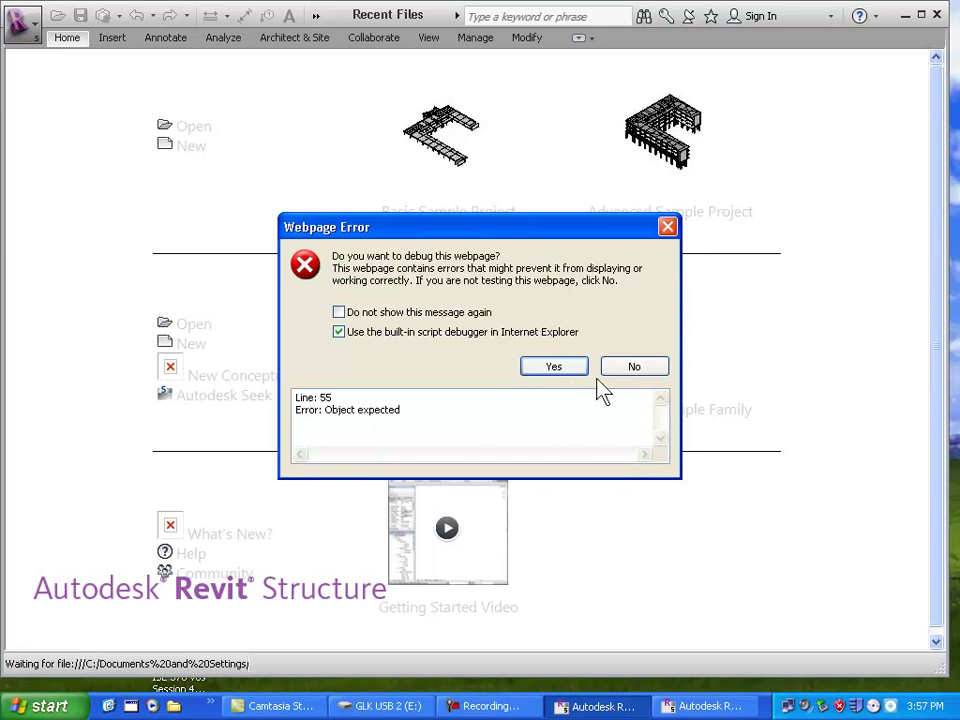
Decline debugging the webpage error and opt out of the Customer Involvement Program.
click(628, 370)
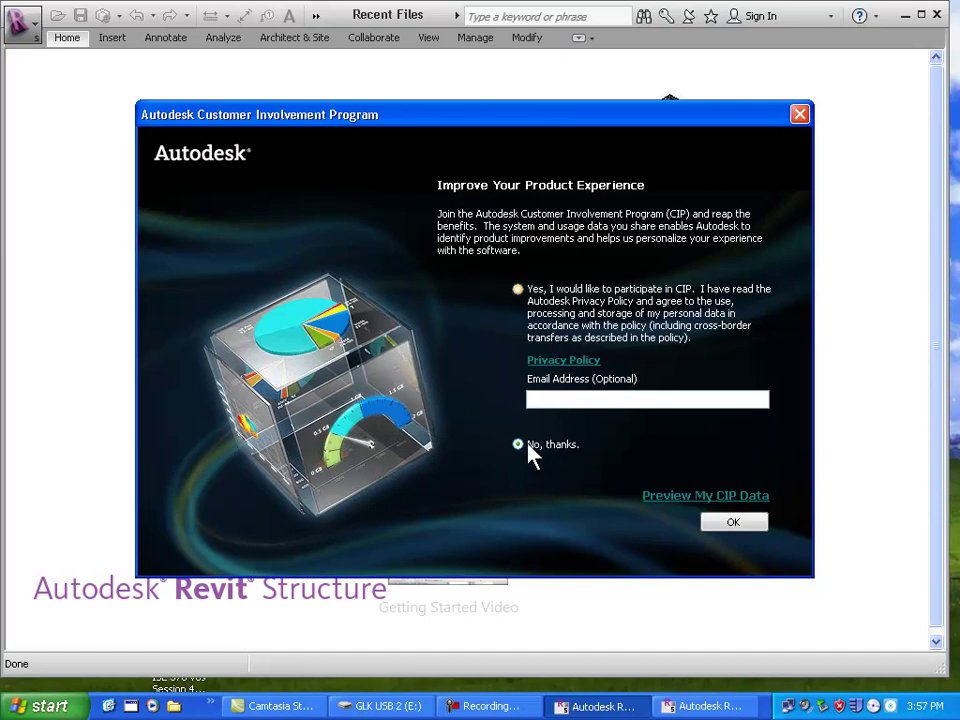
click(714, 523)
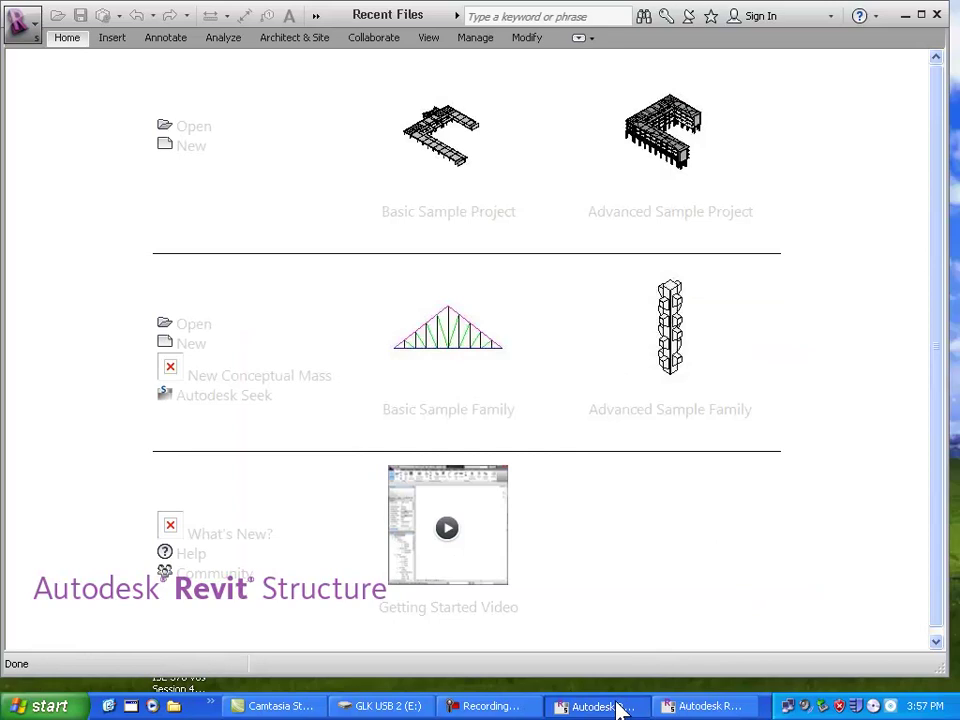
Switch to the duplicate Revit Structure window, dismiss its Customer Involvement Program prompt, and close that window.
click(675, 708)
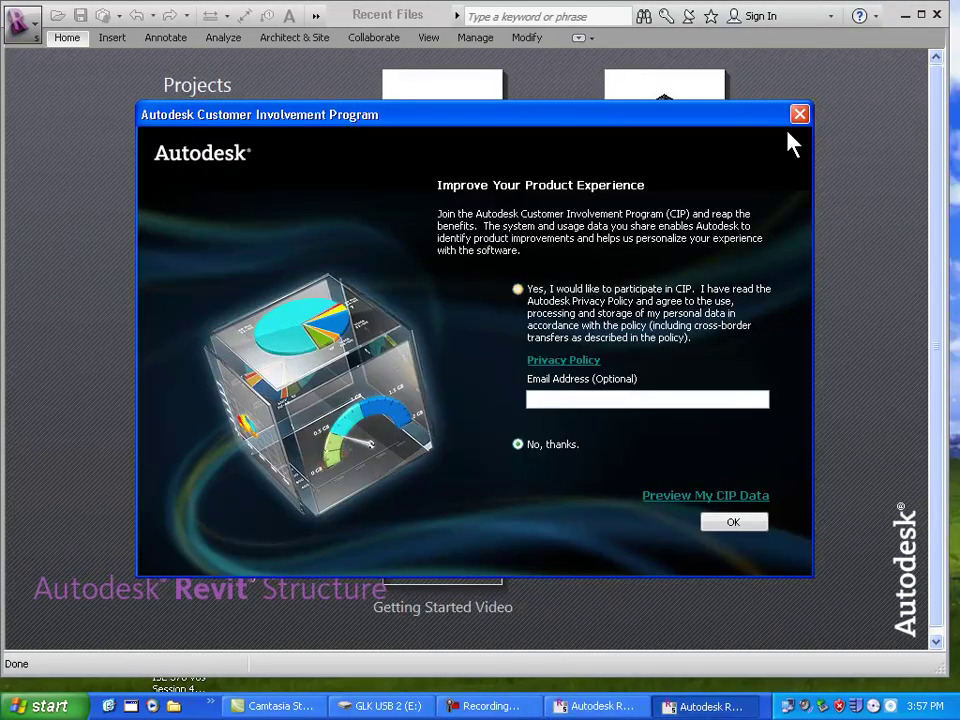
click(800, 117)
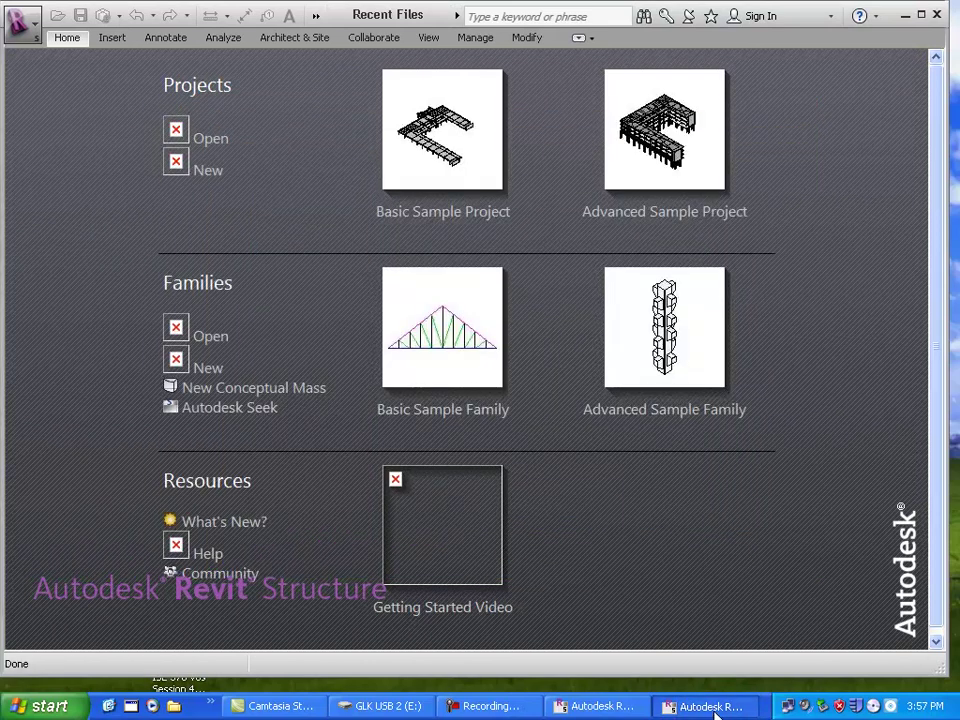
right_click(715, 712)
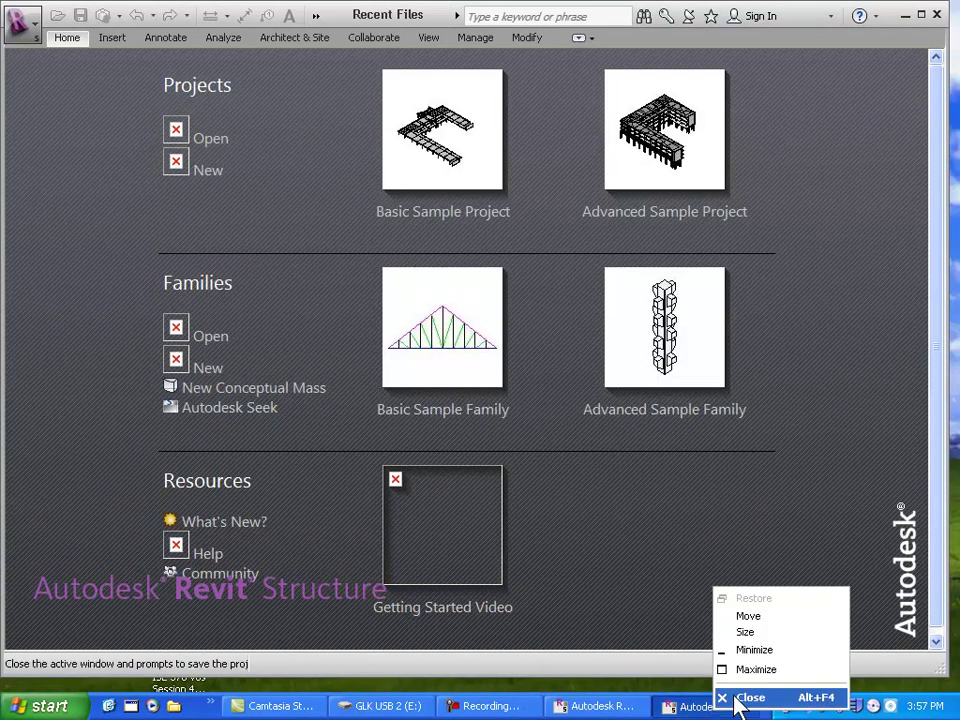
click(740, 693)
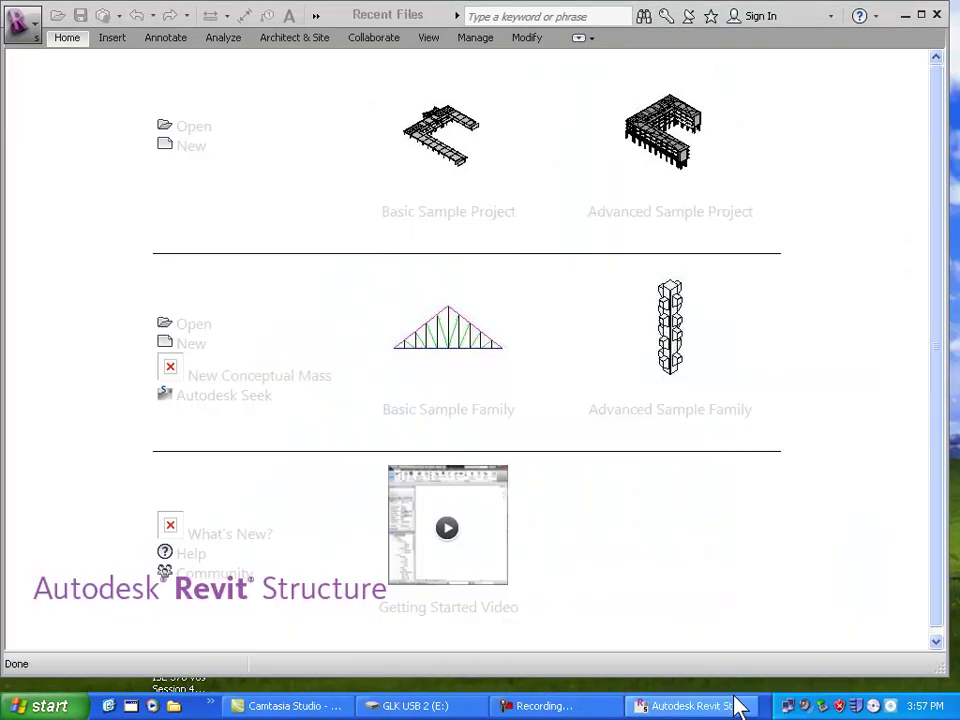
Decline debugging the webpage errors on the remaining start page.
click(617, 624)
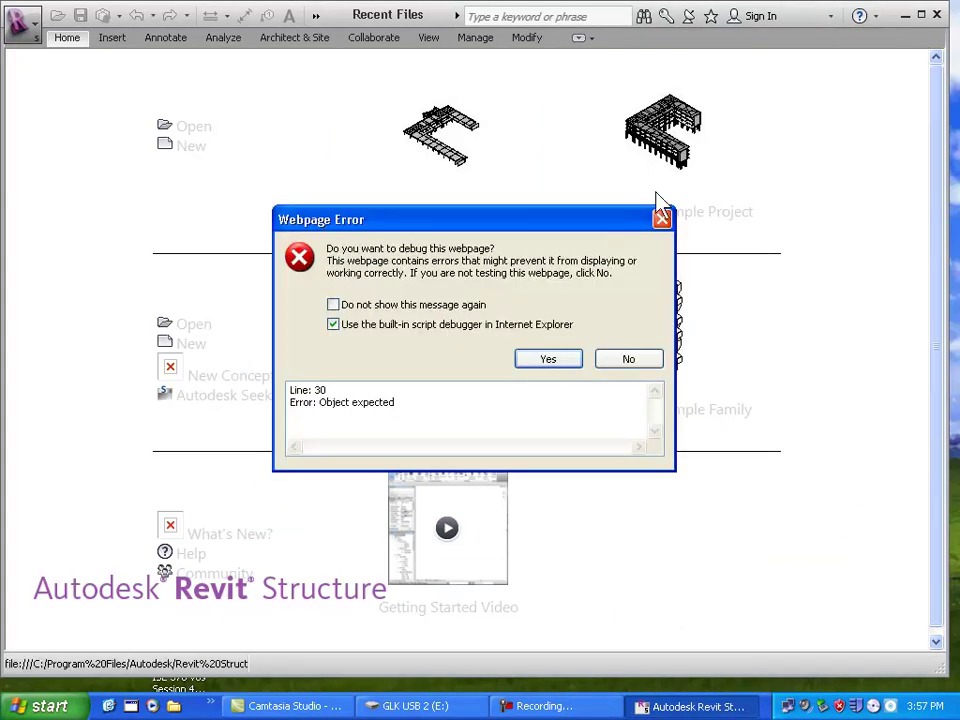
click(624, 362)
click(624, 362)
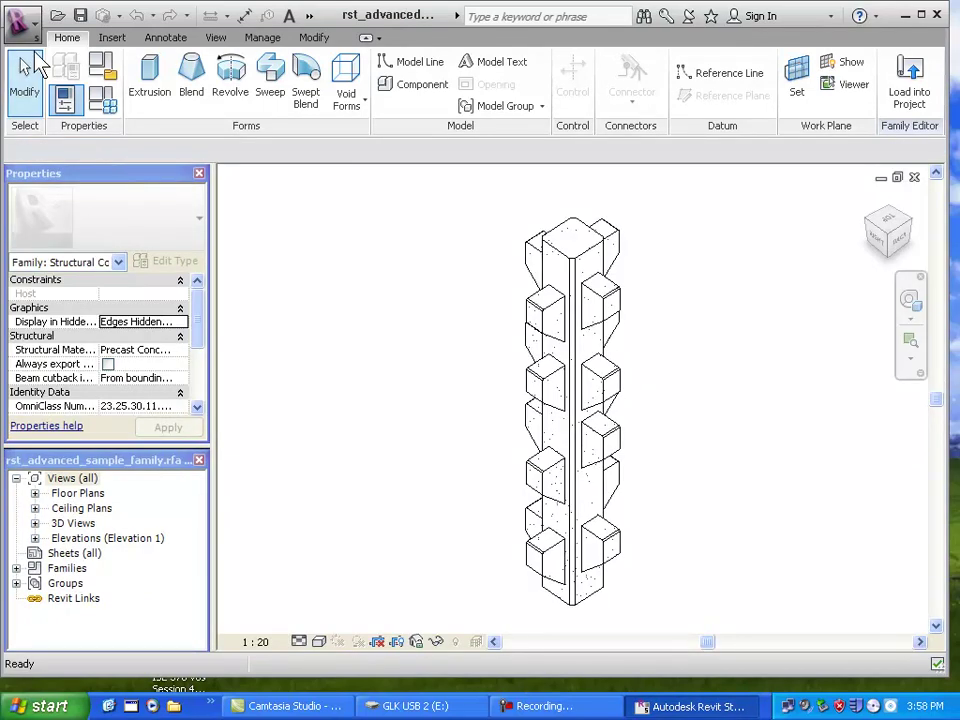
Create a new project from the default RST 2012 template.
click(33, 38)
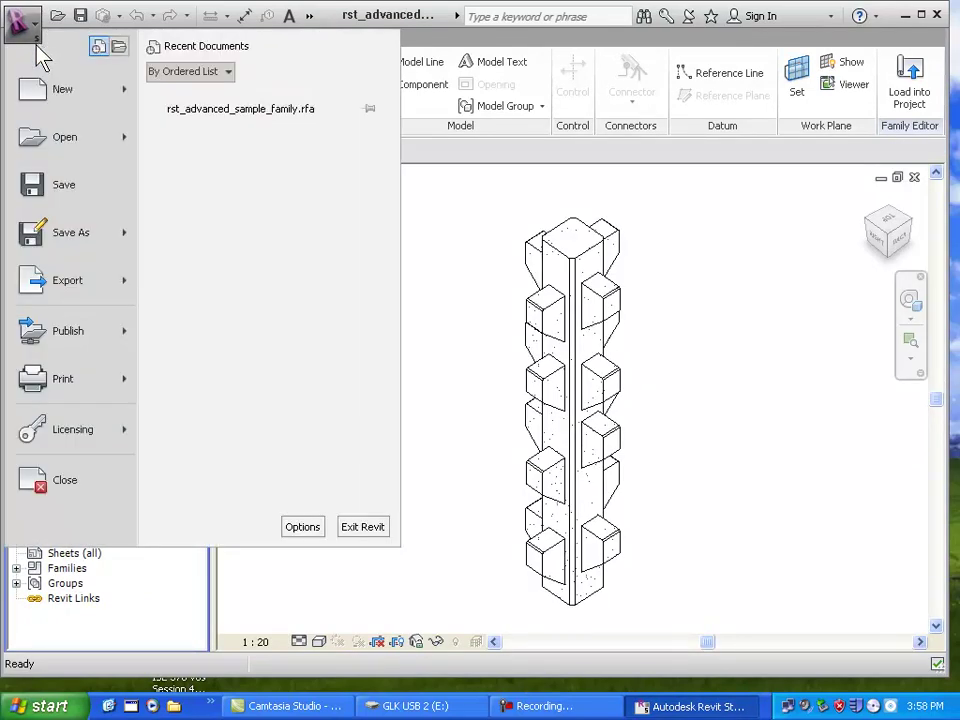
click(50, 100)
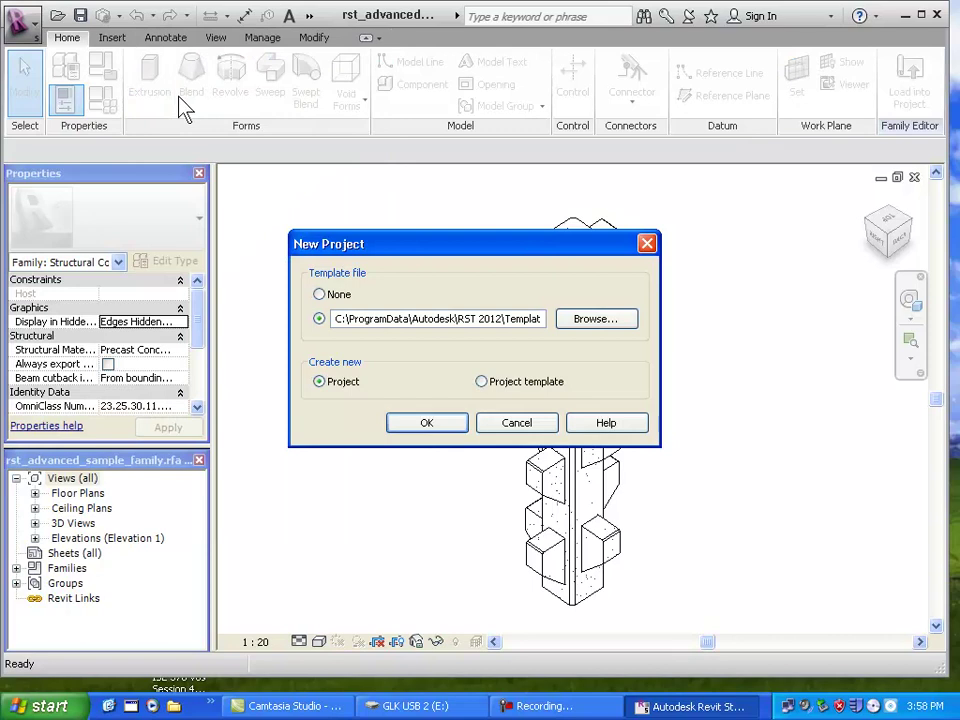
click(448, 424)
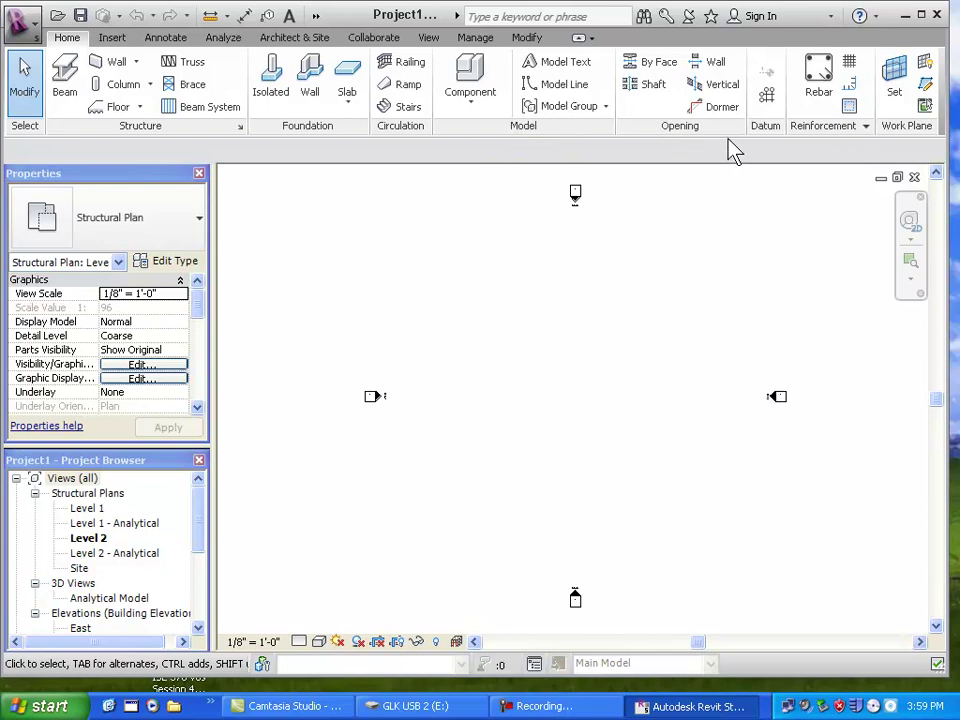
Draw two aligned horizontal grid lines of equal length, about 16' apart, in the Level 2 structural plan.
click(771, 100)
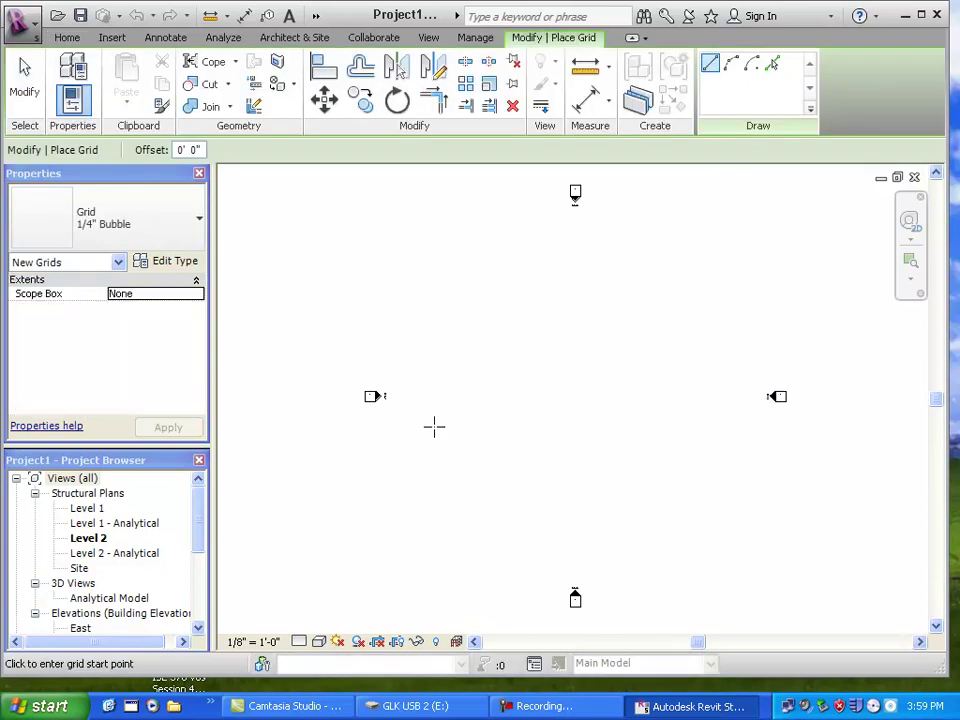
click(407, 360)
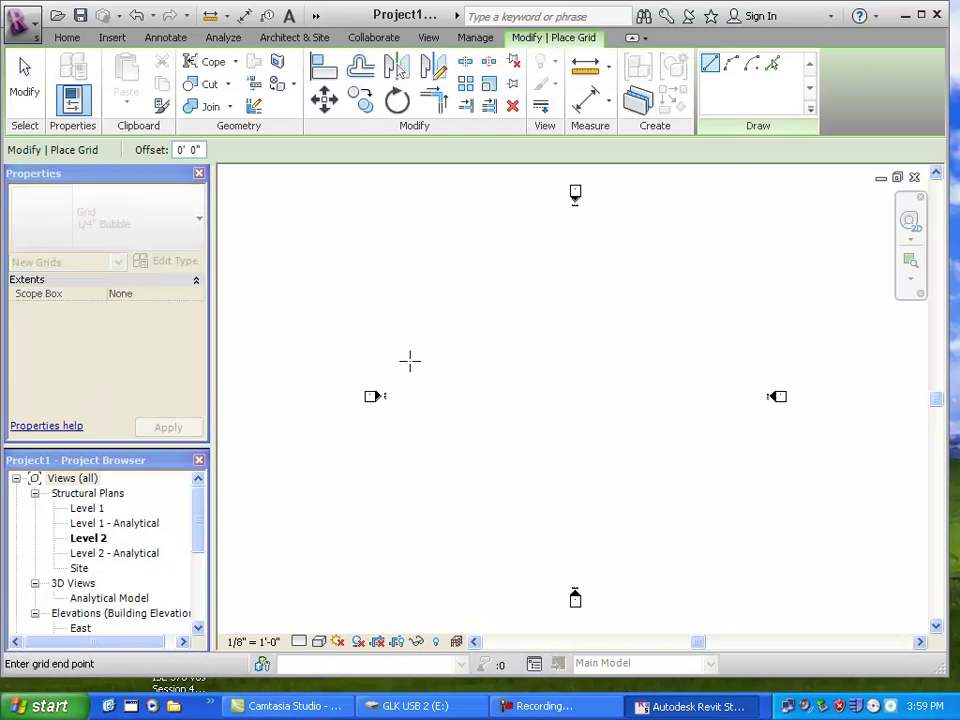
click(577, 358)
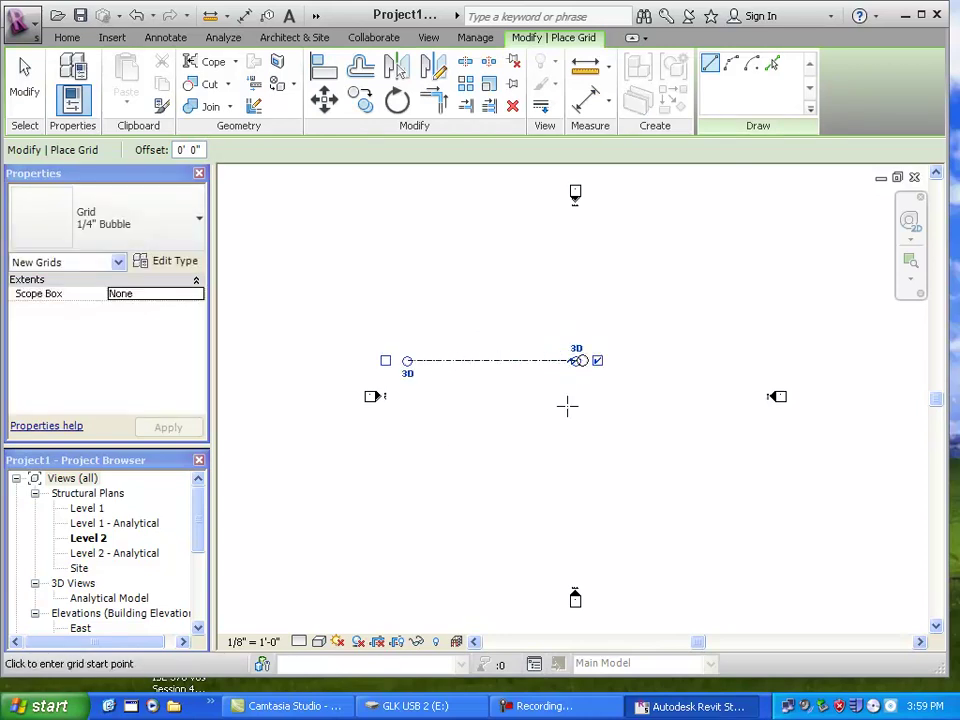
scroll(565, 402, up, 3)
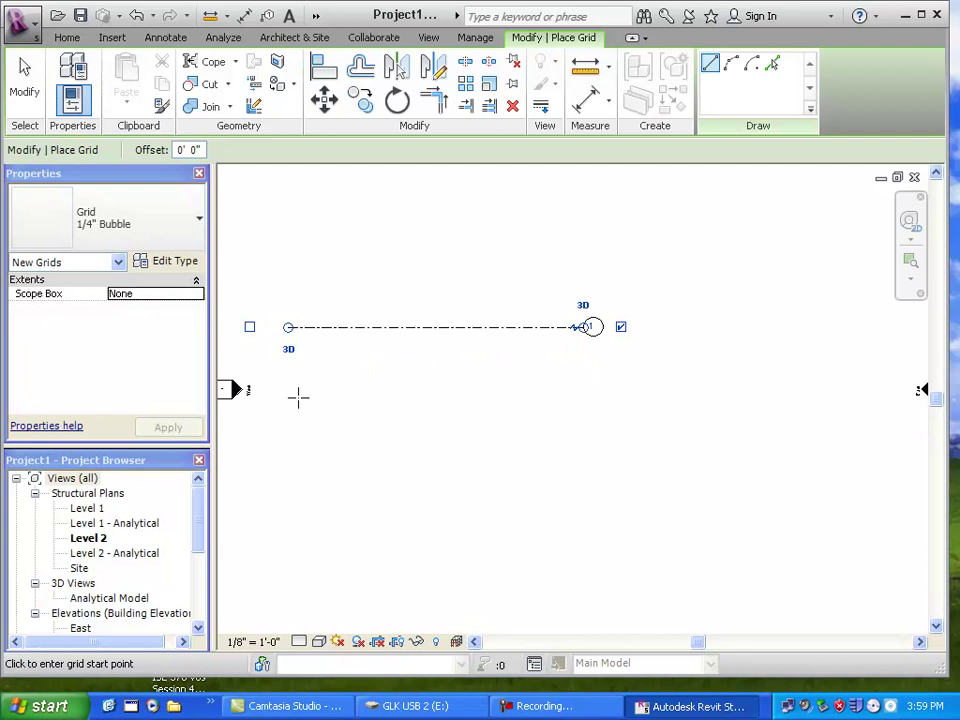
click(288, 402)
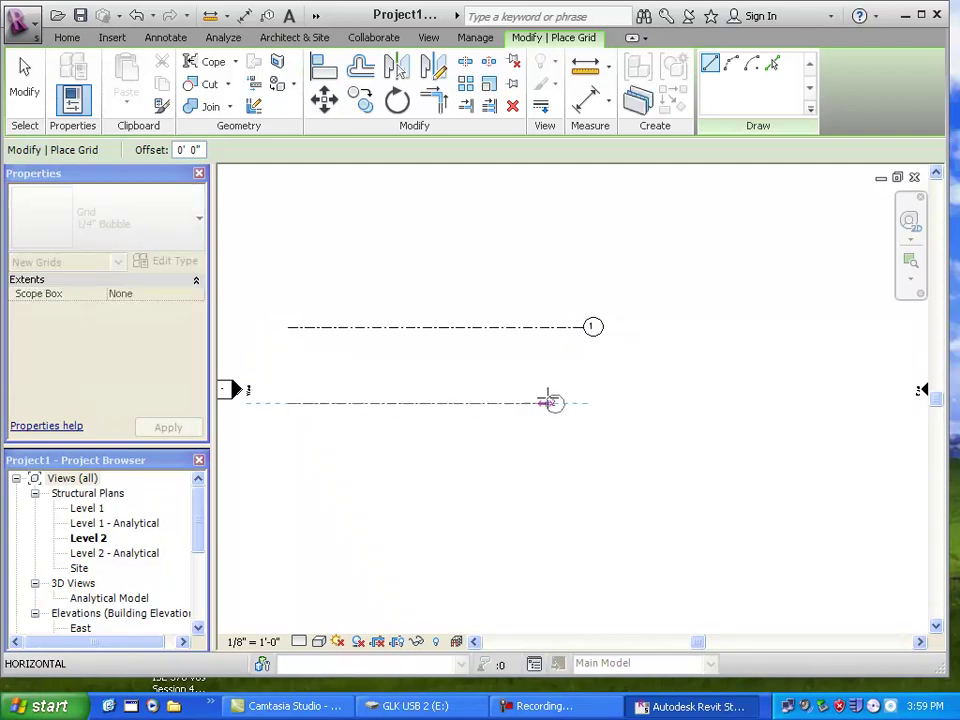
click(584, 402)
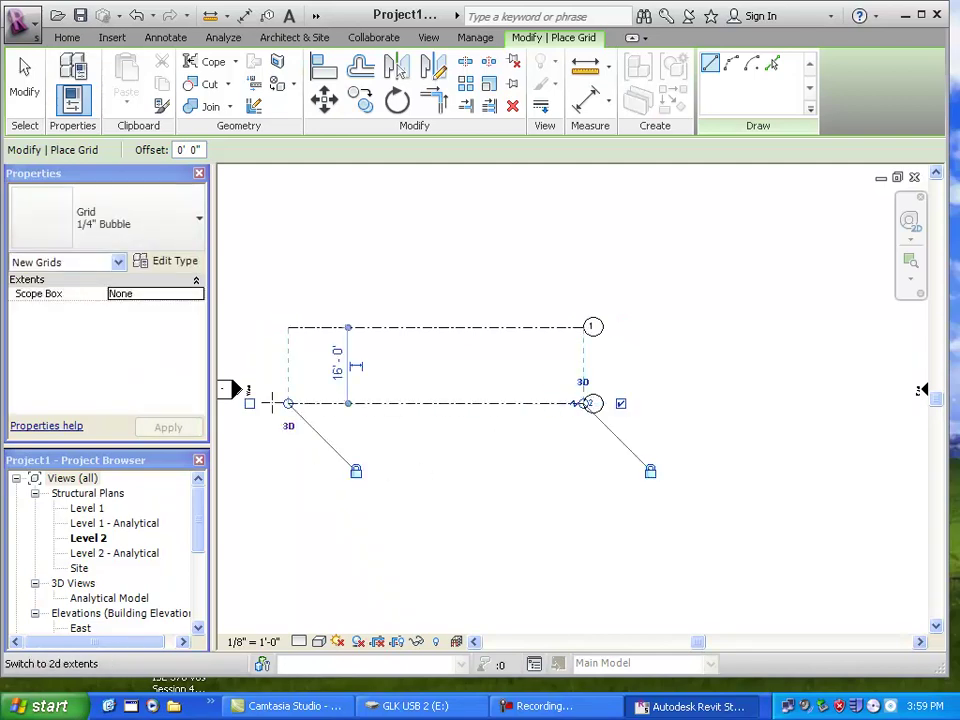
click(30, 88)
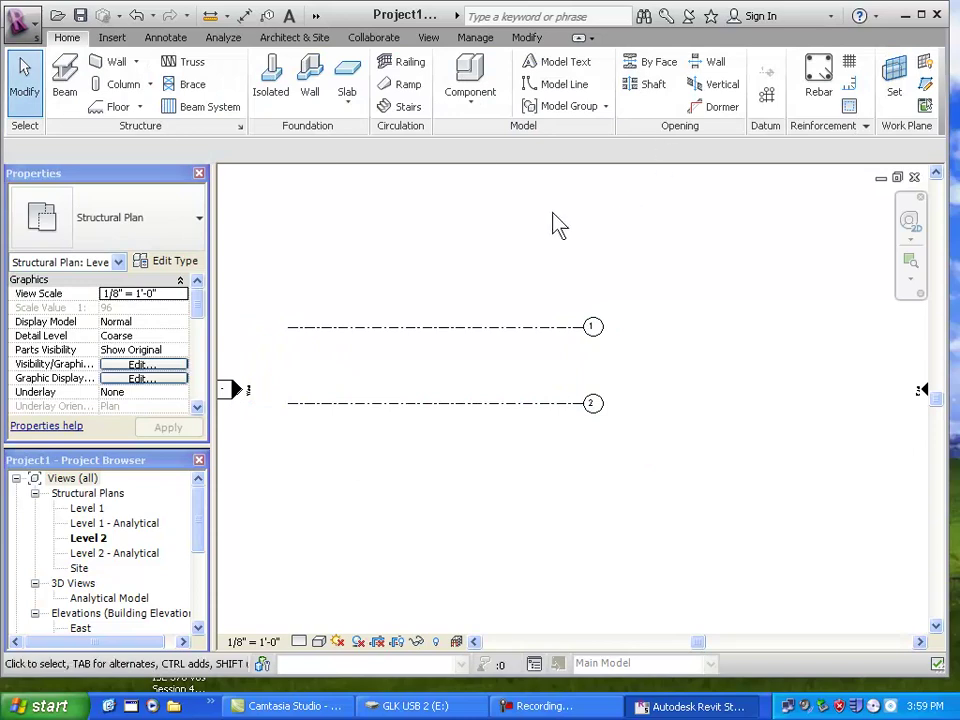
Add two more horizontal grids below grid 2 by picking lines with a 16' offset.
click(776, 102)
click(774, 72)
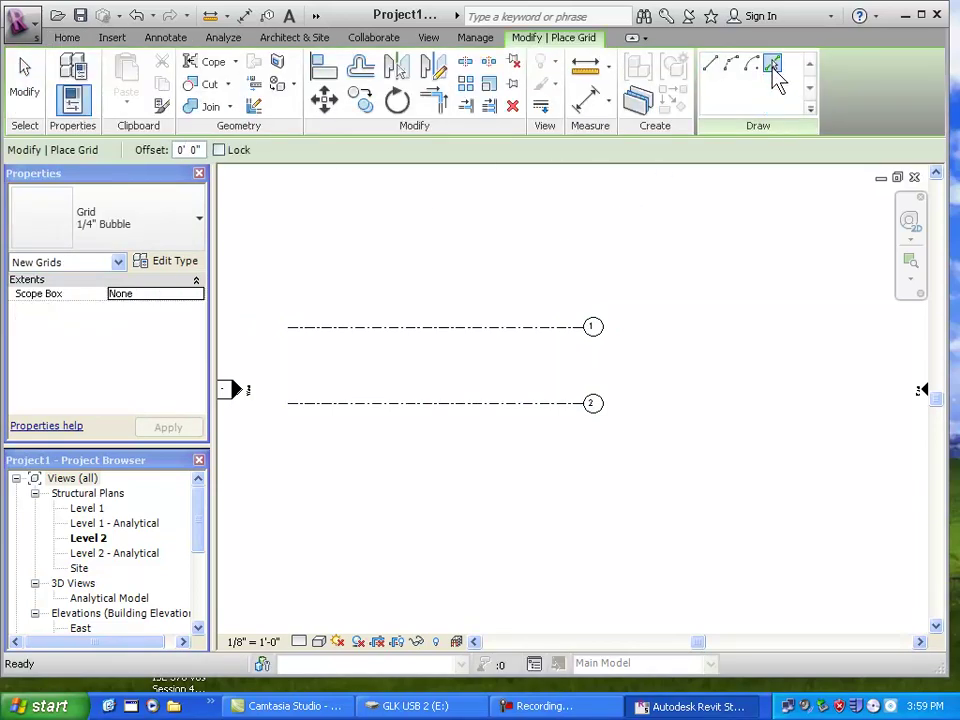
double_click(187, 149)
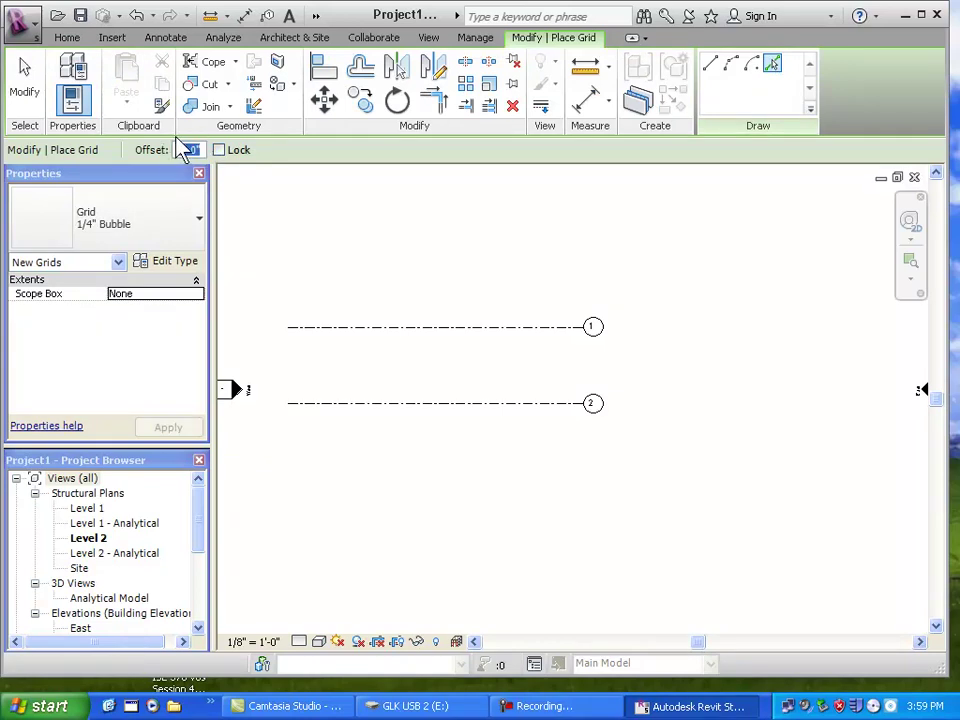
text(6)
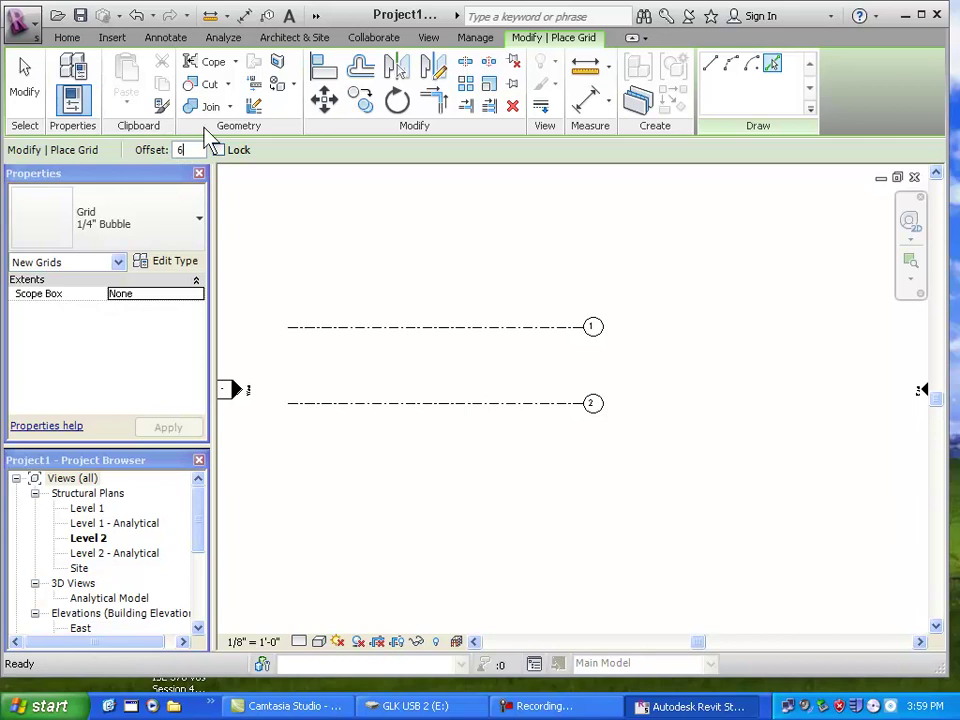
text(16)
key(Return)
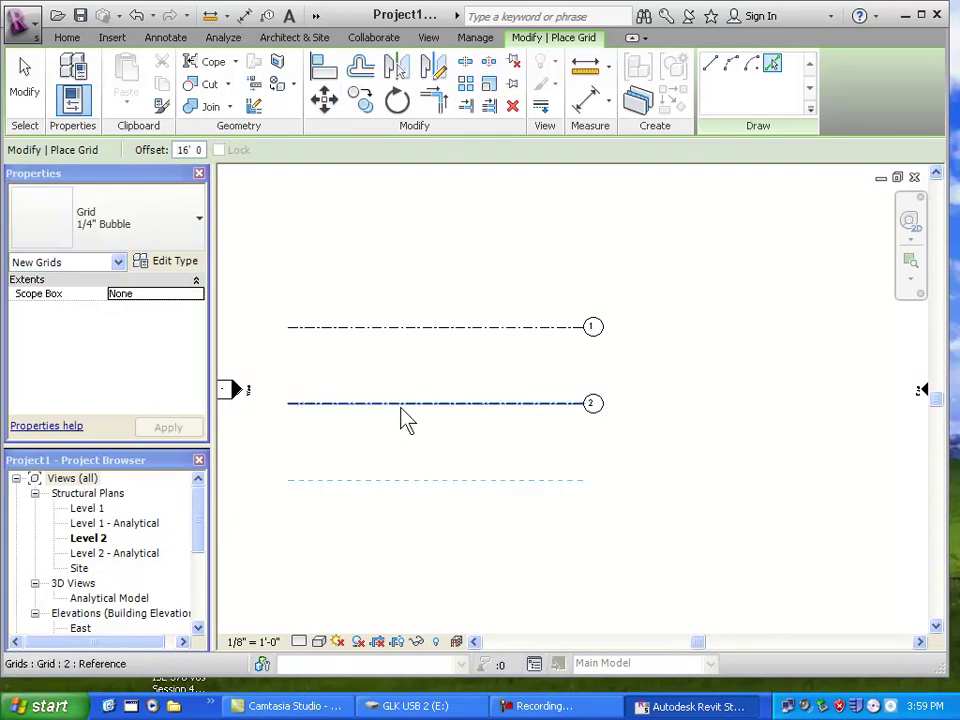
click(403, 408)
click(432, 483)
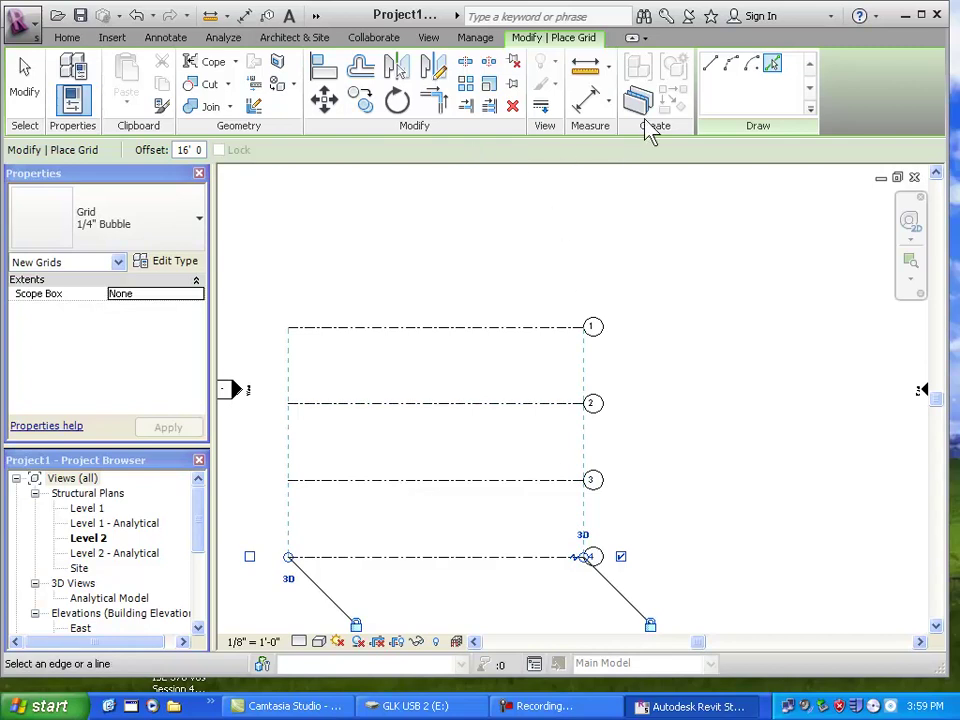
click(709, 63)
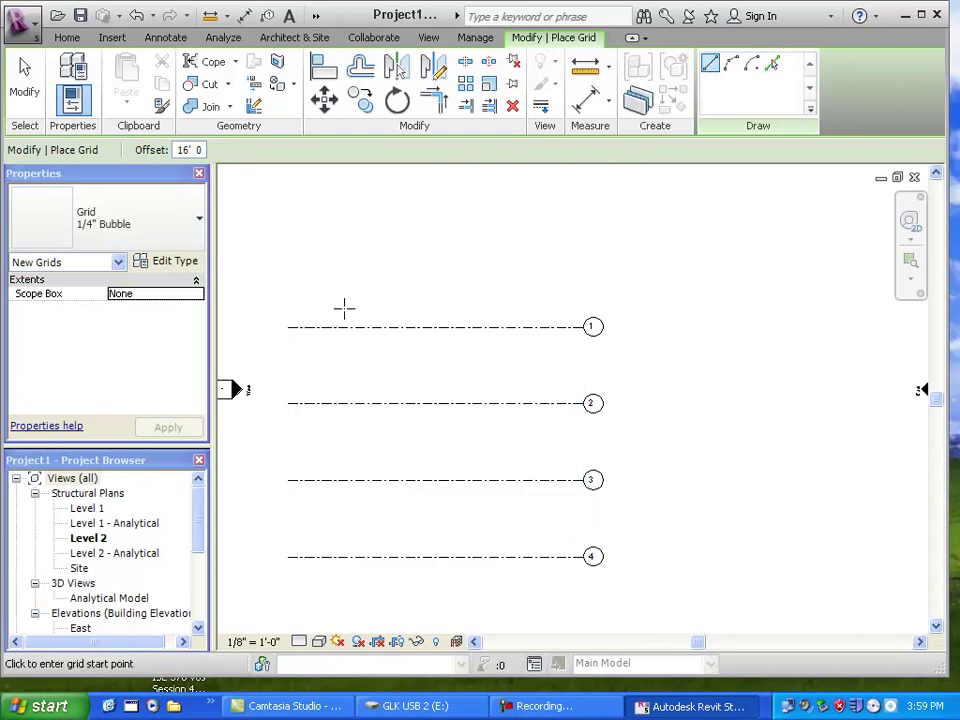
click(314, 291)
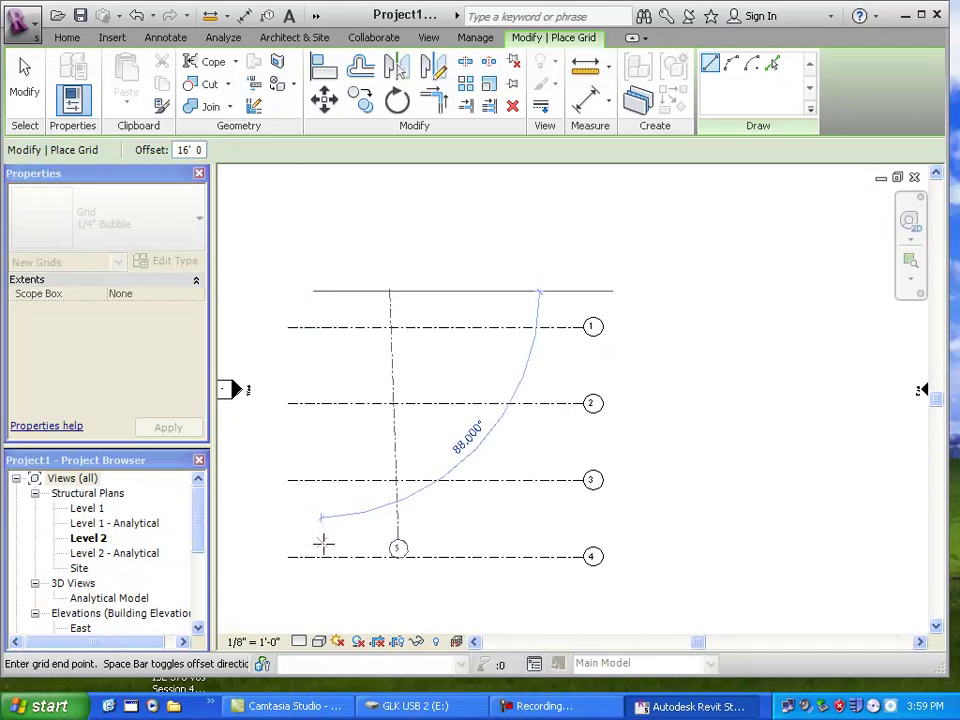
click(25, 68)
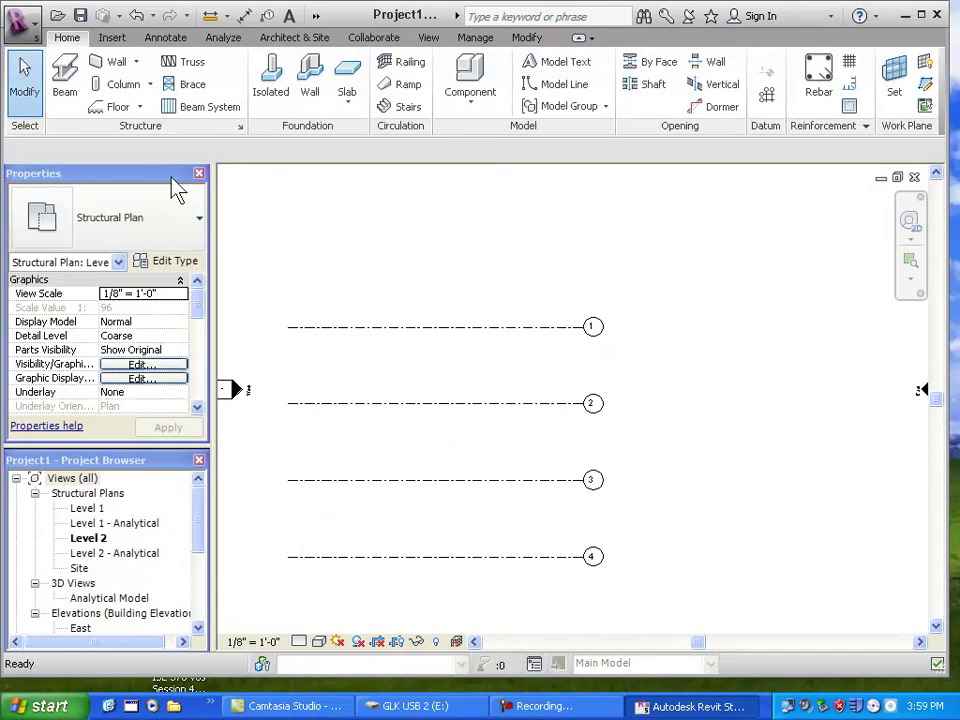
Draw a vertical grid line with zero offset across the four horizontal grids, near their left ends.
click(766, 95)
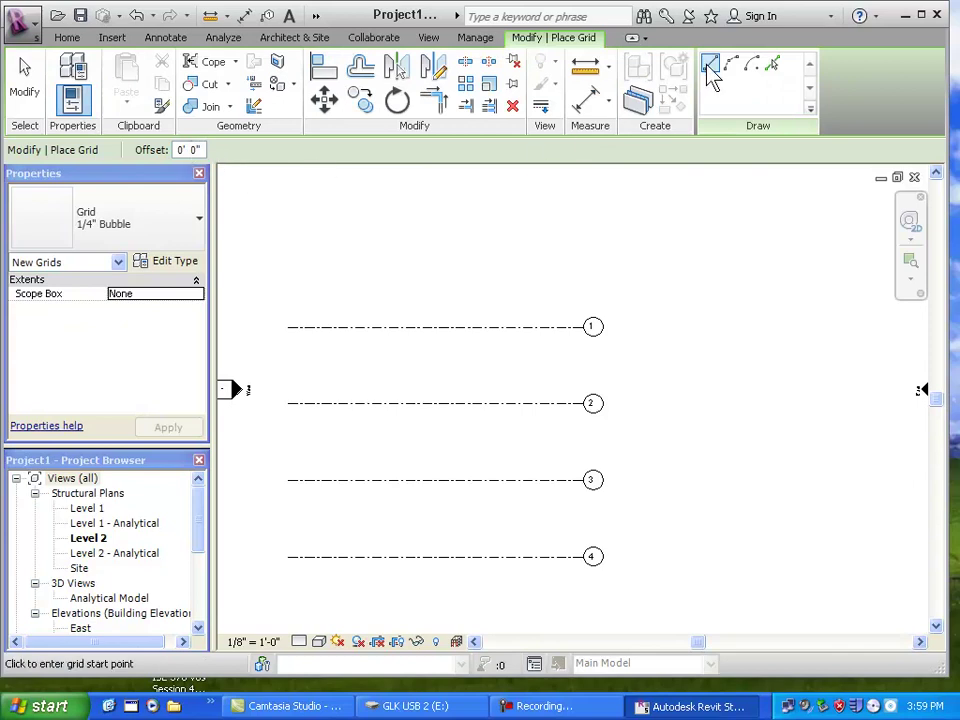
click(311, 294)
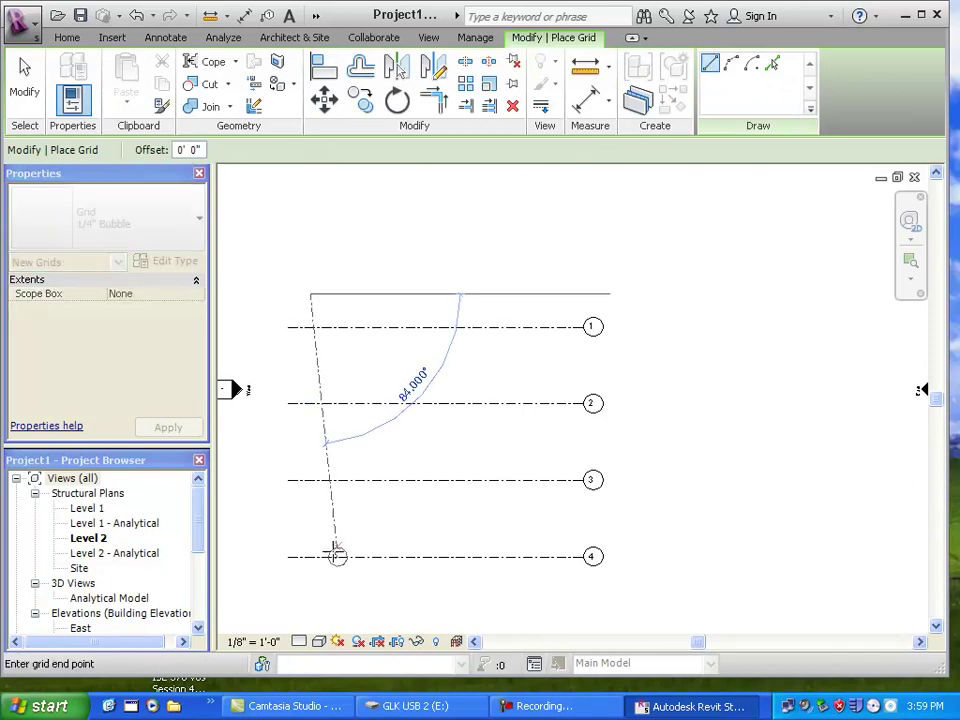
click(310, 597)
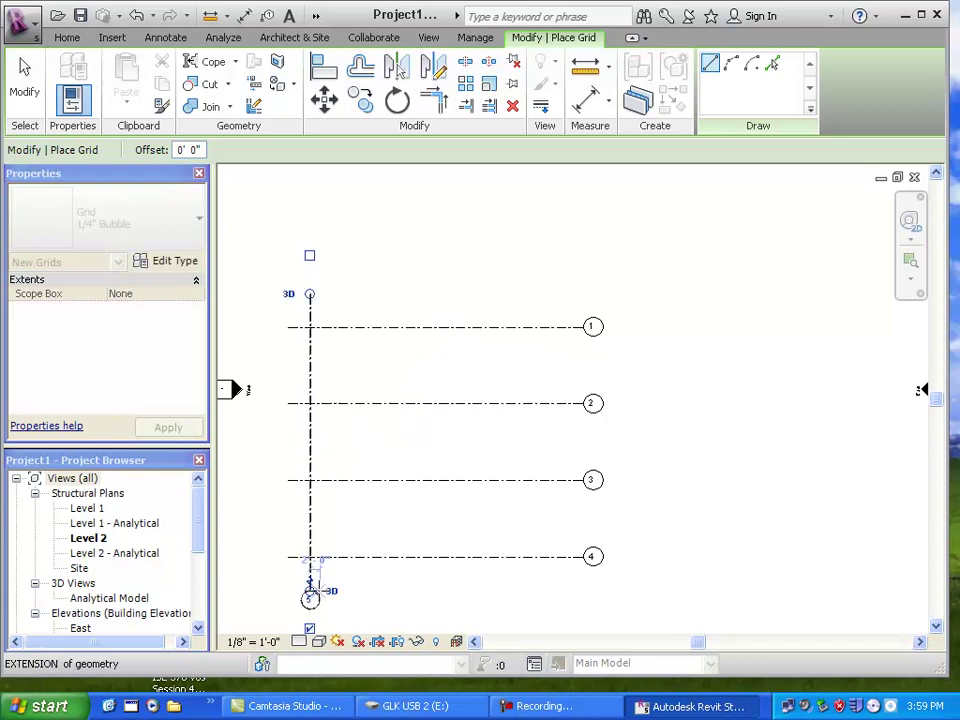
click(35, 98)
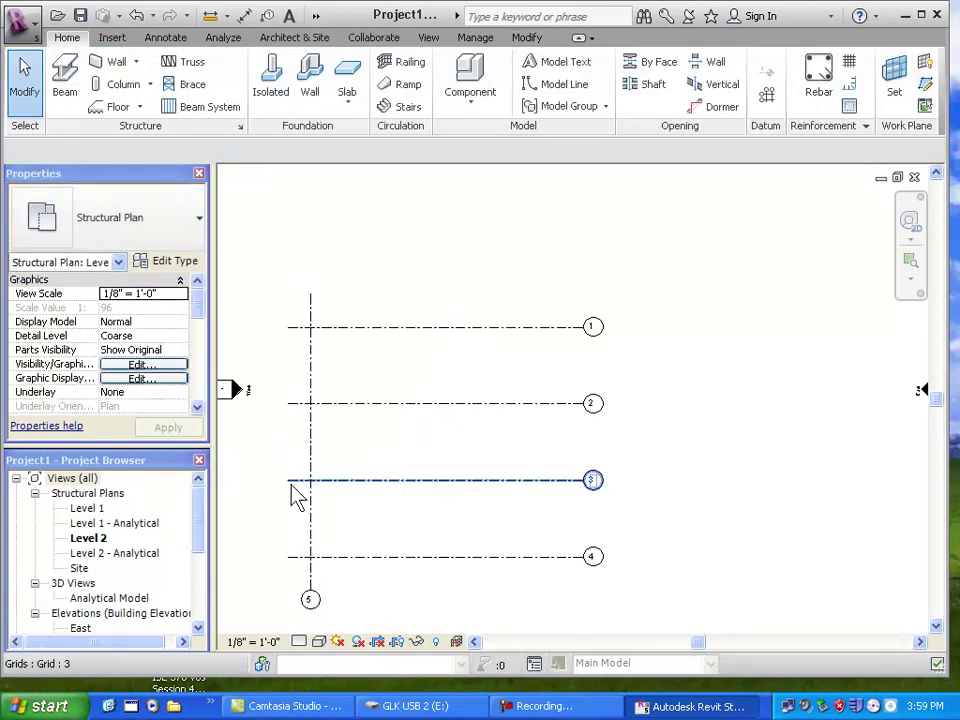
Rename the vertical grid line as A.
scroll(321, 578, up, 1)
click(313, 607)
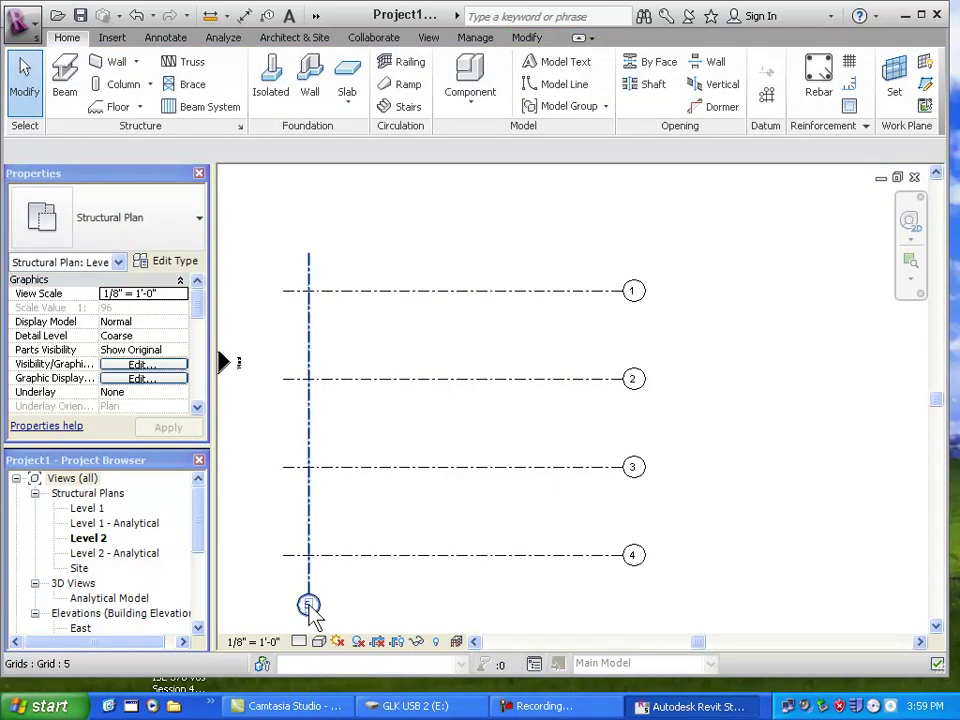
click(312, 606)
click(313, 606)
text(A)
key(Return)
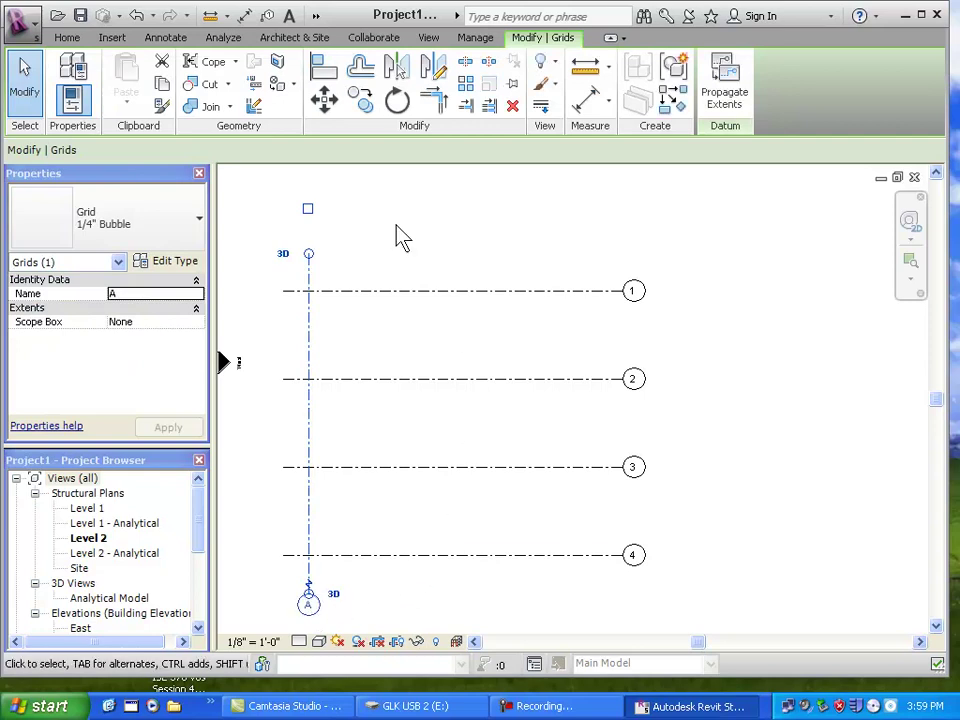
Add two more vertical grids to the right of grid A by picking lines with a 25' offset.
click(64, 36)
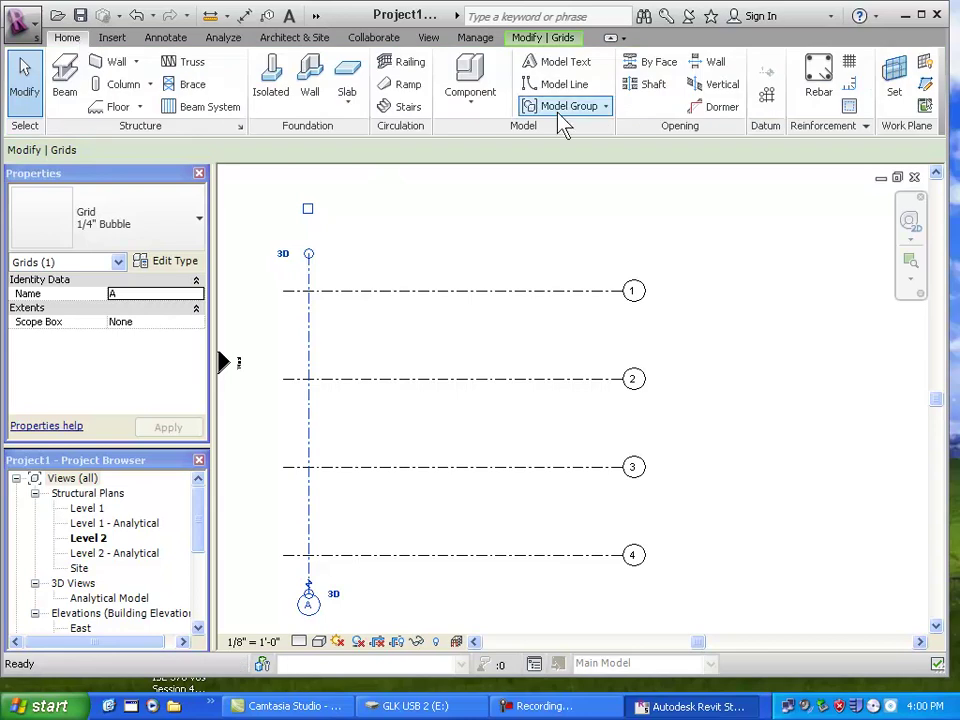
click(764, 100)
click(772, 64)
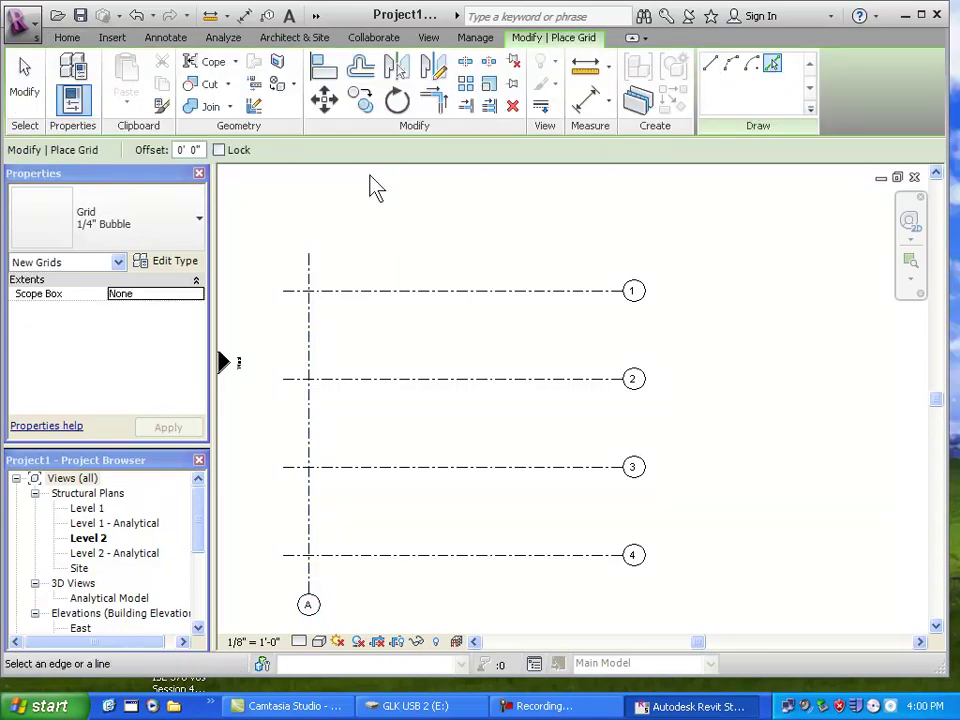
click(178, 150)
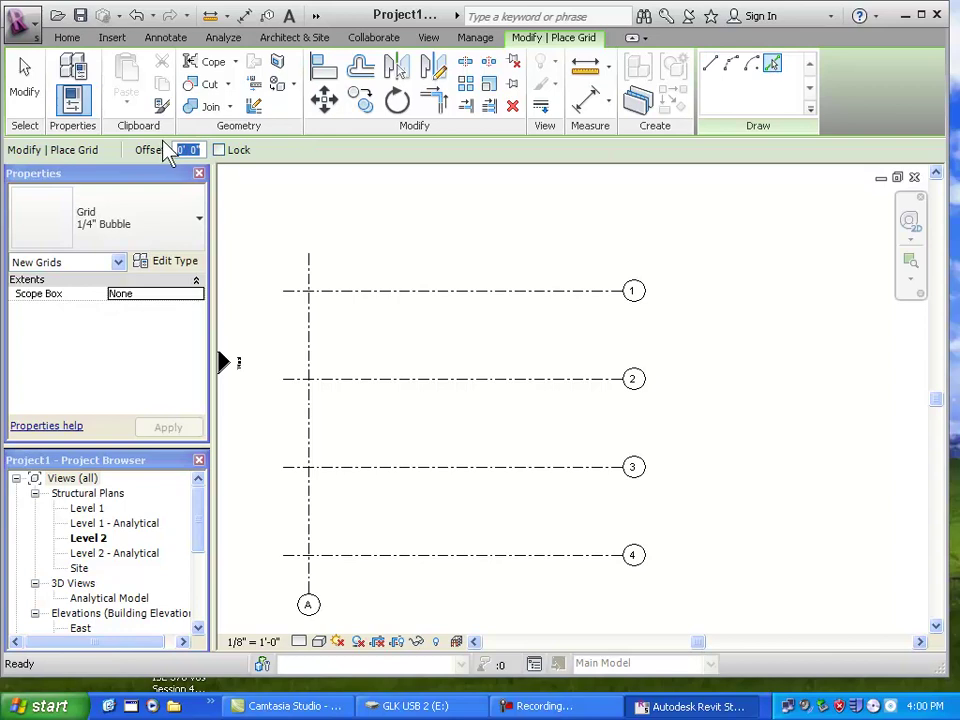
text(25)
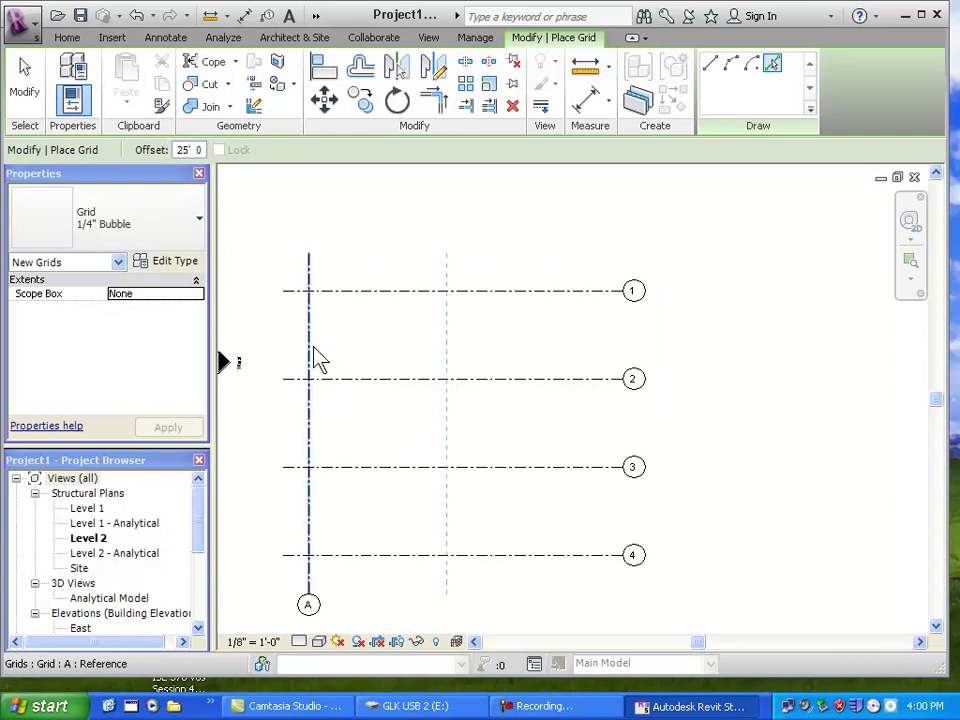
click(310, 360)
click(448, 373)
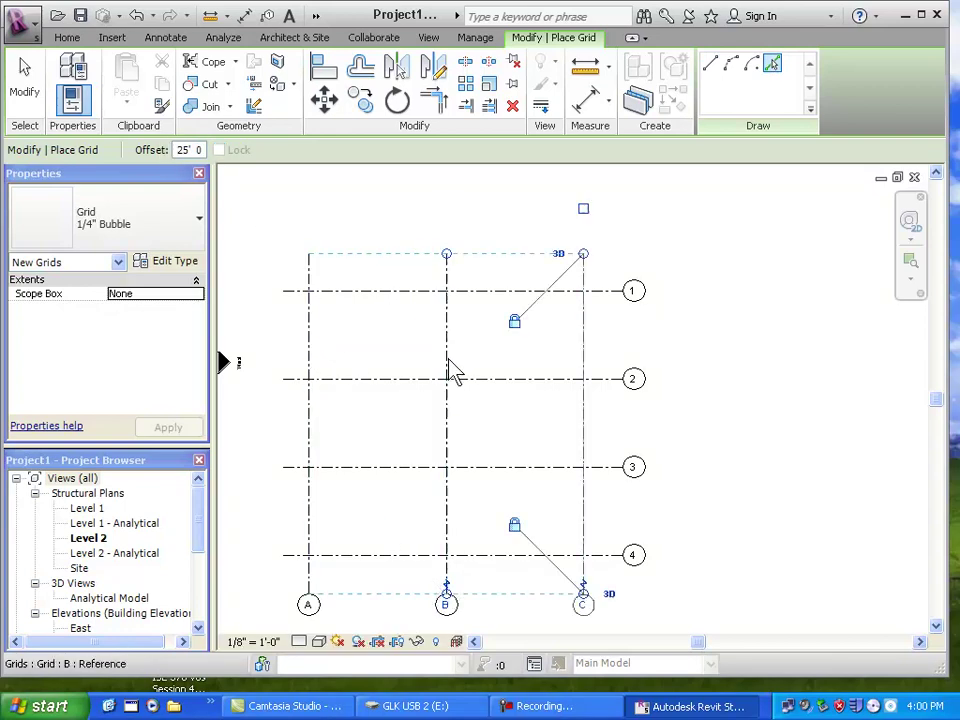
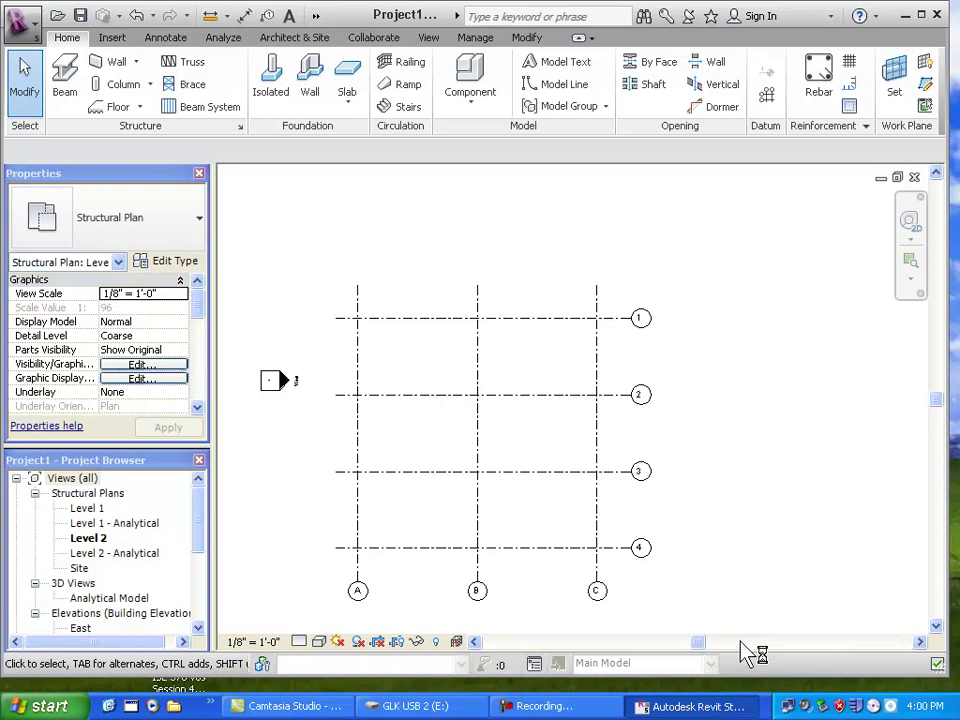
Draw a start-end-radius arc grid right of the rectangular grid, bulging right around the east elevation marker, with a radius of about 47'.
drag(700, 643, 755, 633)
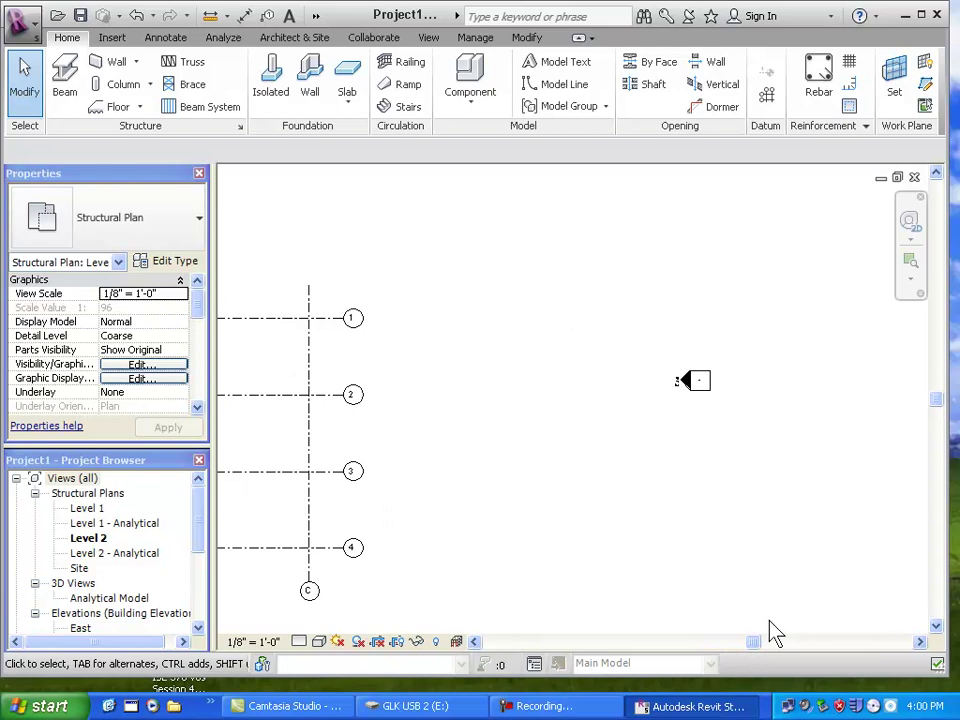
click(767, 97)
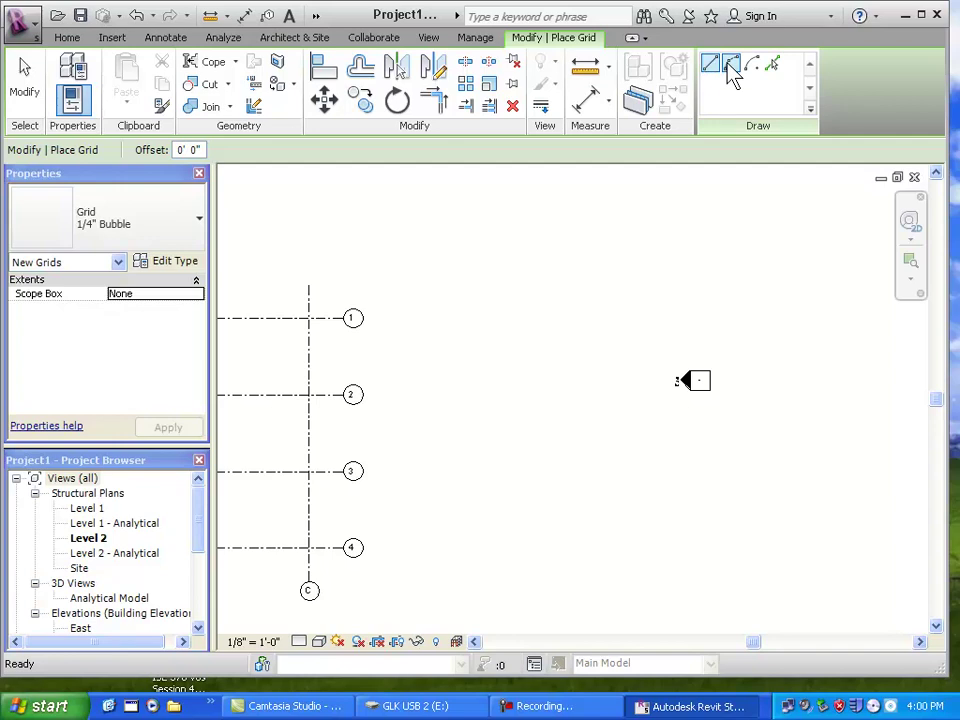
click(732, 68)
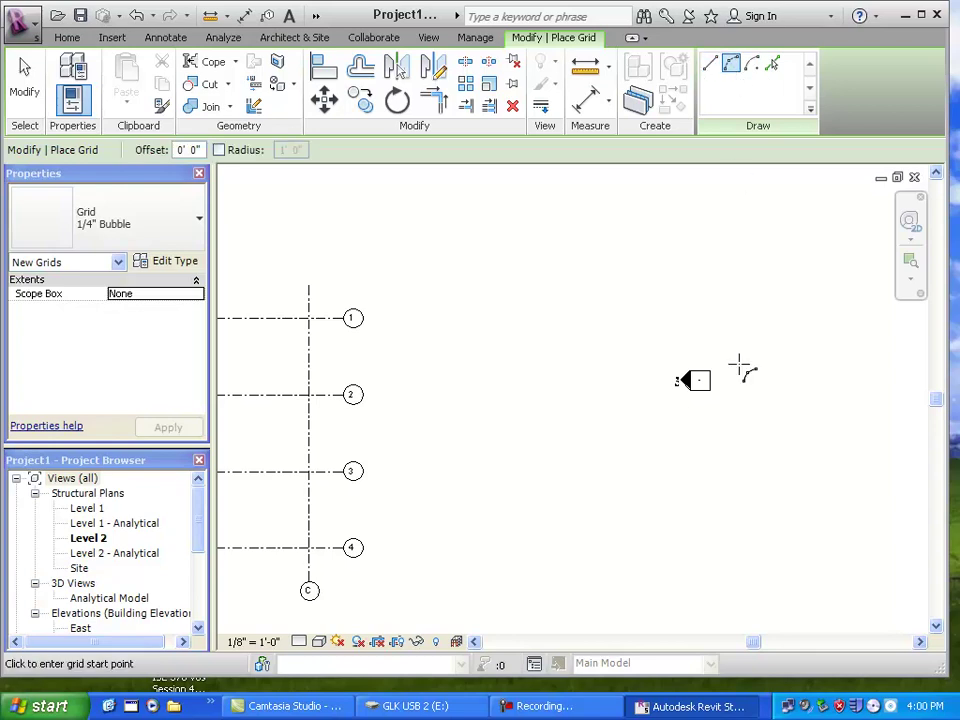
click(718, 570)
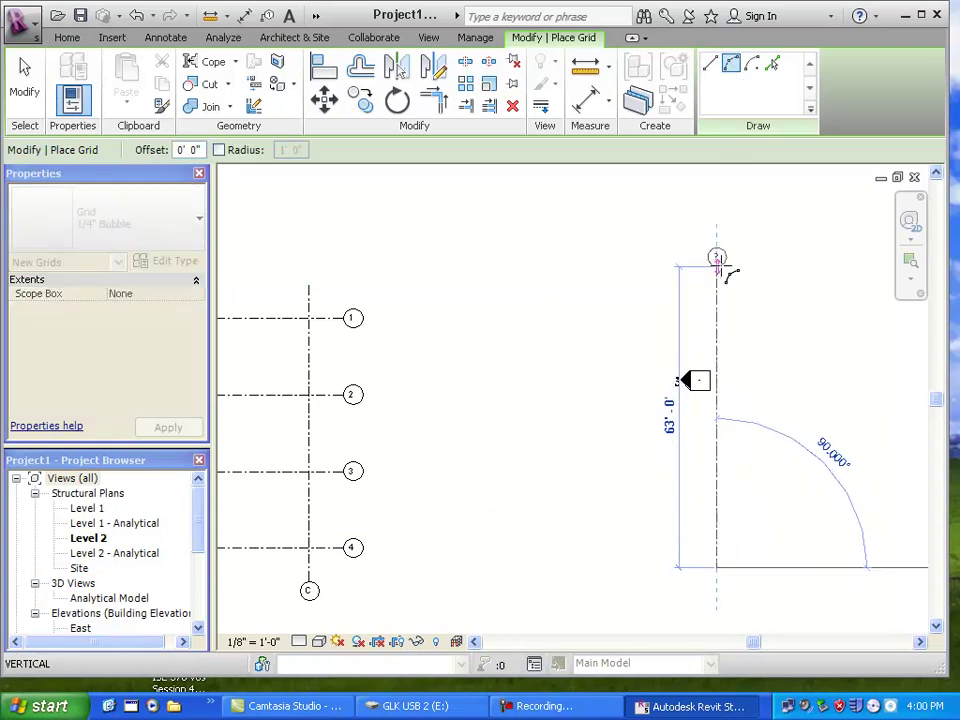
click(716, 258)
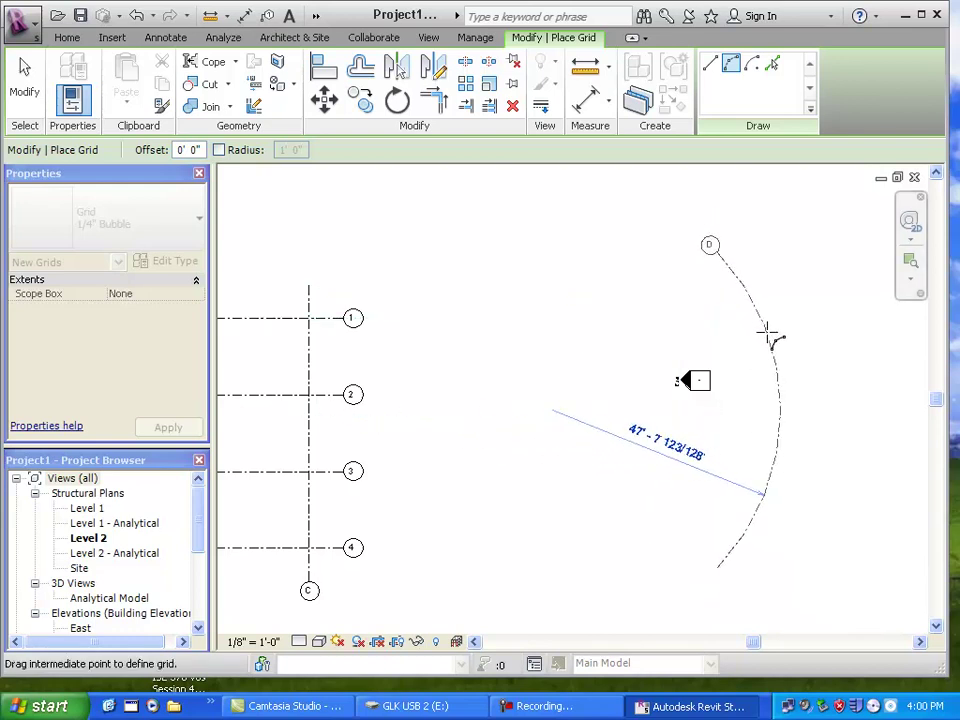
click(770, 338)
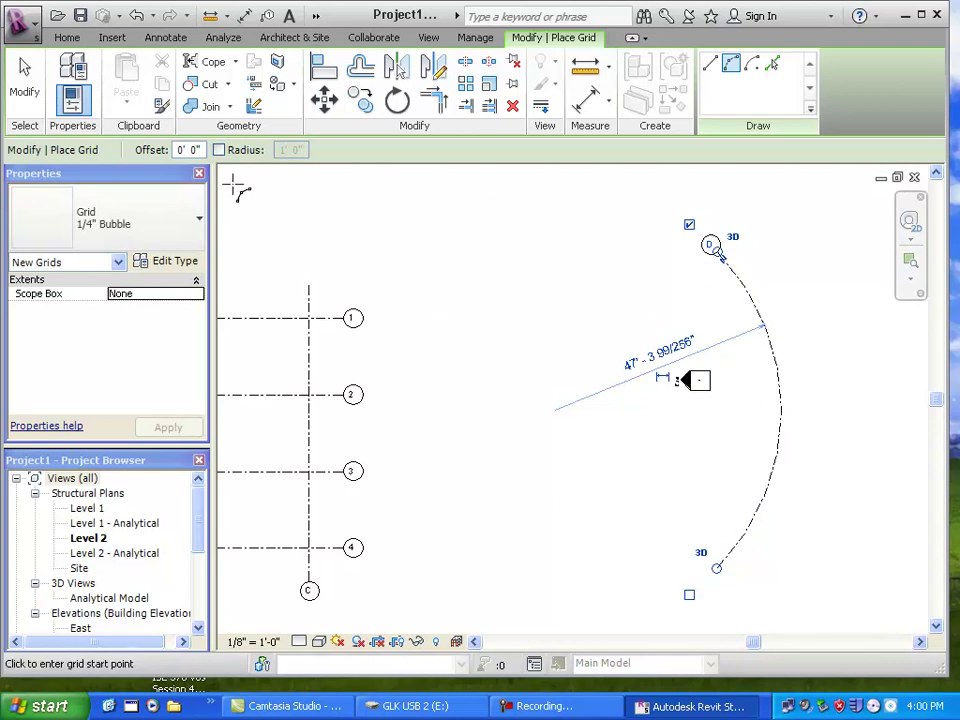
click(28, 80)
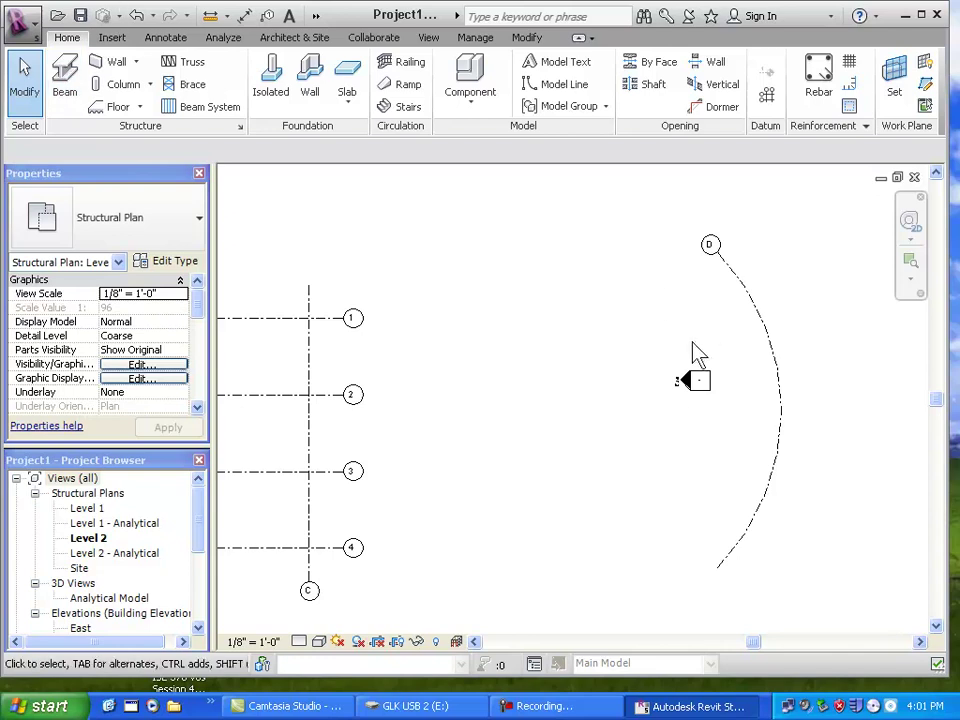
click(711, 250)
click(708, 248)
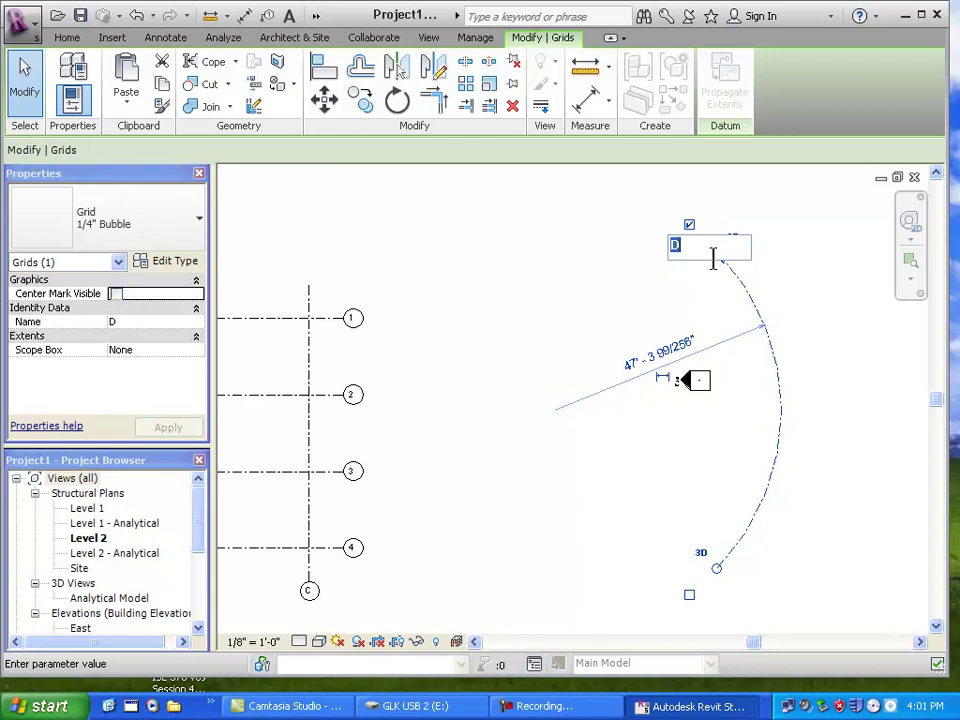
click(612, 257)
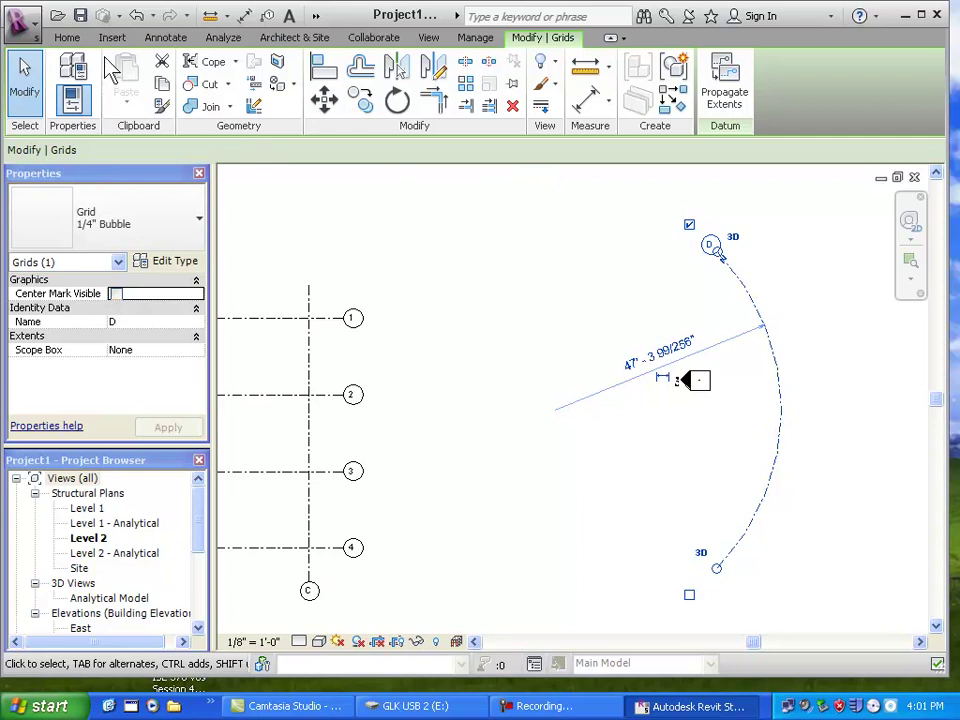
Add two concentric arc grids outside arc grid D by picking lines with a 20' offset.
click(68, 38)
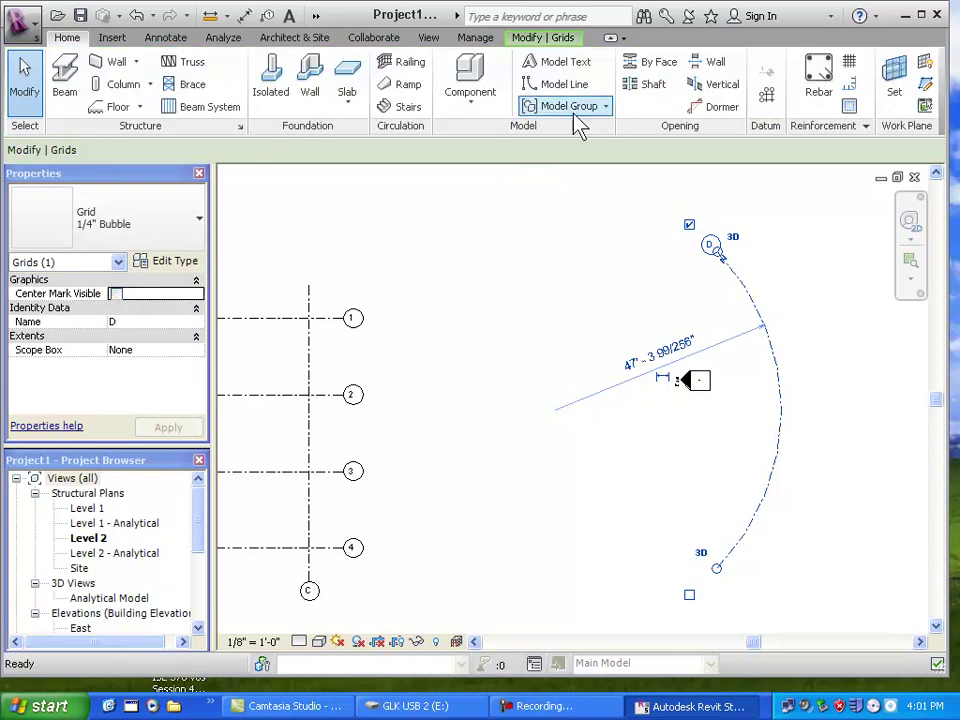
click(766, 96)
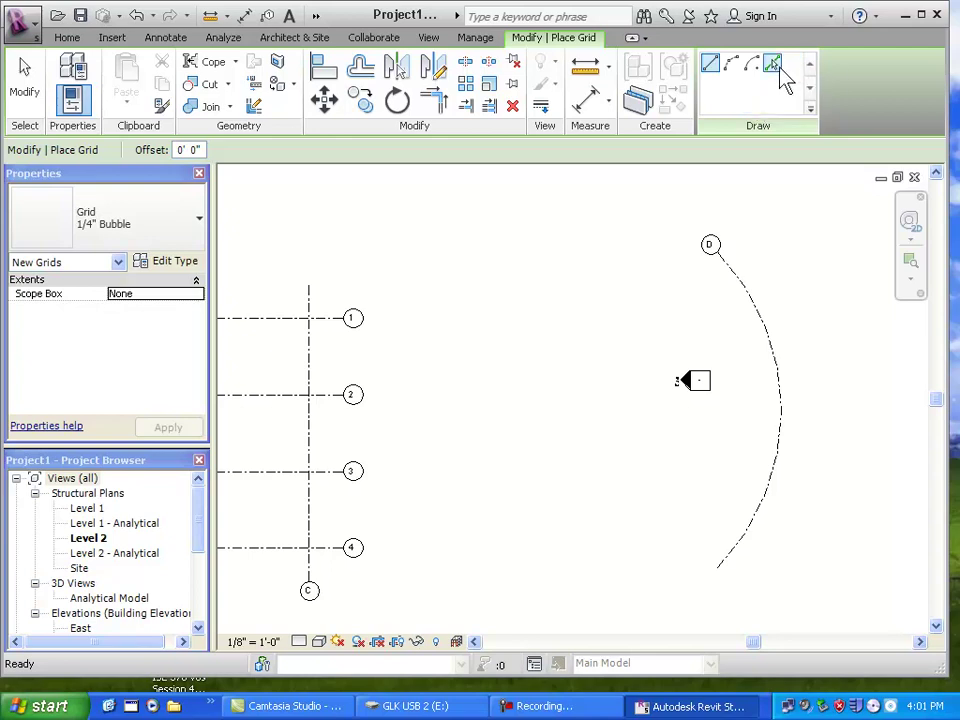
click(772, 64)
click(186, 150)
text(20)
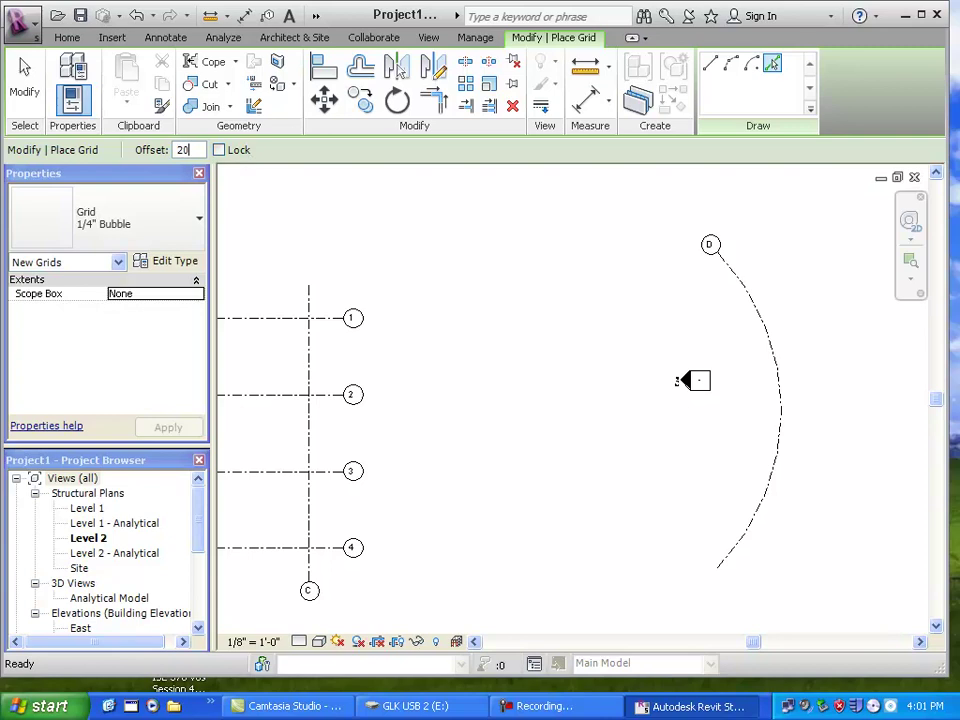
key(Return)
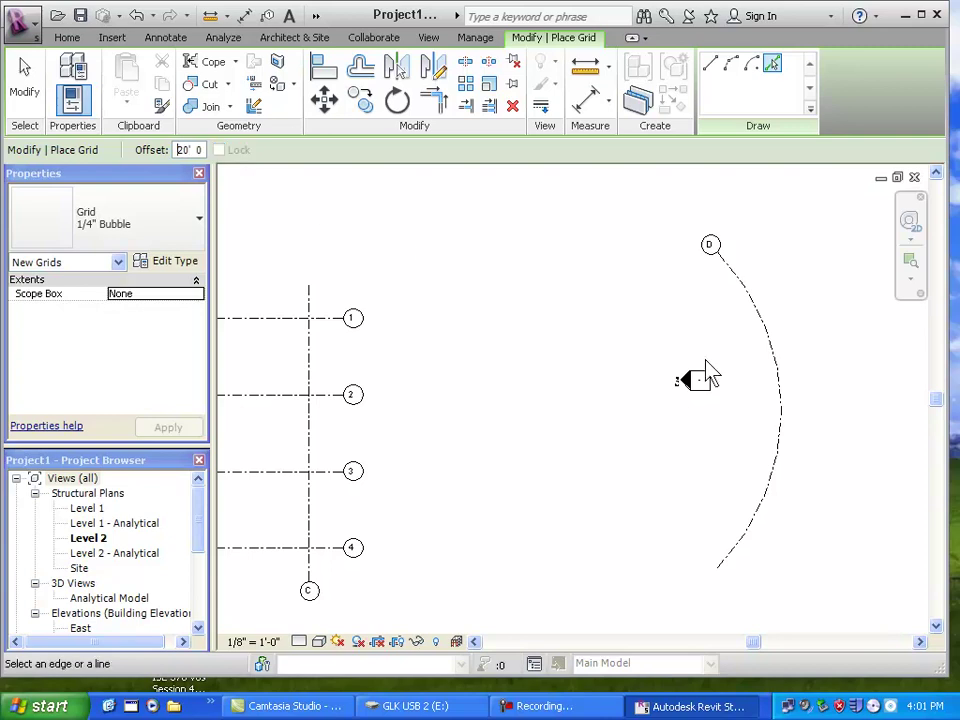
click(786, 390)
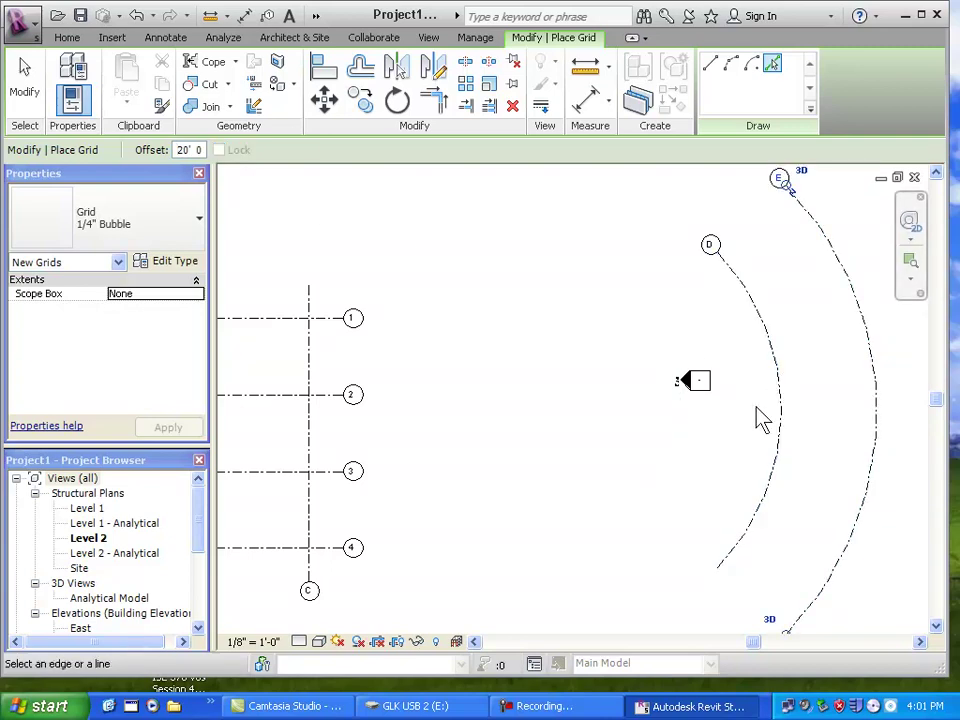
scroll(745, 440, down, 1)
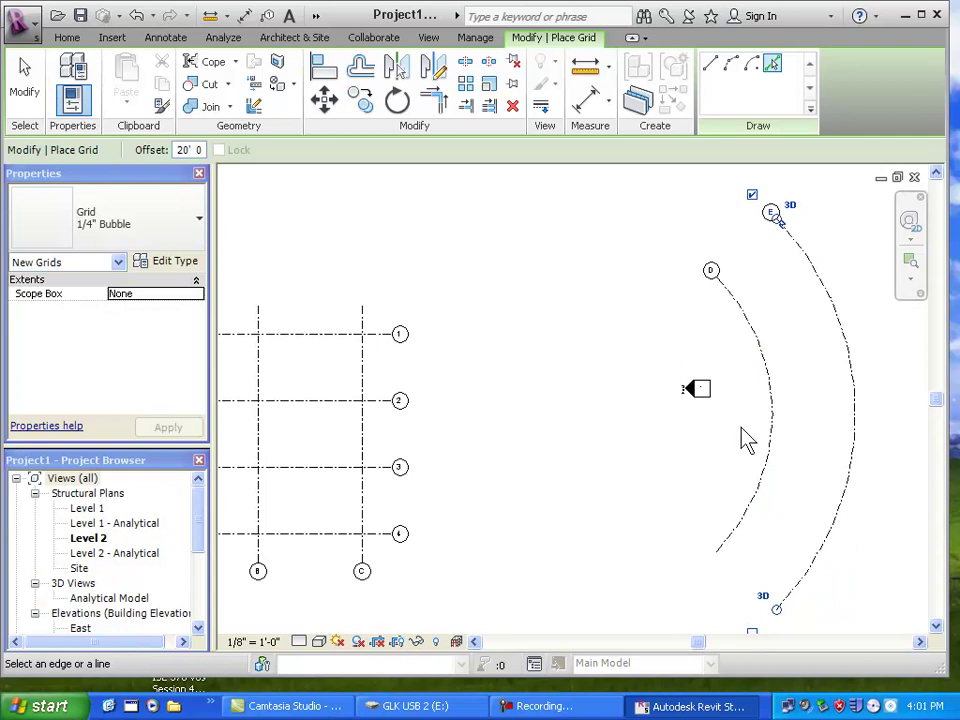
click(859, 387)
scroll(698, 458, down, 3)
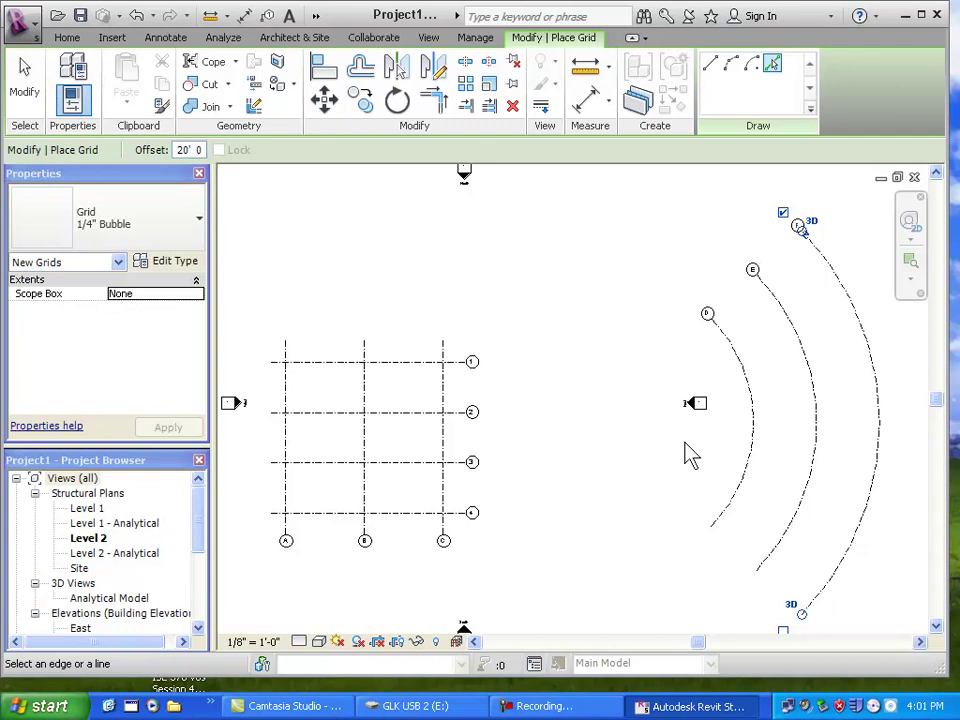
Draw a thin detail line from near the upper end of arc grid F, perpendicular to it, down to the extension of grid 3.
click(711, 68)
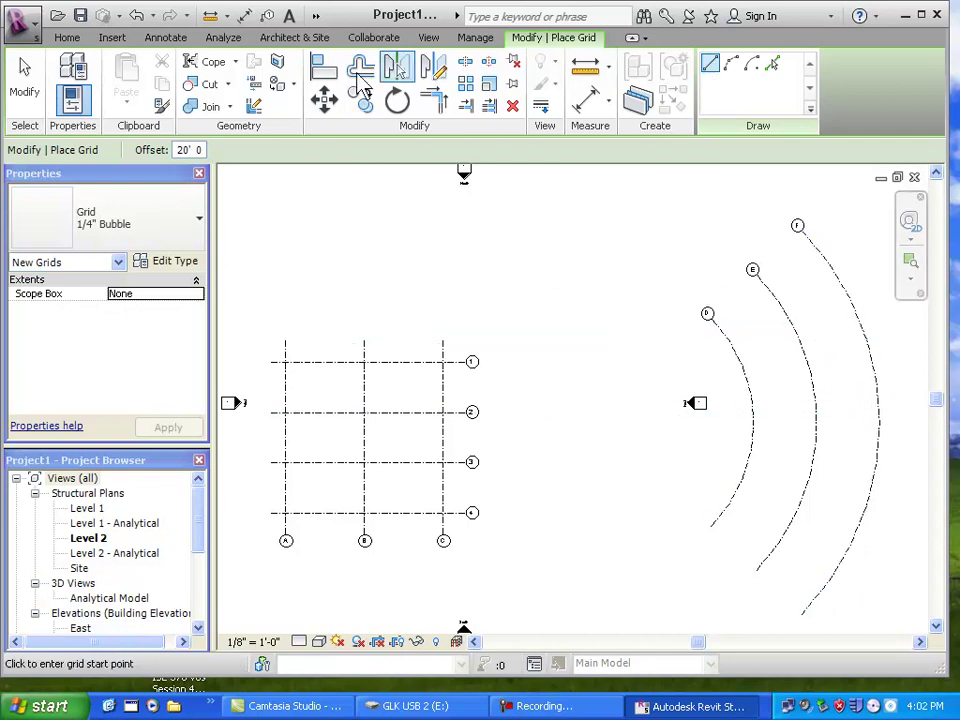
click(179, 45)
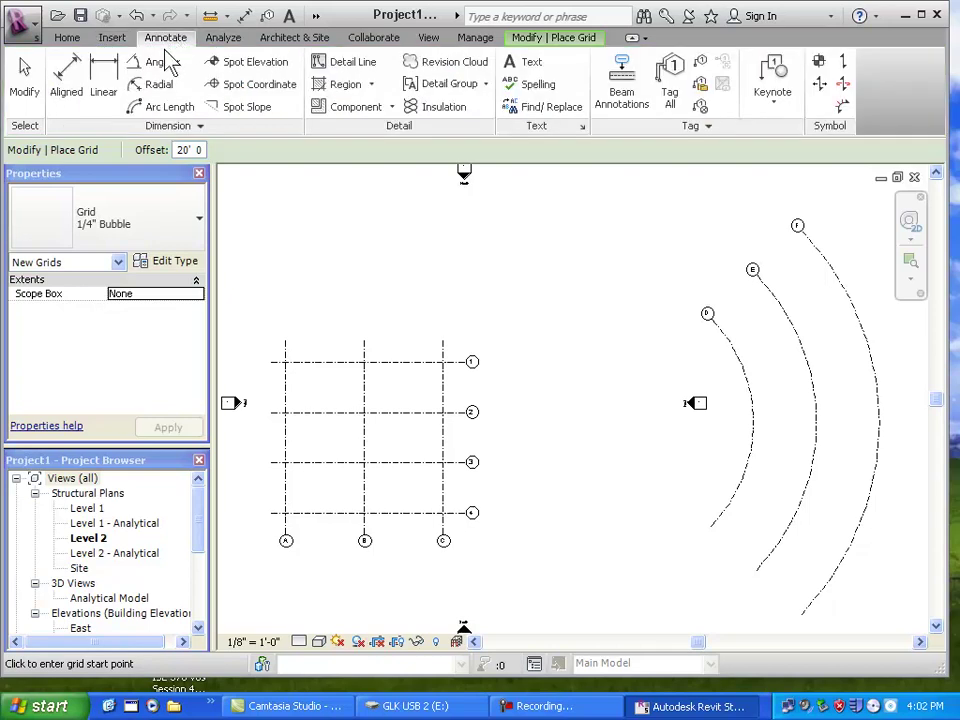
click(322, 70)
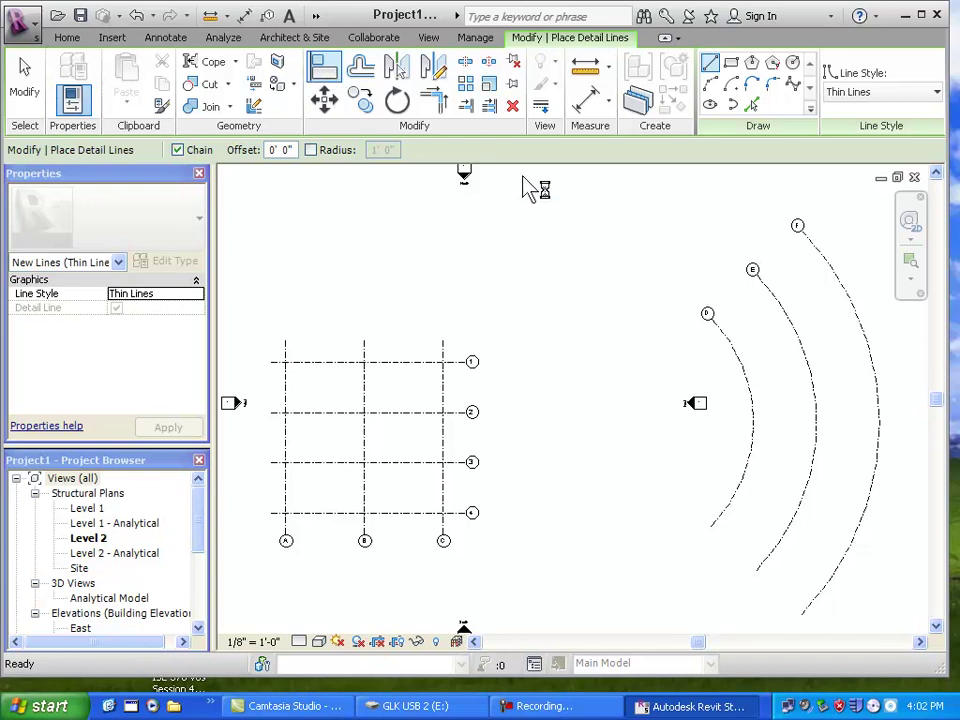
click(710, 64)
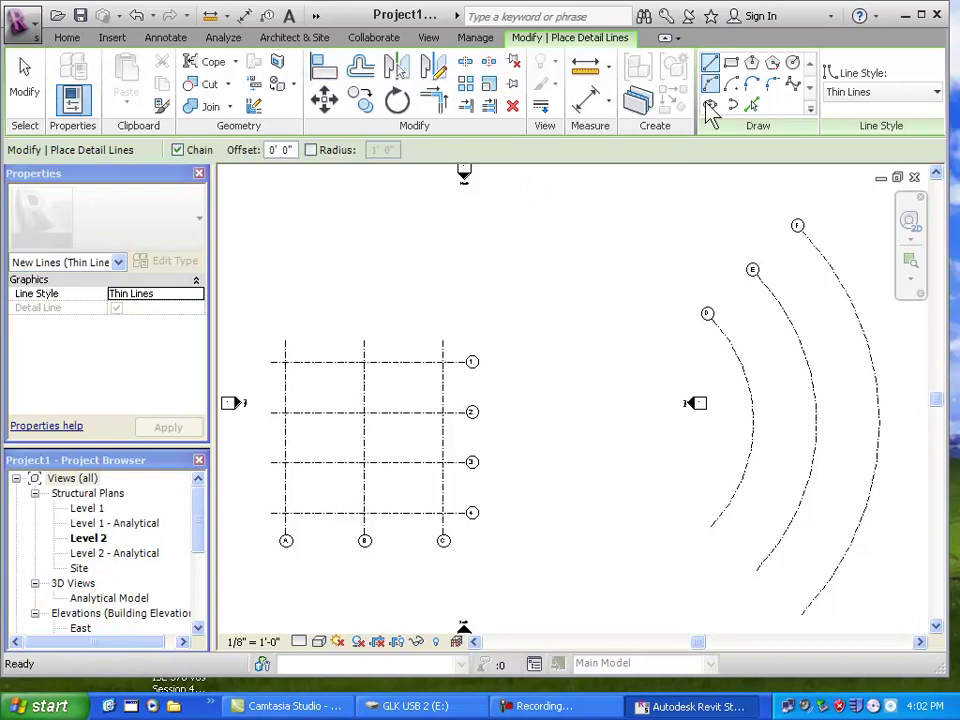
click(824, 259)
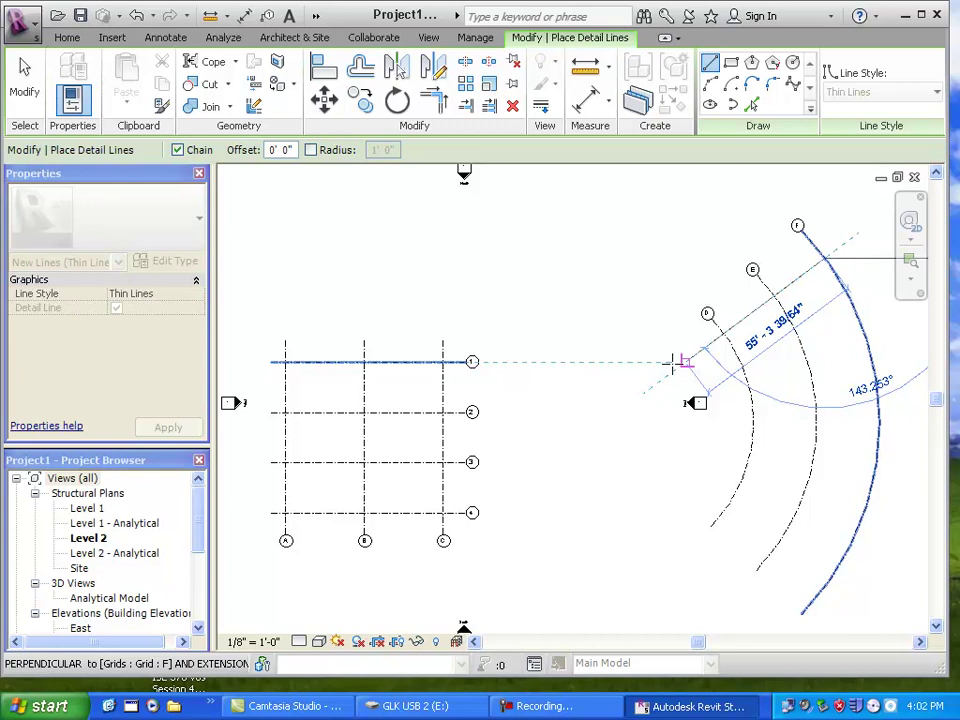
click(551, 461)
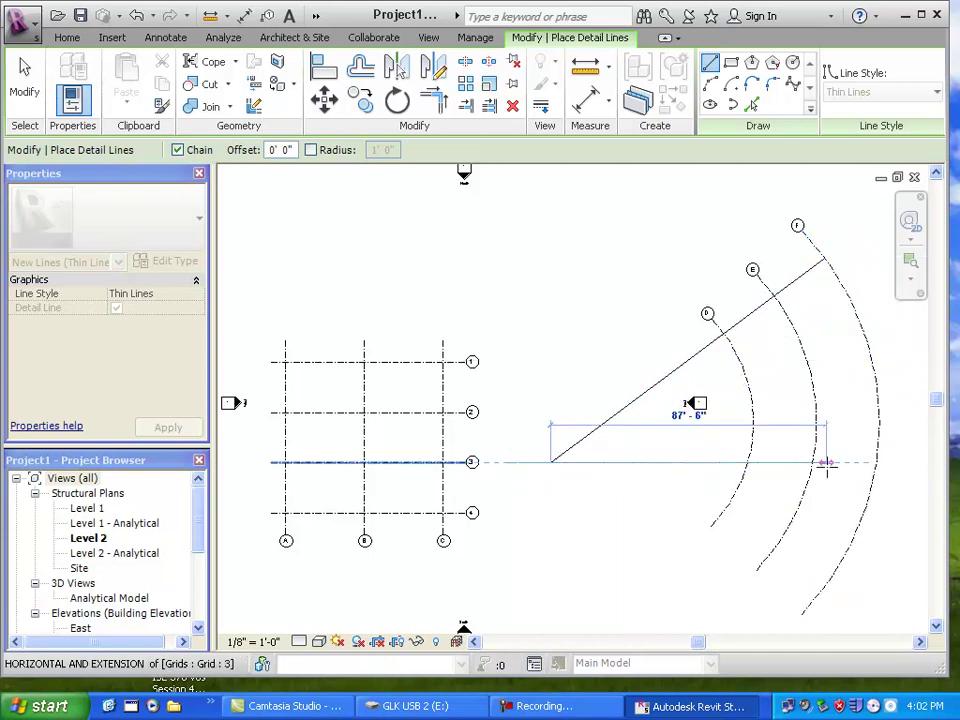
key(Escape)
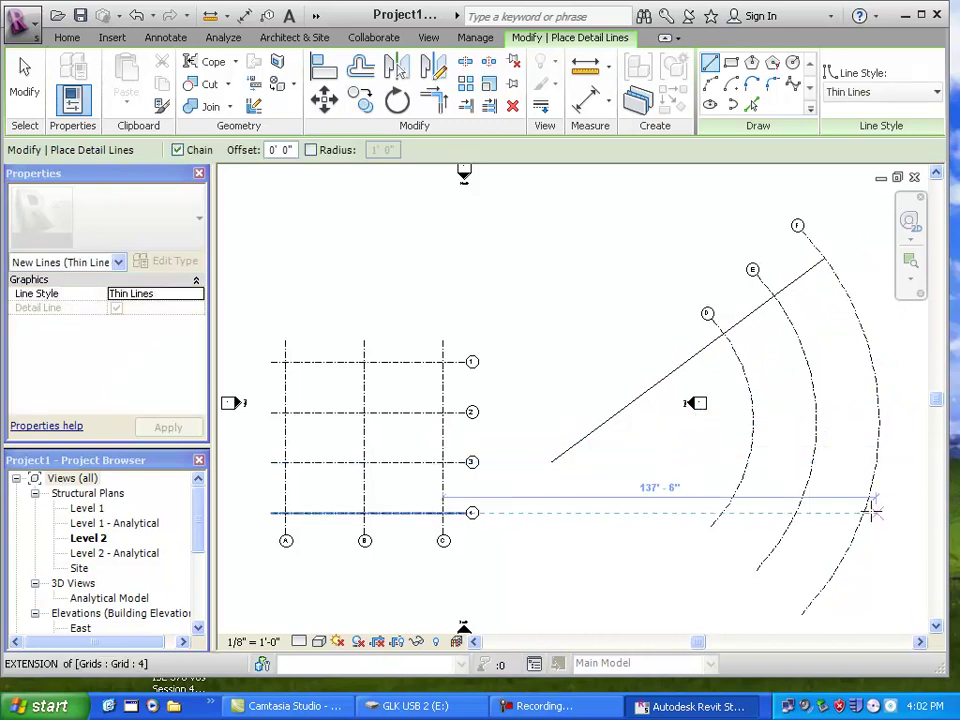
Draw a second detail line about 87' long from near arc grid F's lower end, perpendicular to it, to the first detail line.
click(826, 580)
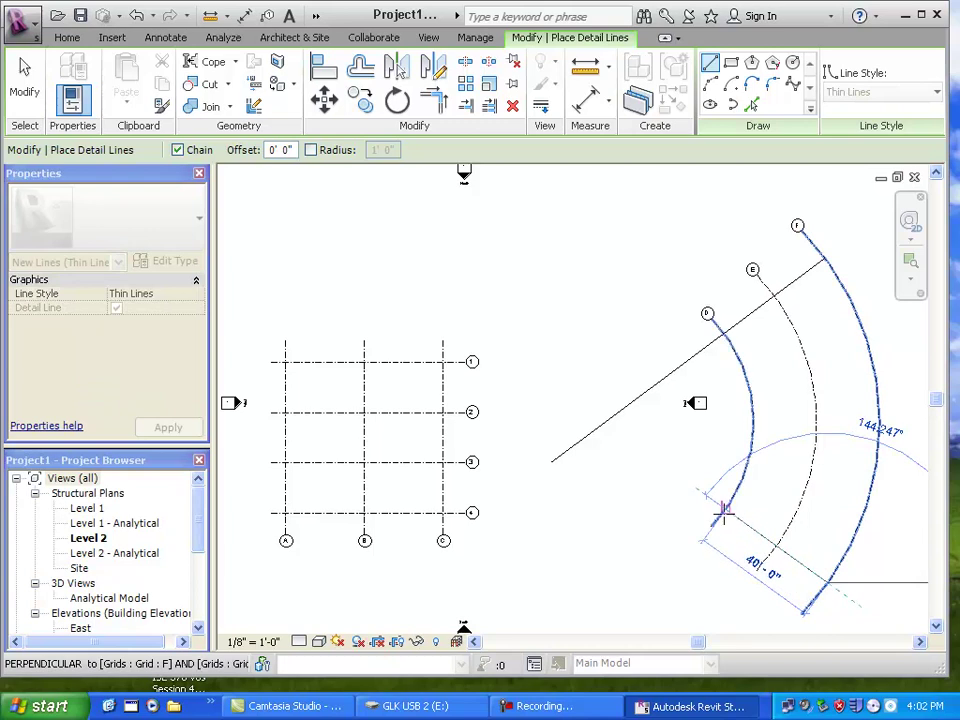
click(605, 421)
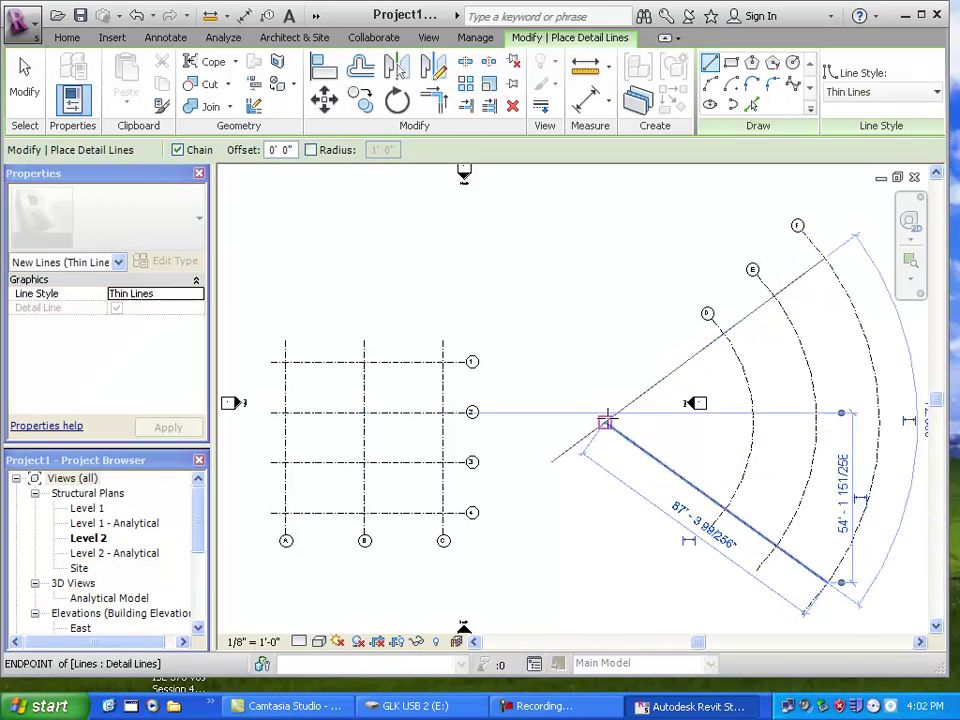
click(28, 74)
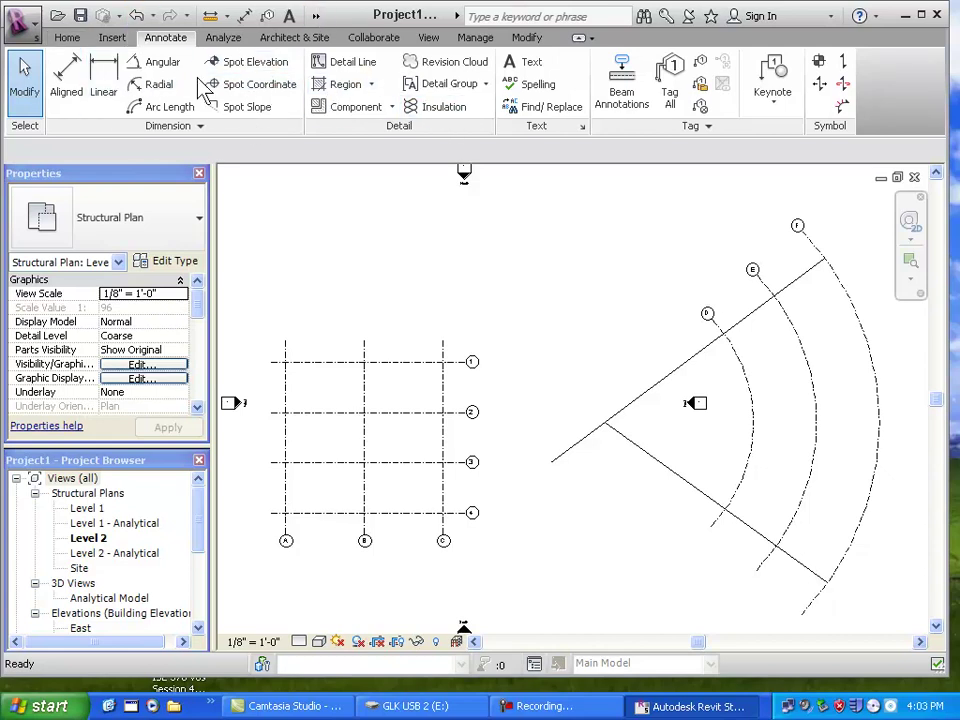
Draw a straight grid line along the upper detail line, from near the arcs' centre to just beyond arc grid F.
click(80, 40)
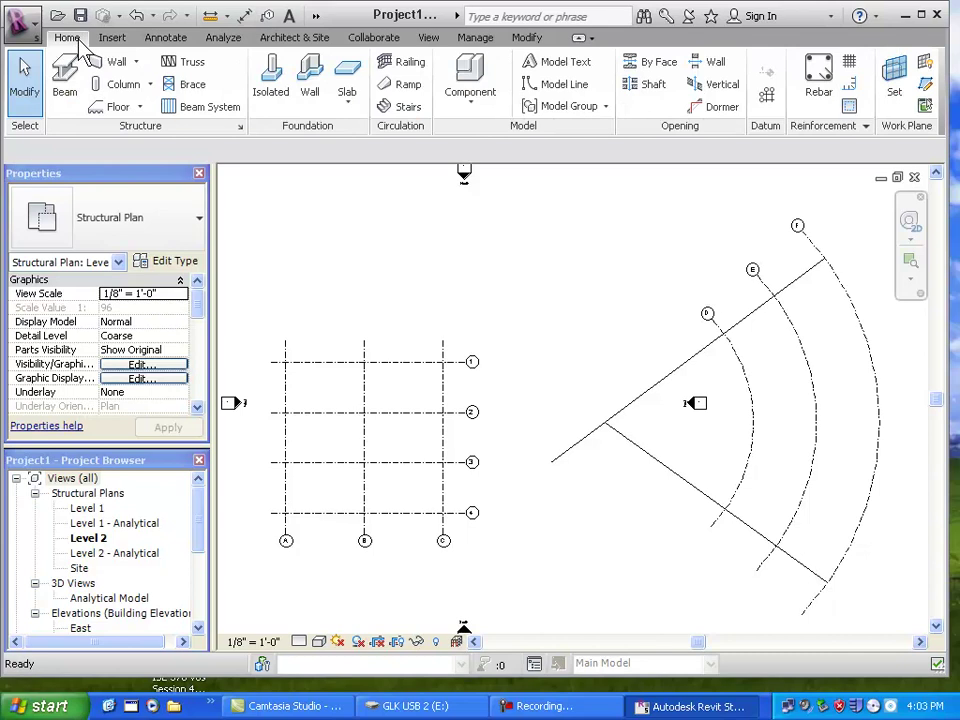
click(765, 100)
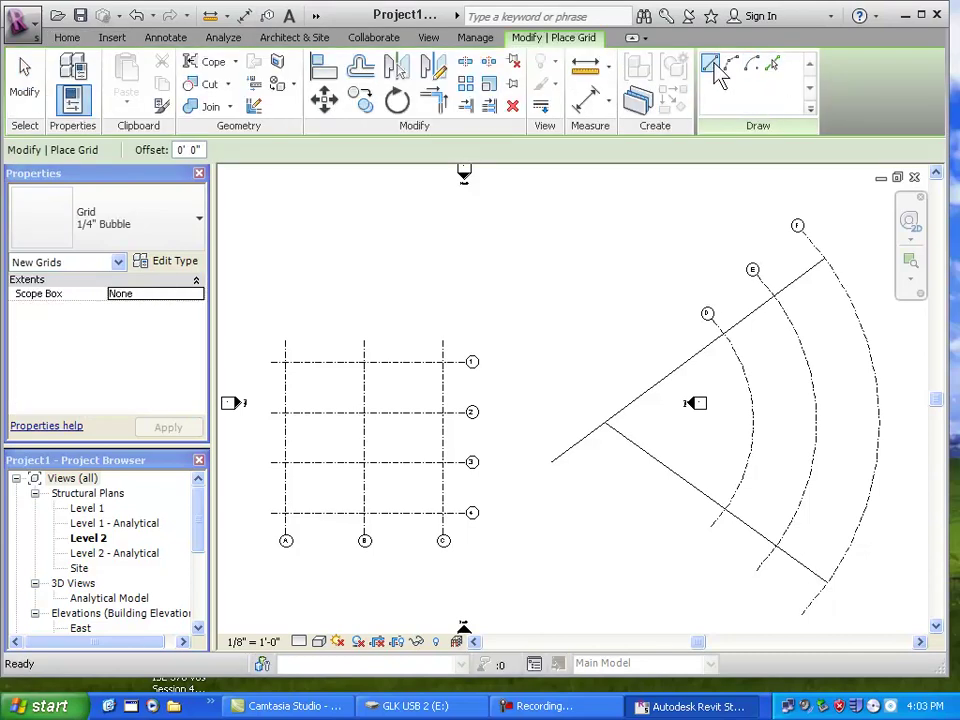
click(641, 396)
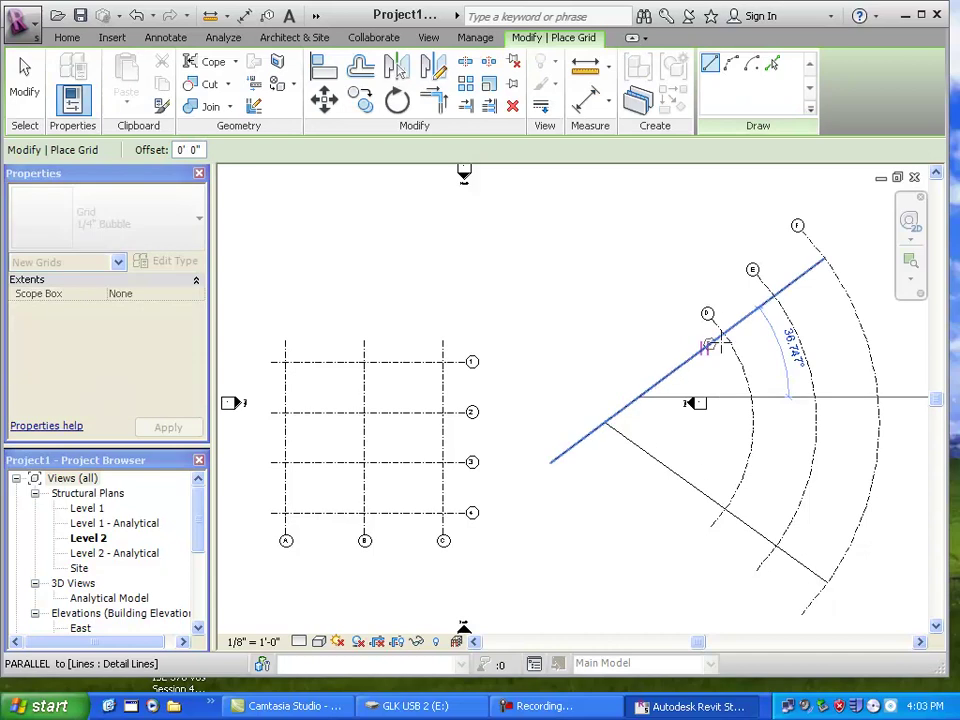
click(858, 231)
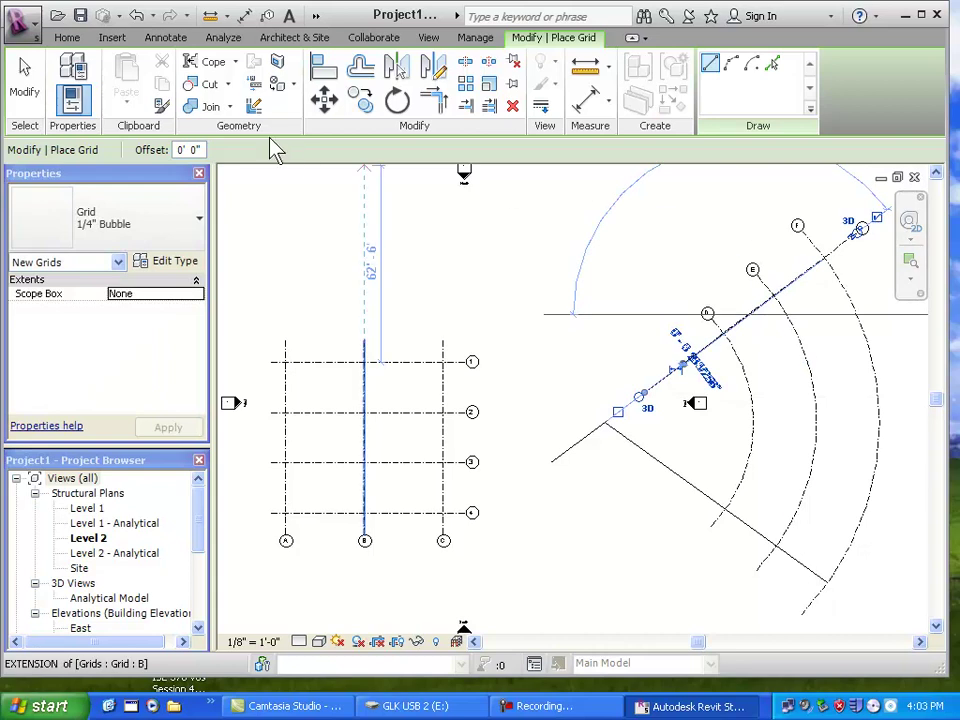
click(26, 80)
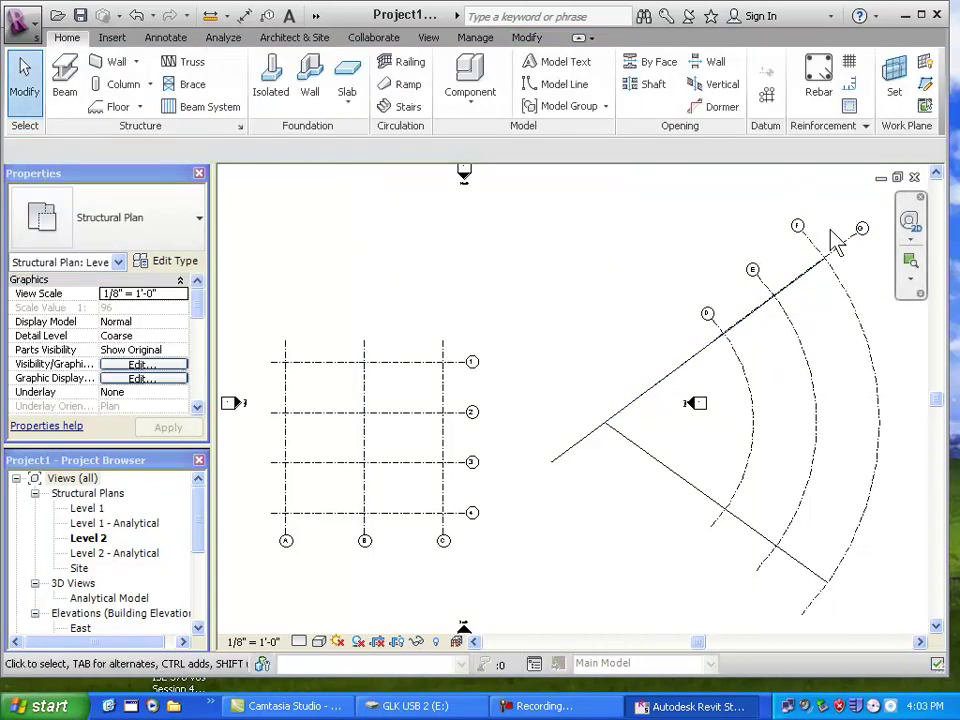
click(836, 244)
click(584, 286)
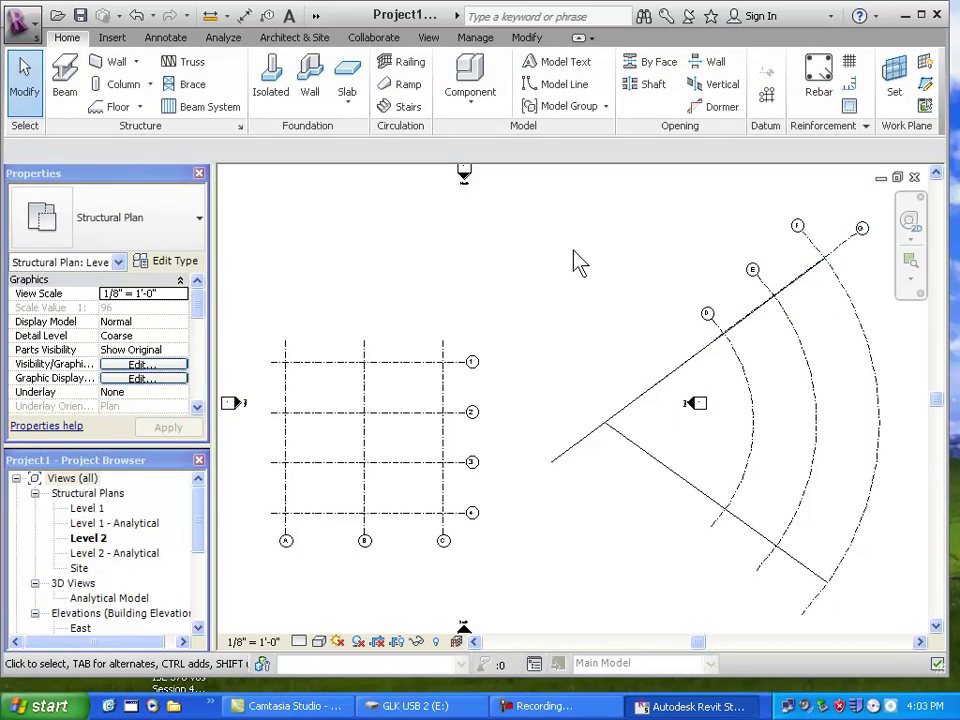
Try to array grid G radially about the arcs' centre, placing the 2nd member on the lower detail line, with 5 members.
click(847, 254)
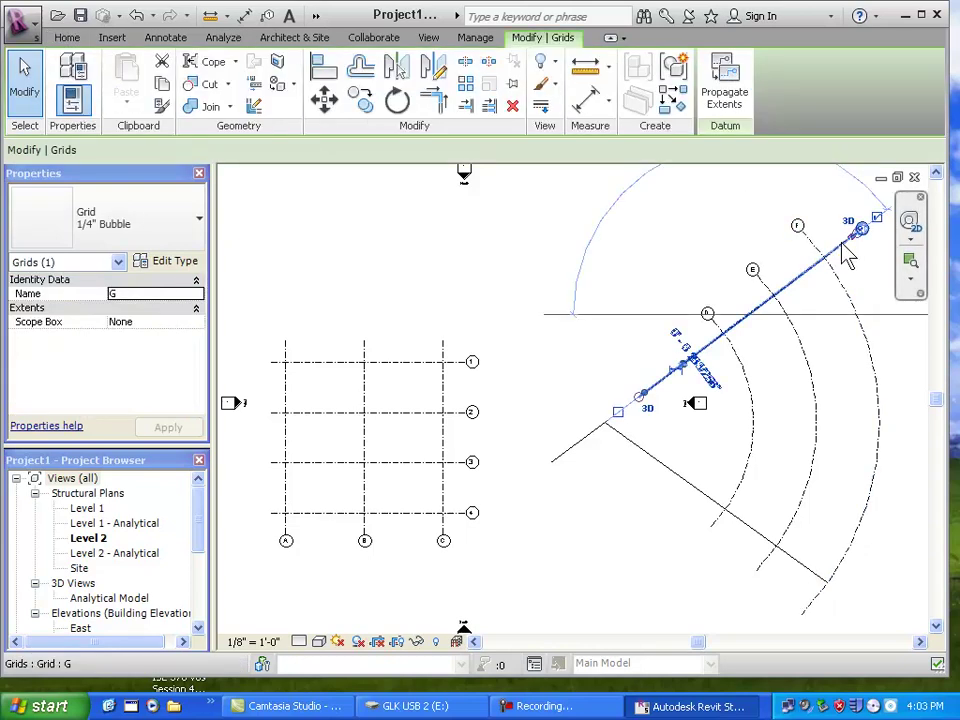
click(470, 88)
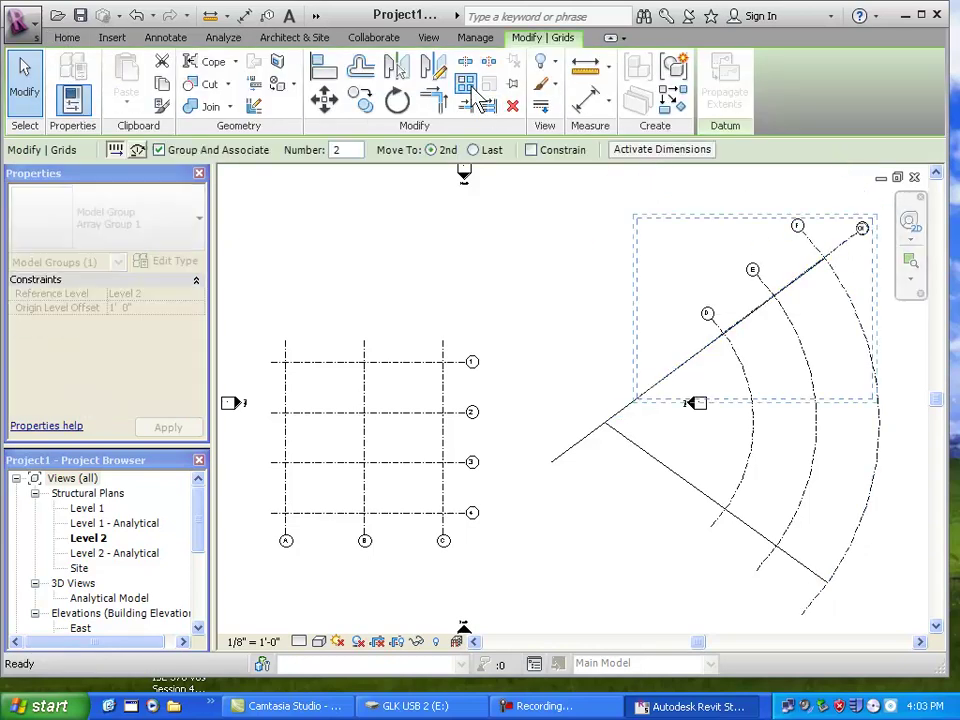
click(551, 461)
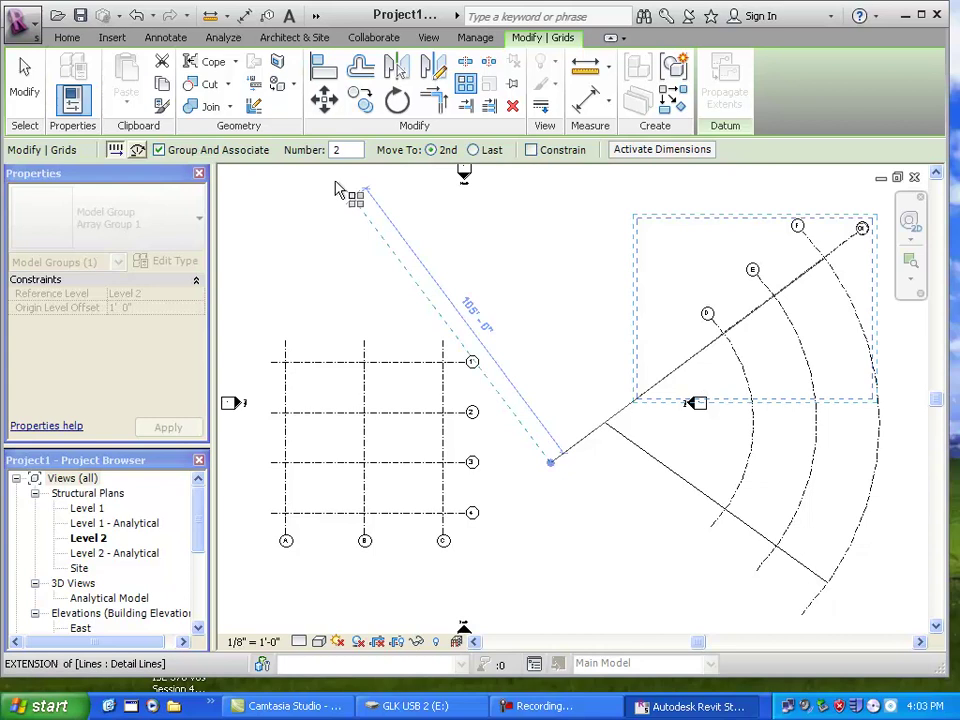
click(141, 158)
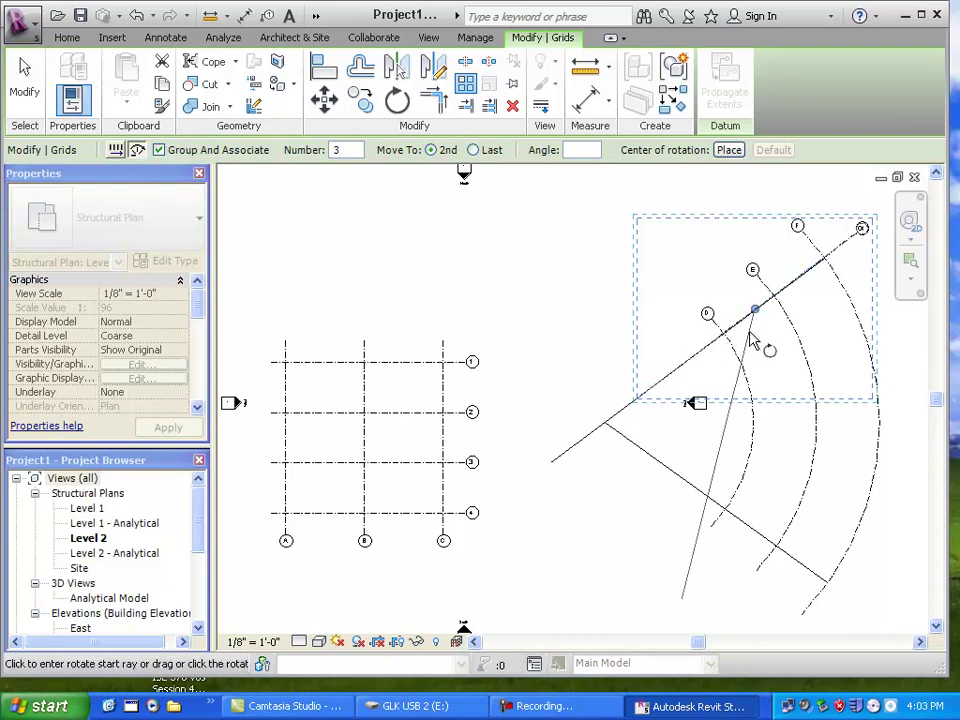
drag(755, 312, 604, 420)
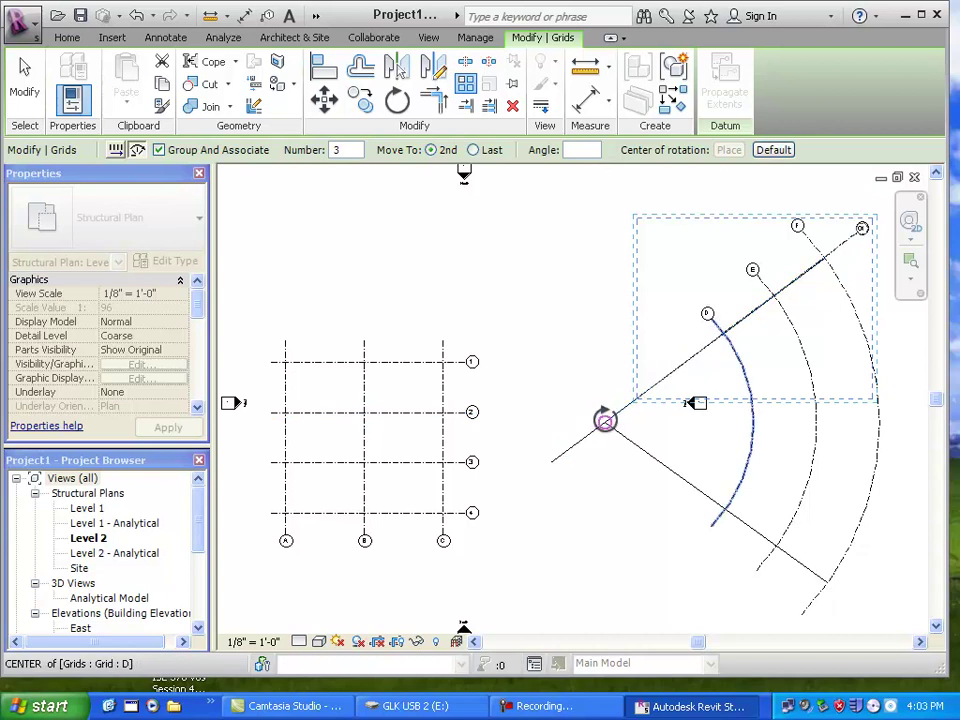
drag(604, 420, 605, 421)
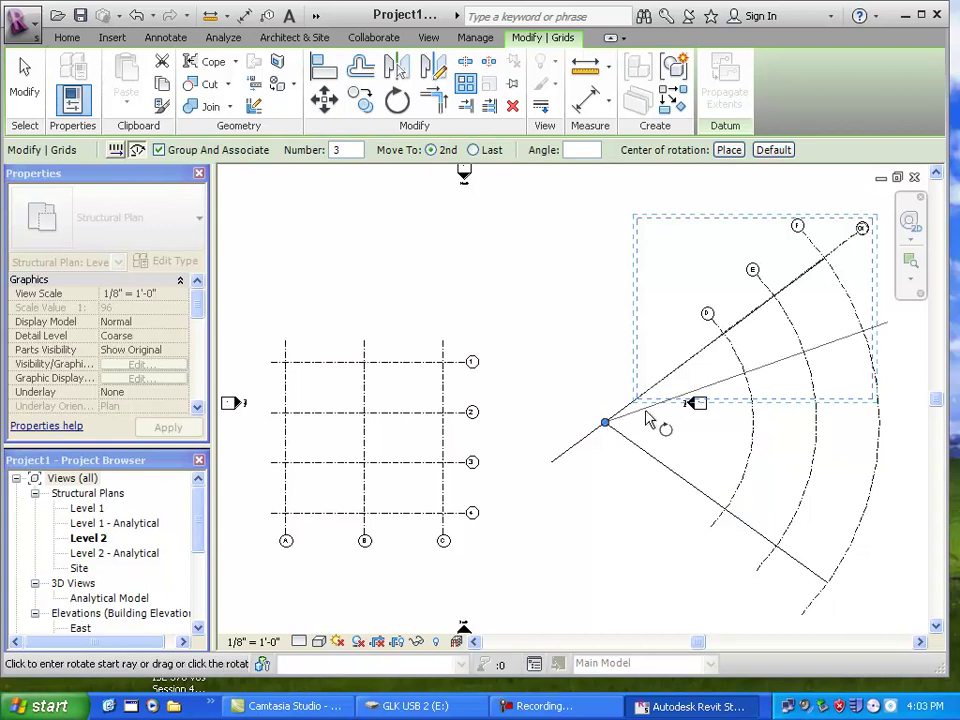
click(849, 259)
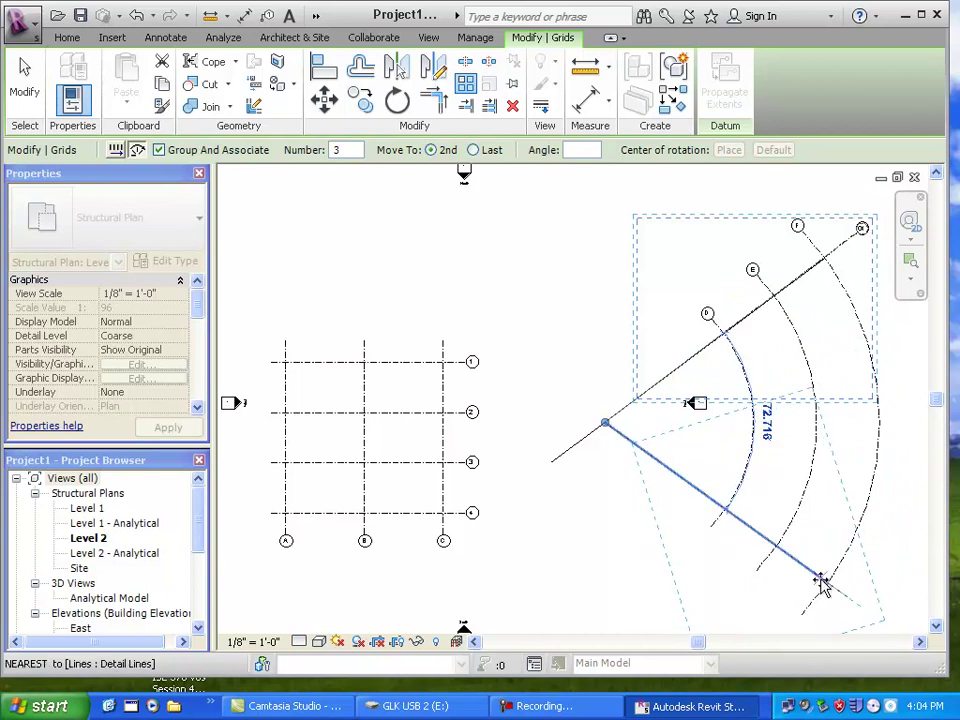
click(820, 585)
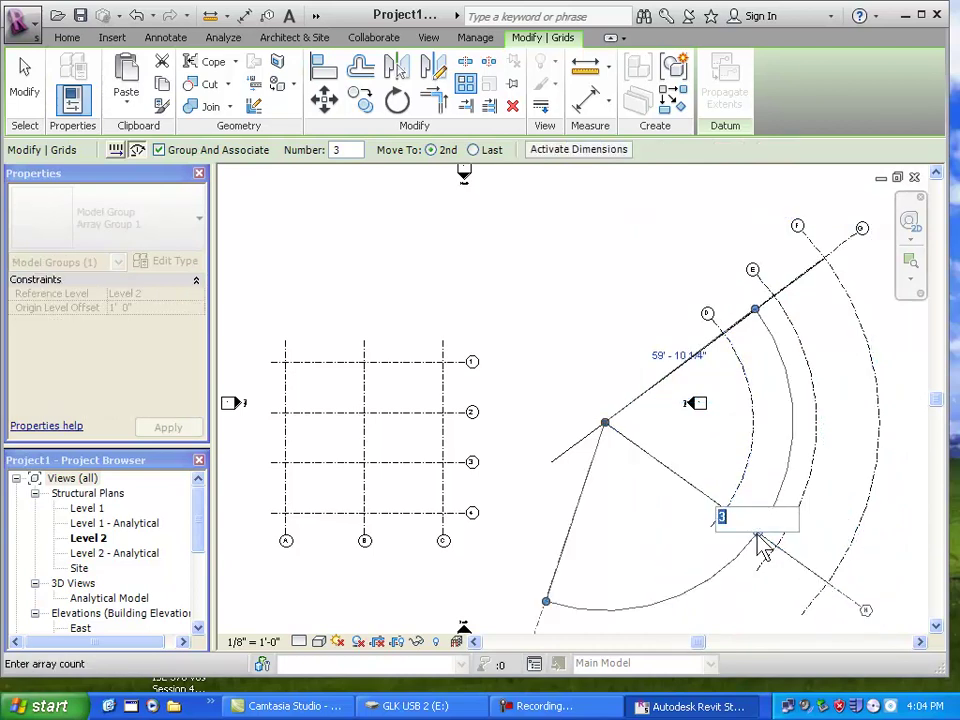
text(5)
key(Return)
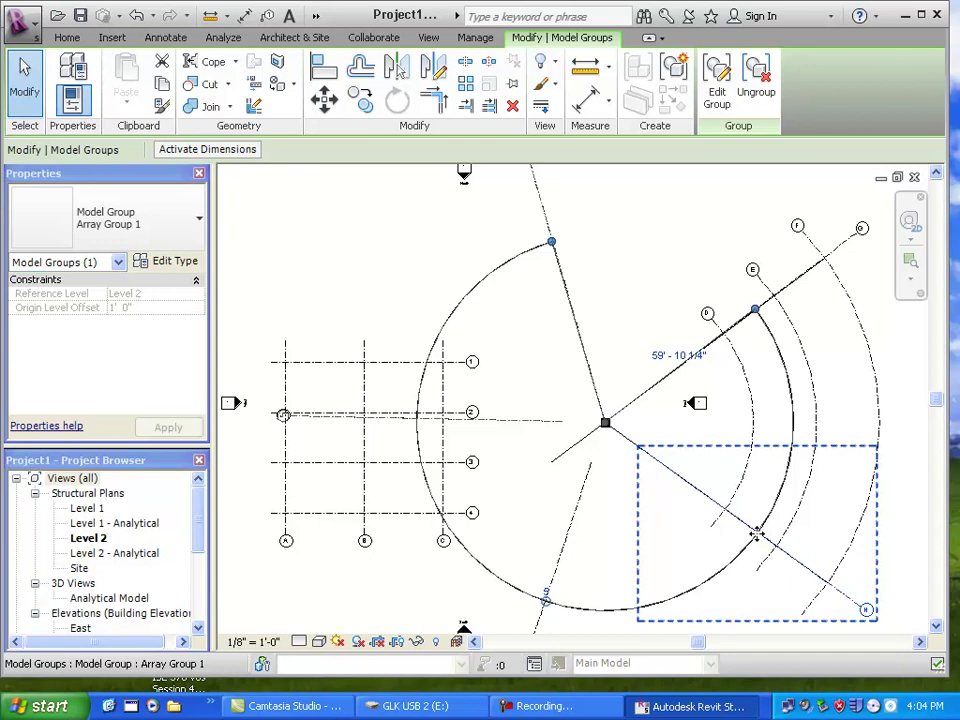
key(Delete)
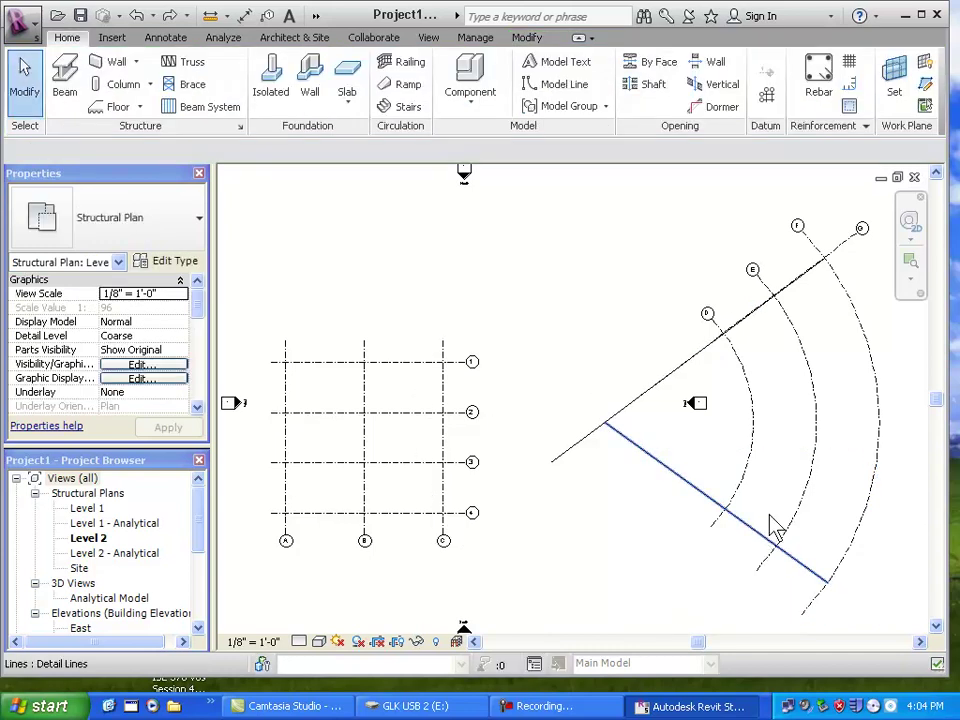
Array grid G radially about the arcs' centre, placing the last member on the lower detail line, with 5 members in total.
click(845, 250)
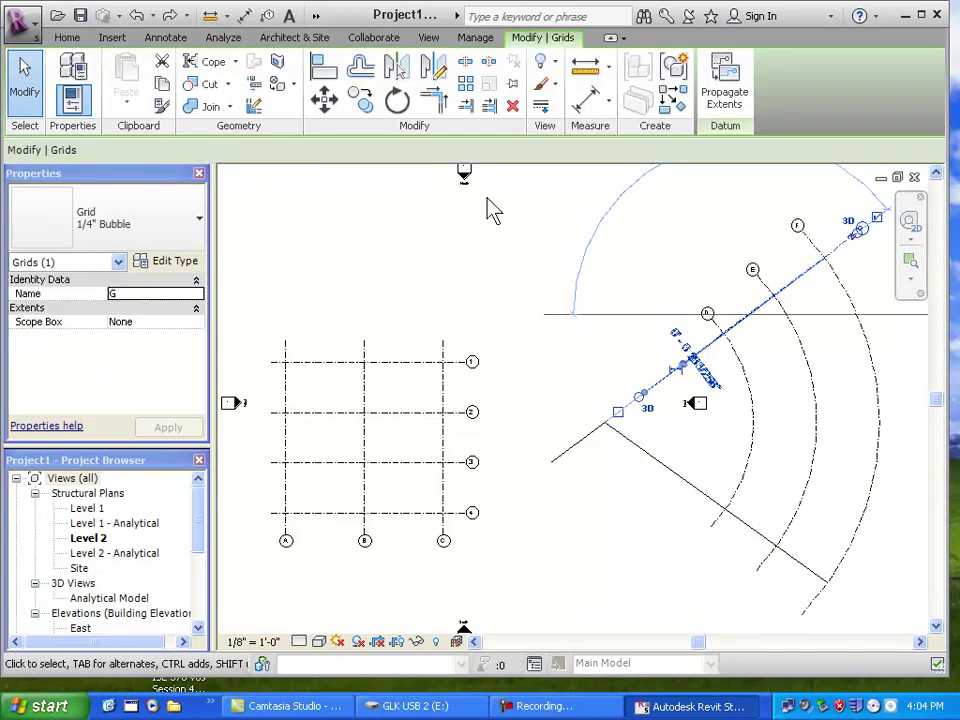
click(466, 84)
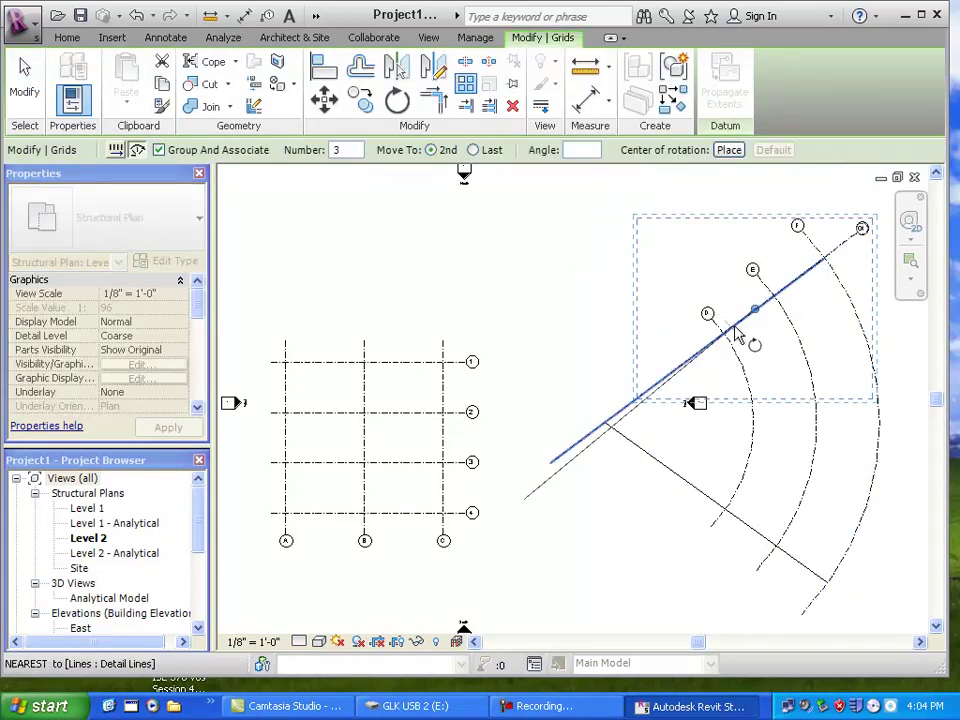
drag(757, 318, 605, 423)
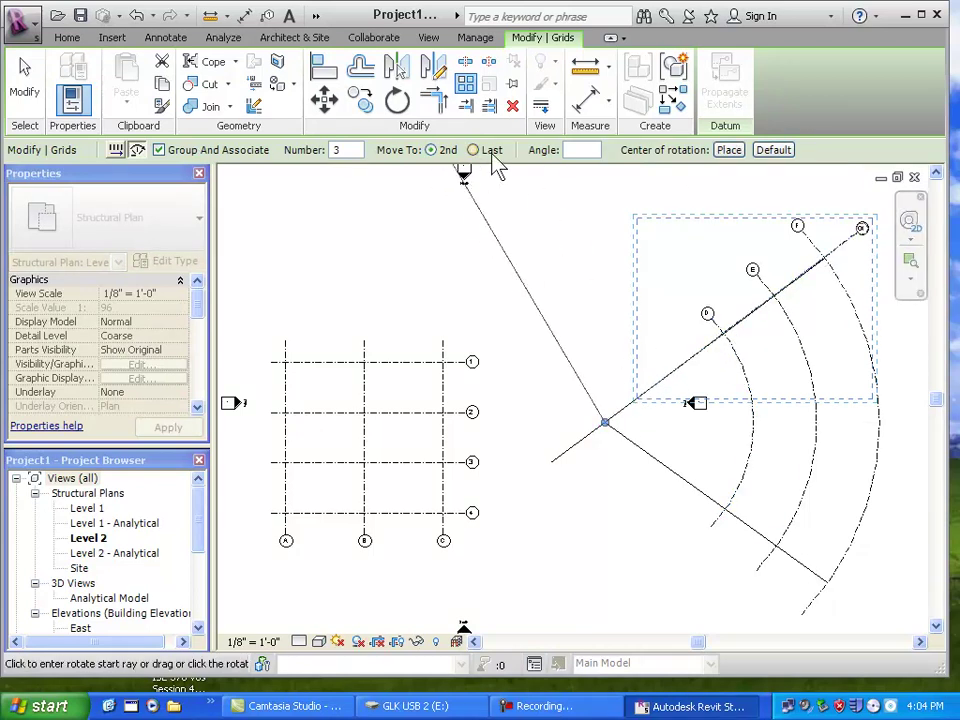
click(474, 151)
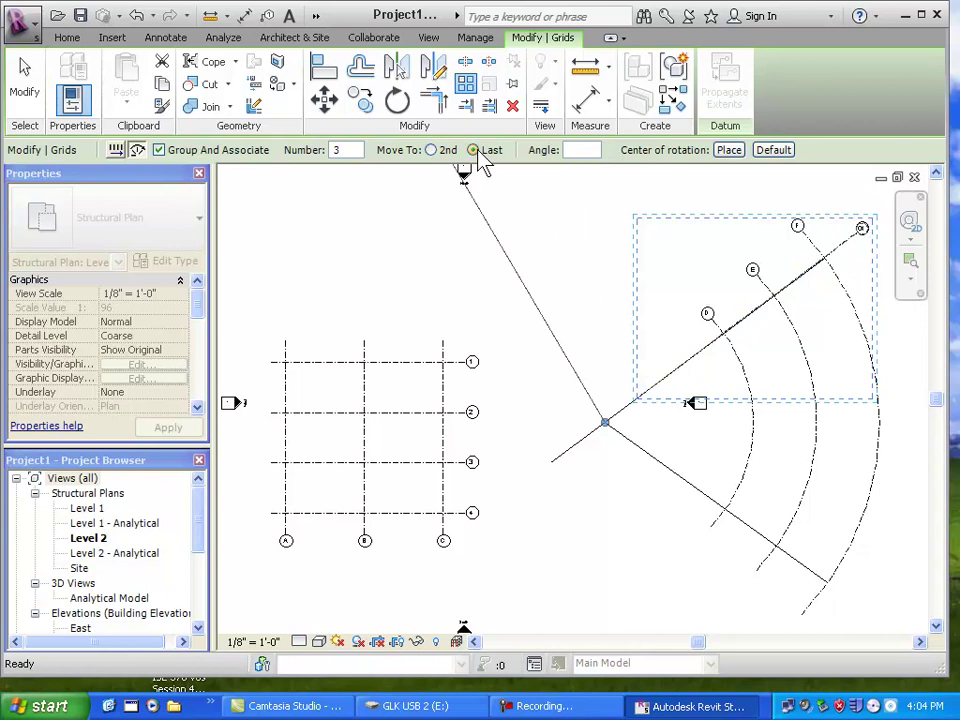
click(846, 258)
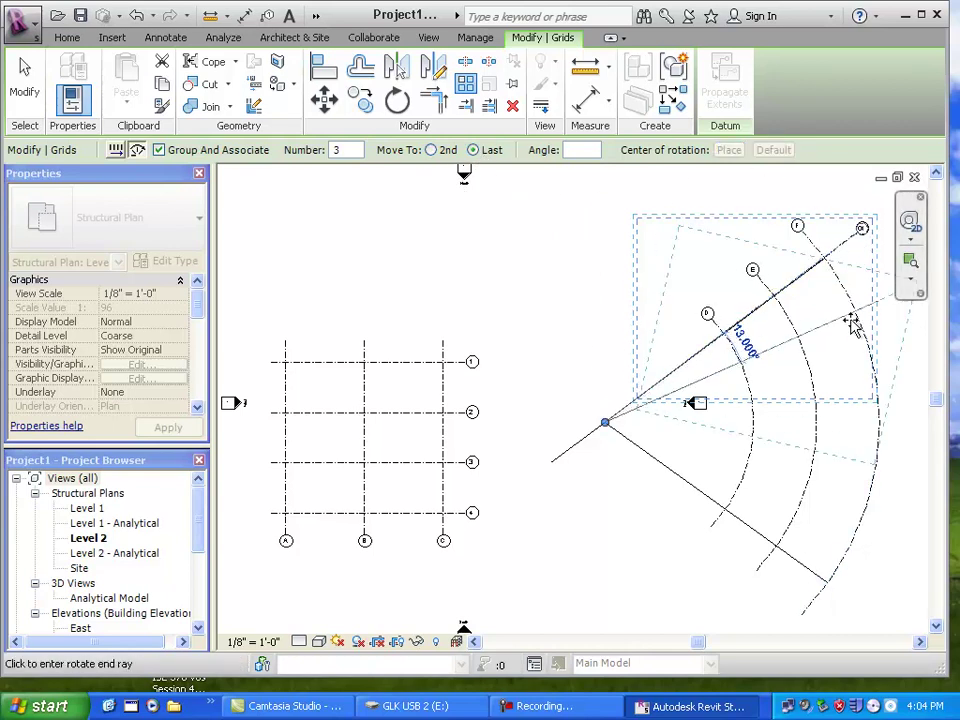
click(842, 594)
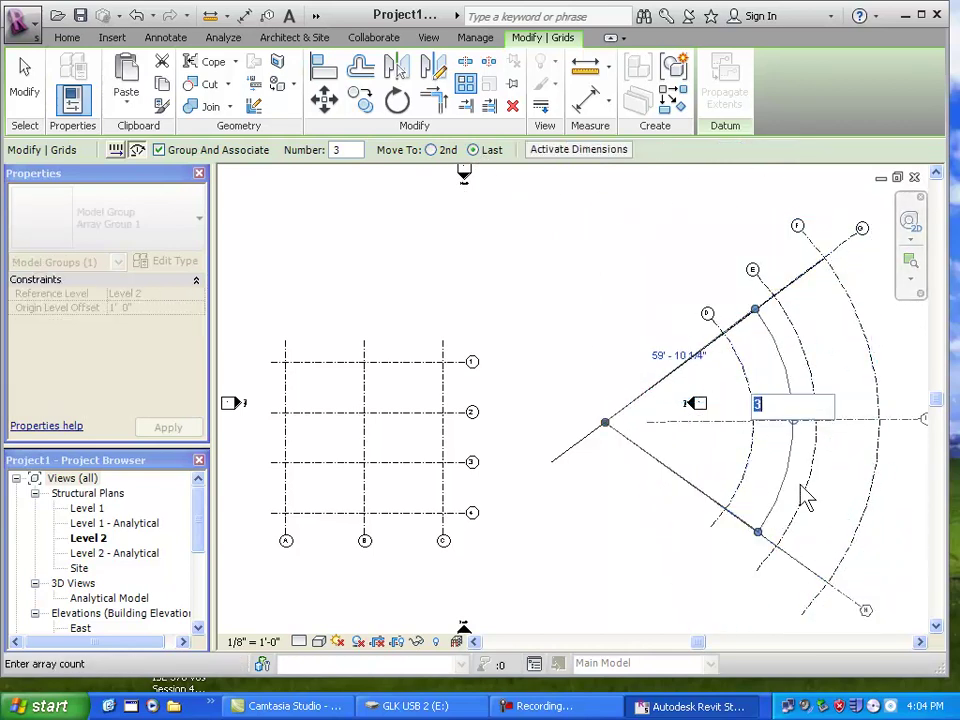
text(5)
key(Return)
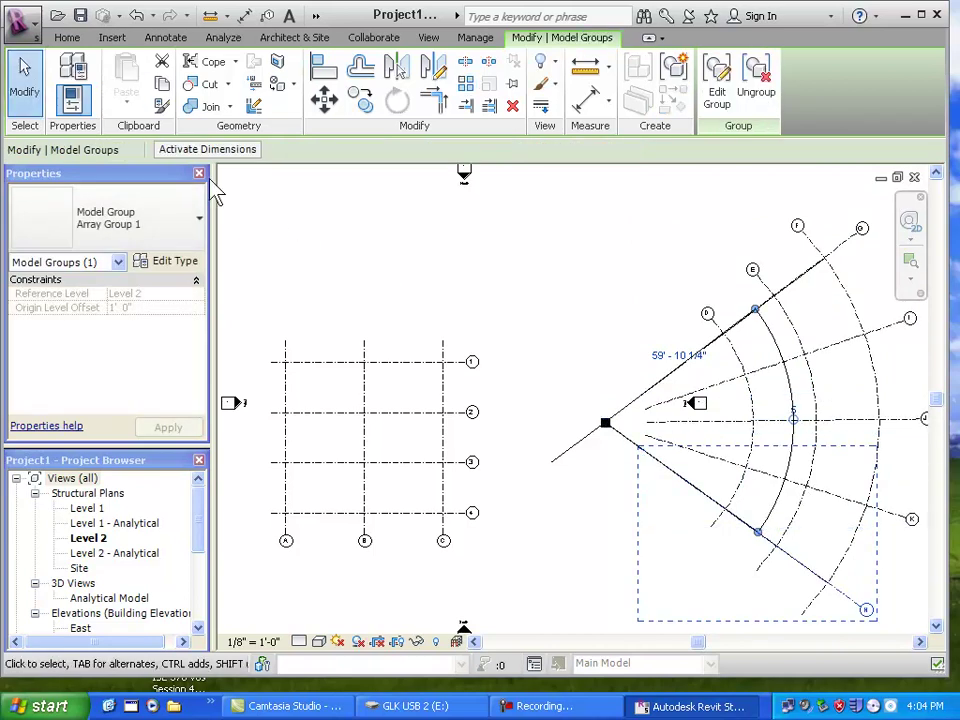
click(22, 75)
scroll(540, 494, down, 1)
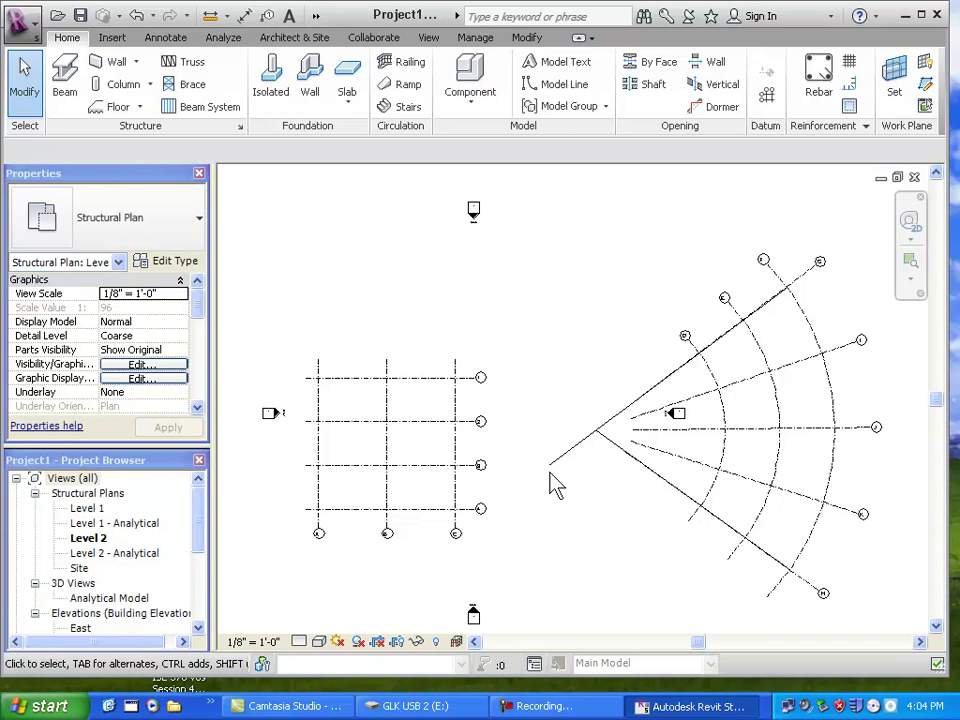
scroll(556, 485, down, 1)
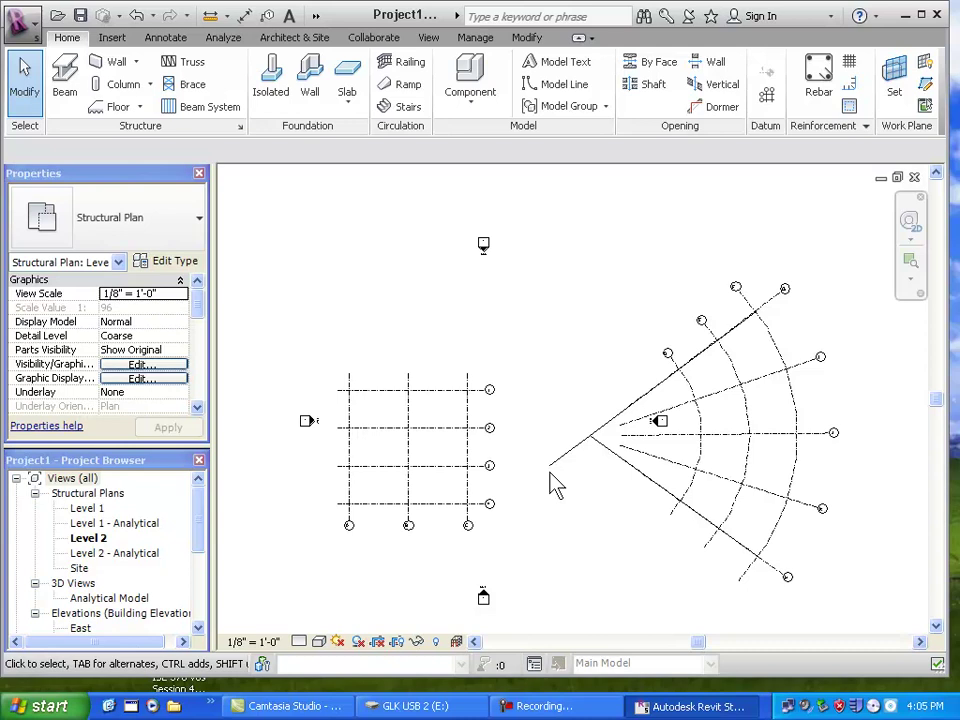
right_click(97, 510)
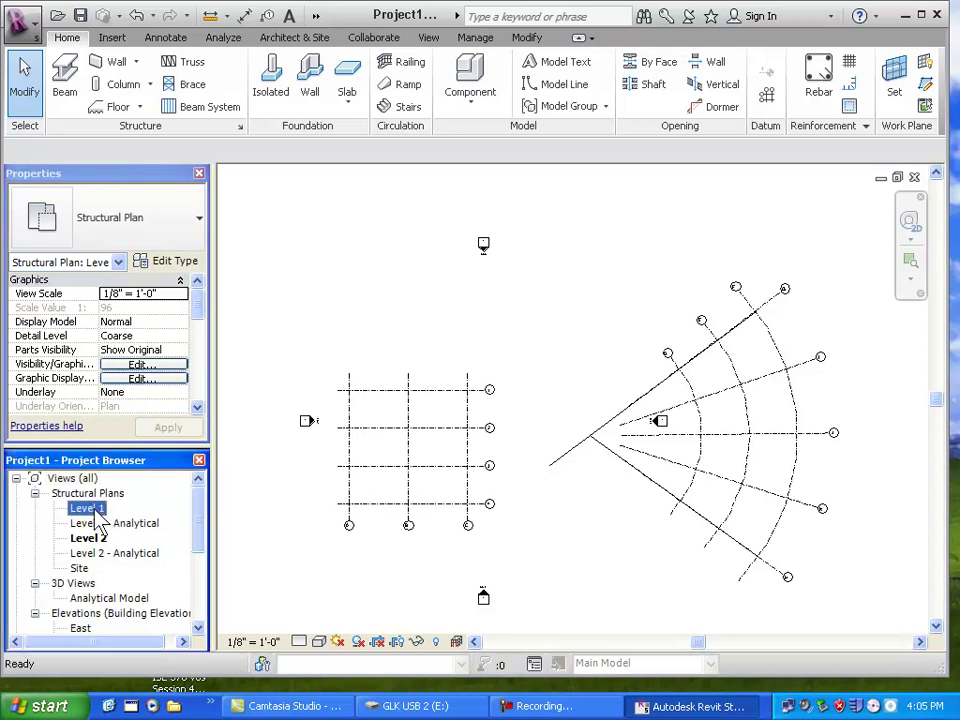
click(406, 344)
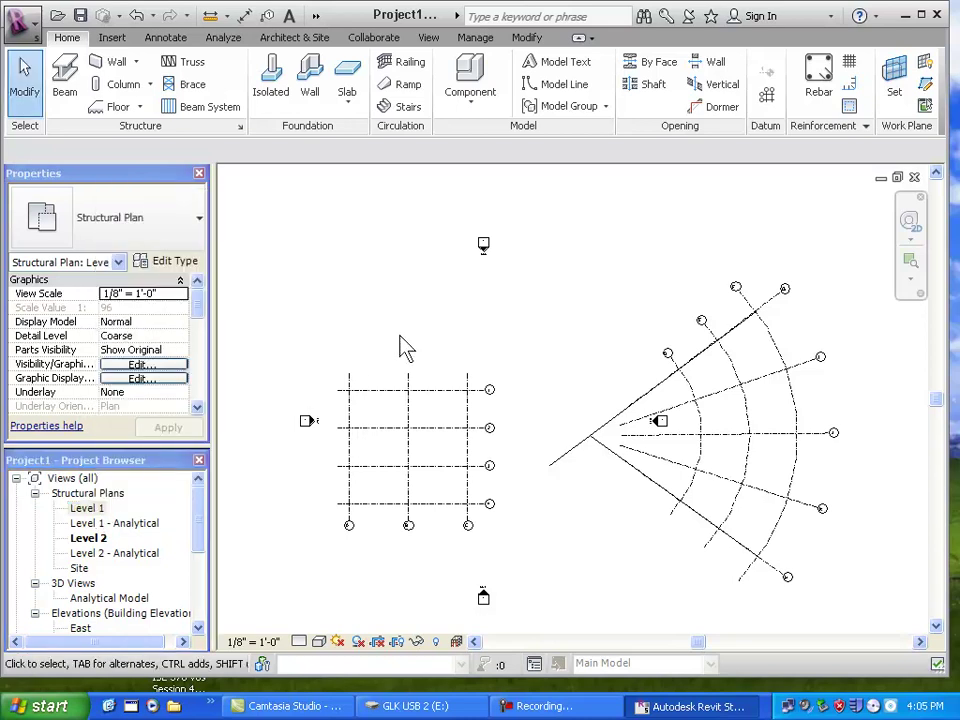
click(430, 45)
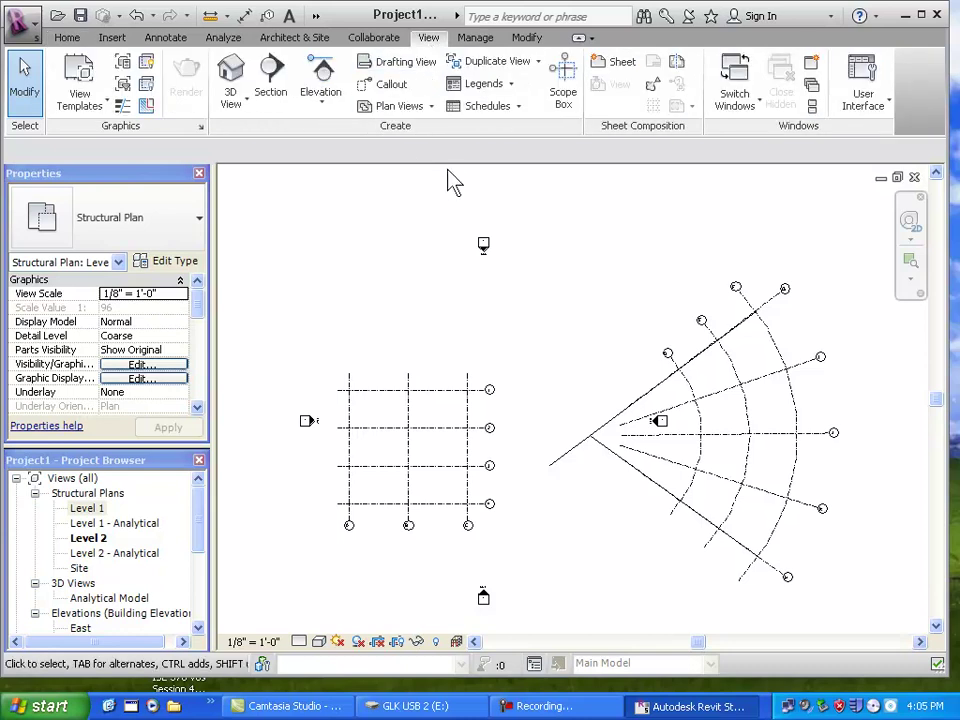
click(392, 108)
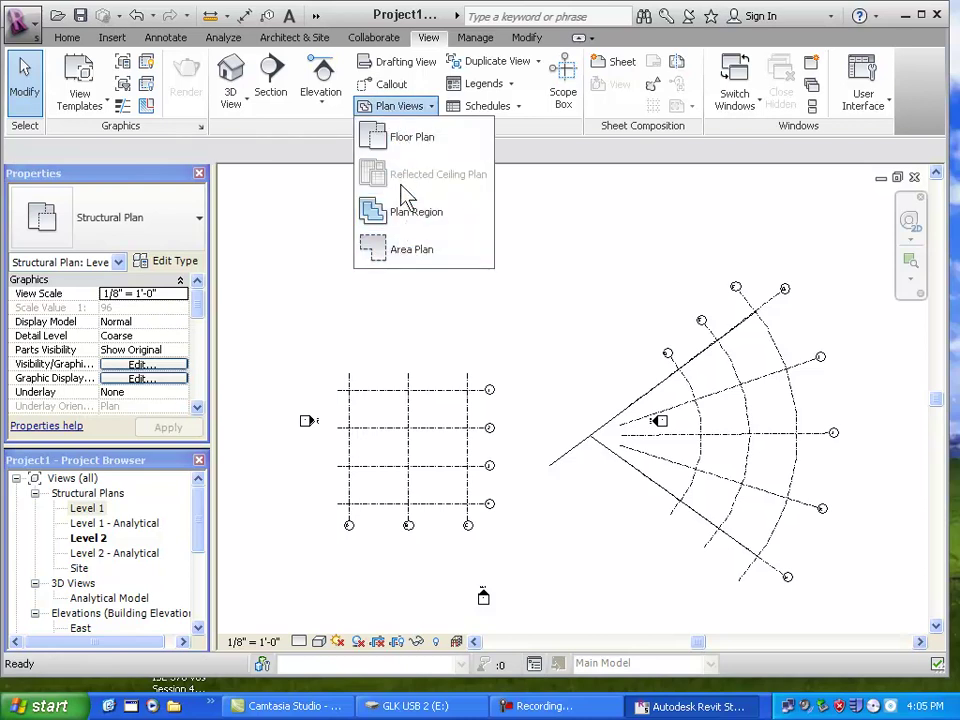
click(408, 145)
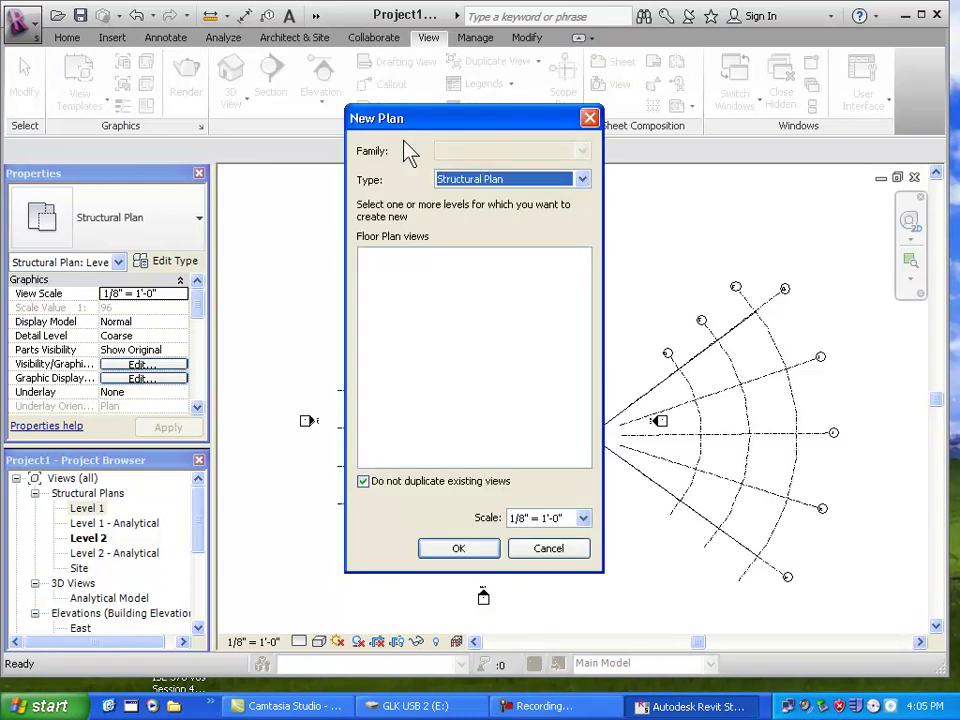
click(410, 483)
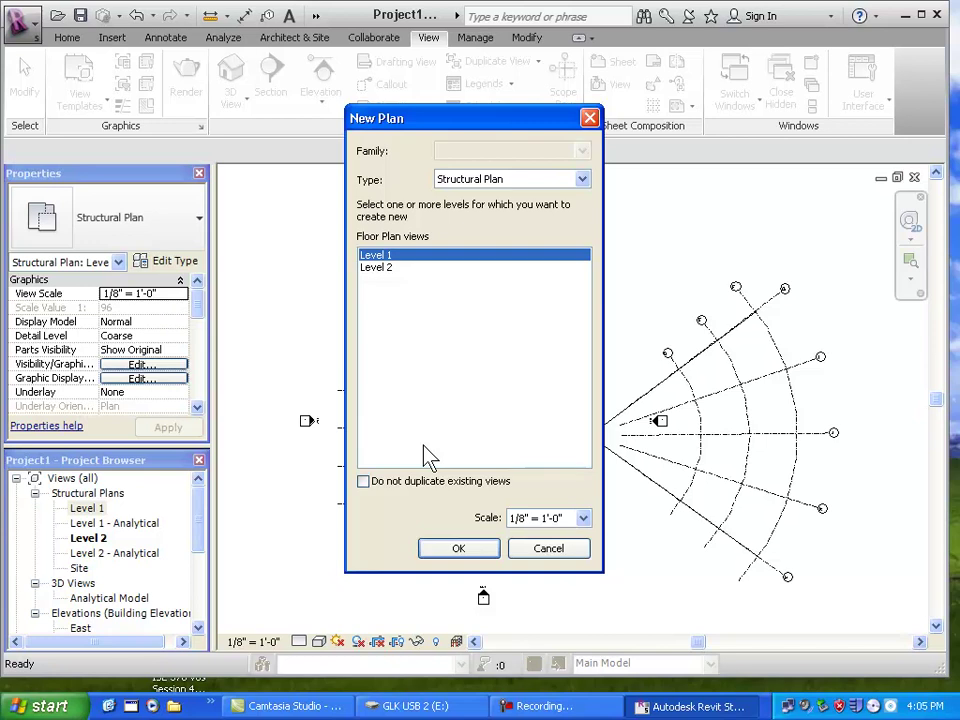
click(557, 552)
Open the South building elevation view.
click(198, 628)
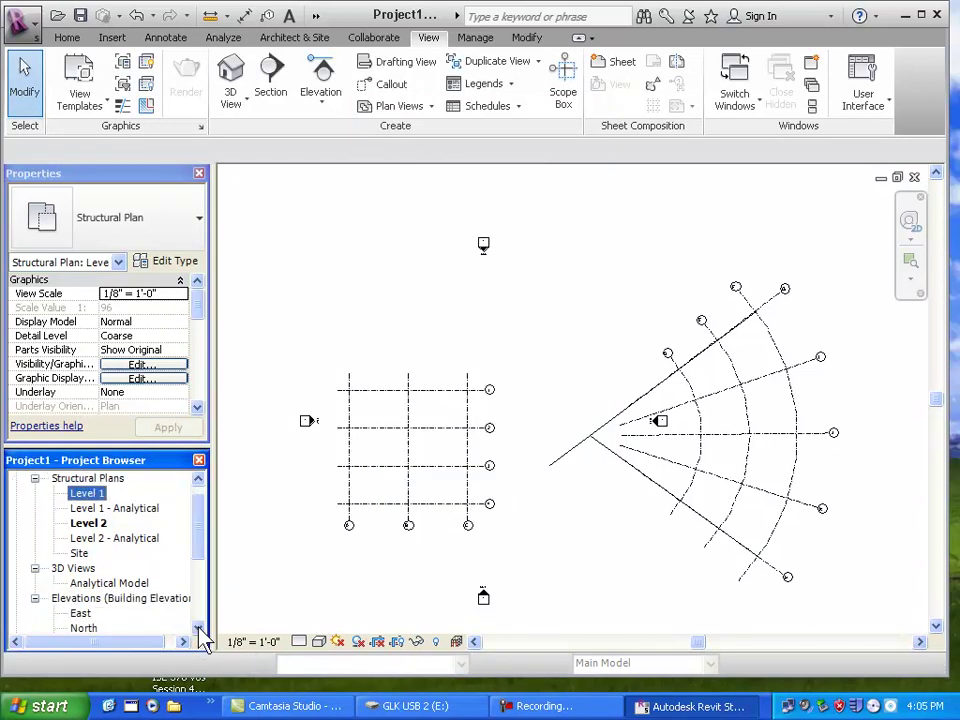
click(198, 628)
click(198, 628)
double_click(92, 616)
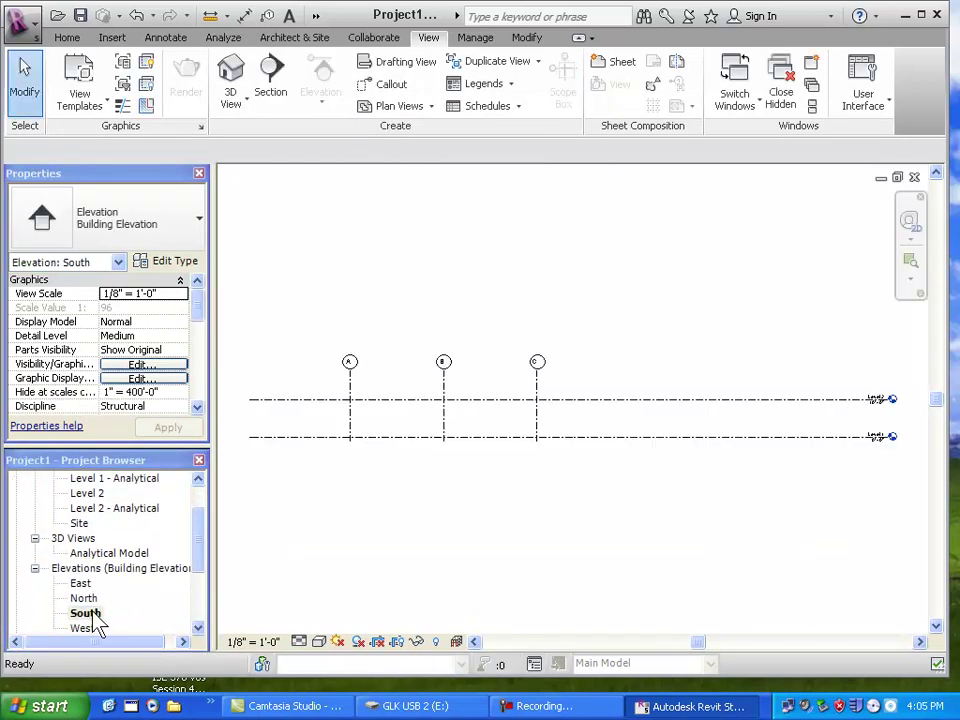
Copy the Level 2 line straight up by about 12' 0" to add a third level.
click(66, 36)
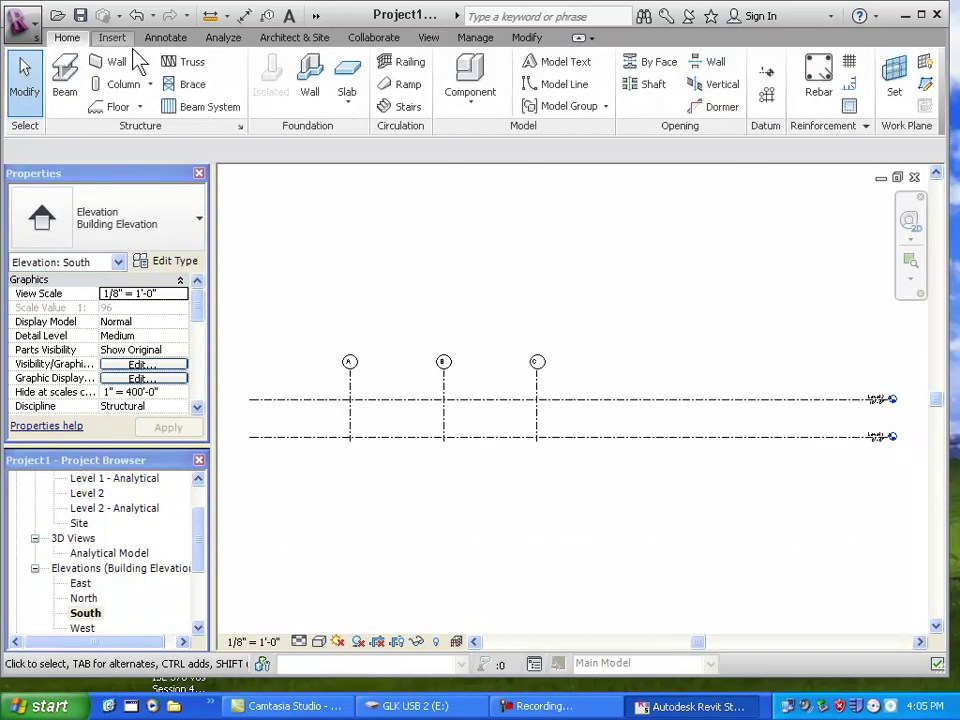
click(766, 72)
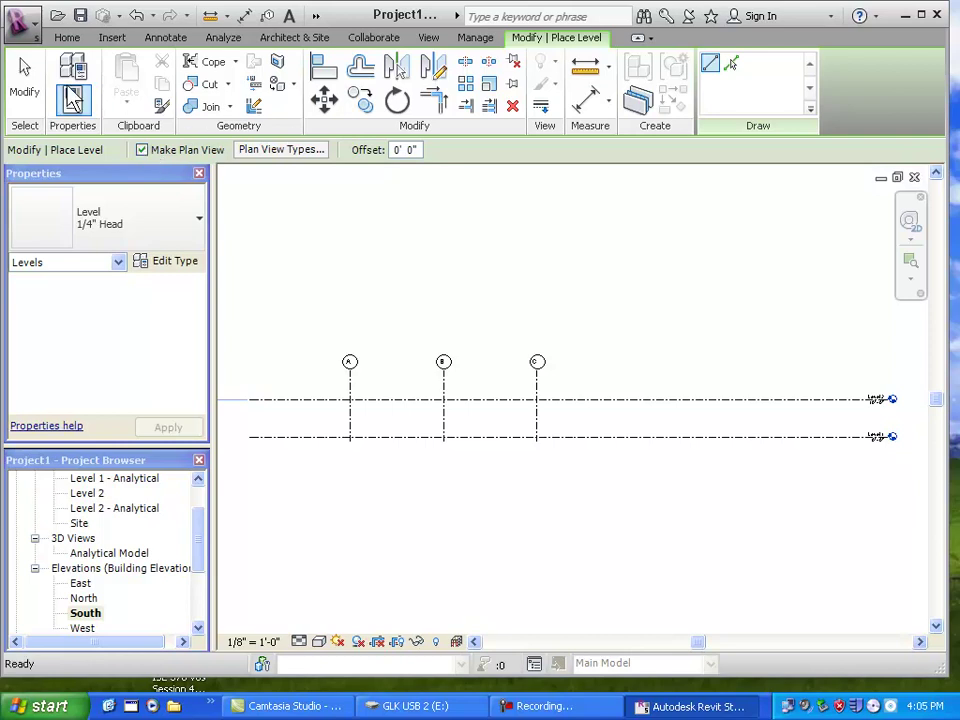
click(30, 88)
click(367, 400)
click(362, 99)
click(400, 400)
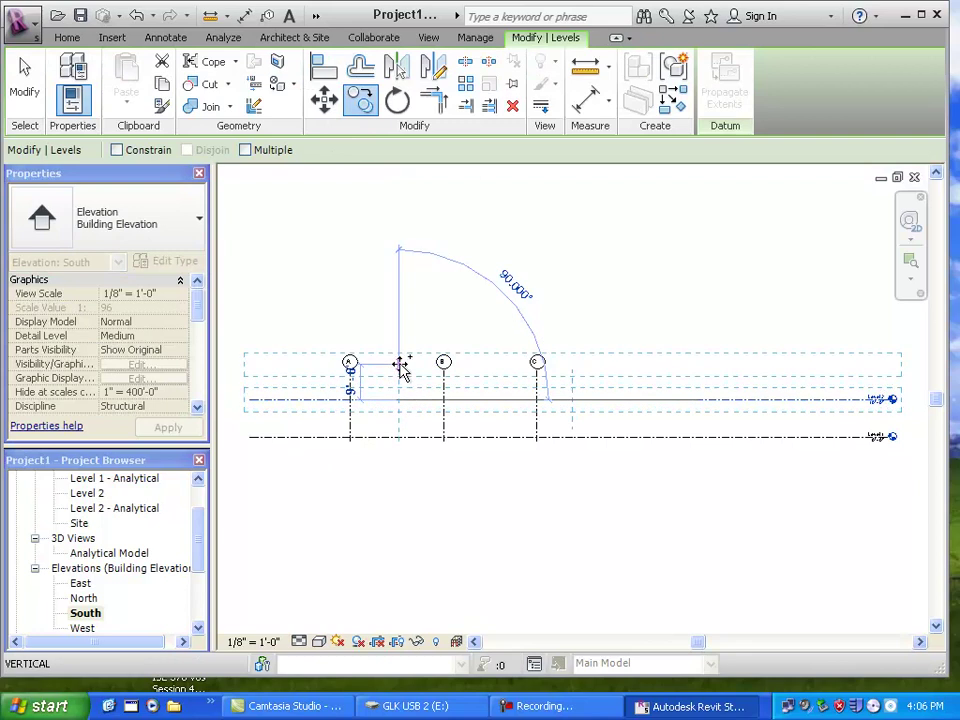
click(399, 355)
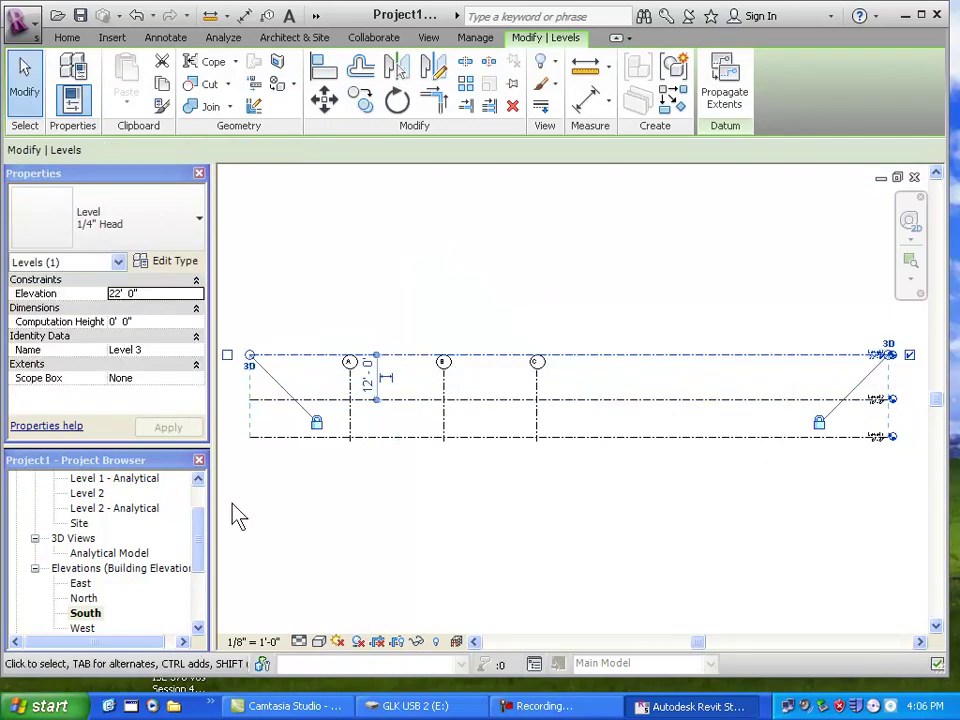
drag(206, 536, 200, 508)
key(Escape)
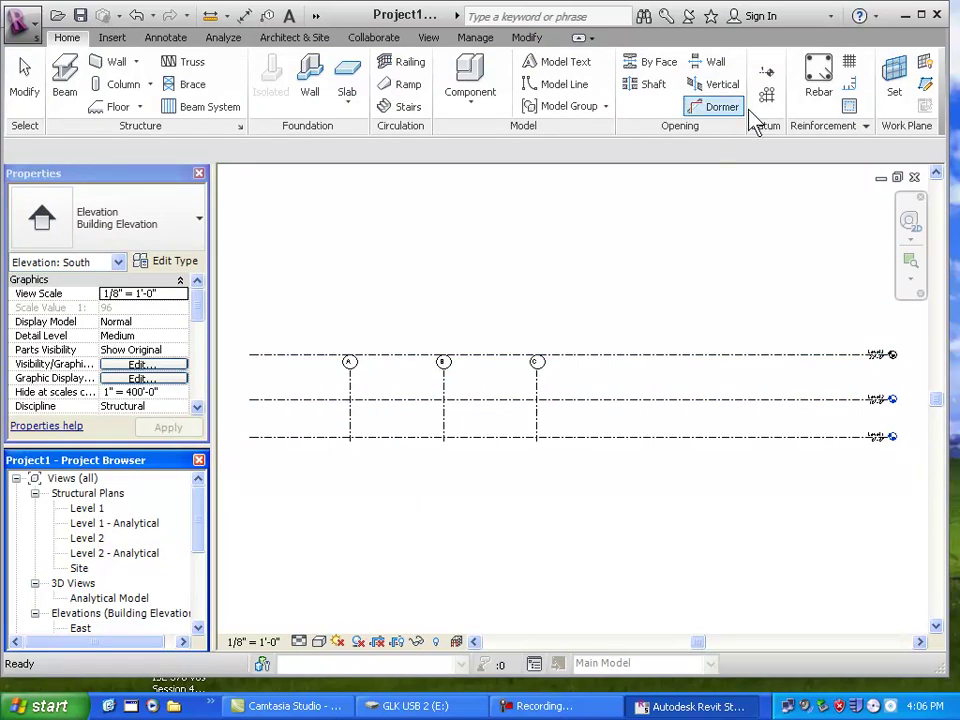
Draw a new level about 11' 6" above Level 3, aligned with the ends of the existing levels, with Make Plan View enabled.
click(767, 85)
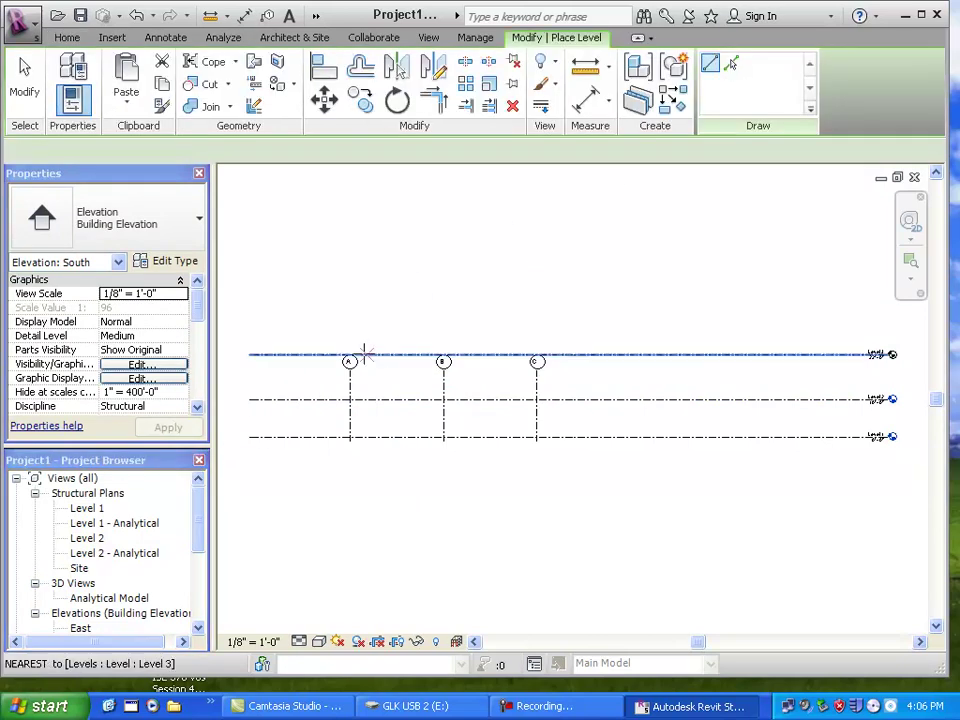
click(250, 311)
click(891, 300)
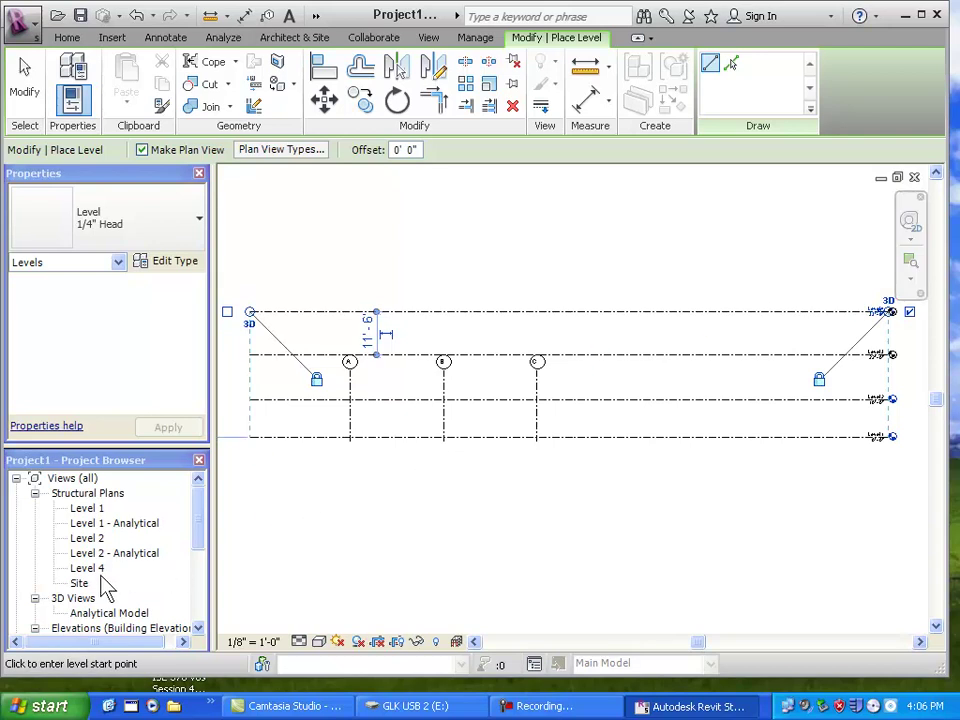
Create a structural plan view for Level 3 at 1/8" = 1'-0" scale.
click(428, 38)
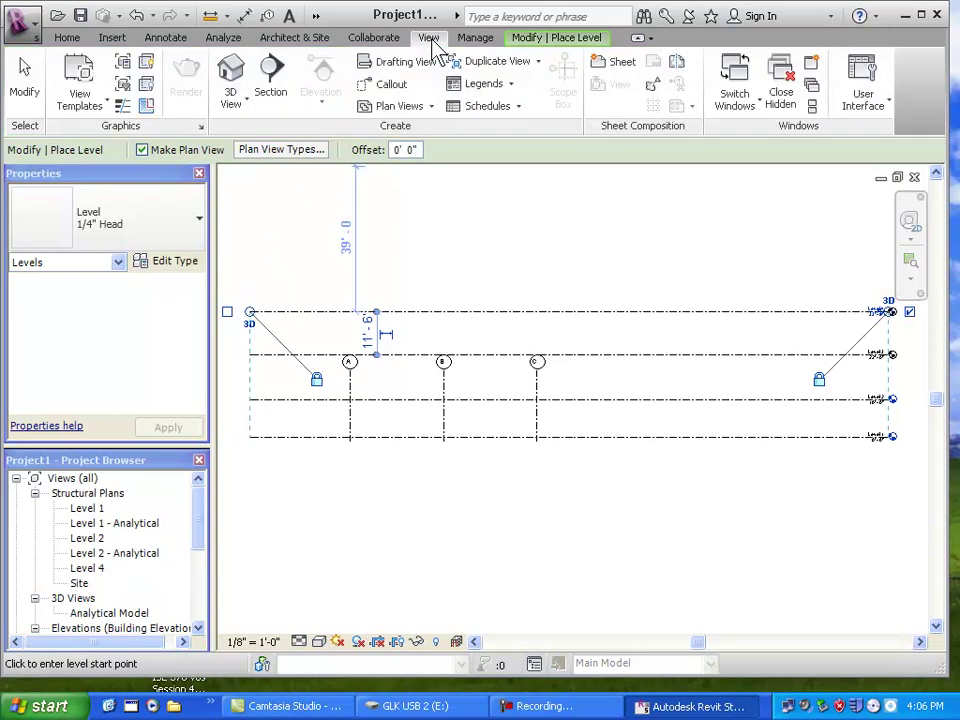
click(385, 107)
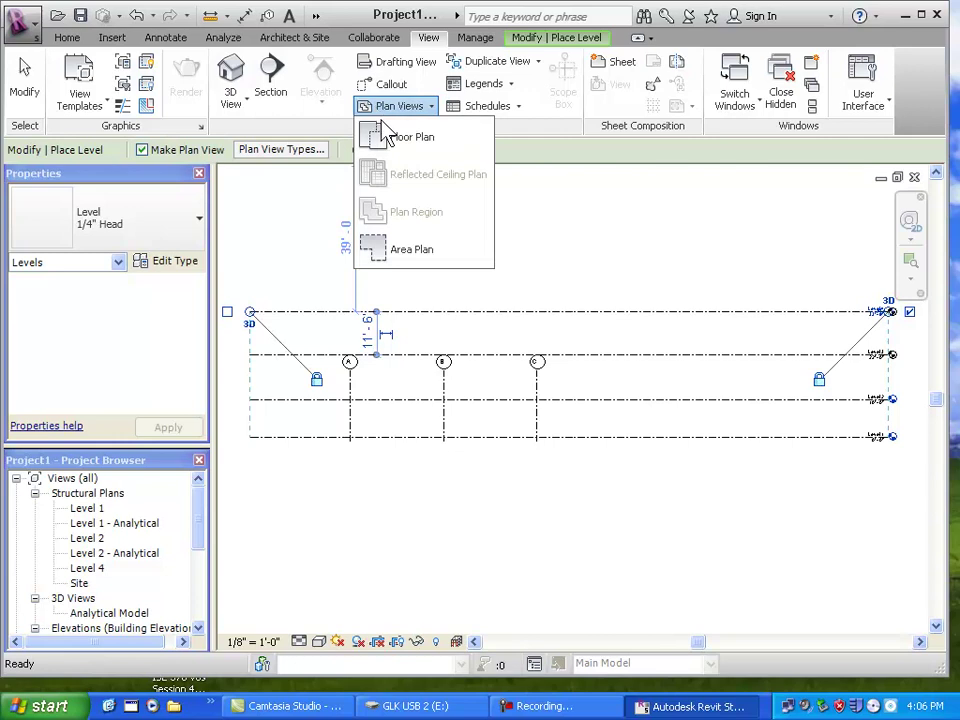
click(388, 134)
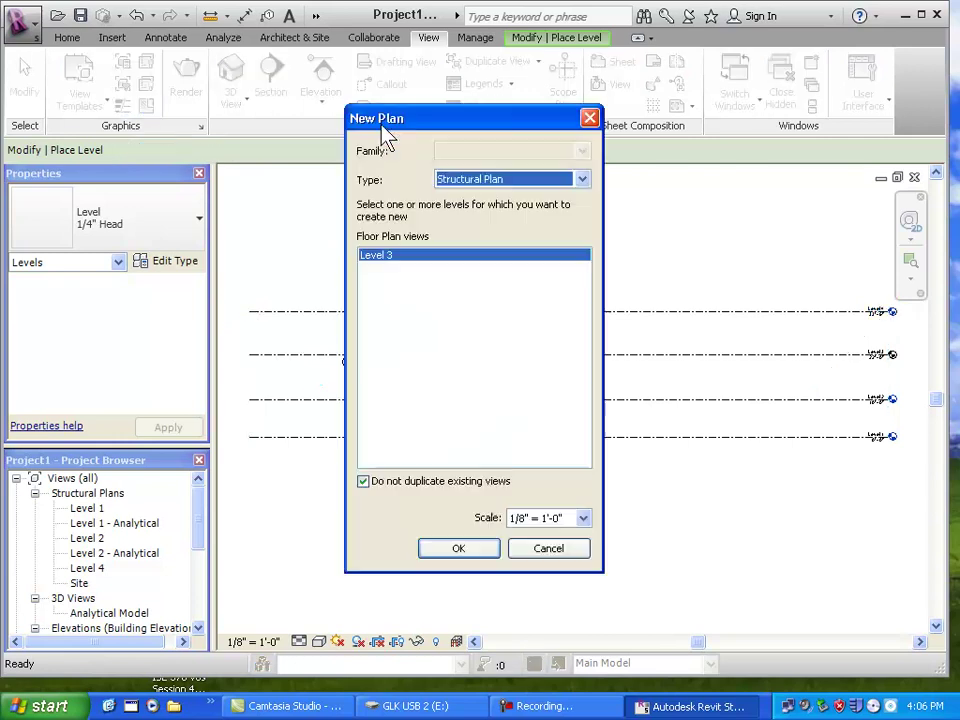
click(480, 551)
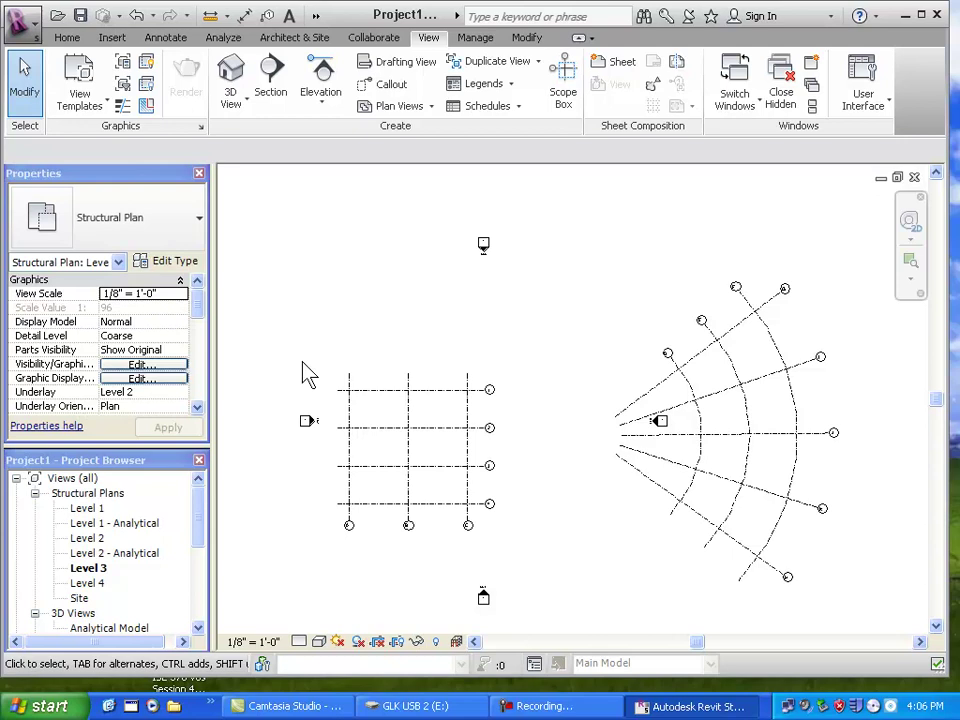
Start placing structural columns in the Level 3 plan and choose the W-Wide Flange-Column W12X40 type.
scroll(369, 446, up, 4)
middle_drag(390, 475, 369, 431)
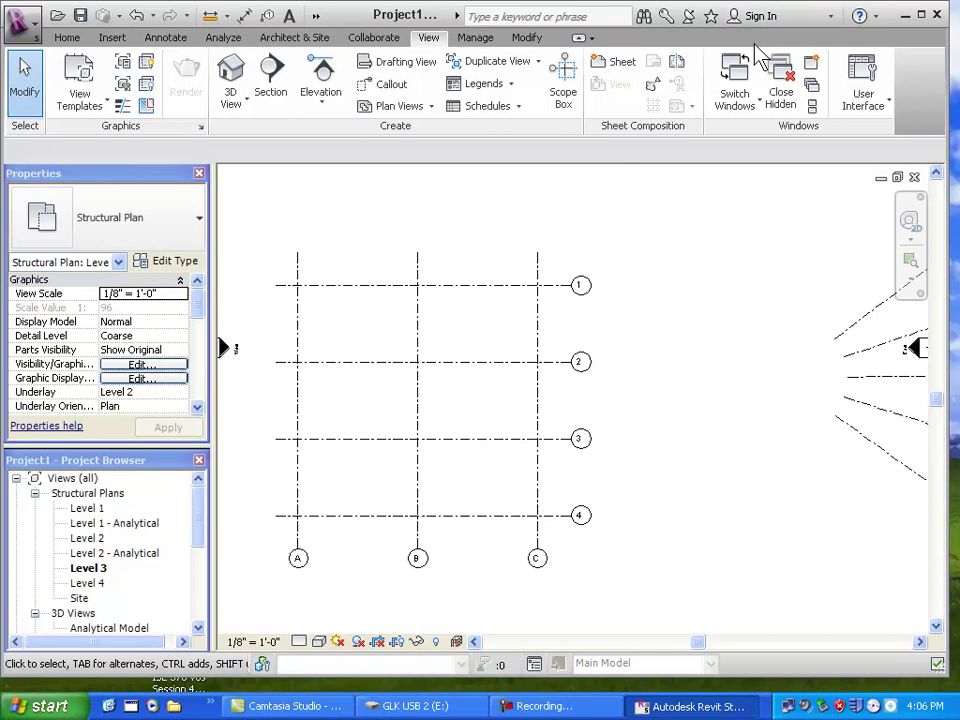
click(55, 34)
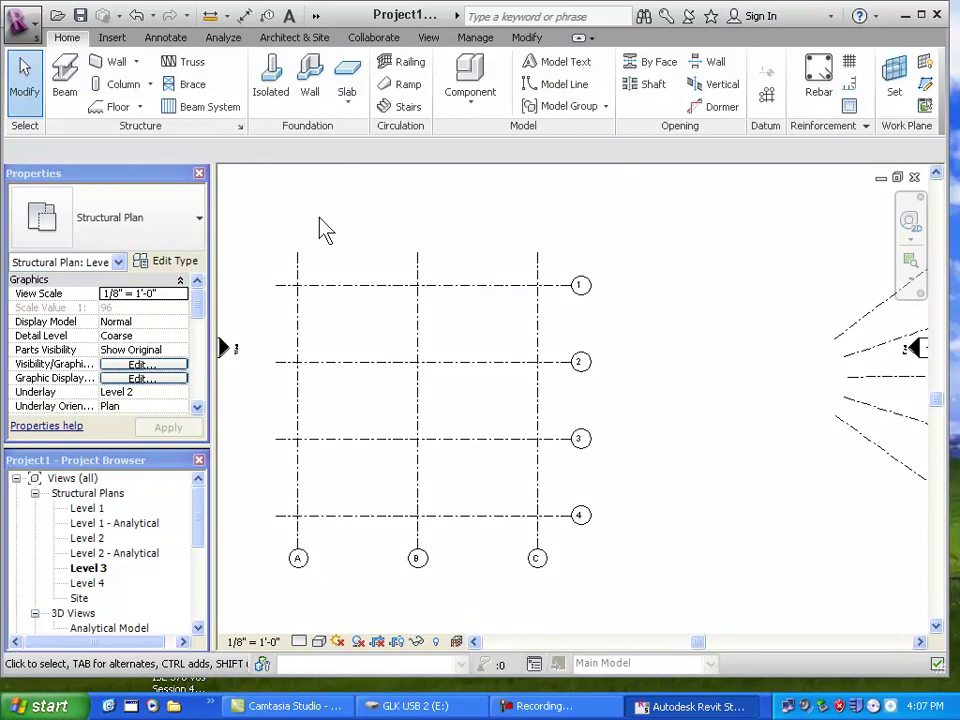
click(120, 85)
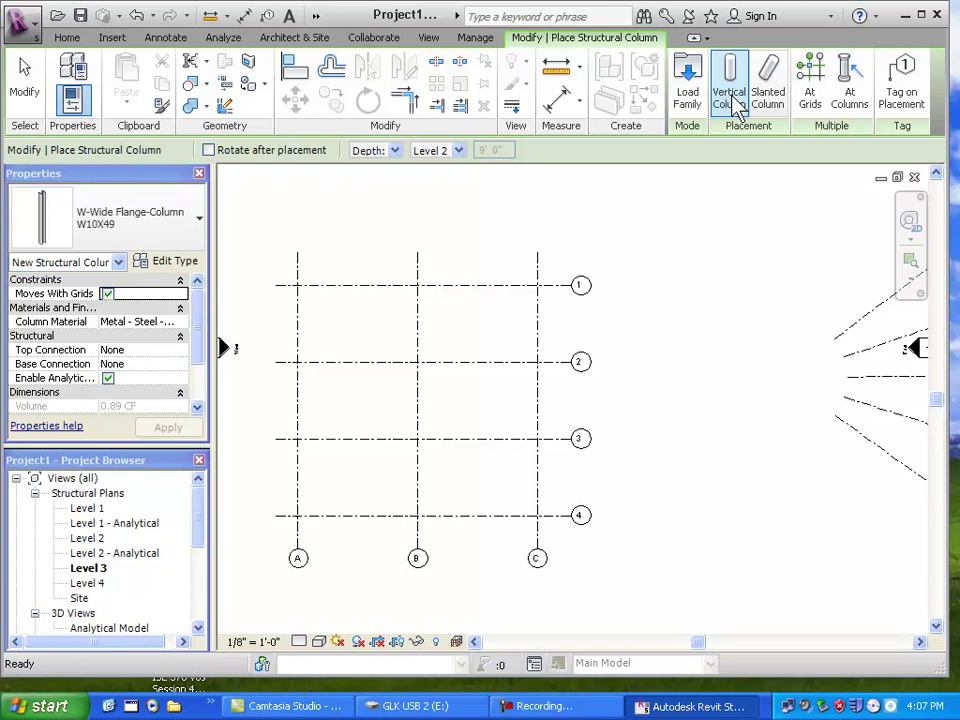
click(196, 226)
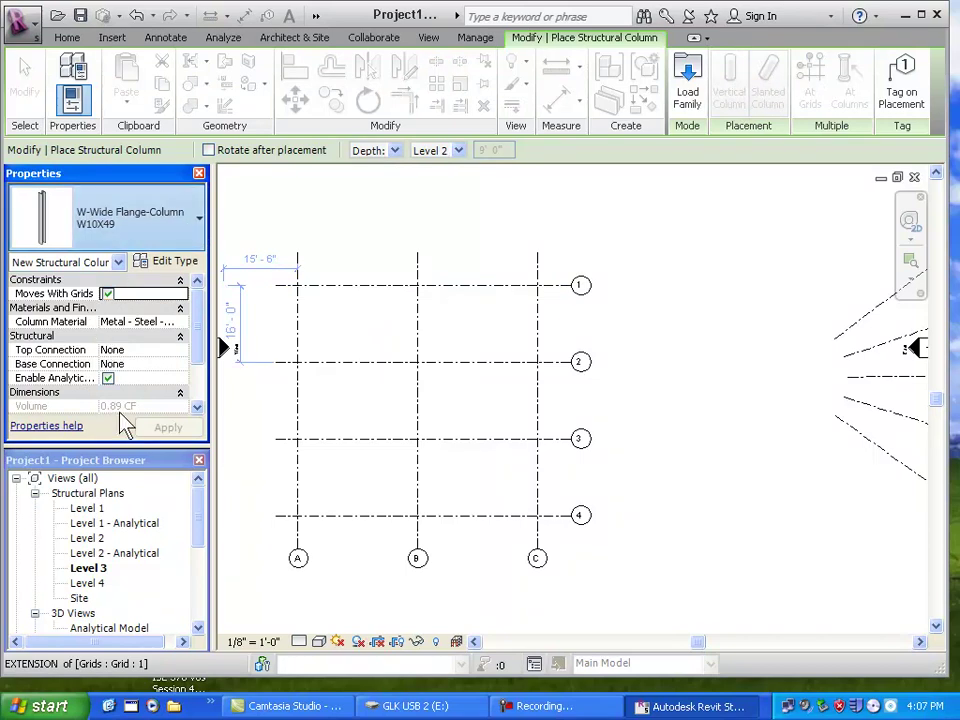
click(65, 335)
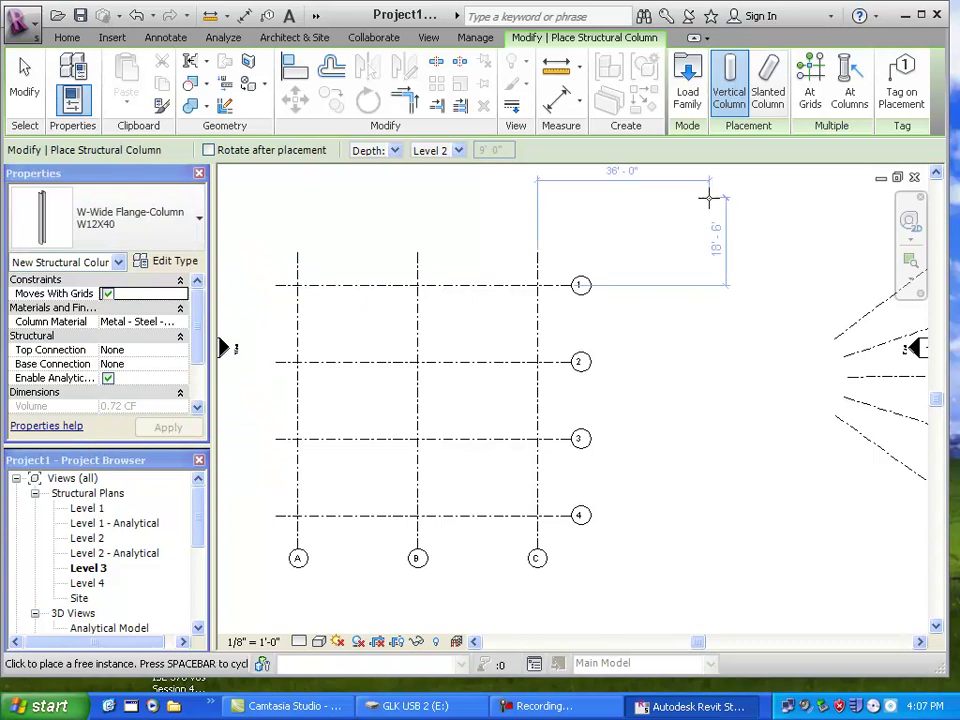
click(822, 100)
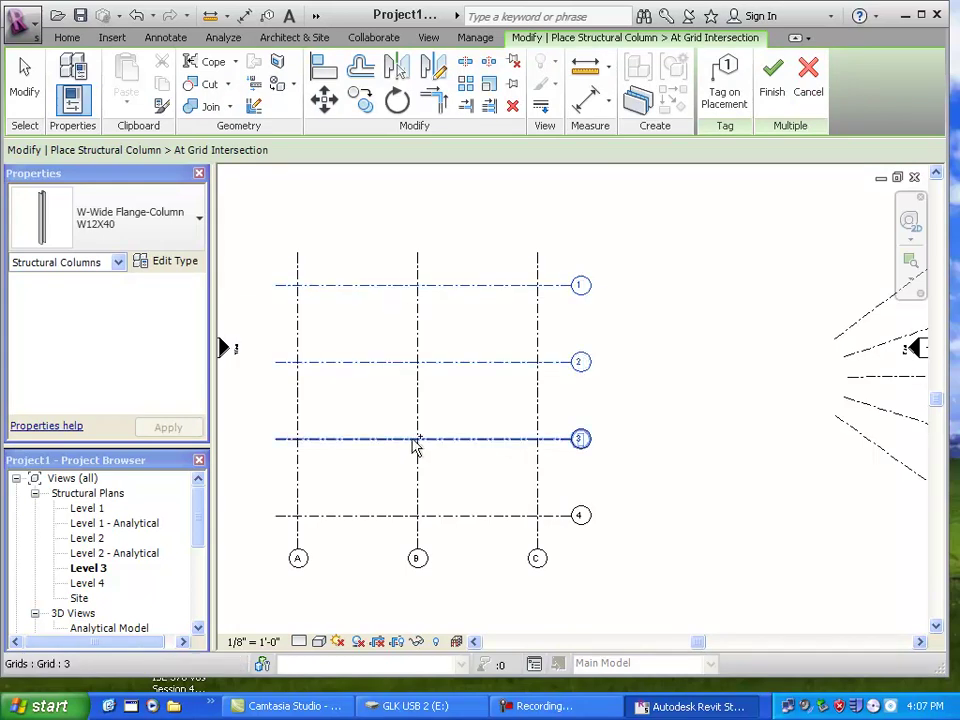
click(418, 494)
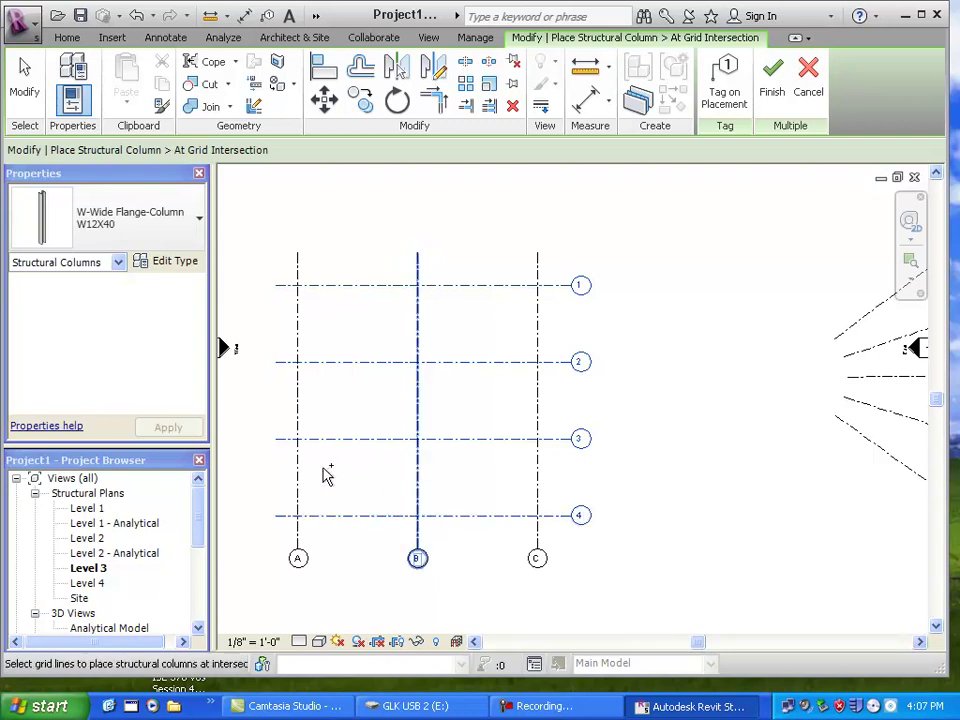
click(325, 475)
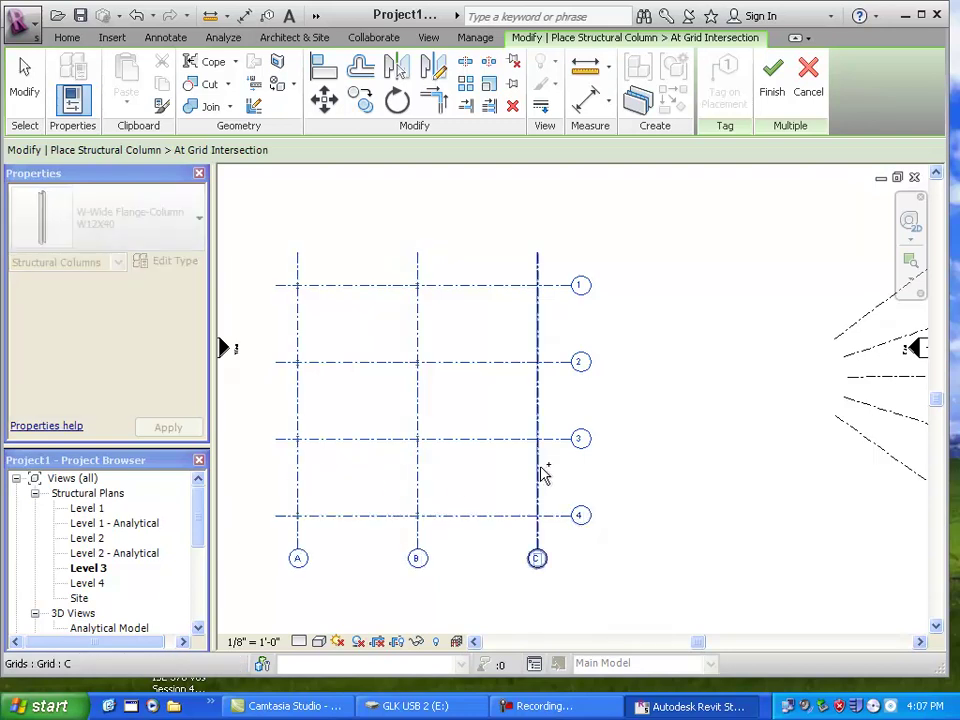
scroll(544, 500, up, 3)
scroll(540, 495, up, 5)
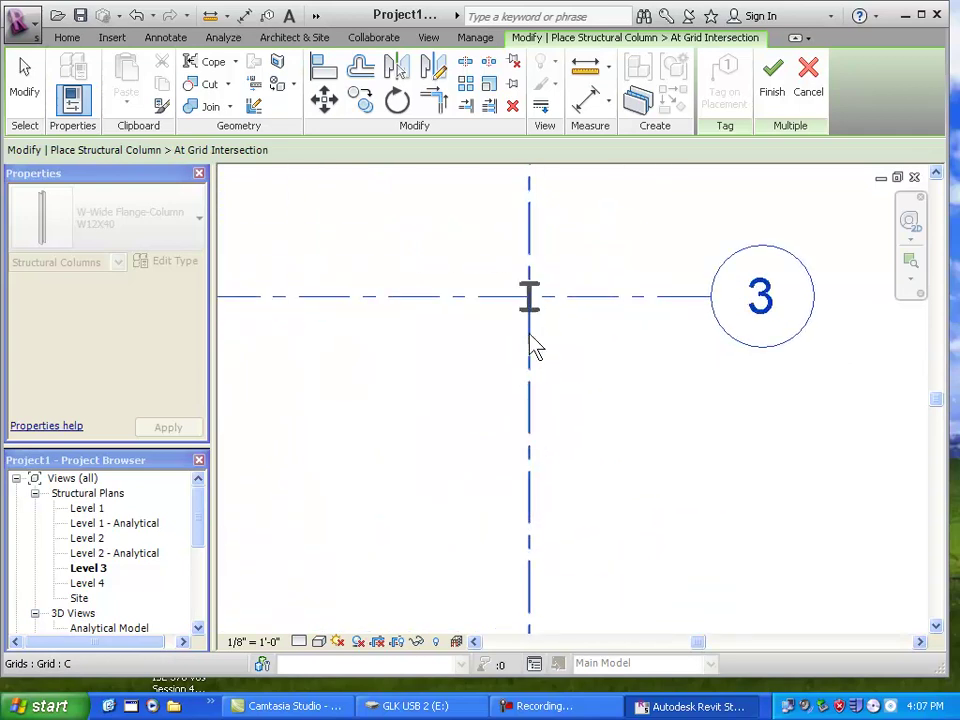
scroll(513, 425, down, 5)
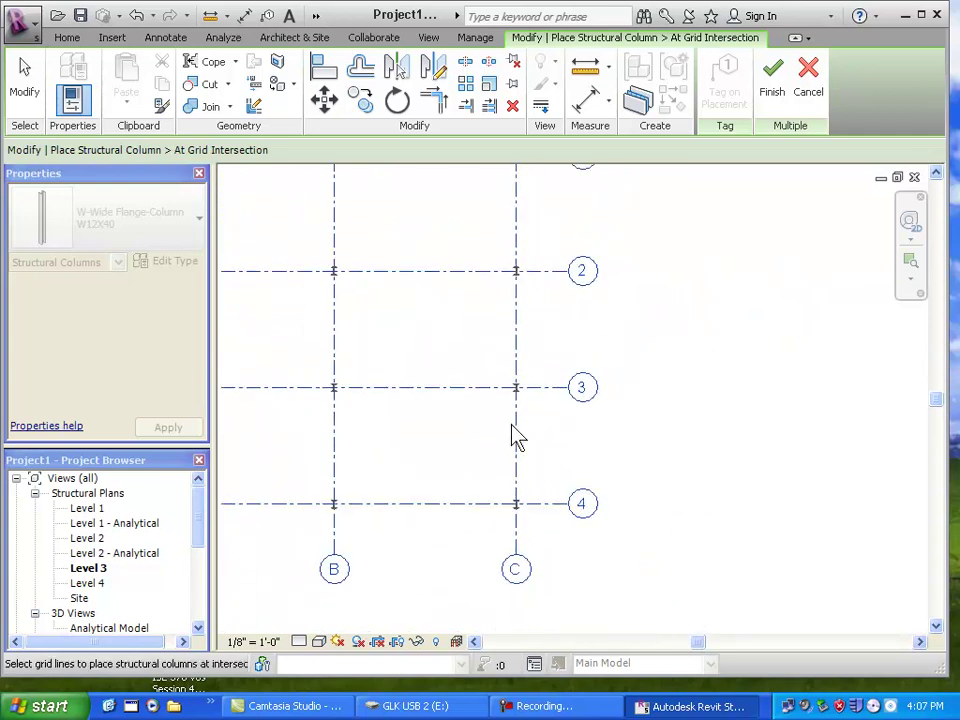
scroll(512, 427, down, 4)
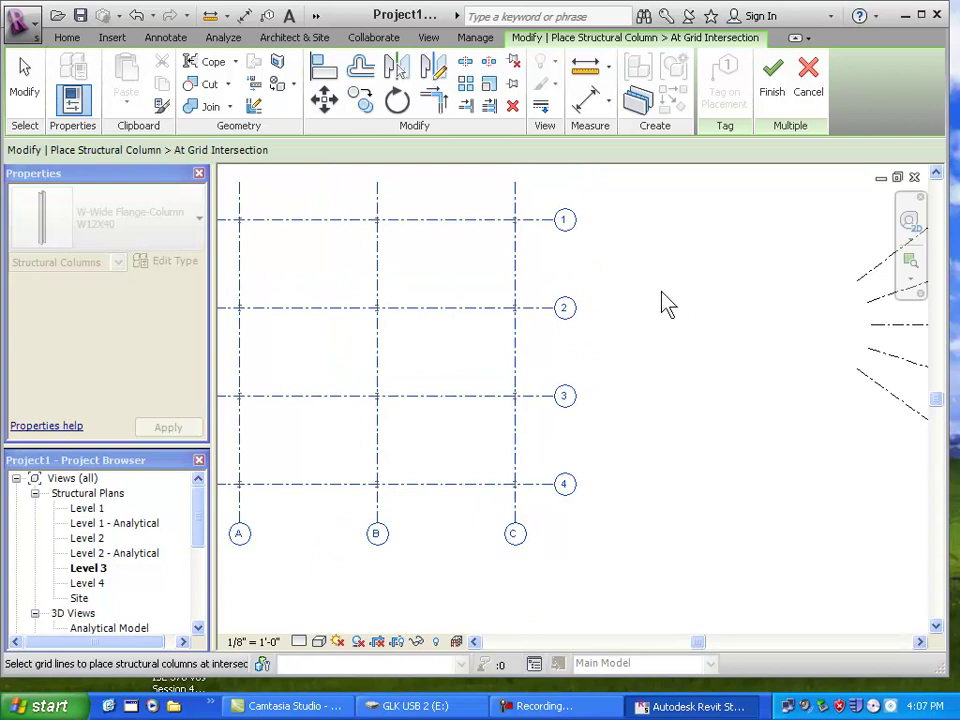
click(812, 88)
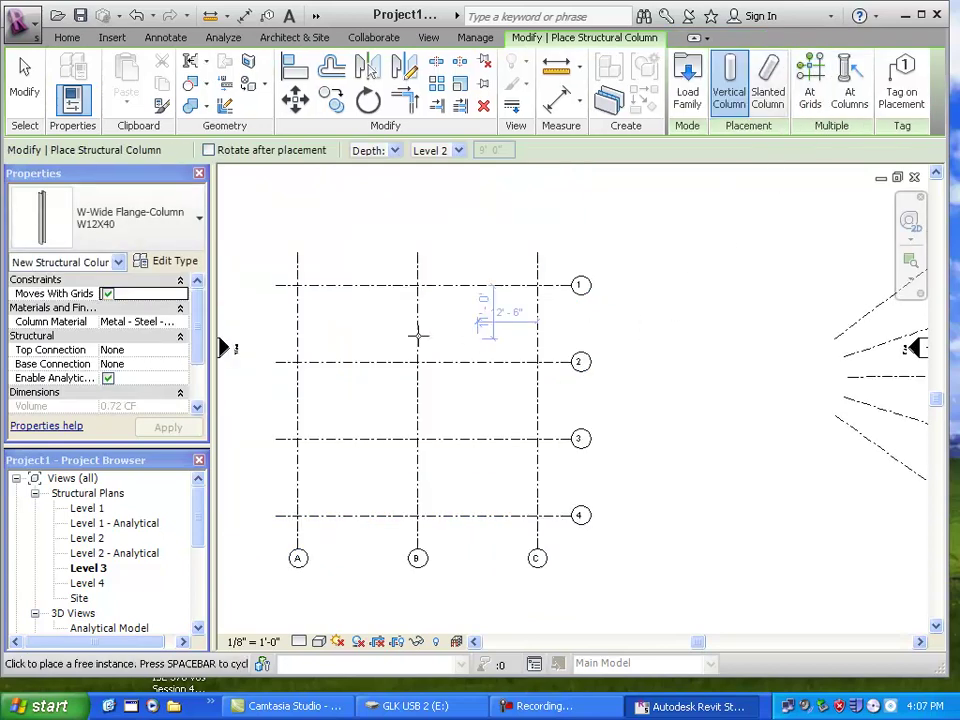
click(42, 80)
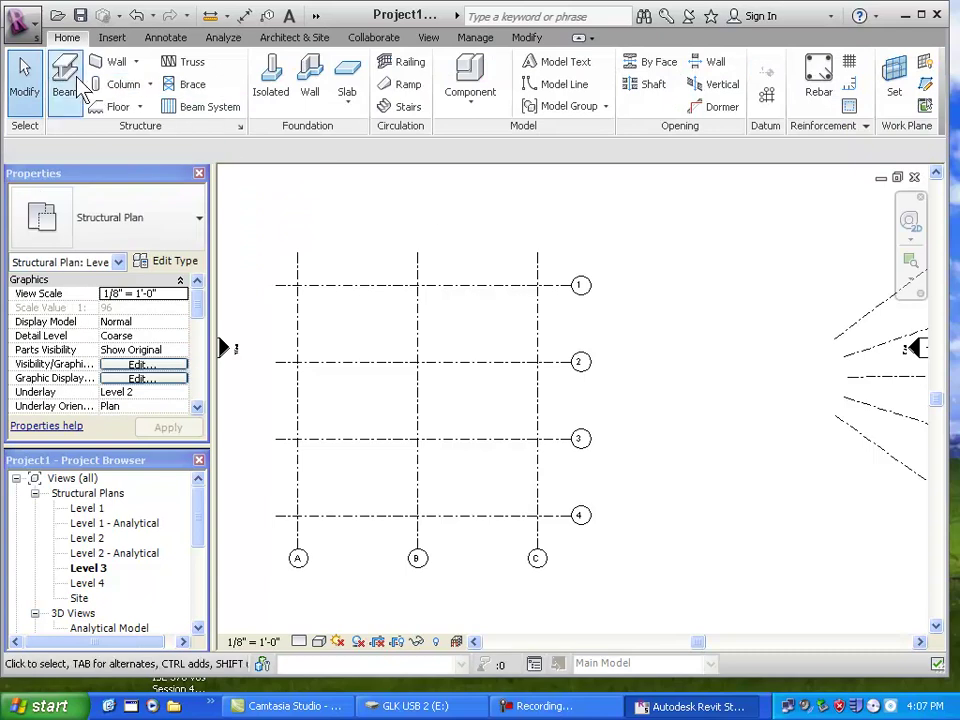
click(66, 80)
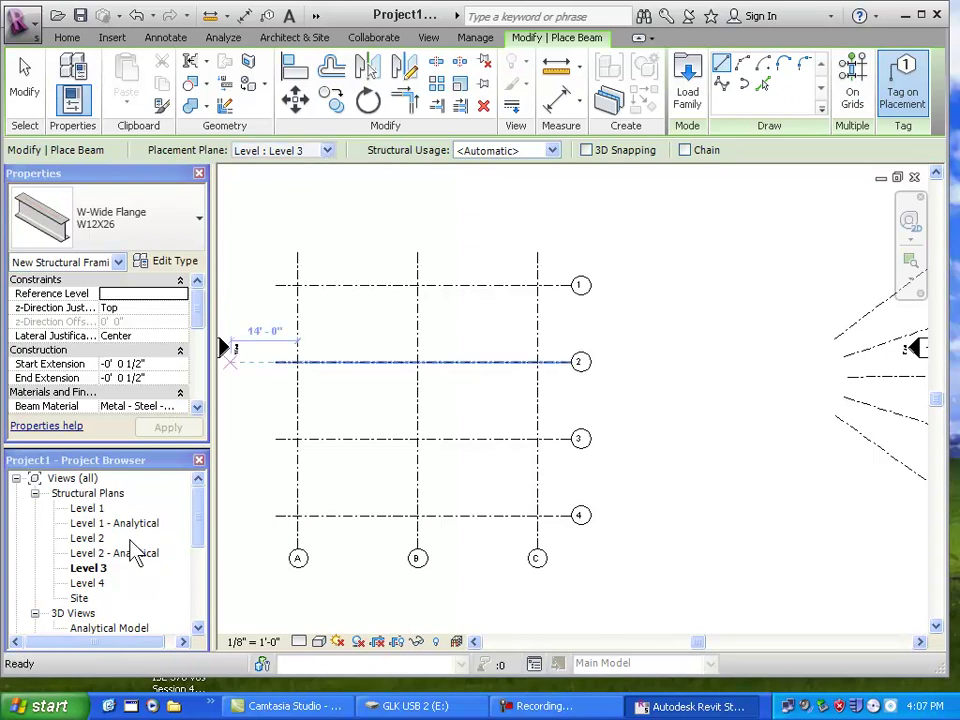
Open the Level 1 structural plan and set up vertical structural columns placed by Height up to Level 2.
double_click(87, 510)
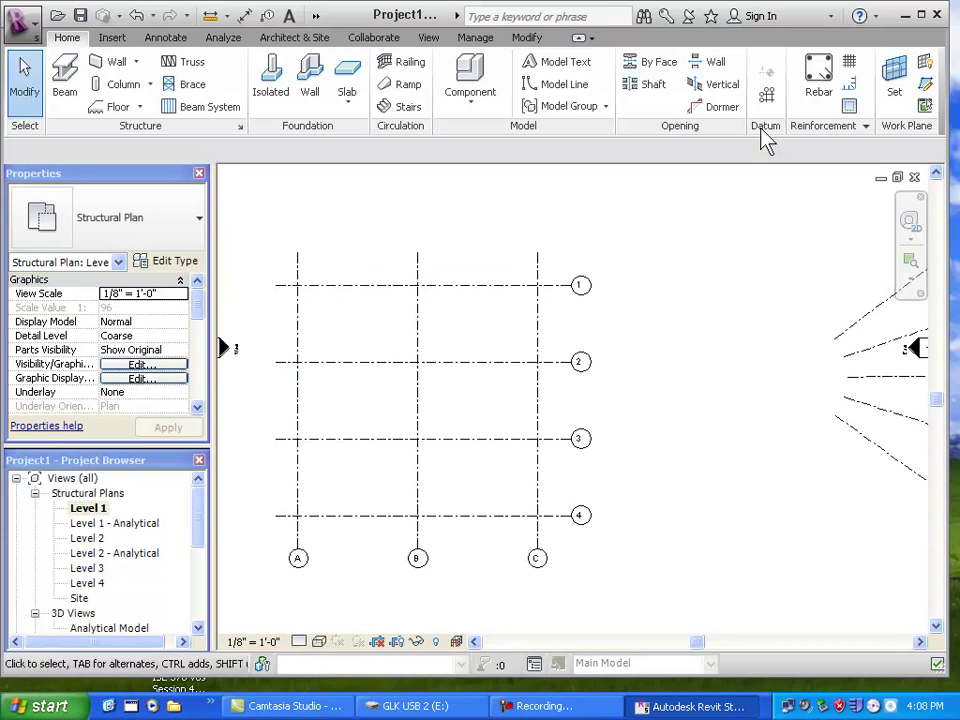
click(65, 78)
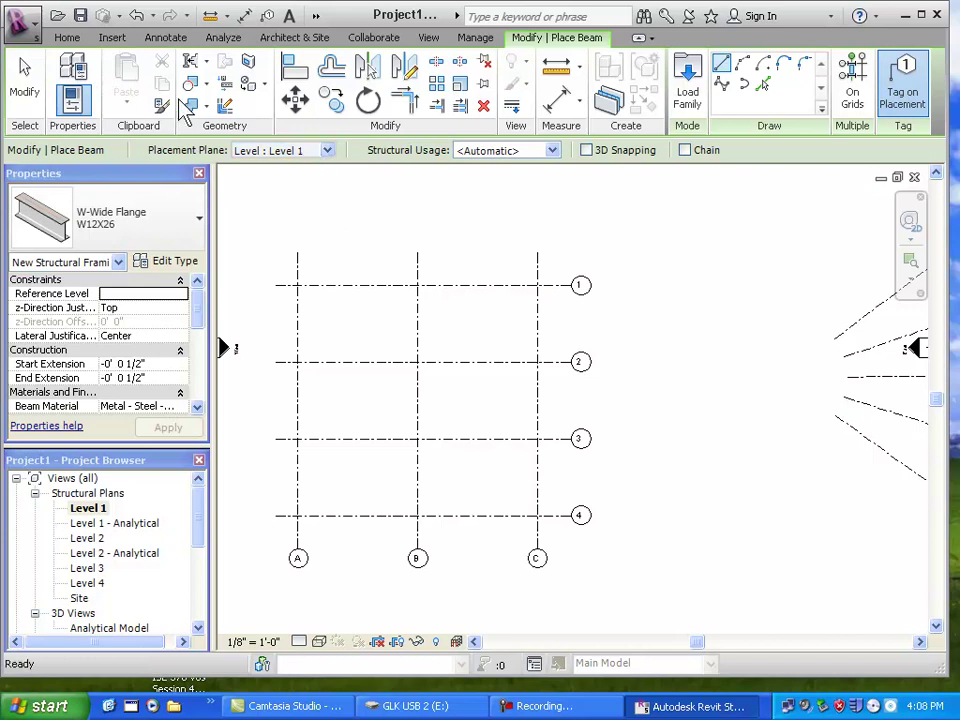
click(66, 38)
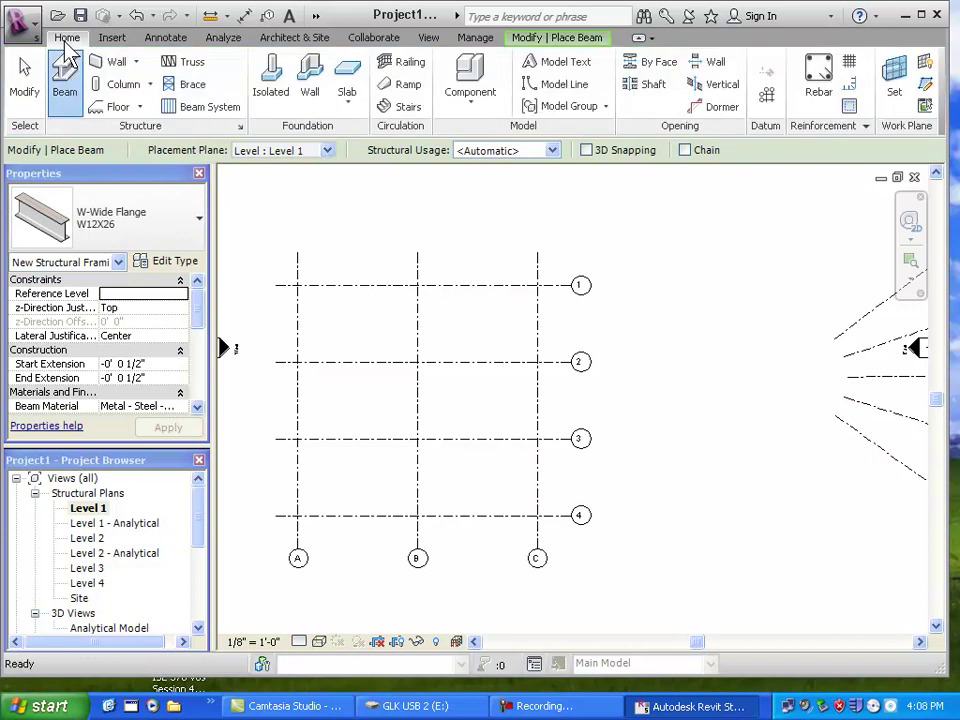
click(120, 86)
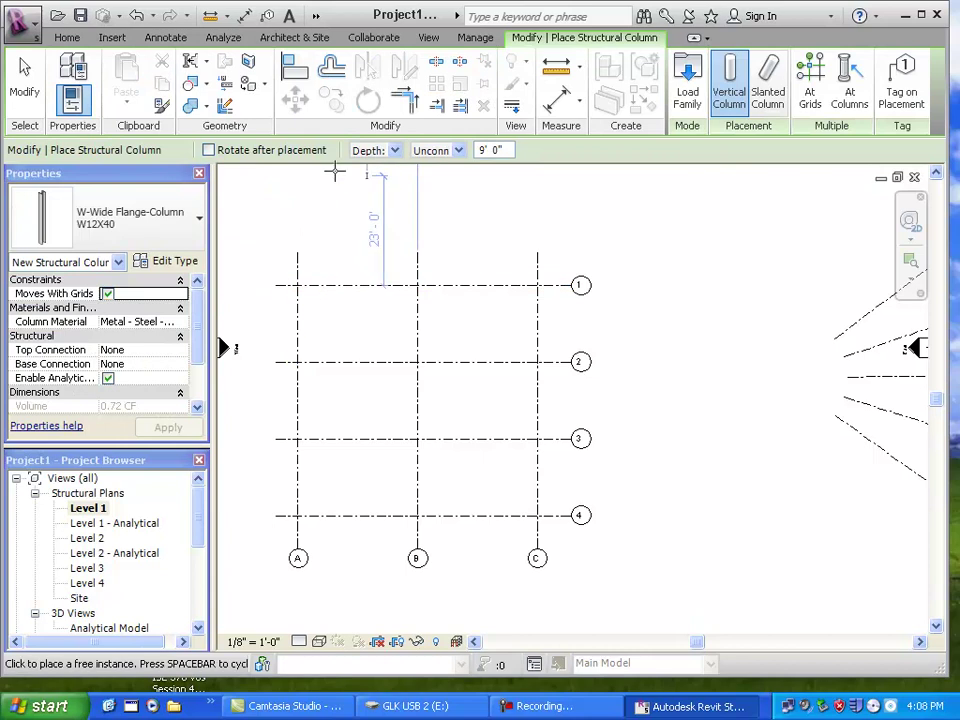
click(395, 152)
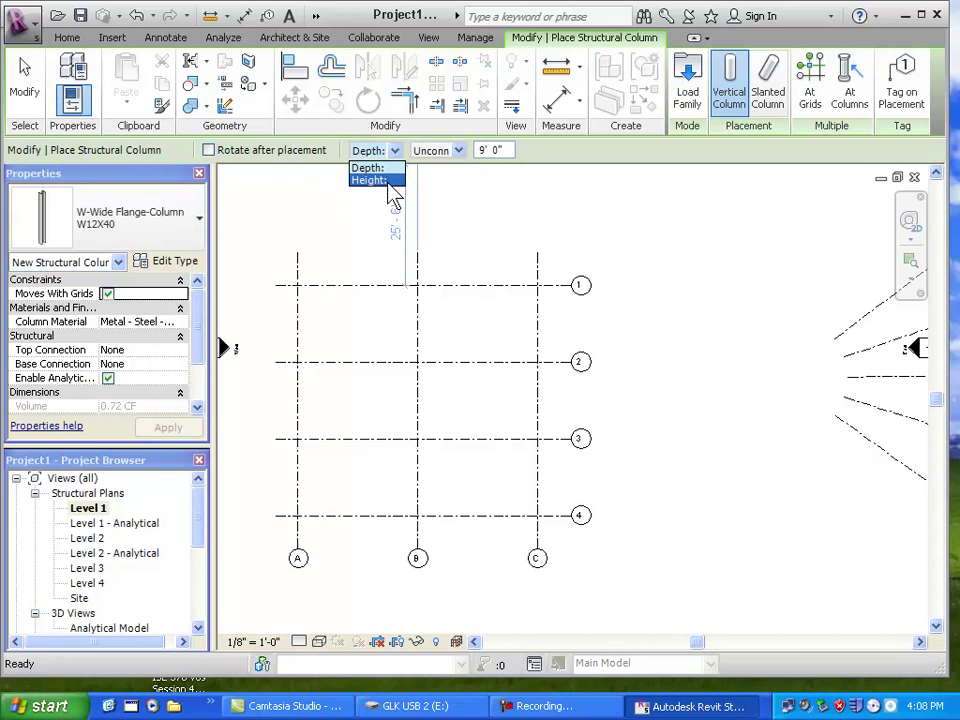
click(389, 184)
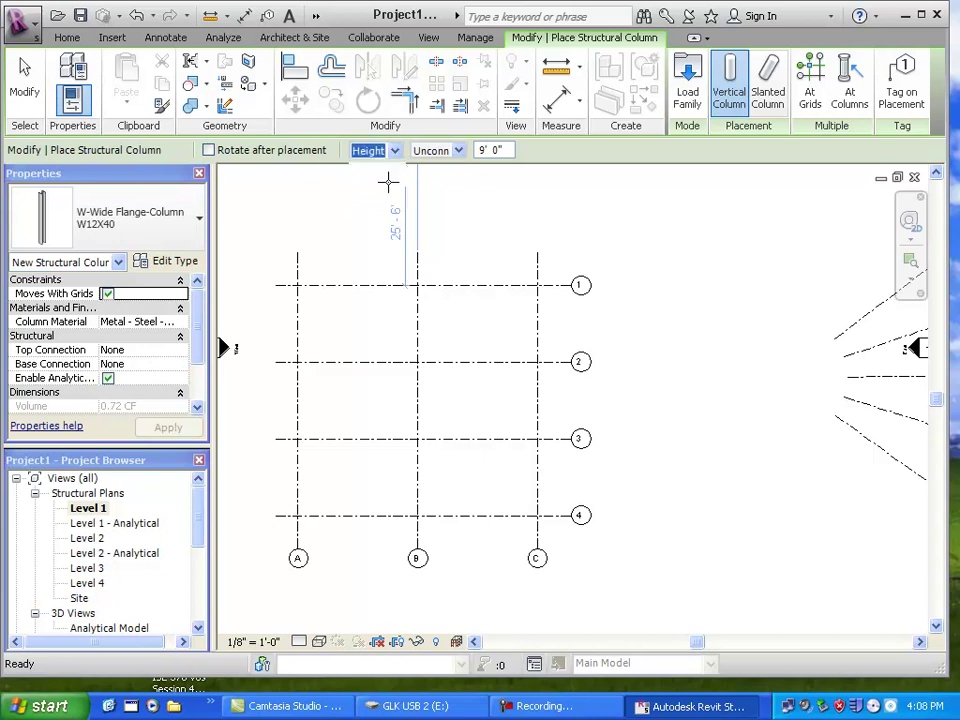
click(458, 151)
click(432, 180)
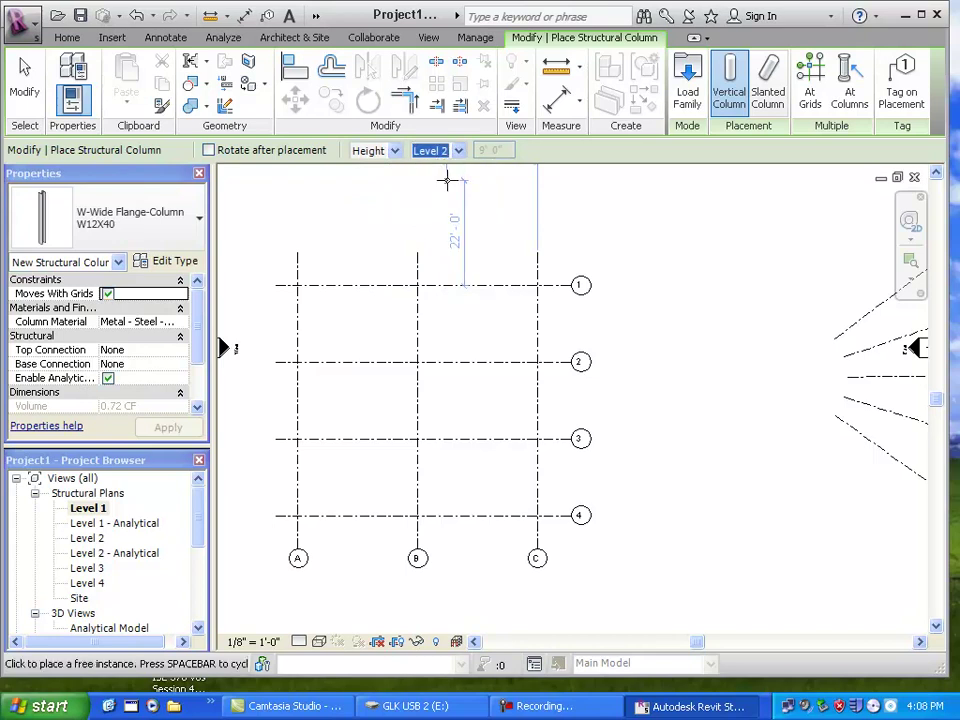
Place W12X40 columns at all intersections of grids A to C and 1 to 4 using At Grids.
click(810, 82)
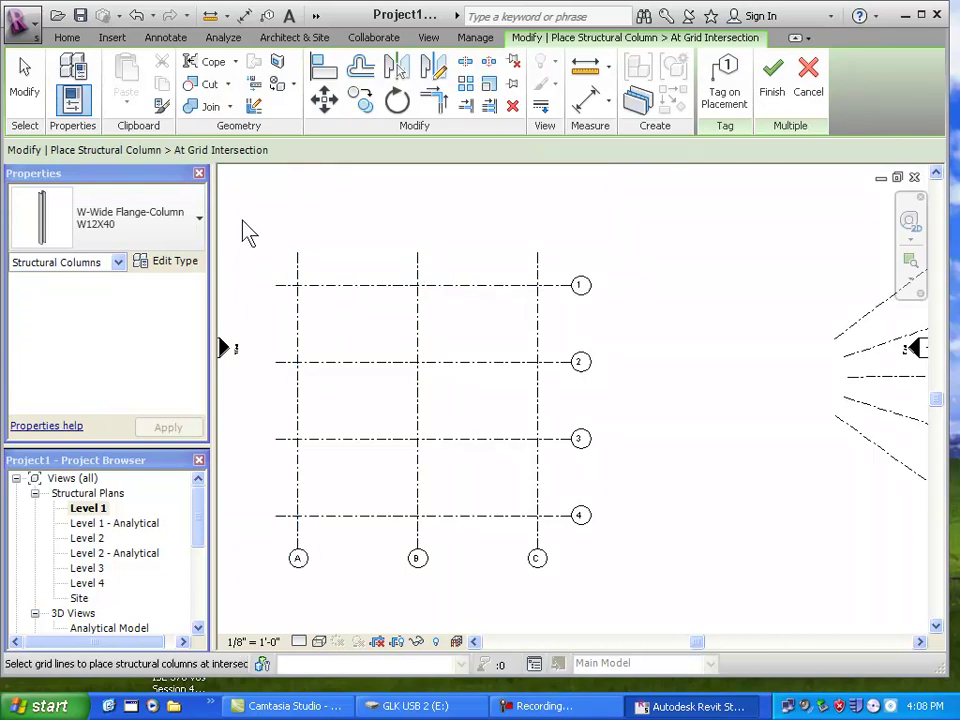
drag(239, 216, 647, 600)
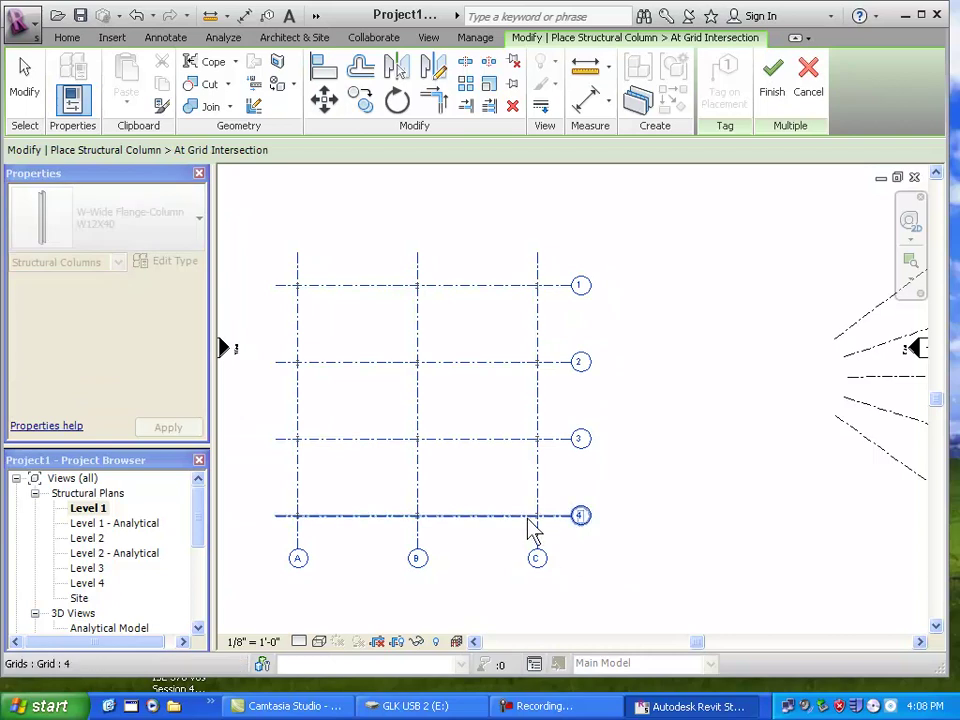
scroll(527, 527, up, 2)
scroll(525, 526, up, 3)
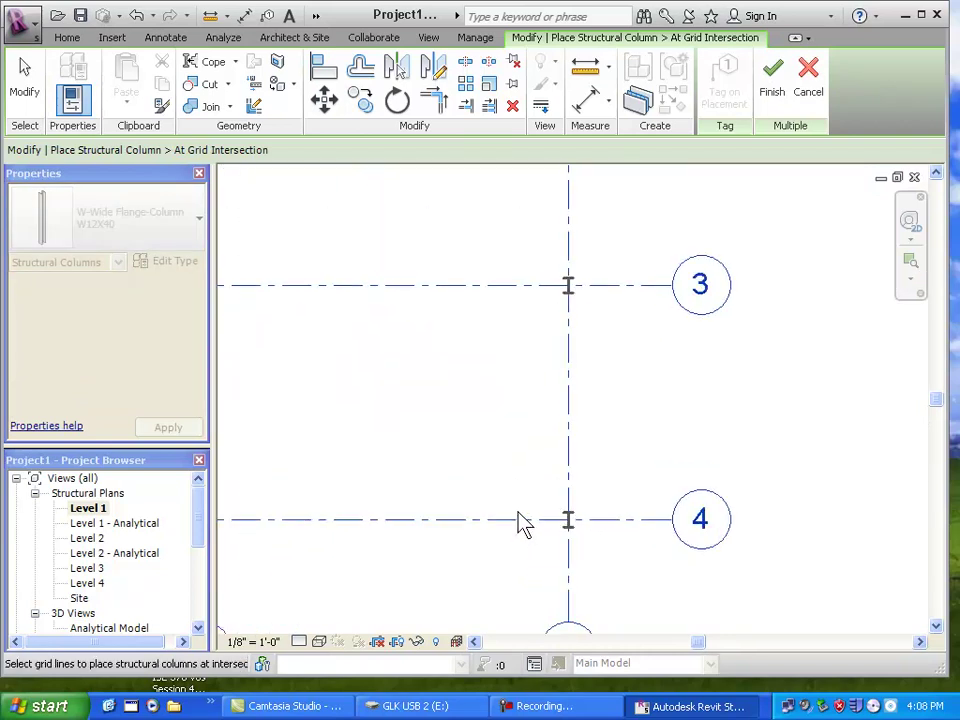
scroll(519, 523, down, 5)
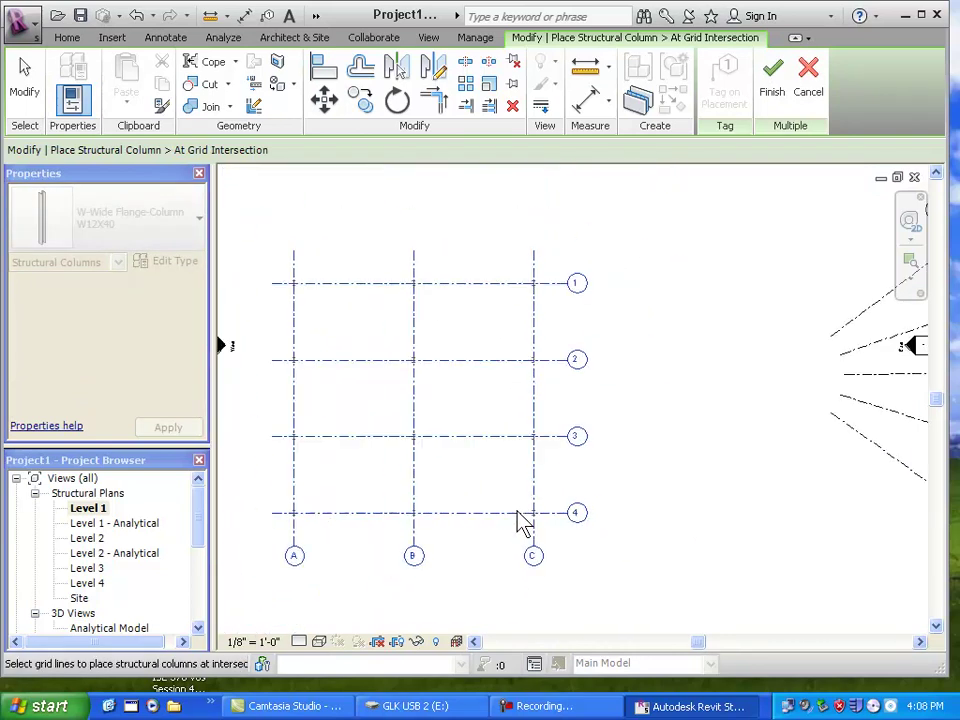
click(772, 92)
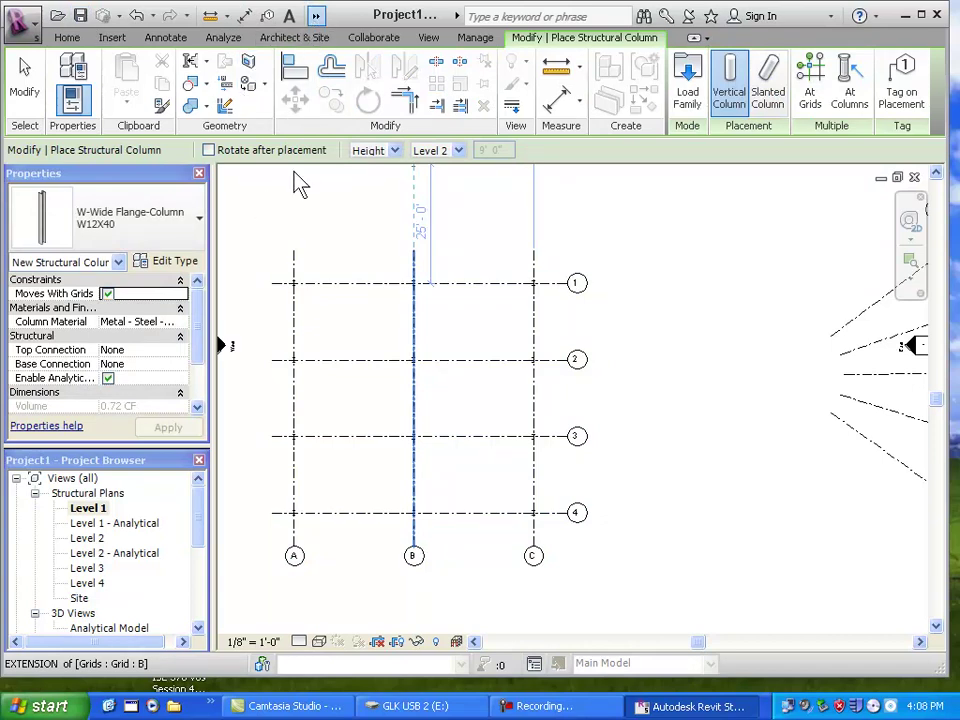
Inspect the placed steel columns in the 3D view and return to the radial grid in the Level 1 structural plan.
key(ctrl+Tab)
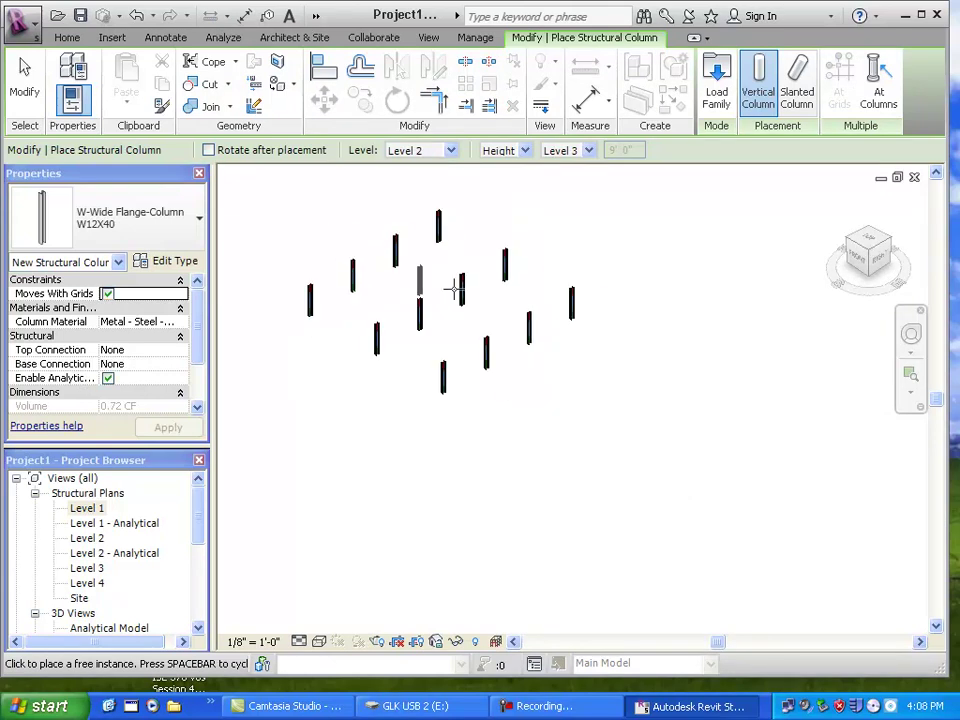
double_click(88, 509)
scroll(280, 490, down, 2)
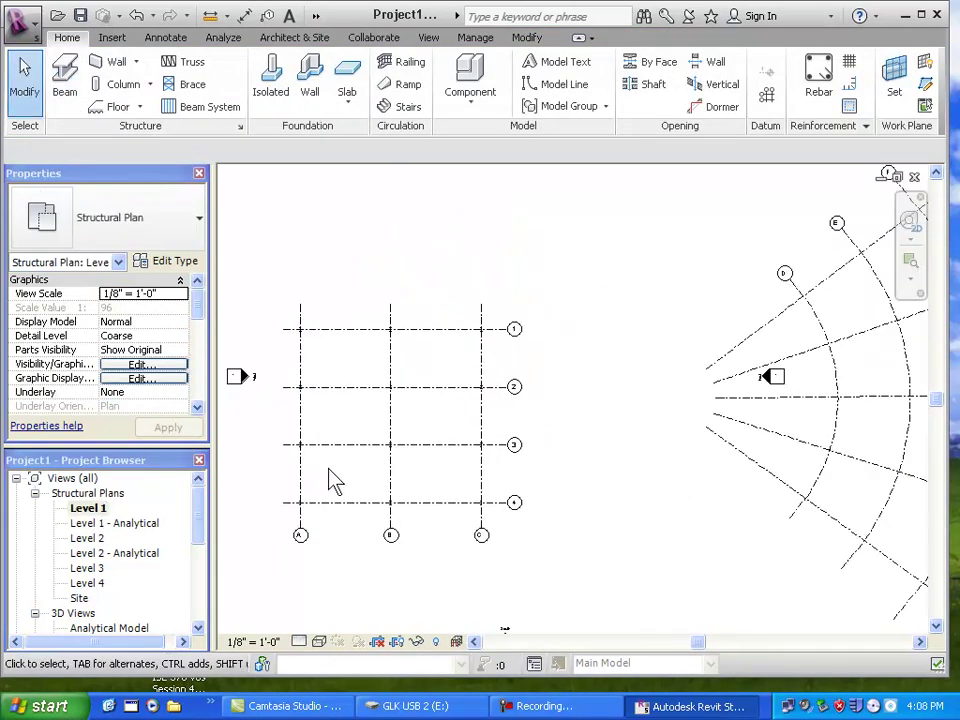
middle_drag(602, 465, 386, 481)
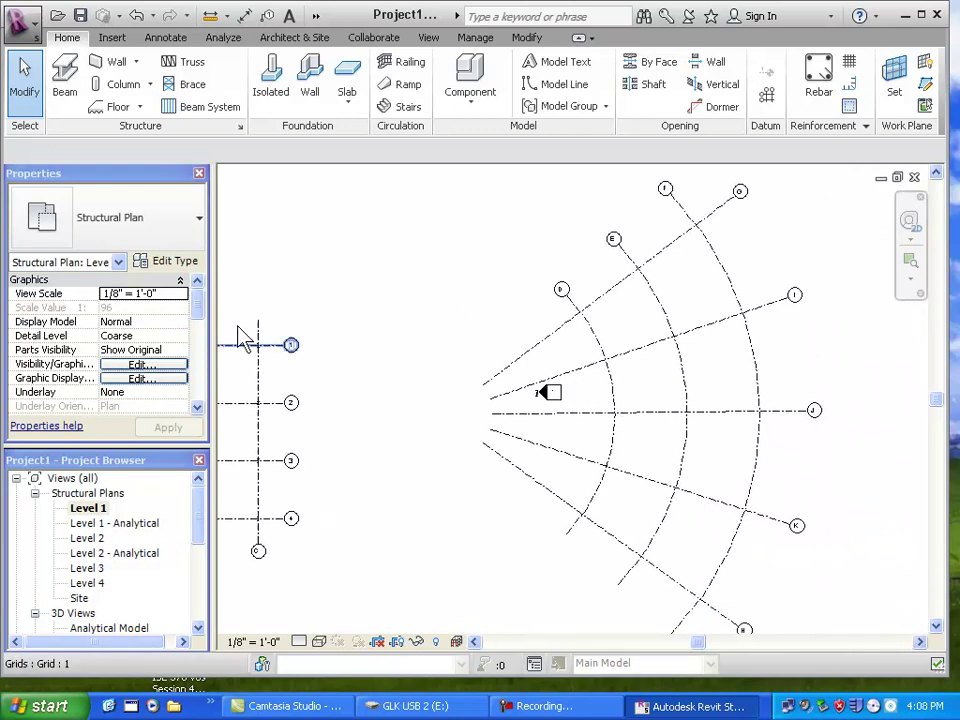
Load the Concrete-Round-Column family from the Structural > Columns > Concrete library folder for structural column placement.
click(115, 85)
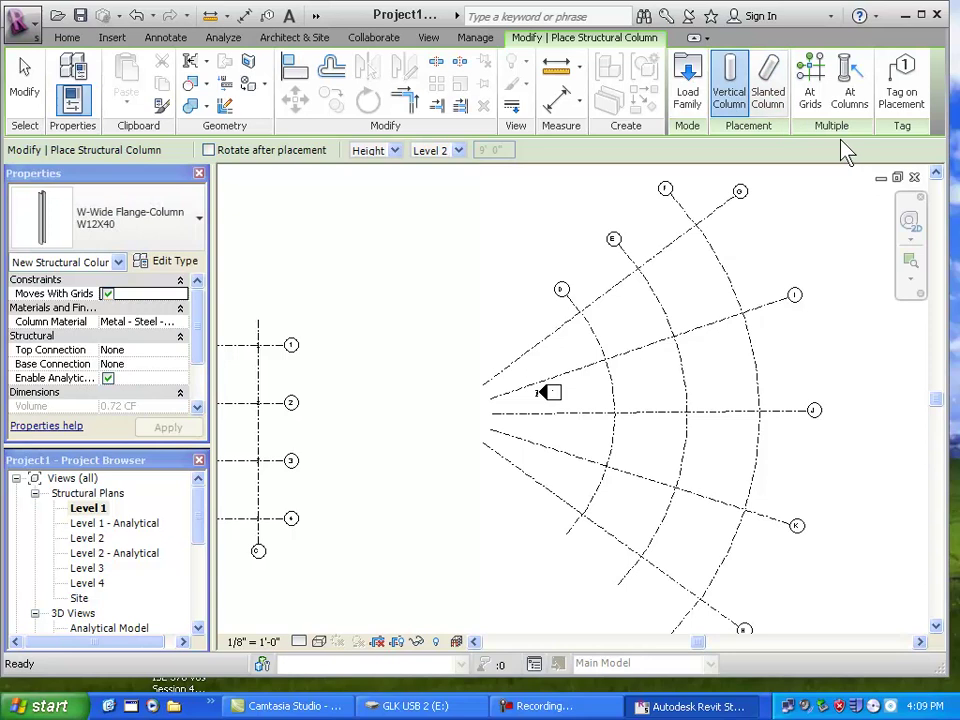
click(700, 90)
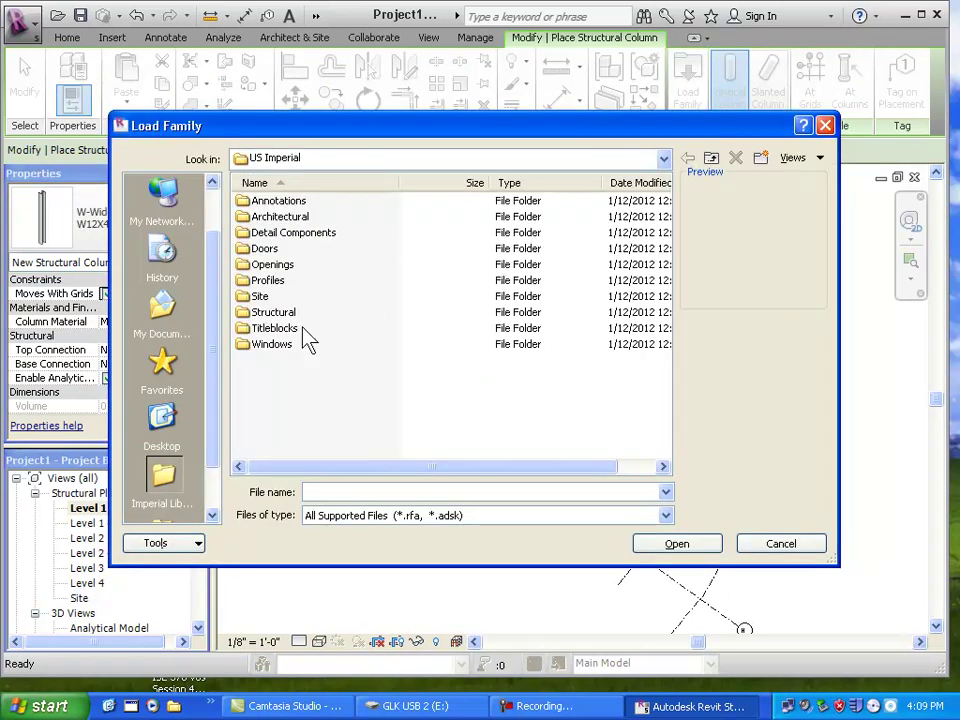
double_click(276, 314)
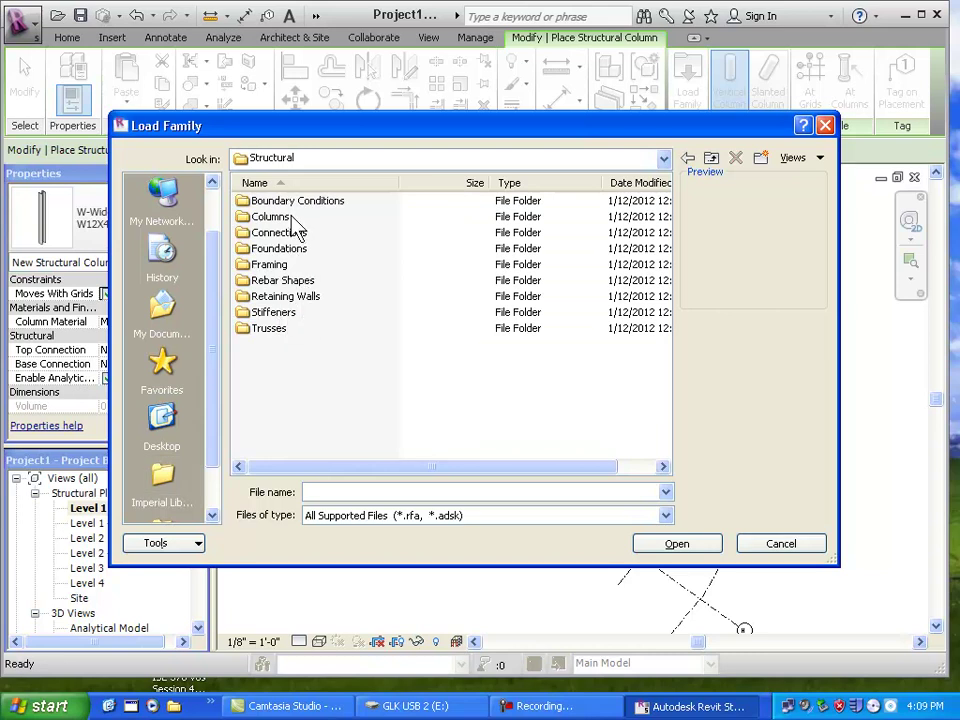
double_click(275, 217)
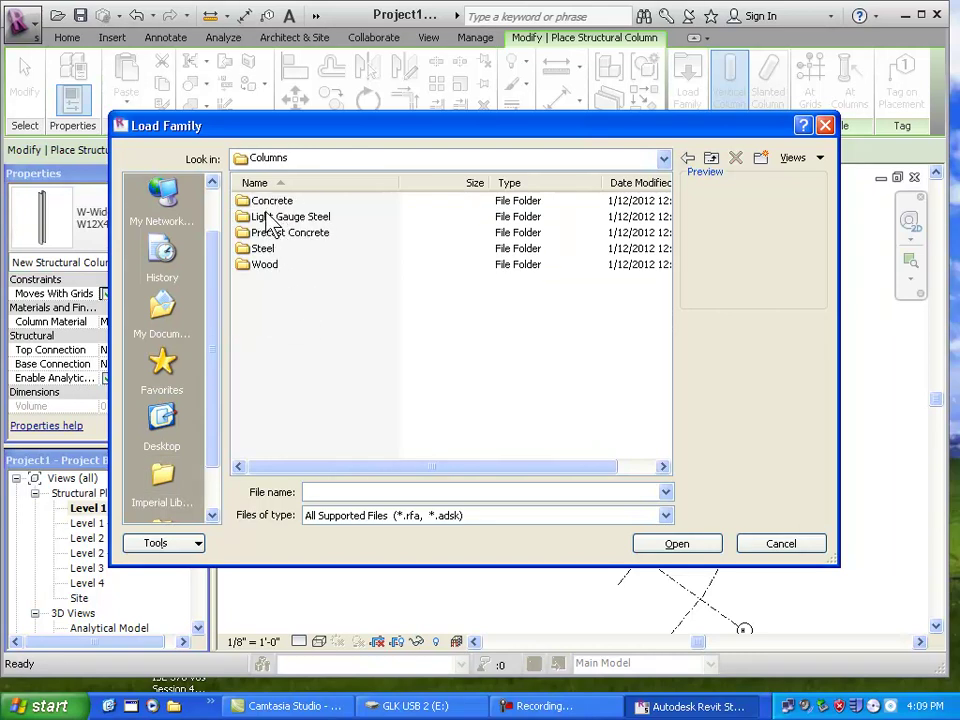
double_click(262, 200)
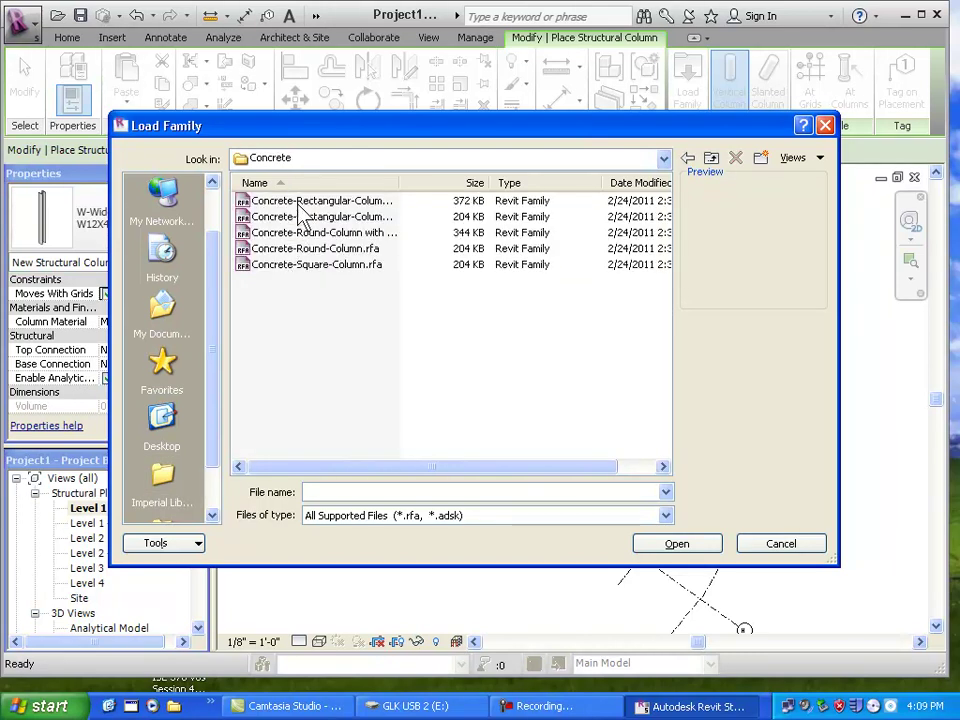
click(298, 204)
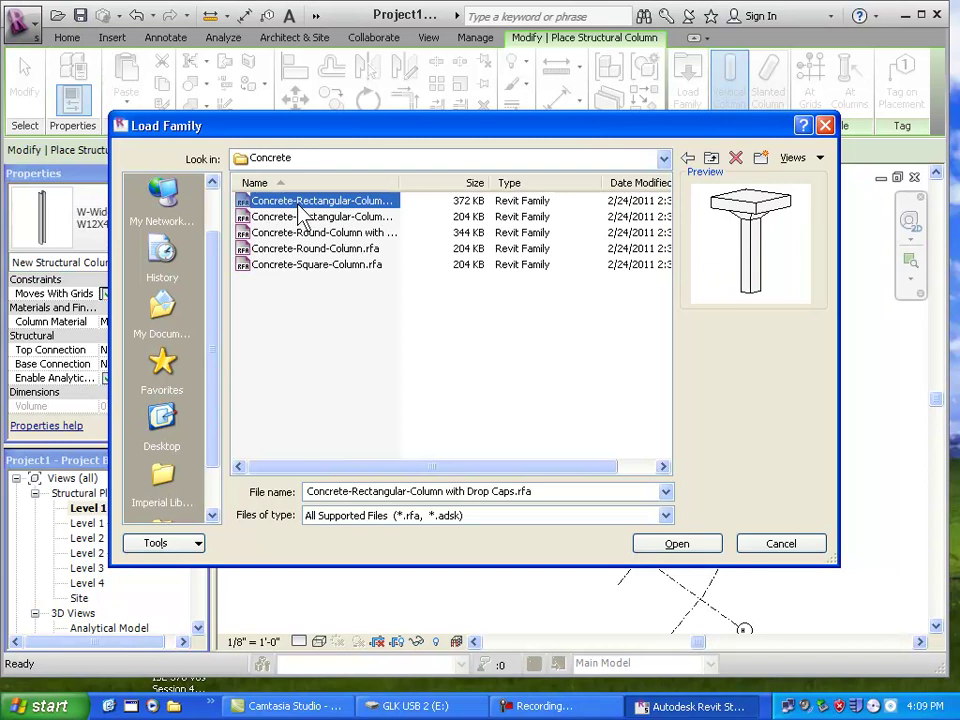
click(300, 212)
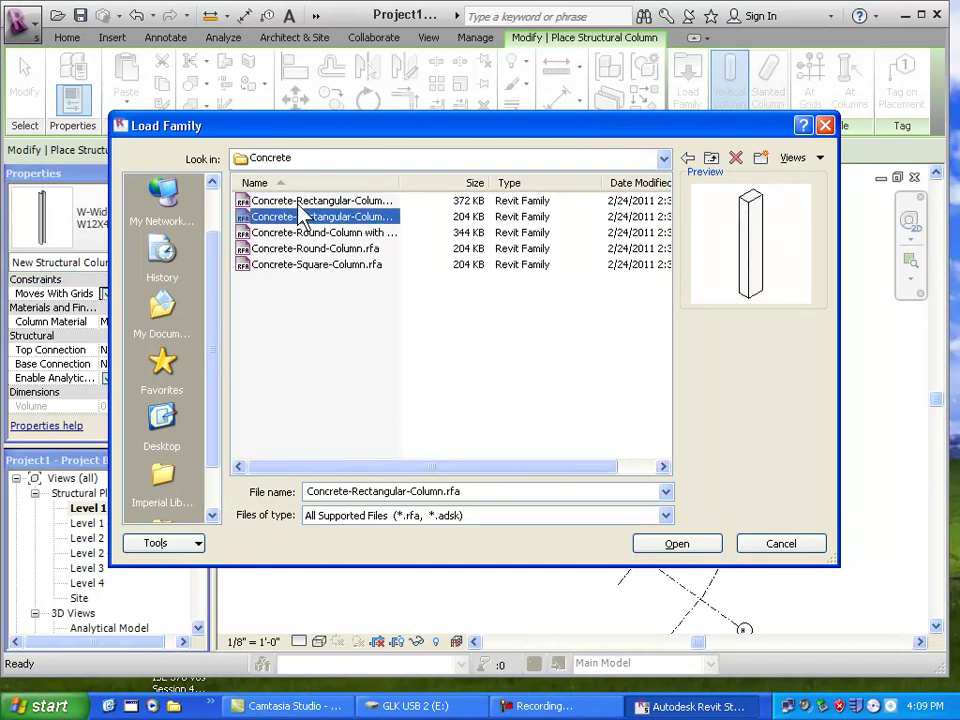
key(Down)
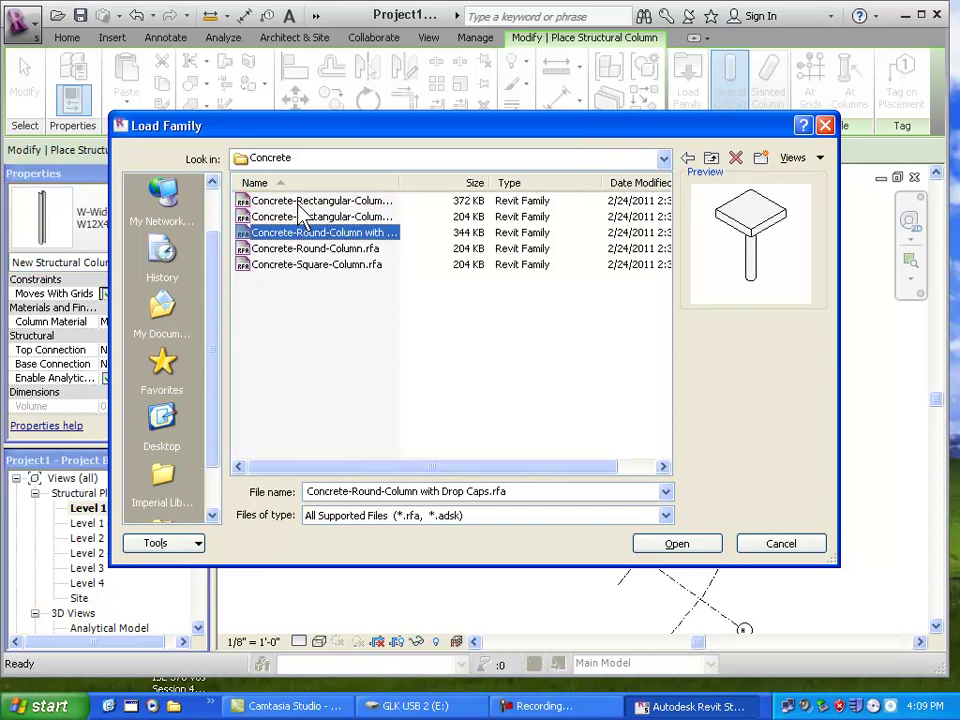
key(Down)
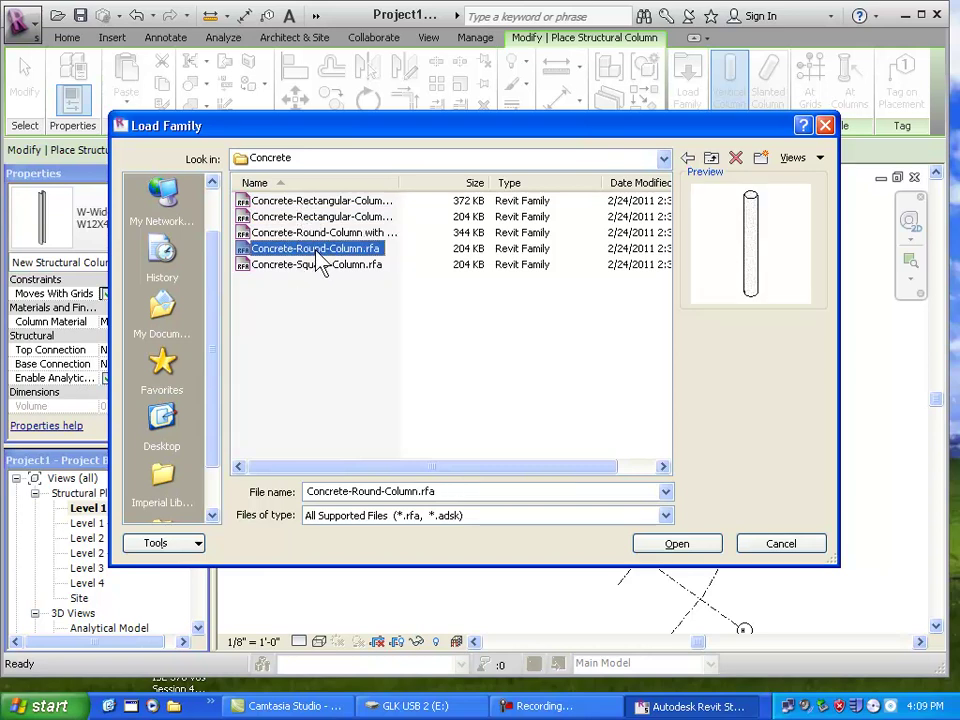
double_click(316, 251)
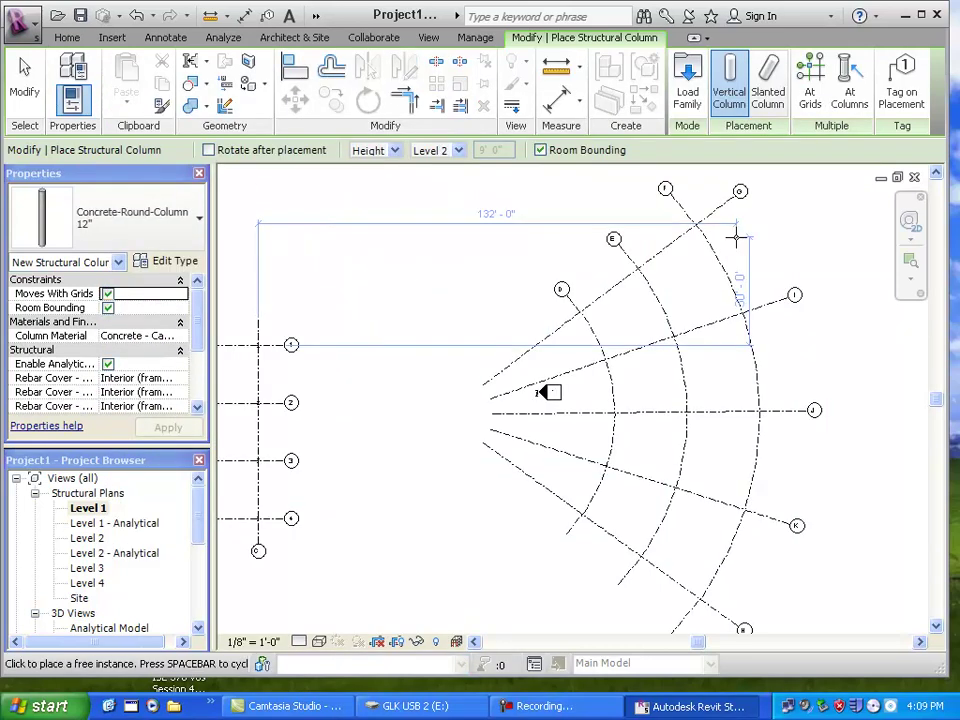
Place 24" Concrete-Round-Column columns up to Level 2 at all radial grid intersections using At Grids, and end column placement.
scroll(606, 305, up, 3)
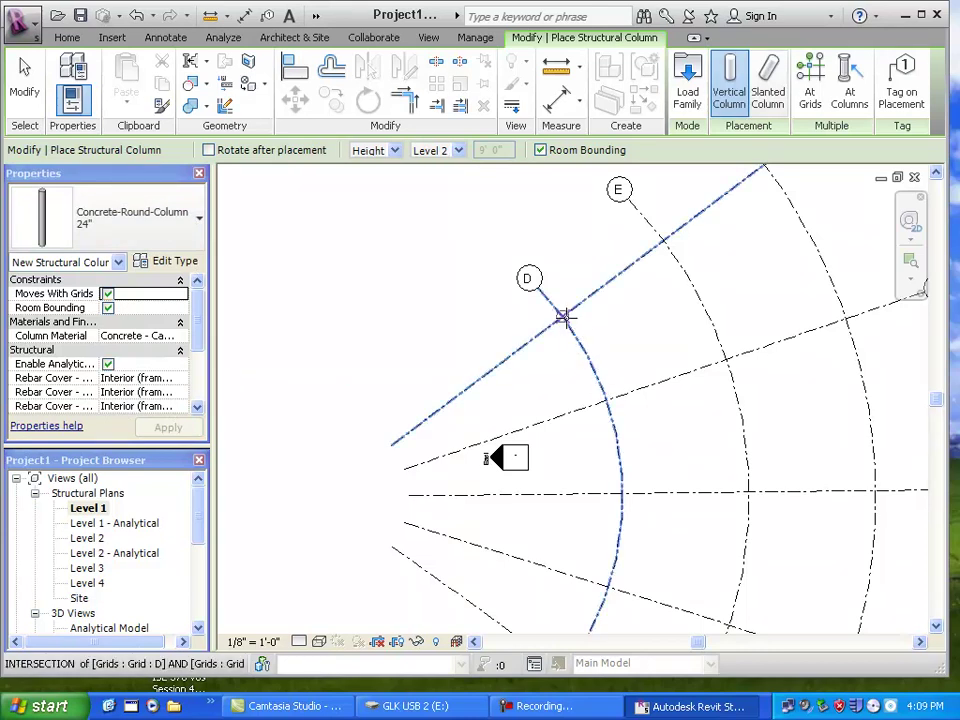
click(810, 100)
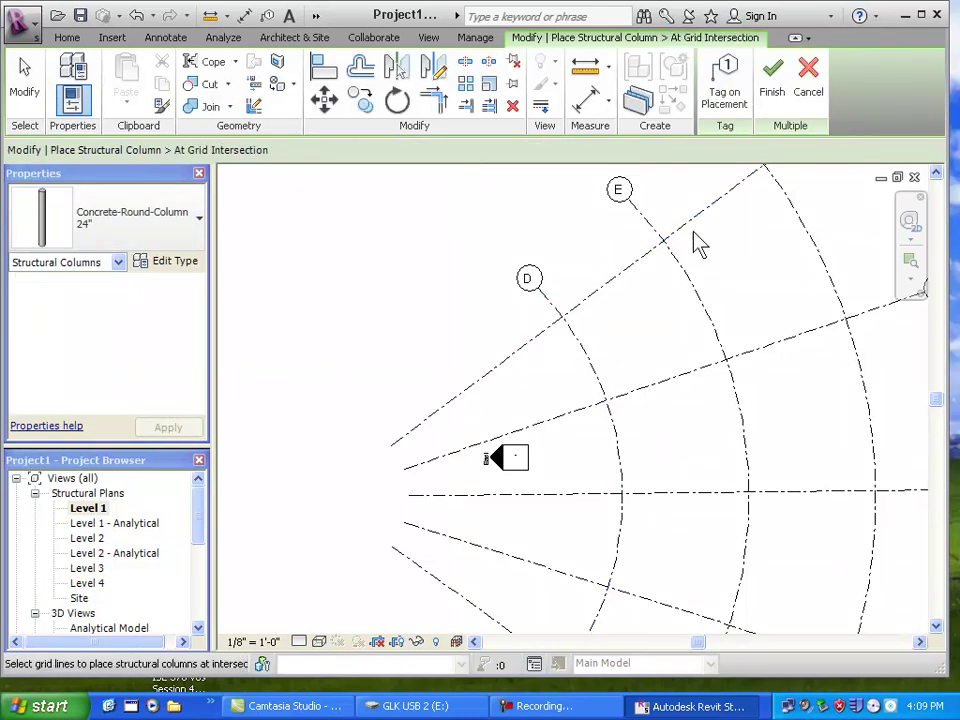
scroll(640, 310, down, 5)
drag(508, 214, 813, 537)
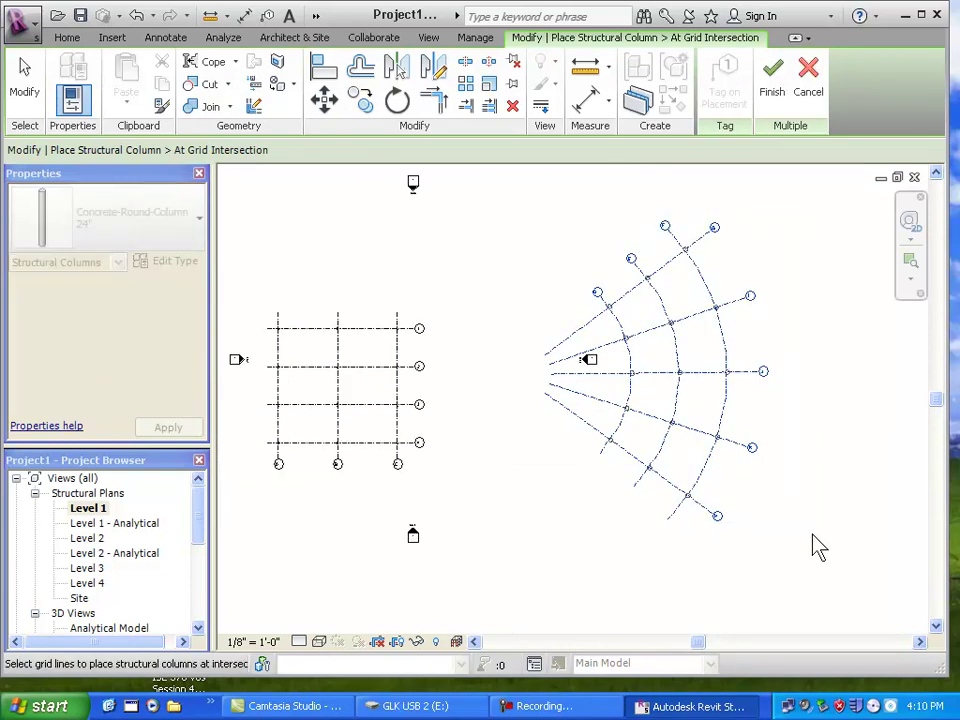
click(772, 80)
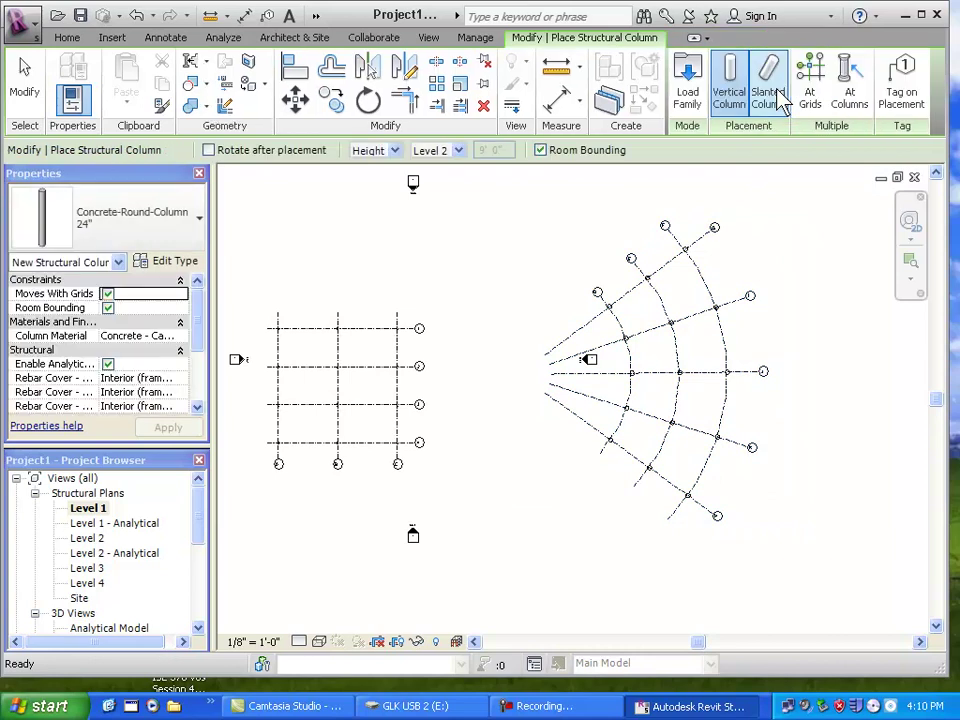
scroll(677, 461, up, 2)
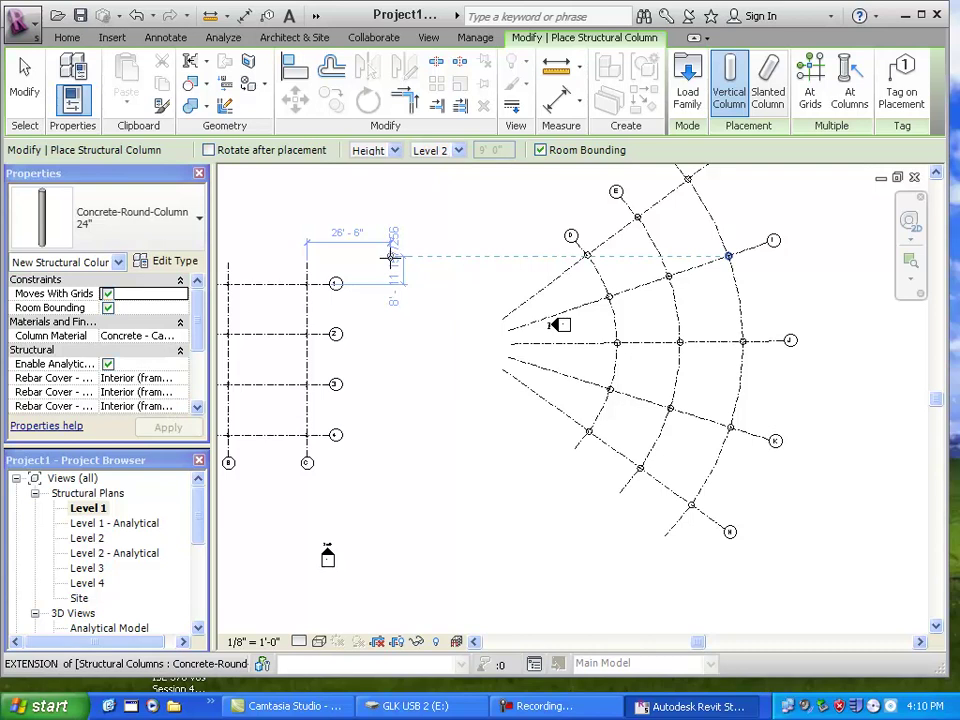
click(20, 97)
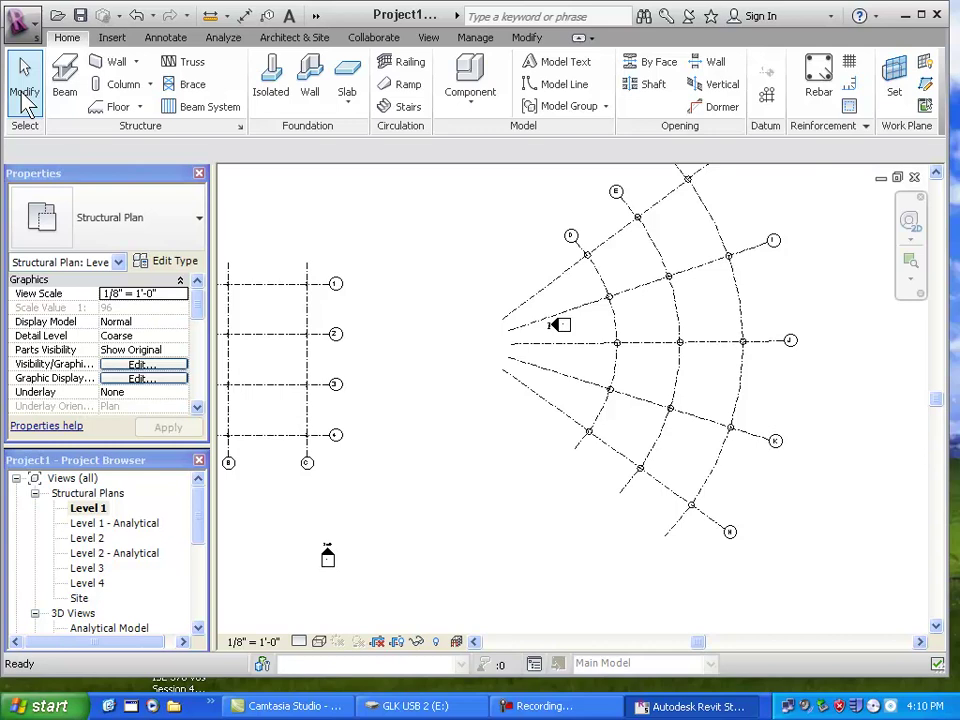
click(26, 100)
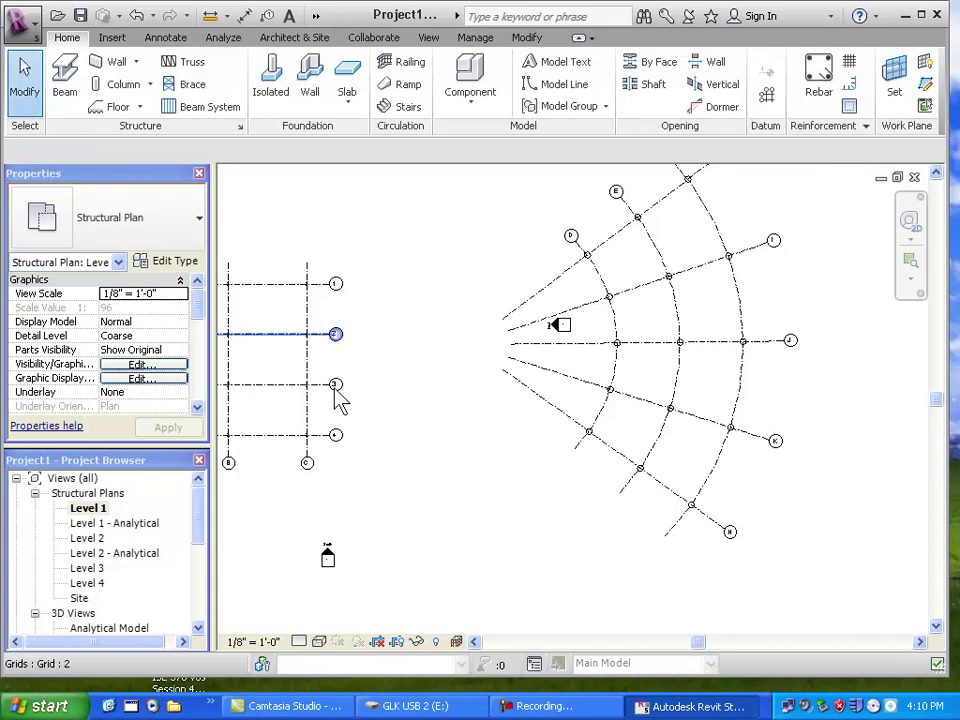
scroll(565, 507, down, 1)
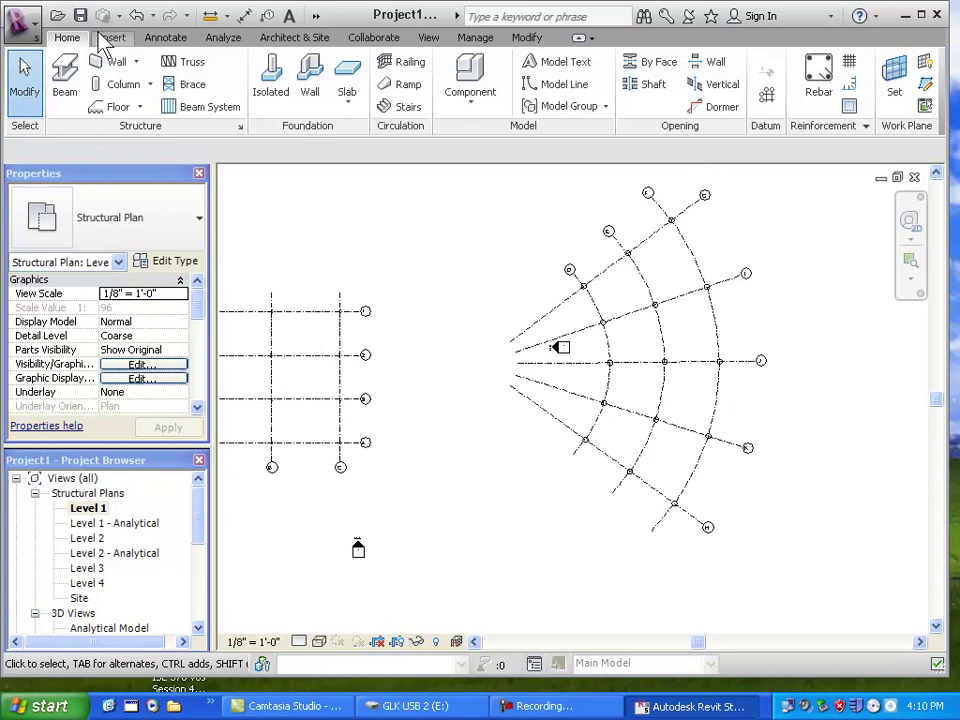
Set up a slanted 24" round concrete column with its first point at Level 1, offset 0, and its second point at Level 2.
click(118, 84)
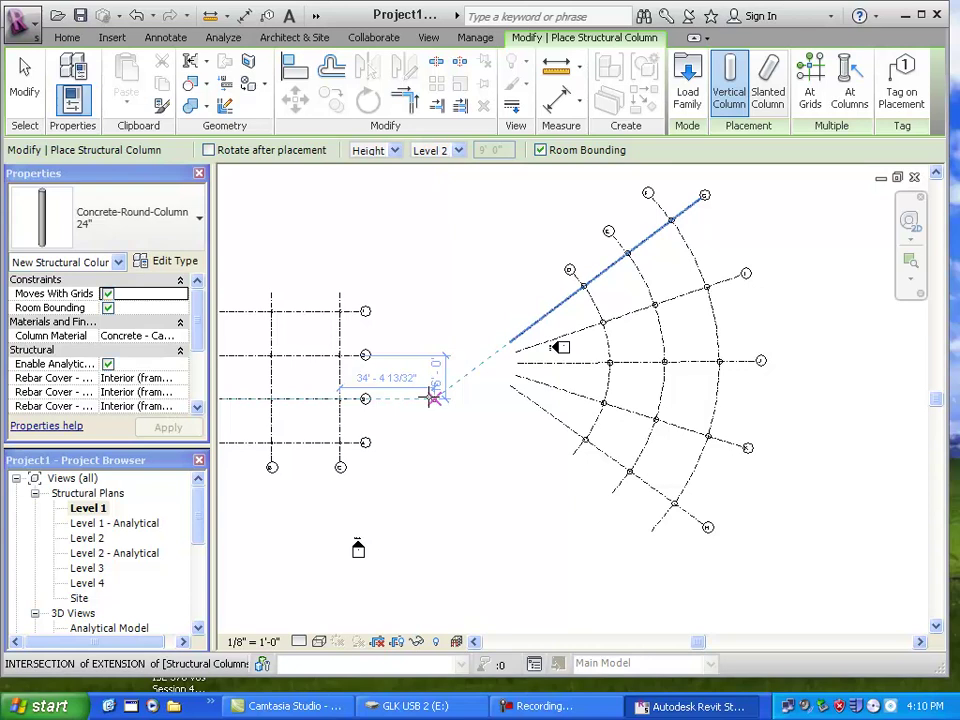
click(768, 90)
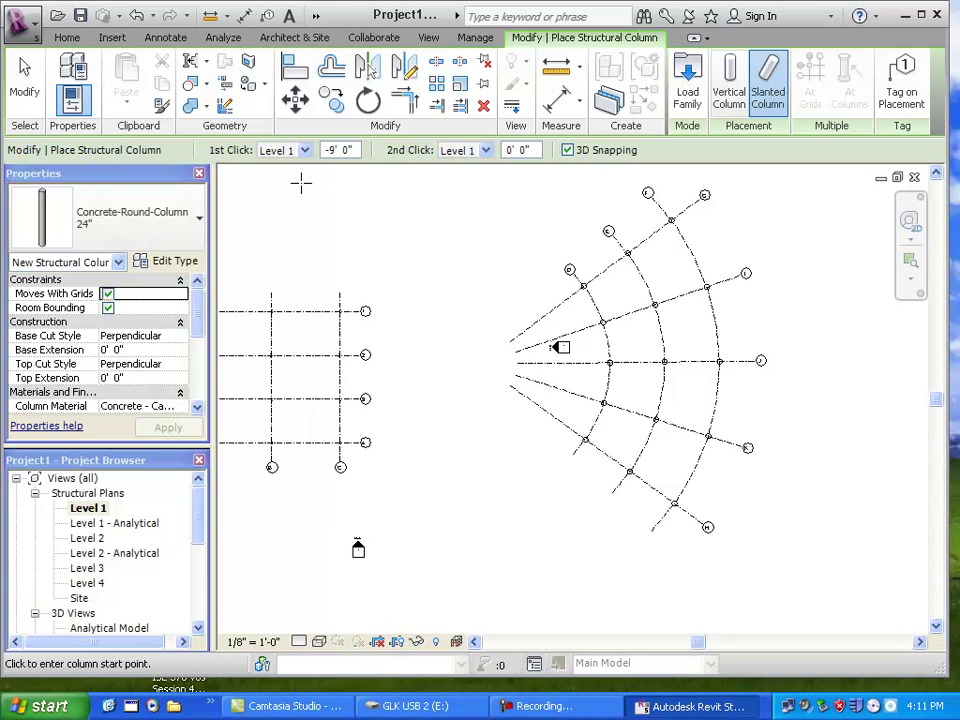
click(345, 150)
text(0)
key(Return)
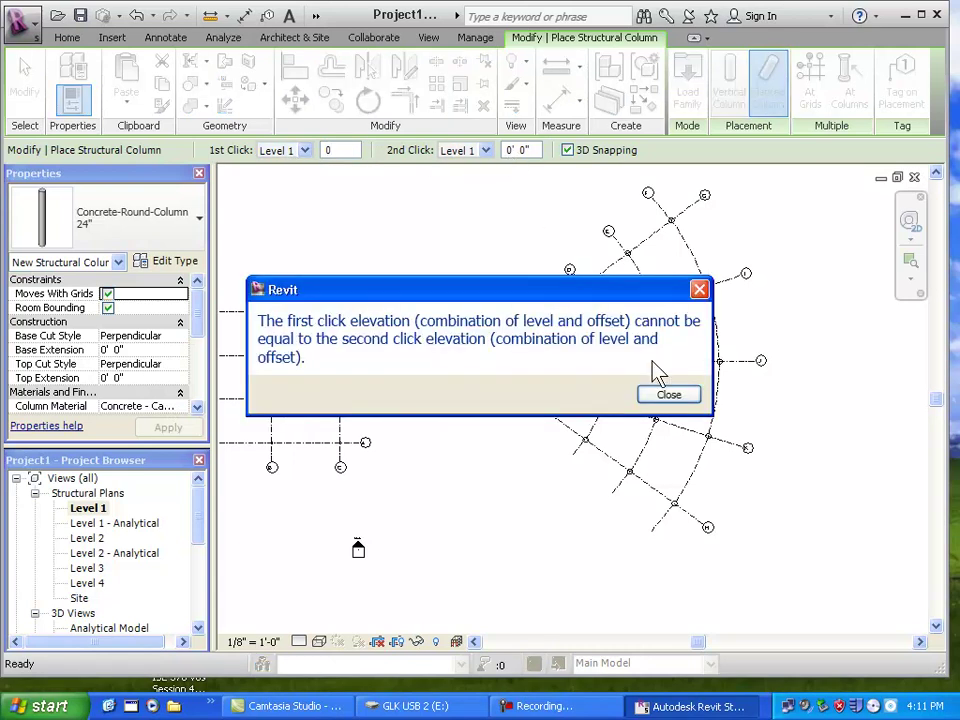
click(668, 394)
click(486, 152)
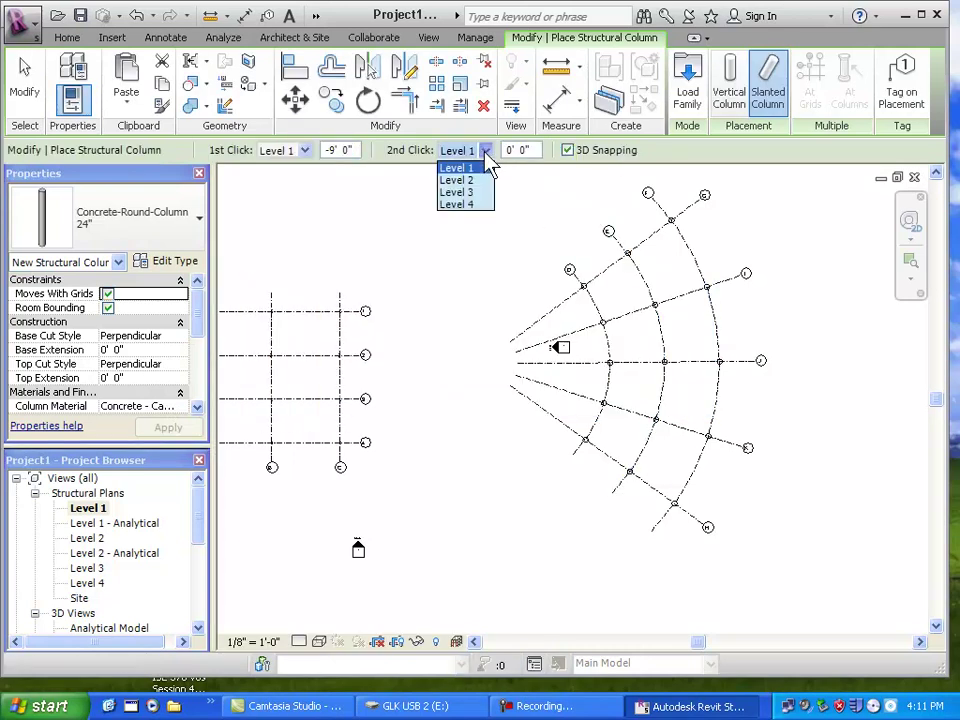
click(468, 180)
click(350, 149)
text(0)
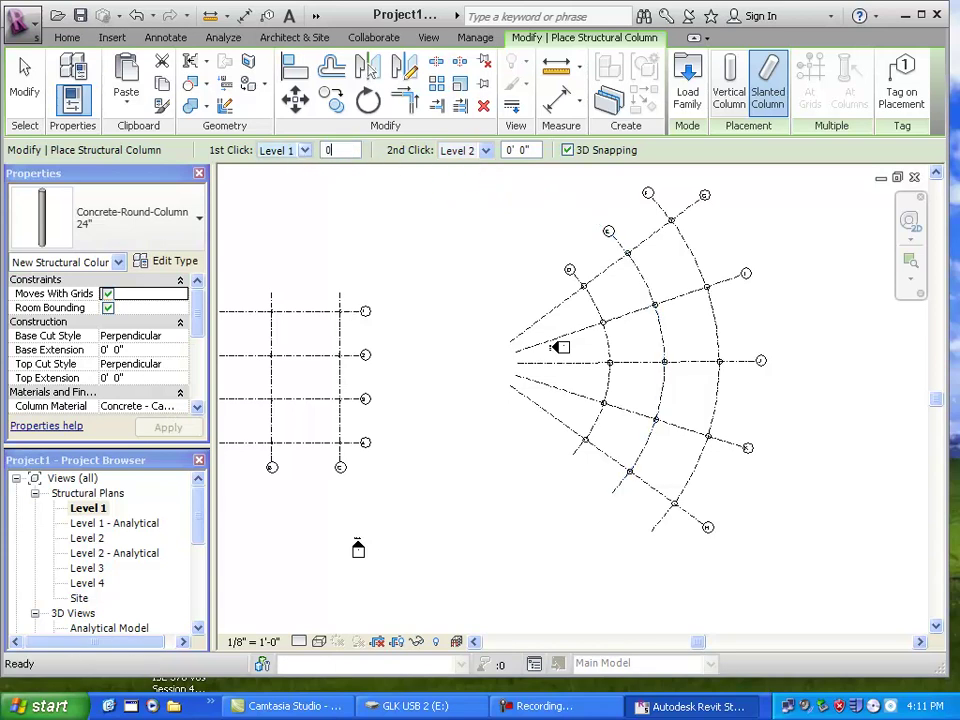
key(Return)
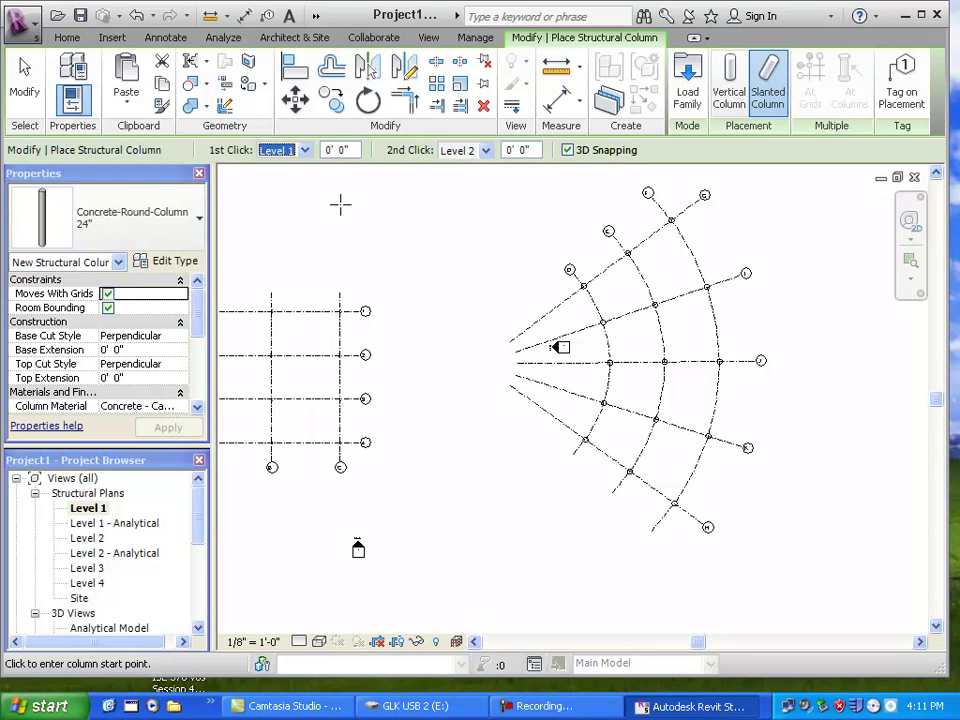
Place a slanted column about 16' long in plan between the rectangular and radial grids, and view it in 3D.
click(444, 313)
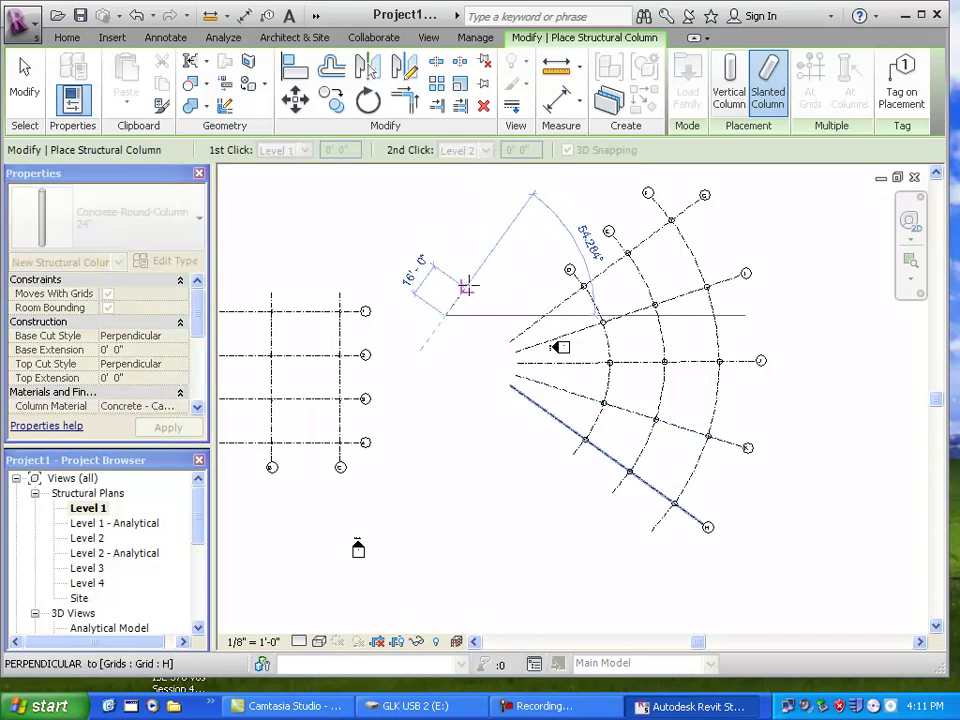
click(469, 287)
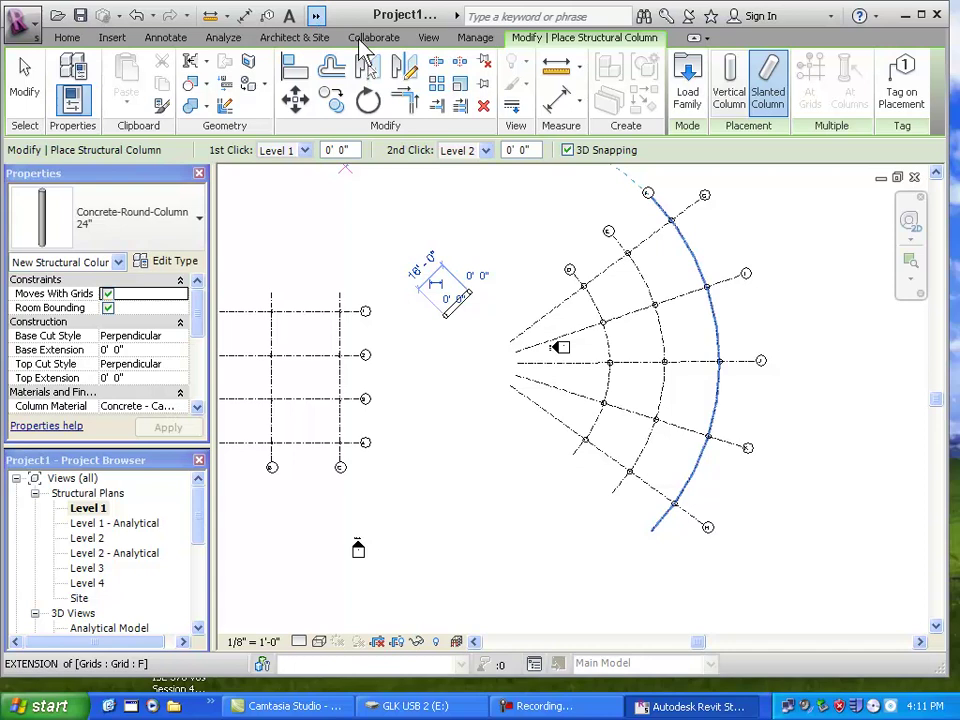
click(316, 16)
scroll(619, 390, up, 2)
scroll(617, 385, up, 1)
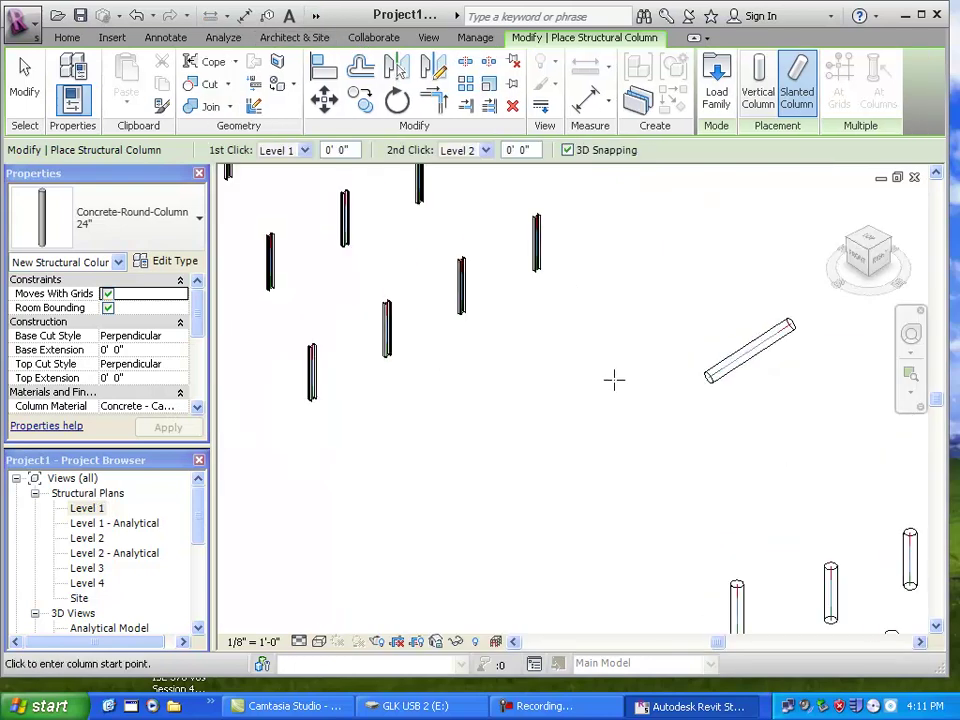
Set the 3D view's visual style to a shaded display with edges.
drag(720, 645, 735, 643)
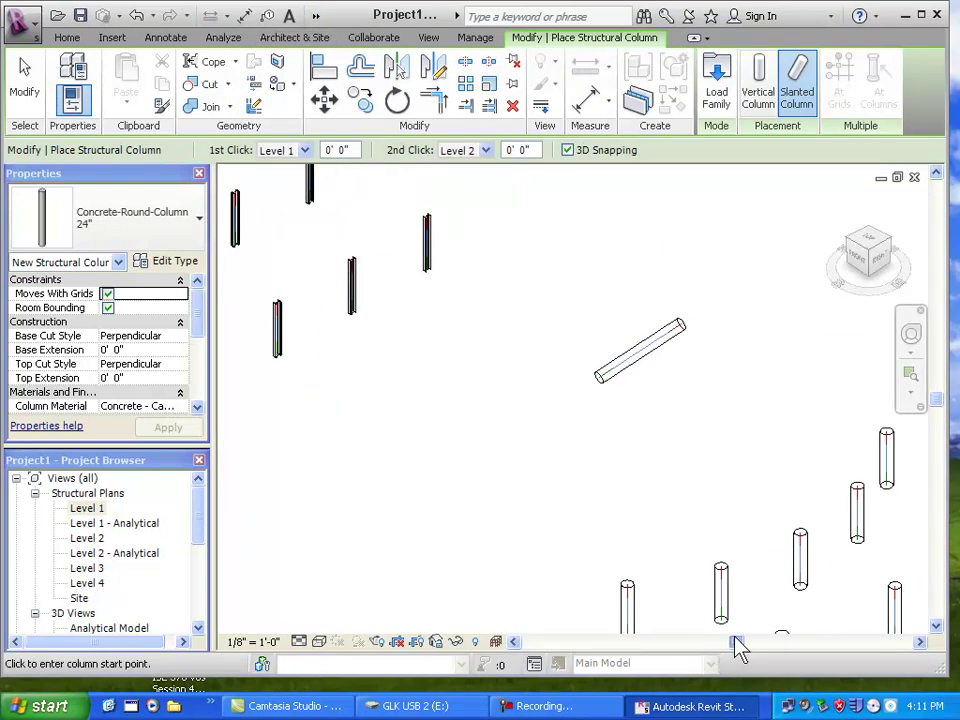
scroll(669, 531, up, 1)
scroll(667, 531, down, 1)
scroll(665, 530, down, 1)
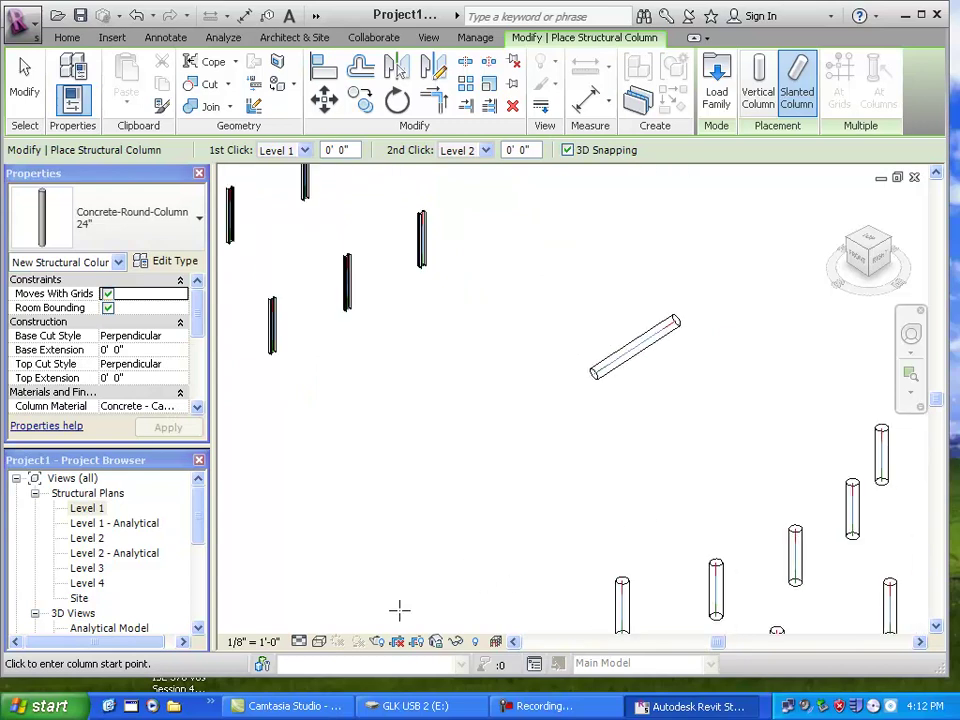
click(319, 641)
click(340, 589)
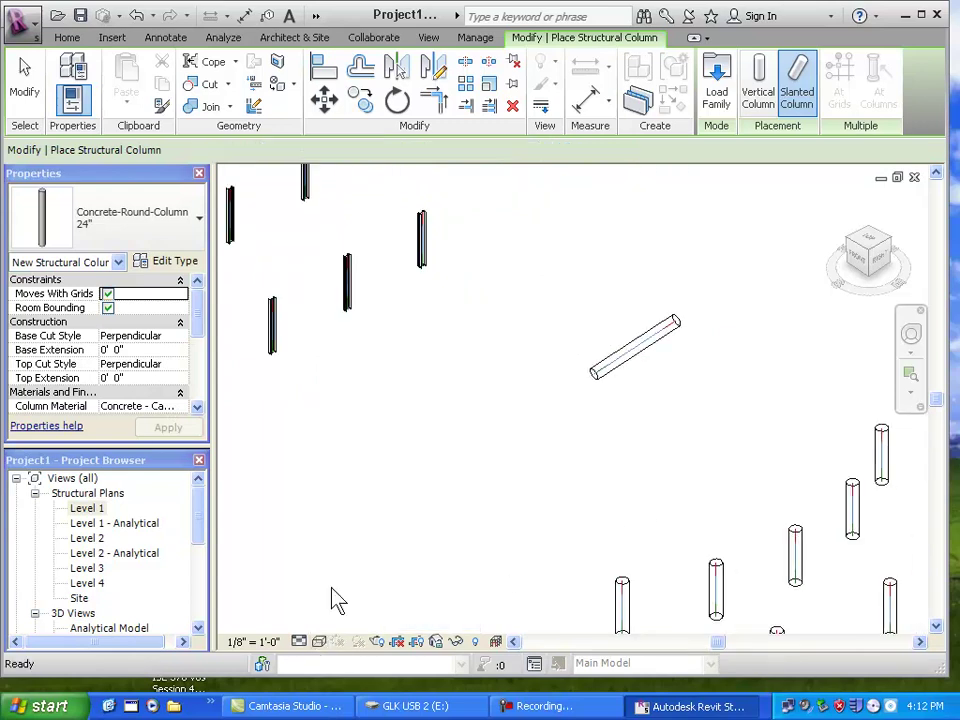
scroll(386, 555, down, 1)
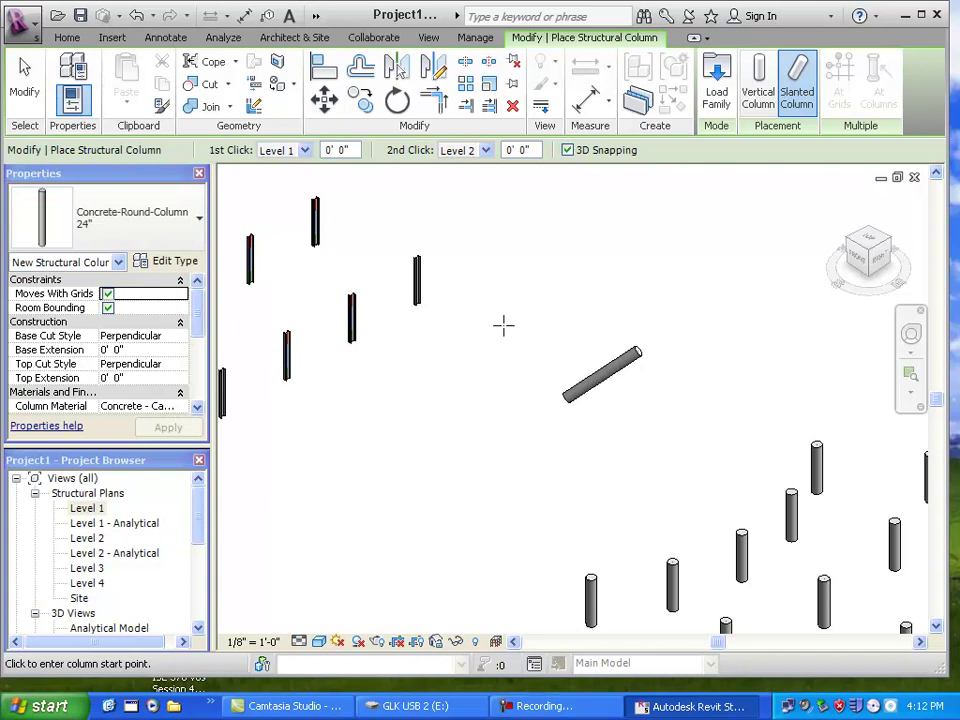
End column placement, select the slanted concrete column, and dock its Properties palette apart from the Project Browser so more parameters fit.
click(24, 90)
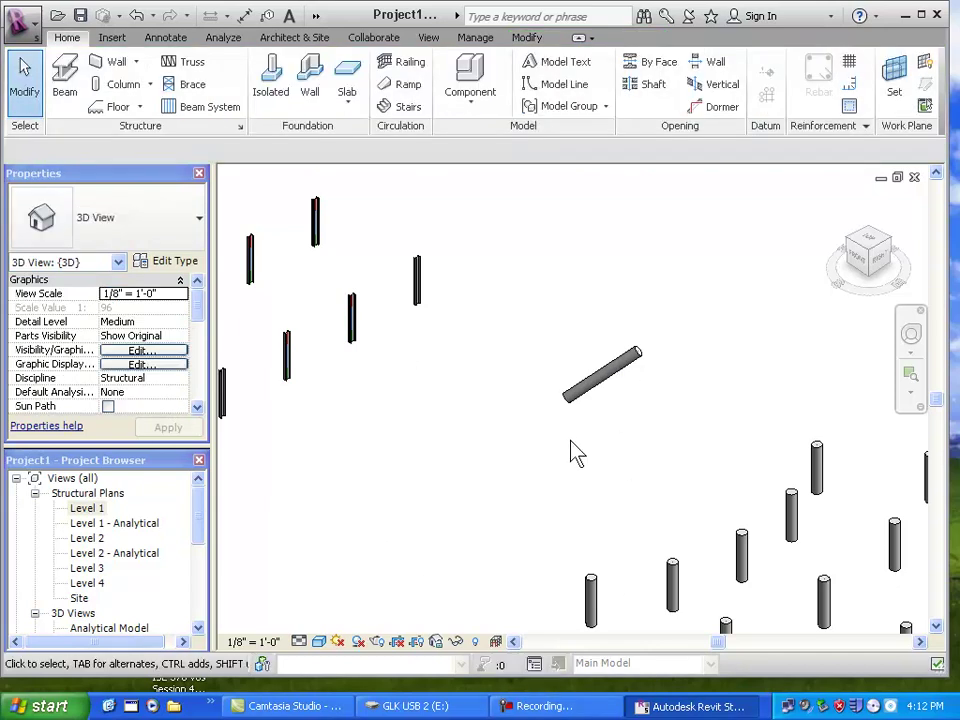
click(592, 386)
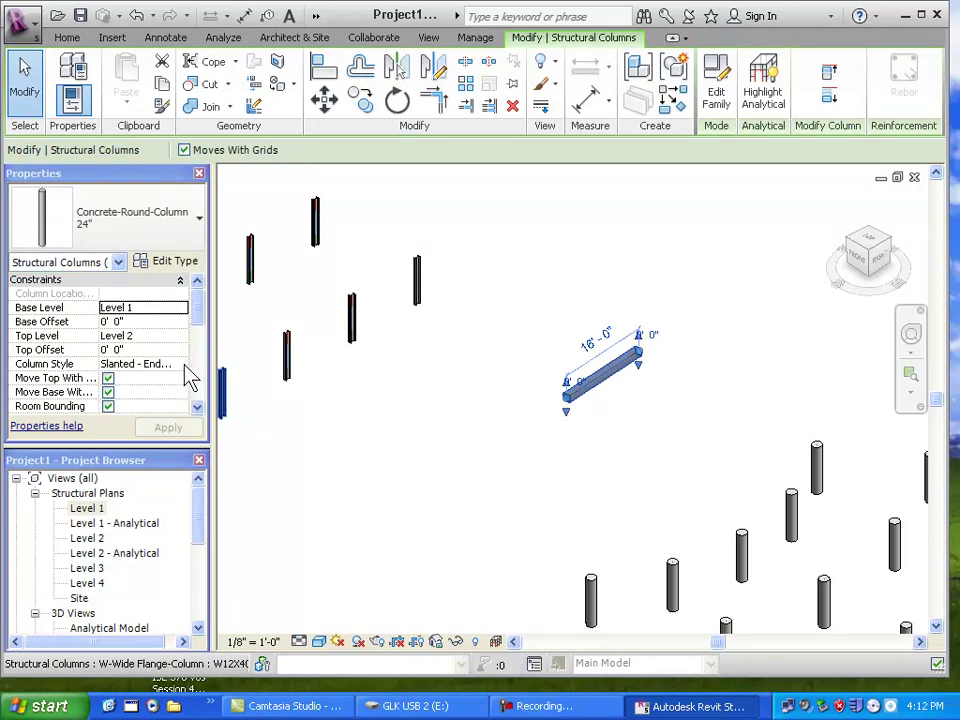
click(198, 409)
click(198, 409)
click(198, 409)
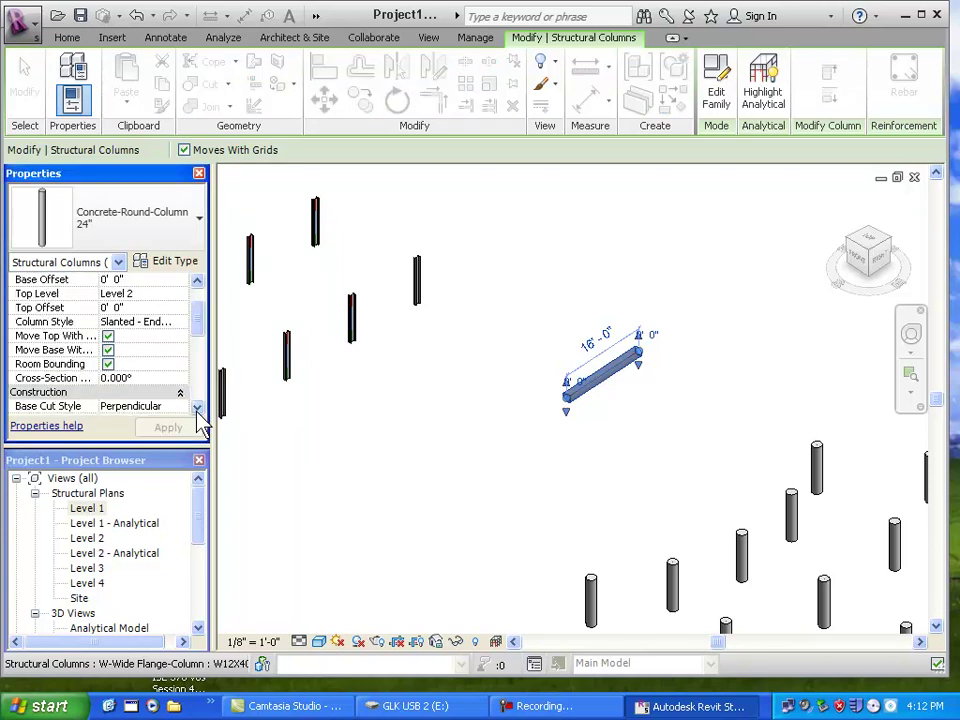
drag(141, 178, 884, 250)
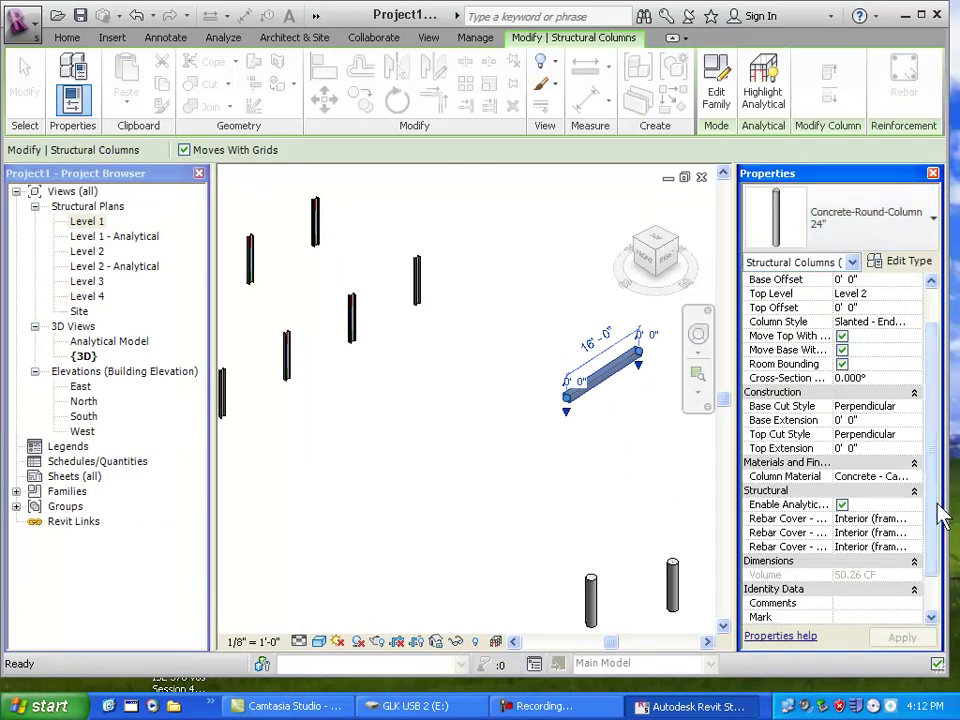
drag(935, 418, 928, 439)
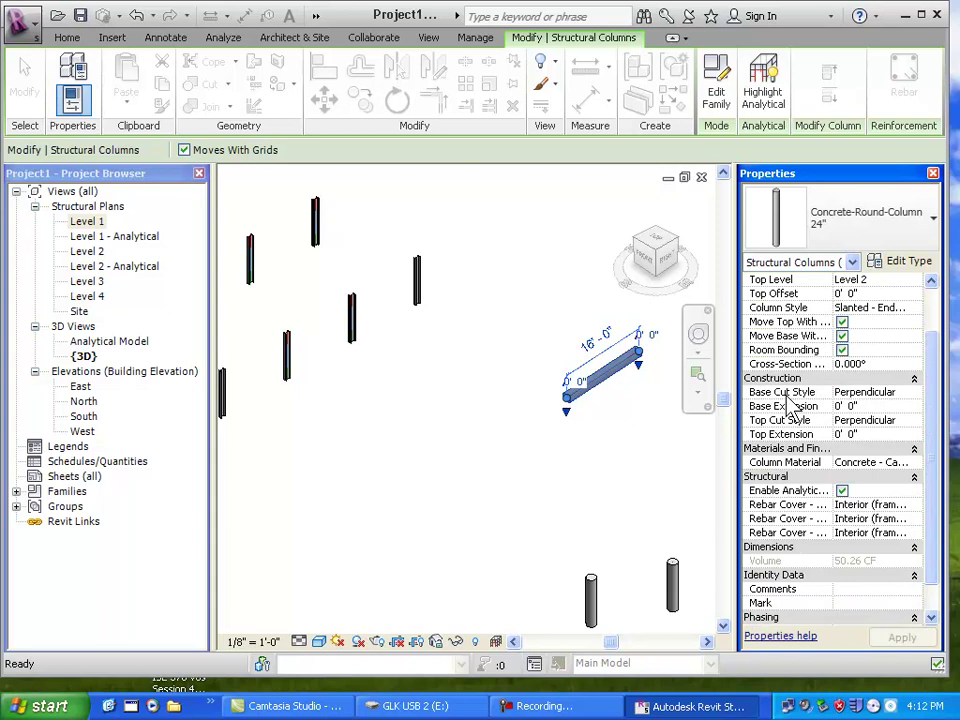
Set the slanted column's Base Cut Style to Horizontal.
click(915, 393)
click(915, 393)
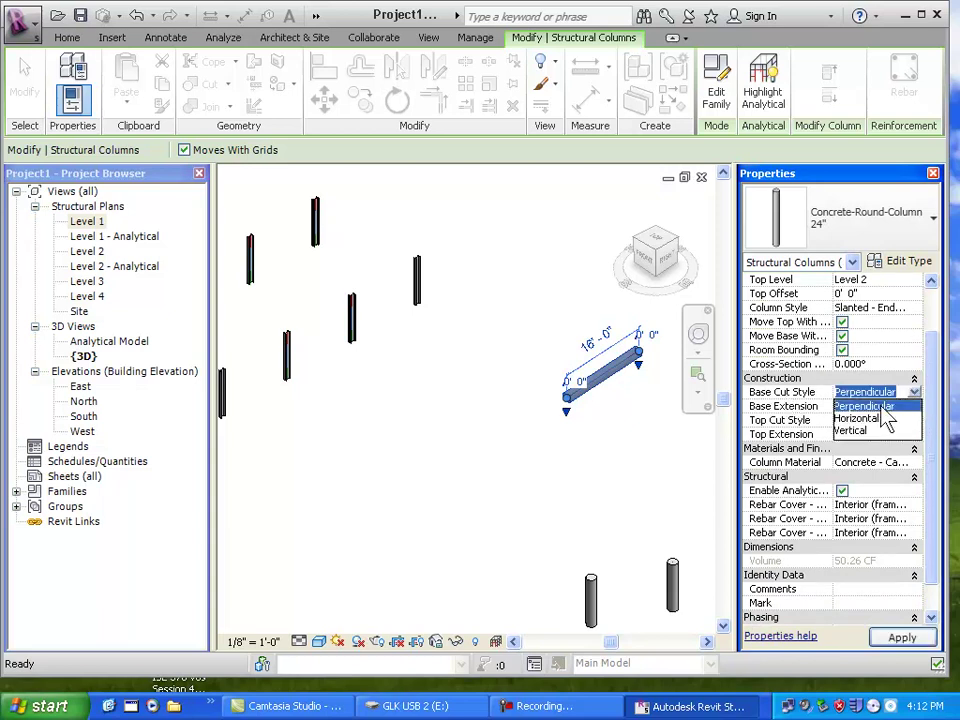
click(855, 419)
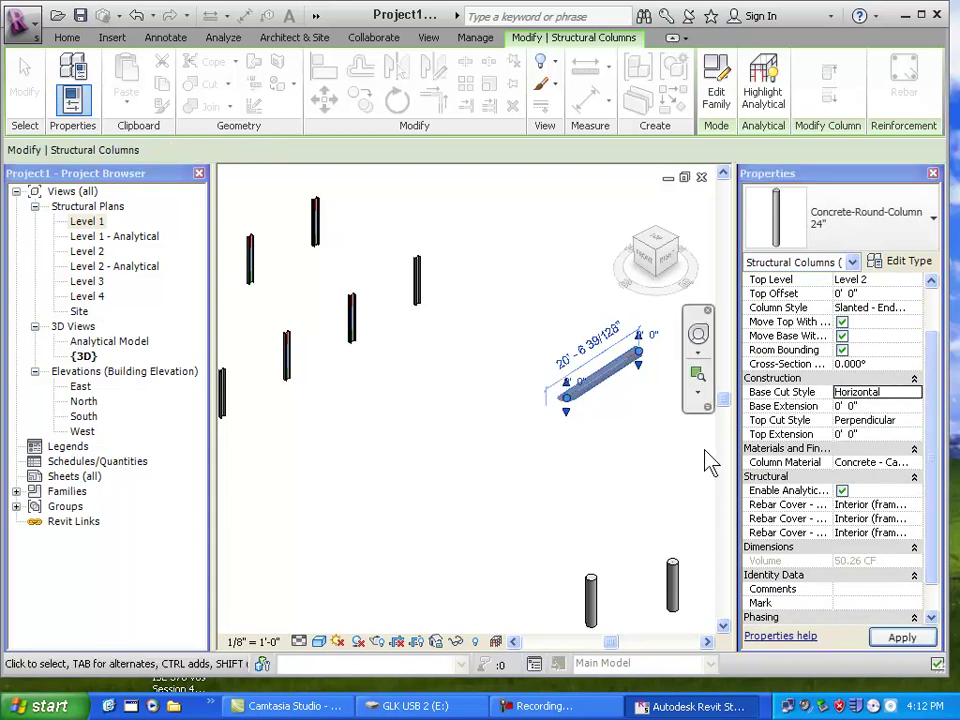
click(707, 461)
scroll(626, 435, up, 2)
scroll(612, 436, up, 1)
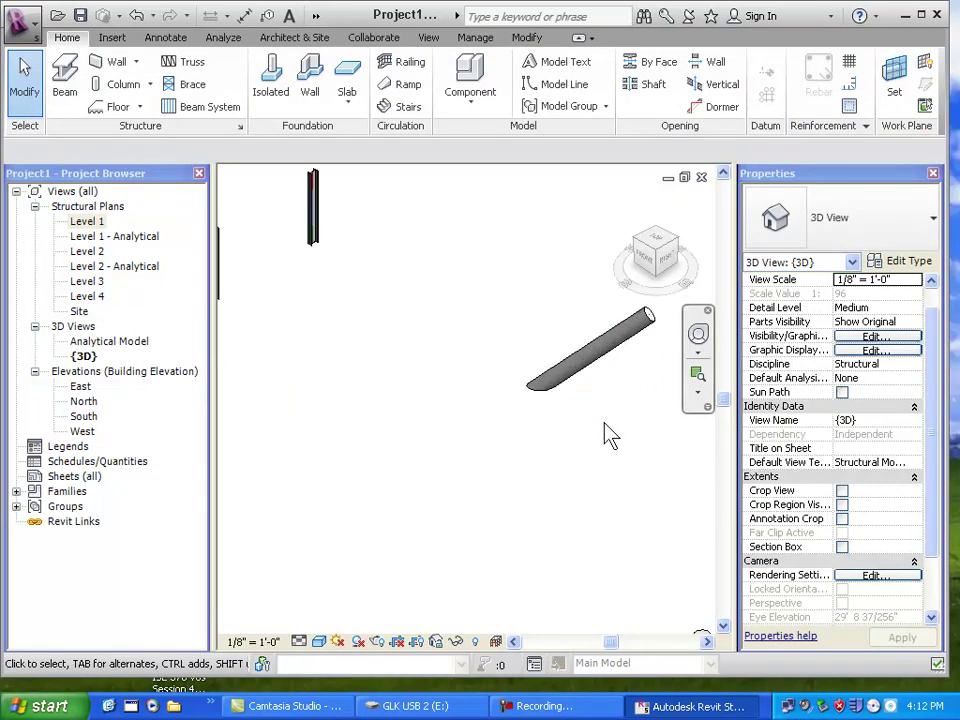
Set the slanted column's Top Cut Style to Vertical and inspect its cut ends in 3D.
click(605, 355)
click(915, 463)
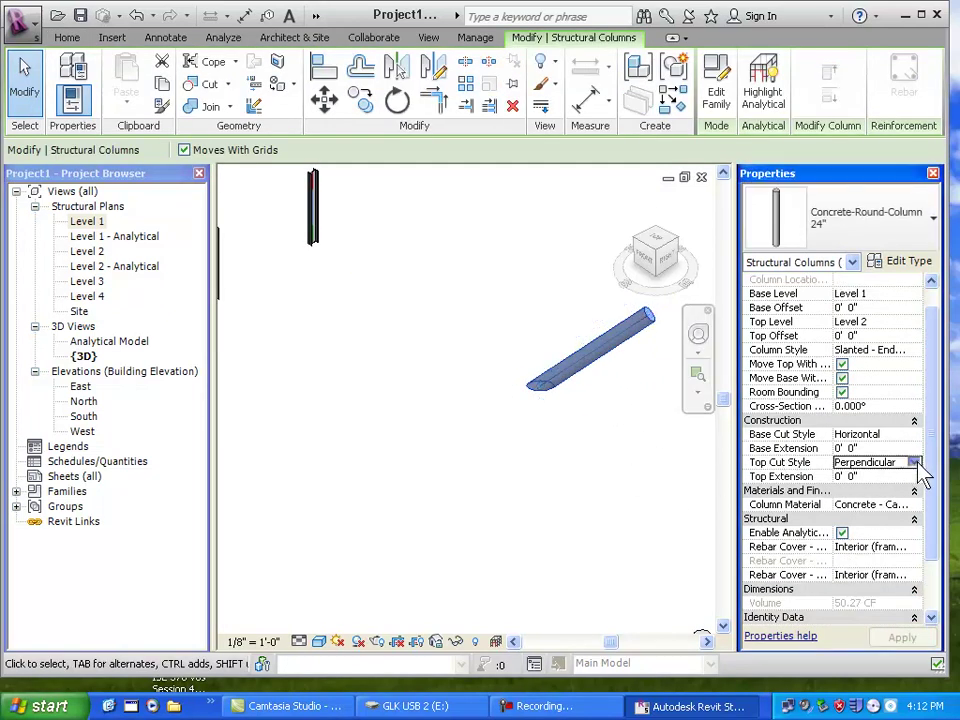
click(914, 462)
click(855, 501)
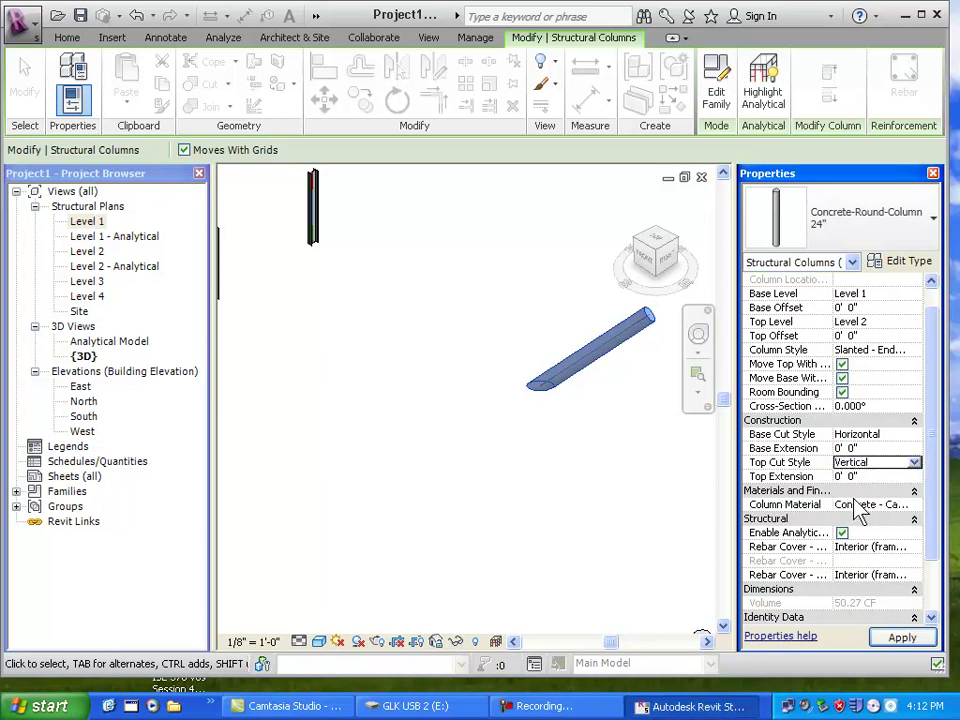
click(900, 637)
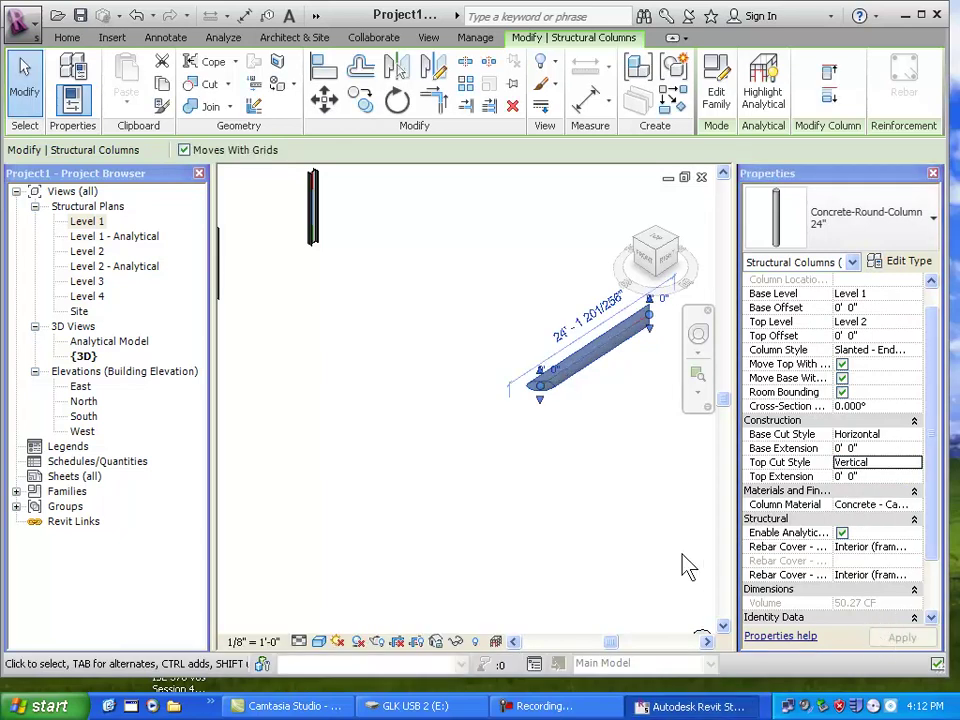
click(650, 546)
click(698, 334)
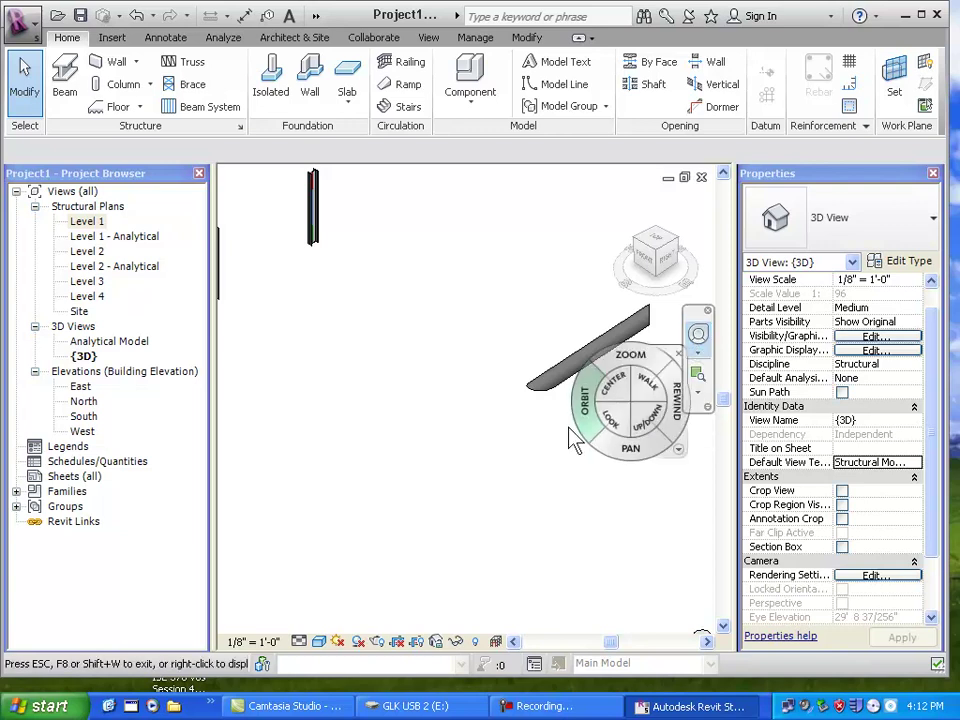
mouse_move(557, 475)
mouse_down()
mouse_move(544, 450)
mouse_move(490, 425)
mouse_move(506, 407)
mouse_move(527, 416)
mouse_move(522, 440)
mouse_move(535, 450)
mouse_up()
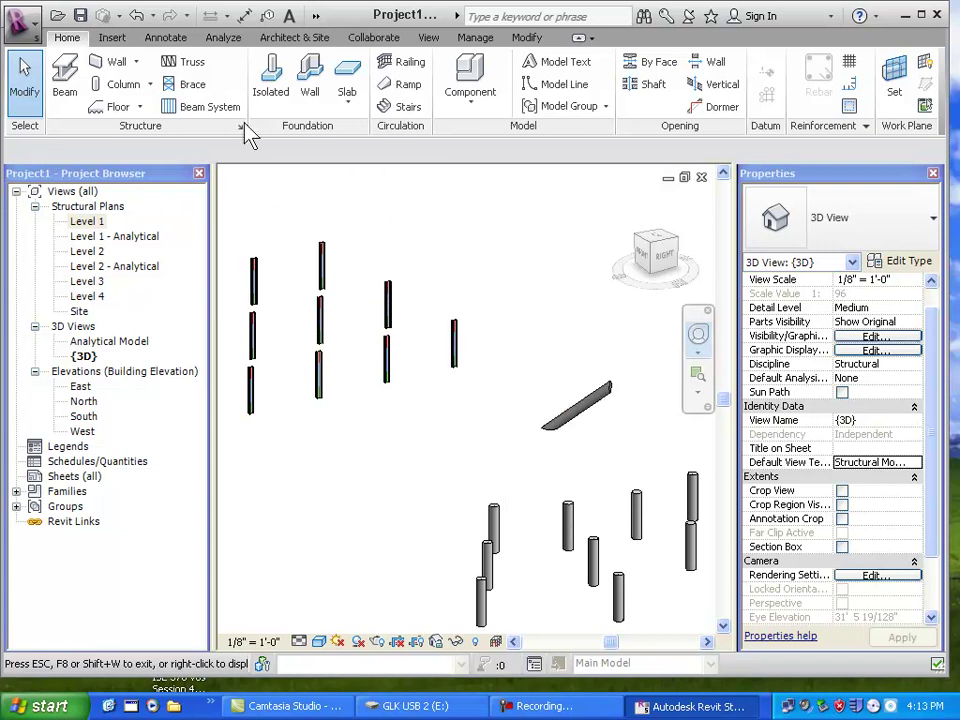
Place a slanted 24" round concrete column from the base of one radial-grid column to the top of the neighbouring column, using 3D snapping.
click(124, 84)
click(808, 90)
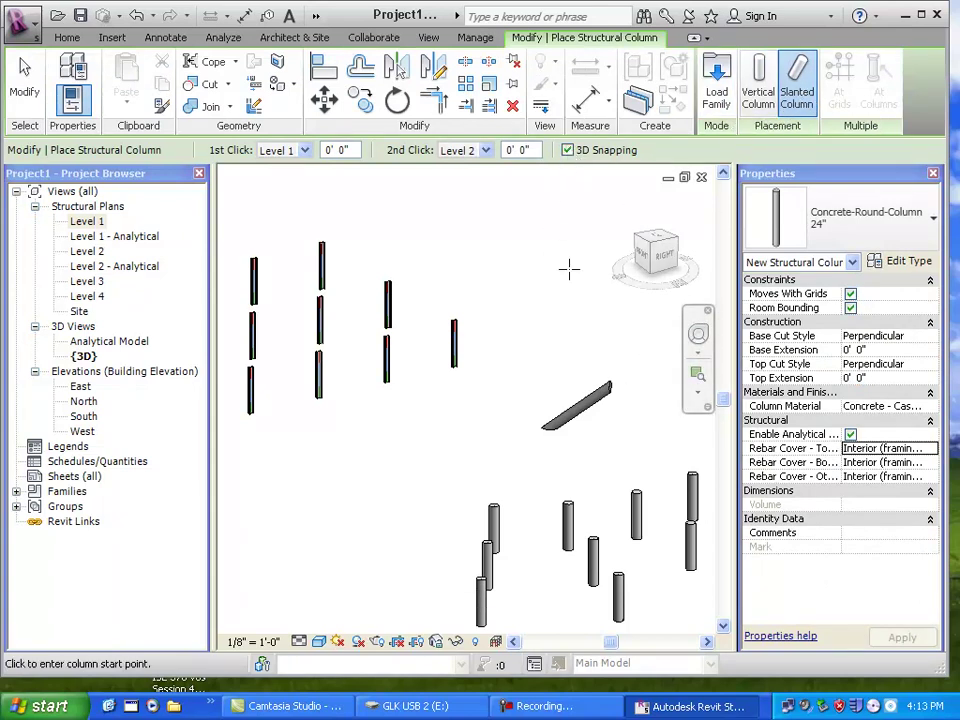
scroll(684, 585, up, 1)
scroll(676, 578, up, 5)
middle_drag(671, 573, 504, 486)
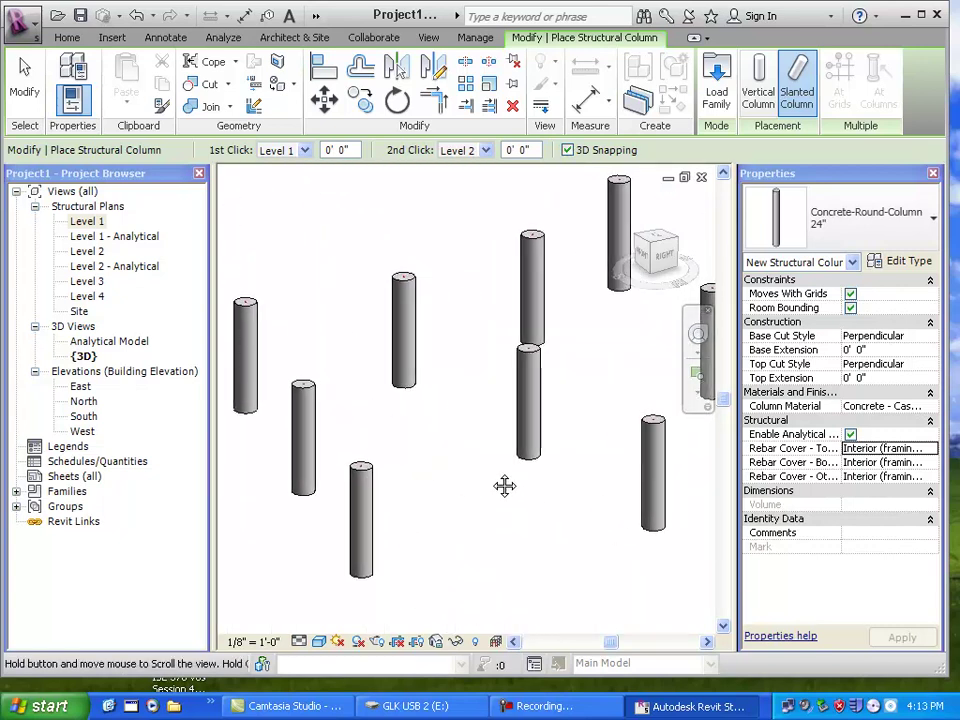
click(401, 385)
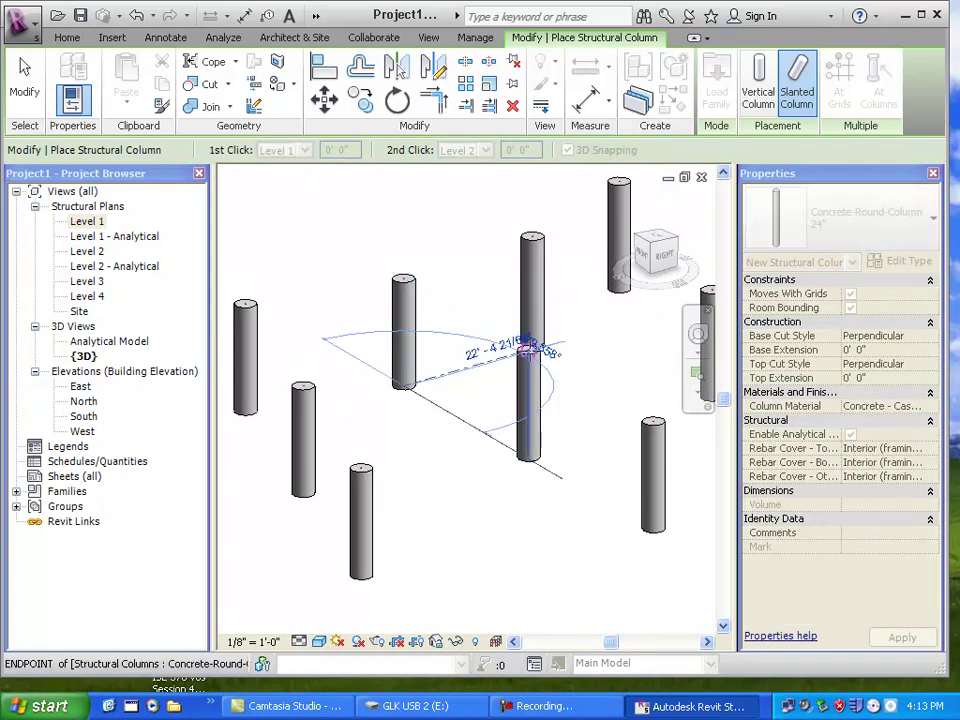
click(528, 345)
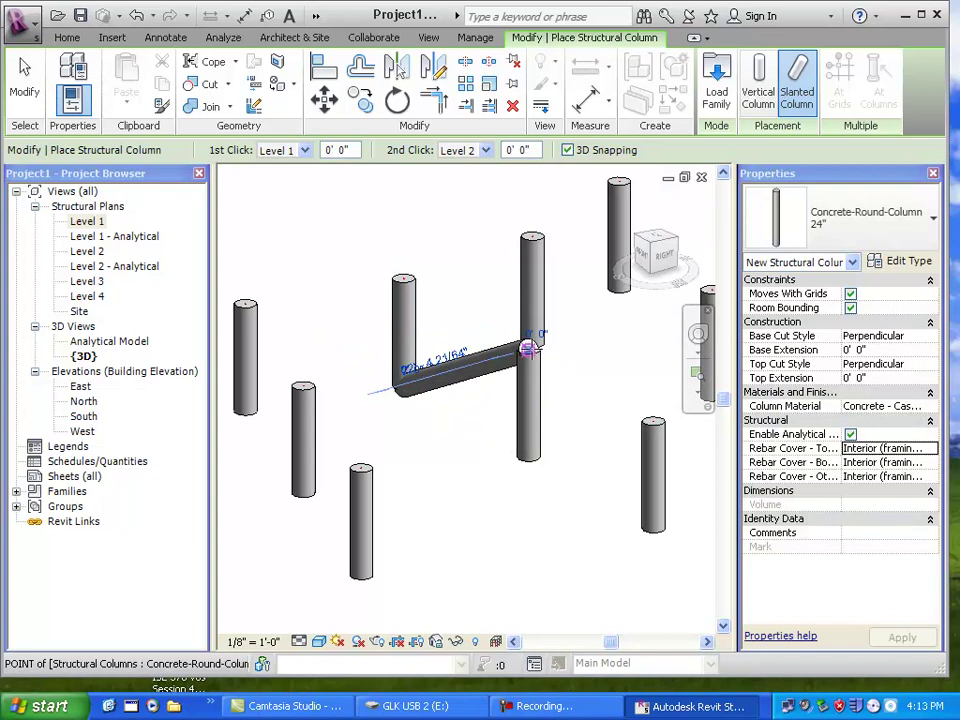
Place two more slanted 24" columns between the same column top and the bases of two other surrounding columns.
click(528, 345)
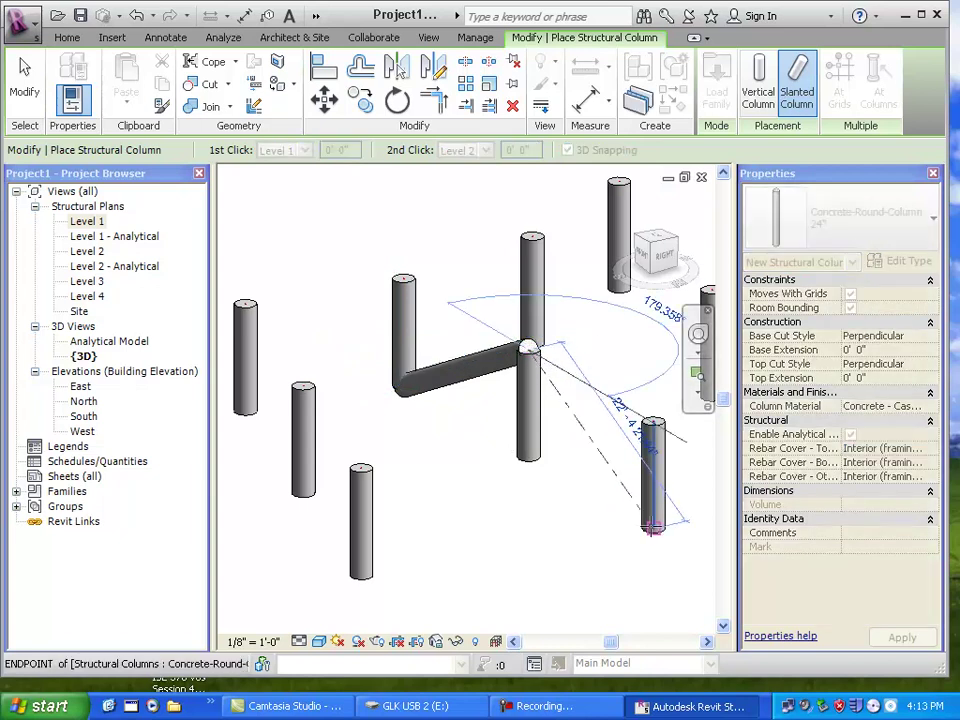
click(652, 527)
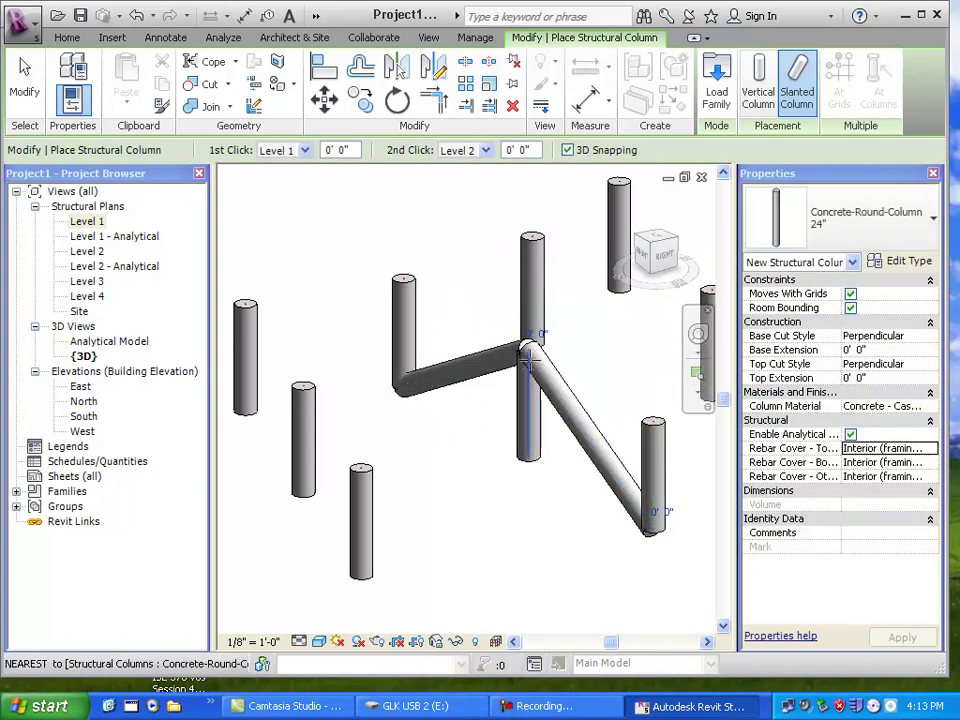
click(526, 345)
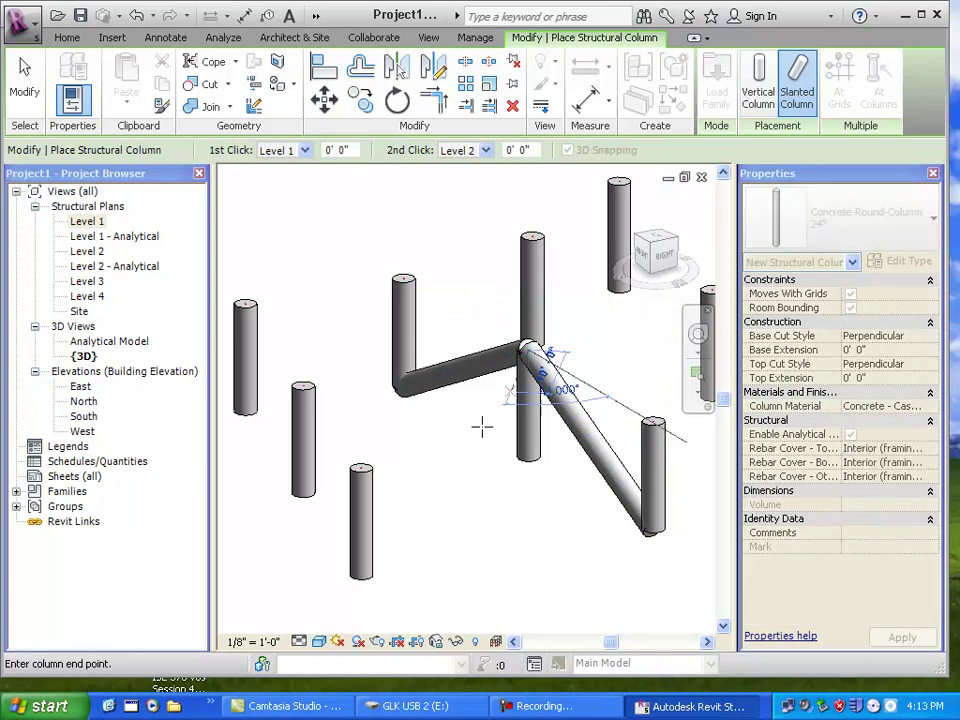
click(360, 574)
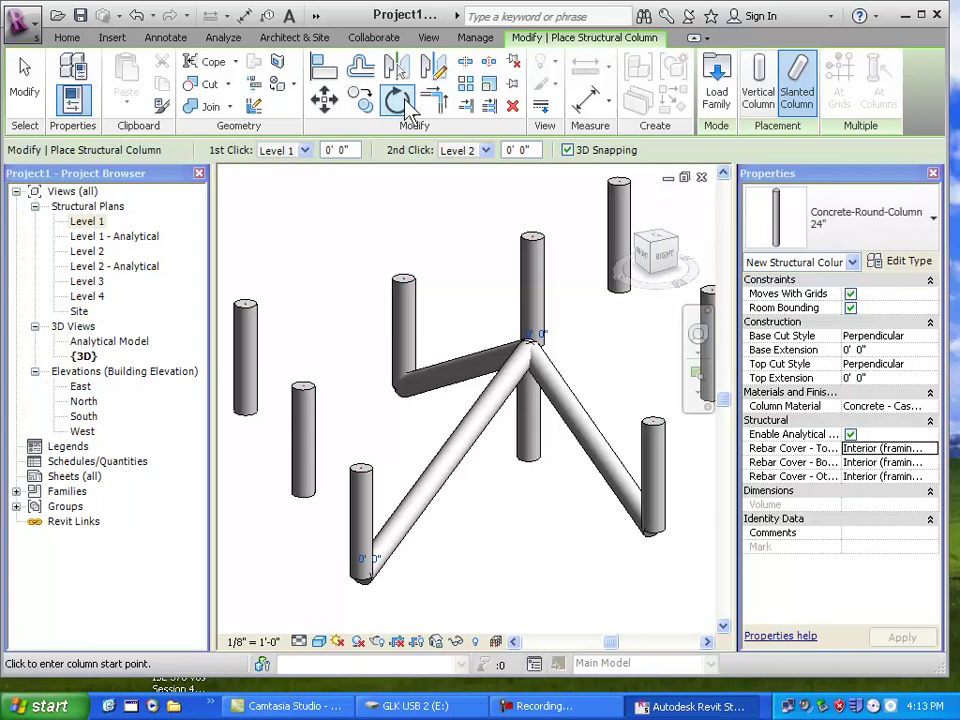
End column placement and change the last placed slanted column to a smaller-diameter Concrete-Round-Column type.
click(25, 80)
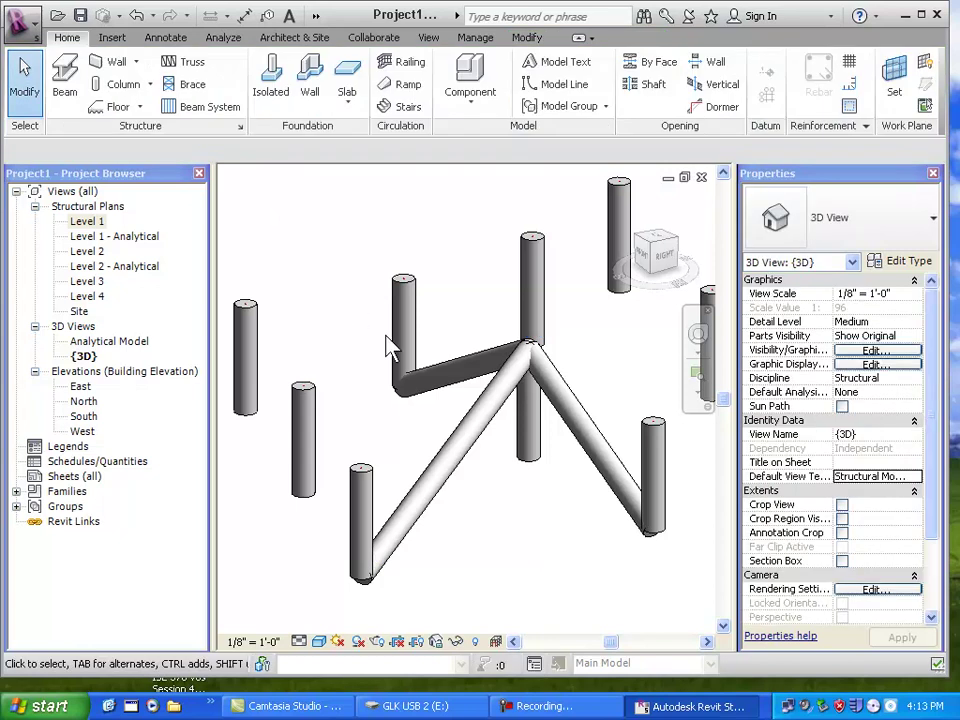
click(472, 421)
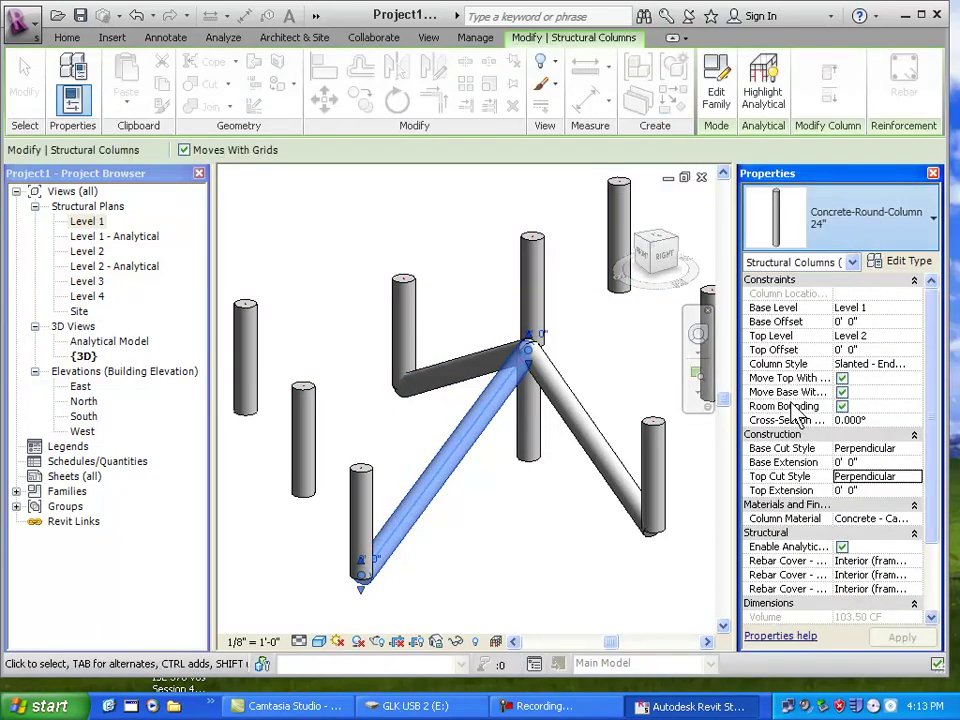
click(553, 521)
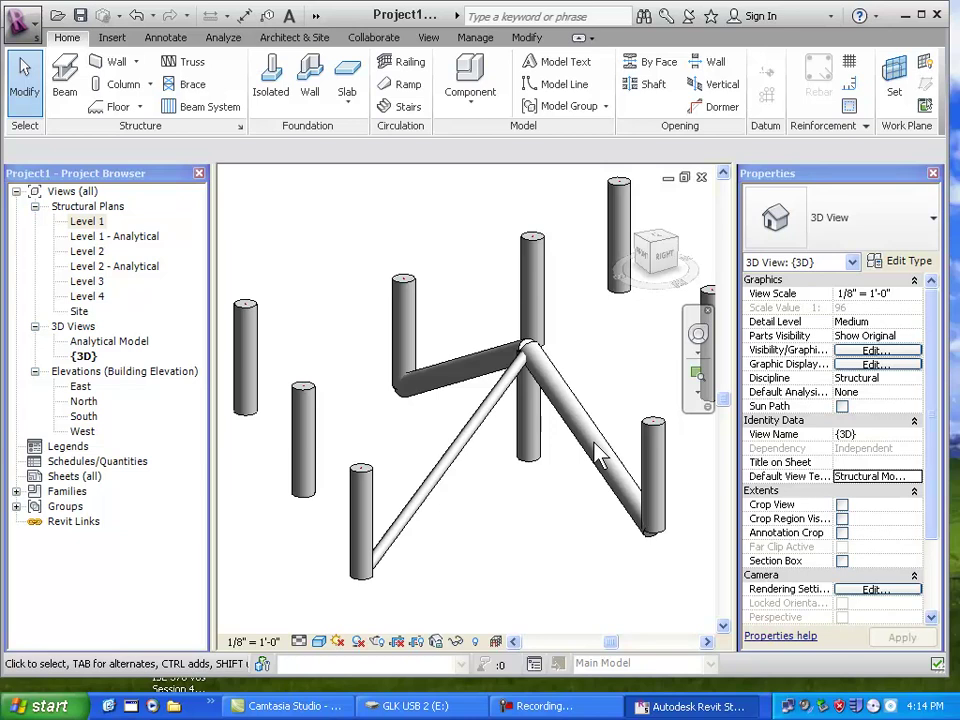
Start a W16X26 wide-flange beam near the steel columns, with z-Direction Justification set to Other and z-Direction Offset to -5".
scroll(546, 410, down, 5)
middle_drag(525, 476, 680, 490)
scroll(504, 497, down, 3)
middle_drag(369, 386, 634, 550)
scroll(466, 470, up, 1)
scroll(470, 550, up, 2)
scroll(611, 536, down, 1)
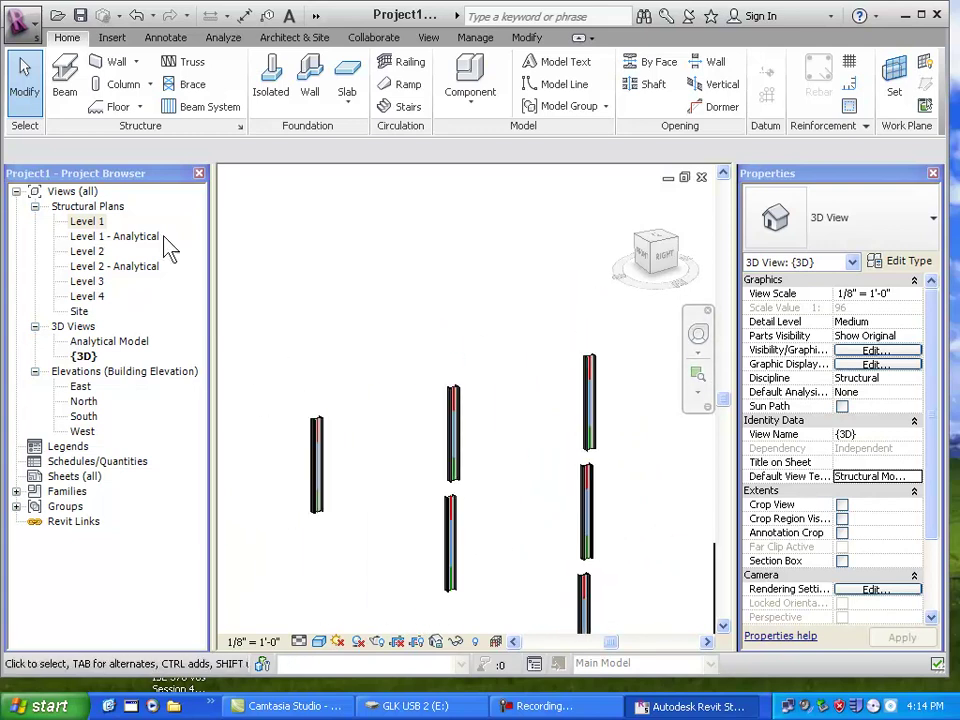
click(64, 92)
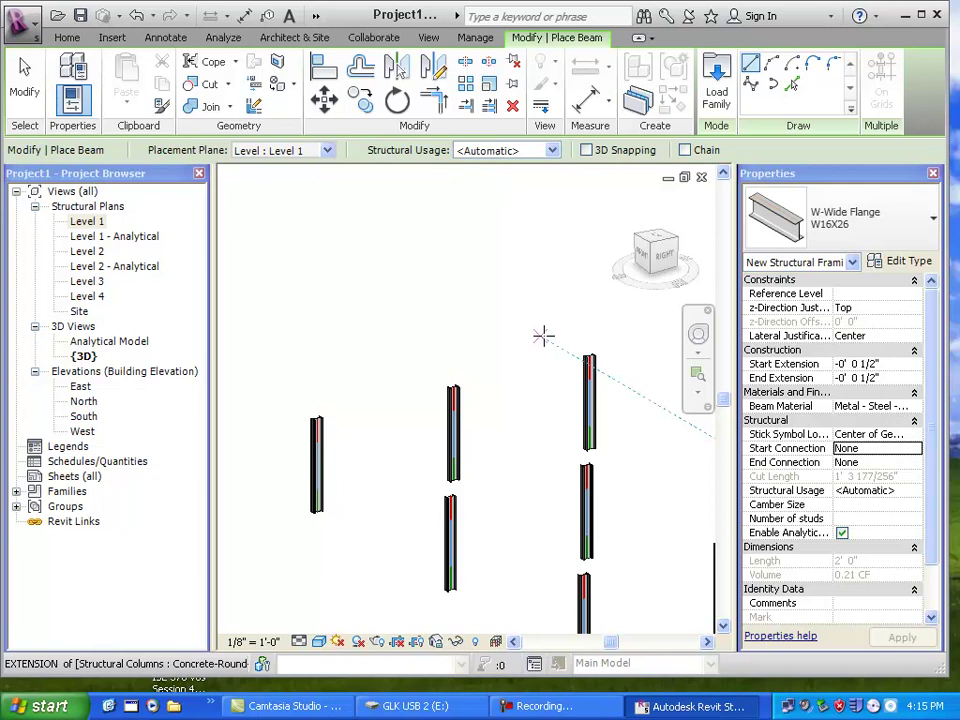
click(917, 307)
click(914, 307)
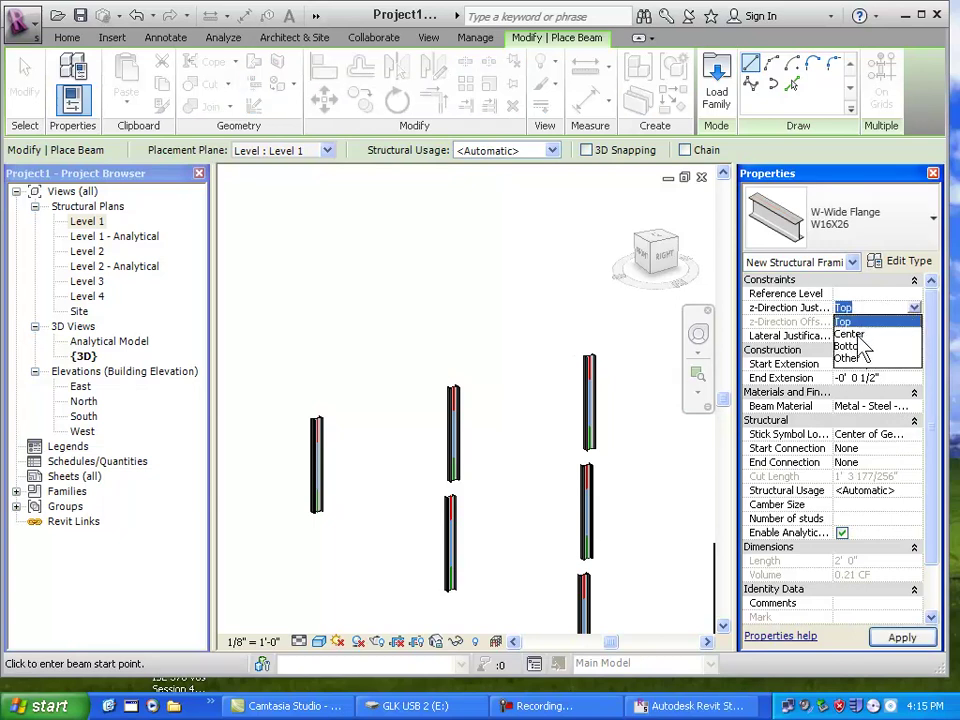
click(858, 357)
click(884, 322)
text(-5")
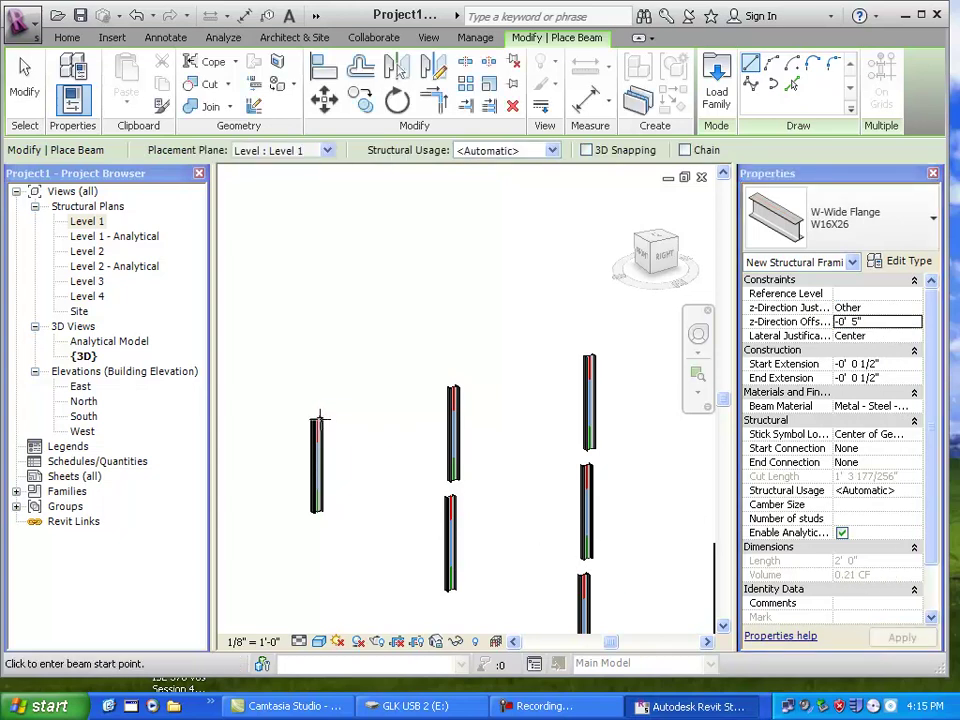
Turn on 3D Snapping and place the W16X26 beam about 16' long between the tops of two adjacent steel columns.
click(585, 150)
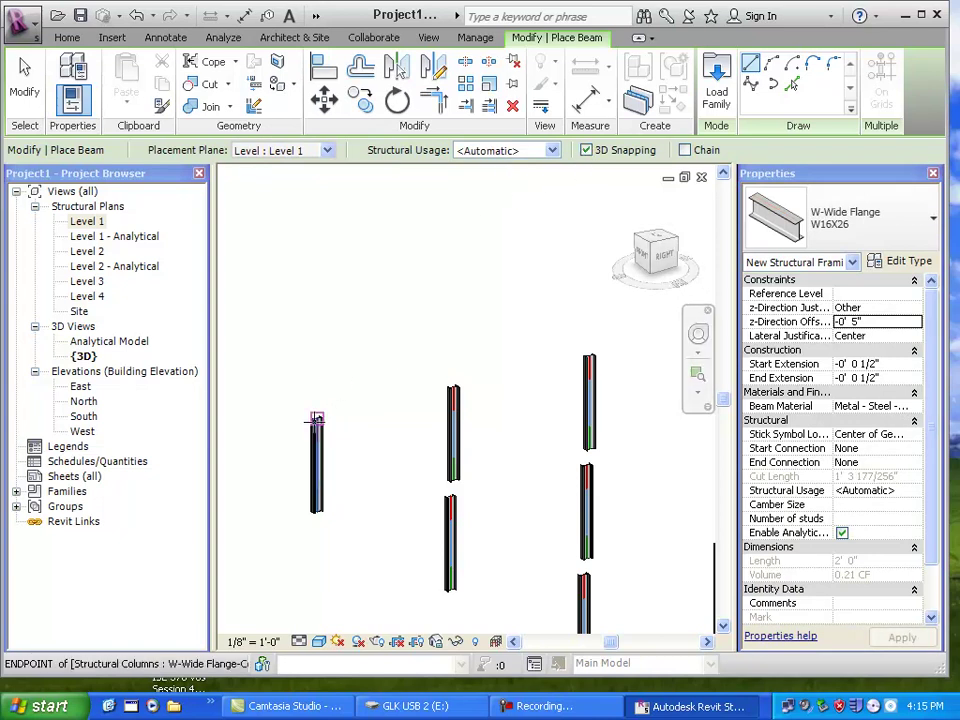
click(316, 418)
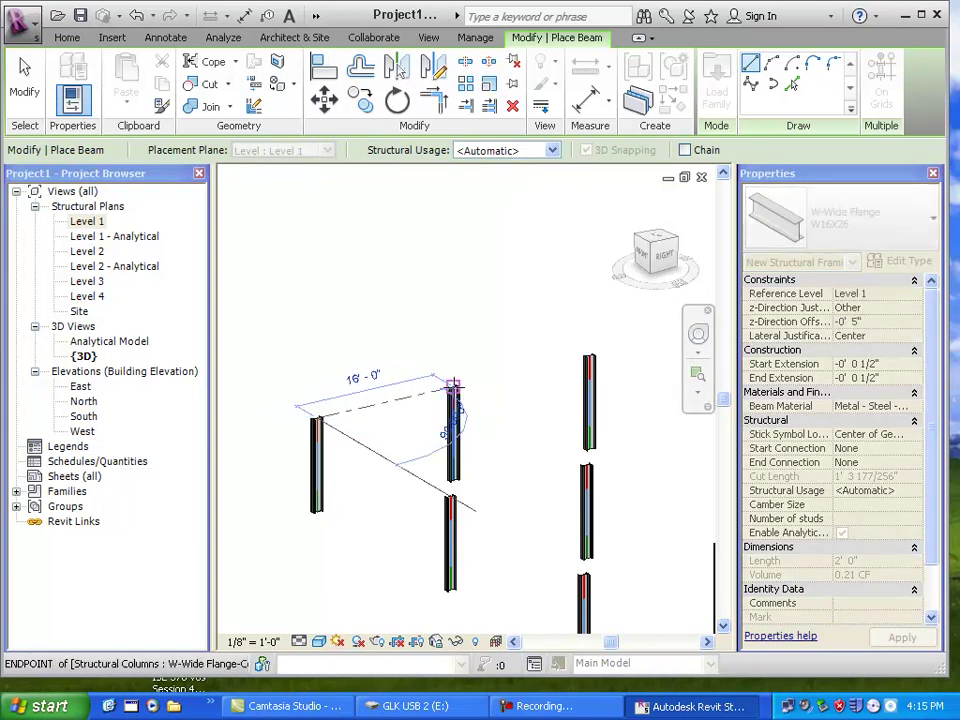
click(453, 386)
scroll(418, 476, up, 4)
scroll(406, 466, down, 4)
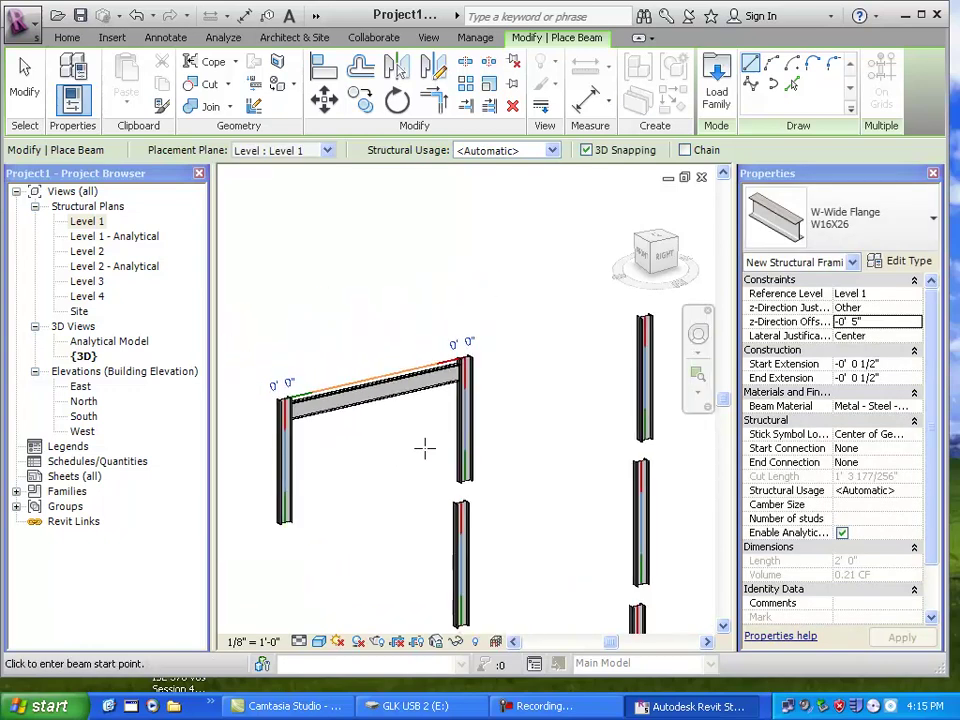
Place W16X26 beams from the middle back column to the far back column and from the first corner column to its front neighbour.
click(465, 358)
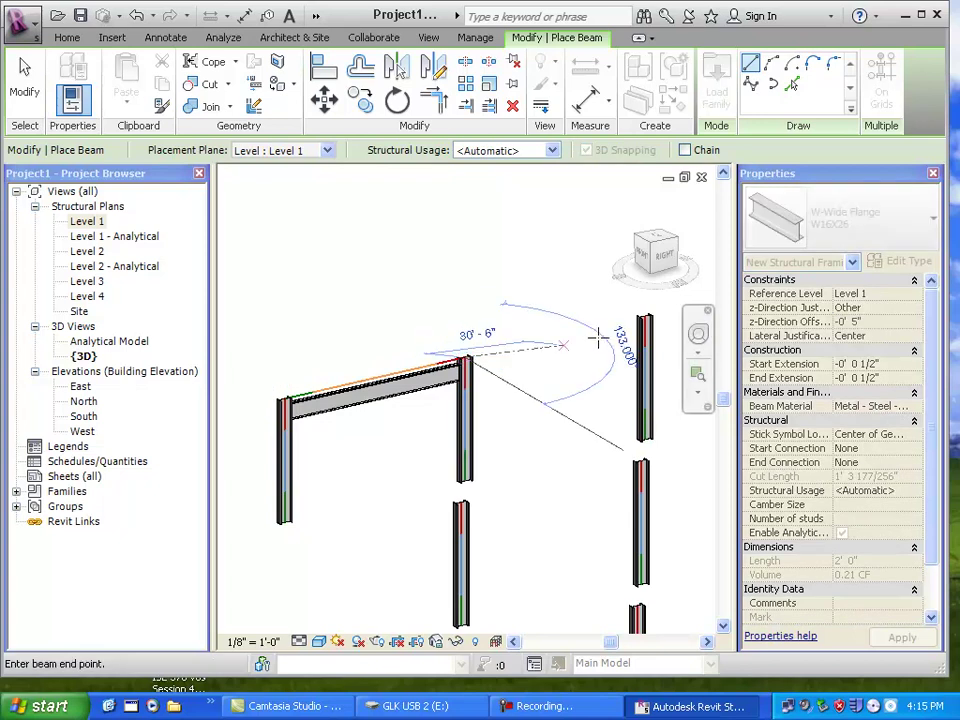
click(645, 318)
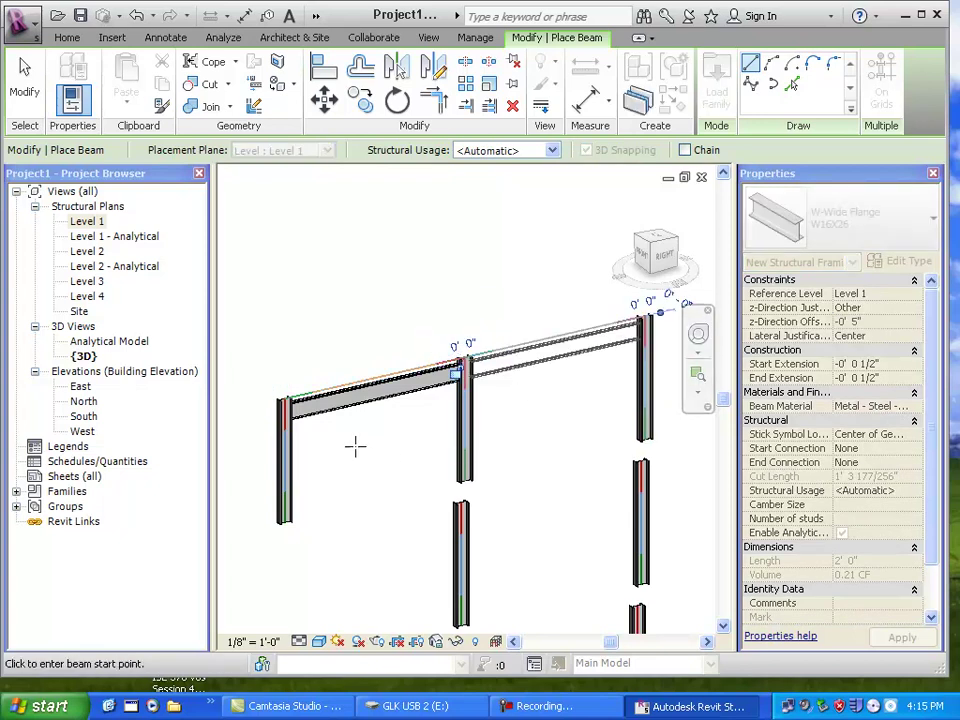
click(285, 395)
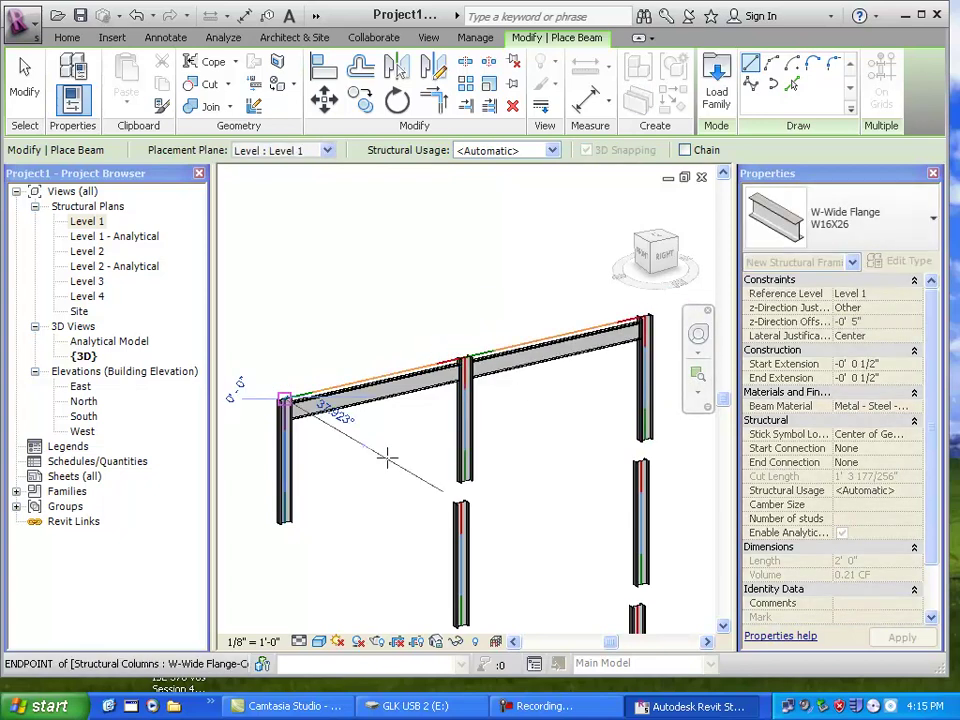
click(466, 503)
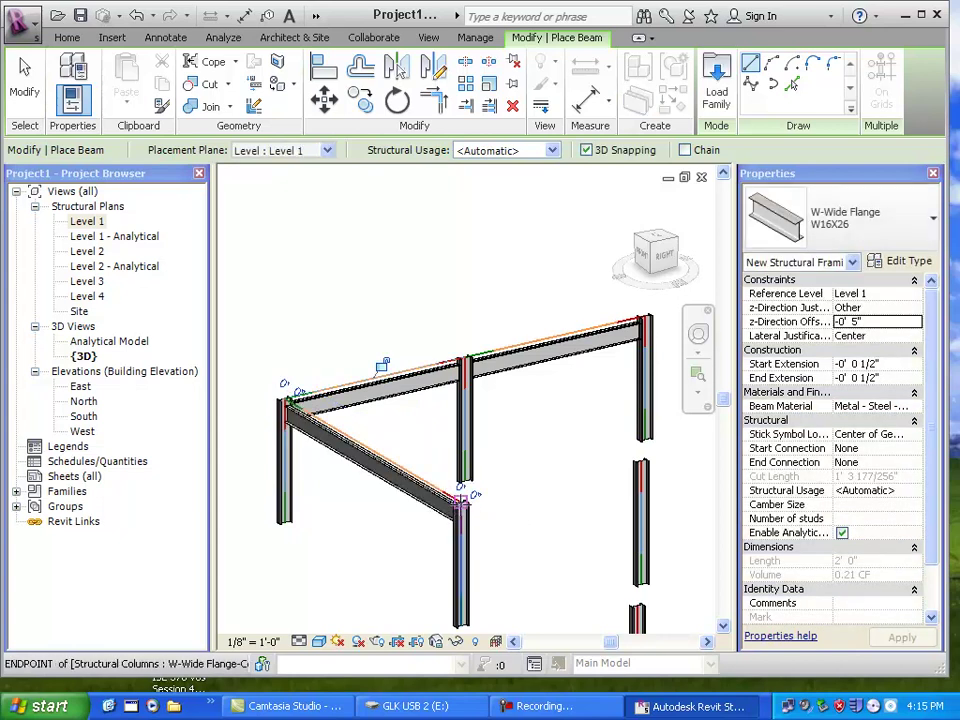
Place W16X26 beams along the front of the first bay and from the middle back column top to the middle front column top.
click(462, 502)
click(640, 465)
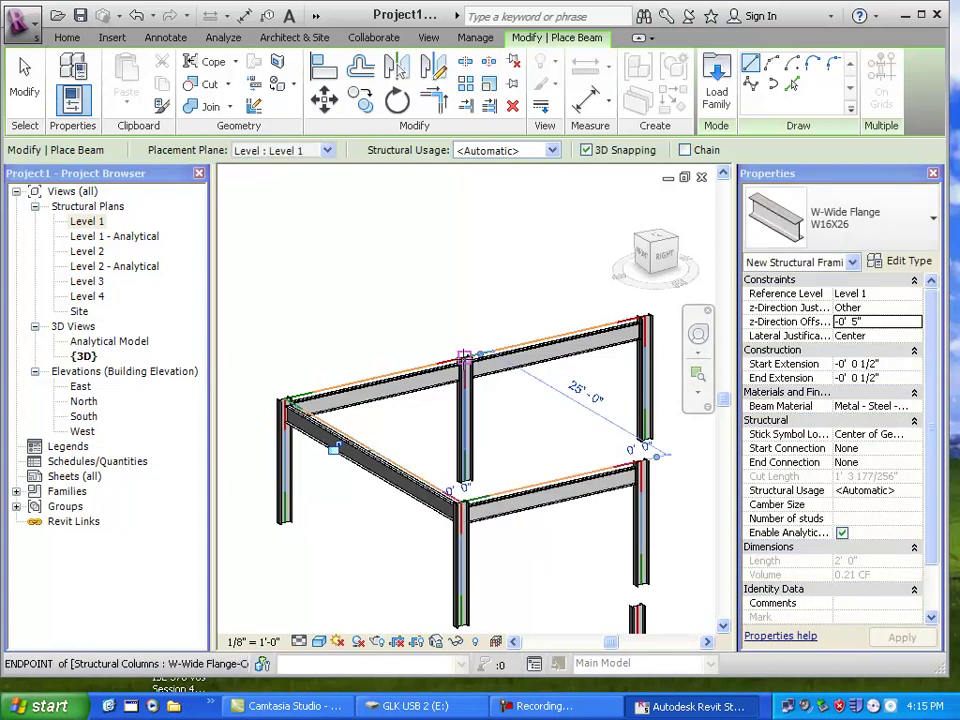
click(464, 356)
click(640, 460)
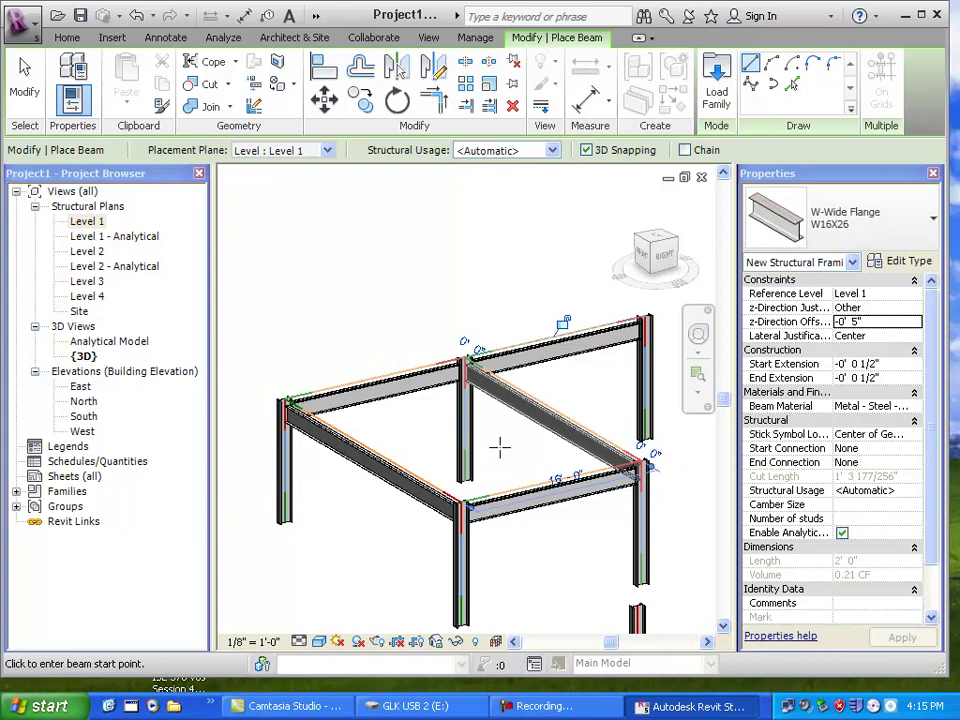
Place a W16X26 beam along the front of the second bay, between the tops of its two front columns.
scroll(500, 447, down, 2)
middle_drag(464, 442, 395, 420)
scroll(510, 466, up, 2)
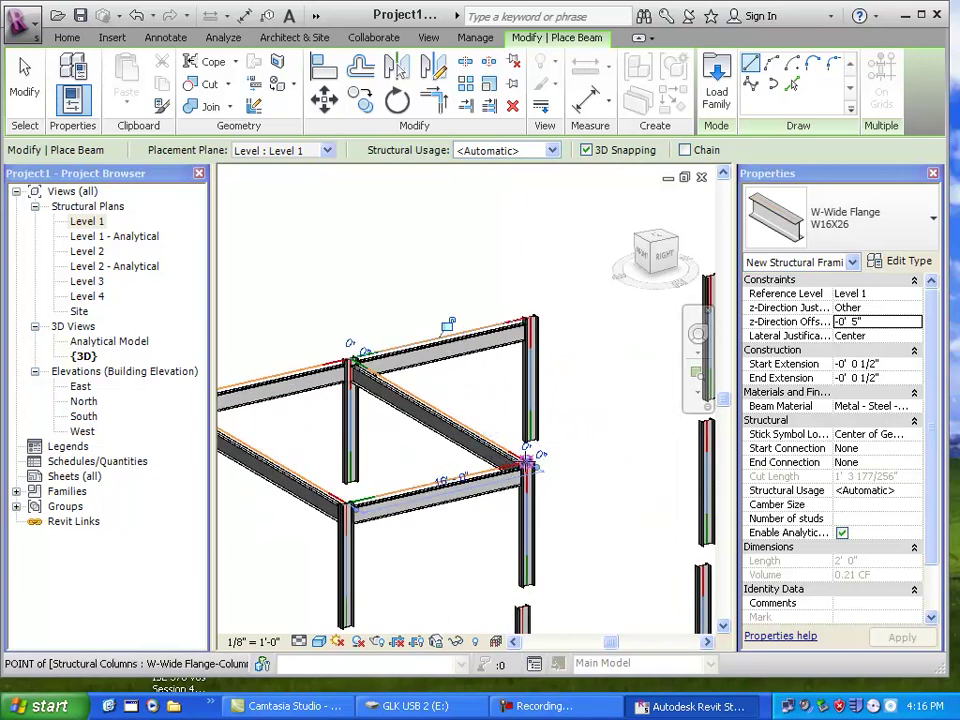
click(527, 462)
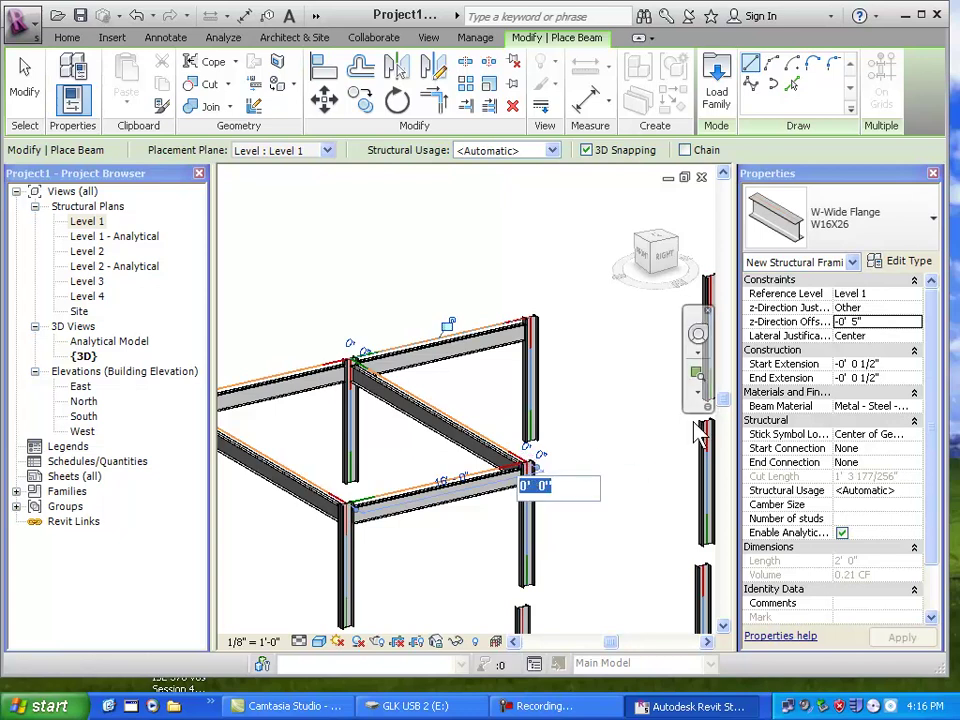
click(25, 80)
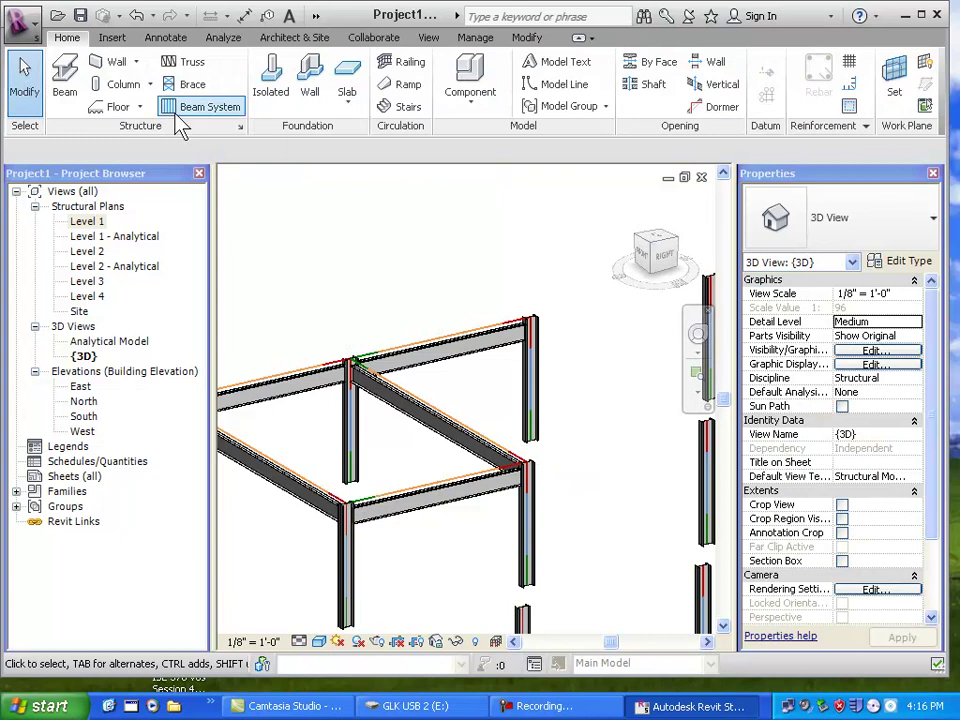
click(62, 70)
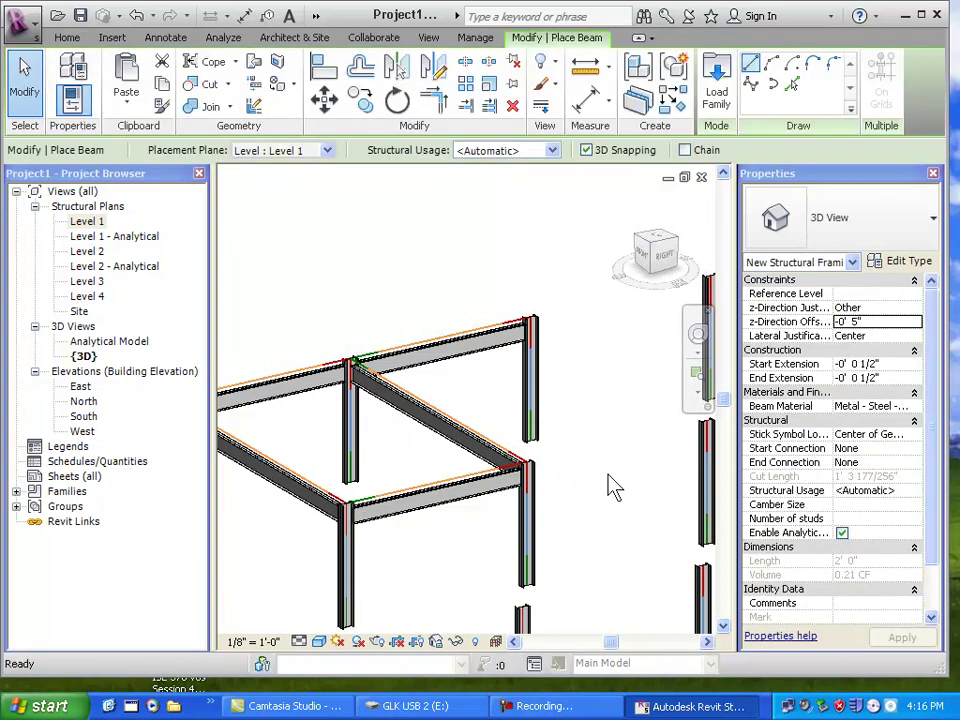
click(521, 458)
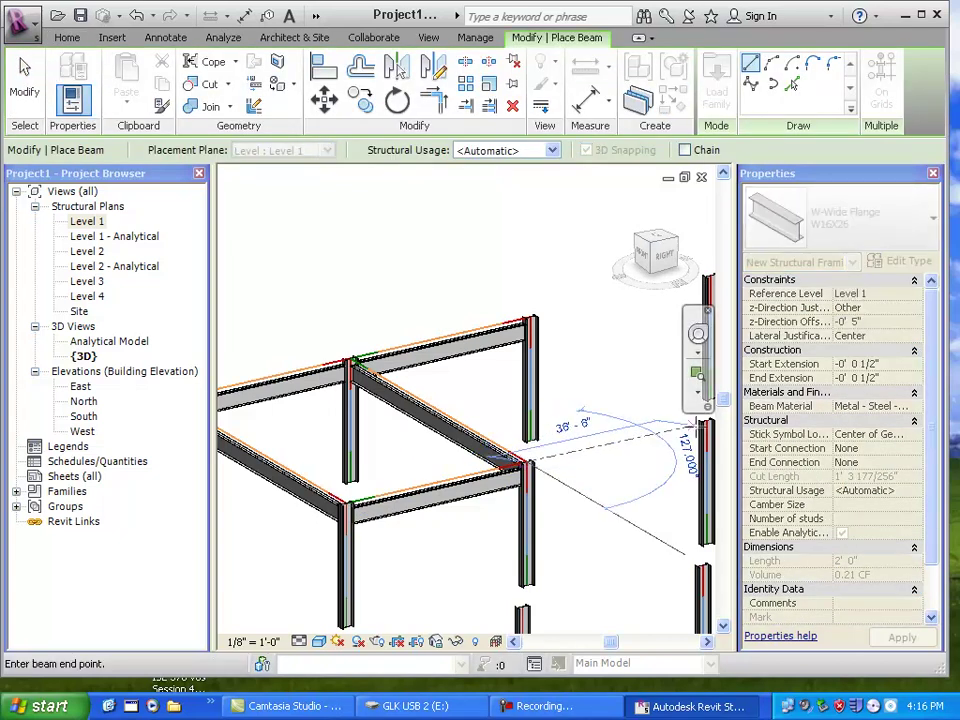
click(703, 424)
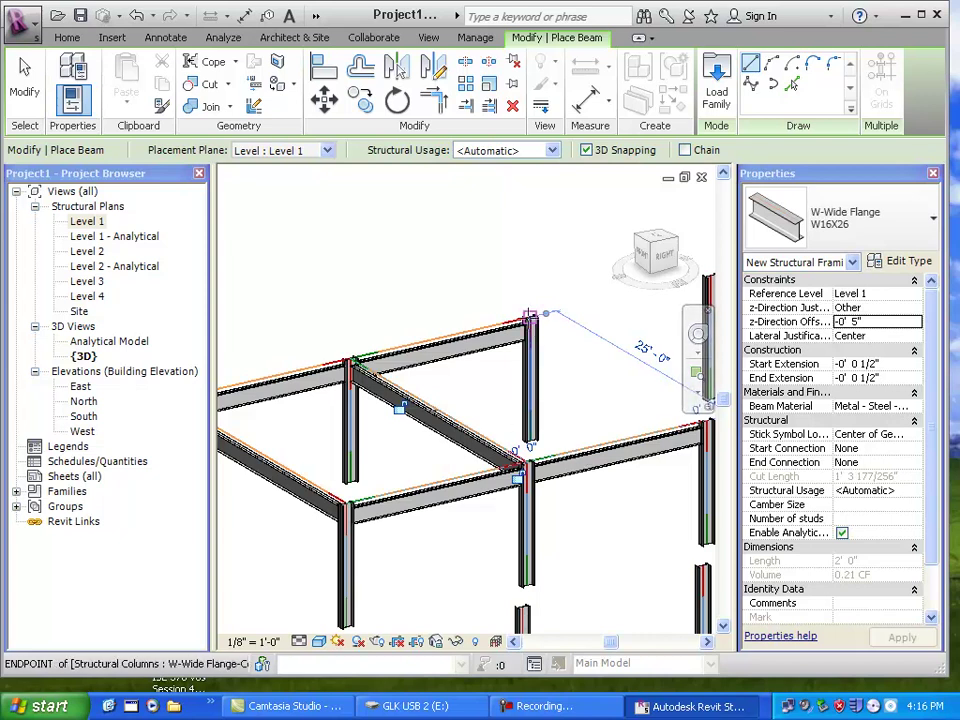
Close the second bay with a 25' W16X26 beam between its two end column tops and end beam placement.
click(530, 316)
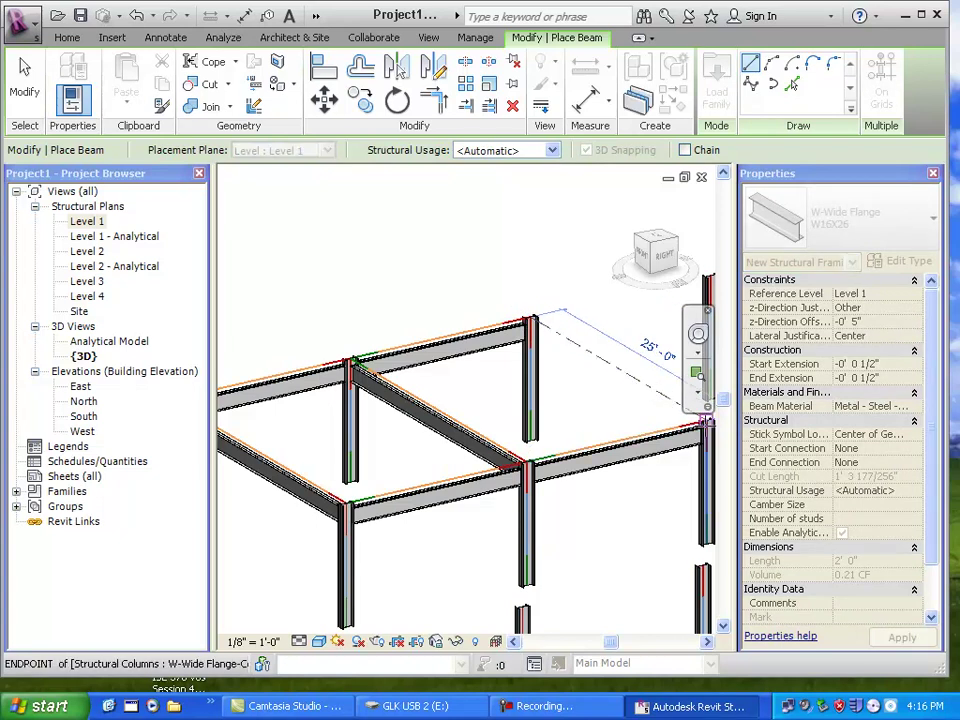
key(Escape)
click(24, 85)
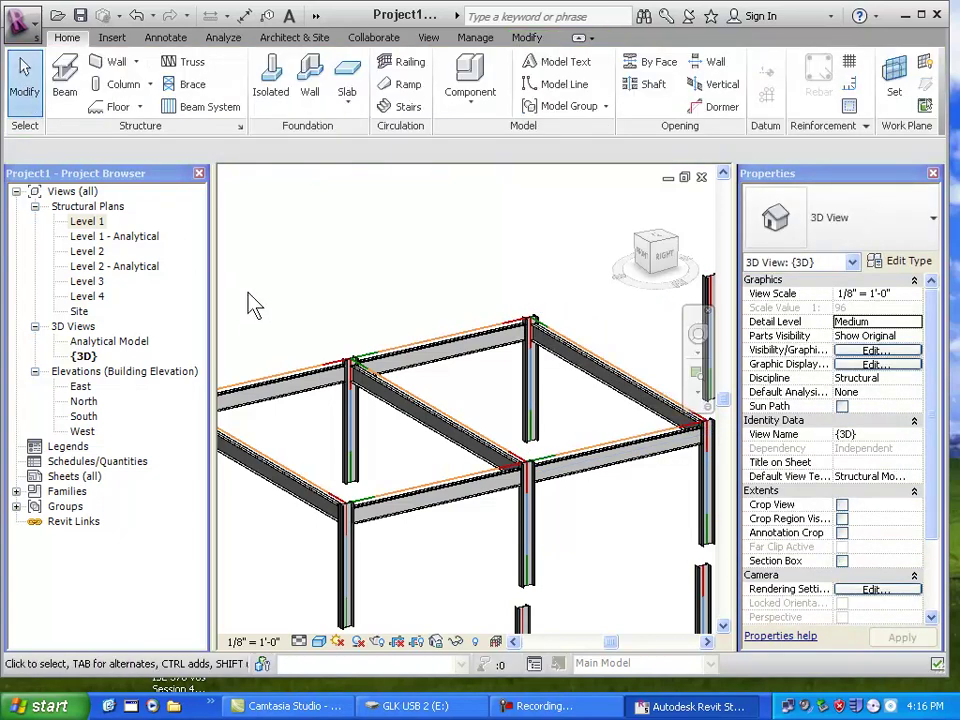
Start a beam system boundary sketch and set its Beam Type to W-Wide Flange : W12X26.
scroll(253, 305, down, 1)
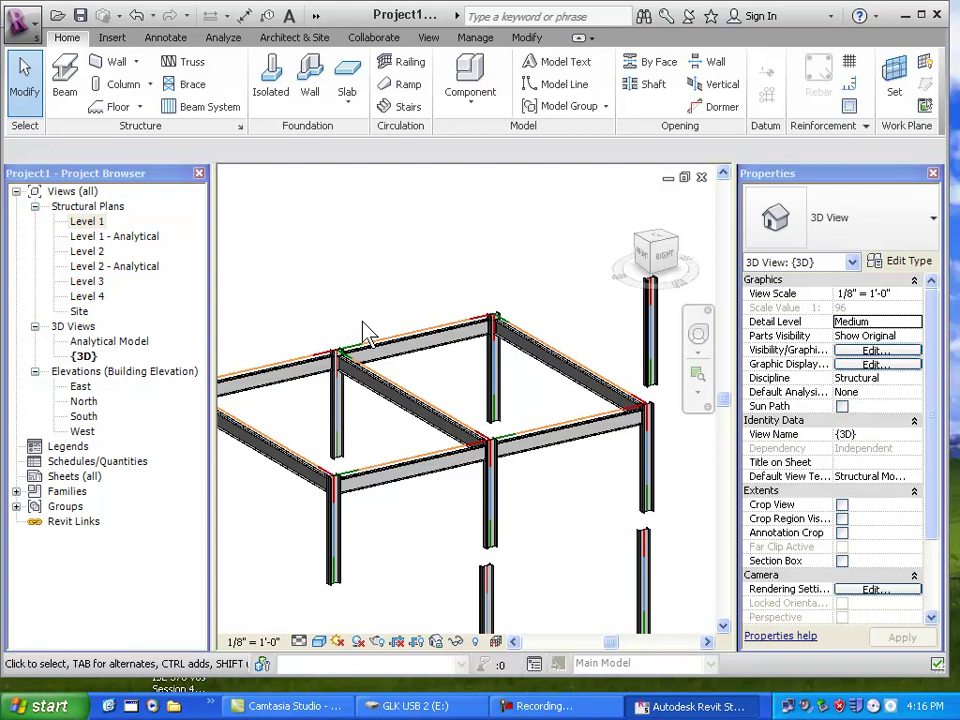
scroll(365, 333, down, 1)
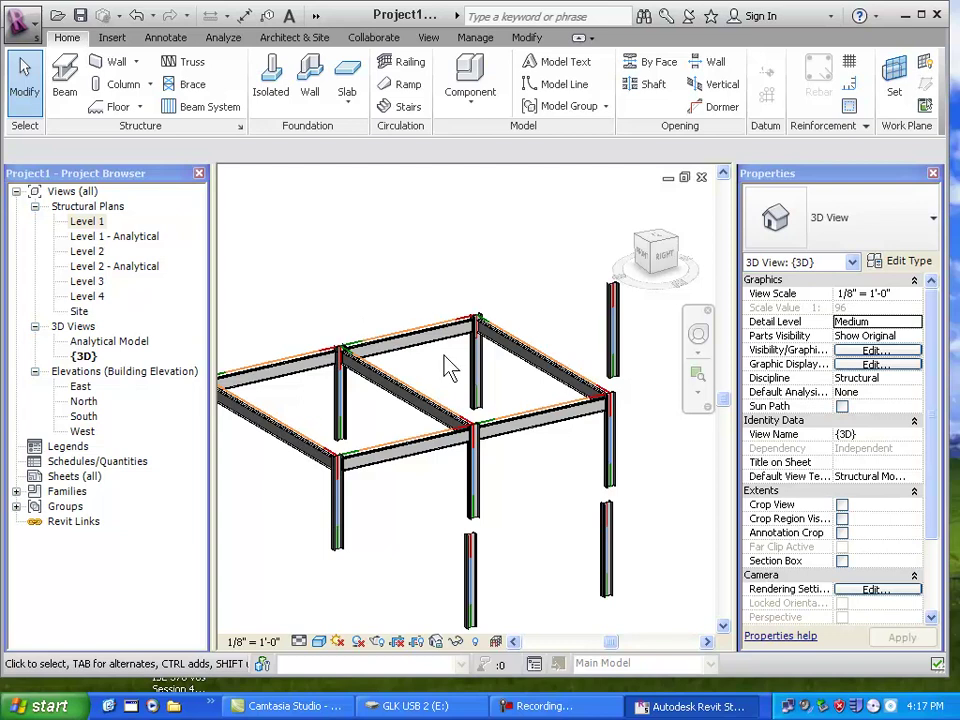
click(205, 108)
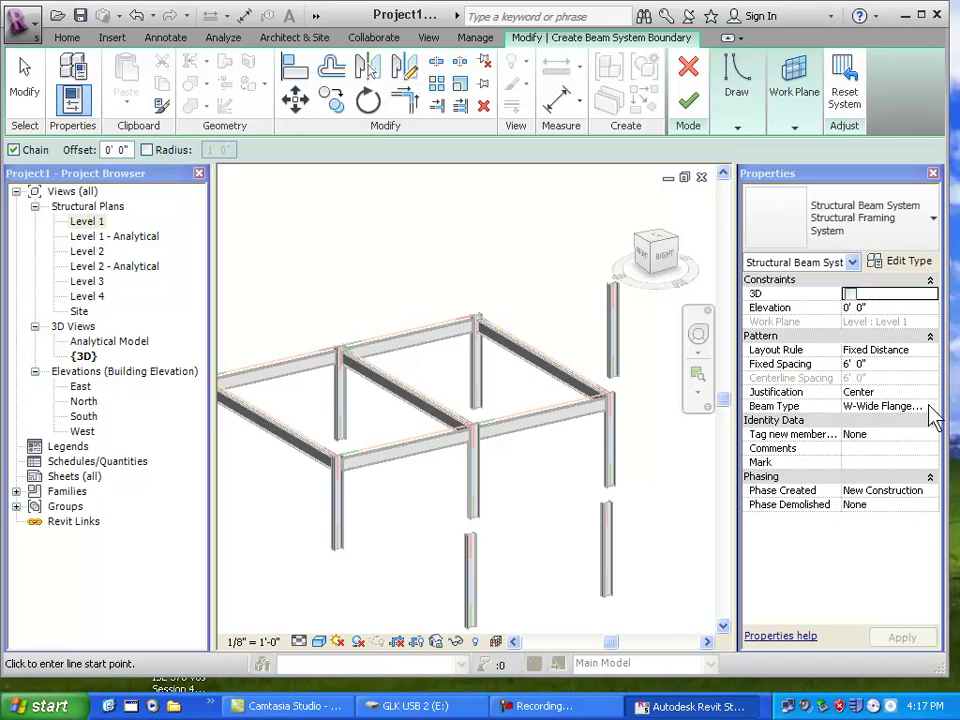
click(932, 409)
click(930, 406)
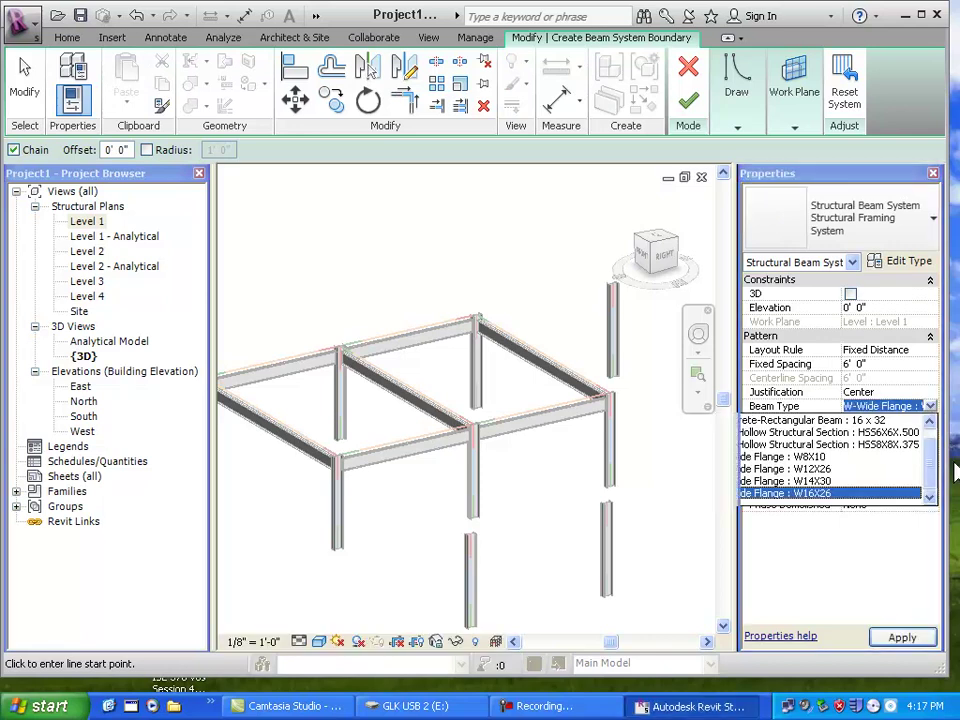
click(930, 407)
click(930, 407)
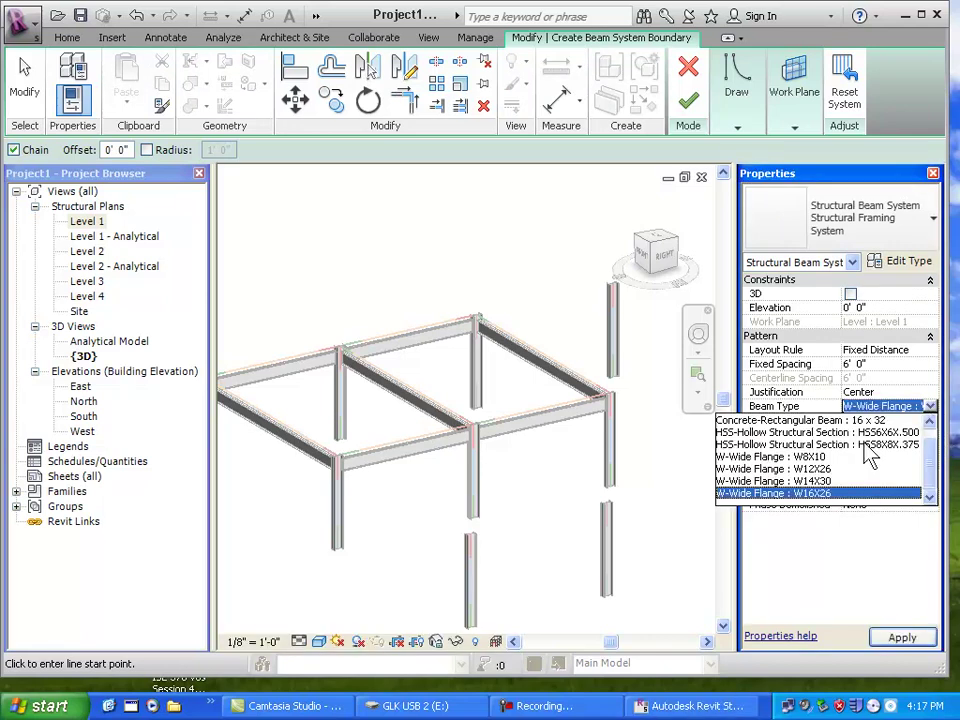
click(818, 468)
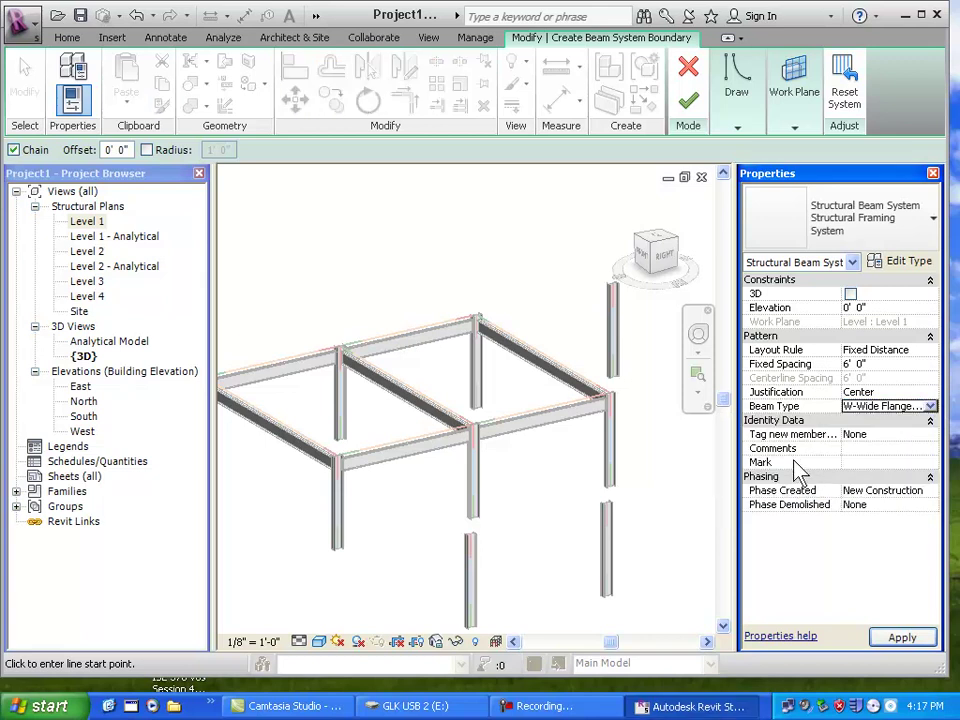
Set the beam system's Elevation to -5" to suit the tops of the surrounding W16X26 beams.
middle_drag(360, 478, 430, 462)
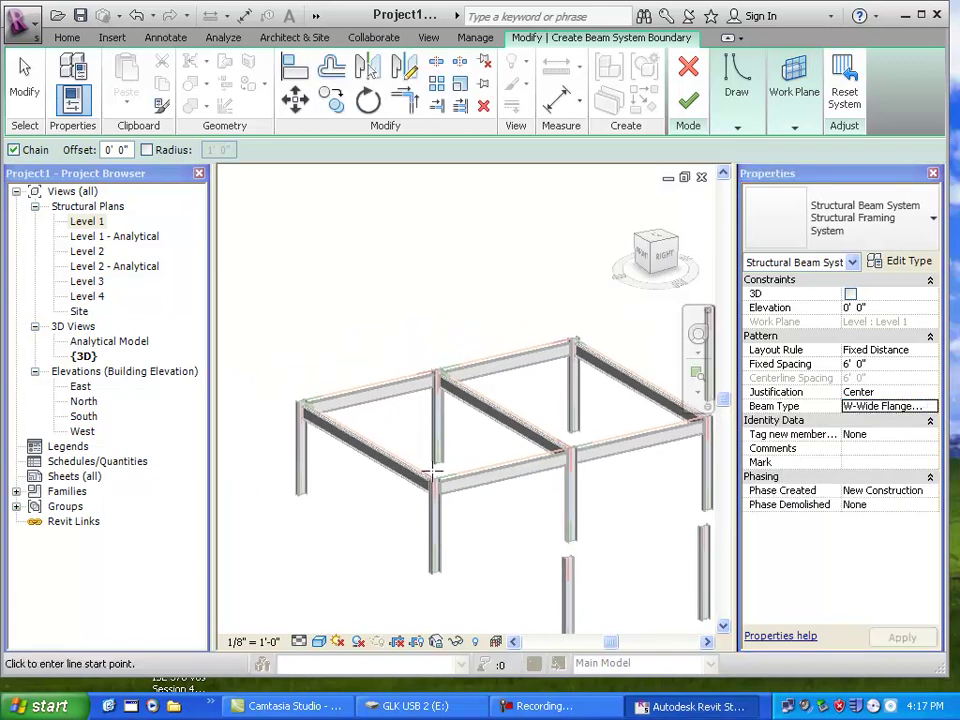
scroll(435, 467, up, 2)
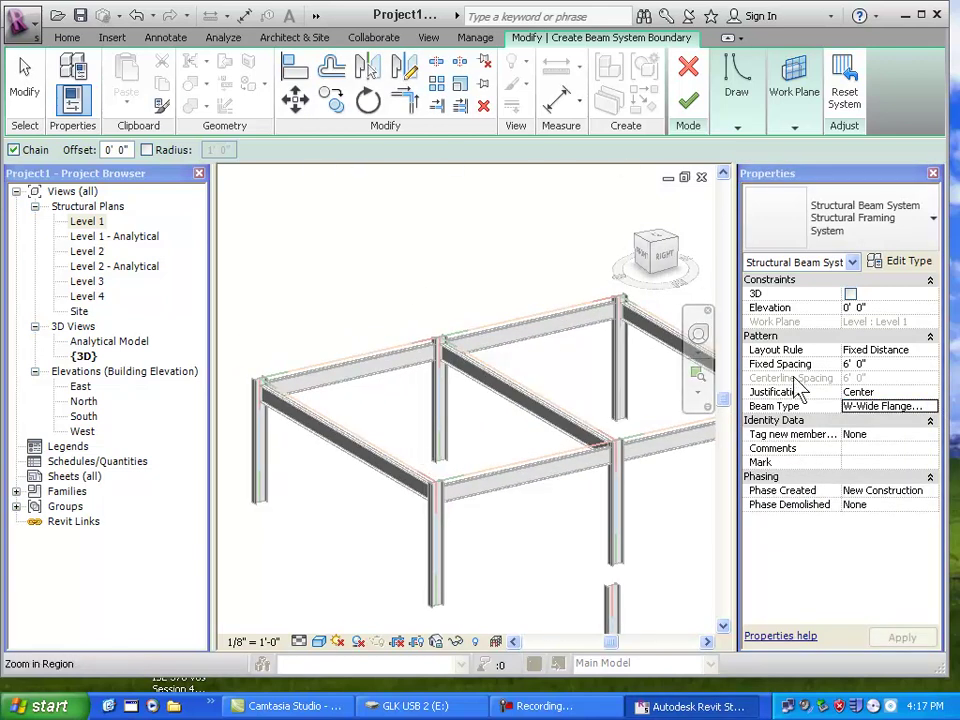
click(894, 307)
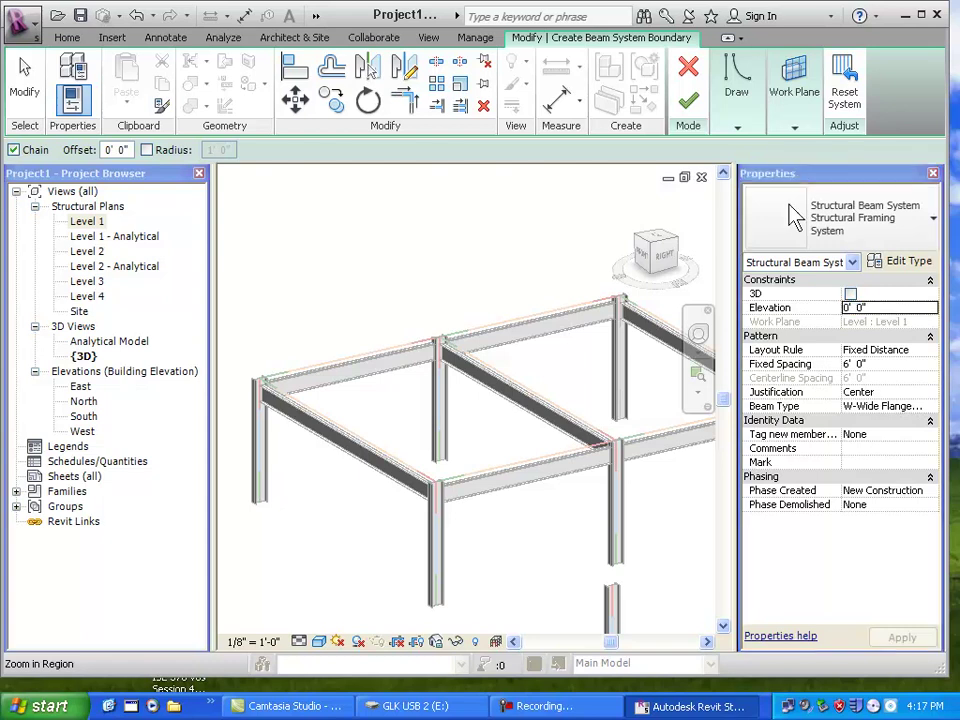
scroll(311, 386, up, 5)
scroll(444, 403, down, 3)
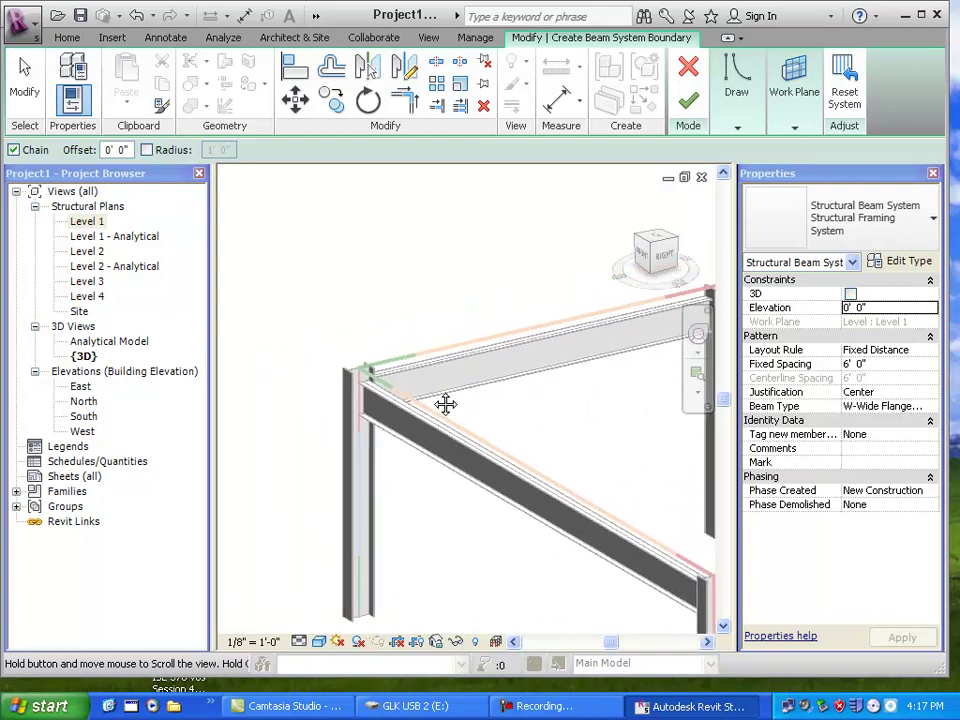
scroll(356, 388, up, 6)
scroll(367, 393, down, 2)
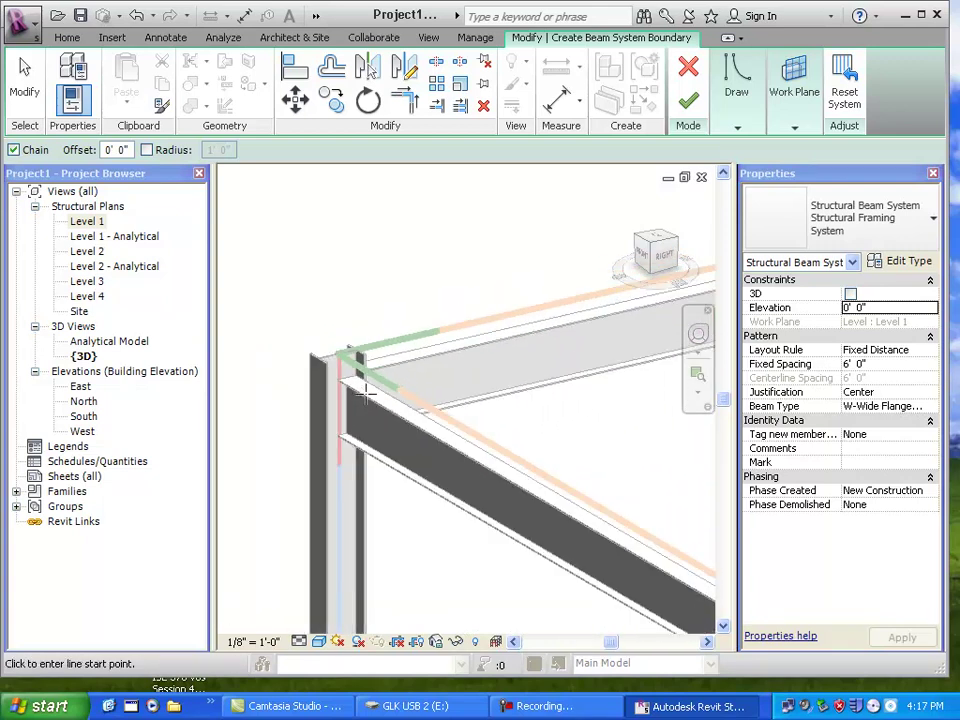
scroll(370, 378, up, 3)
scroll(370, 378, down, 2)
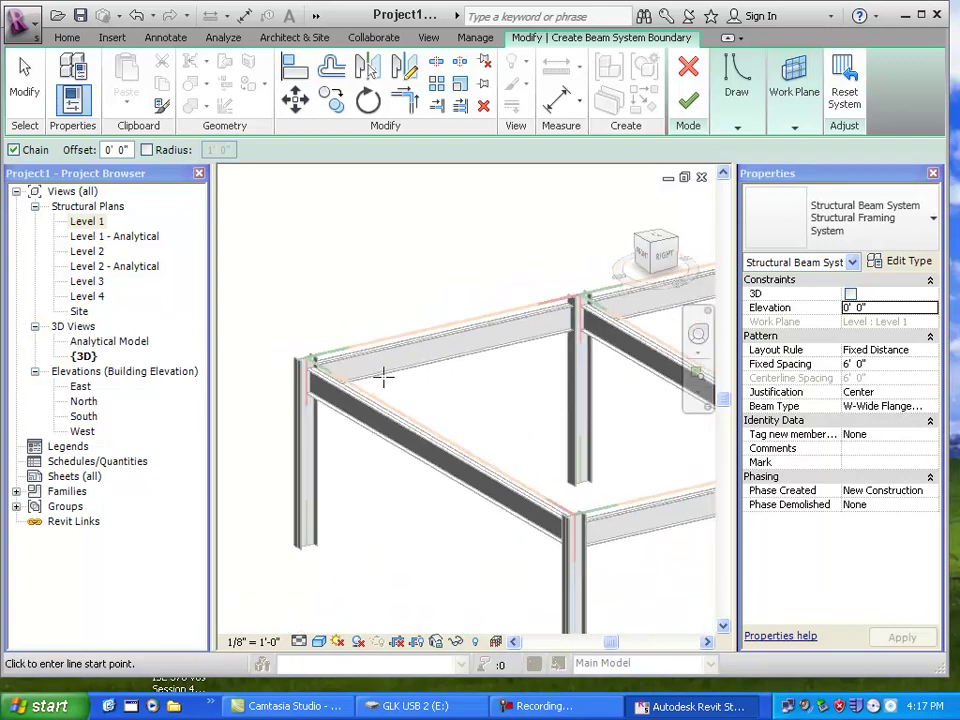
middle_drag(489, 386, 437, 379)
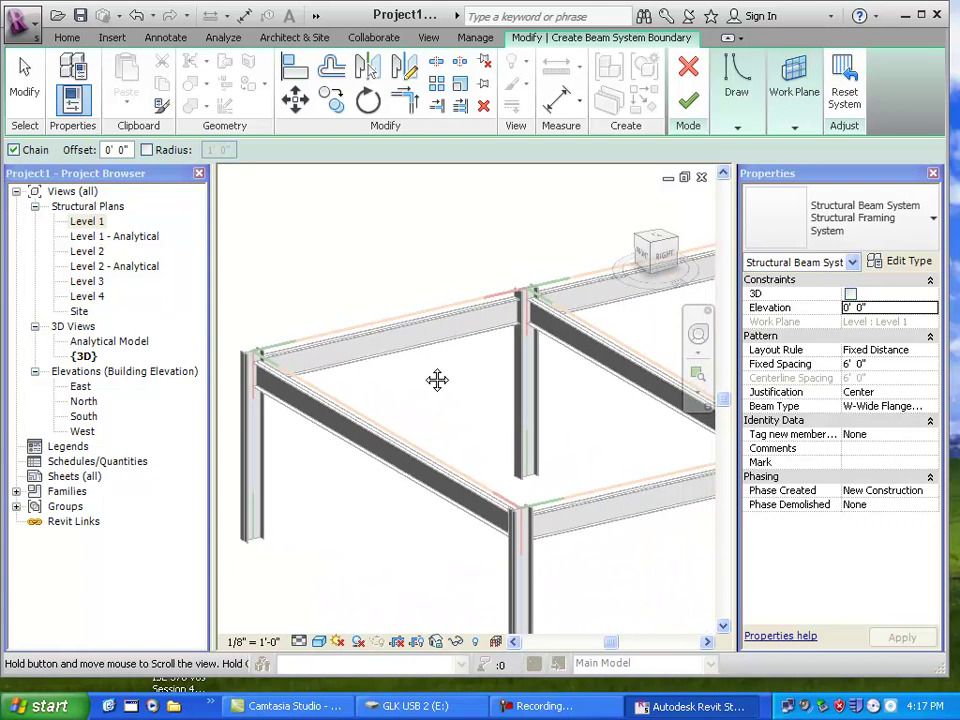
click(913, 307)
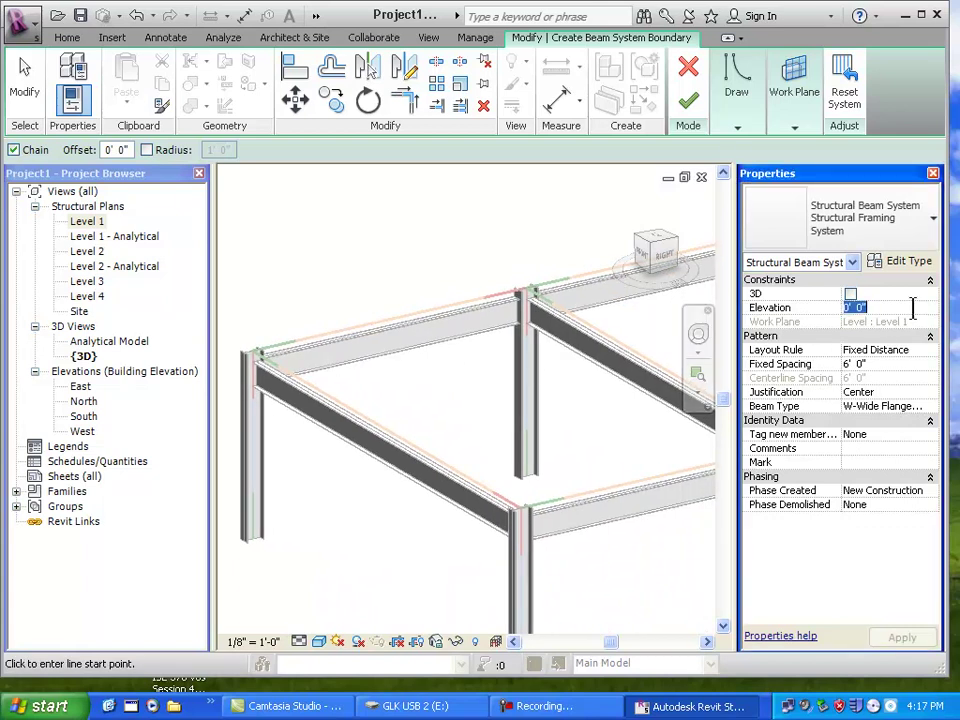
text(-5)
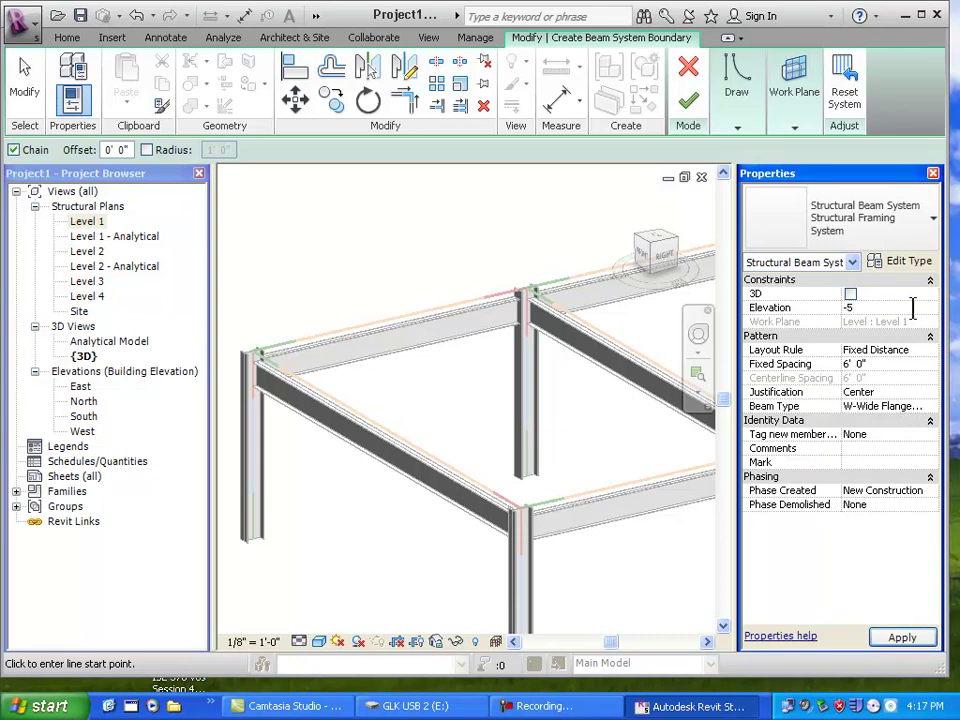
key(Tab)
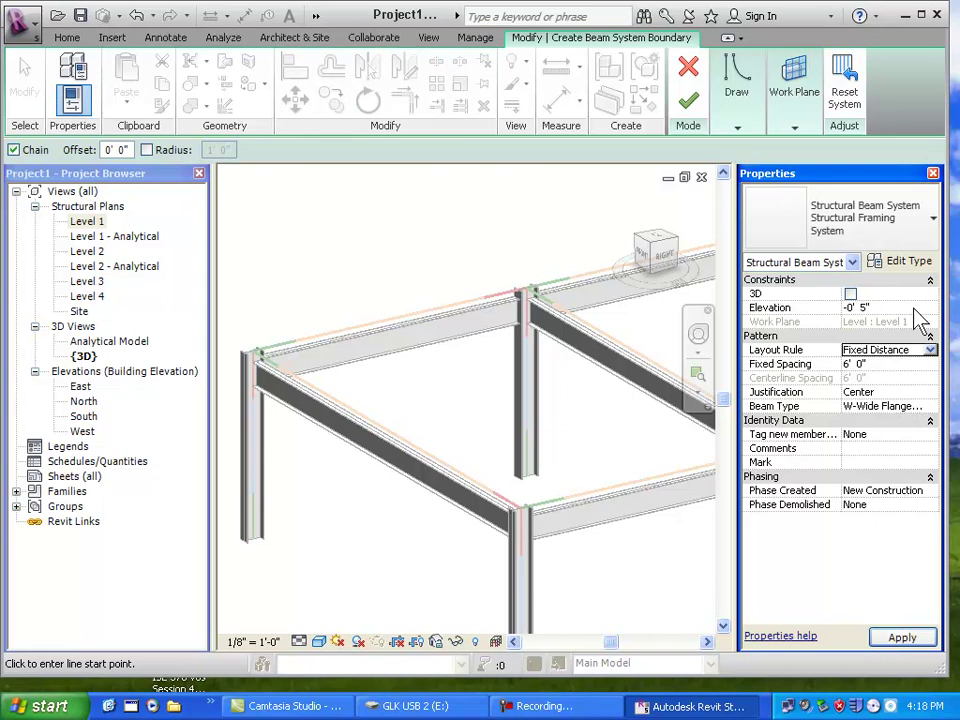
Use Pick Supports to create the beam system's boundary lines from the W16X26 beams around the first bay.
click(737, 95)
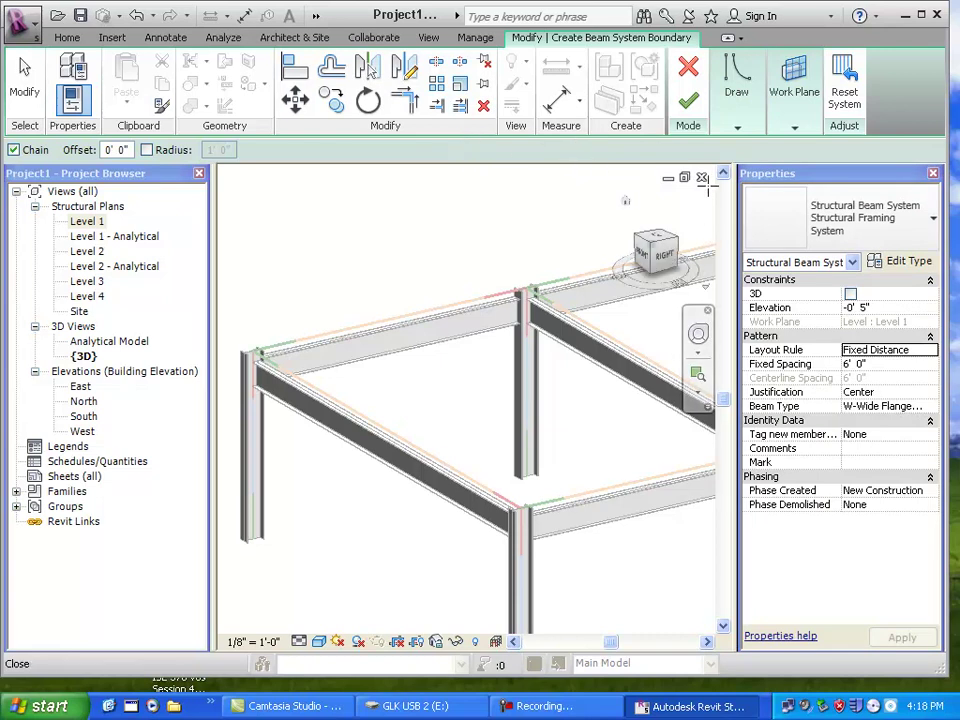
click(744, 128)
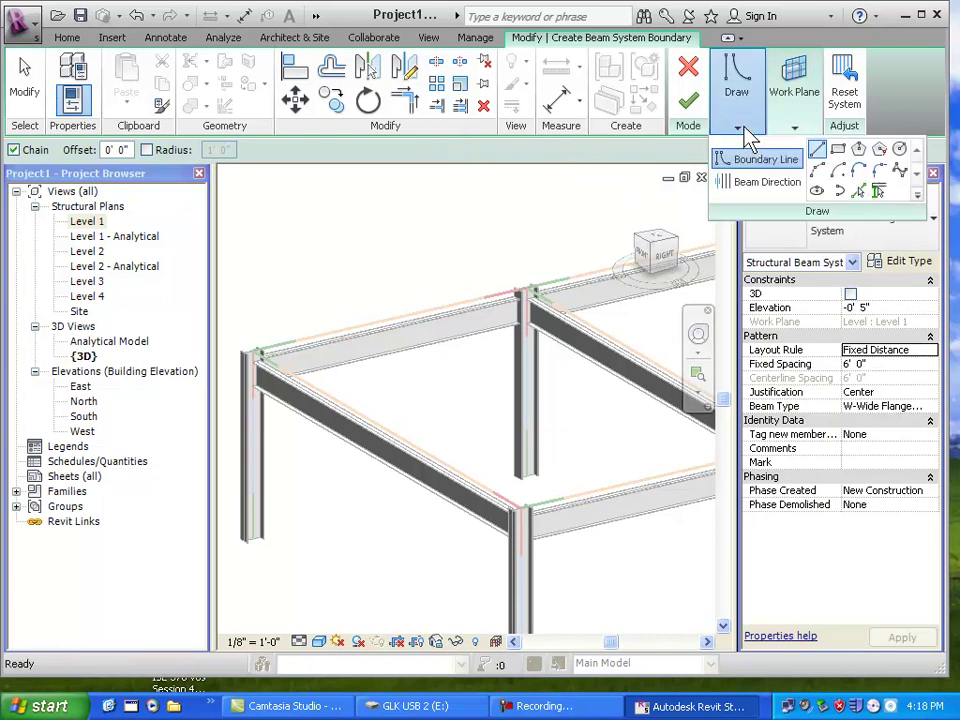
click(878, 194)
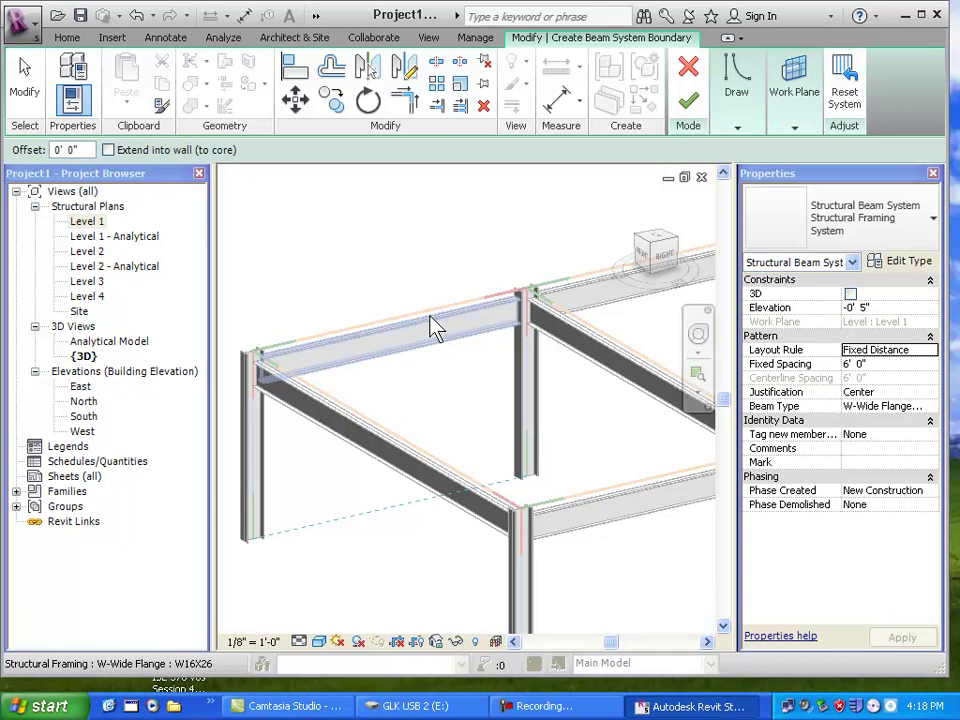
click(433, 327)
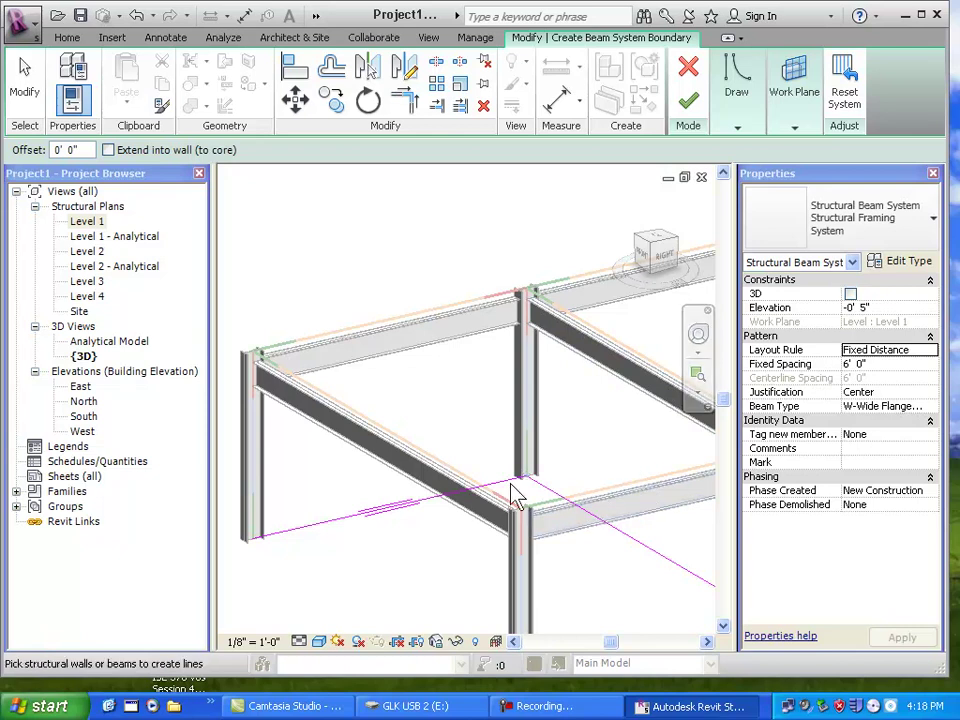
click(445, 492)
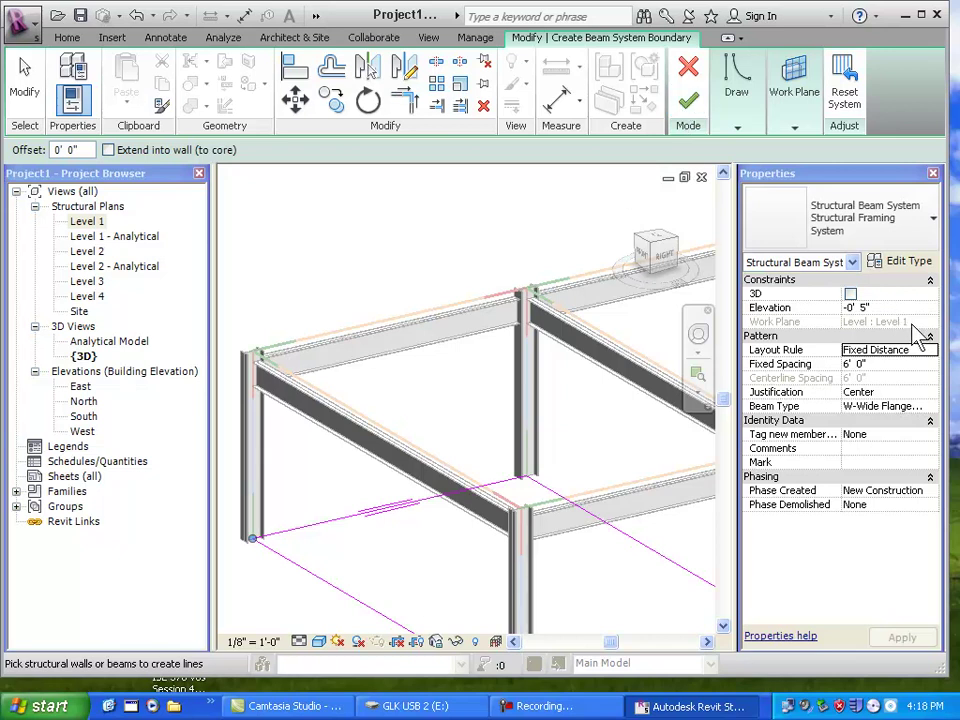
Discard the unfinished beam system sketch that lies on Level 1.
click(688, 66)
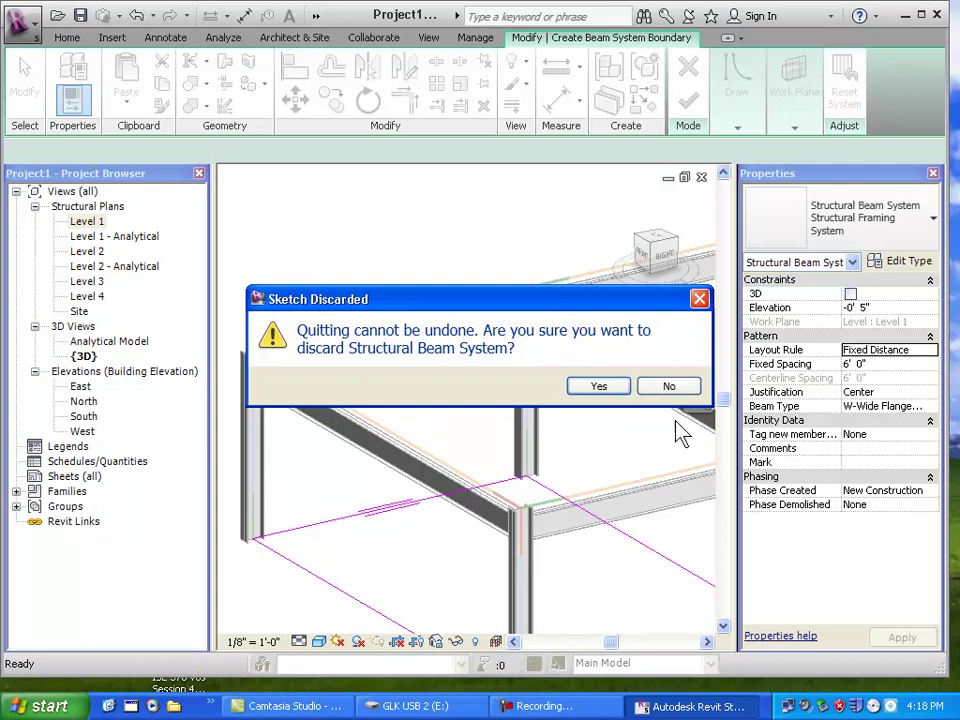
click(611, 386)
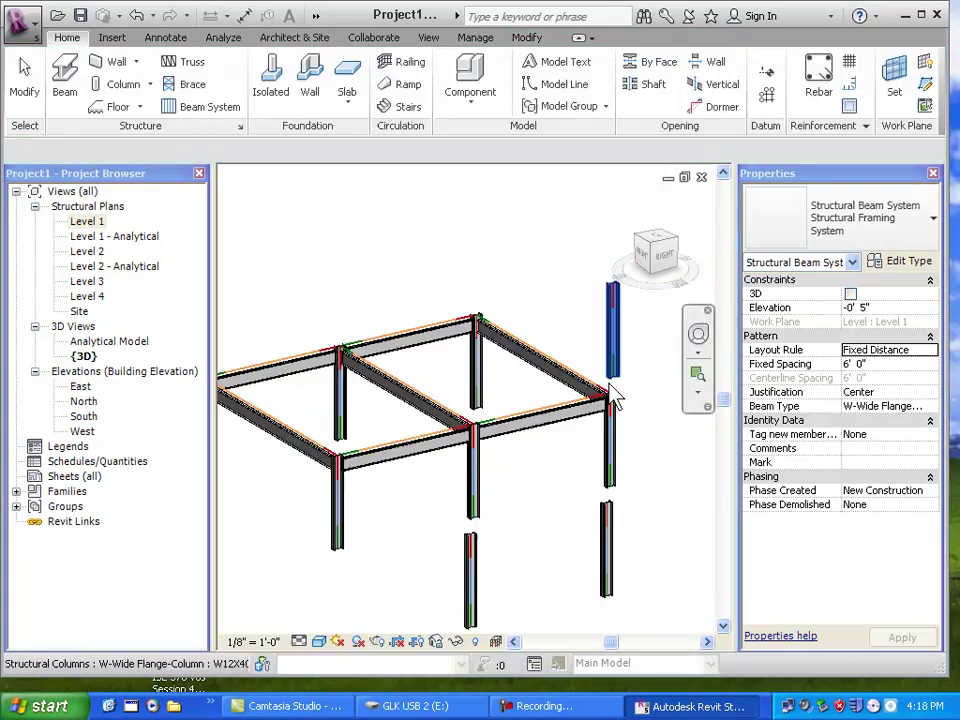
middle_drag(495, 422, 532, 447)
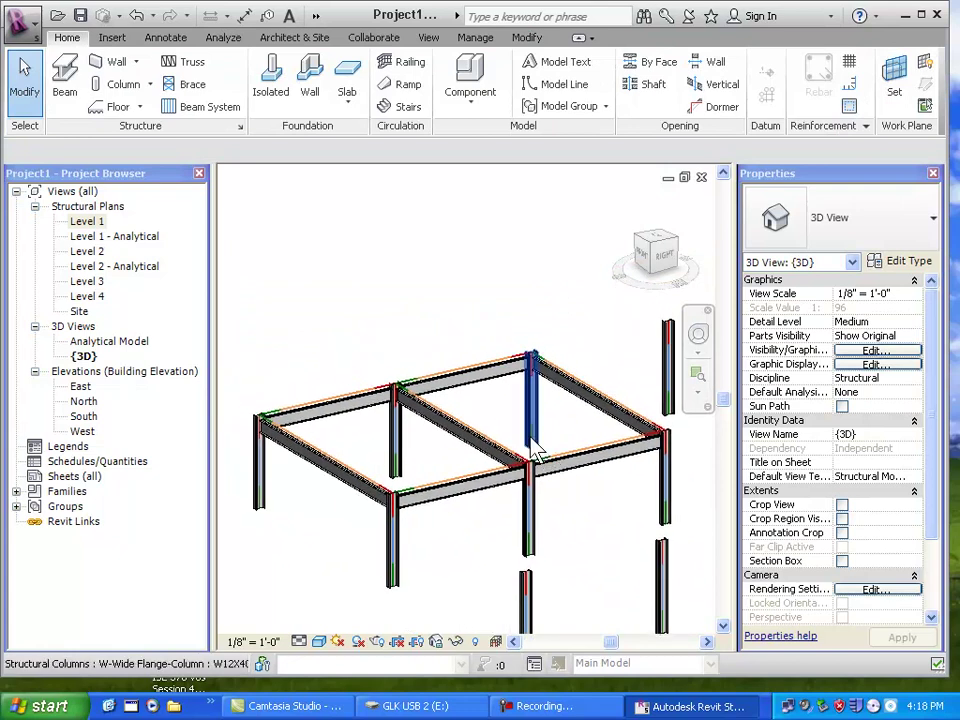
Set the work plane to Level : Level 2 and show it in the 3D view.
click(897, 82)
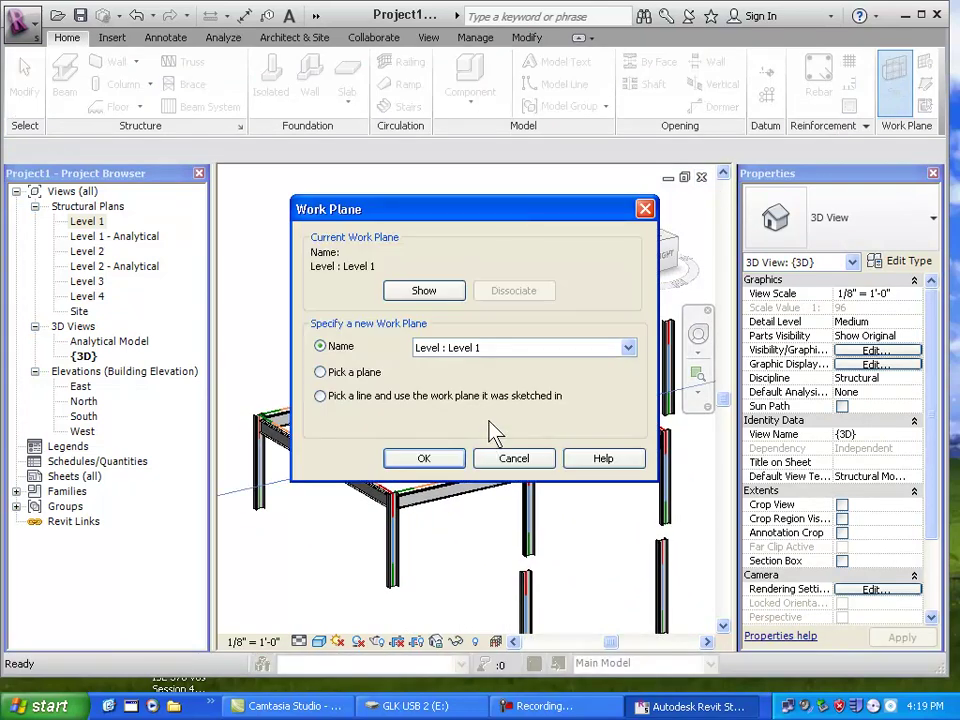
click(470, 348)
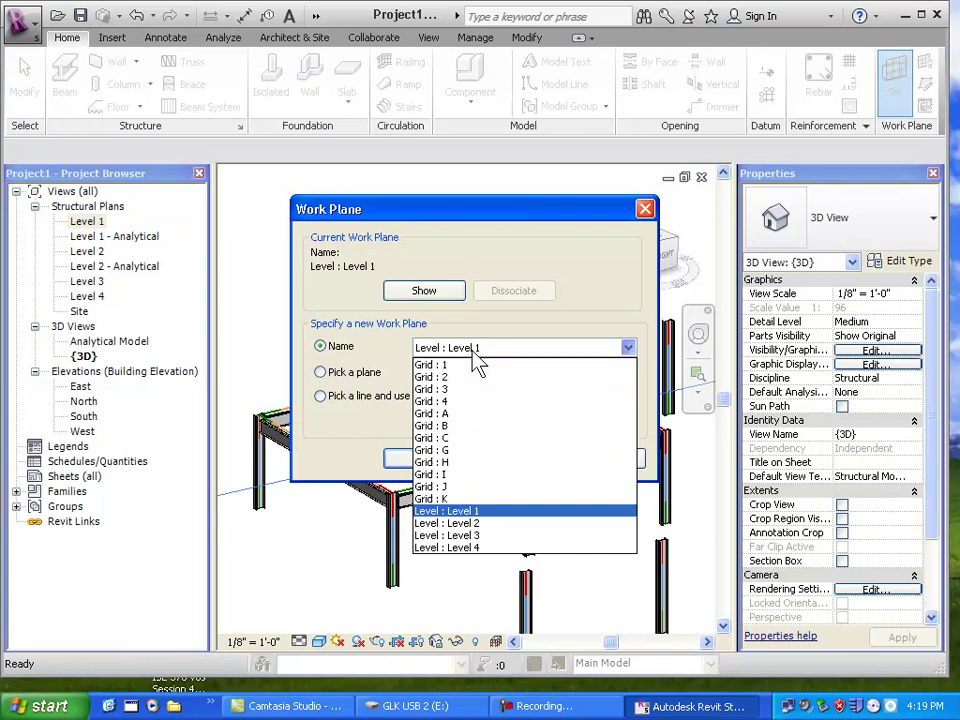
click(474, 523)
click(448, 462)
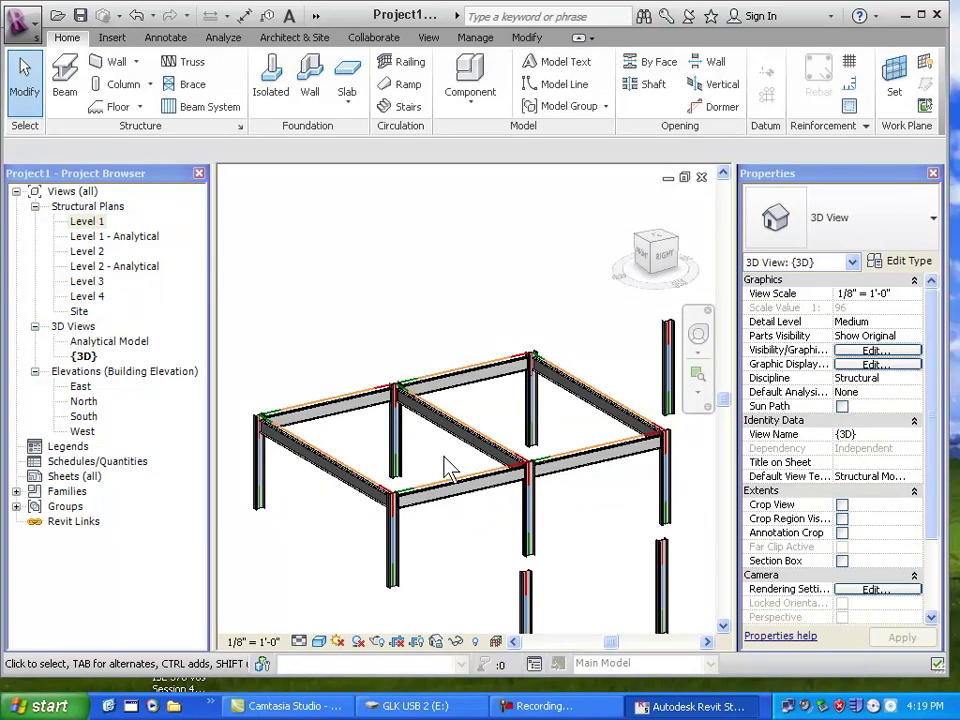
click(926, 63)
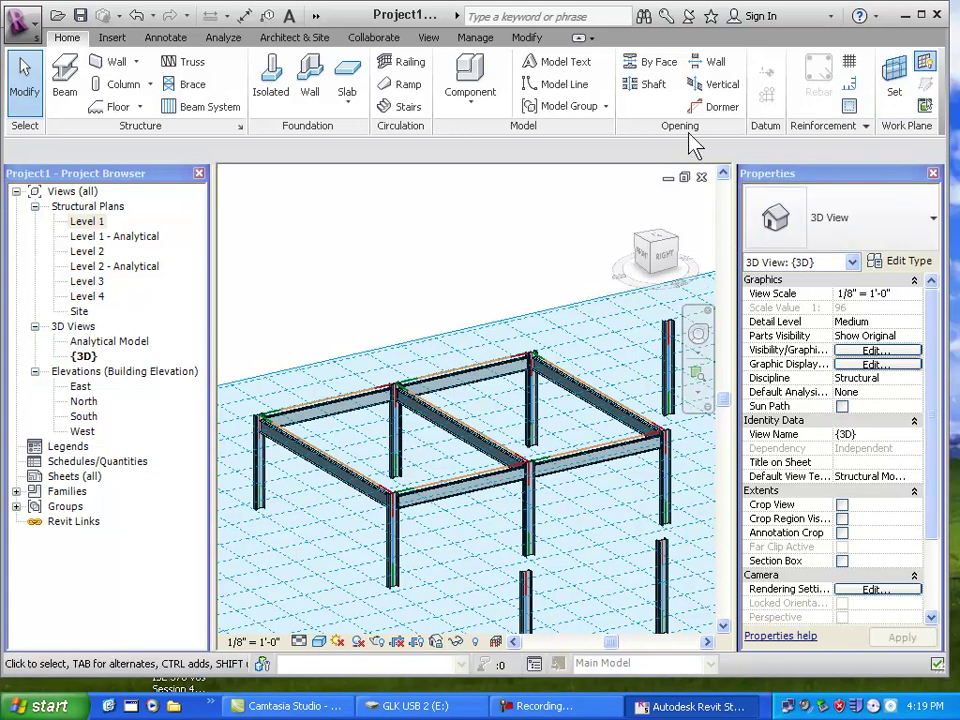
Start a new beam system boundary sketch on Level 2 and set its Elevation to -0' 5".
click(185, 107)
click(882, 308)
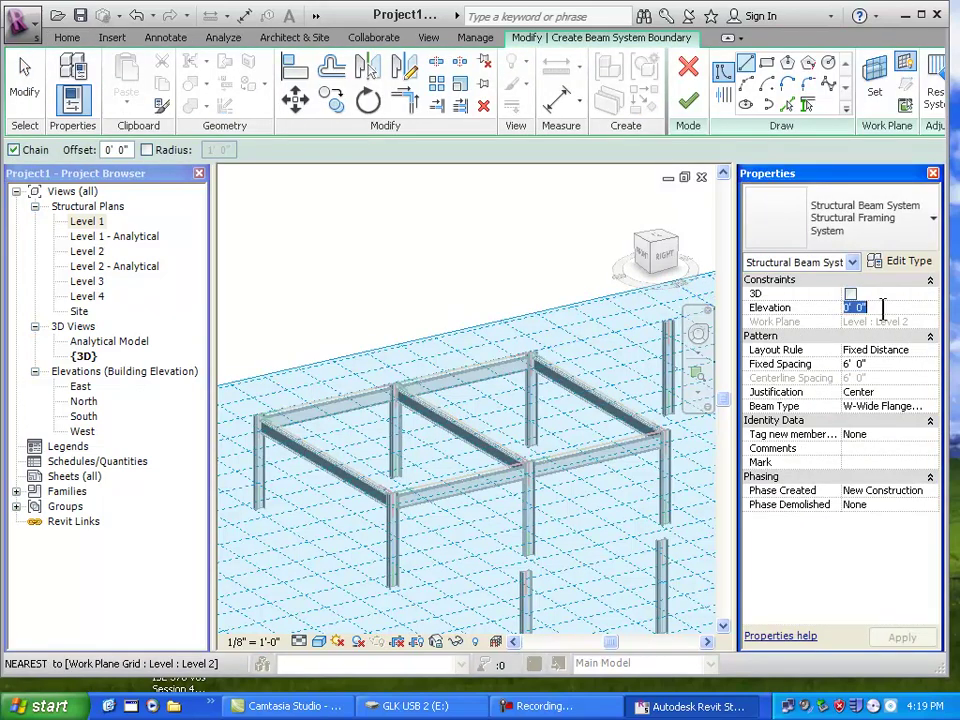
text(-5)
key(Tab)
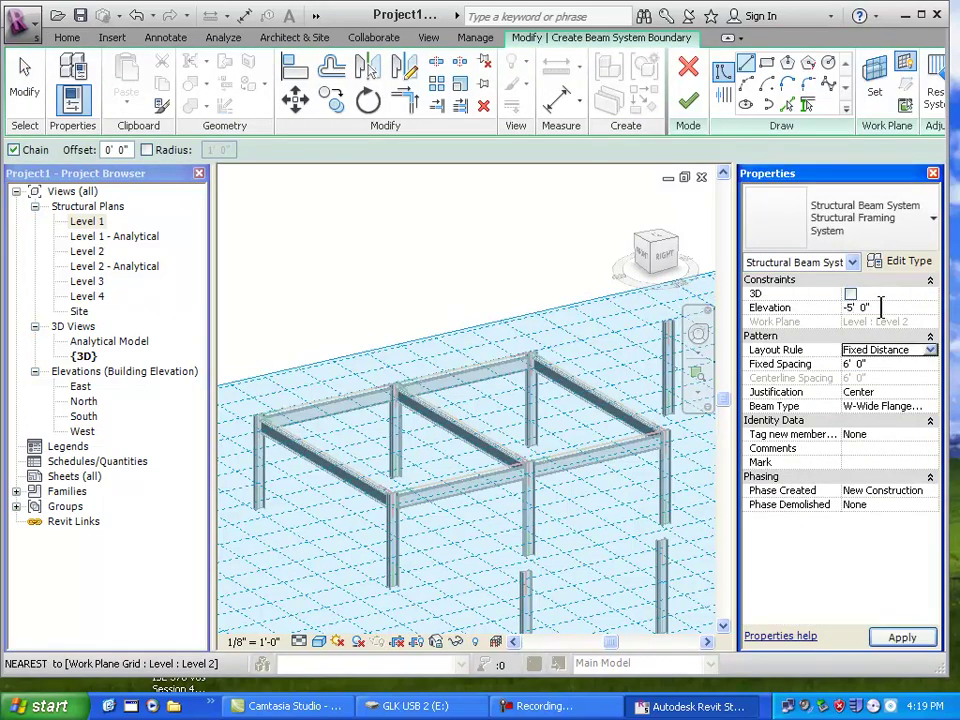
click(897, 307)
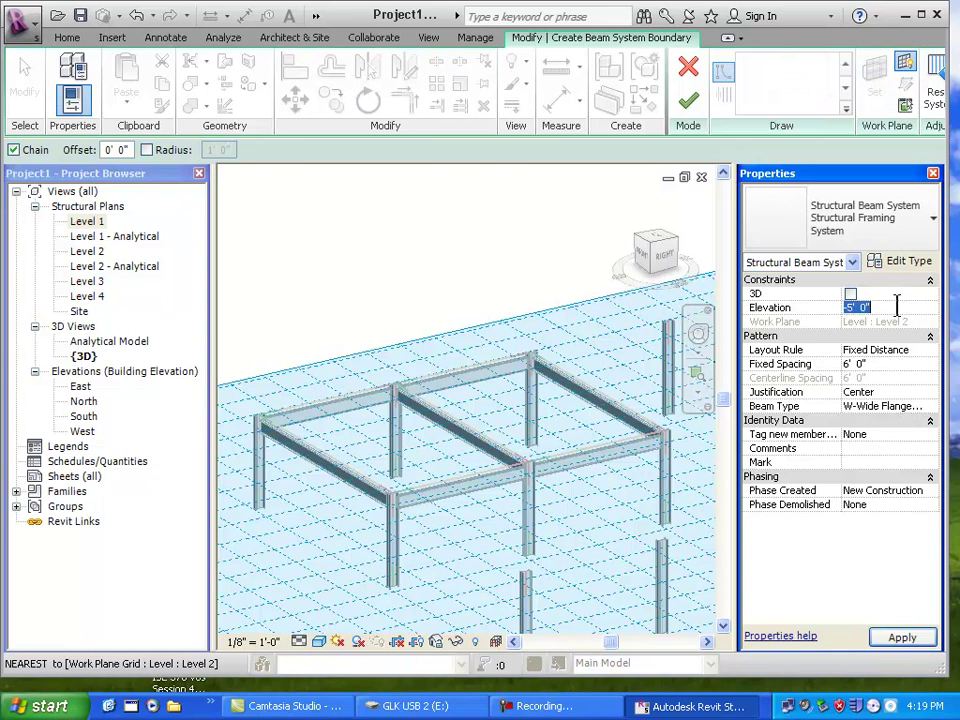
text(-0 5)
key(Tab)
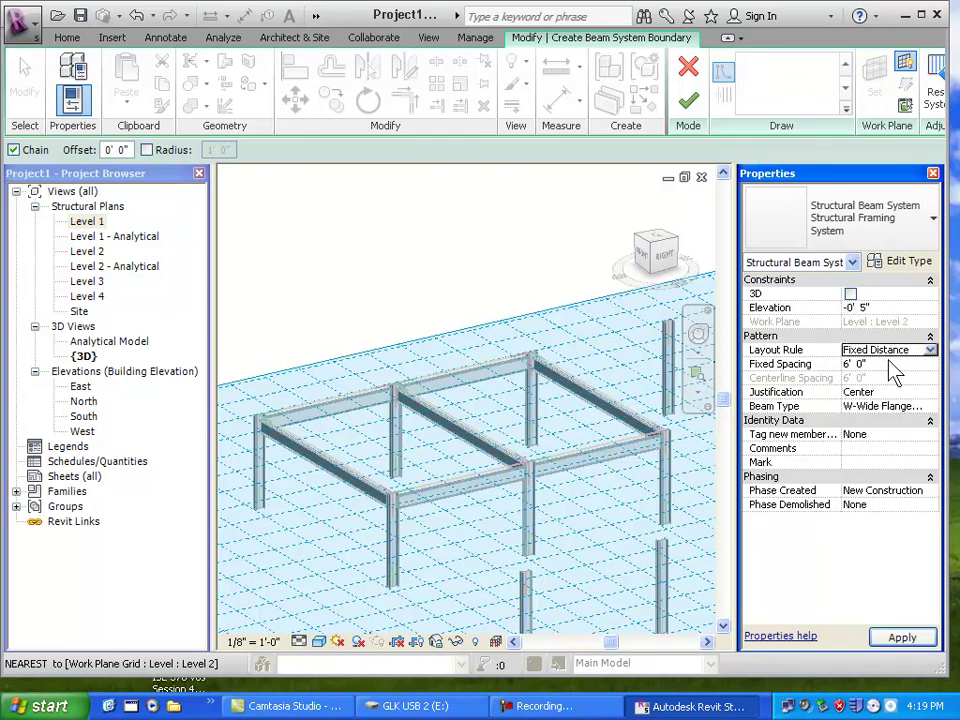
Set the beam system's Beam Type to W-Wide Flange : W8X10.
click(926, 406)
click(929, 406)
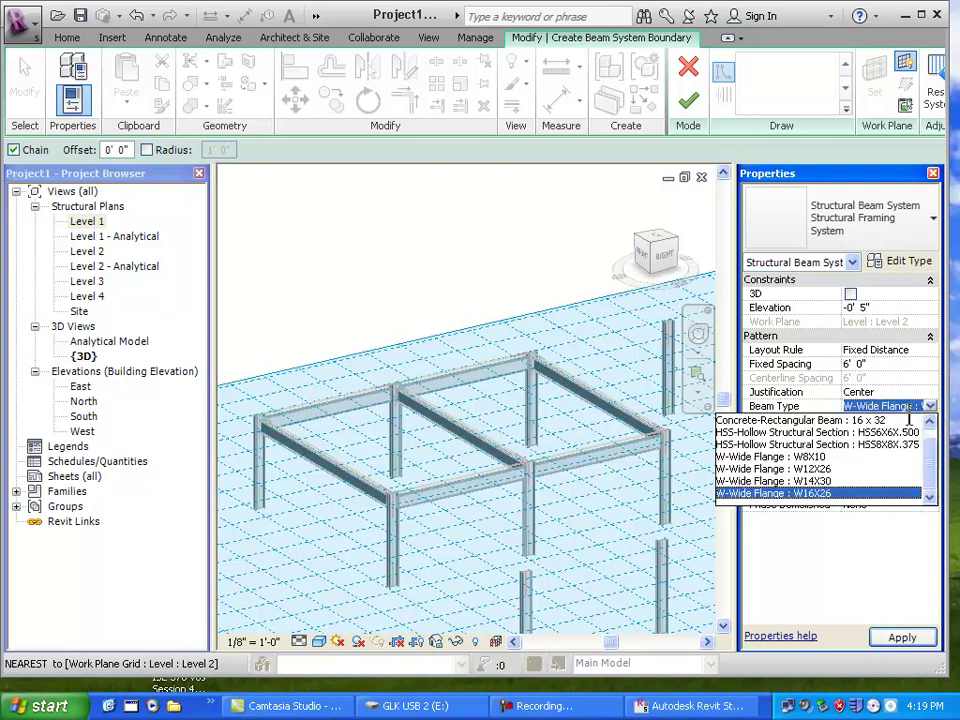
click(829, 460)
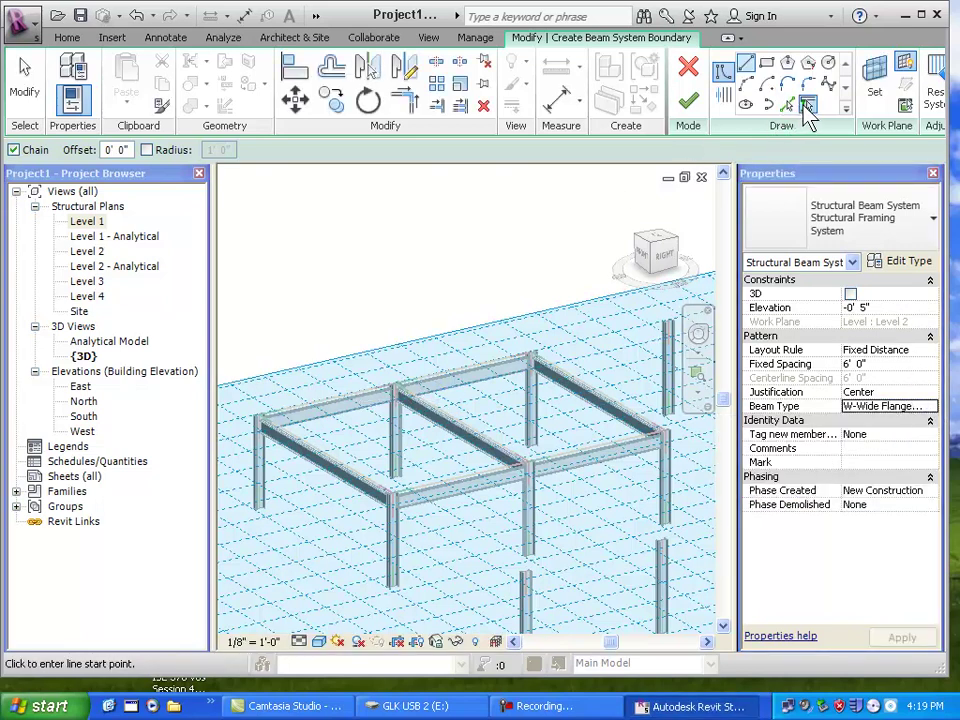
Use Pick Supports to bound the beam system with the four W16X26 beams around the first bay, and finish the sketch.
click(806, 104)
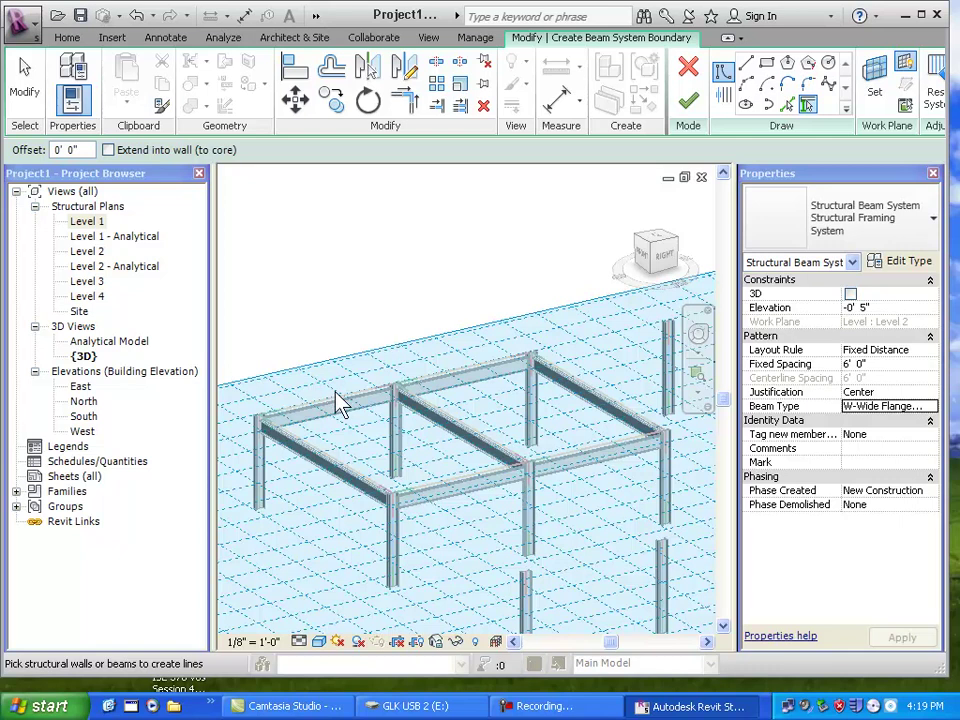
click(449, 422)
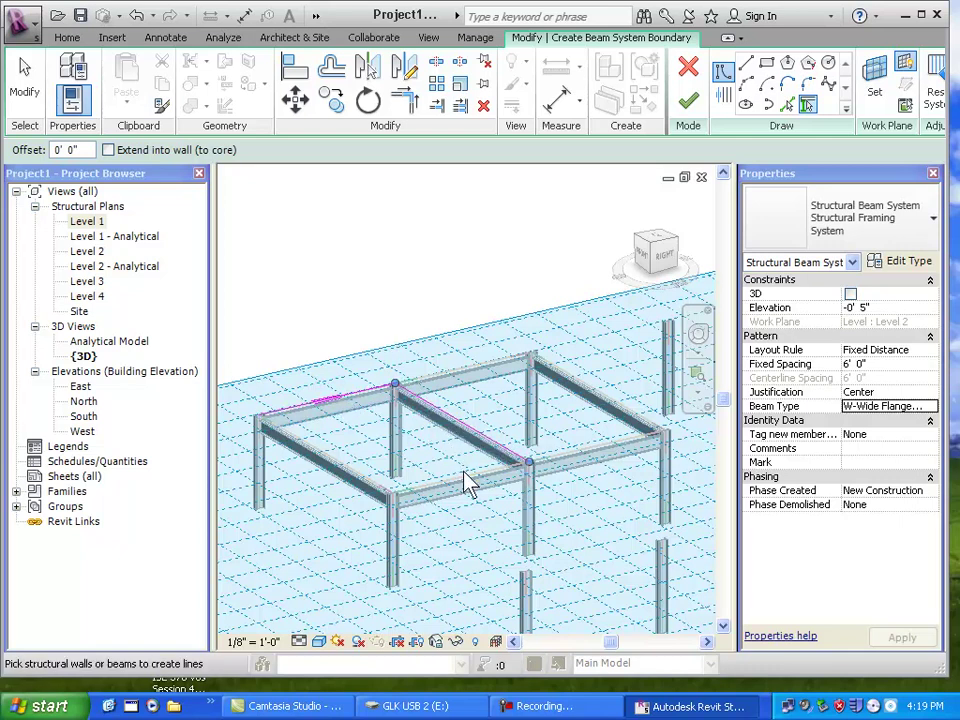
click(466, 477)
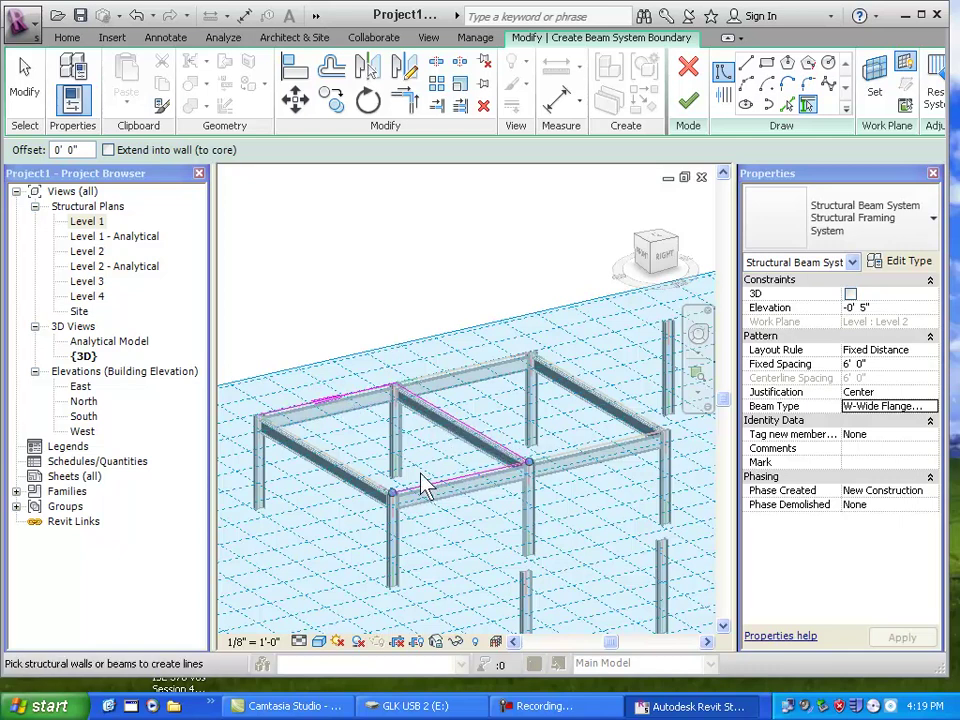
click(345, 467)
click(698, 110)
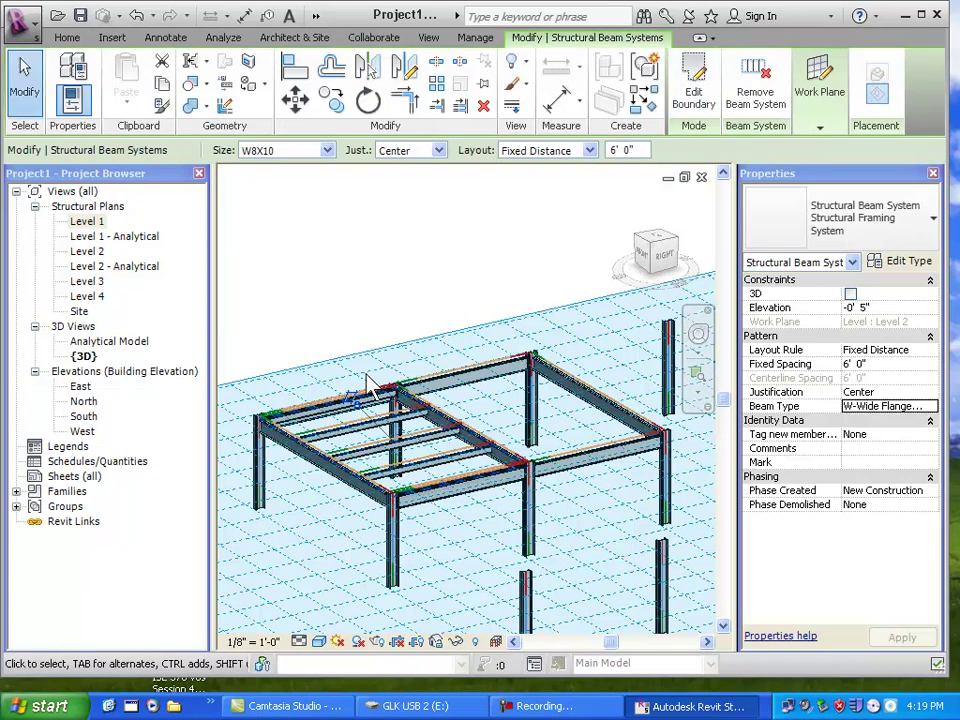
scroll(370, 385, up, 3)
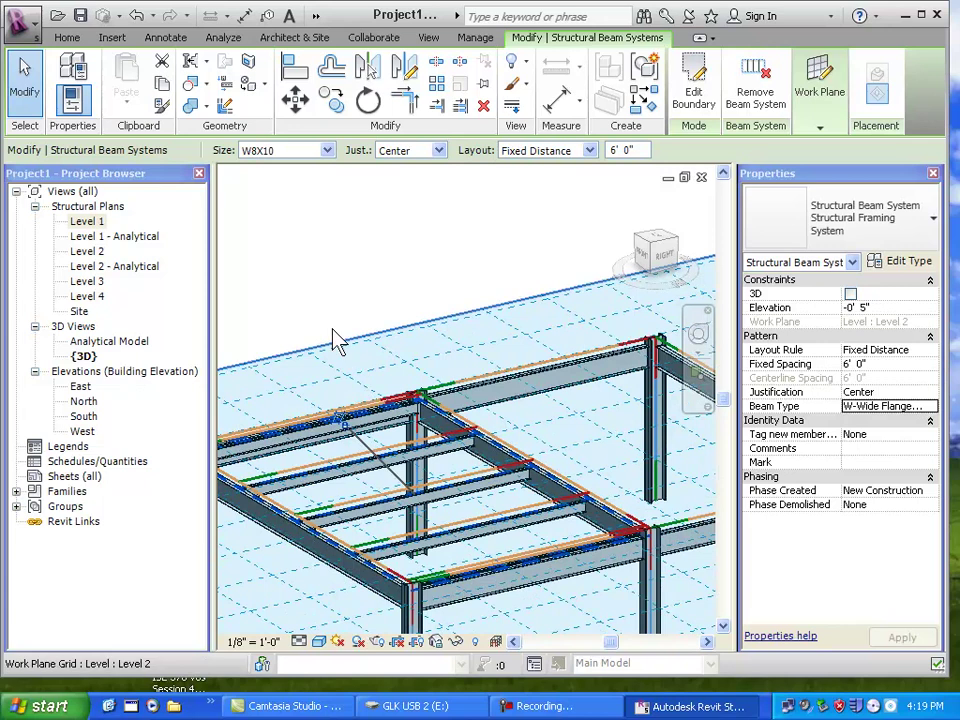
click(27, 88)
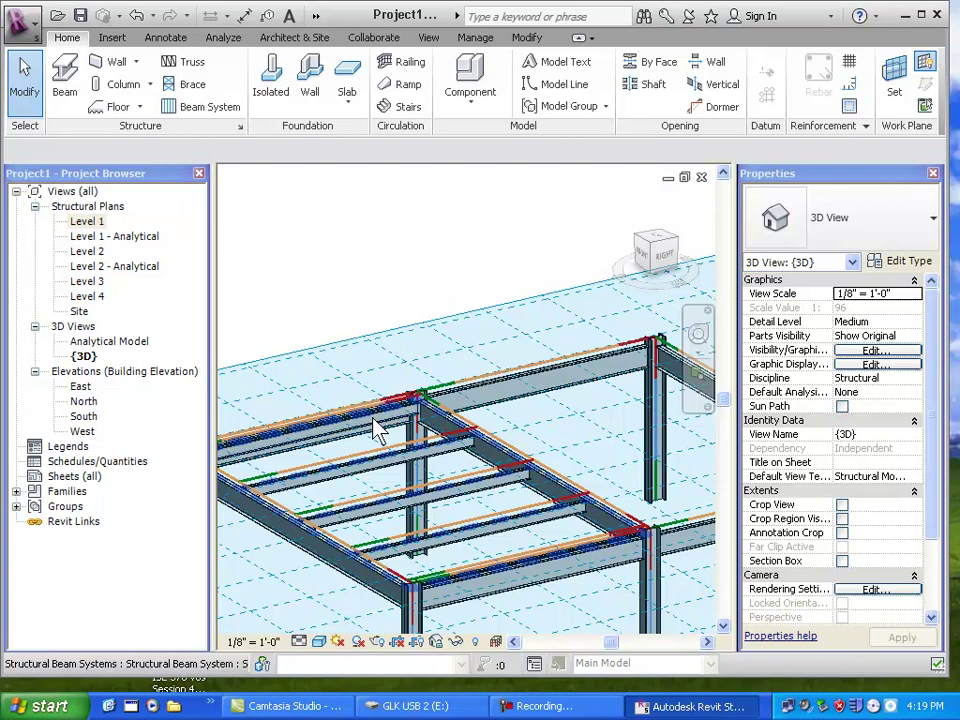
Select the first bay's beam system as a whole and set its Fixed Spacing to 3' 0".
key(Tab)
key(Tab)
key(Tab)
key(Tab)
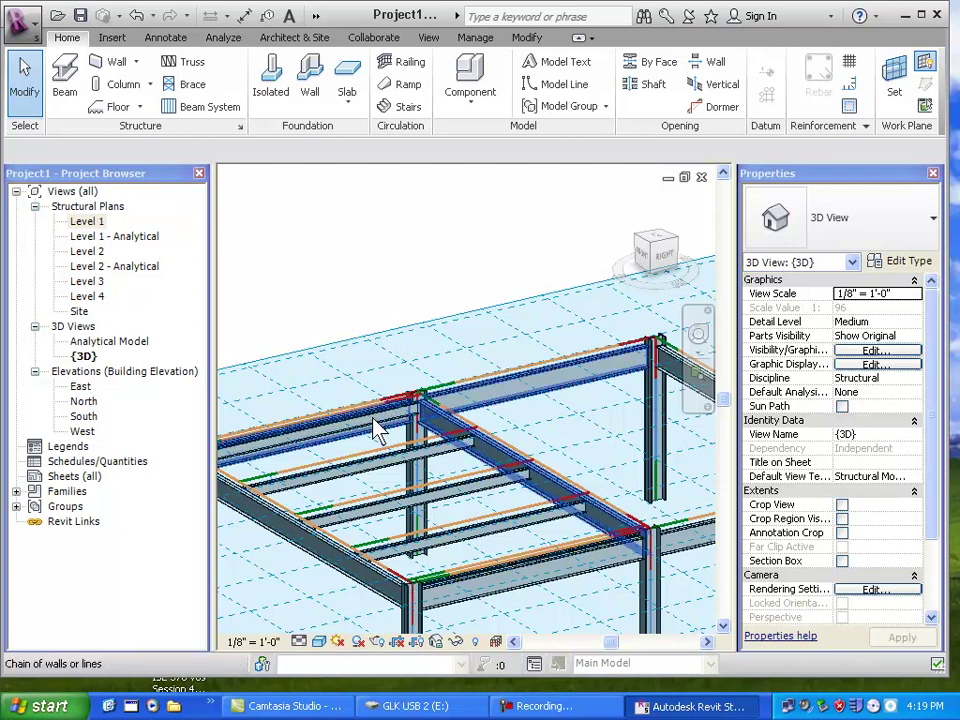
key(Tab)
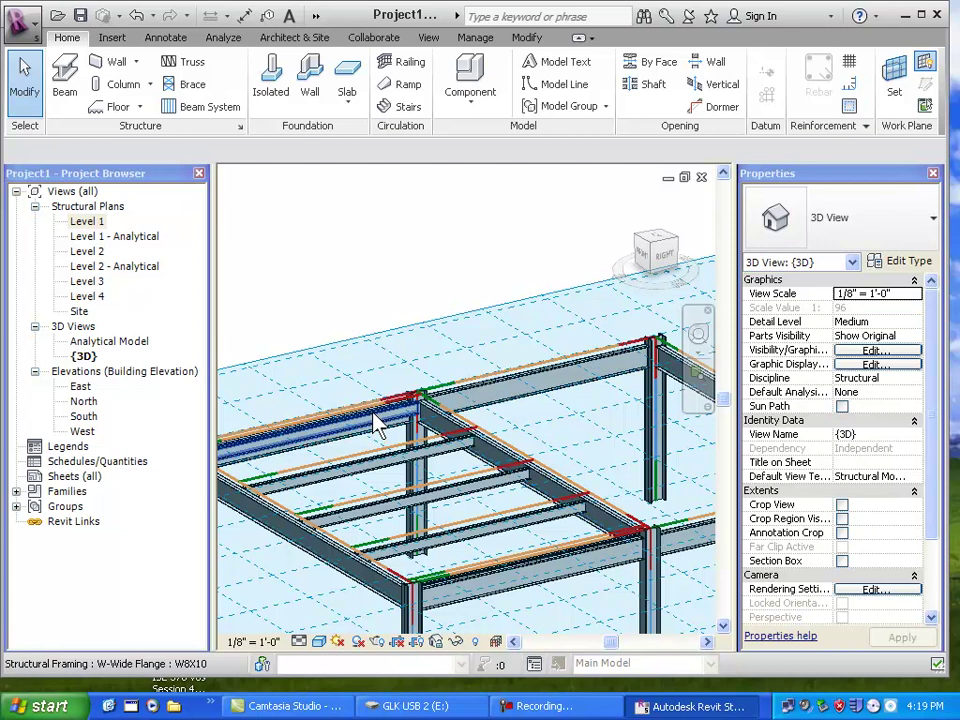
key(Tab)
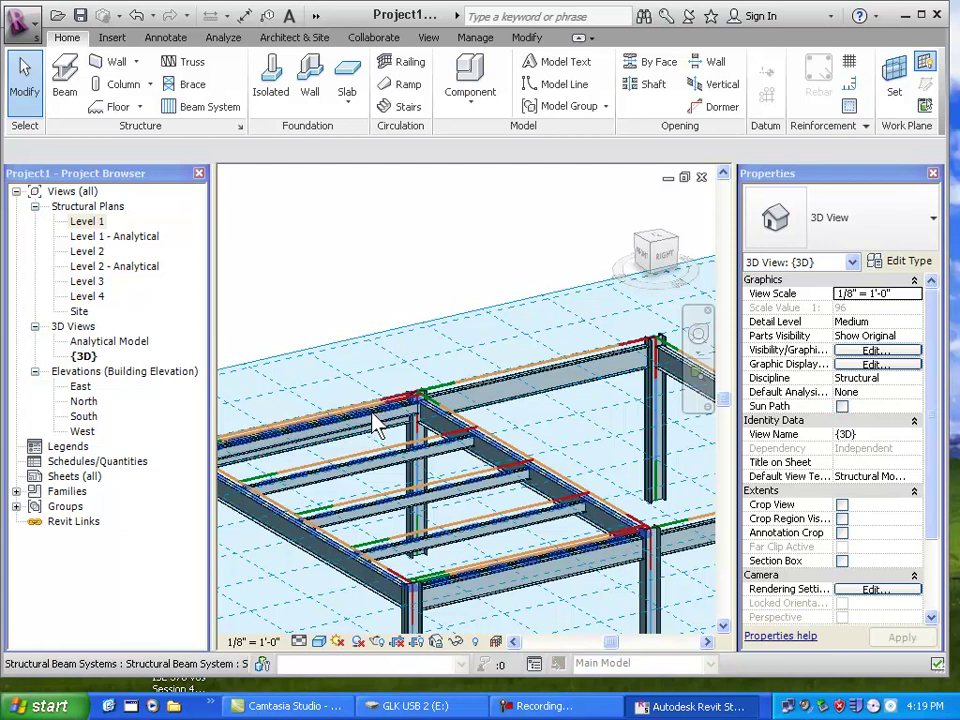
click(378, 424)
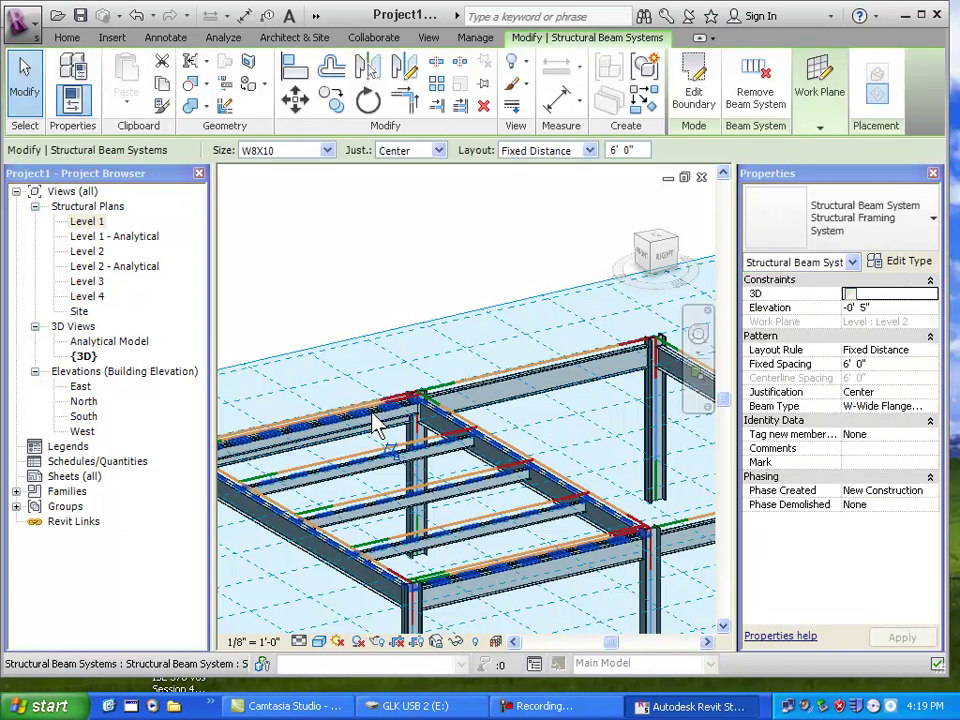
click(915, 365)
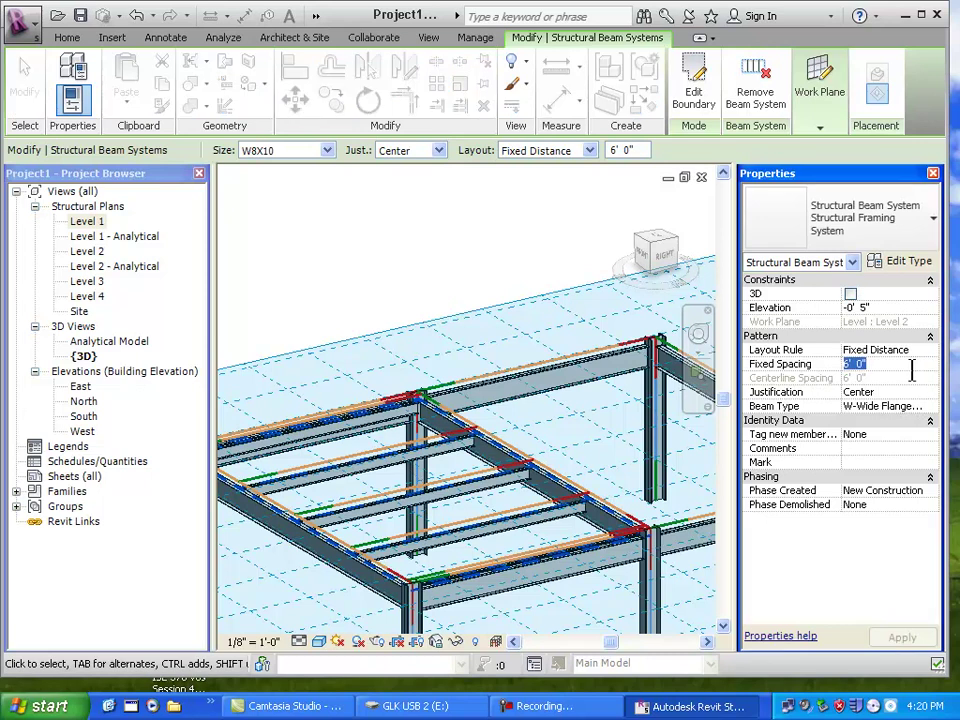
text(3)
key(Return)
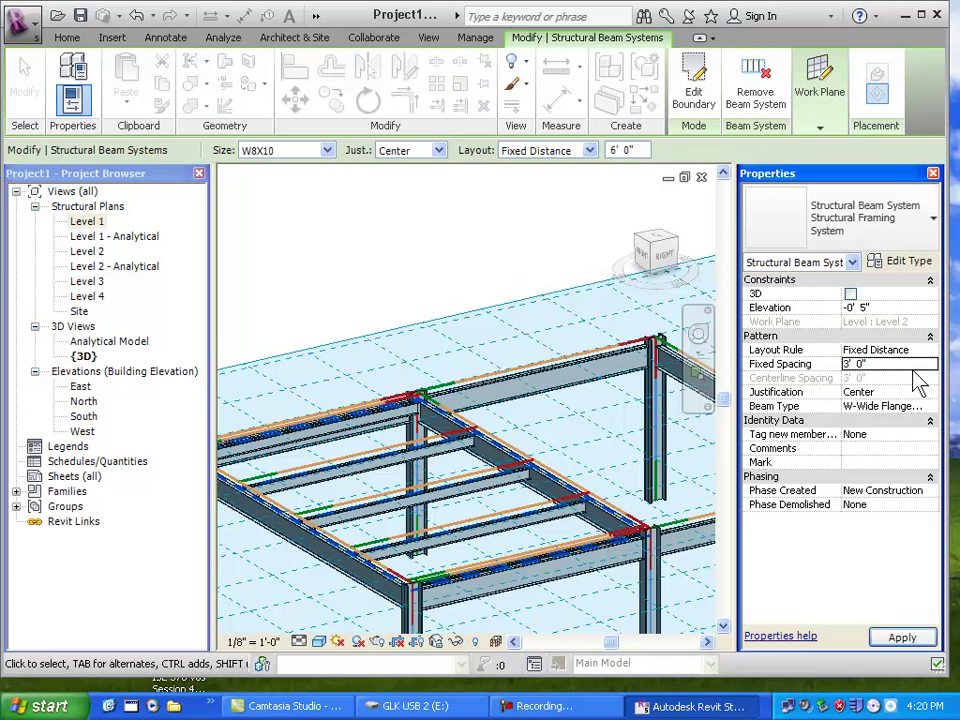
click(902, 637)
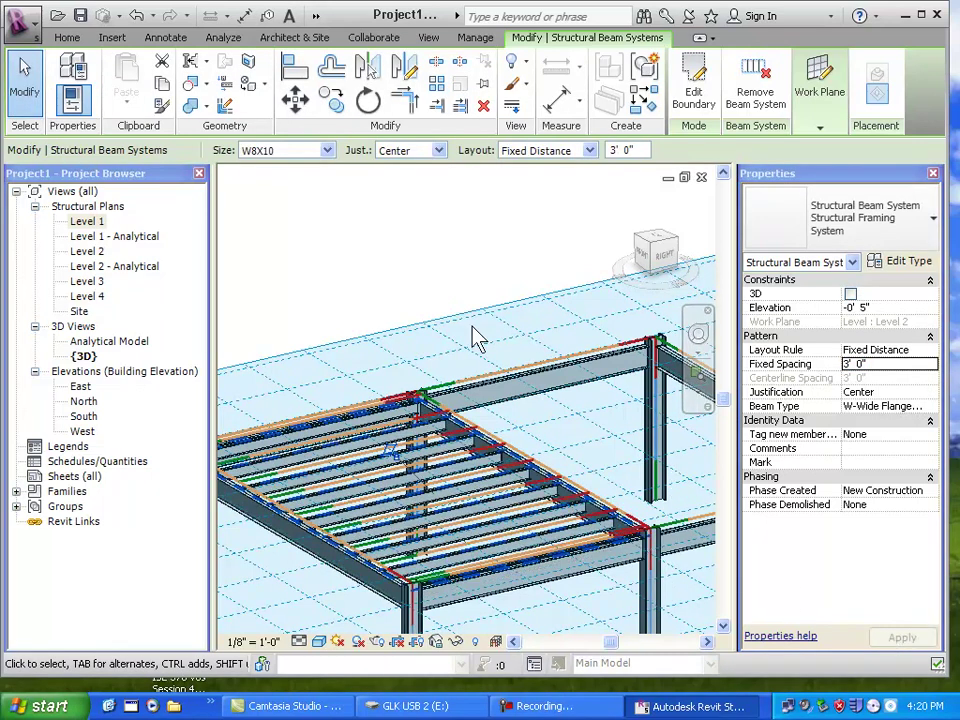
click(424, 294)
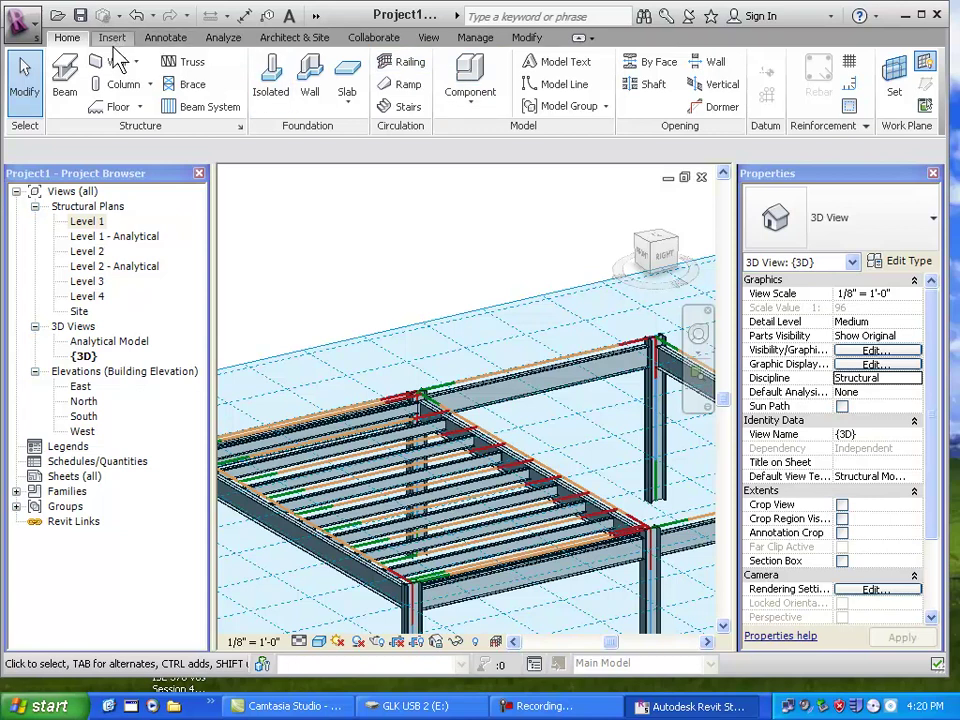
Start the Beam command and open the K-Series Bar Joist-Rod Web family from the Structural Framing Steel library for loading.
click(63, 68)
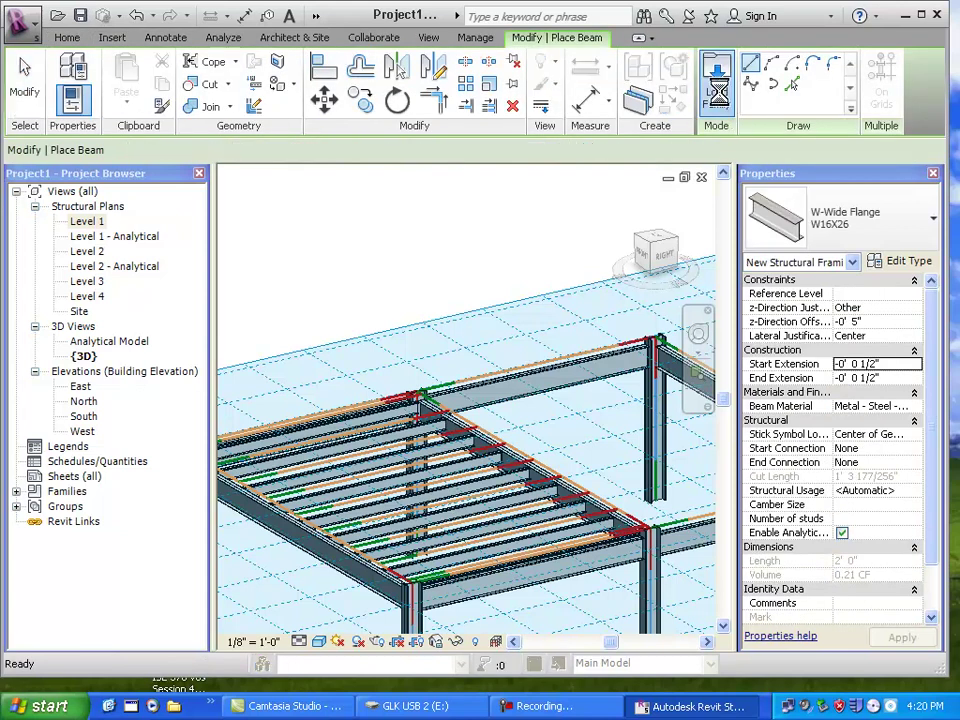
click(722, 98)
double_click(270, 314)
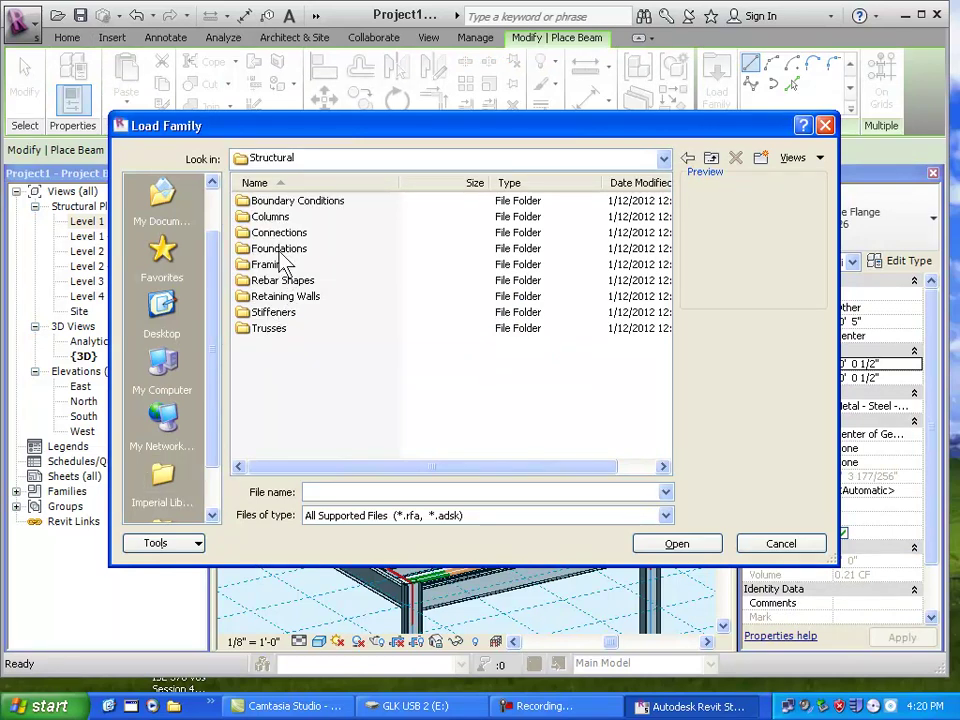
double_click(271, 268)
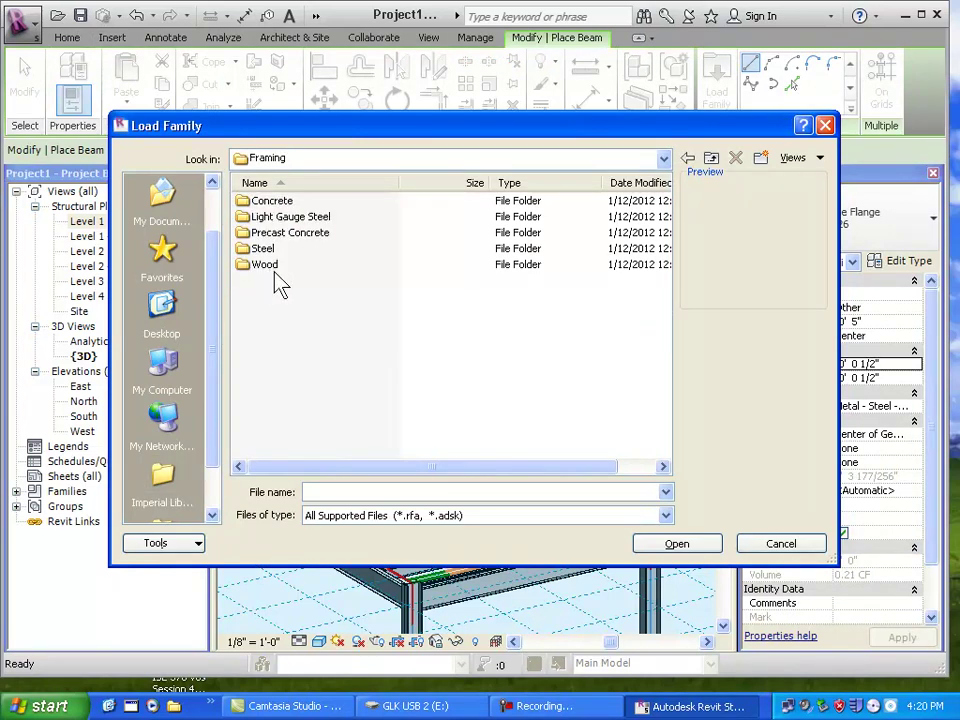
double_click(263, 250)
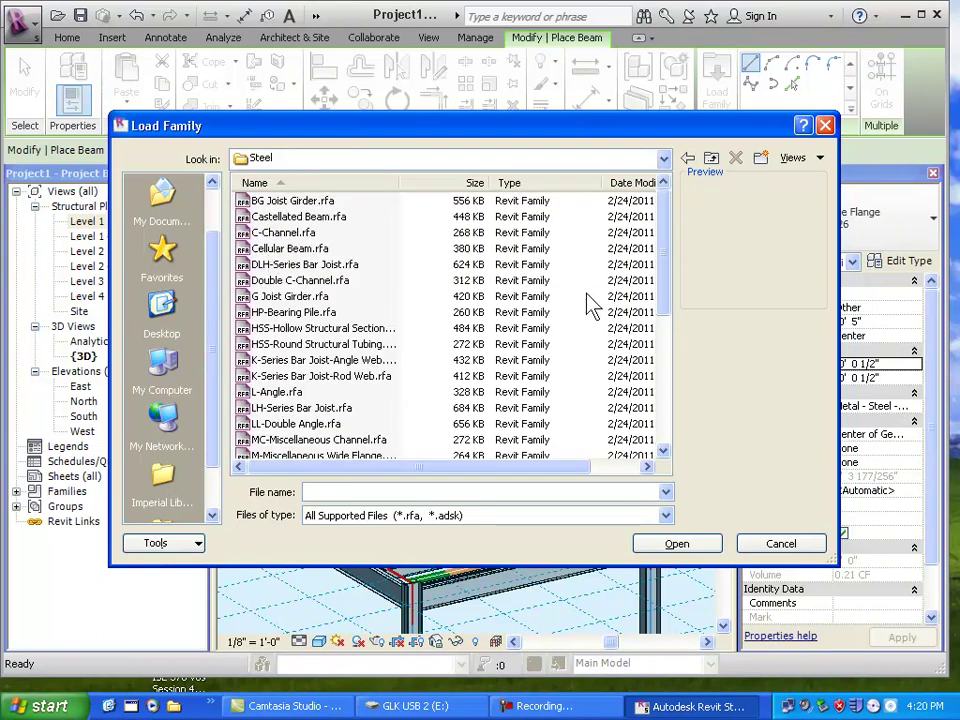
click(310, 376)
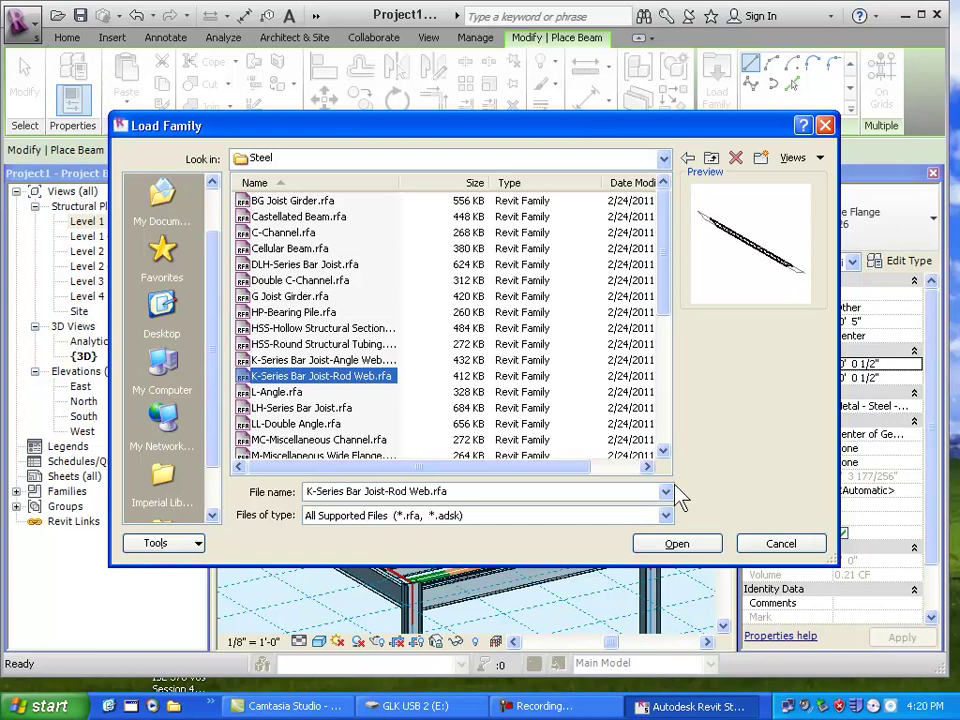
click(692, 545)
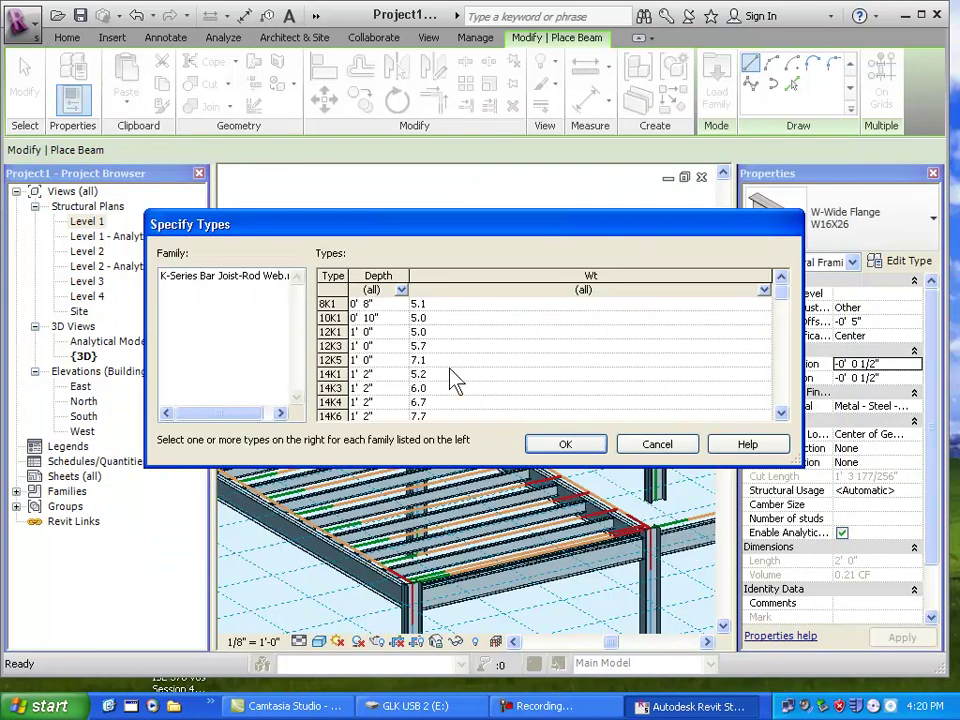
Load joist types 20K3, 20K4 and 20K5 into the project, and leave beam placement.
drag(783, 310, 778, 343)
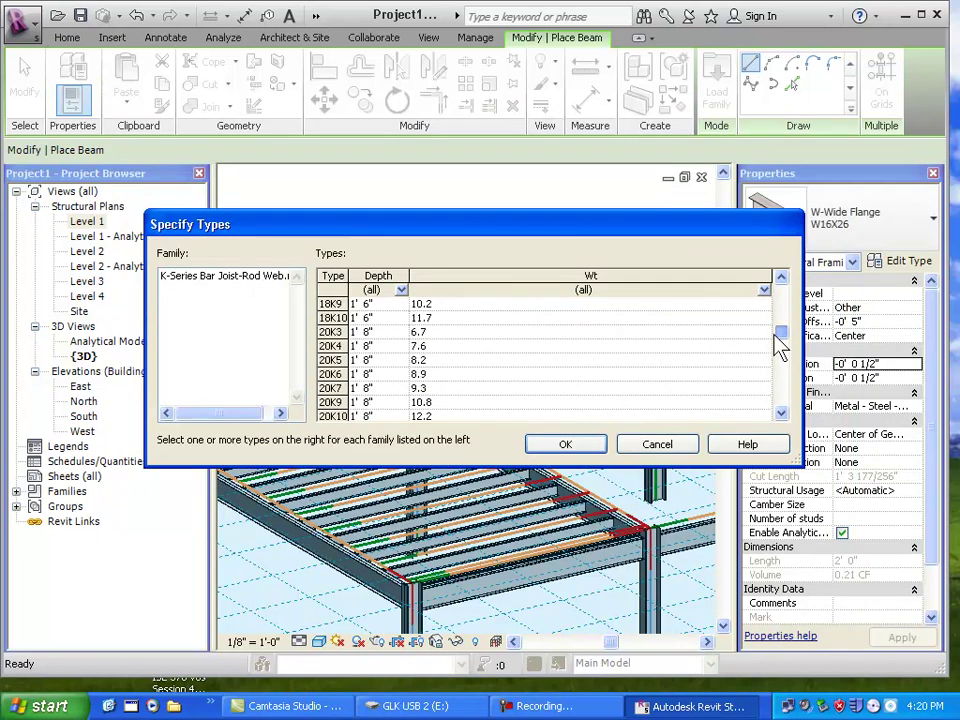
drag(341, 333, 341, 361)
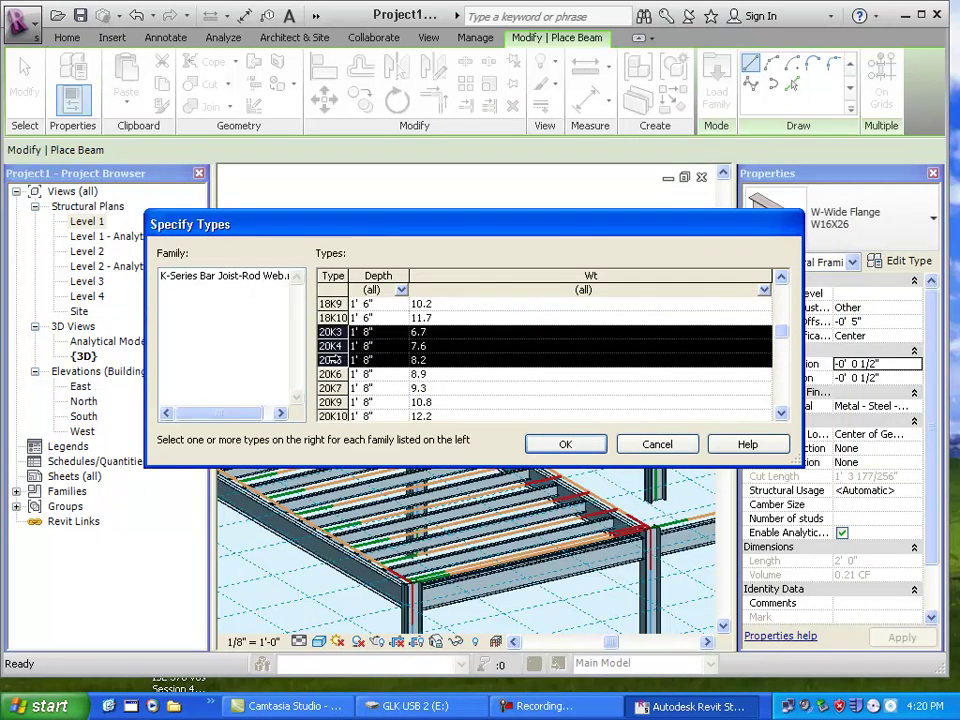
click(564, 444)
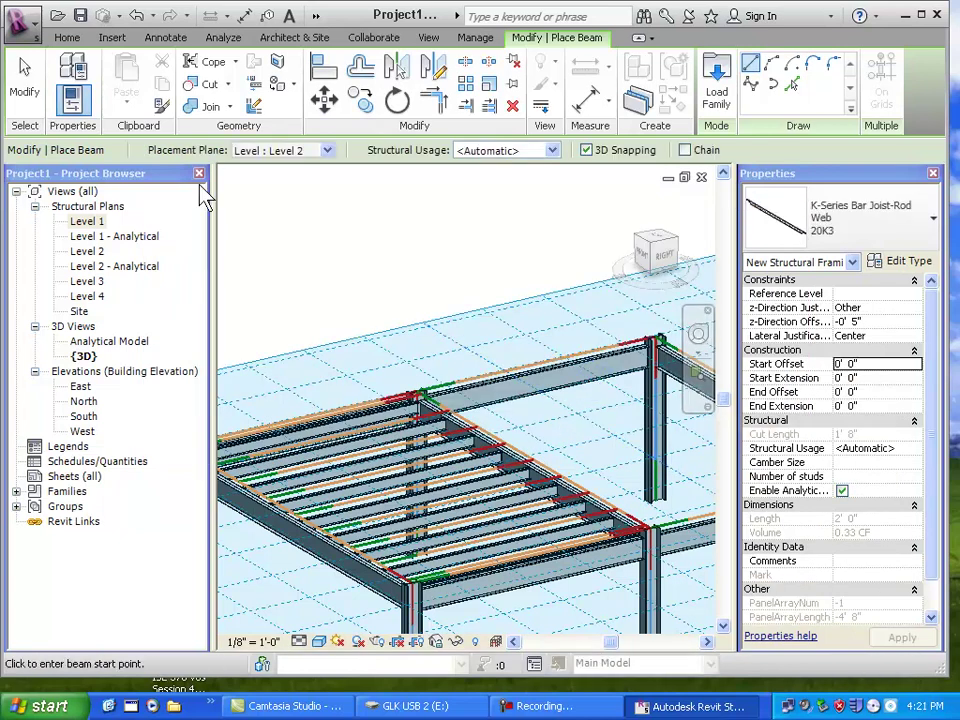
click(24, 78)
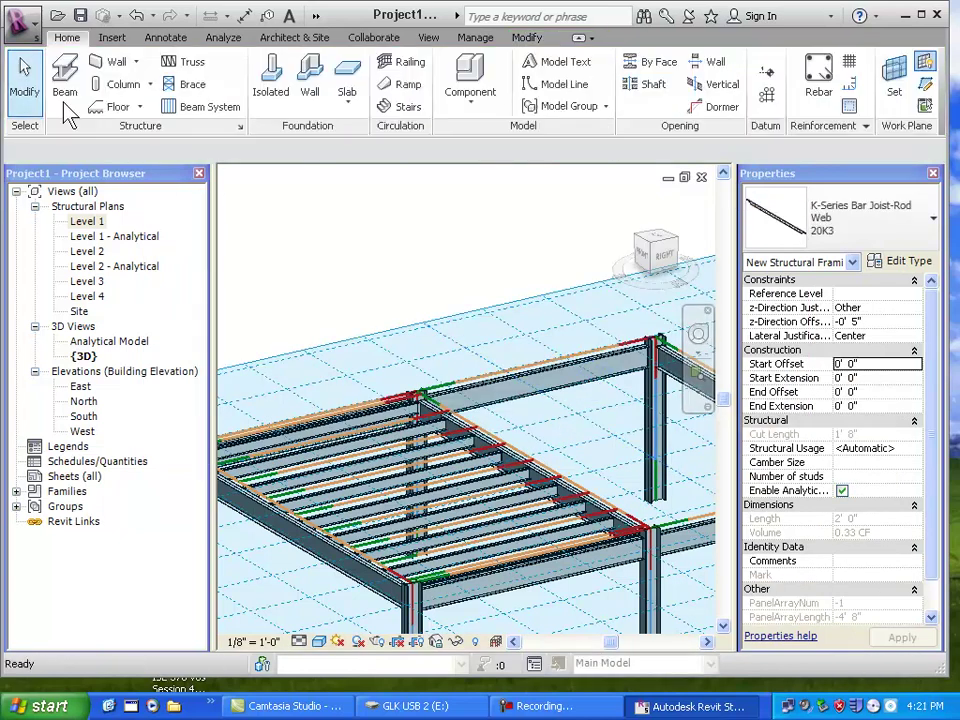
Change the first bay's beam system to Beam Type K-Series Bar Joist-Rod Web 20K3, apply it, and deselect the system.
key(Tab)
click(446, 455)
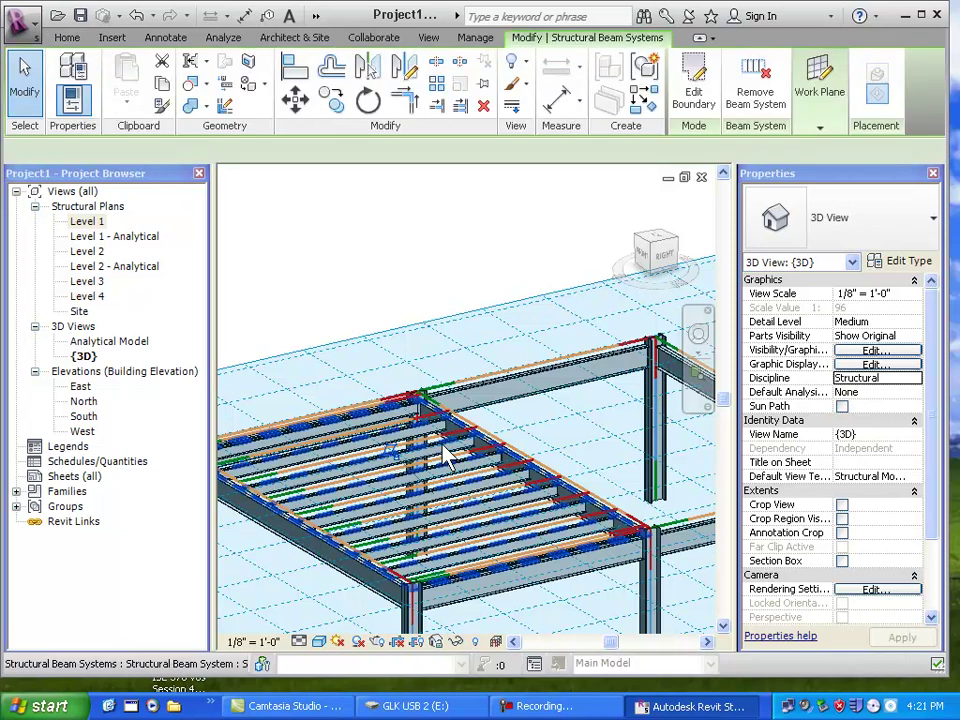
click(928, 406)
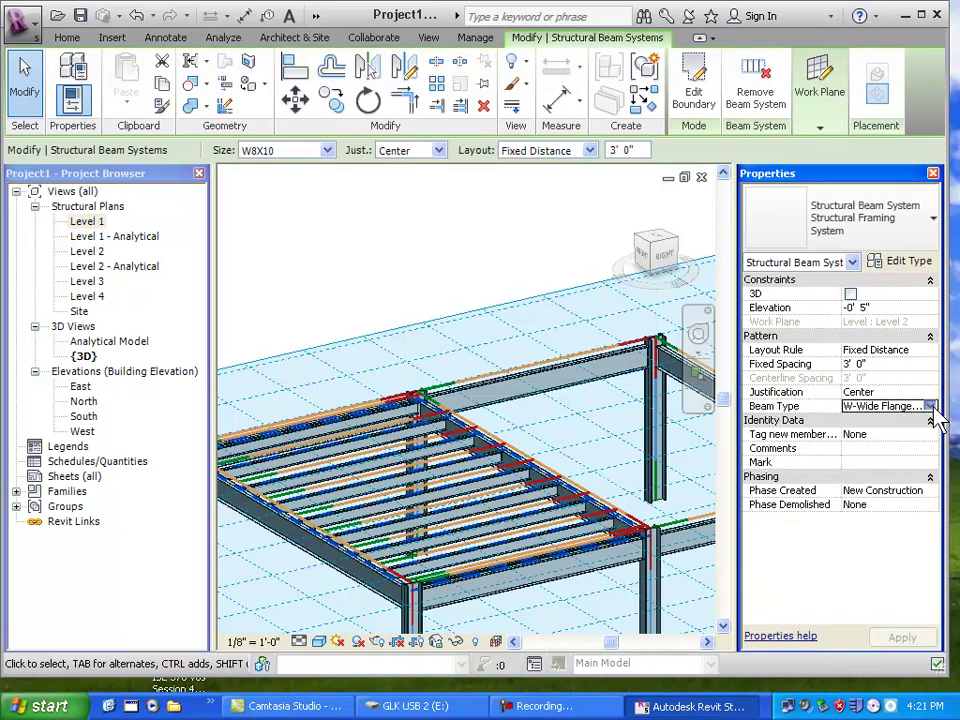
click(930, 406)
click(860, 456)
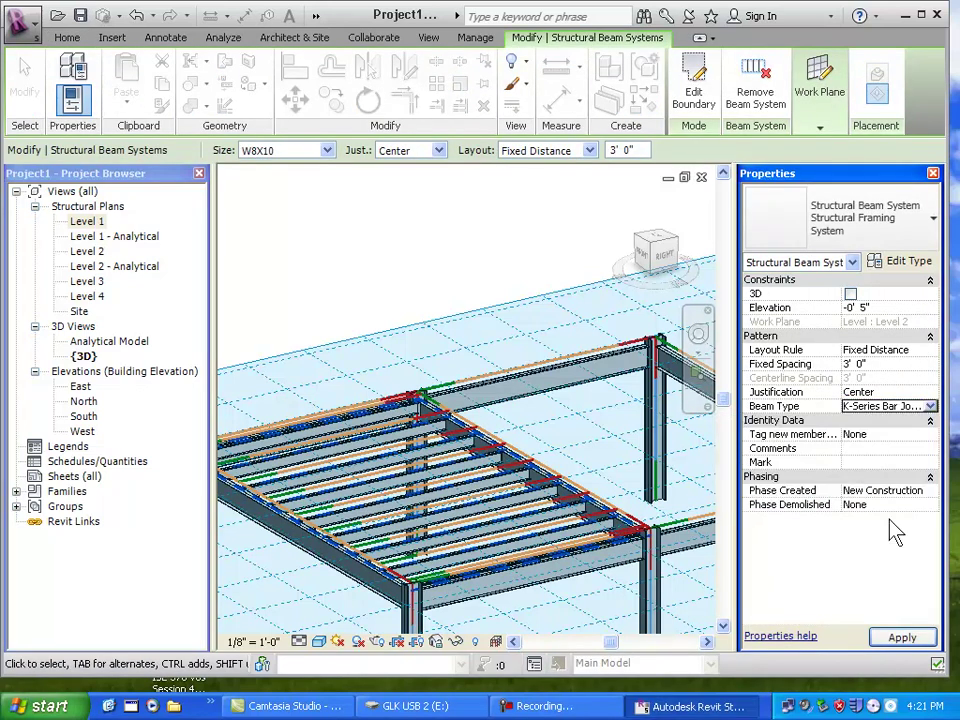
click(902, 638)
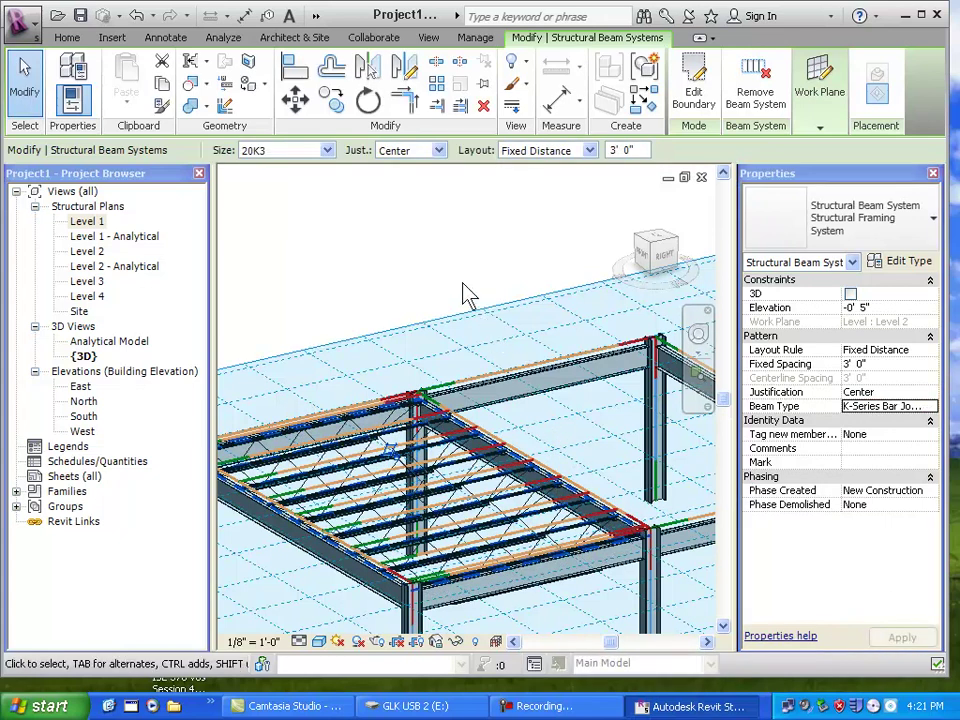
click(465, 295)
Set the 3D view's detail level to Fine and examine the bar joists and their rod webs up close.
scroll(525, 570, up, 3)
scroll(517, 563, up, 3)
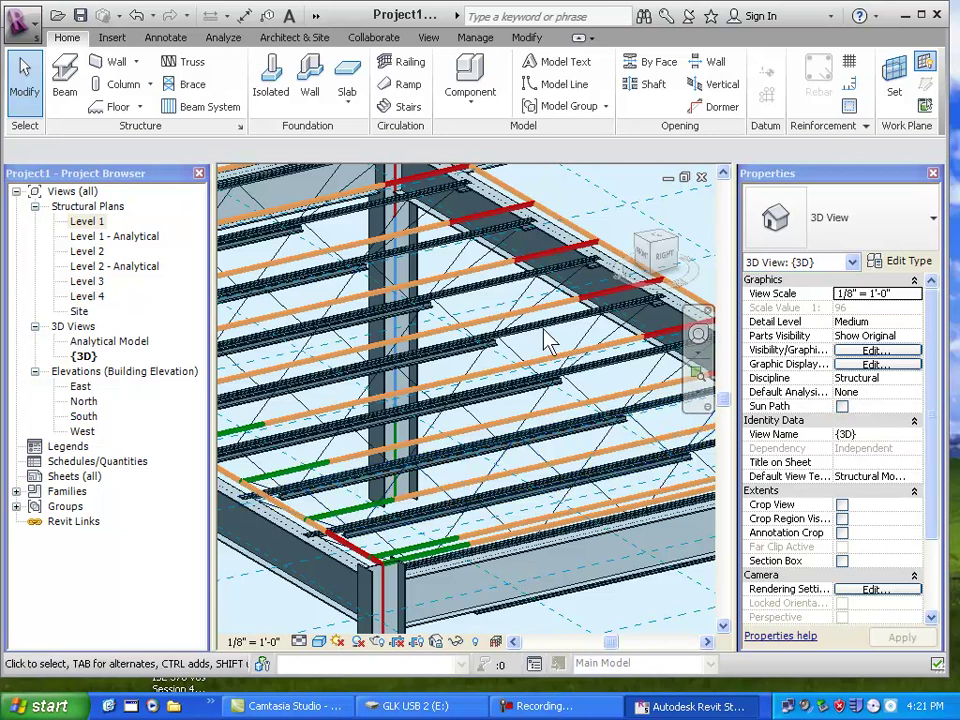
click(299, 643)
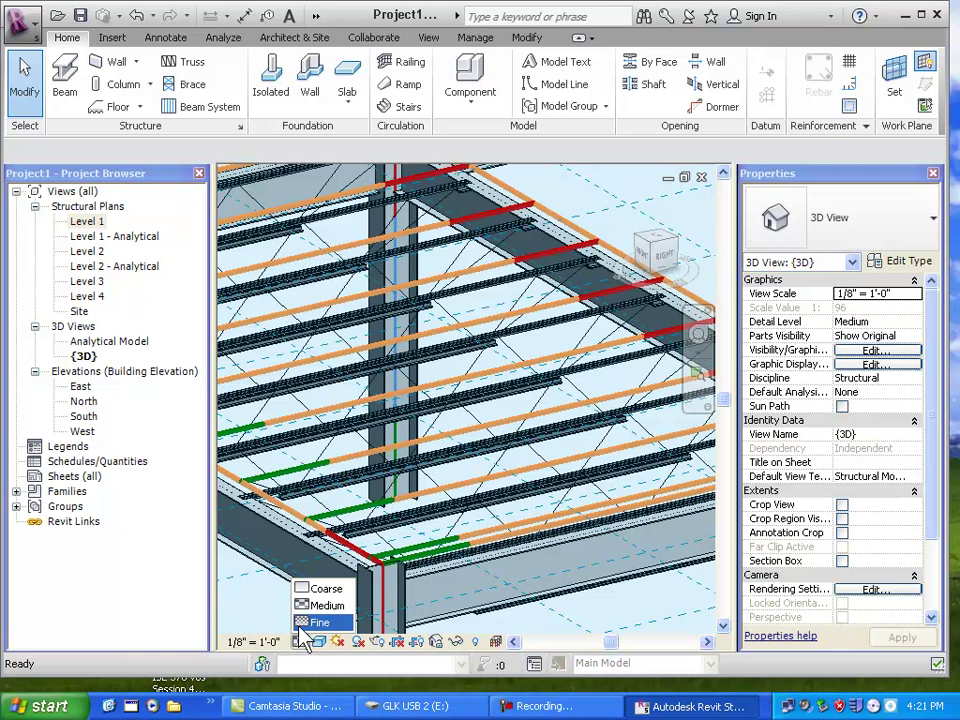
click(300, 624)
scroll(432, 566, up, 4)
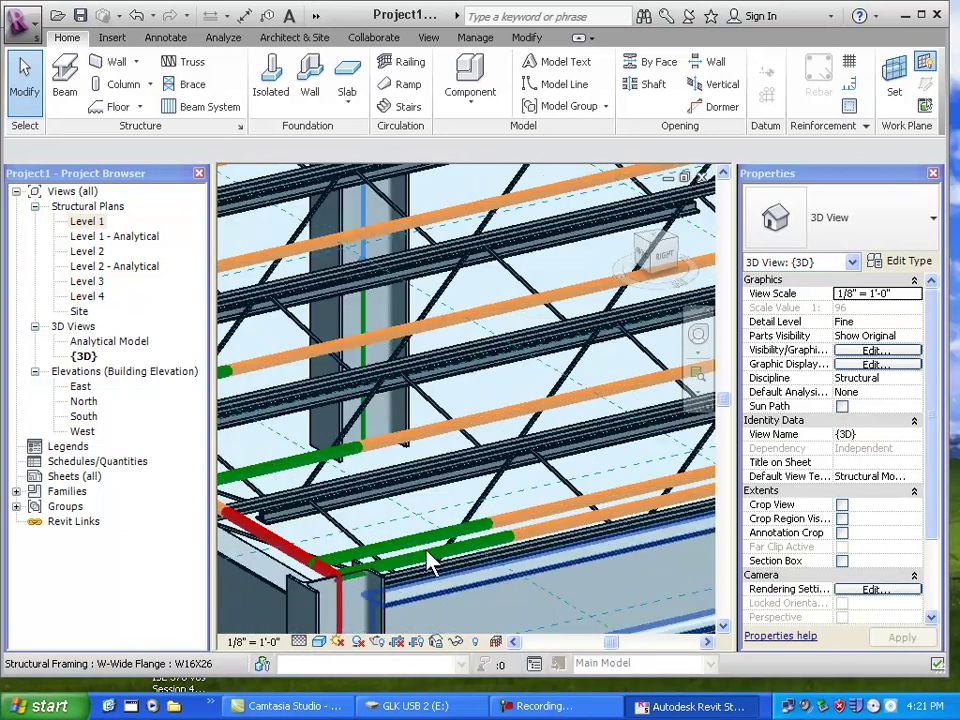
scroll(432, 566, up, 2)
scroll(428, 558, up, 2)
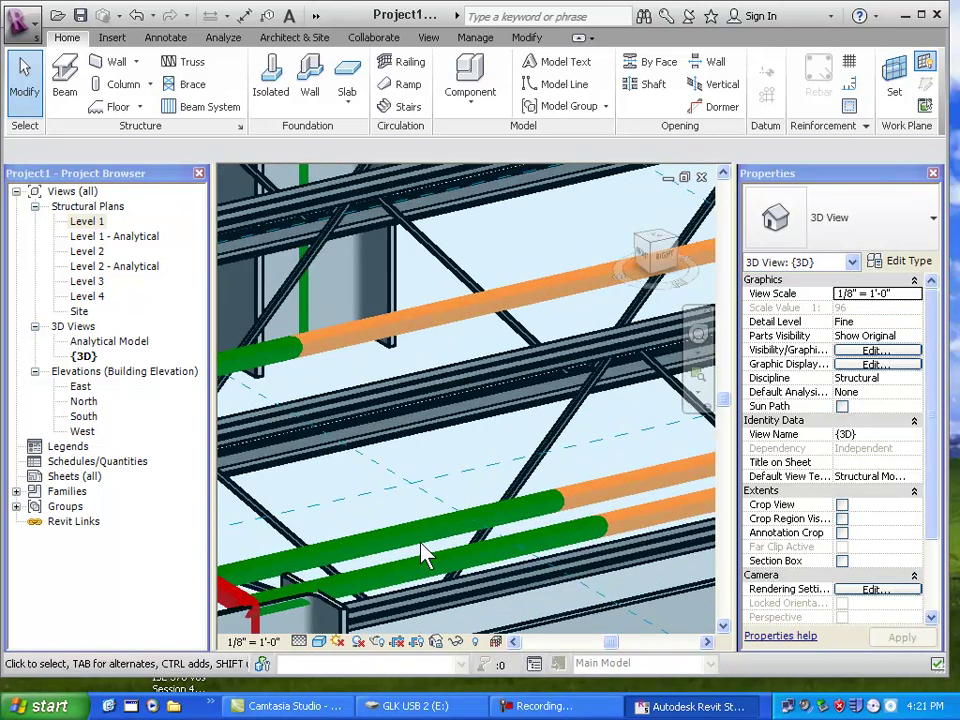
scroll(425, 556, down, 5)
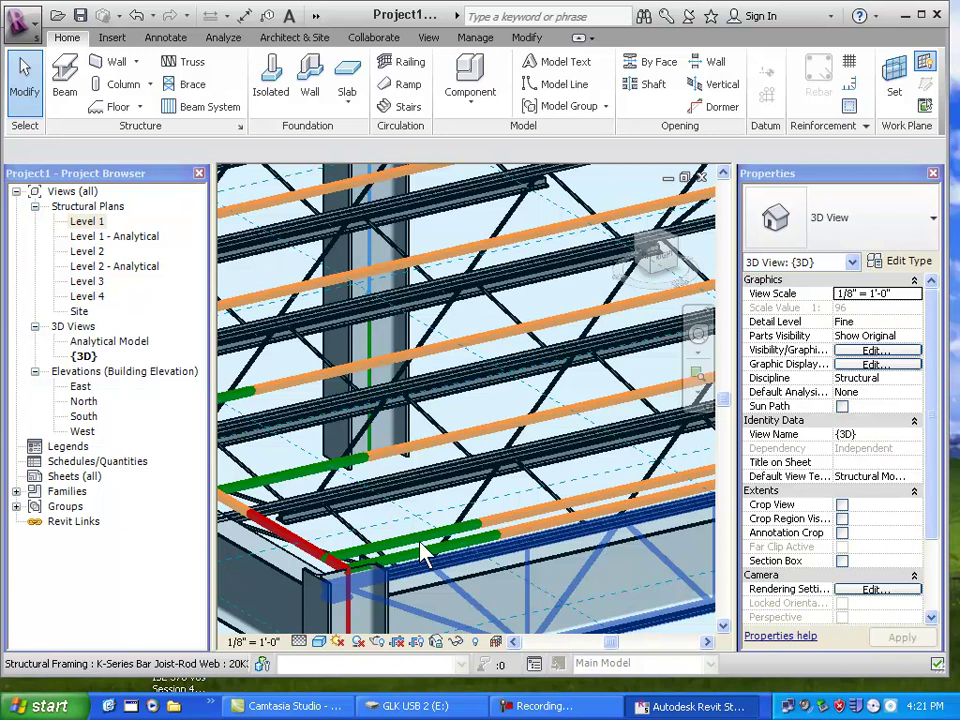
Return the 3D view's detail level to Medium.
click(299, 641)
click(306, 604)
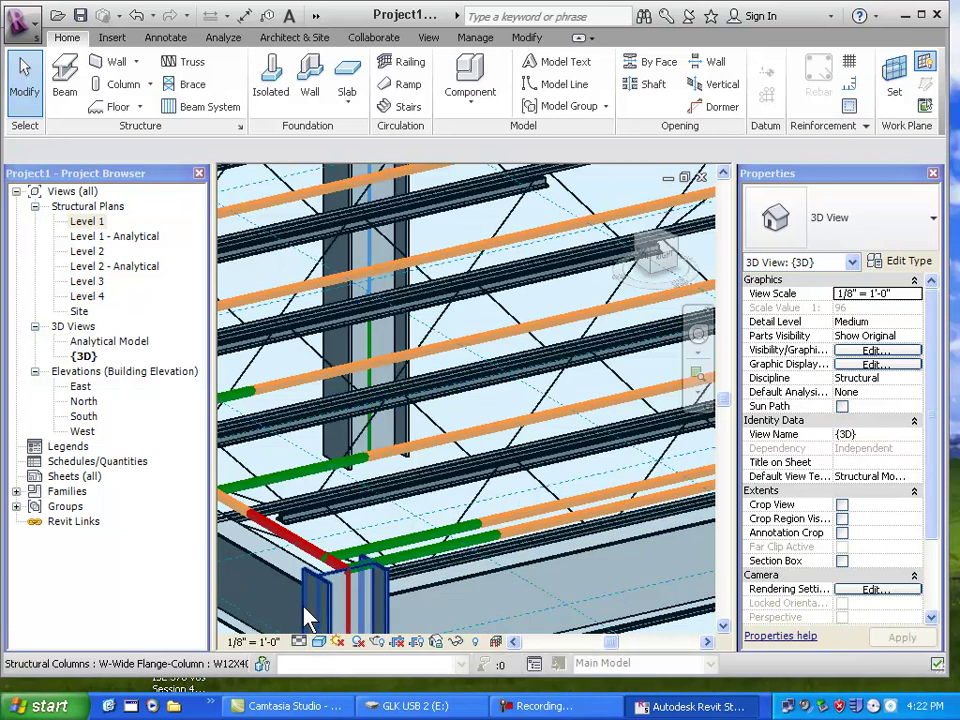
scroll(368, 561, down, 5)
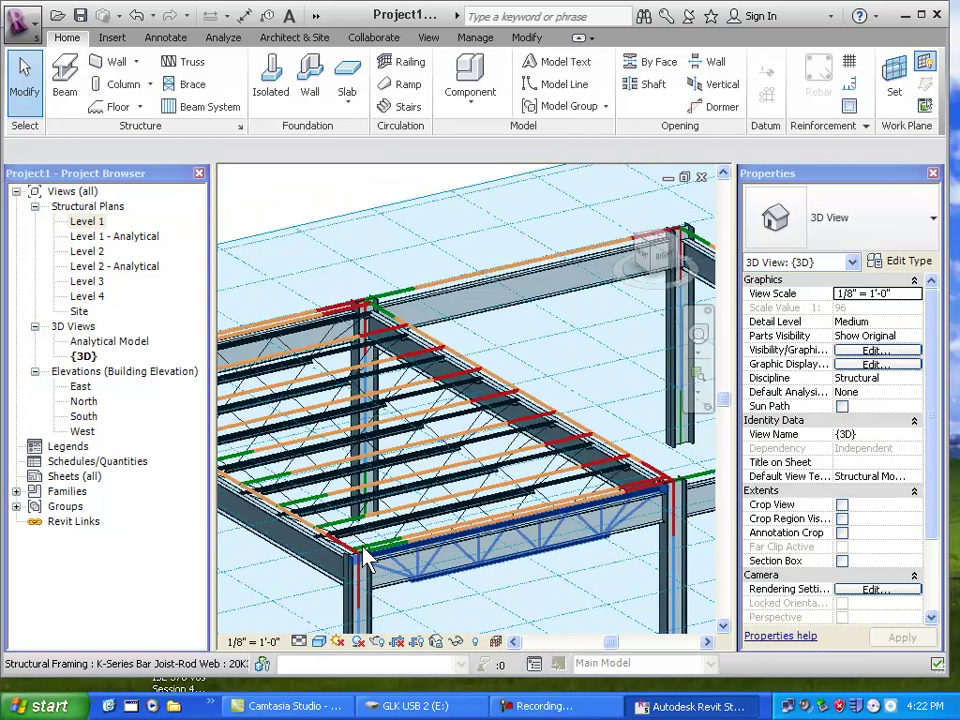
scroll(368, 561, down, 2)
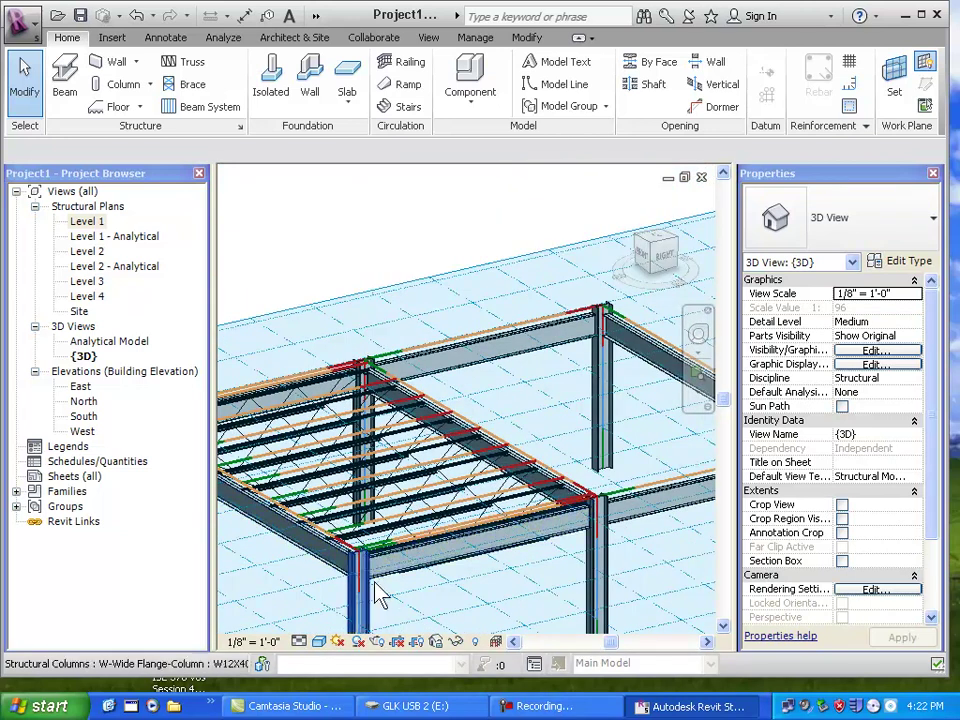
double_click(92, 222)
scroll(322, 448, down, 1)
middle_drag(322, 448, 429, 471)
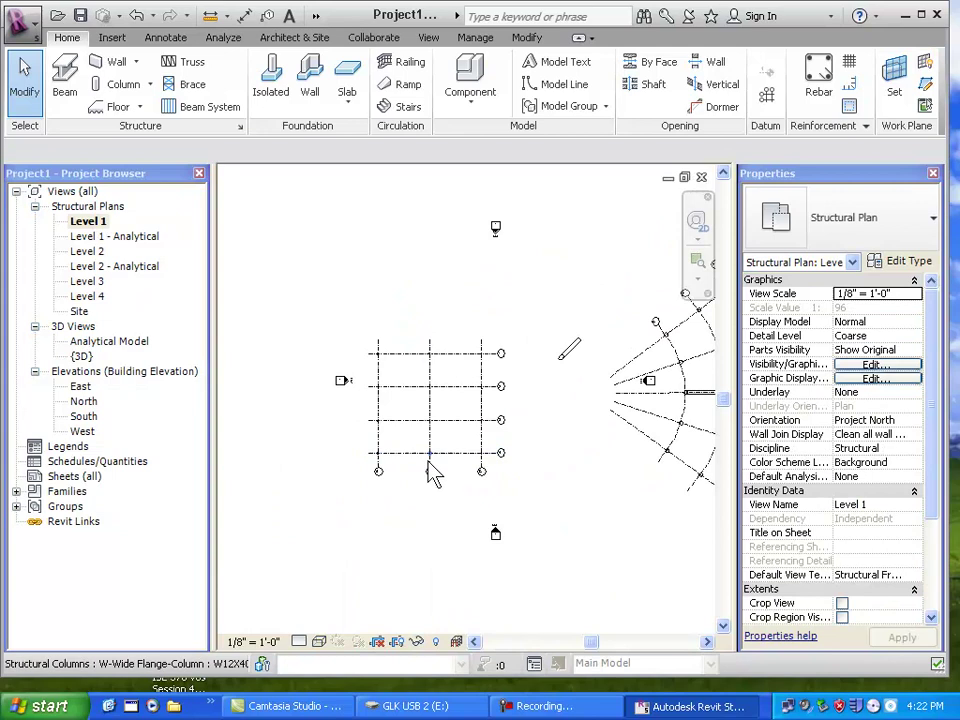
In the Level 2 plan, select the joist-filled bay between grids A and B, and filter out the structural columns and girders.
double_click(96, 252)
middle_drag(352, 453, 358, 420)
scroll(360, 414, up, 2)
drag(273, 393, 512, 556)
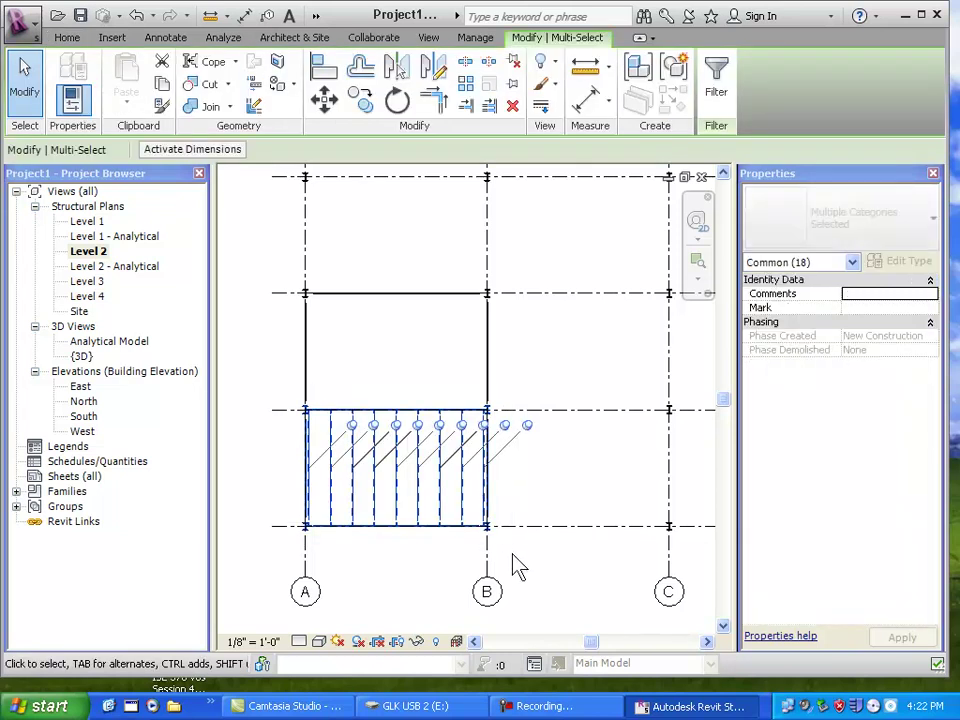
click(716, 80)
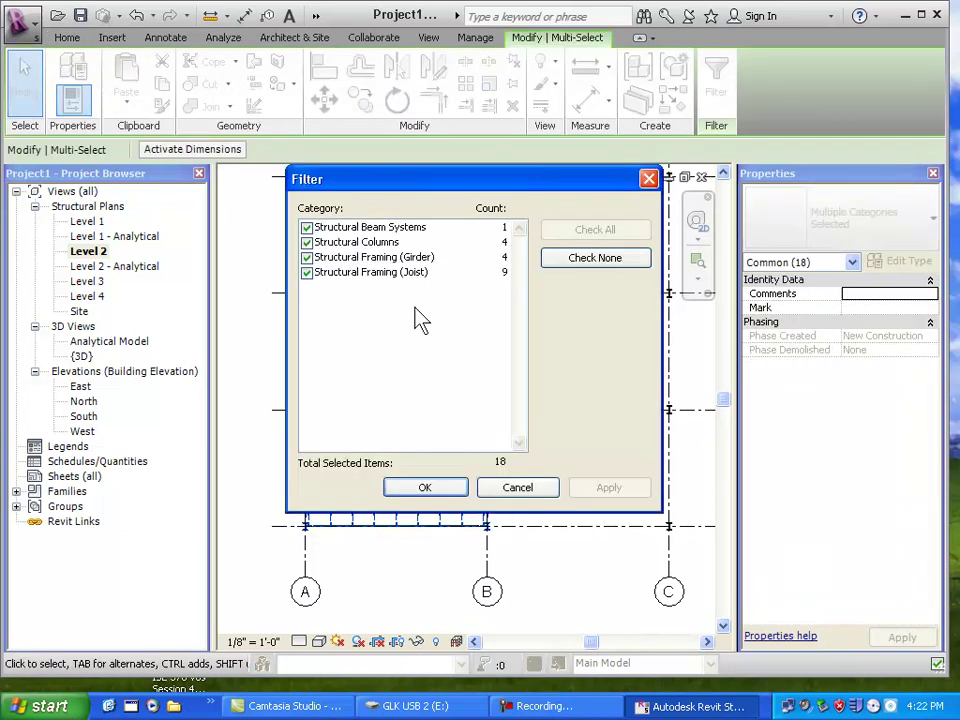
click(306, 257)
click(306, 242)
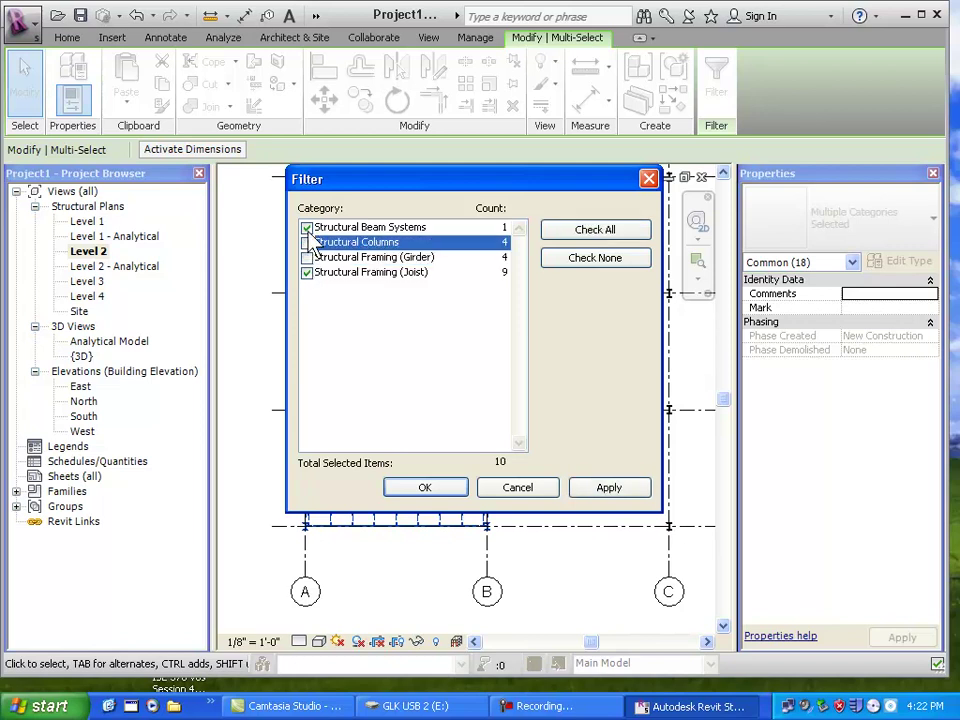
click(450, 490)
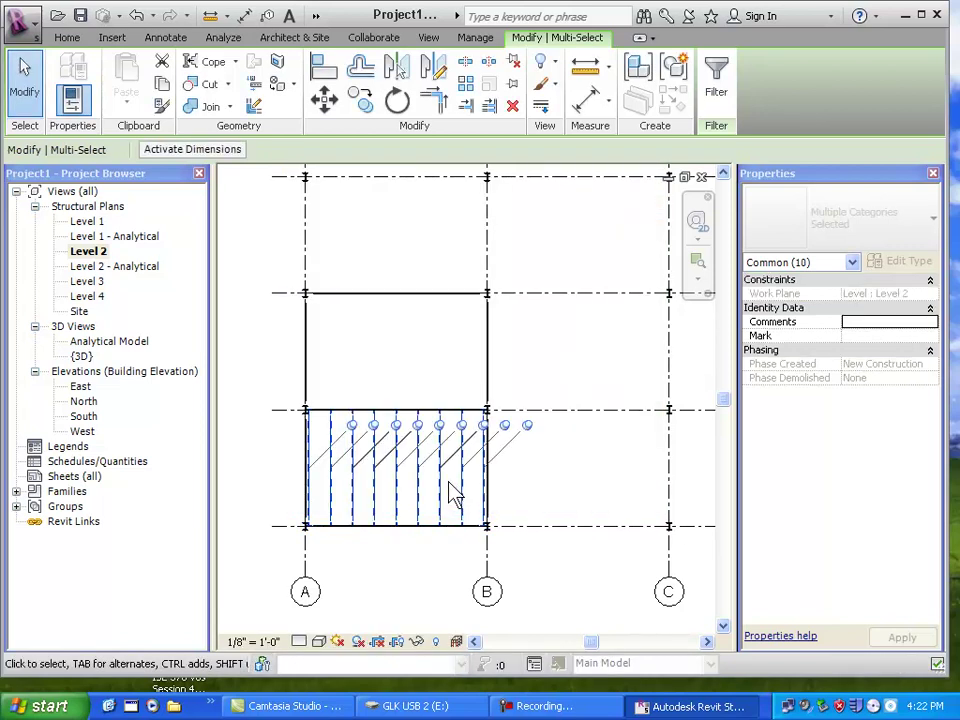
Copy the selected beam system and joists 16' 0" up into the second bay, and copy them again into the third bay between grids A and B.
click(361, 97)
click(306, 410)
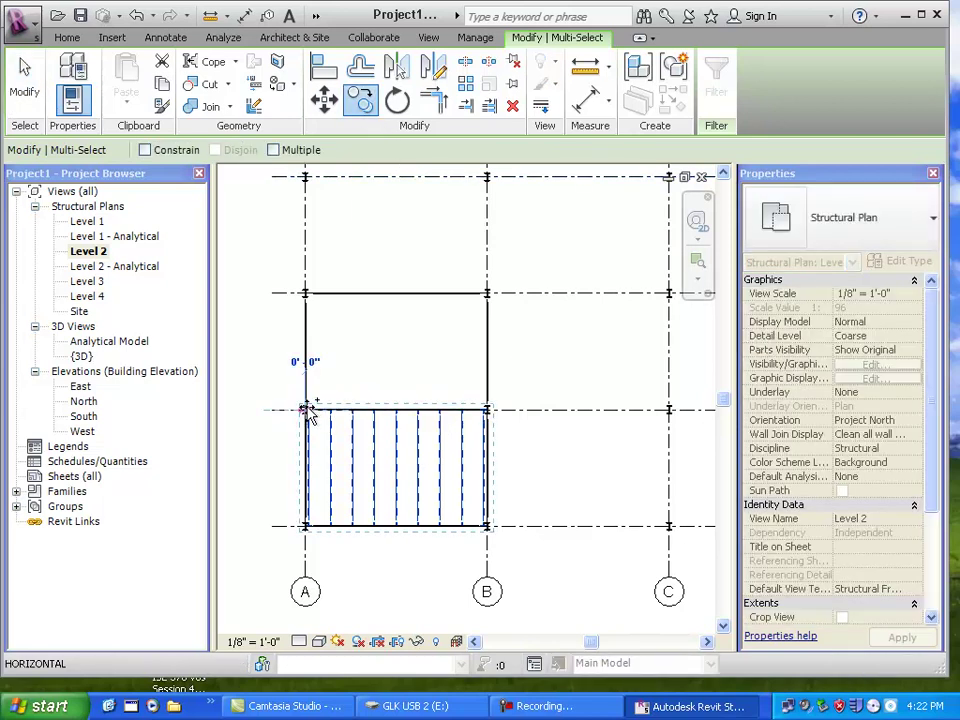
click(305, 295)
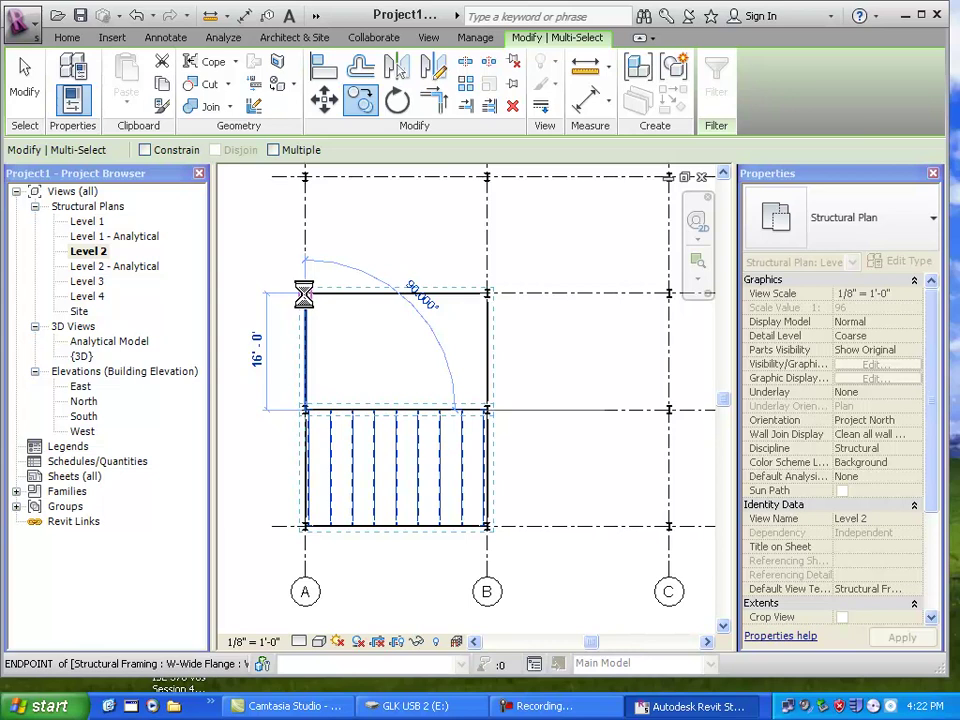
click(362, 101)
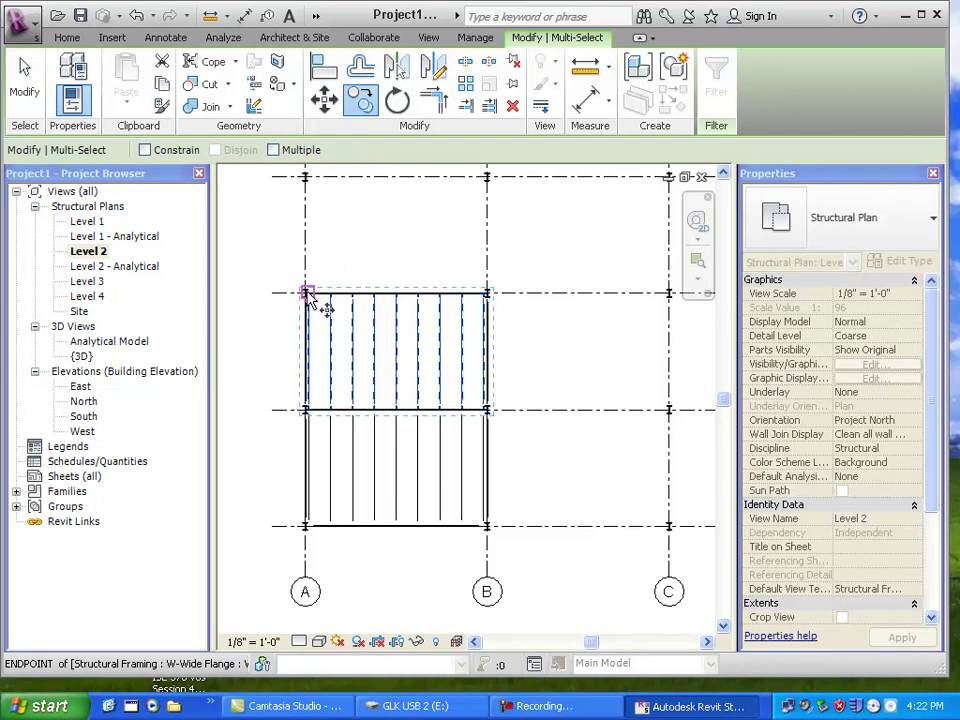
click(306, 294)
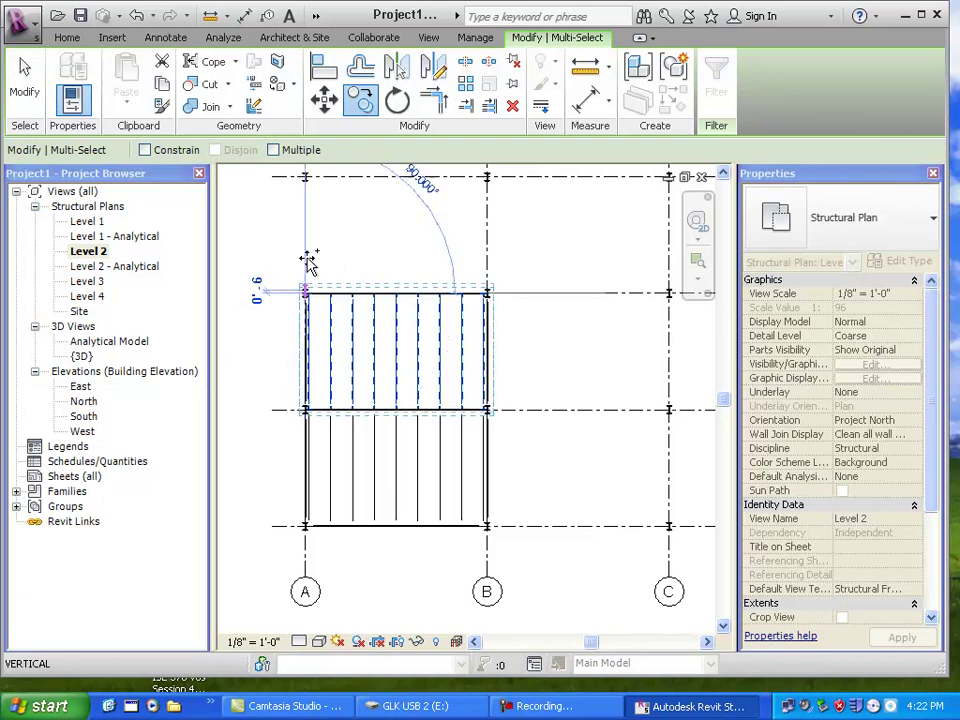
click(304, 179)
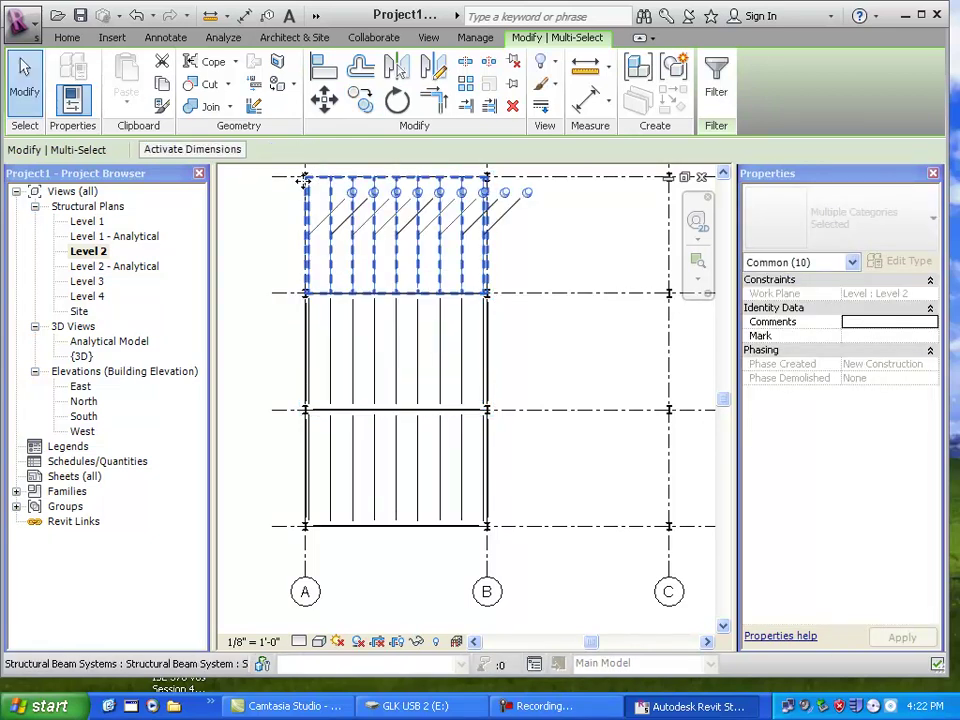
click(268, 343)
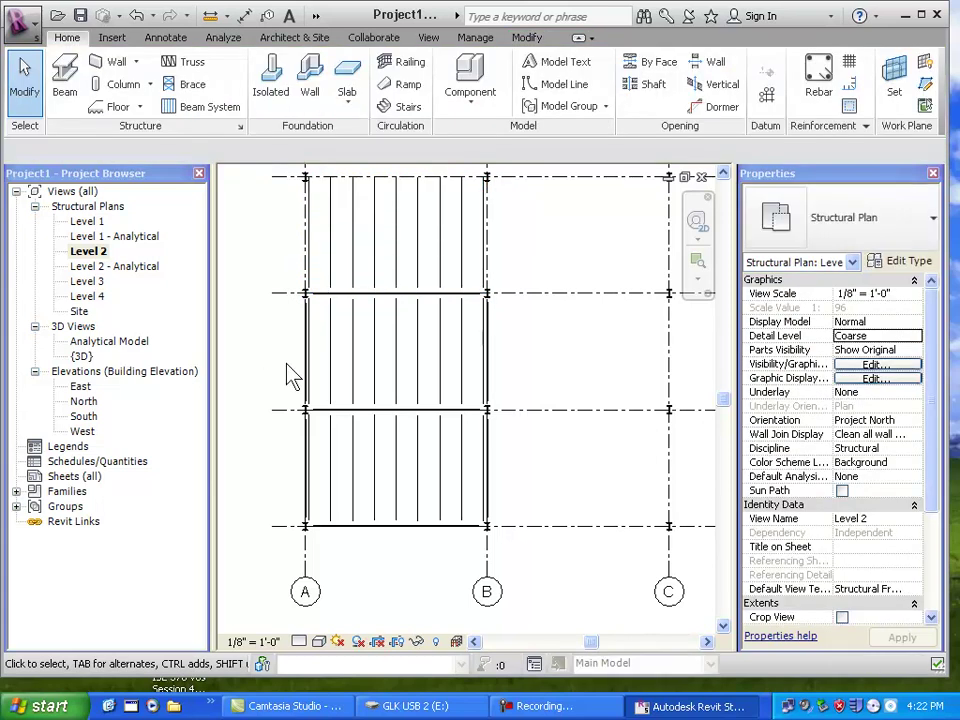
Start a beam for the round concrete columns on the radial grid, using the Concrete-Rectangular Beam 12 x 24 type.
scroll(287, 367, down, 4)
middle_drag(321, 390, 317, 456)
scroll(491, 441, up, 4)
middle_drag(491, 441, 415, 505)
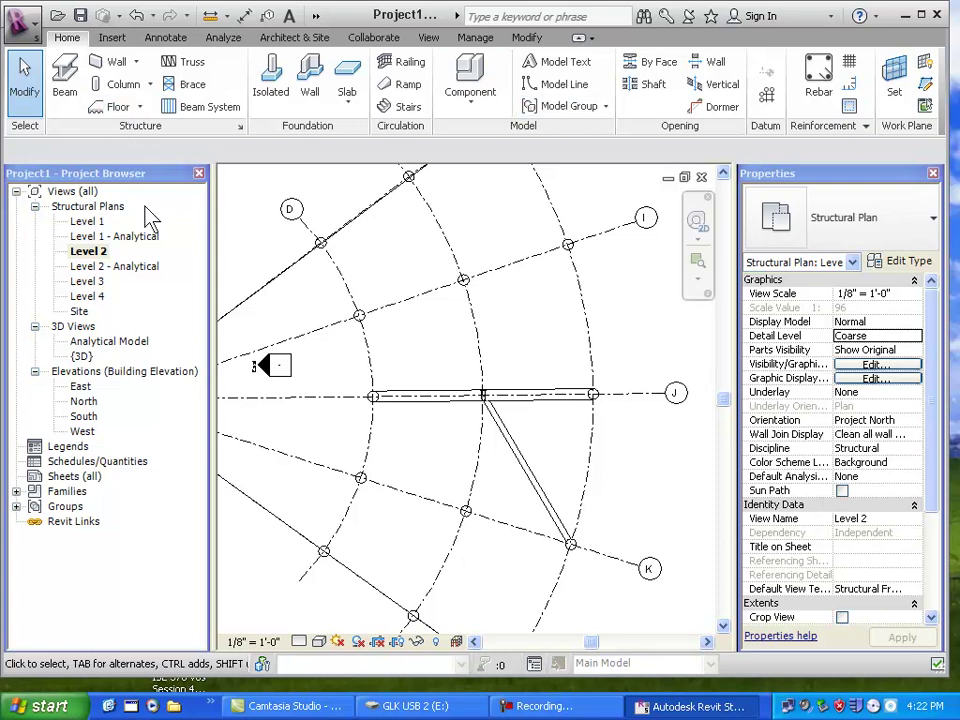
click(66, 90)
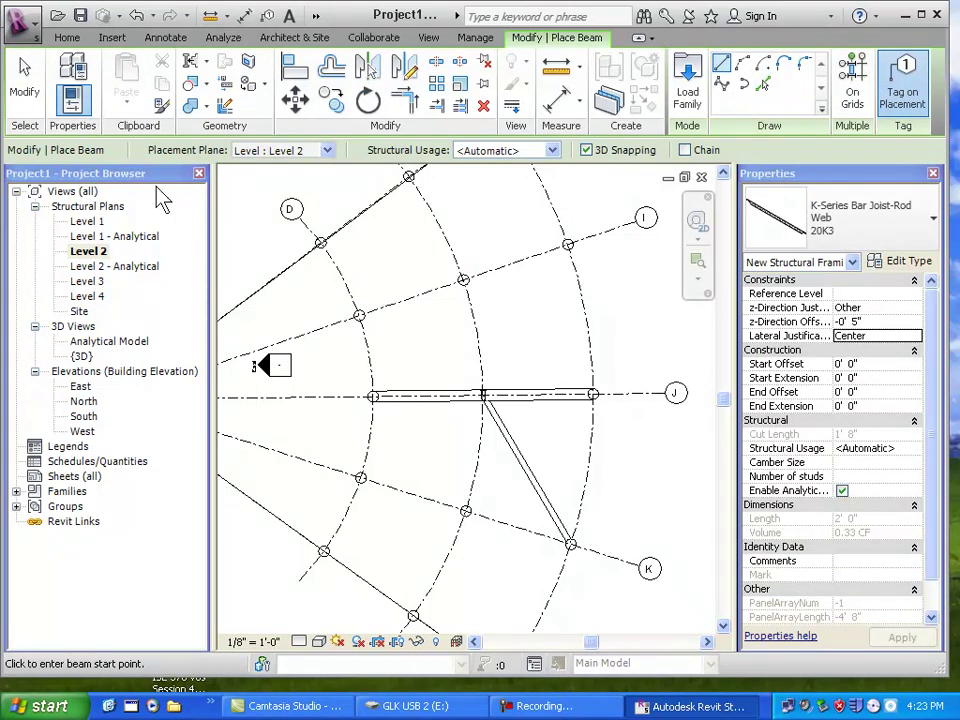
click(930, 225)
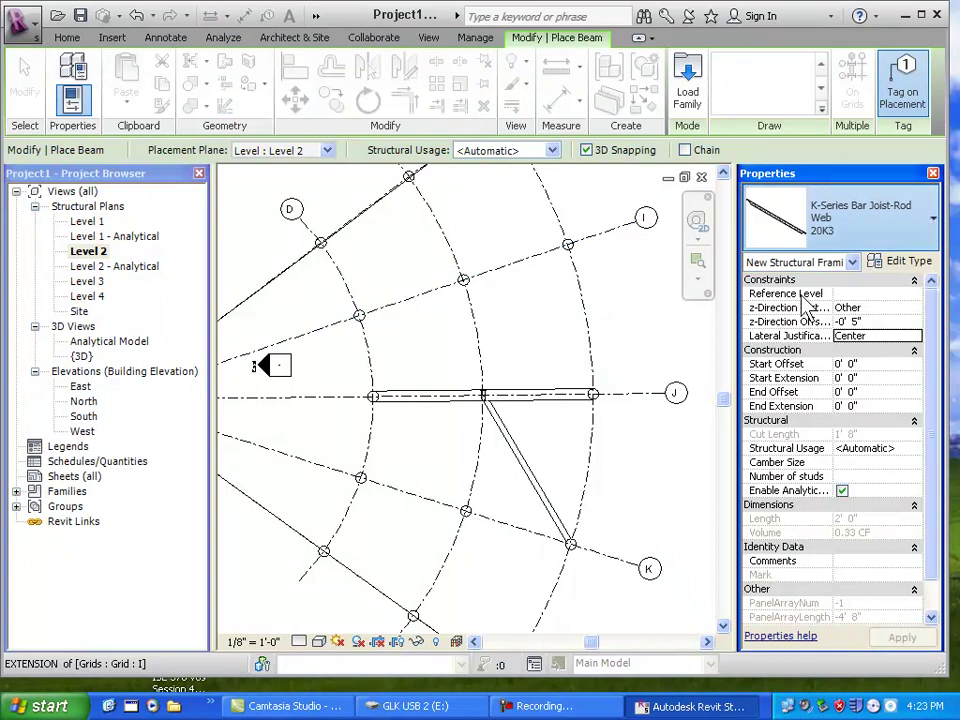
click(483, 396)
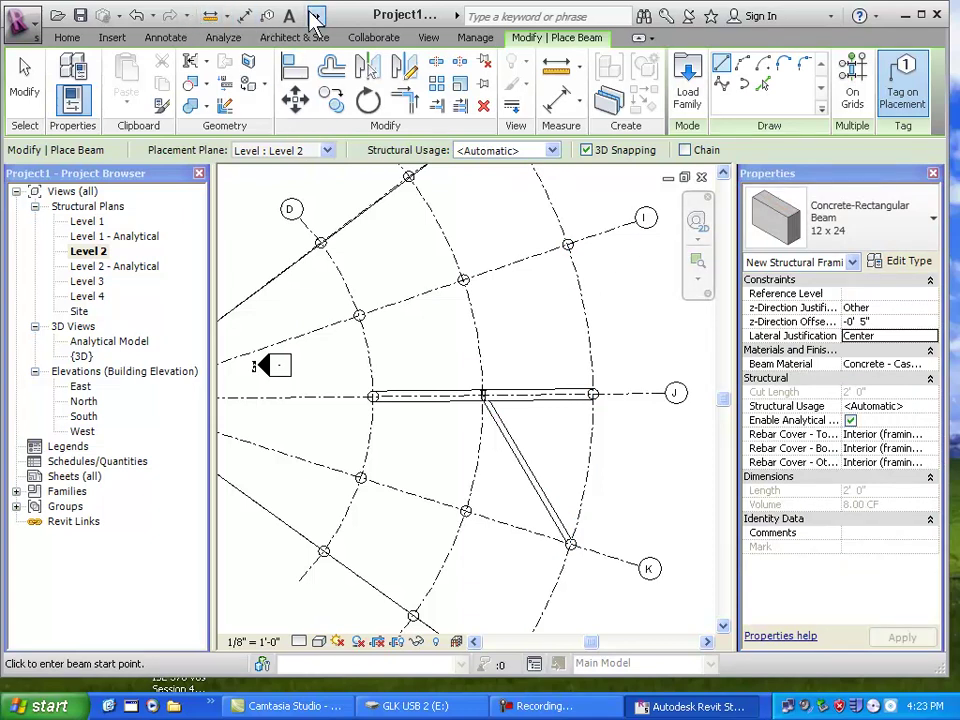
In the 3D view, place the concrete beam between the tops of two neighbouring round columns, starting from the one where the slanted column lands.
click(326, 38)
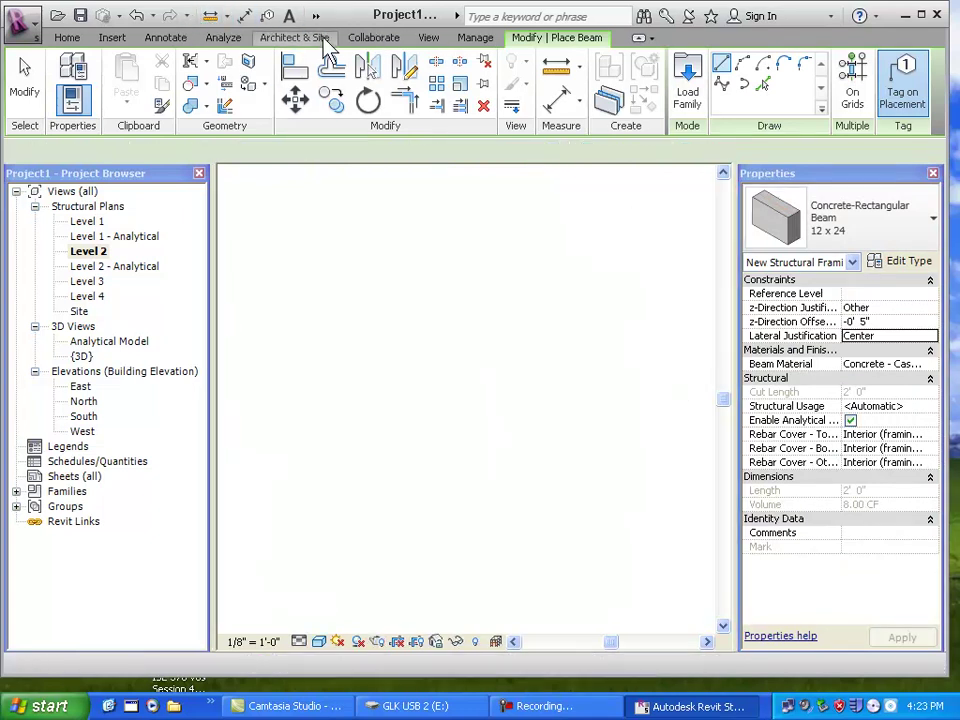
scroll(580, 338, down, 3)
middle_drag(580, 338, 440, 424)
scroll(515, 432, up, 2)
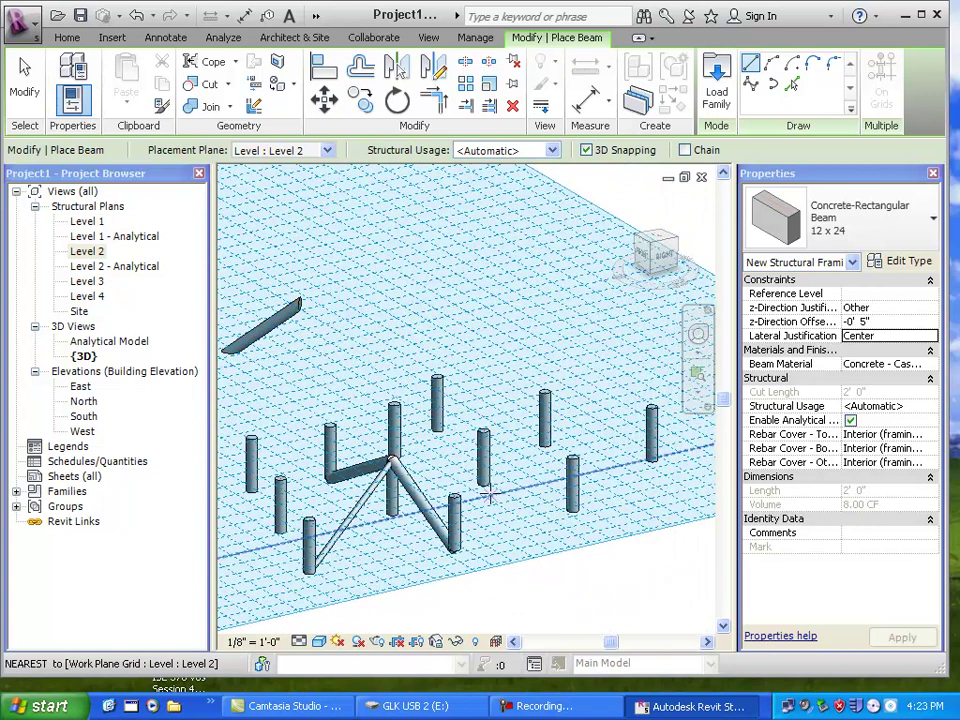
scroll(480, 492, up, 3)
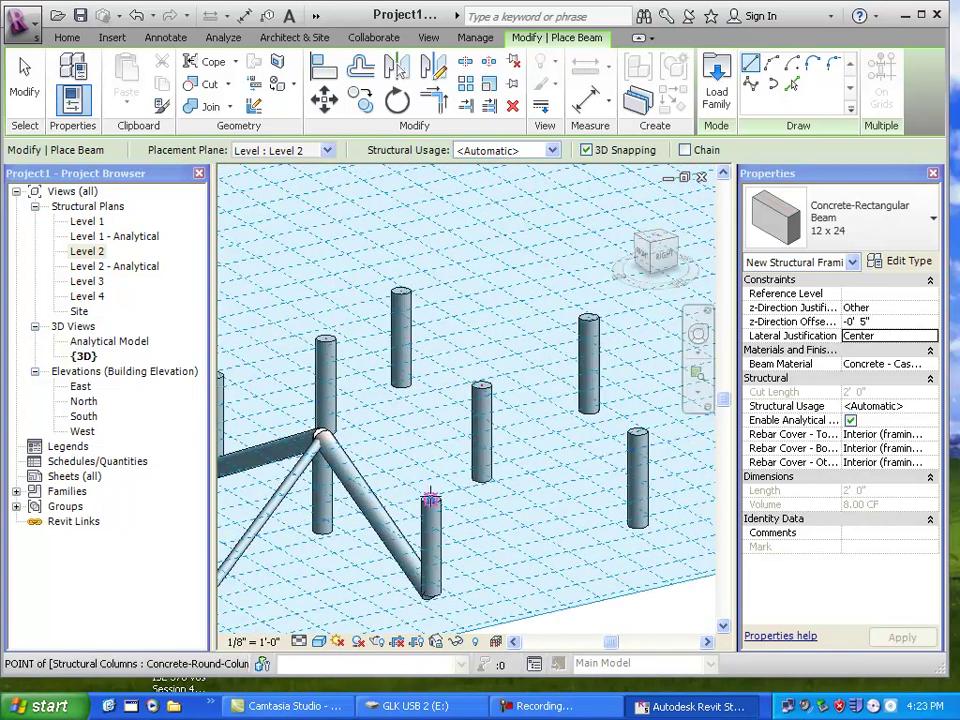
click(431, 497)
click(637, 432)
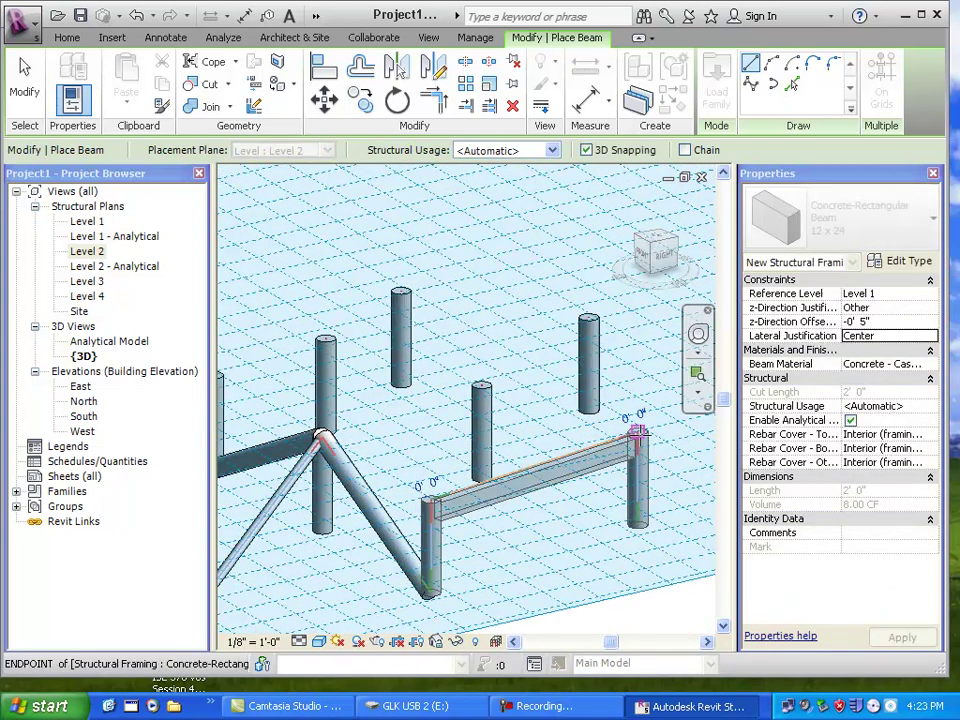
Set the new concrete beam's z-Direction Offset Value to 0 so it sits flush with the column tops.
middle_drag(533, 610, 456, 516)
scroll(535, 500, up, 3)
middle_drag(535, 500, 458, 520)
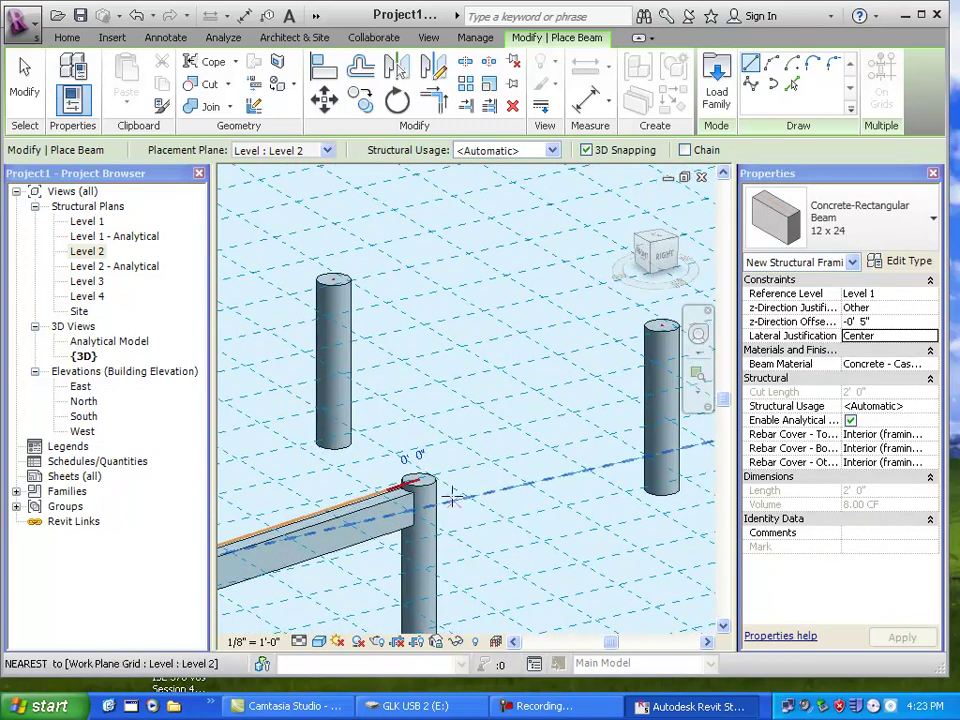
click(30, 86)
click(376, 512)
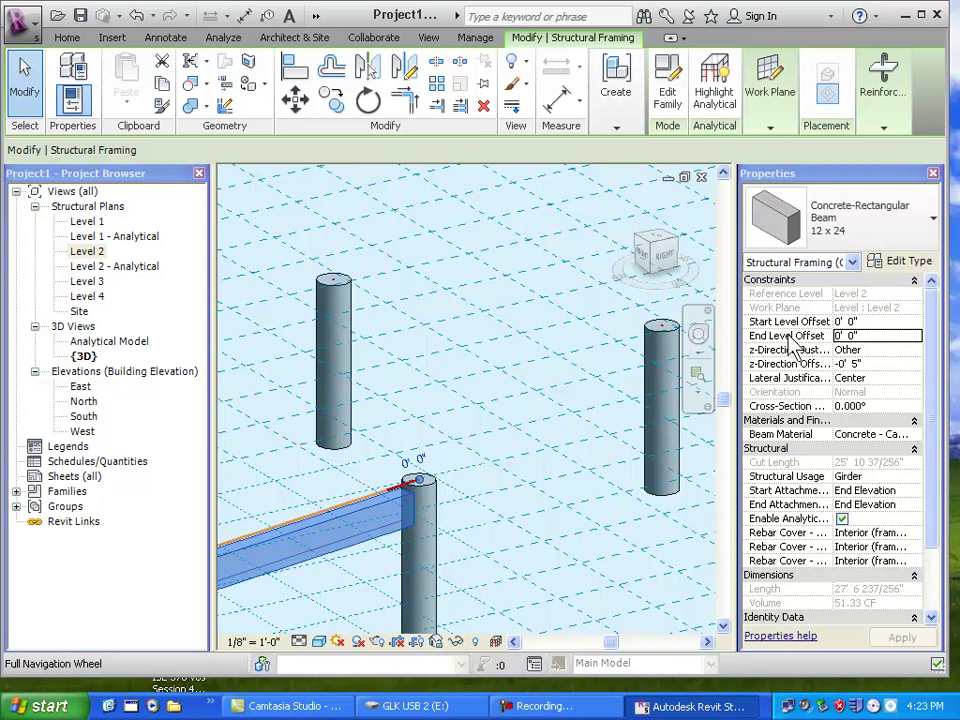
click(872, 365)
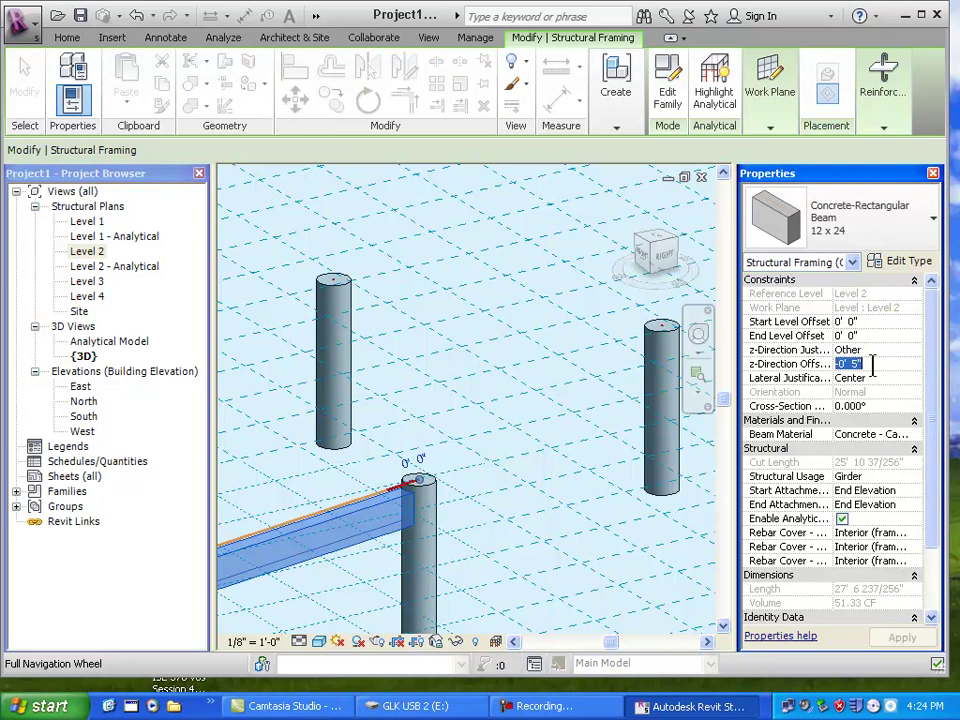
text(0)
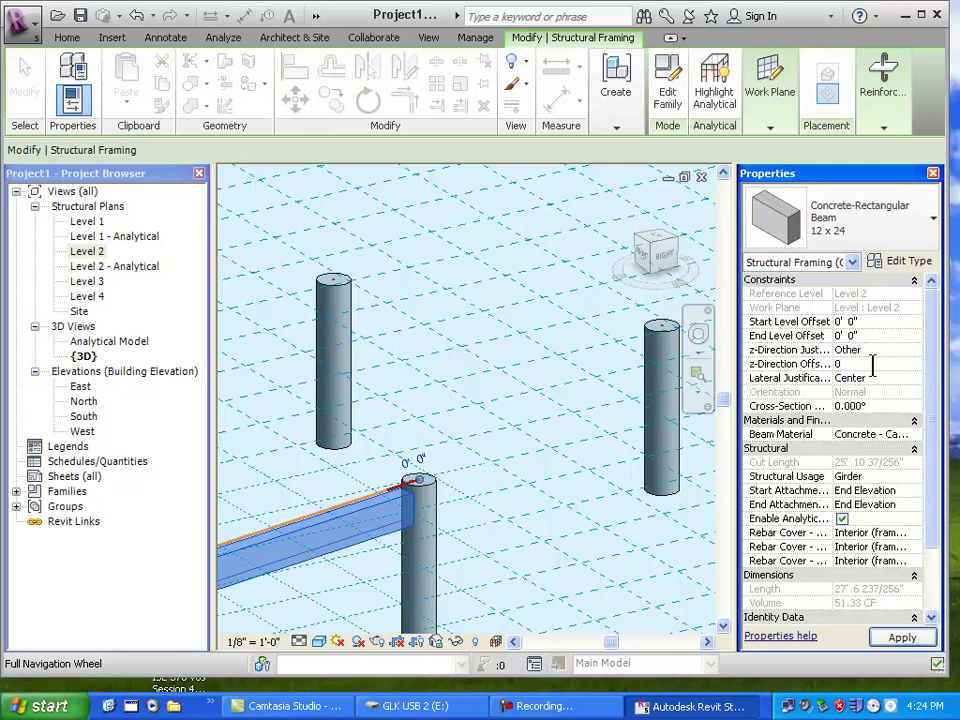
click(903, 638)
click(664, 568)
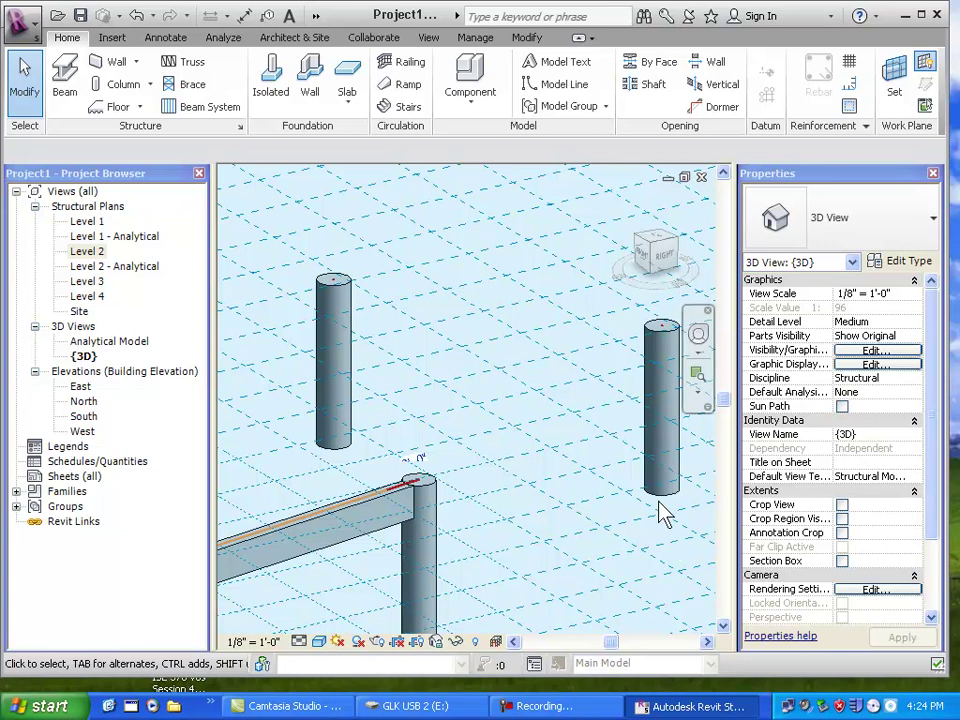
Start another 12 x 24 rectangular concrete beam for the remaining round columns in the 3D view.
middle_drag(585, 514, 531, 565)
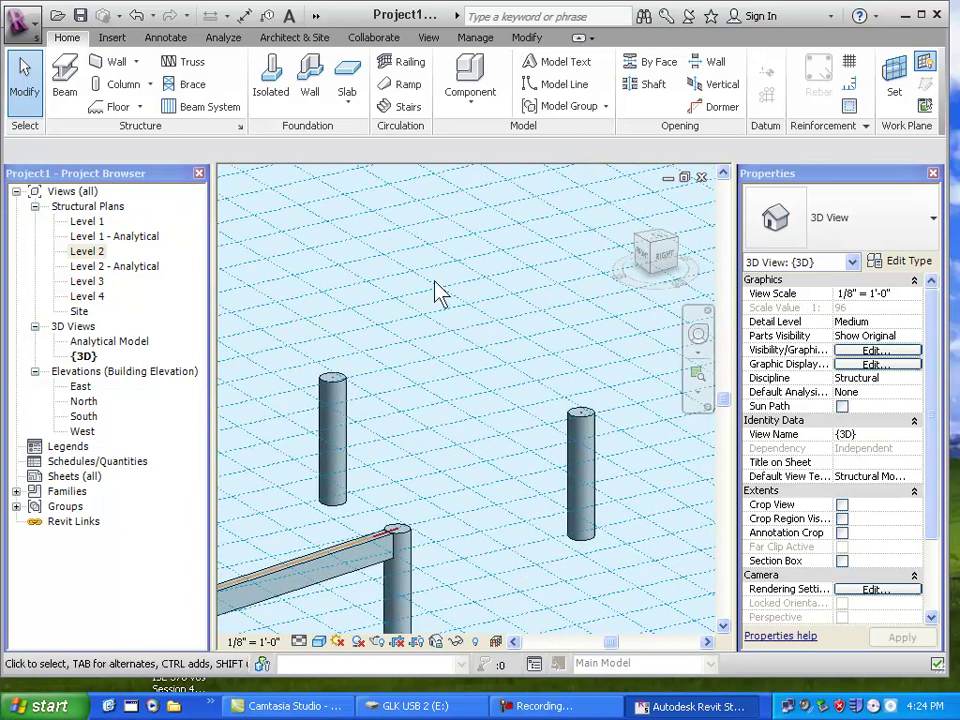
click(75, 95)
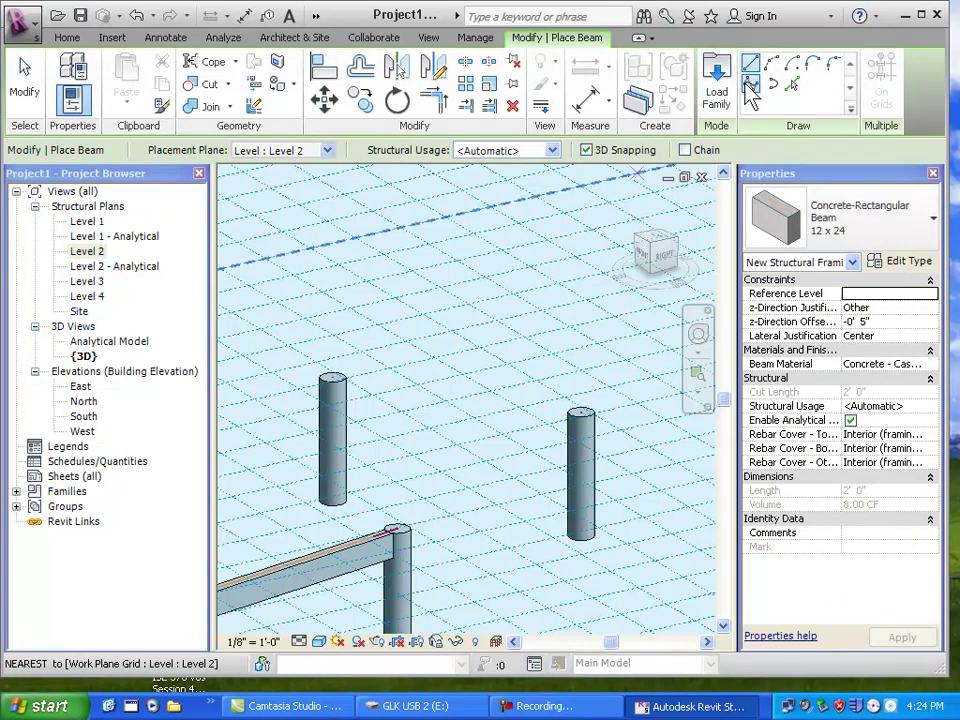
click(62, 33)
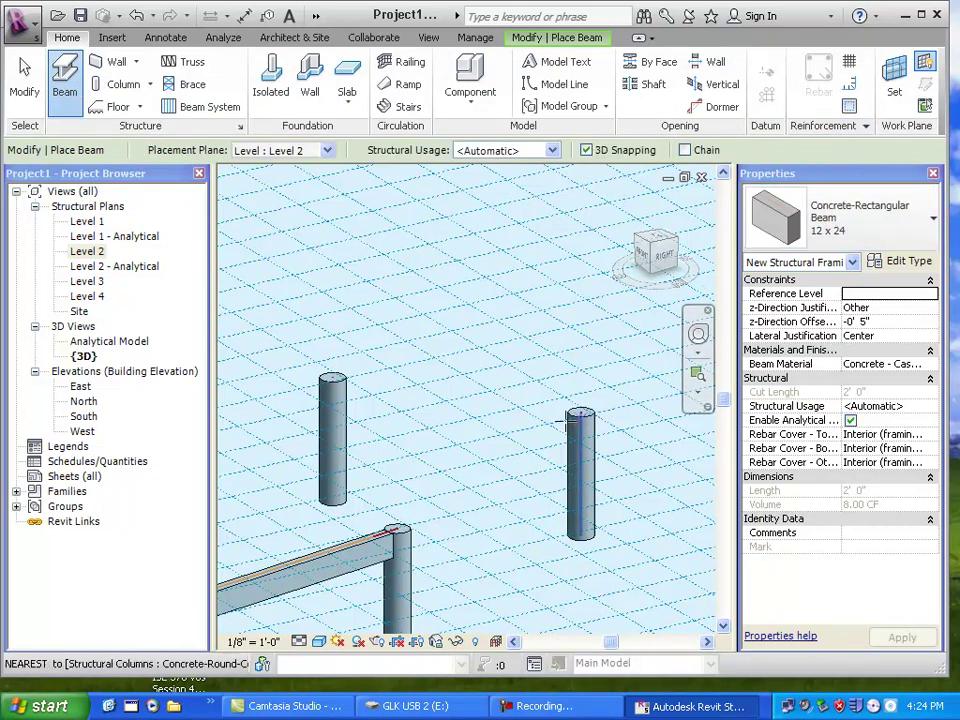
Set the beam's z-direction offset to 0 and place a 12 x 24 concrete beam from the front column's top to the rightmost column's top.
click(868, 322)
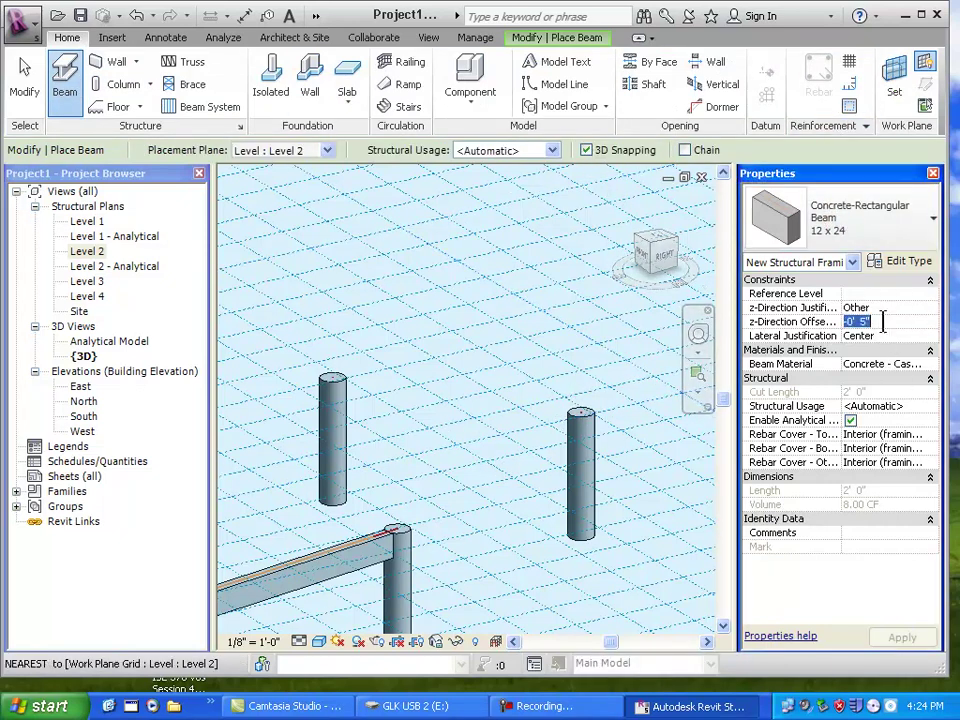
text(0)
key(Return)
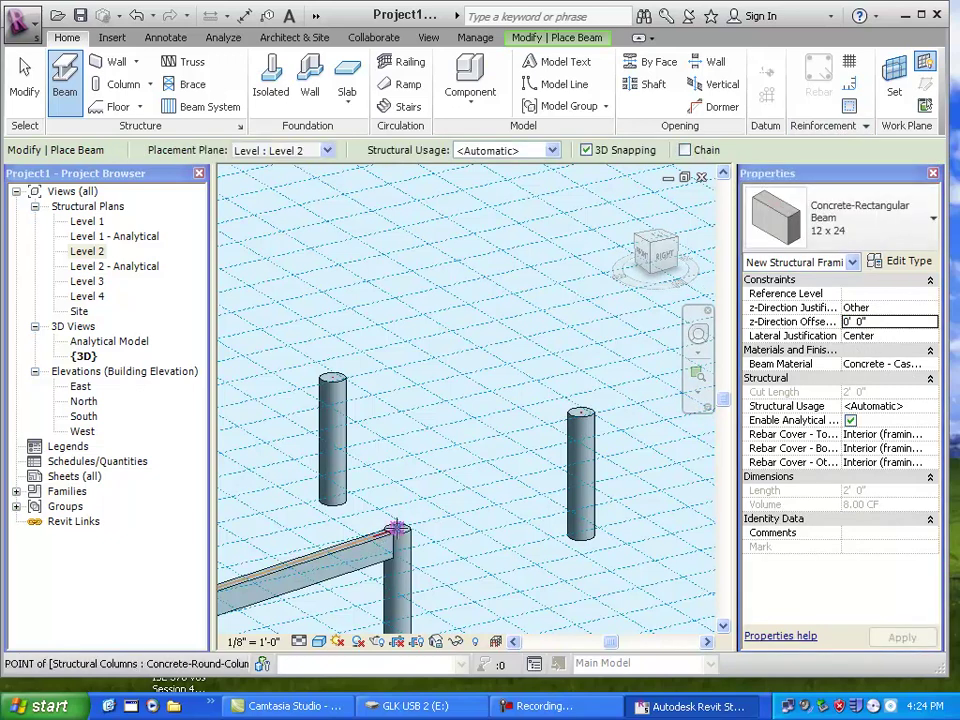
click(392, 527)
click(580, 412)
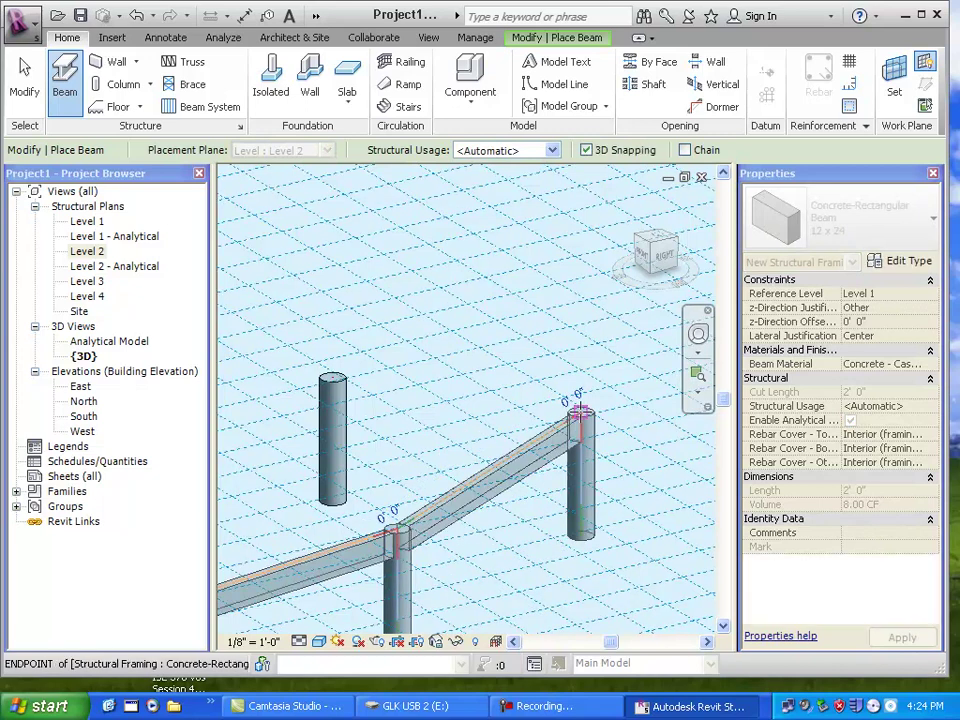
click(25, 75)
click(386, 450)
middle_drag(386, 450, 517, 403)
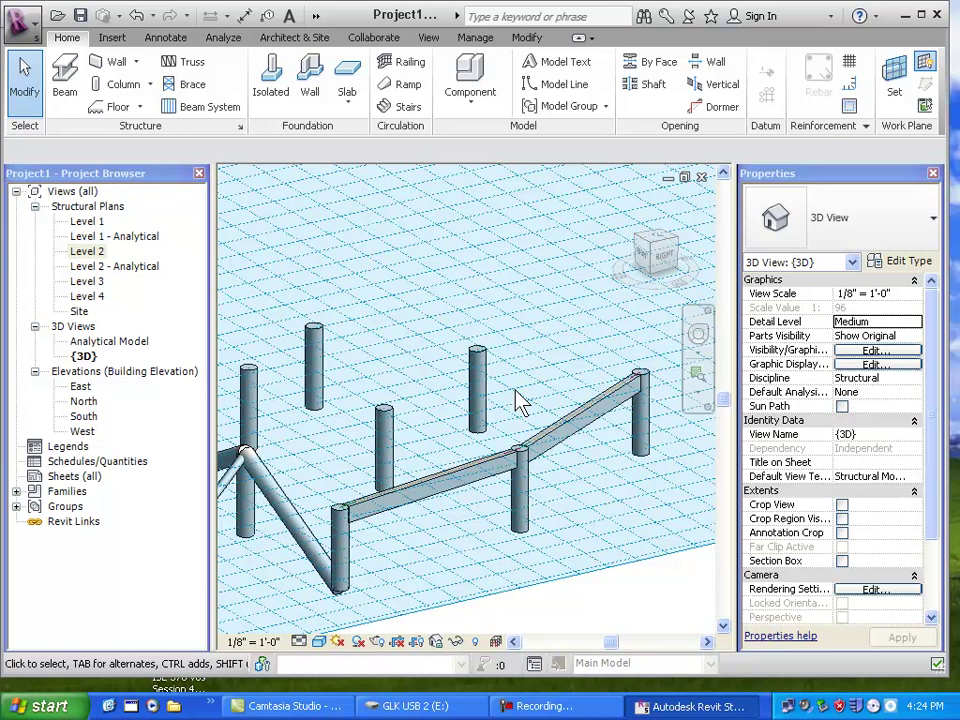
Hide the work plane grid in the 3D view.
scroll(518, 402, down, 1)
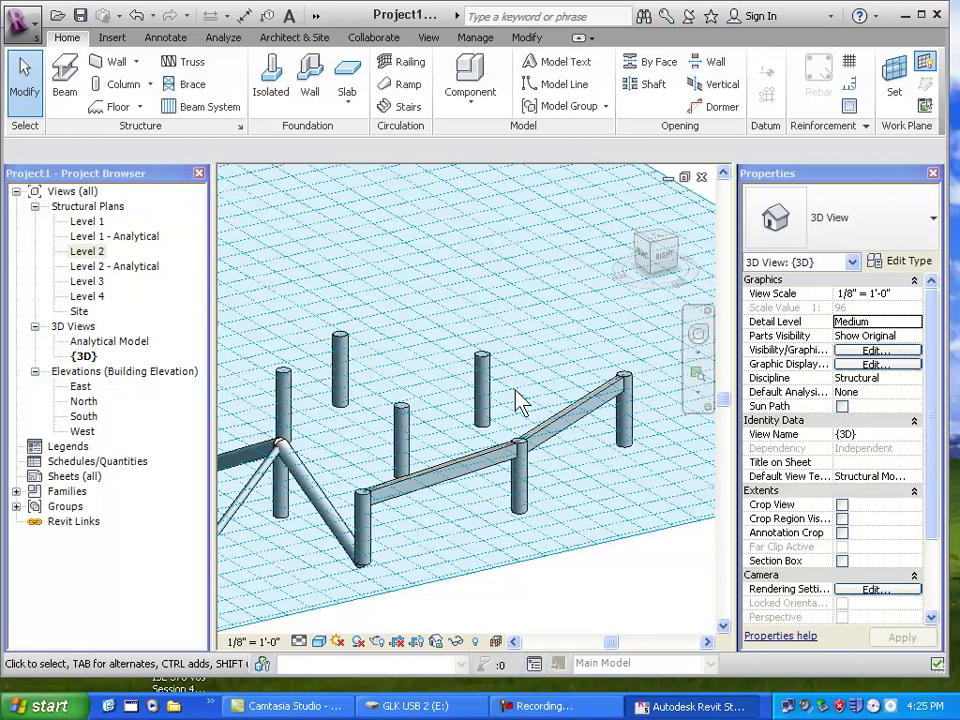
click(926, 70)
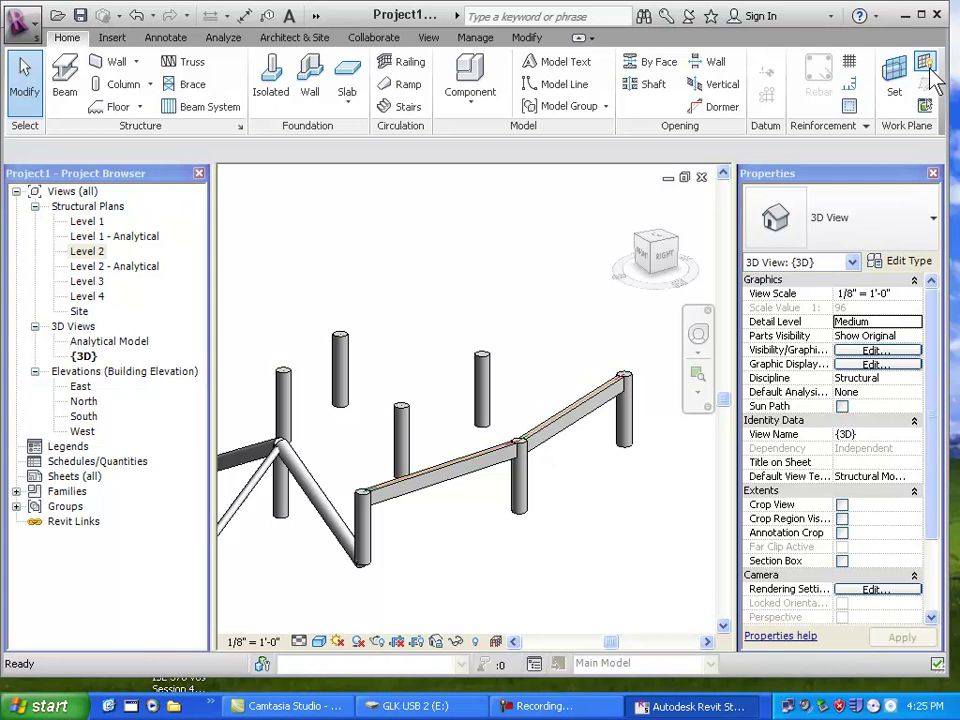
scroll(594, 540, down, 3)
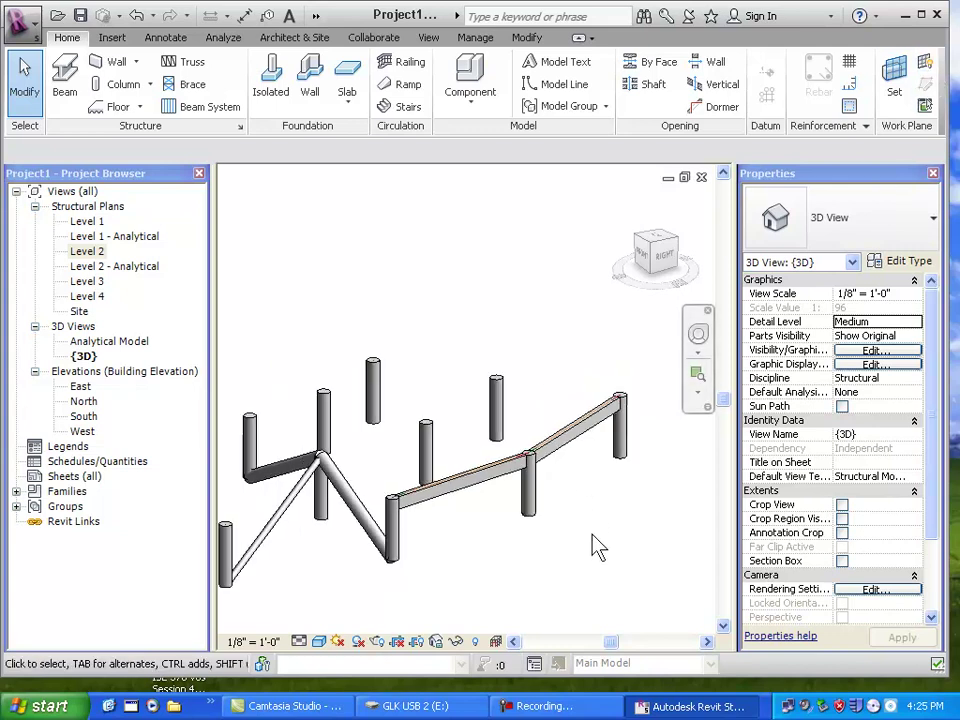
From the Level 1 structural plan, start an in-place model in the Structural Framing category named Curvy Beam.
double_click(90, 223)
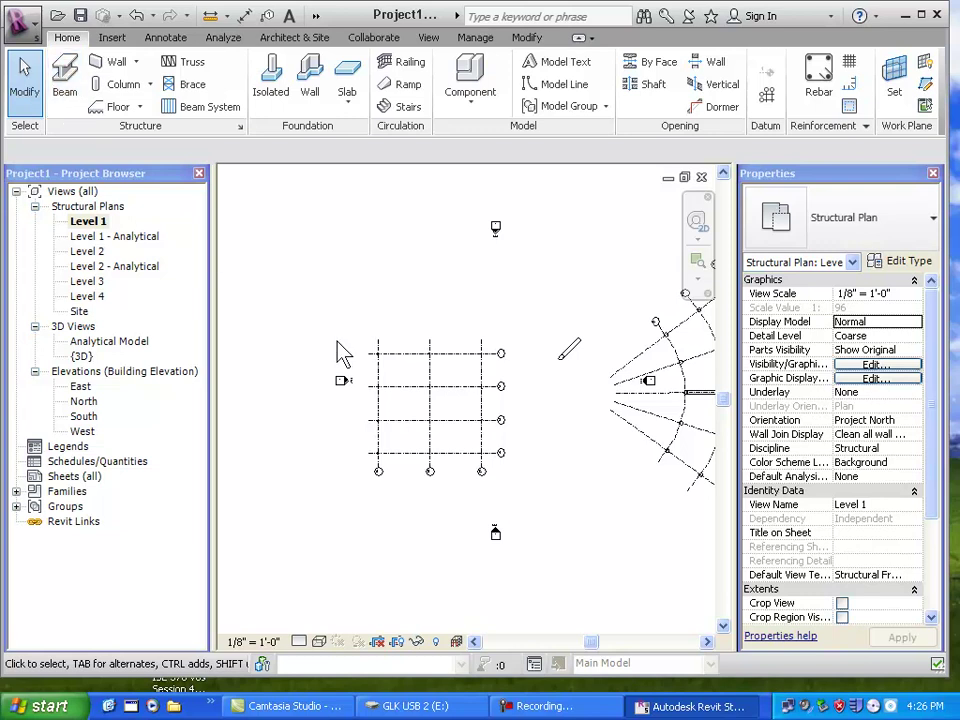
click(464, 104)
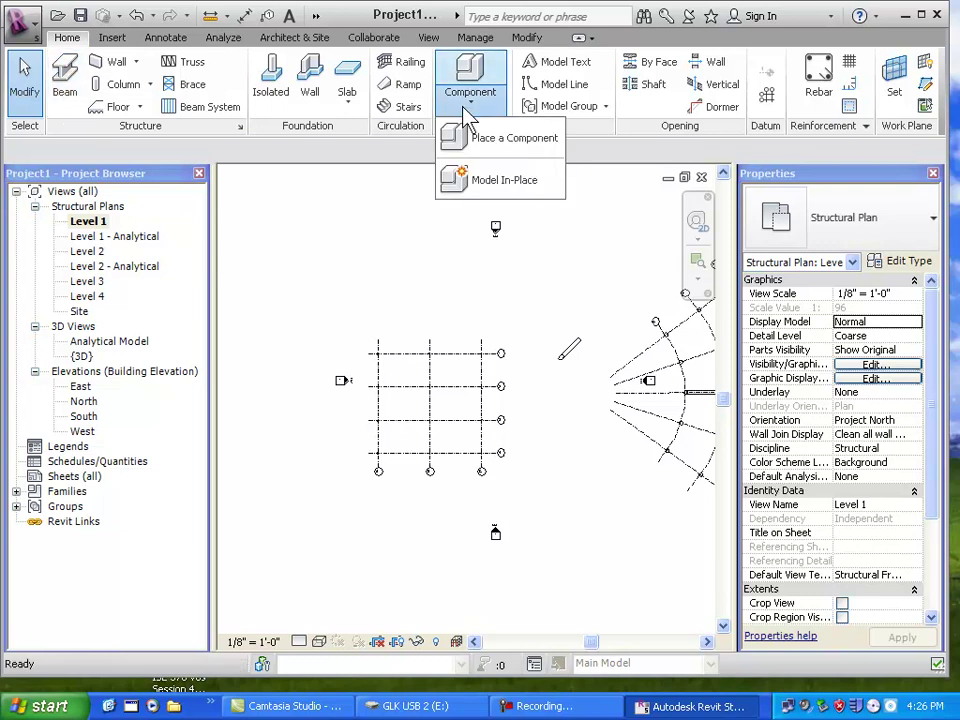
click(492, 193)
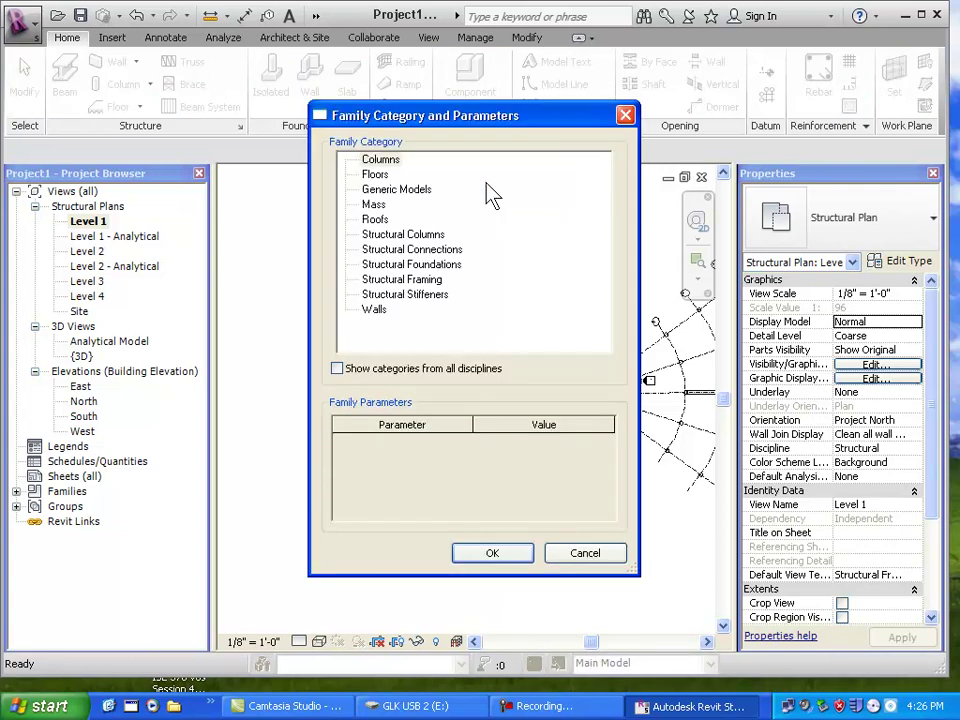
click(416, 280)
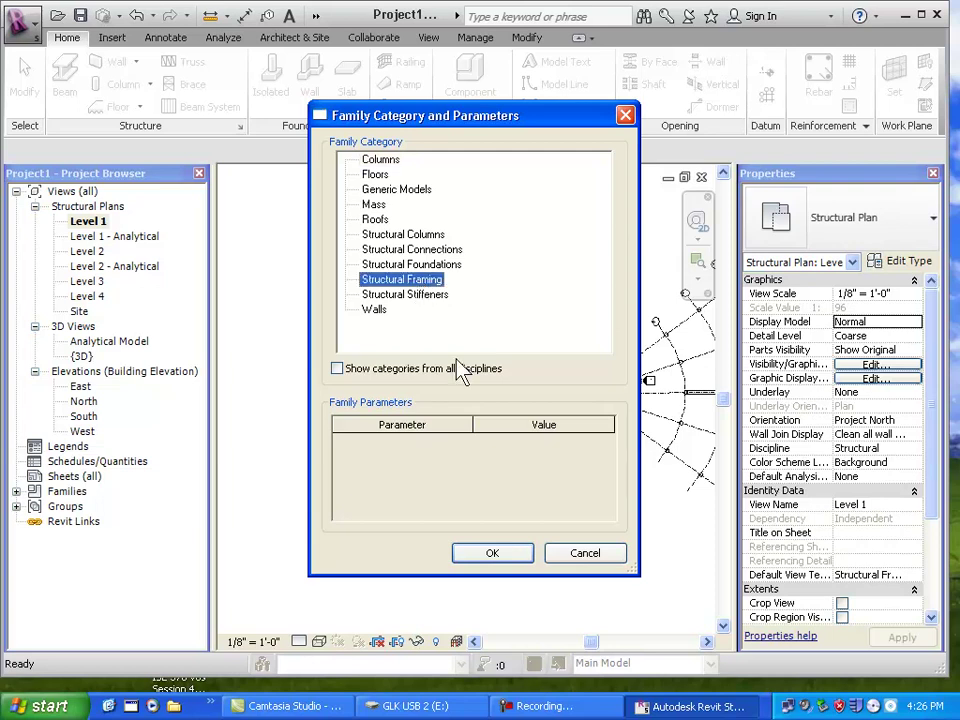
click(492, 550)
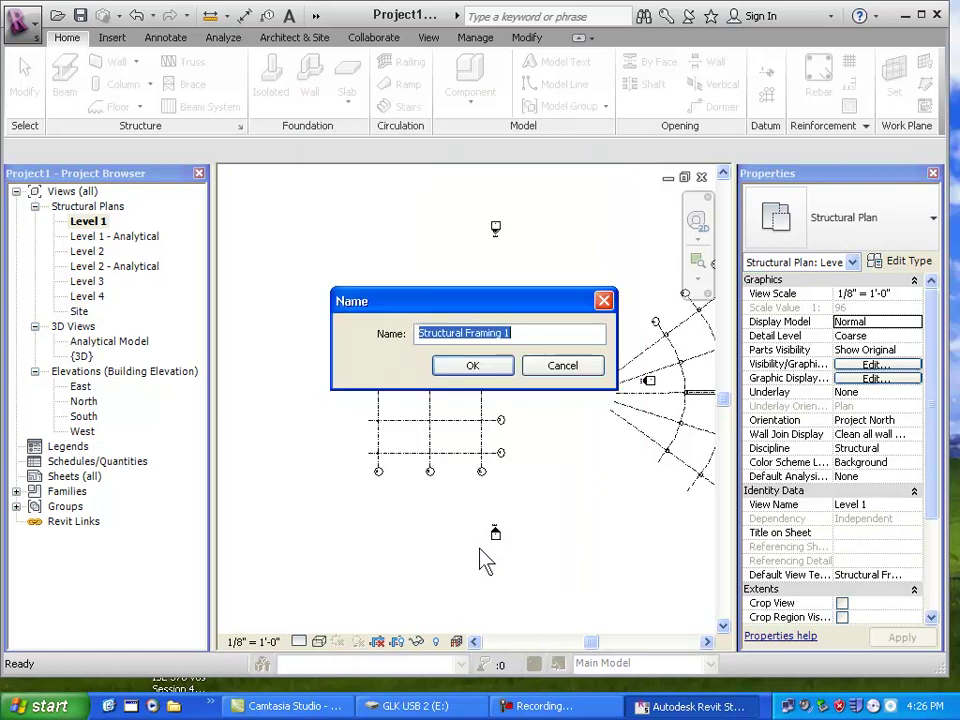
text(C)
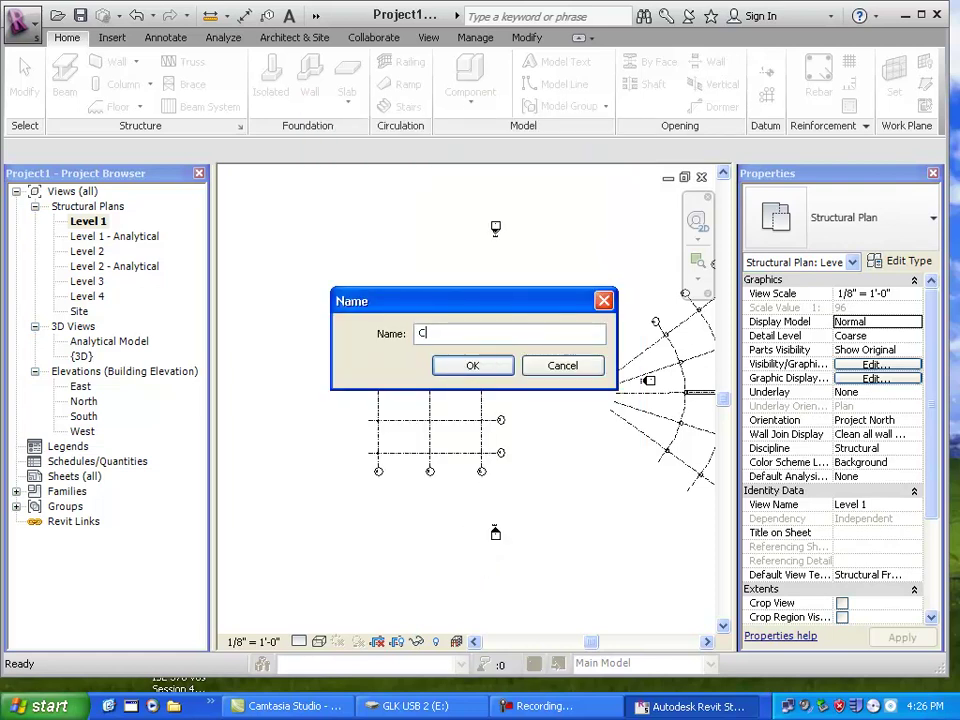
text(urvy Beam)
key(Return)
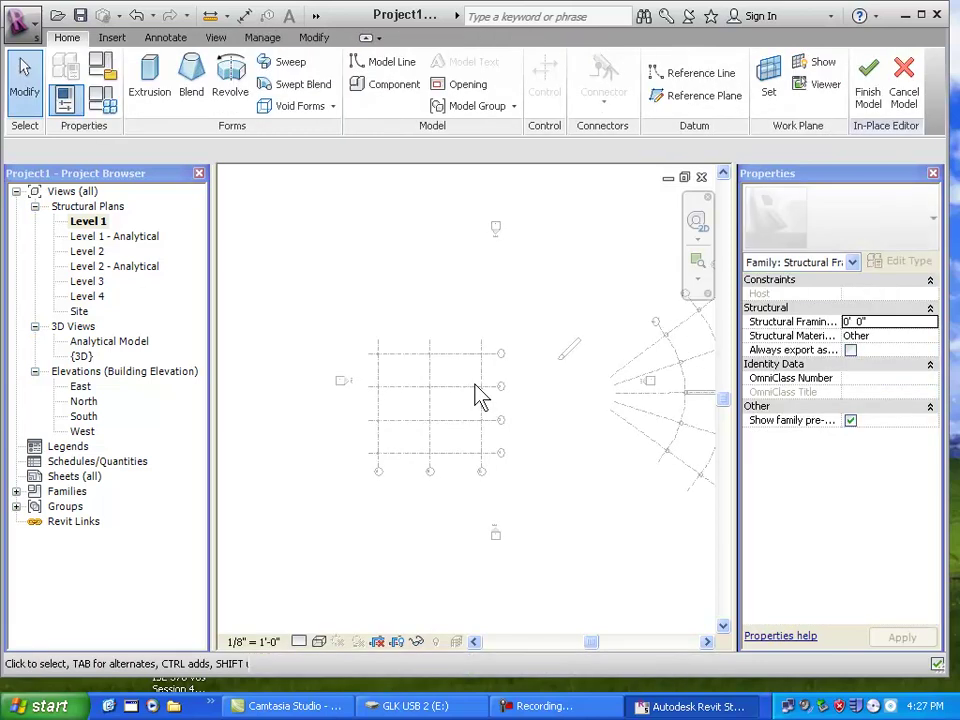
Start a Sweep and sketch its path as a start-end-radius arc above the rectangular grid on Level 1.
scroll(401, 330, up, 1)
middle_drag(396, 349, 437, 386)
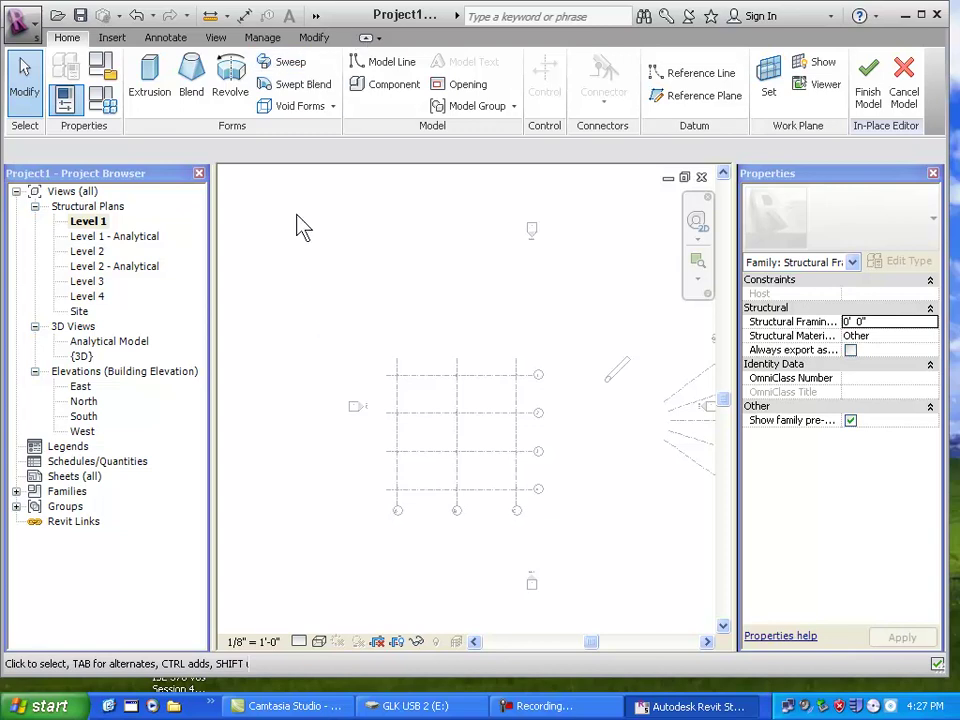
click(287, 64)
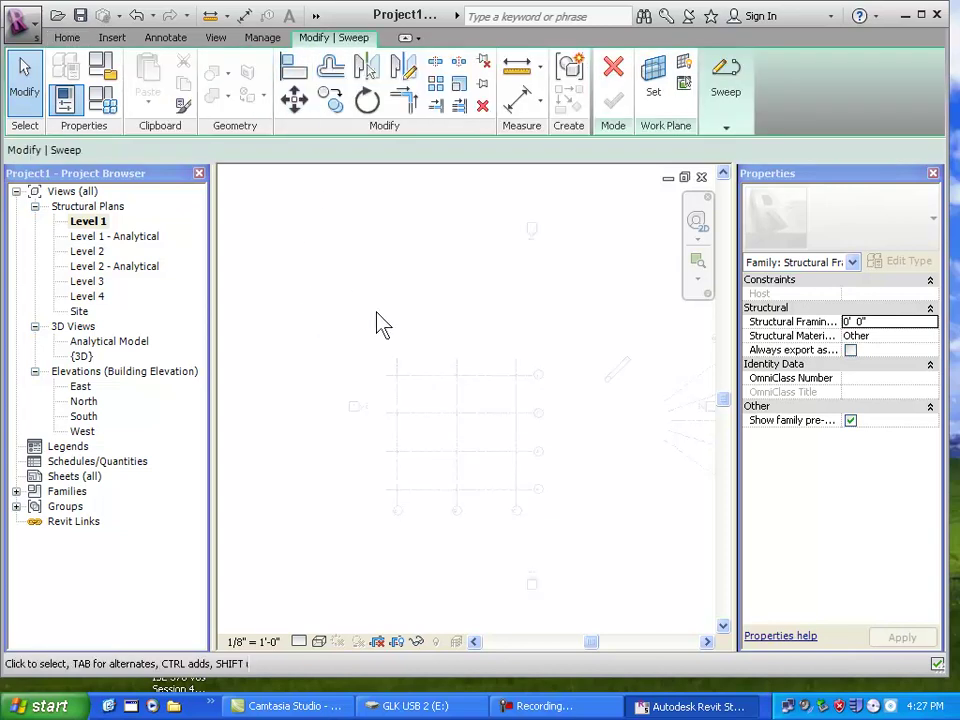
click(727, 128)
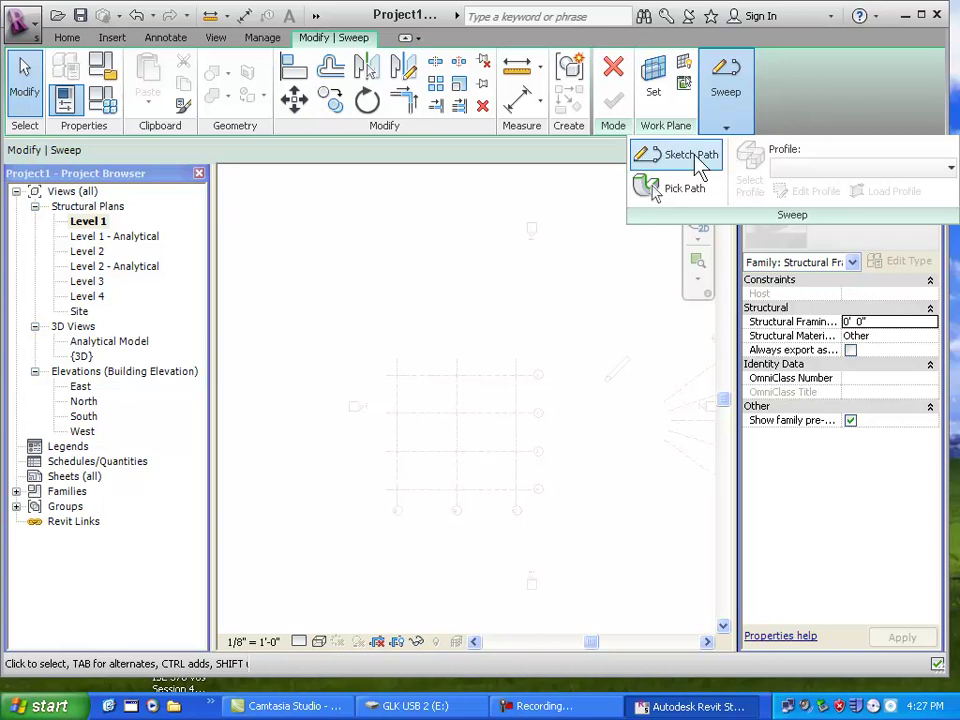
click(696, 156)
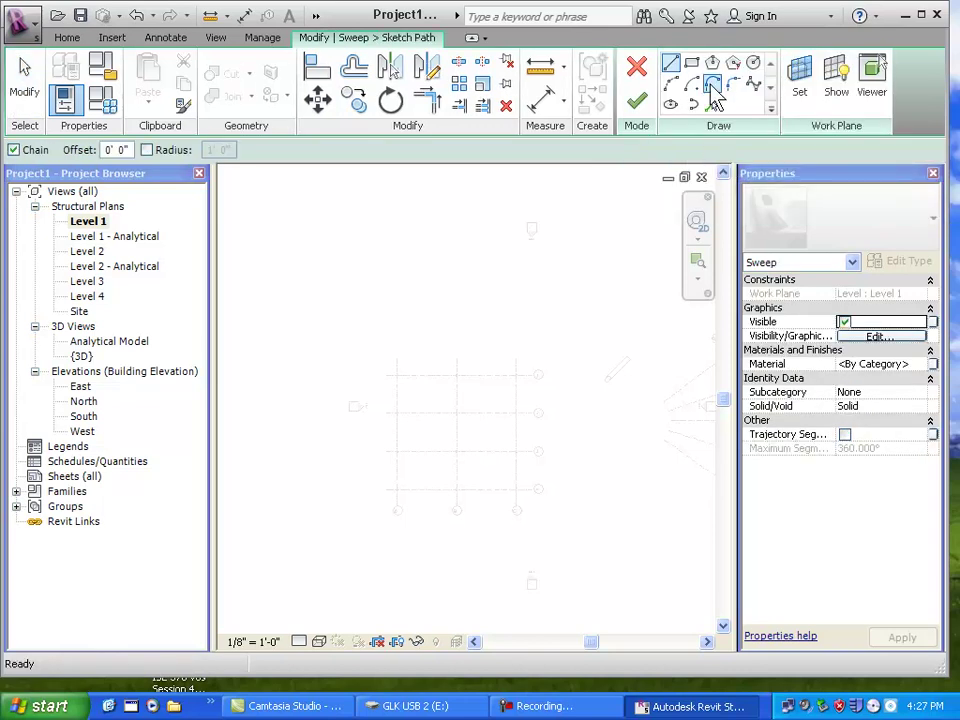
click(671, 86)
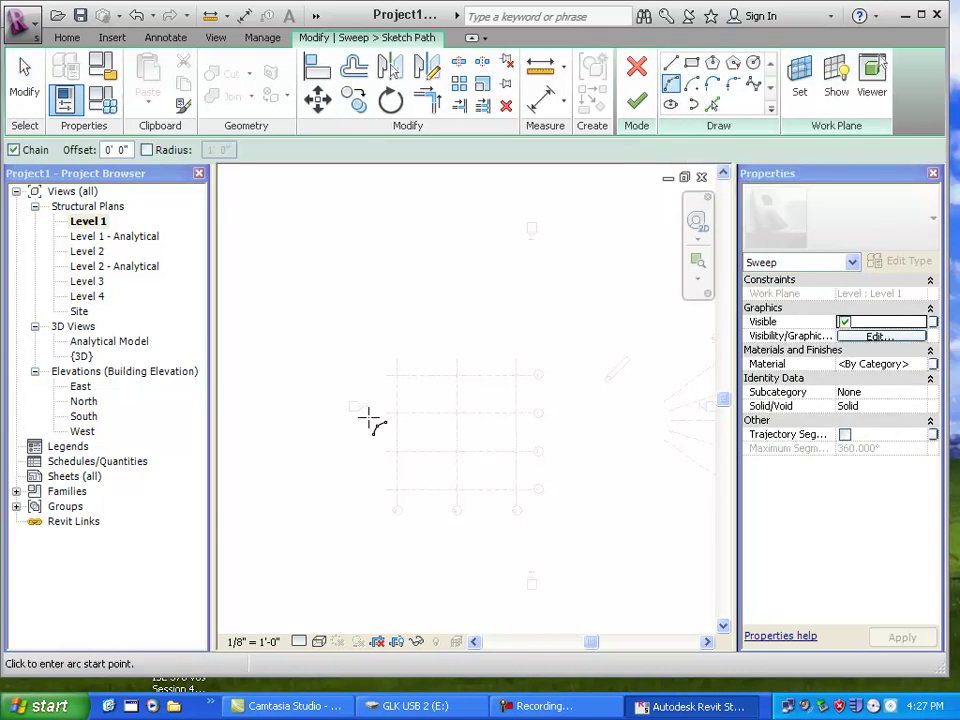
click(328, 344)
click(561, 248)
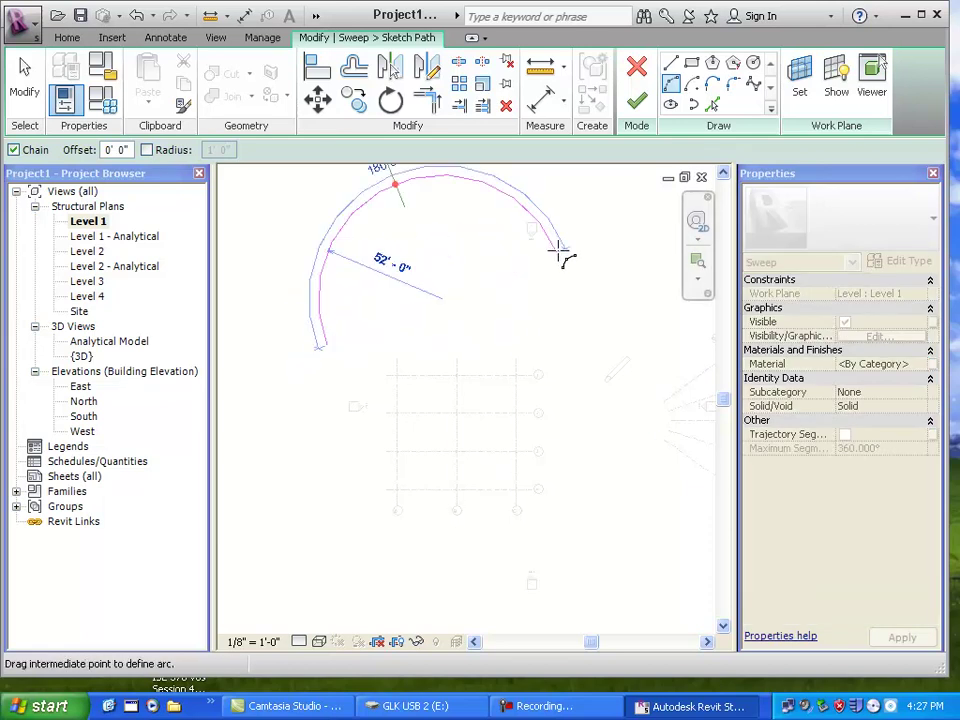
click(467, 221)
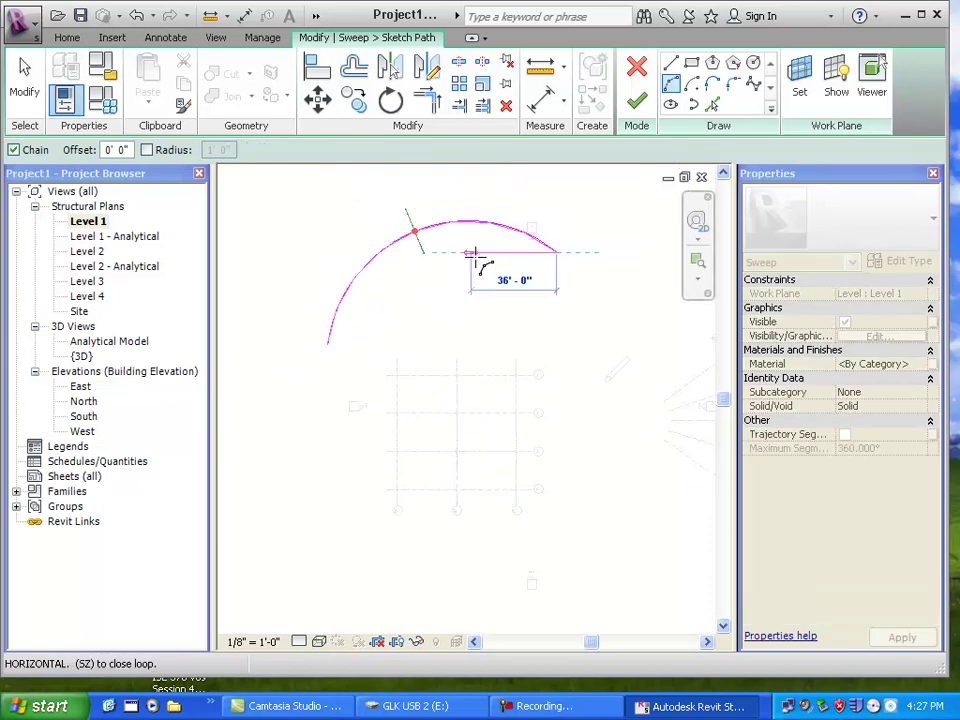
click(37, 83)
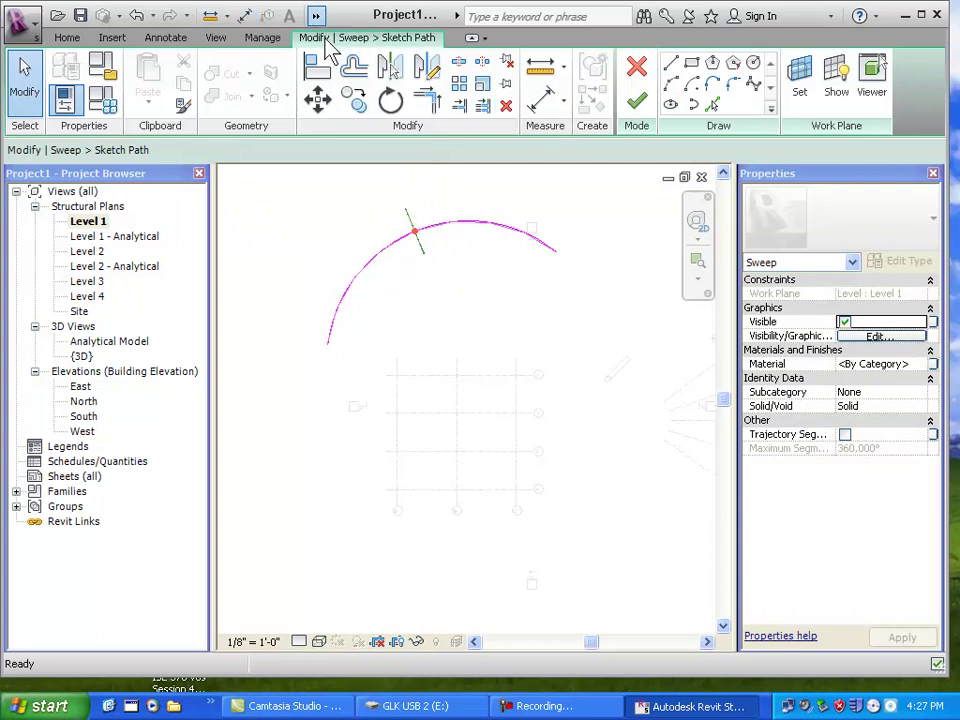
View the arc path in the default 3D view and finish the path sketch.
click(315, 15)
middle_drag(345, 250, 445, 428)
scroll(414, 332, up, 4)
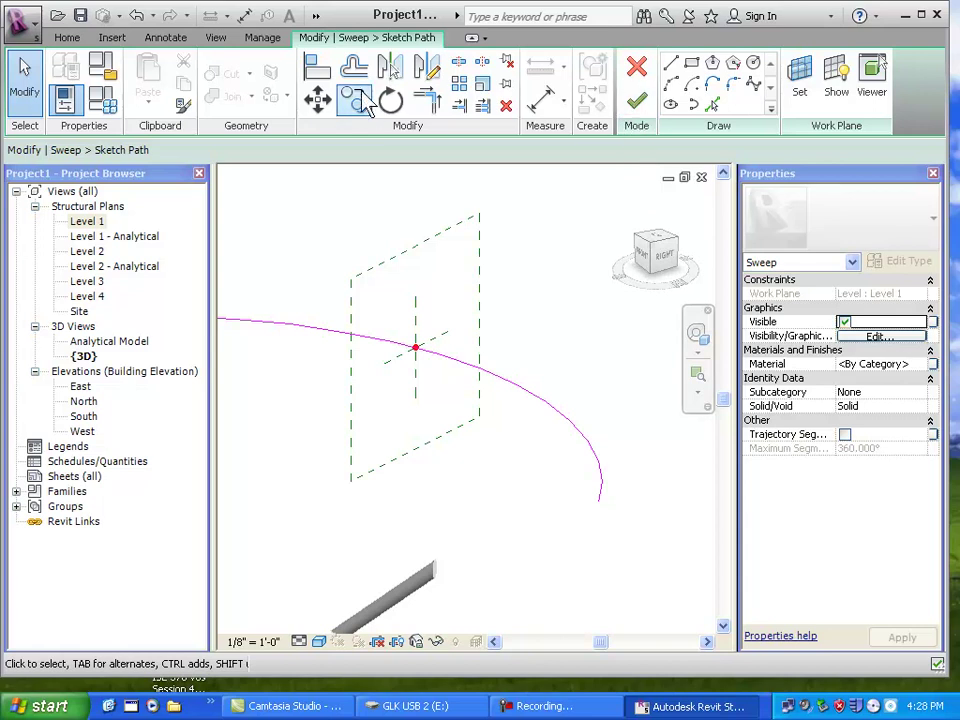
click(638, 106)
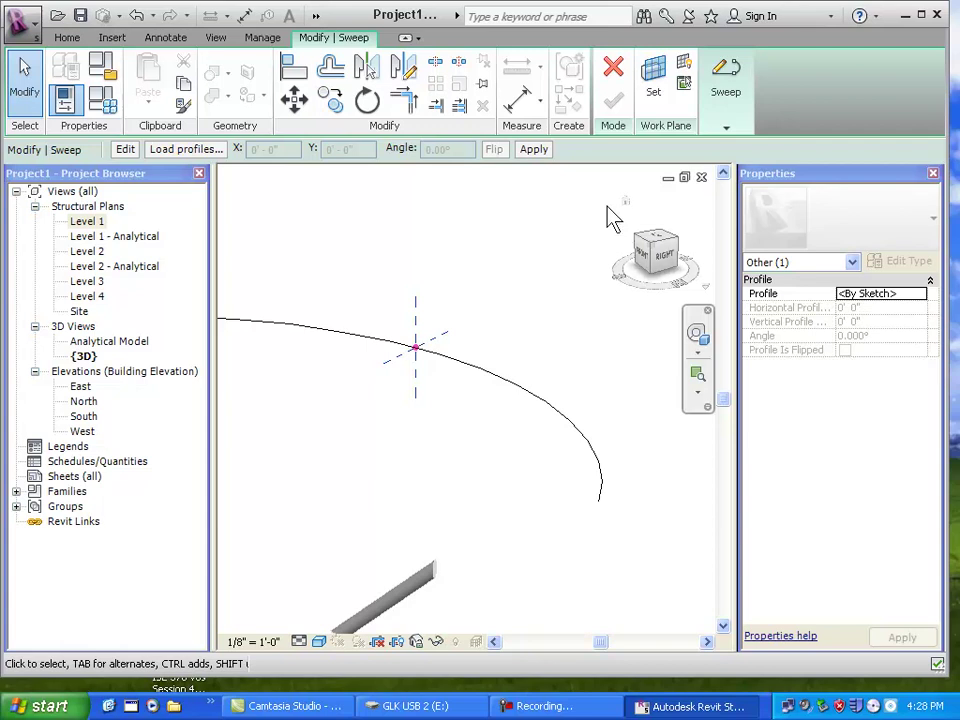
Load the W36X256 type of W-Wide Flange-Profile.rfa from the Profiles > Structural > Steel library folder for the sweep.
click(180, 152)
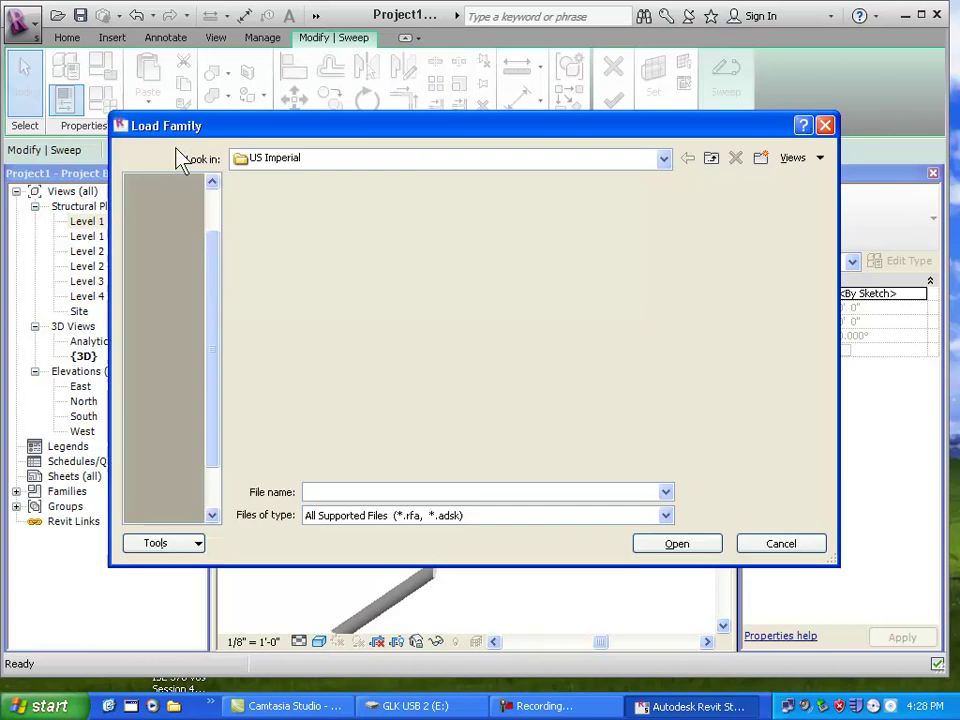
double_click(268, 281)
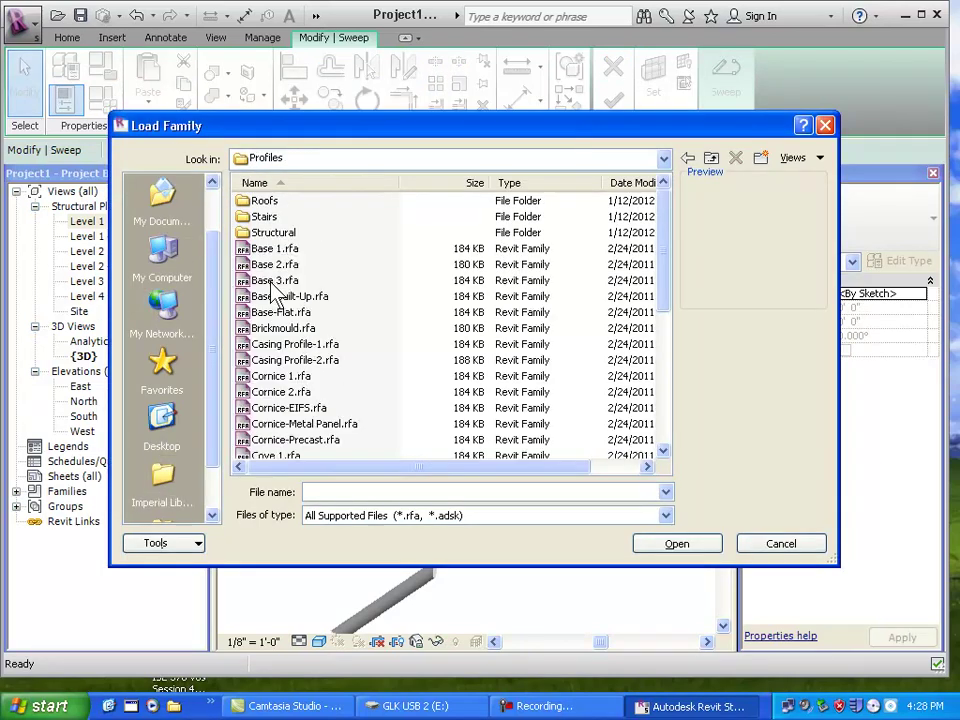
double_click(272, 234)
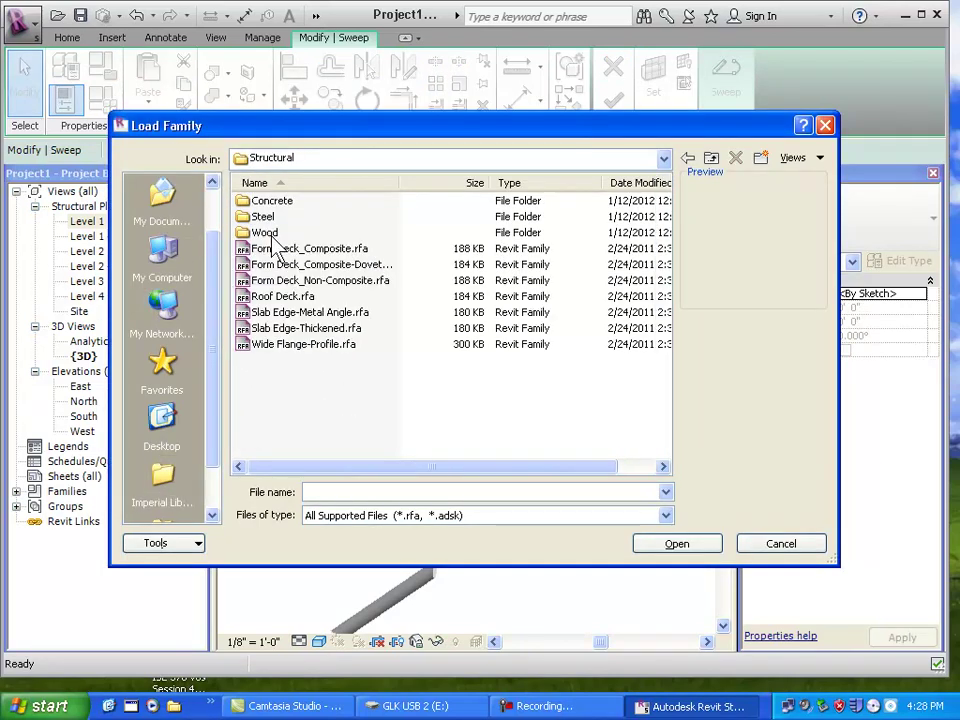
double_click(266, 217)
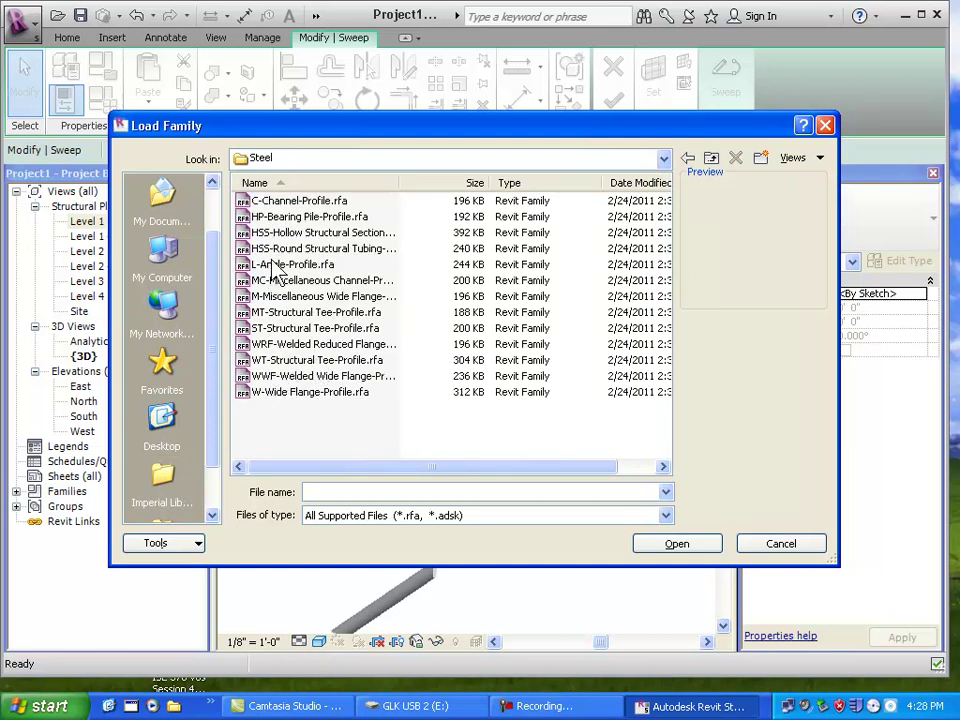
click(286, 393)
click(674, 548)
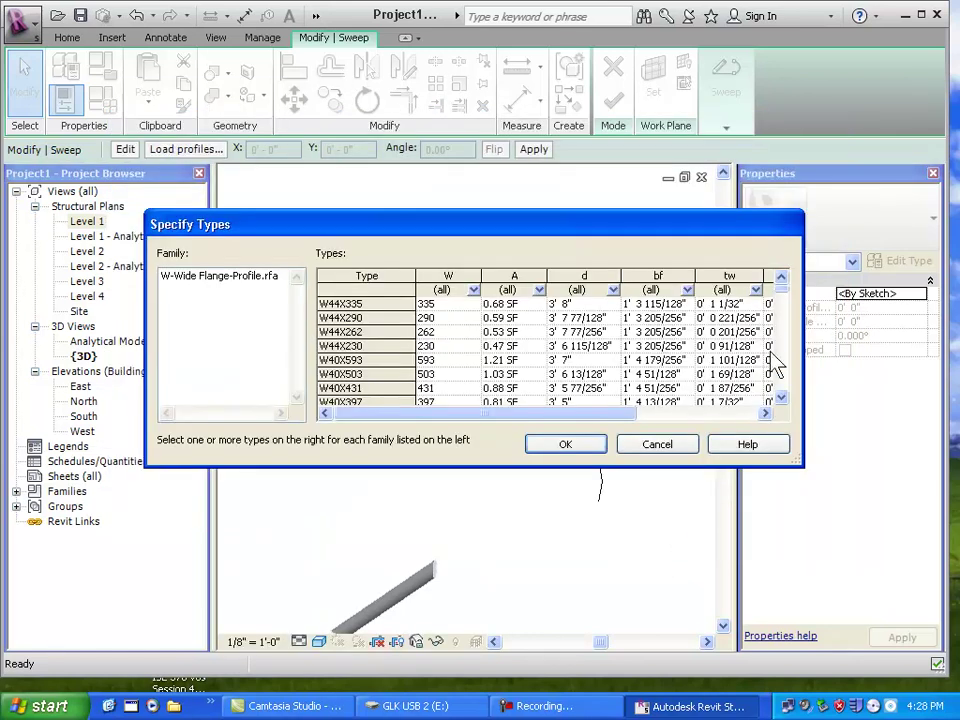
drag(783, 296, 765, 259)
click(372, 303)
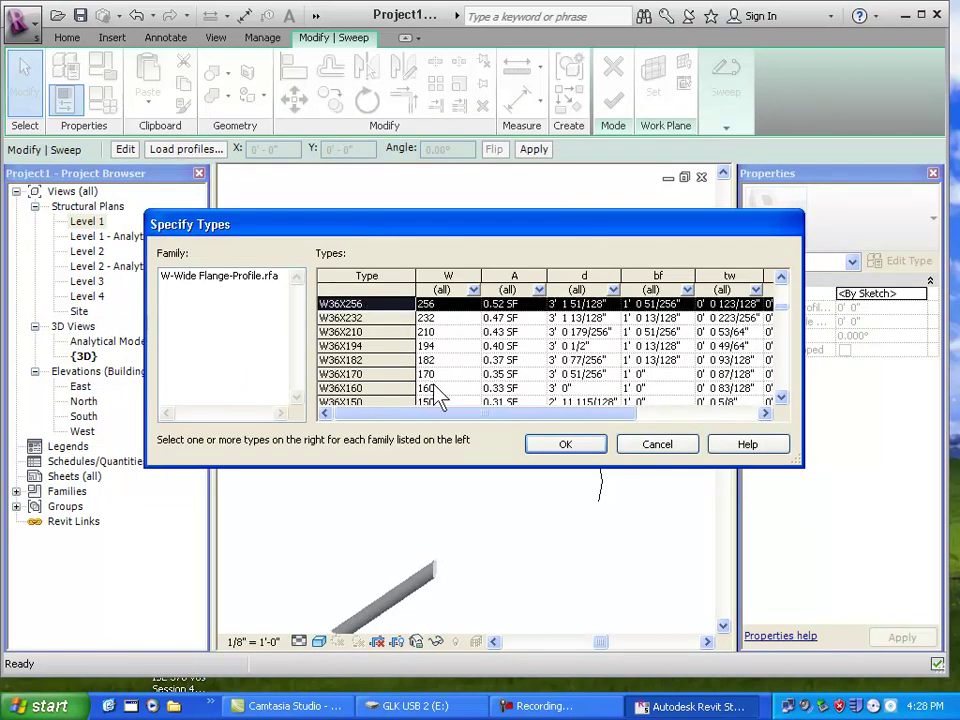
click(563, 446)
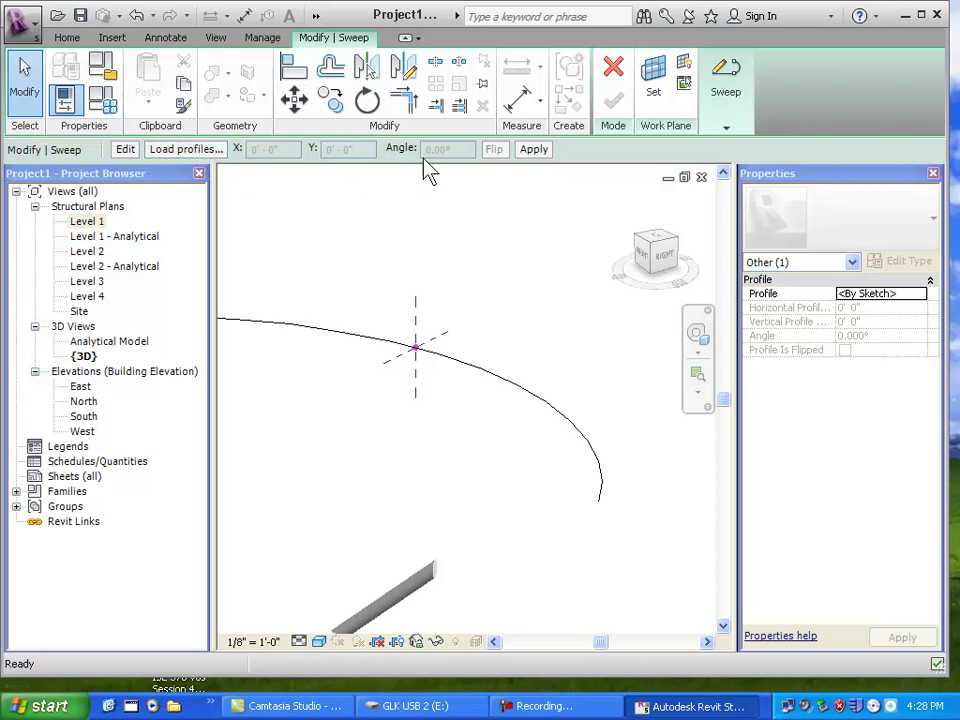
Assign the W-Wide Flange-Profile W36X256 type as the sweep's profile and finish the sweep.
click(127, 150)
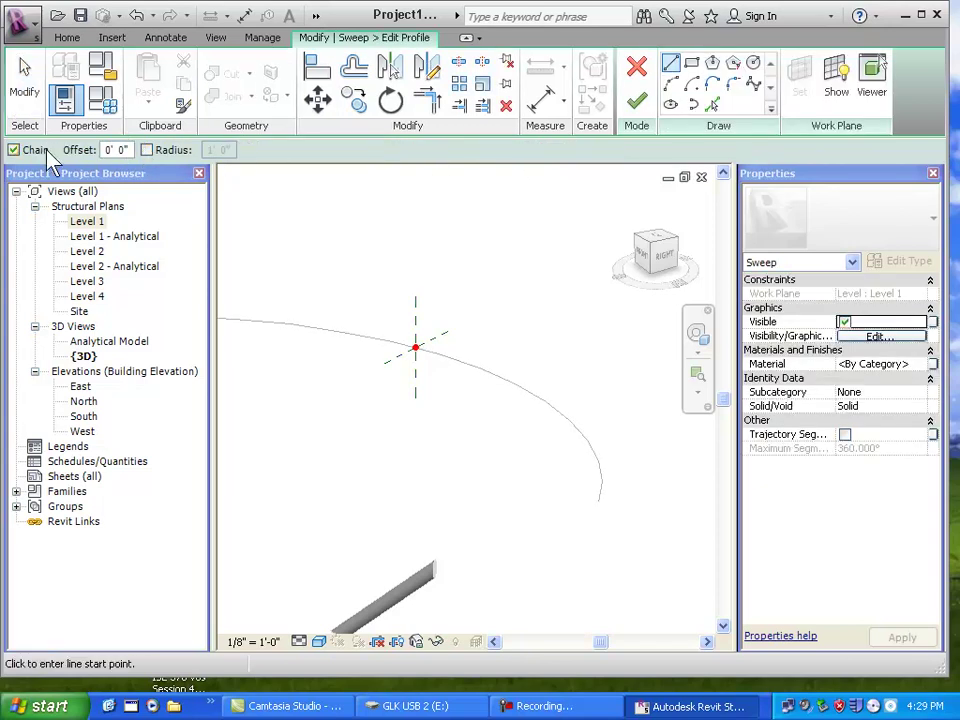
click(638, 70)
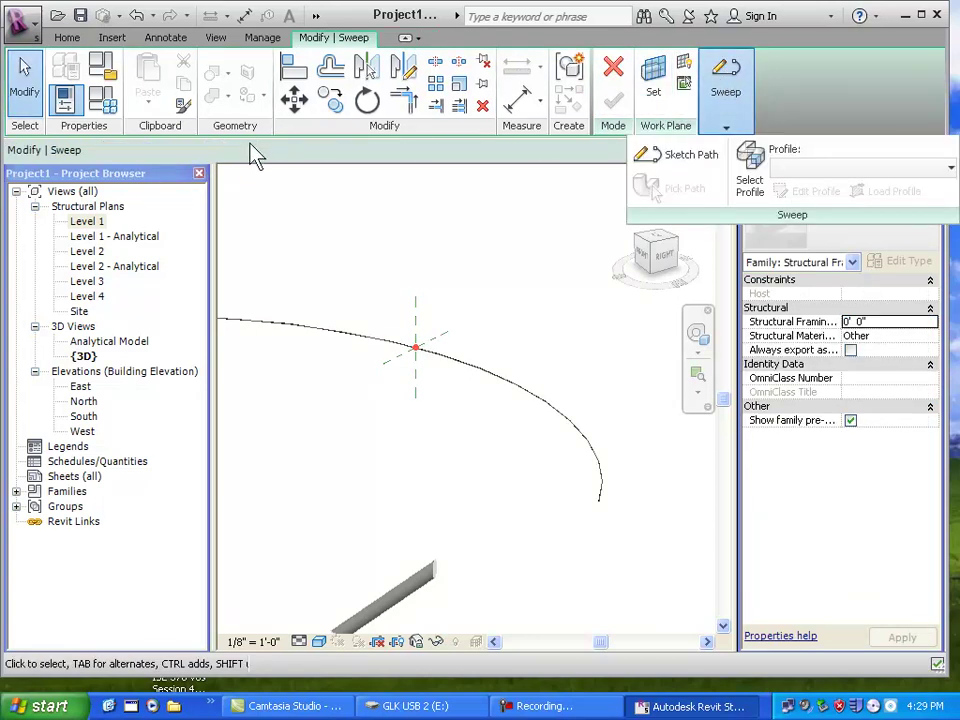
click(727, 128)
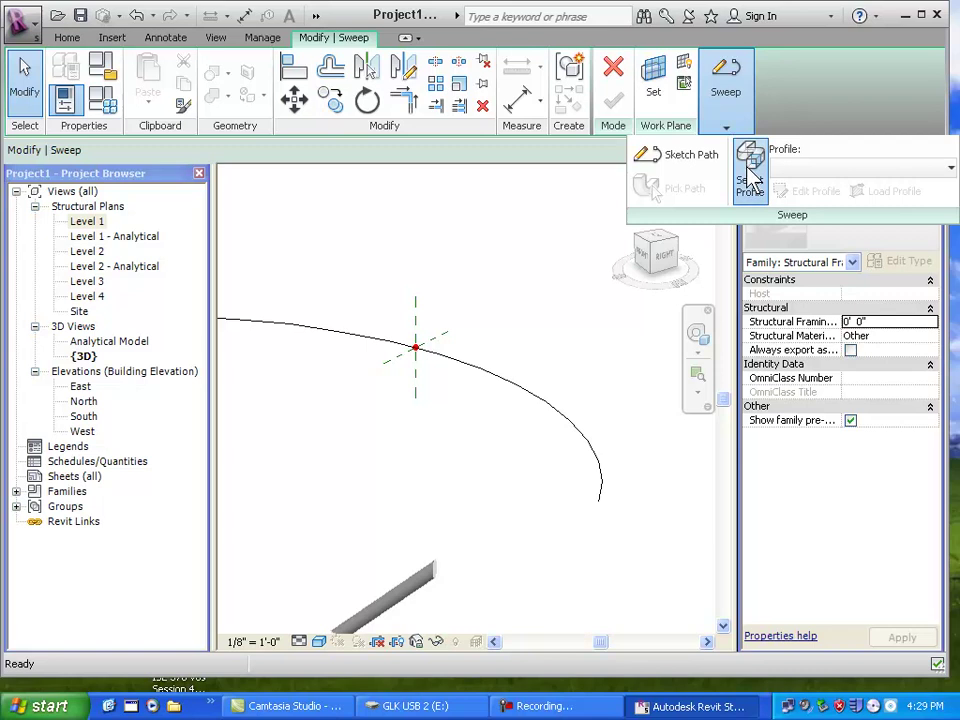
click(750, 160)
click(948, 172)
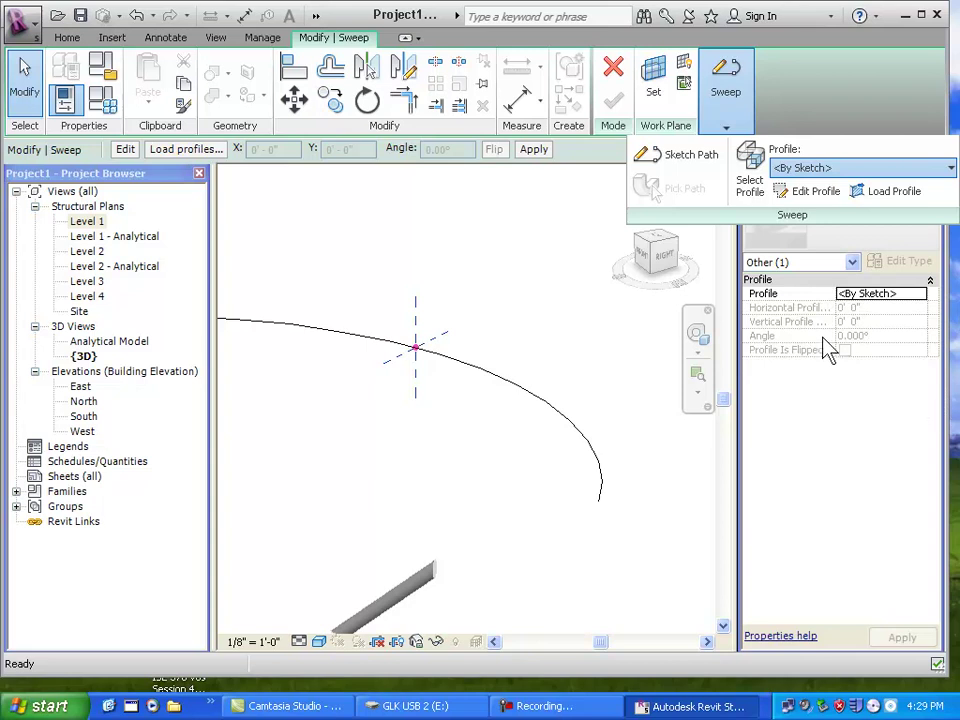
key(Down)
scroll(445, 375, up, 2)
scroll(414, 364, up, 3)
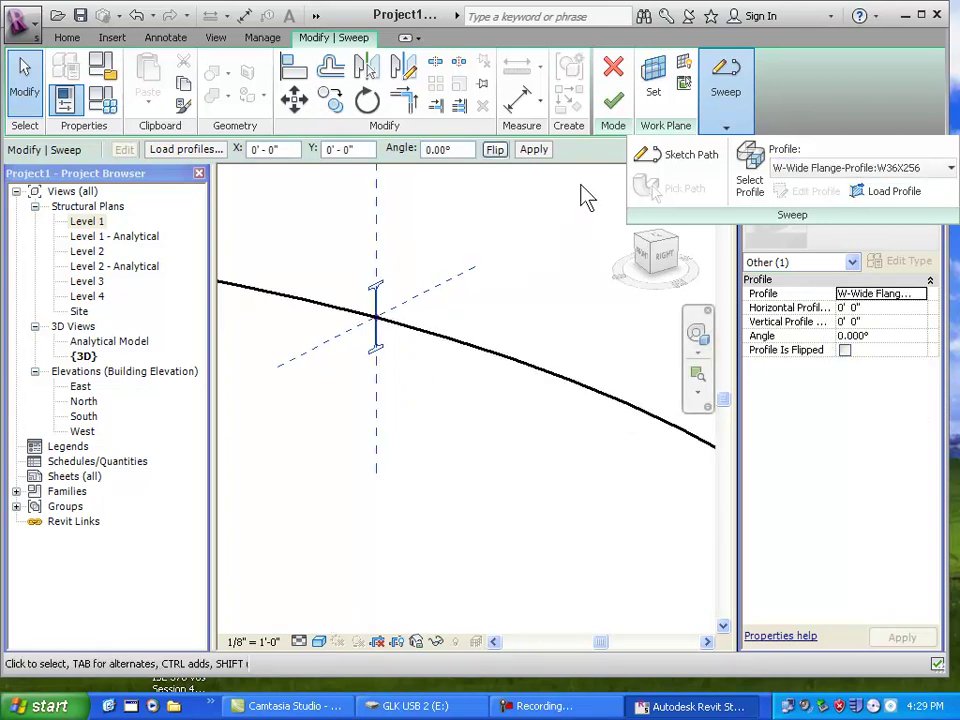
click(612, 110)
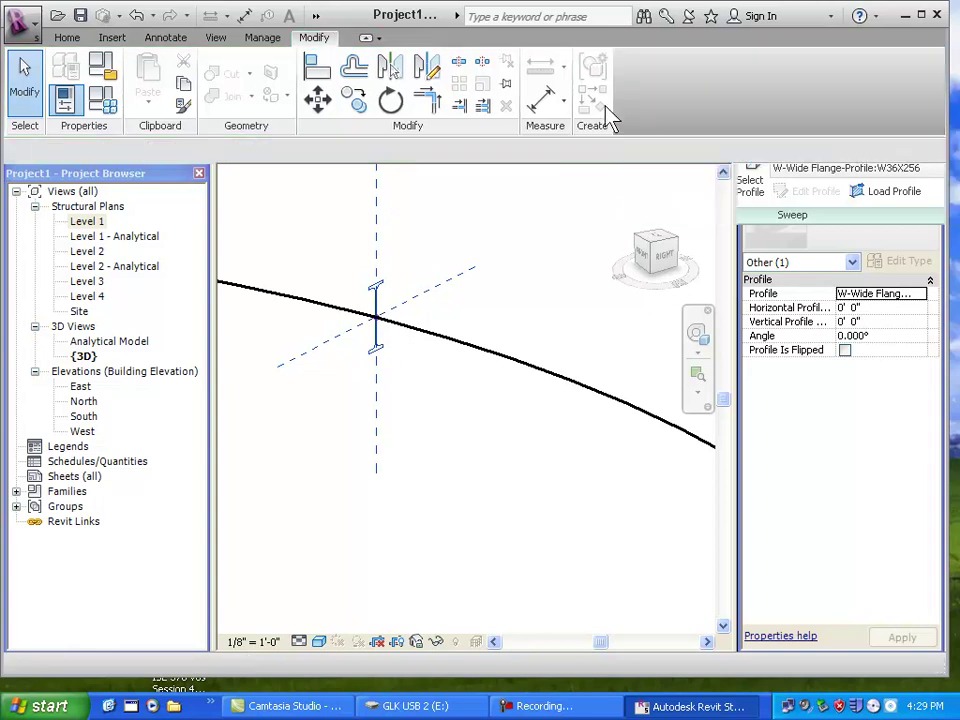
Inspect the swept curved beam along its length in 3D and finish the in-place model.
scroll(445, 311, down, 3)
scroll(563, 467, up, 2)
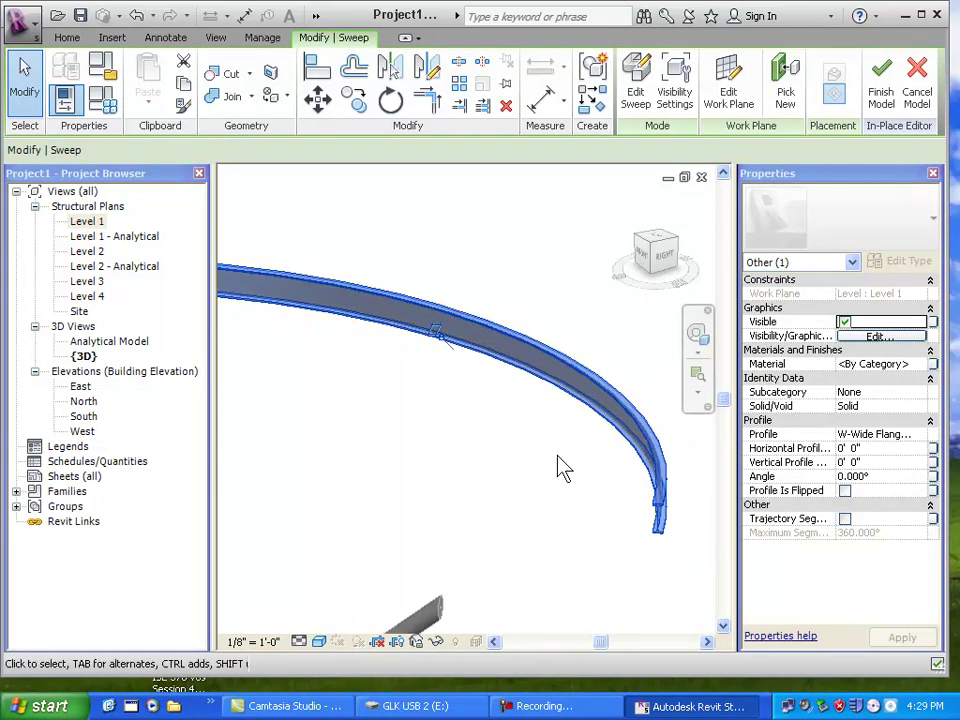
click(596, 553)
scroll(594, 539, up, 1)
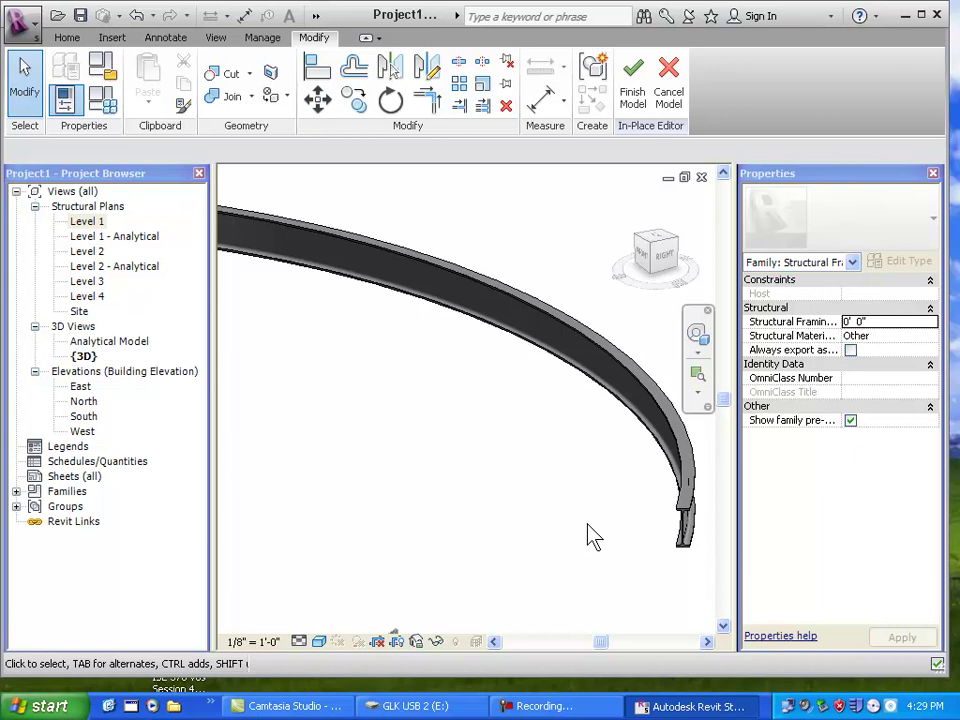
middle_drag(463, 579, 660, 557)
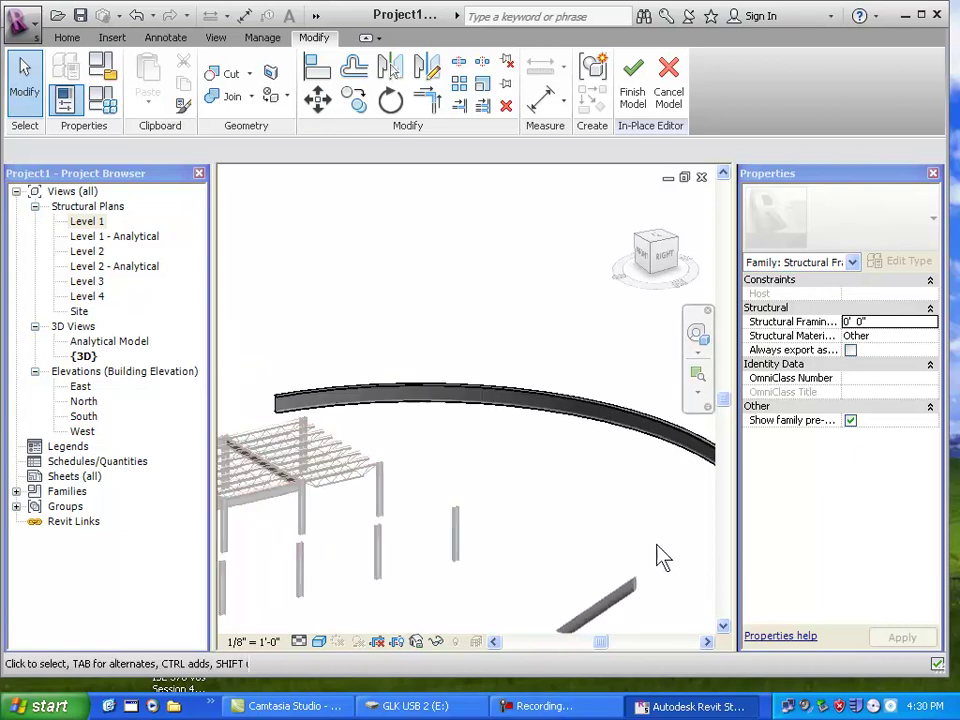
click(636, 96)
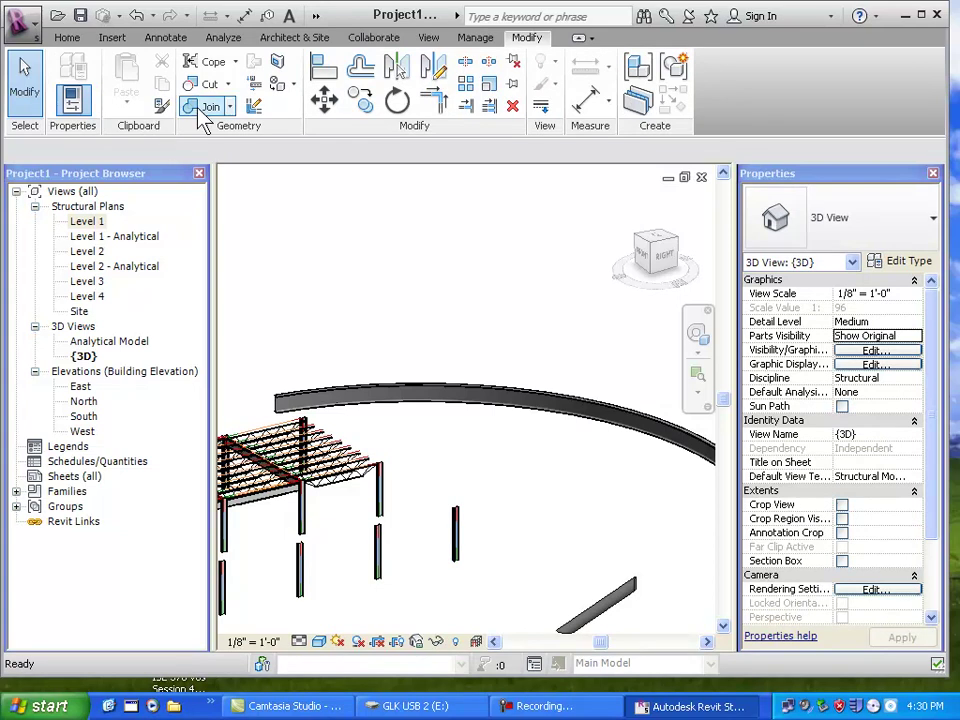
Start another in-place model in the Structural Framing category, dismissing the save reminder and accepting the default name.
click(68, 37)
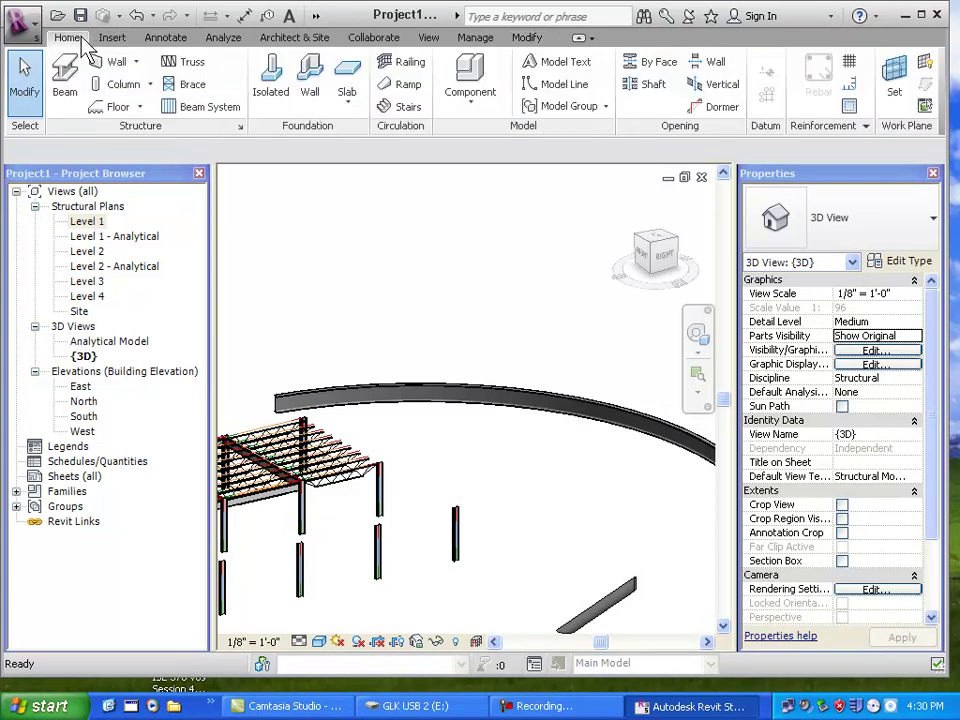
click(466, 90)
click(492, 140)
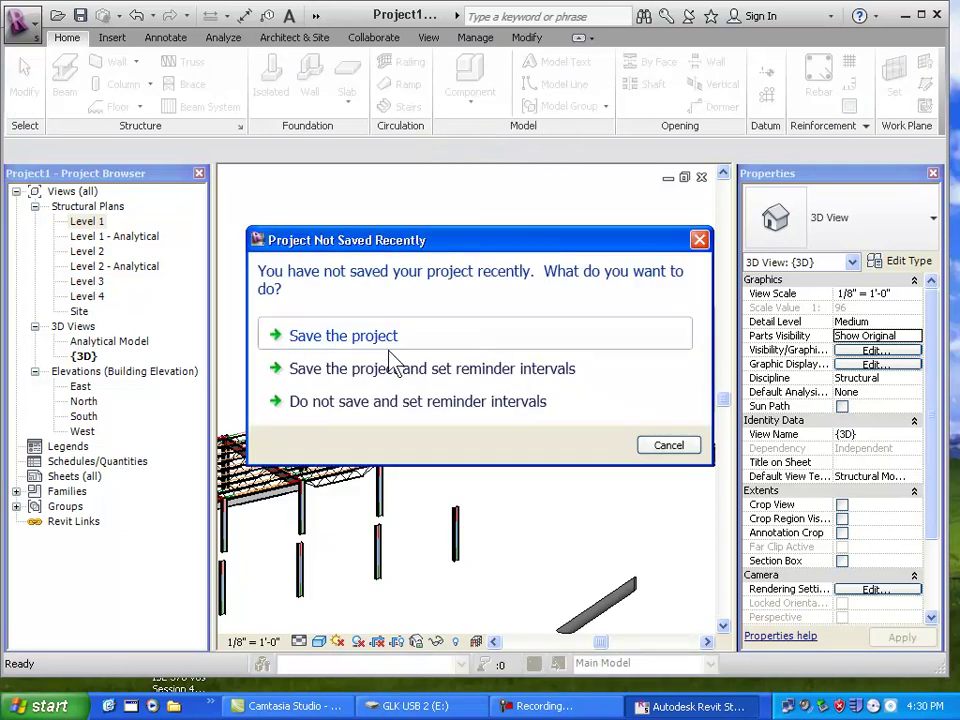
click(669, 446)
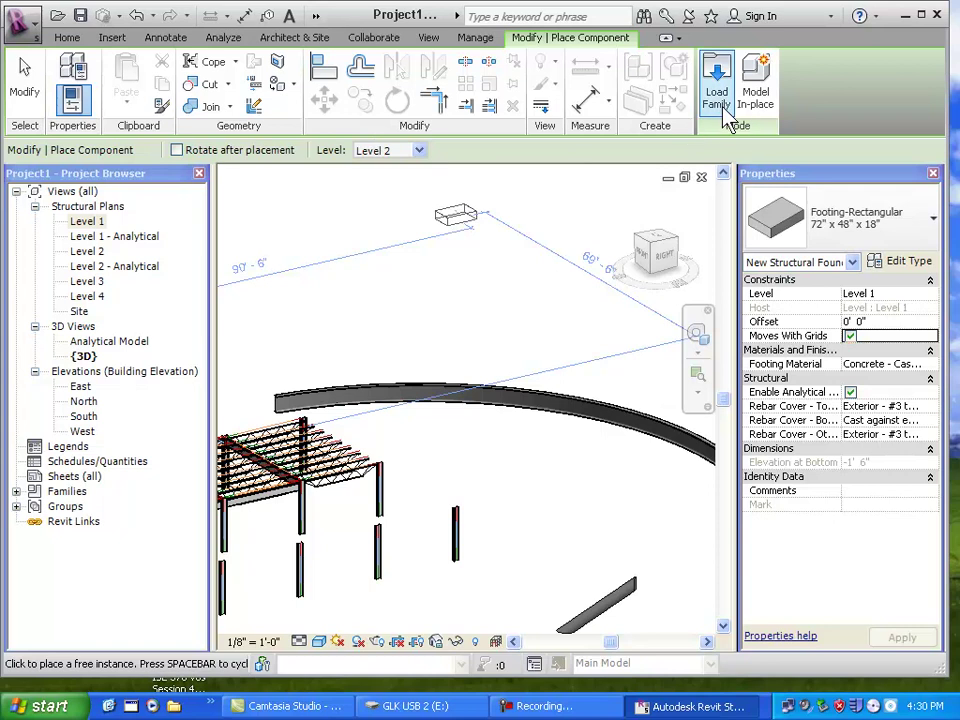
click(756, 100)
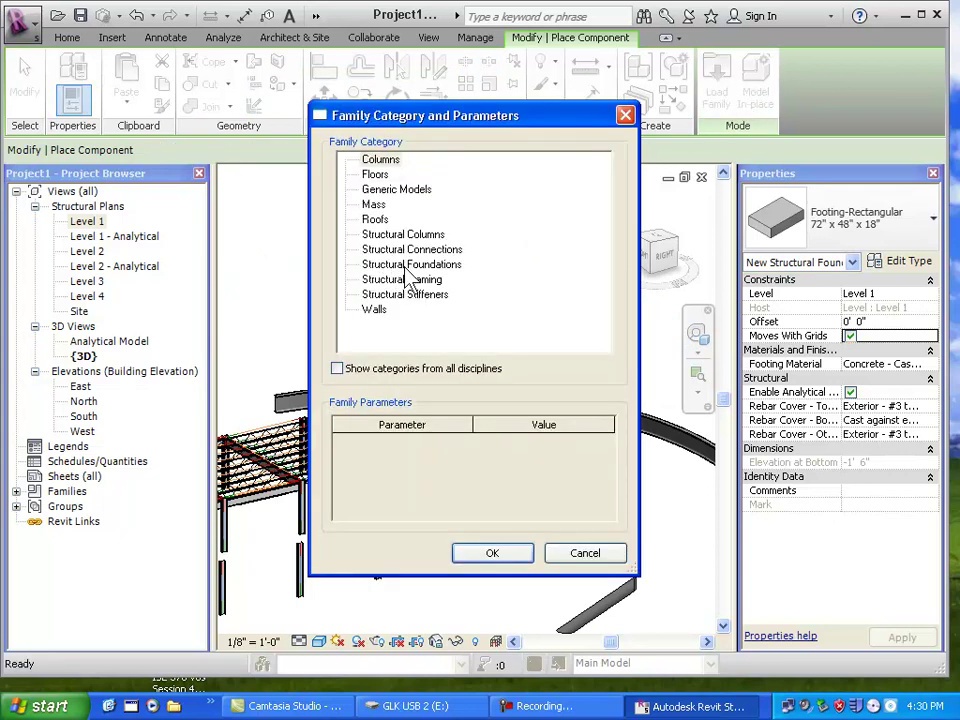
double_click(403, 281)
click(485, 373)
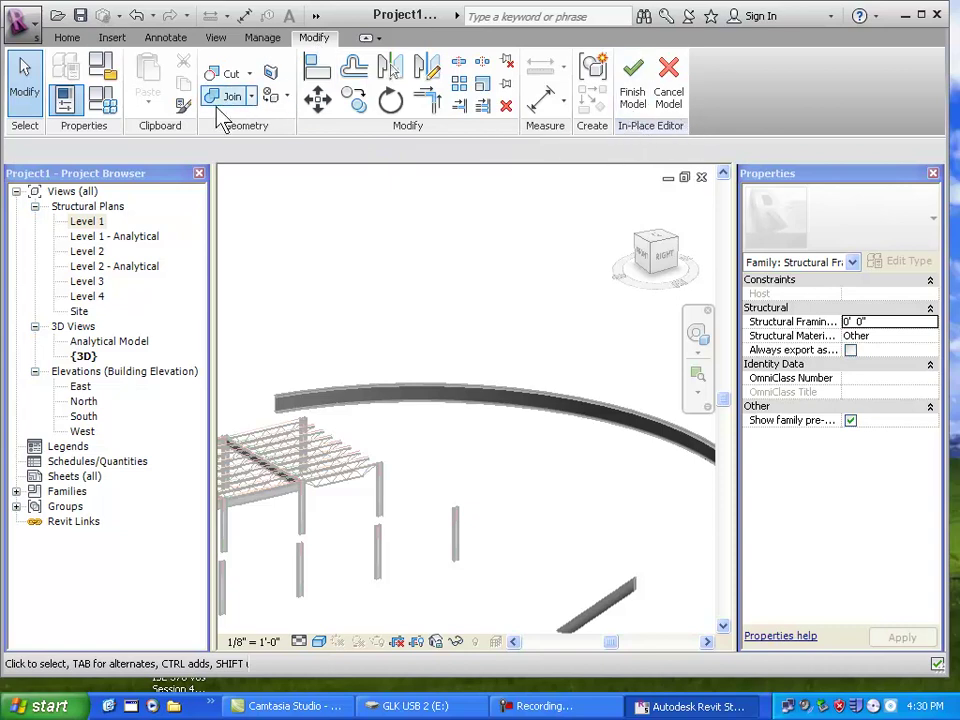
click(66, 38)
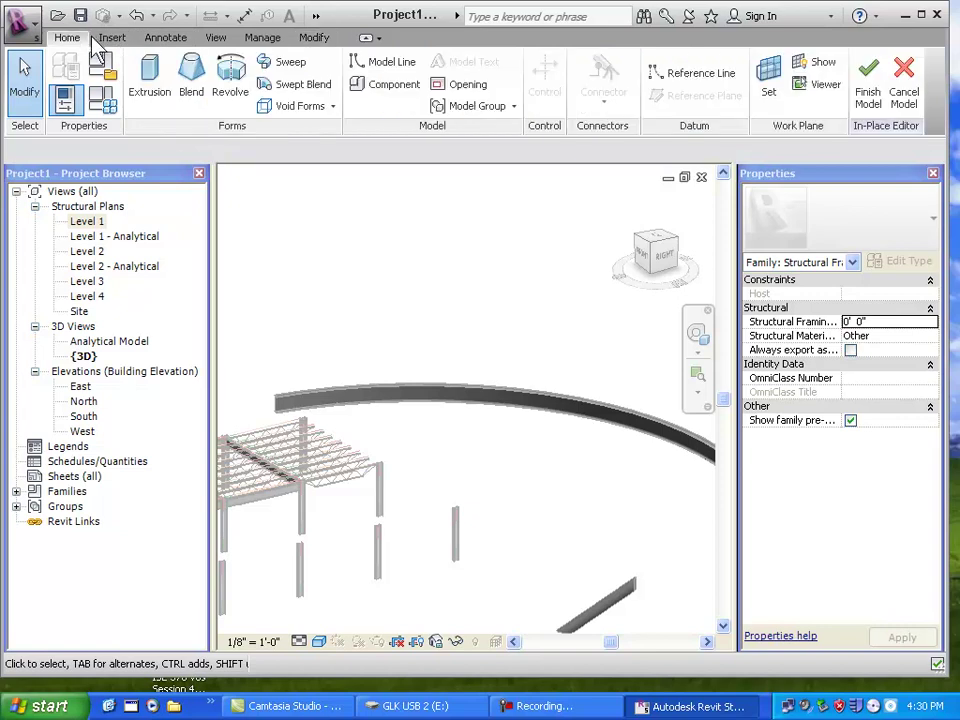
click(200, 86)
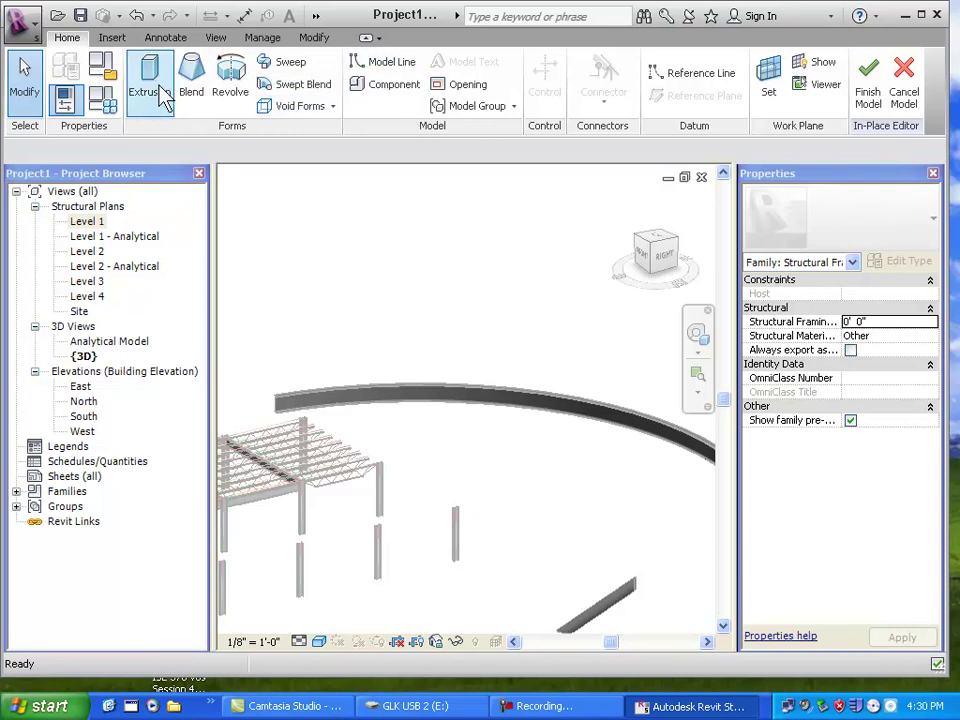
click(190, 78)
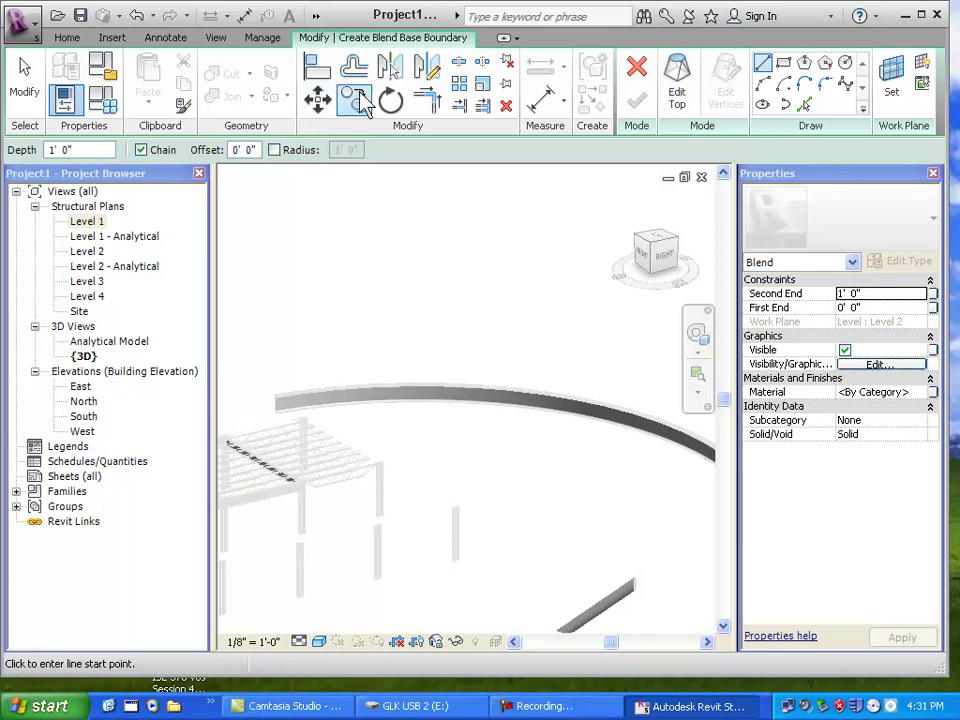
click(636, 76)
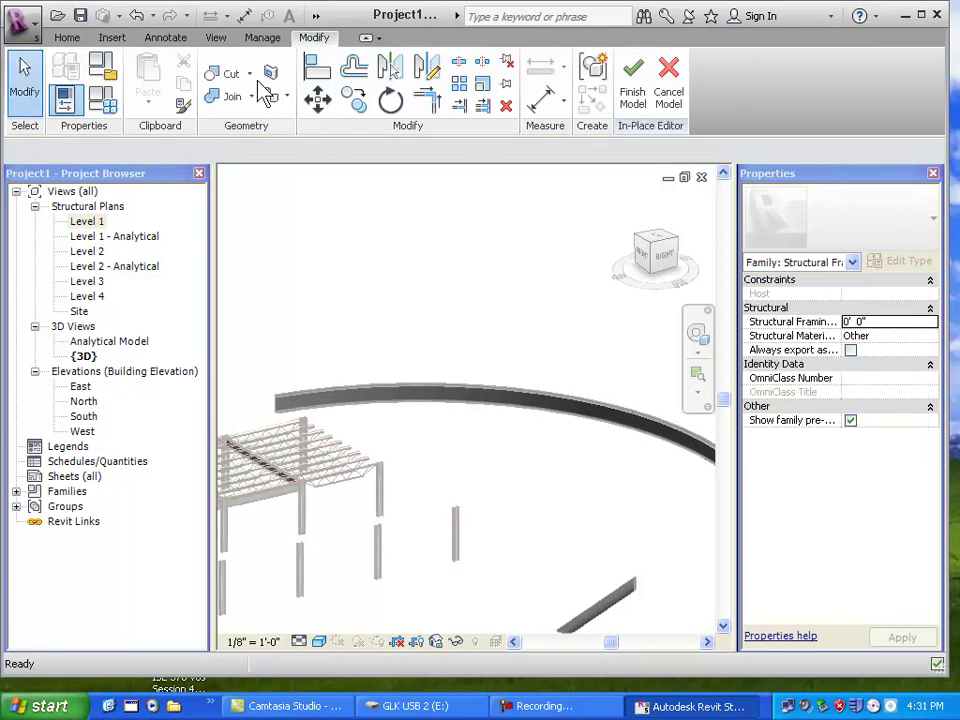
Start a Swept Blend and, in the Level 1 plan, sketch its path as an S-shaped spline between the curved beam and the rectangular grid.
click(66, 37)
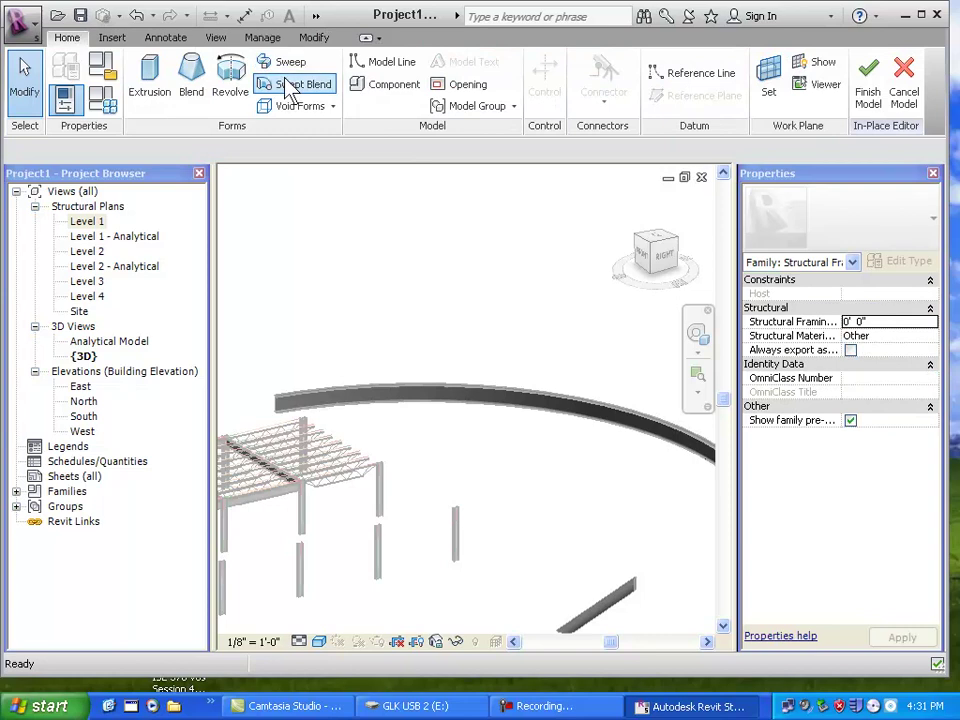
click(287, 85)
click(662, 128)
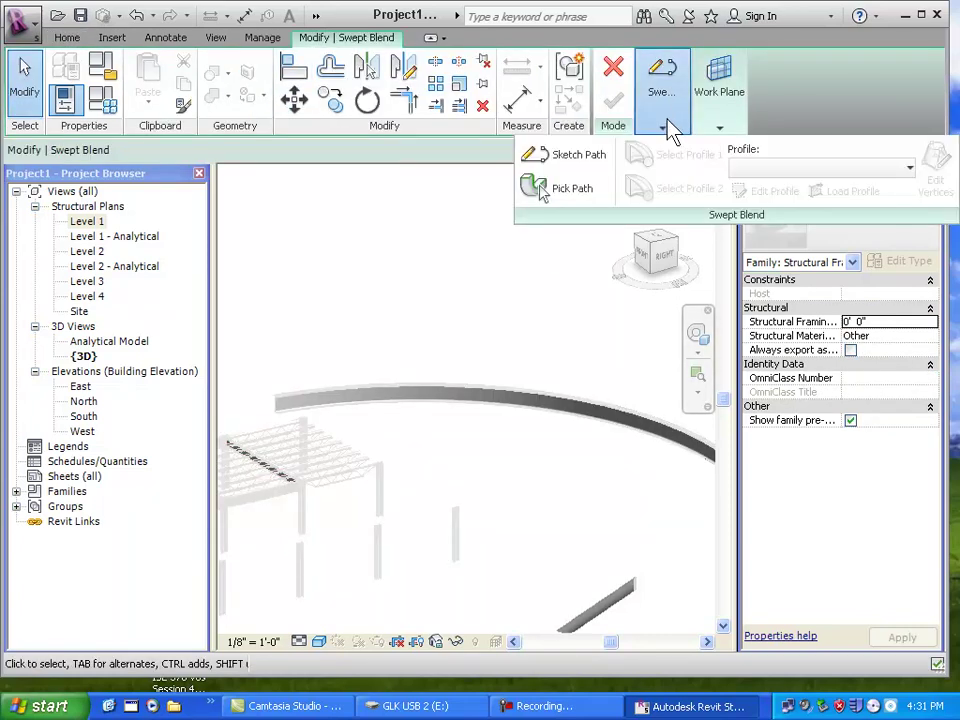
click(580, 156)
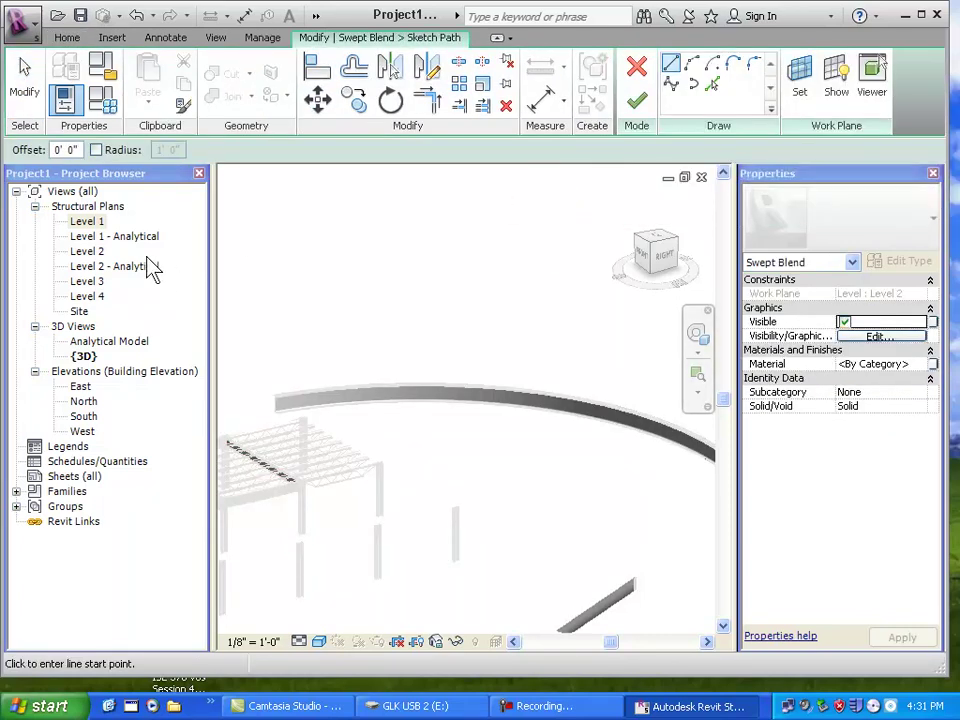
double_click(100, 222)
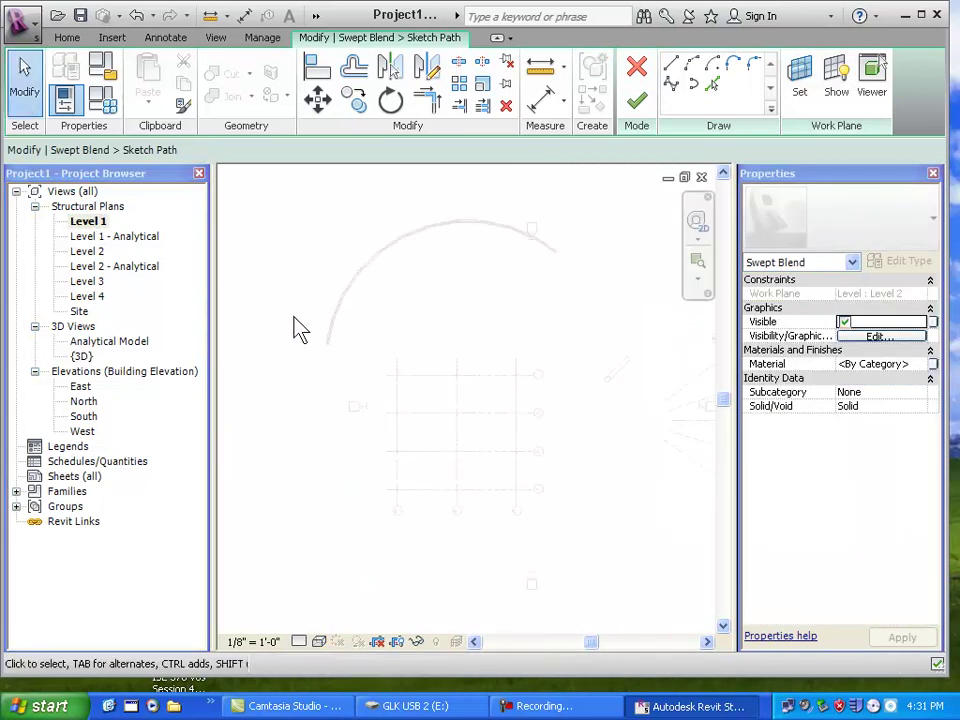
click(671, 87)
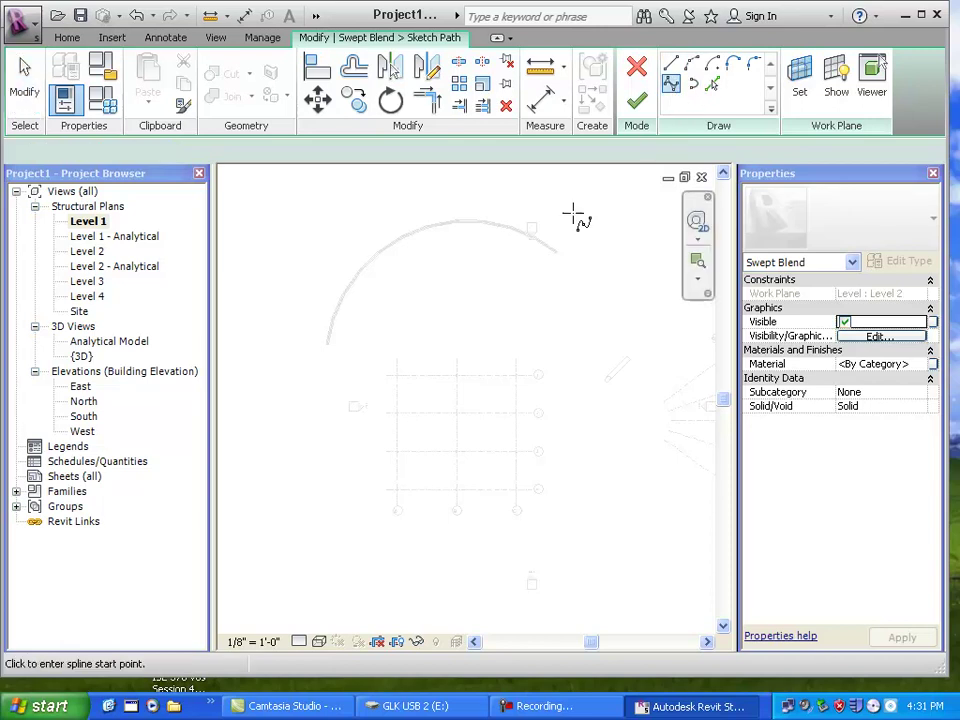
click(367, 362)
click(439, 307)
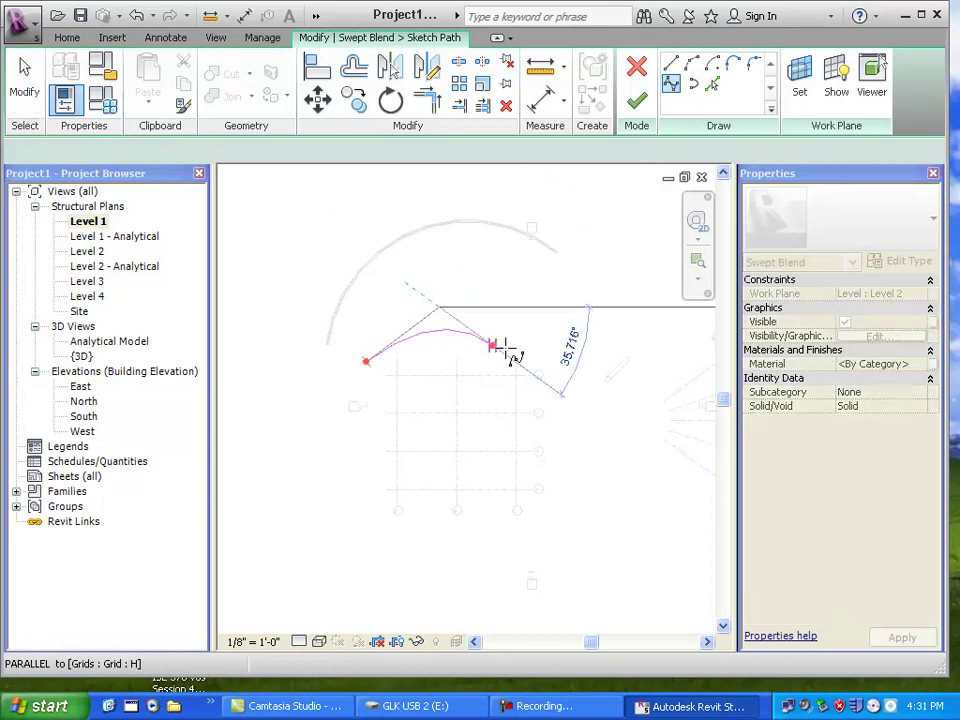
click(526, 362)
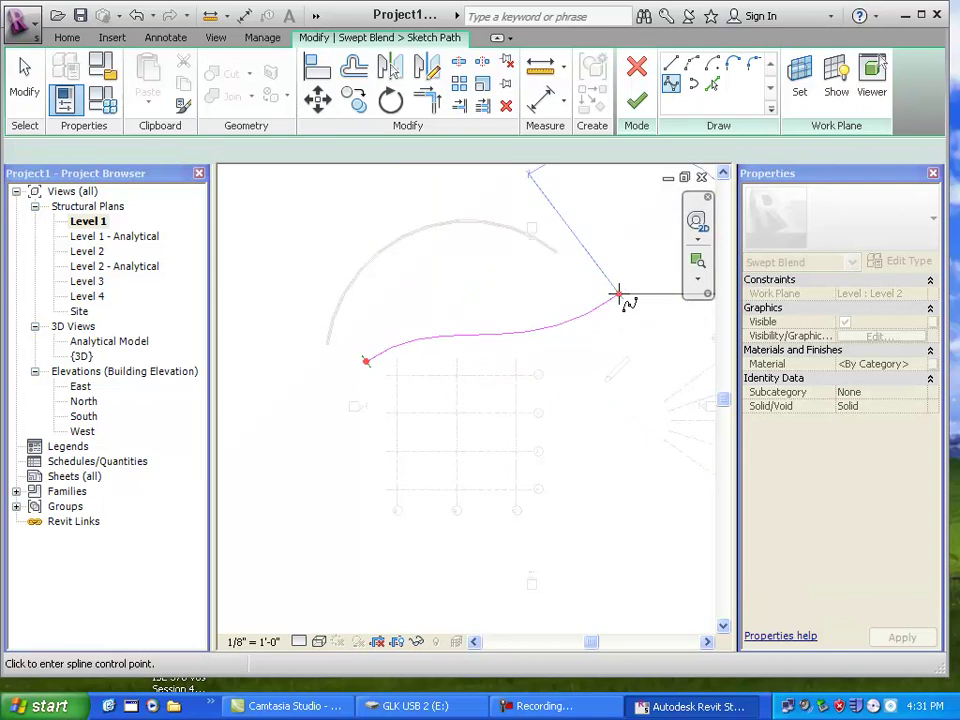
click(619, 297)
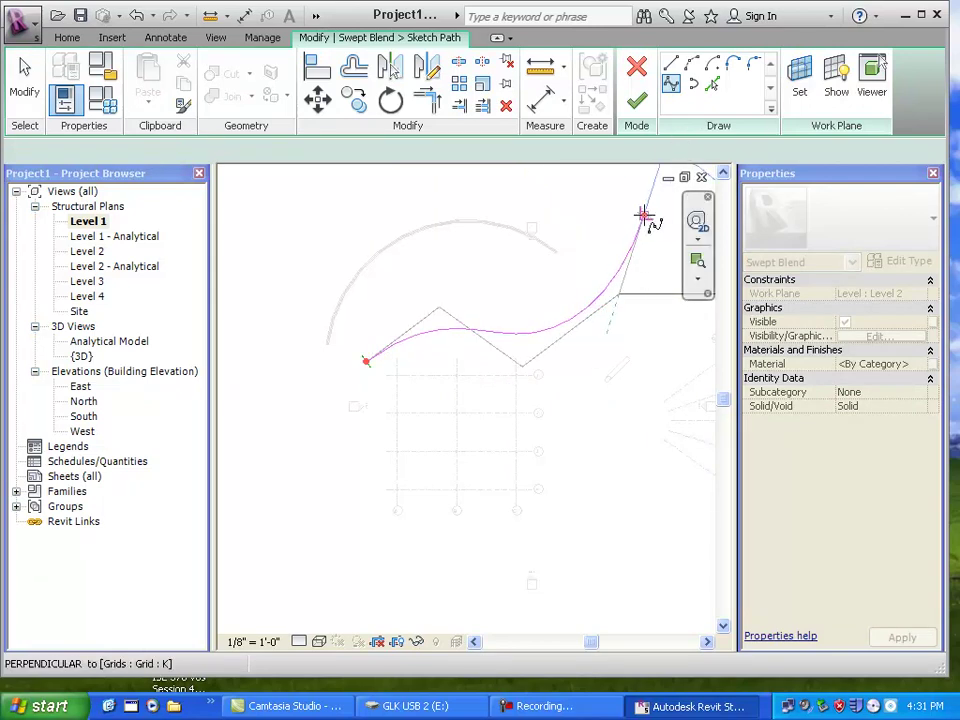
key(Escape)
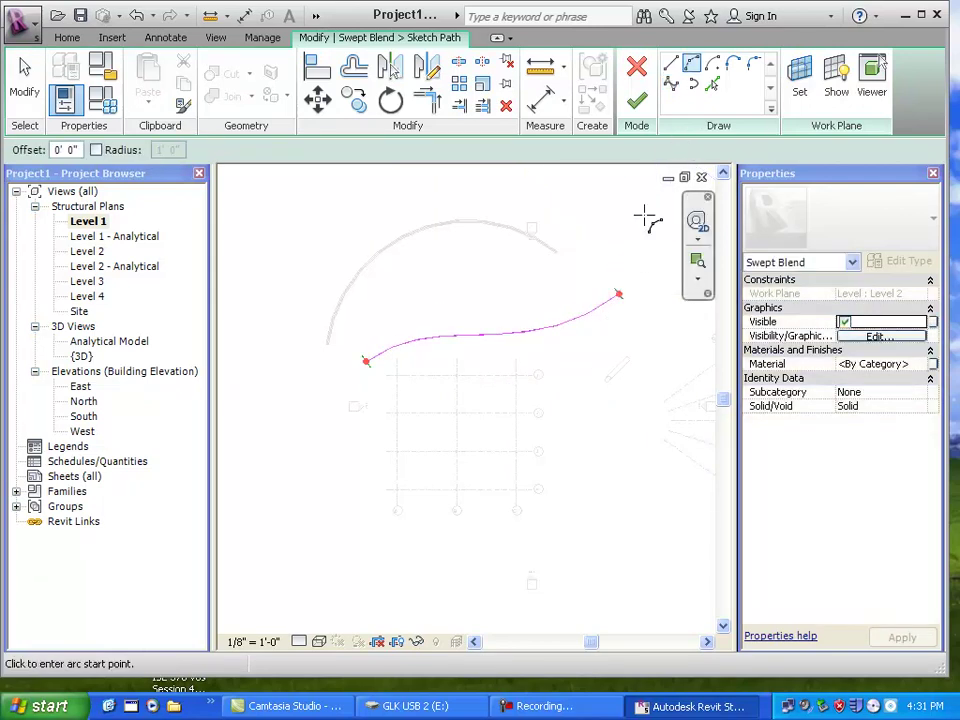
click(638, 100)
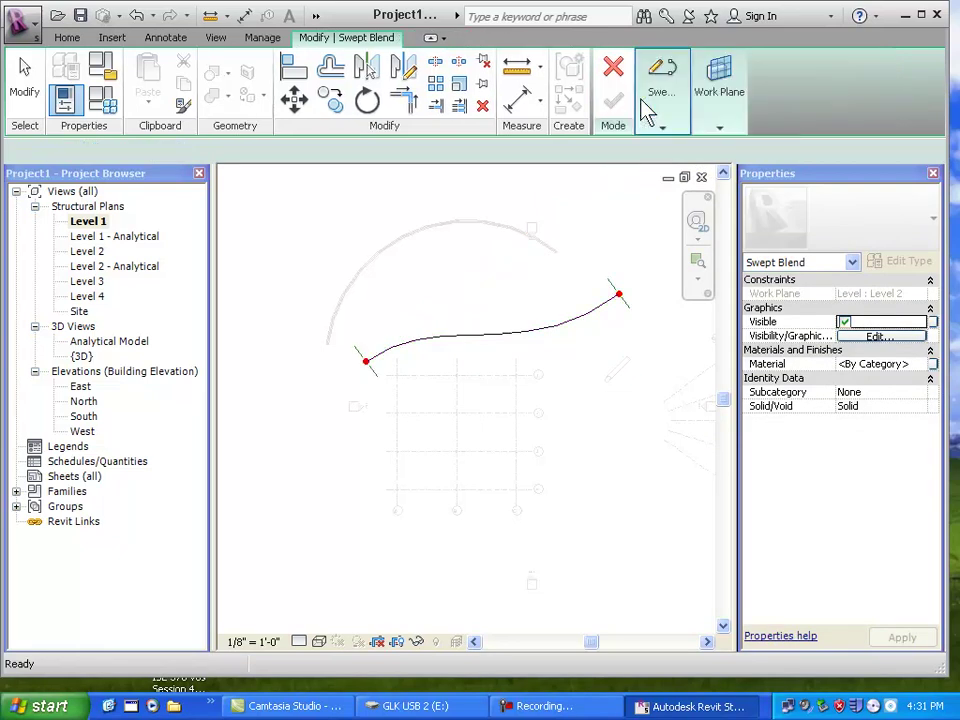
Set the swept blend's first profile to Wide Flange-Profile W8X10 and its second to W16X26, and show it in the default 3D view.
mouse_move(656, 100)
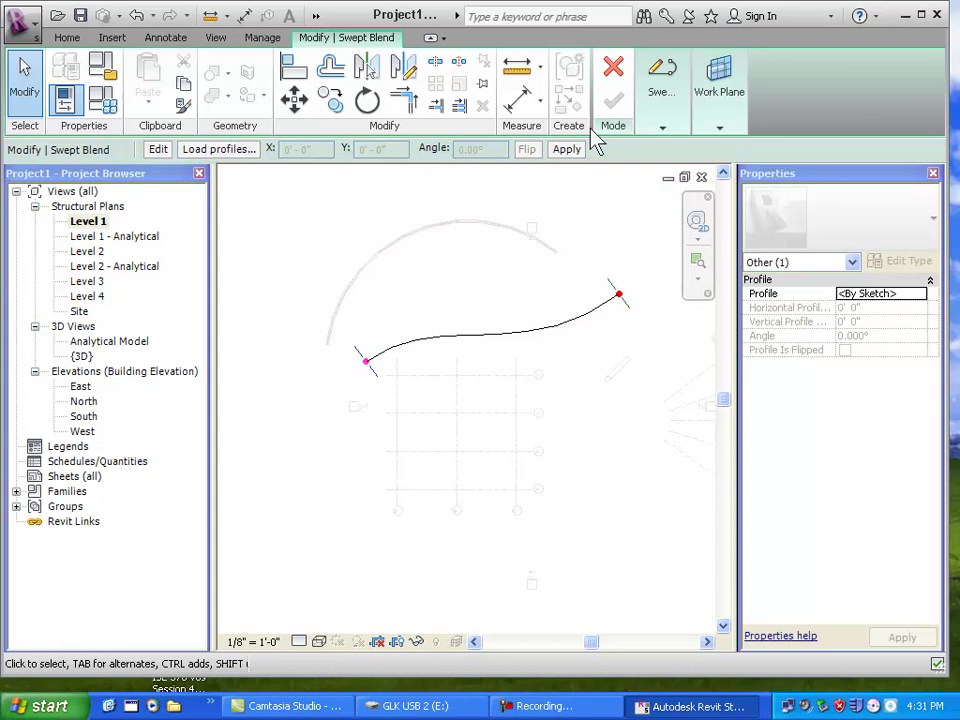
mouse_move(676, 130)
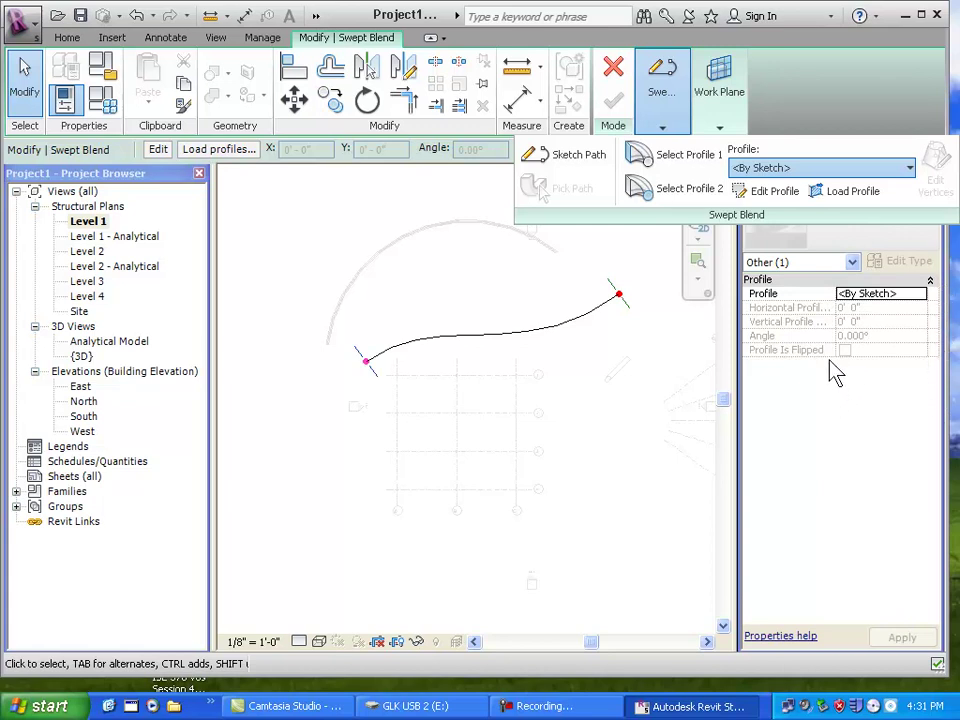
key(Down)
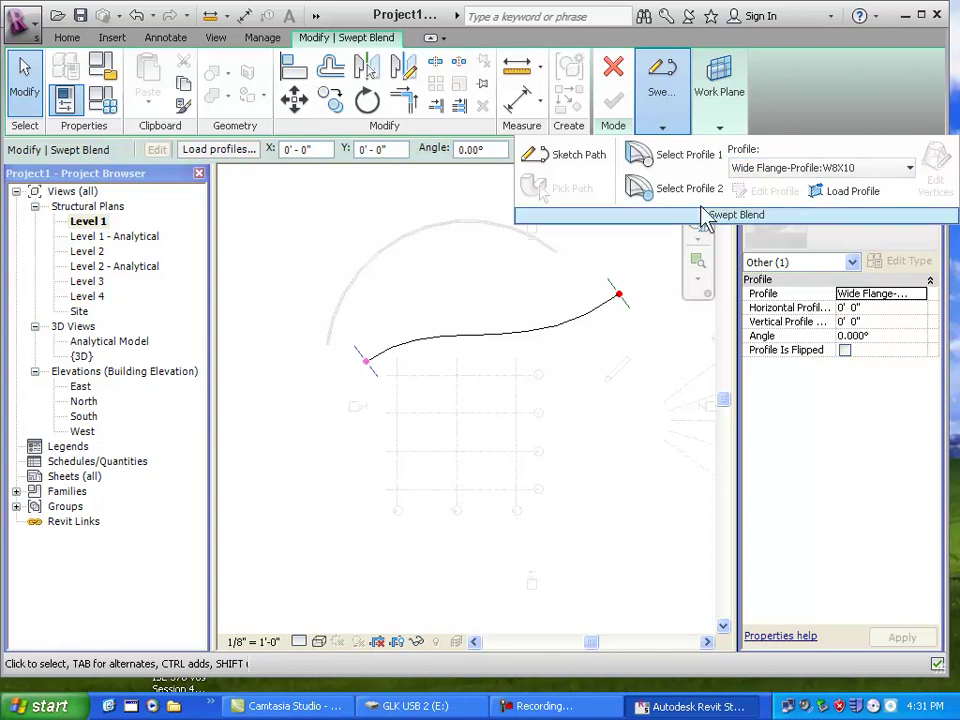
click(699, 198)
click(795, 170)
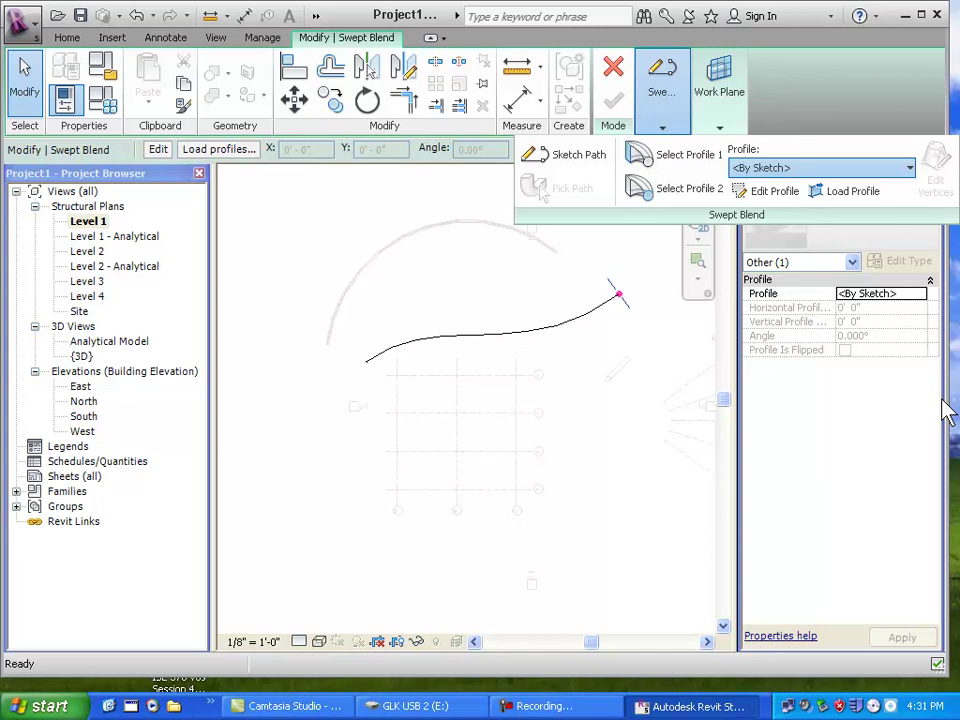
key(Down)
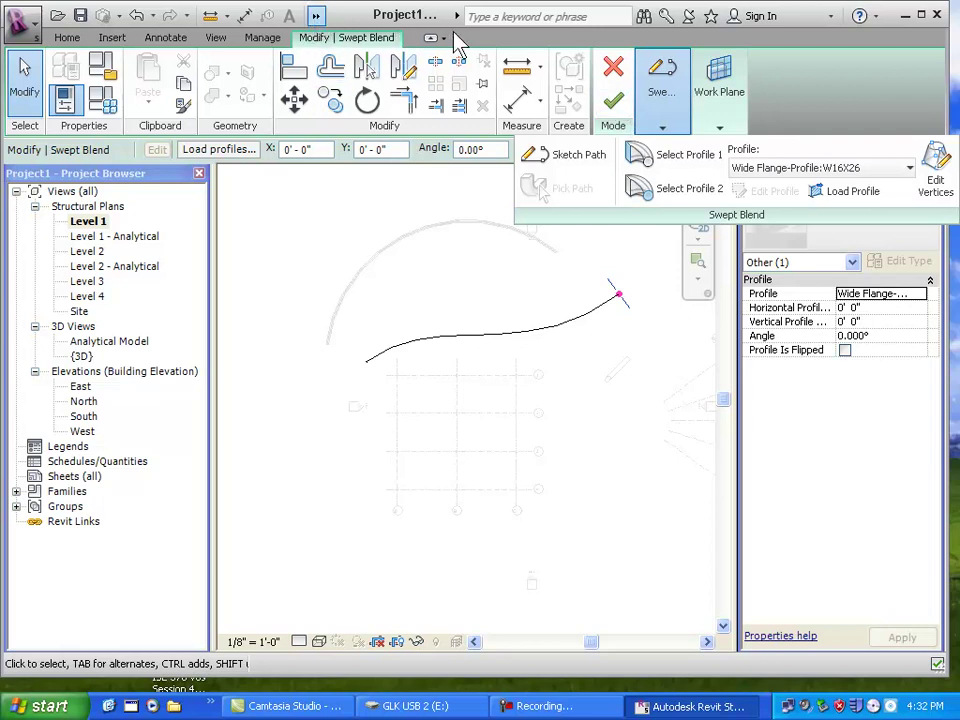
click(322, 34)
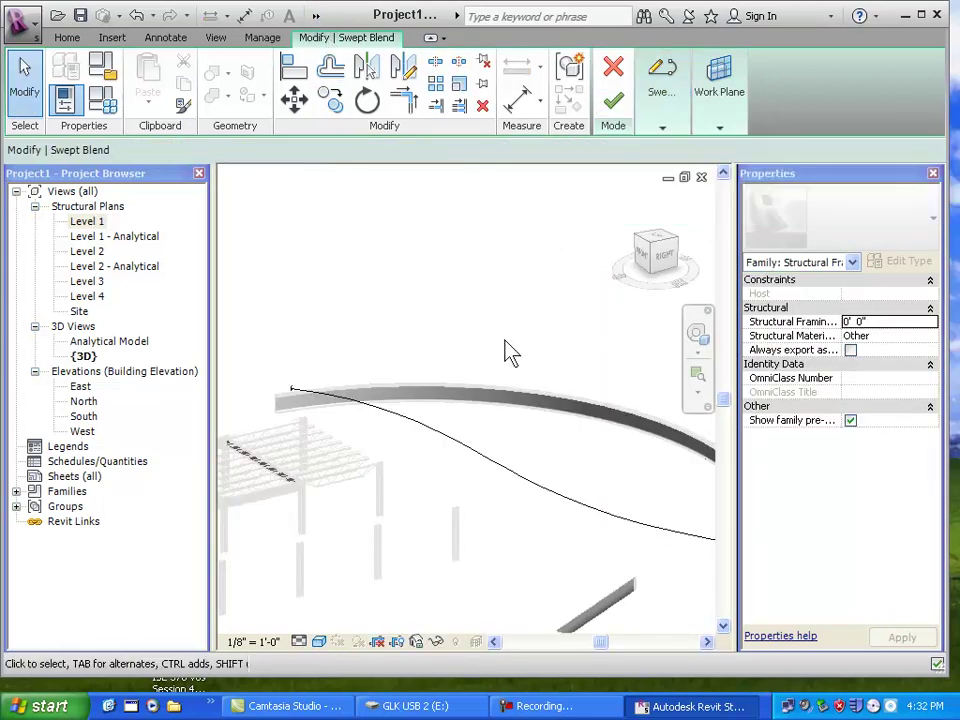
Check the profiles at both ends of the spline path in 3D and finish the swept blend.
scroll(467, 390, up, 2)
scroll(236, 429, up, 3)
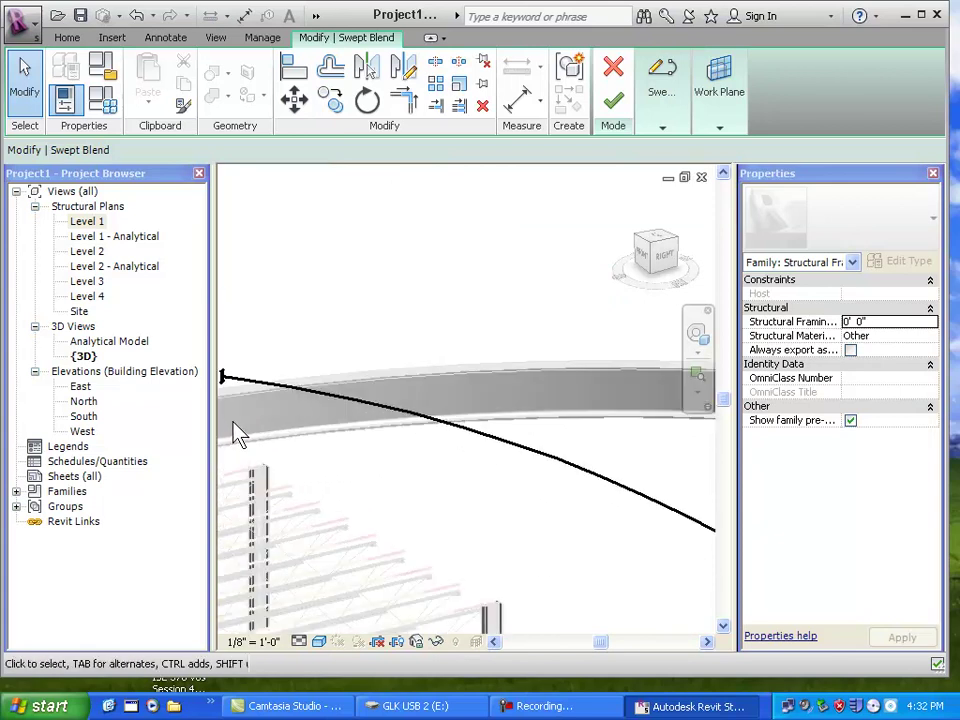
middle_drag(240, 418, 335, 412)
scroll(420, 436, down, 5)
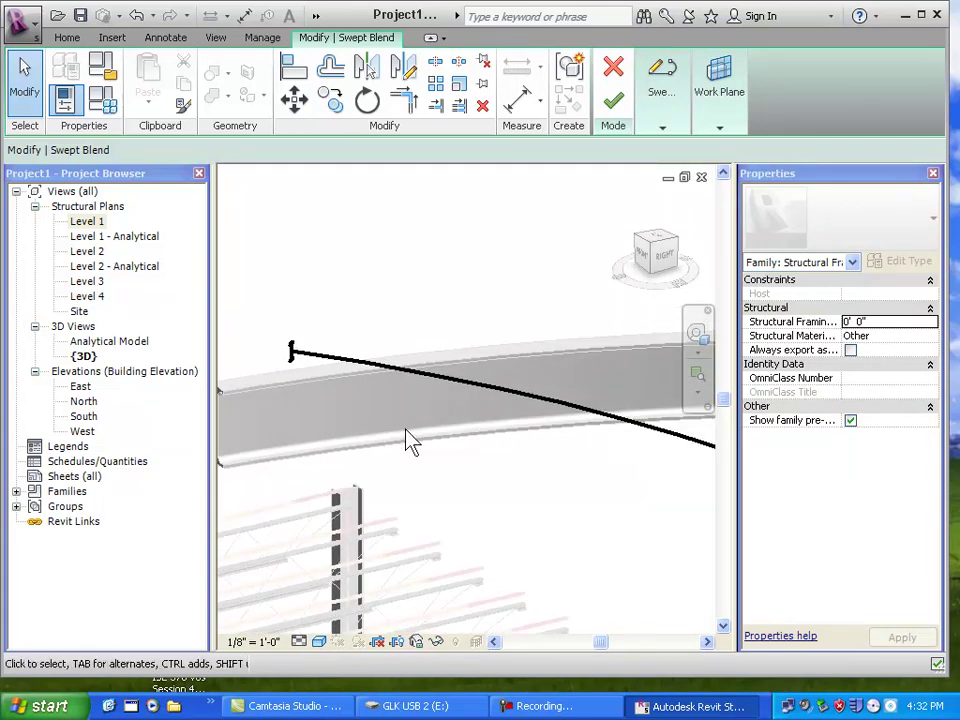
scroll(512, 445, up, 3)
middle_drag(512, 445, 340, 375)
middle_drag(568, 476, 345, 415)
scroll(504, 461, up, 2)
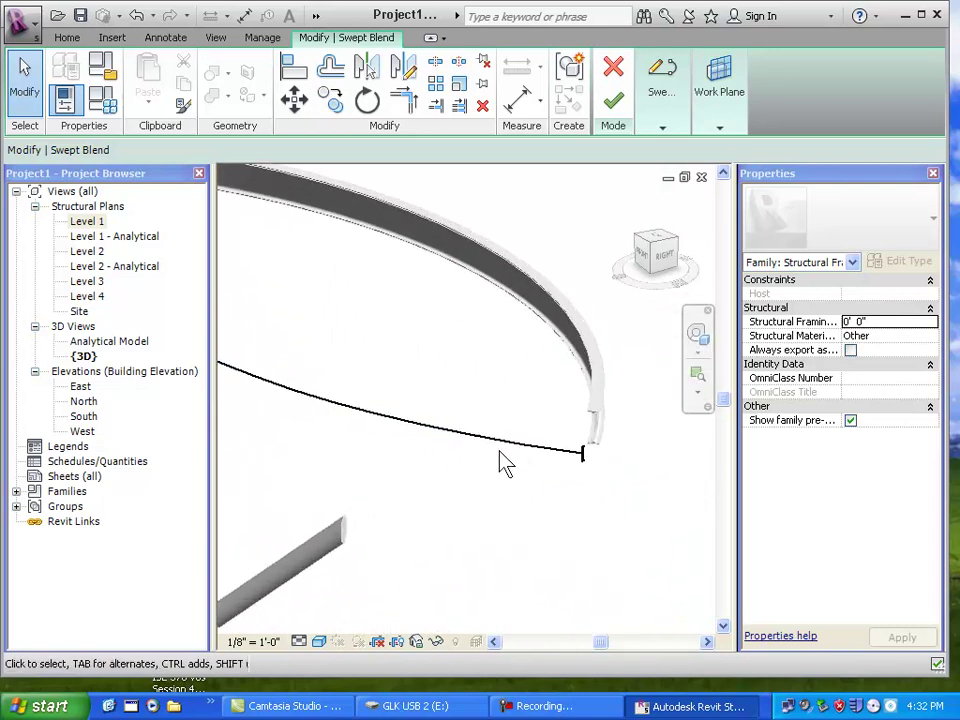
click(611, 105)
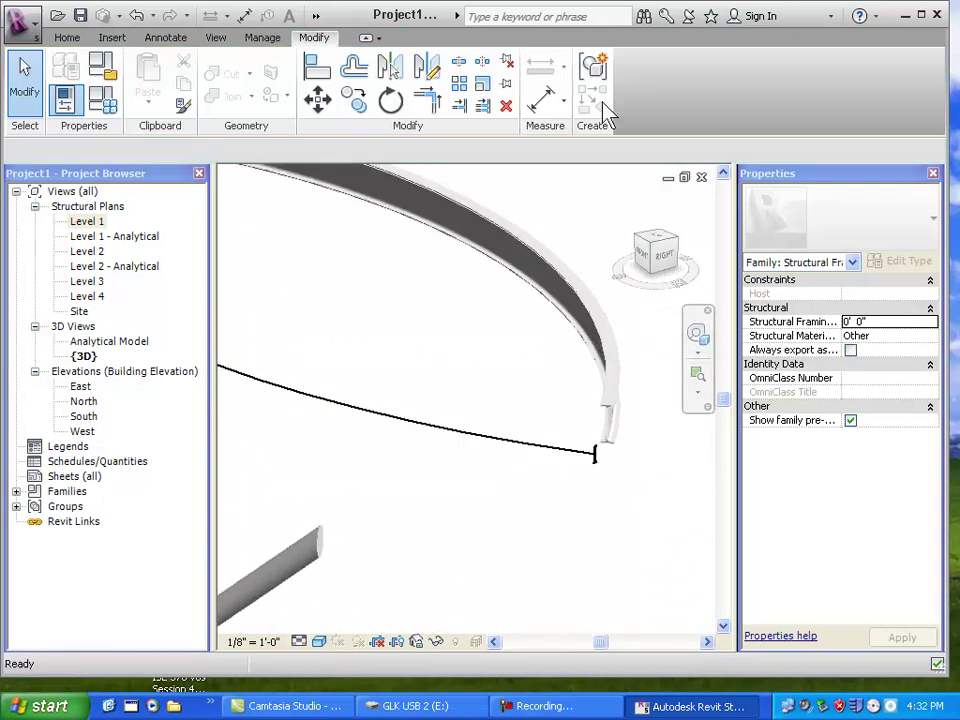
Inspect the S-shaped swept blend beam in 3D and finish the in-place model.
middle_drag(430, 422, 739, 461)
scroll(300, 285, up, 2)
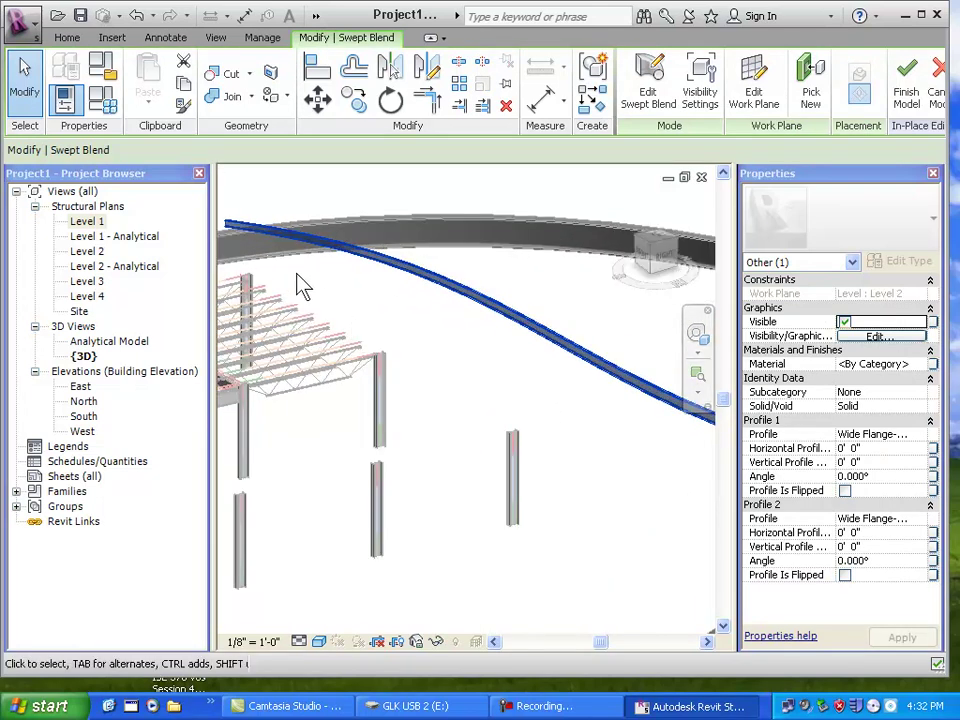
scroll(482, 371, down, 1)
scroll(597, 410, down, 2)
middle_drag(597, 410, 444, 381)
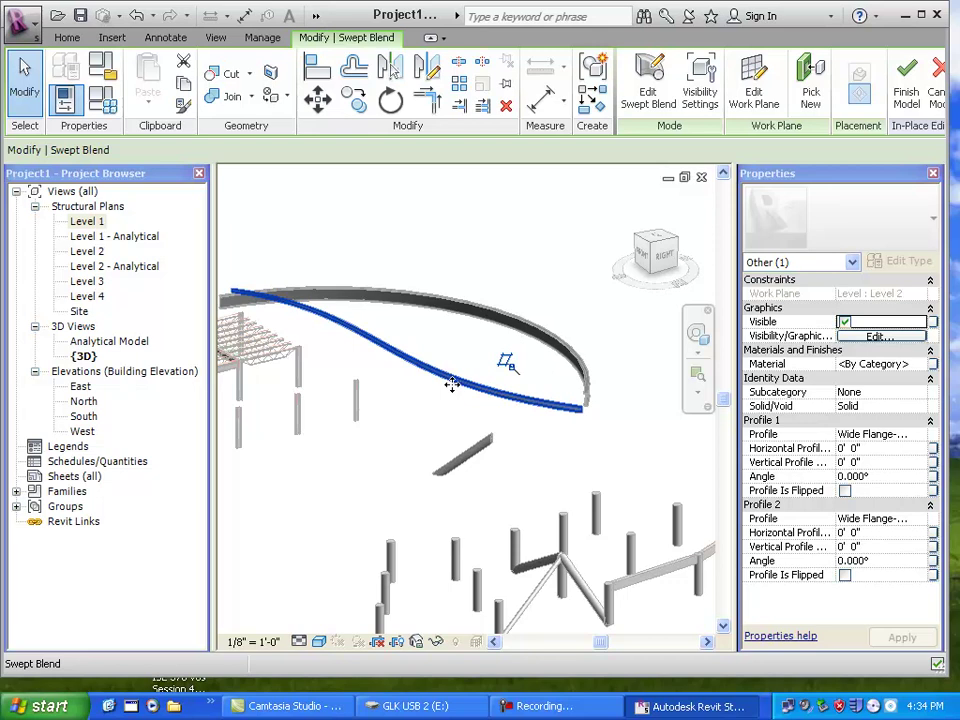
scroll(540, 375, down, 3)
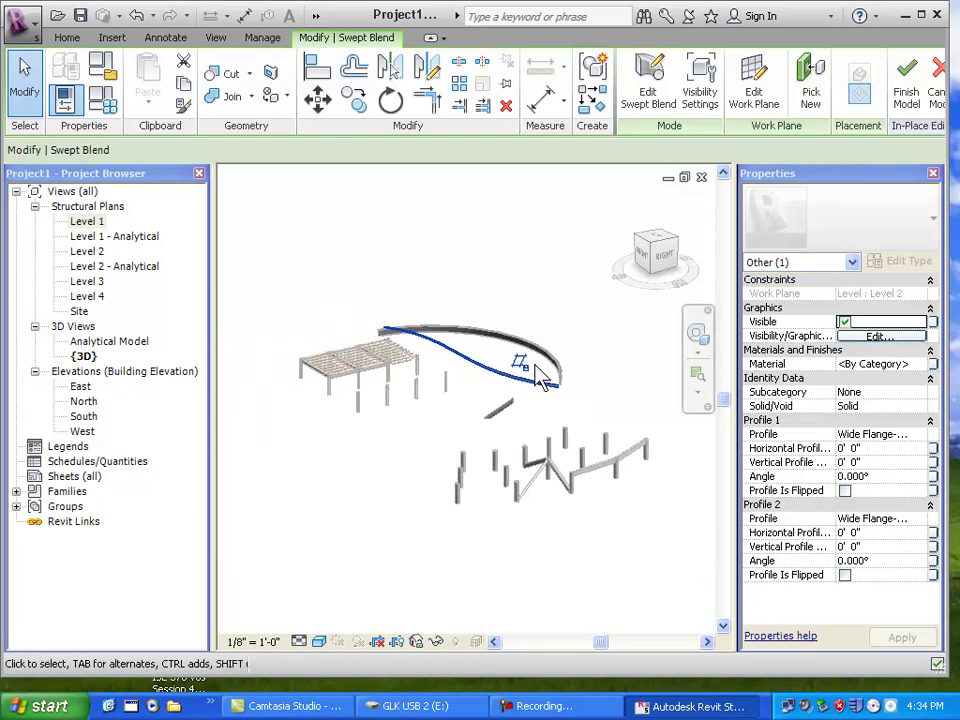
scroll(560, 385, down, 1)
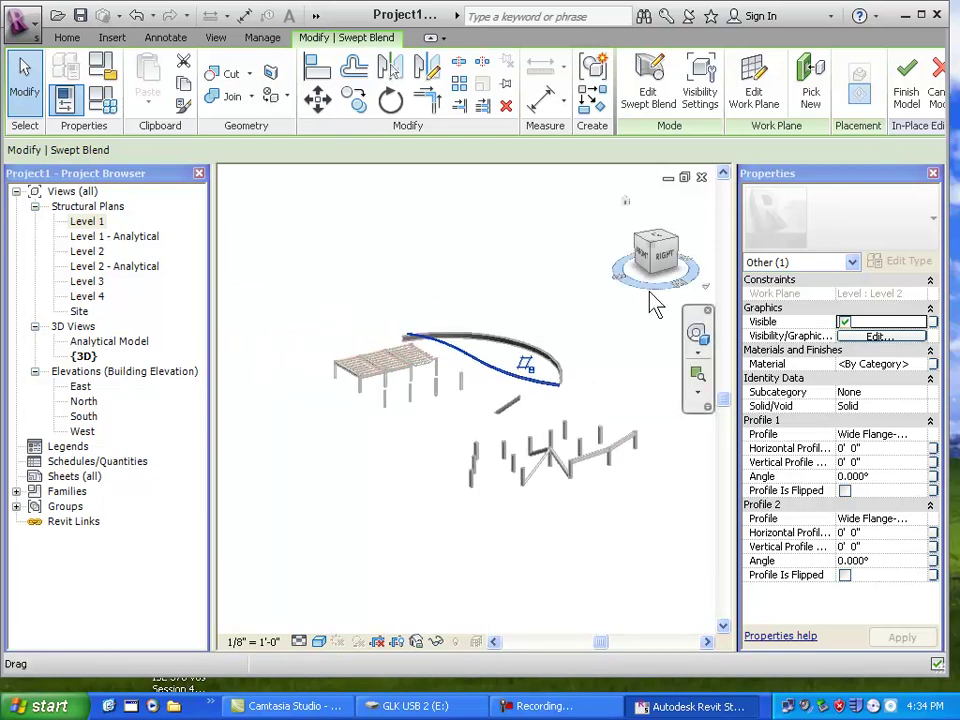
scroll(332, 333, down, 1)
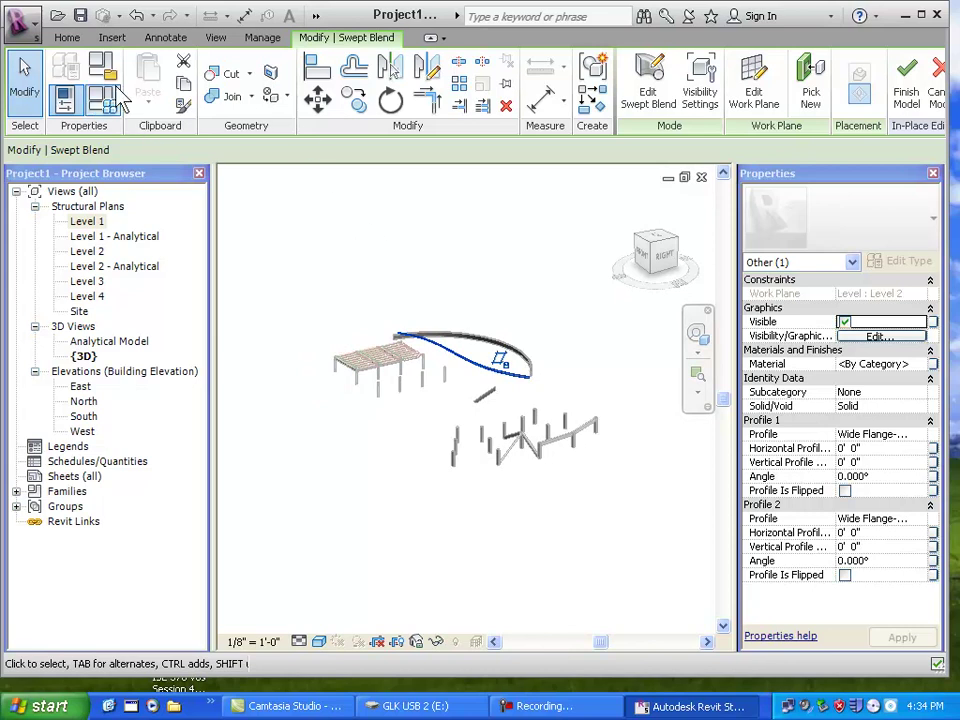
click(67, 38)
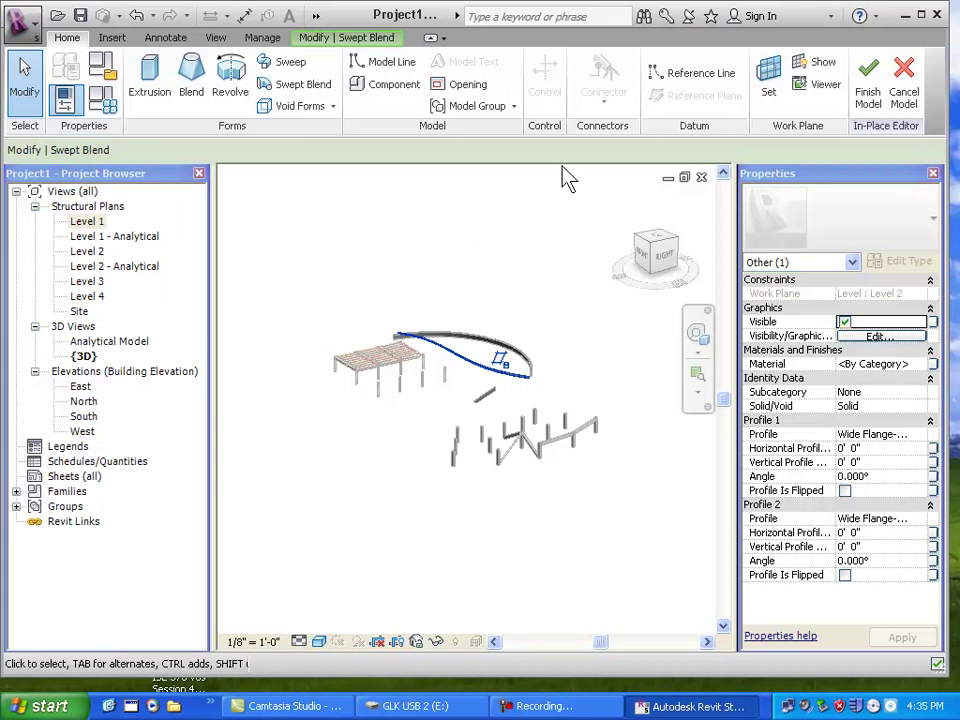
click(866, 92)
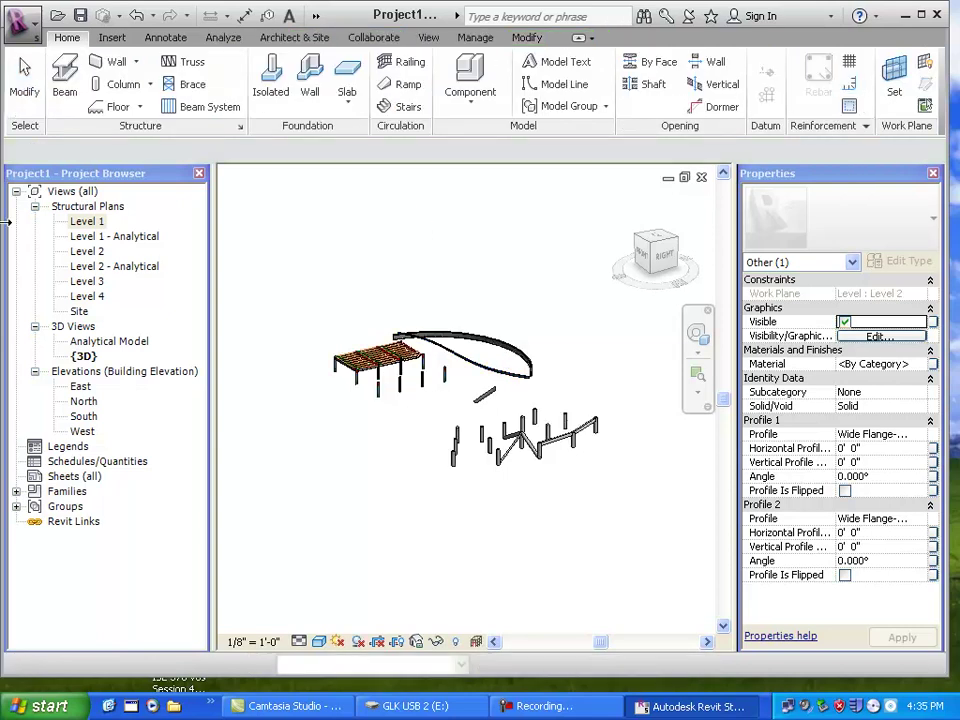
In the Level 1 plan, draw a horizontal reference plane above the curved beam, spanning slightly beyond both its ends.
double_click(89, 222)
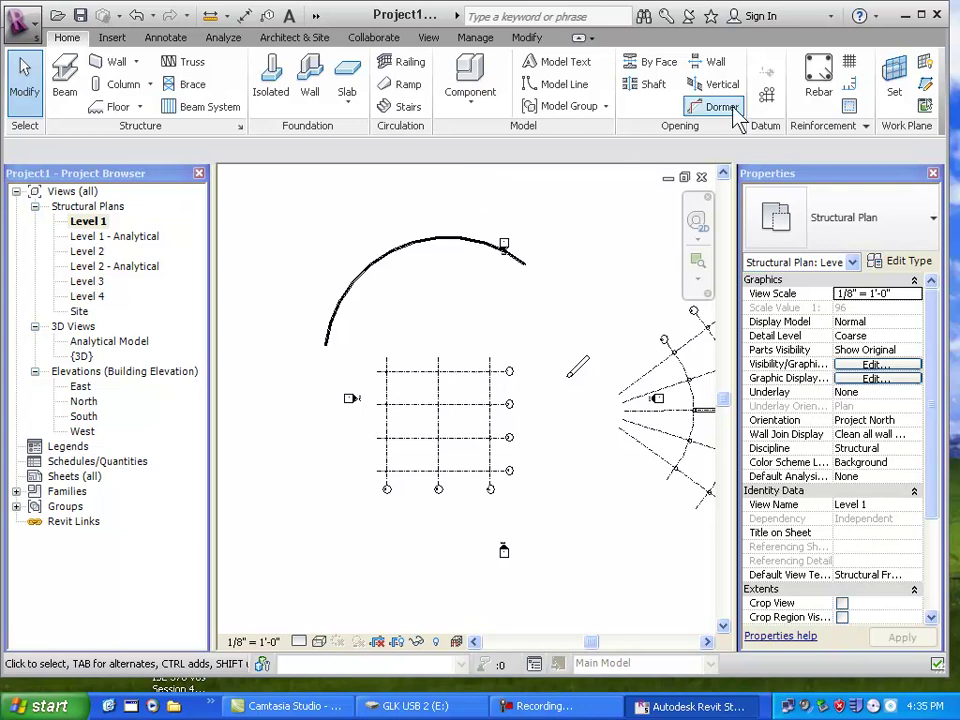
click(923, 88)
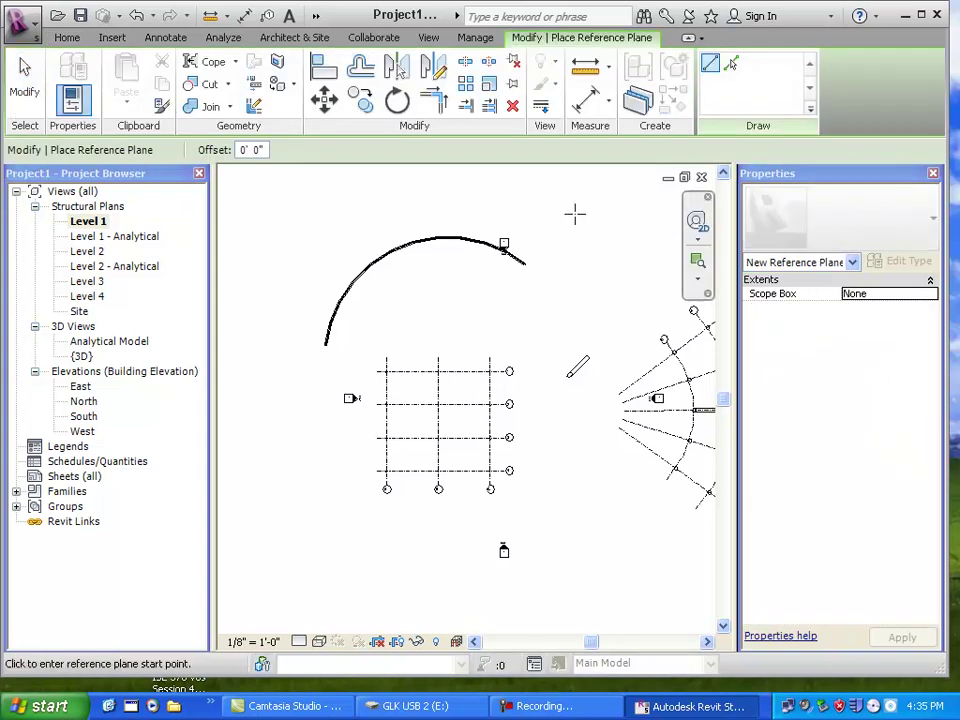
click(326, 194)
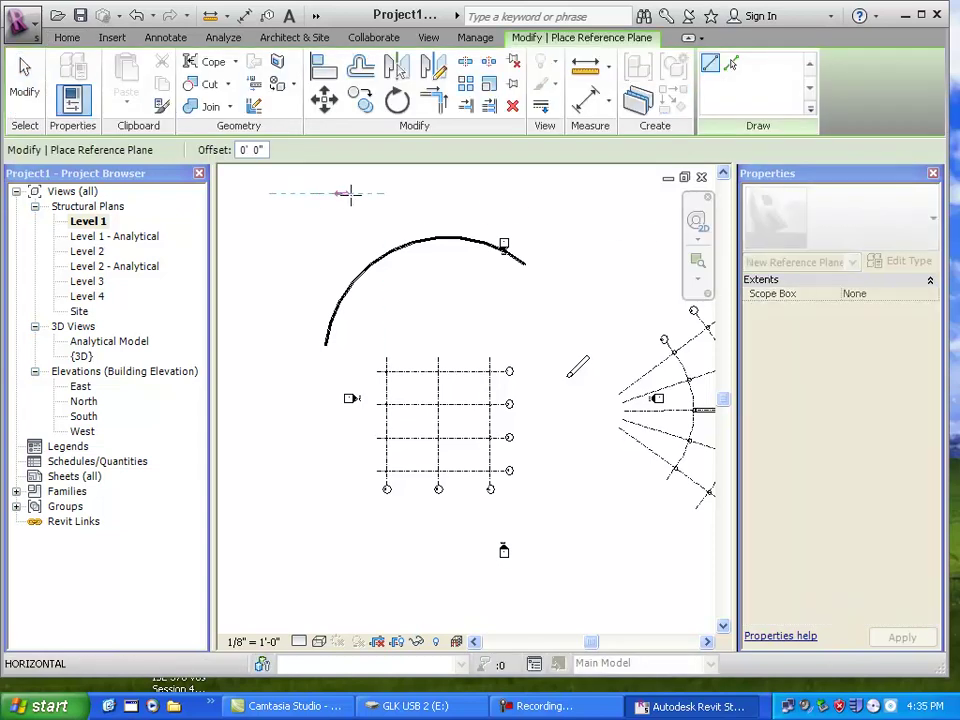
click(560, 194)
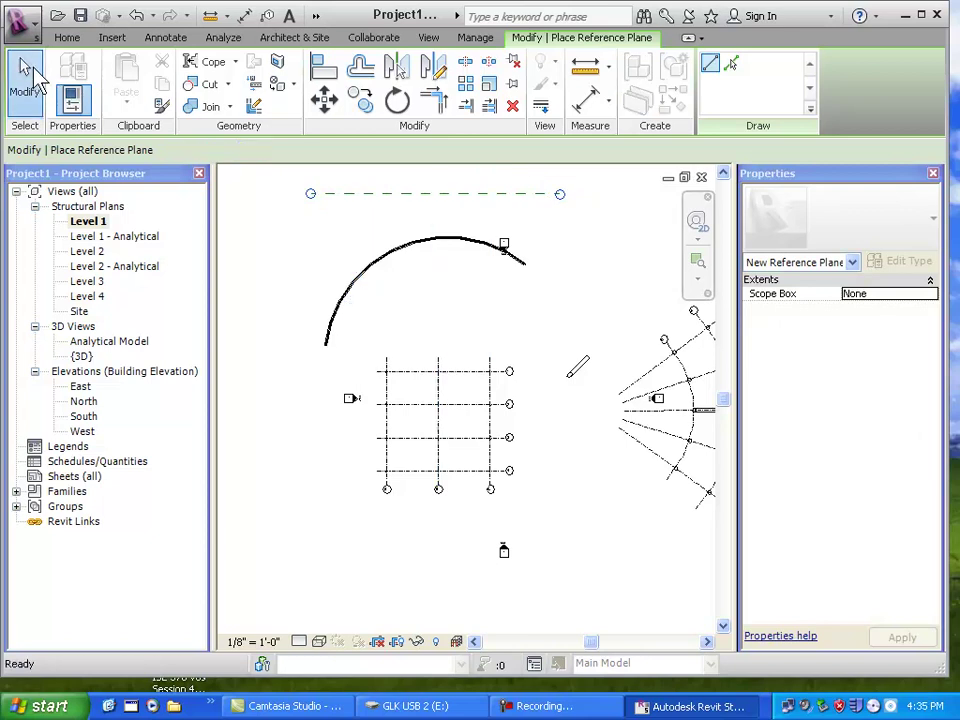
click(30, 75)
Name the new reference plane "Sketc h Curving Beam".
click(388, 194)
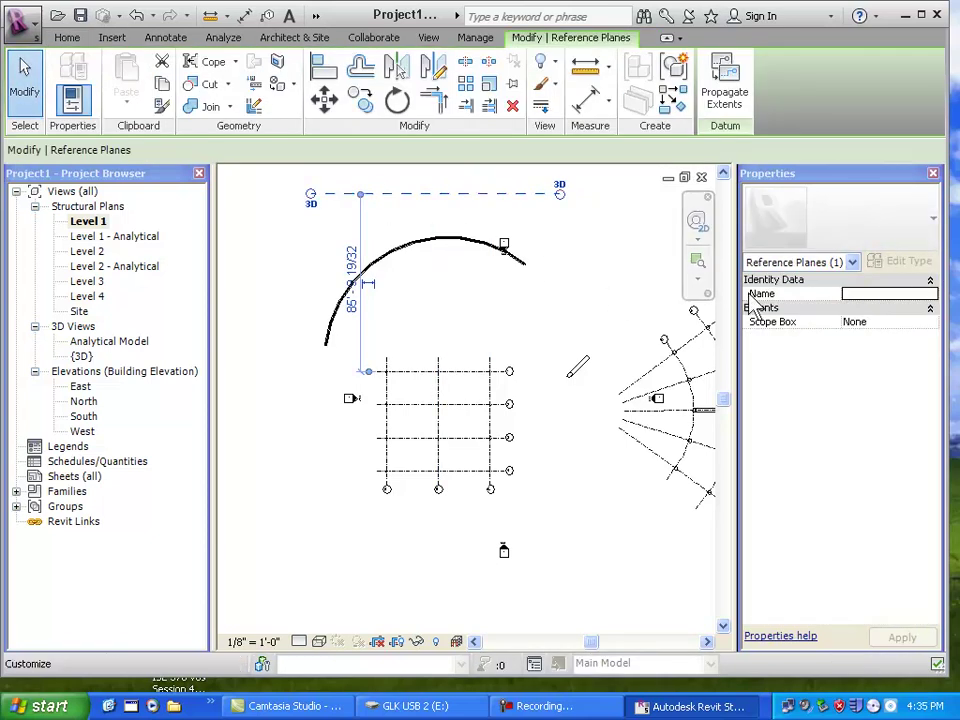
click(876, 294)
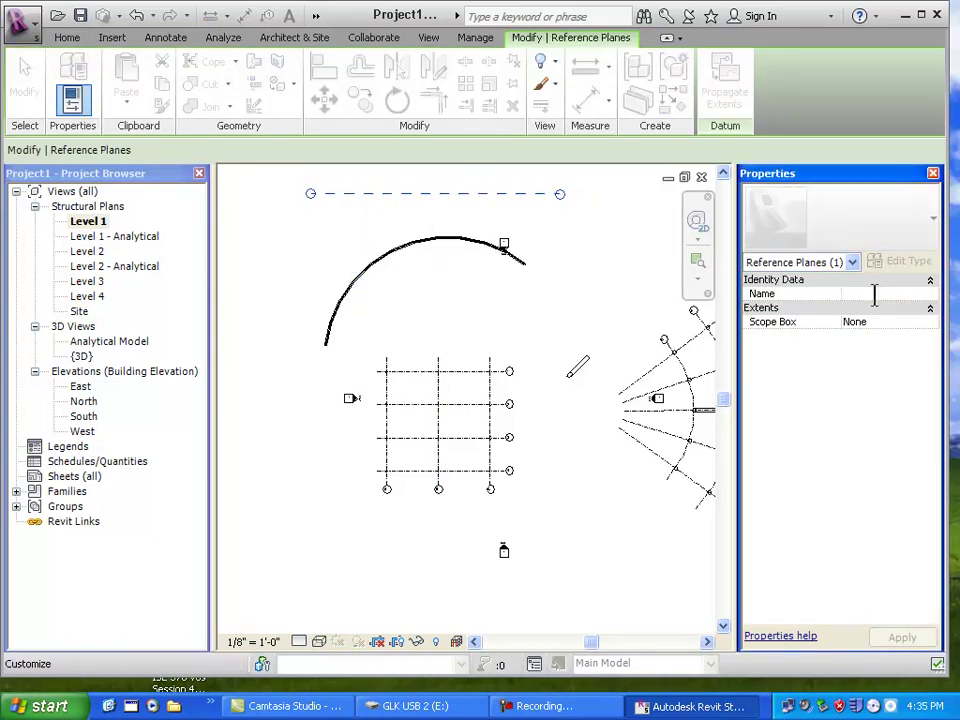
text(Sketc)
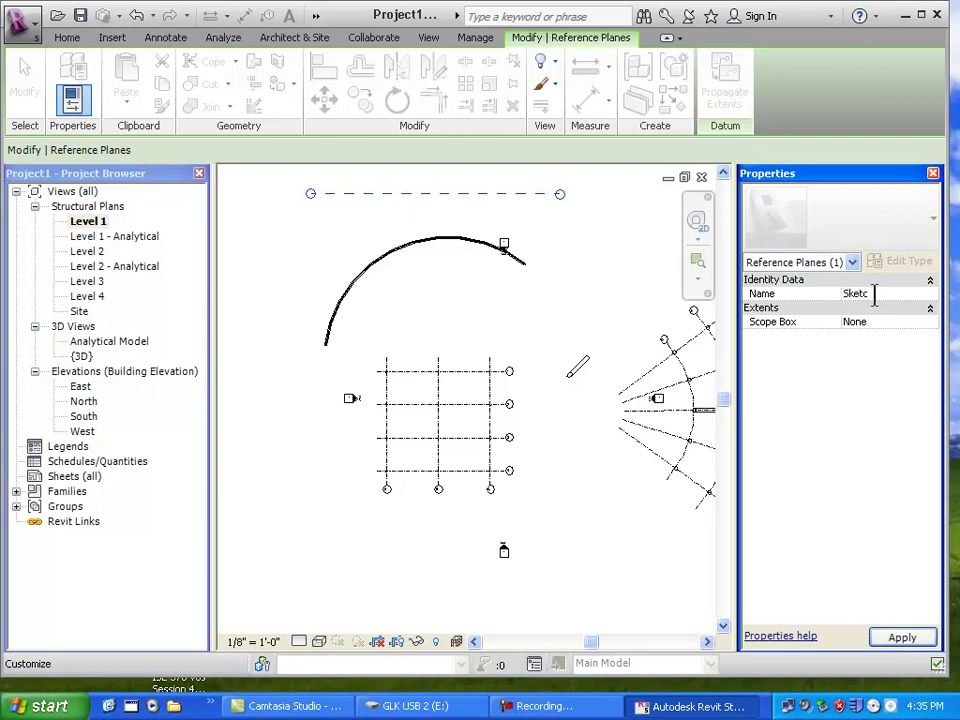
text(h Curing Beam)
key(Return)
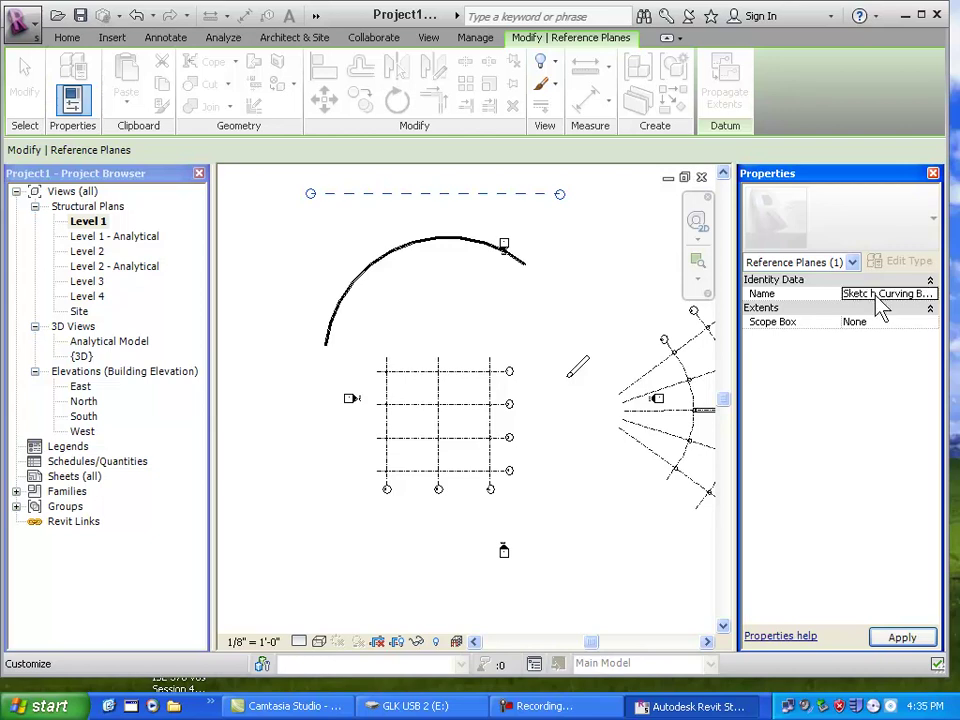
click(439, 289)
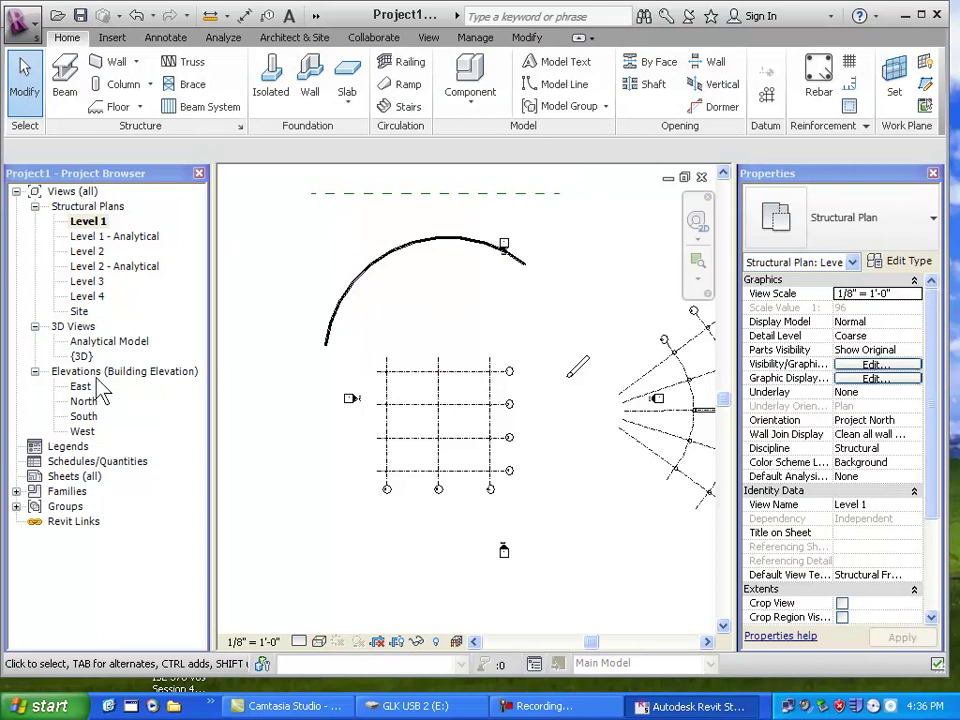
Open the North elevation, set the work plane to Reference Plane : Sketc h Curving Beam and turn on its display.
click(88, 417)
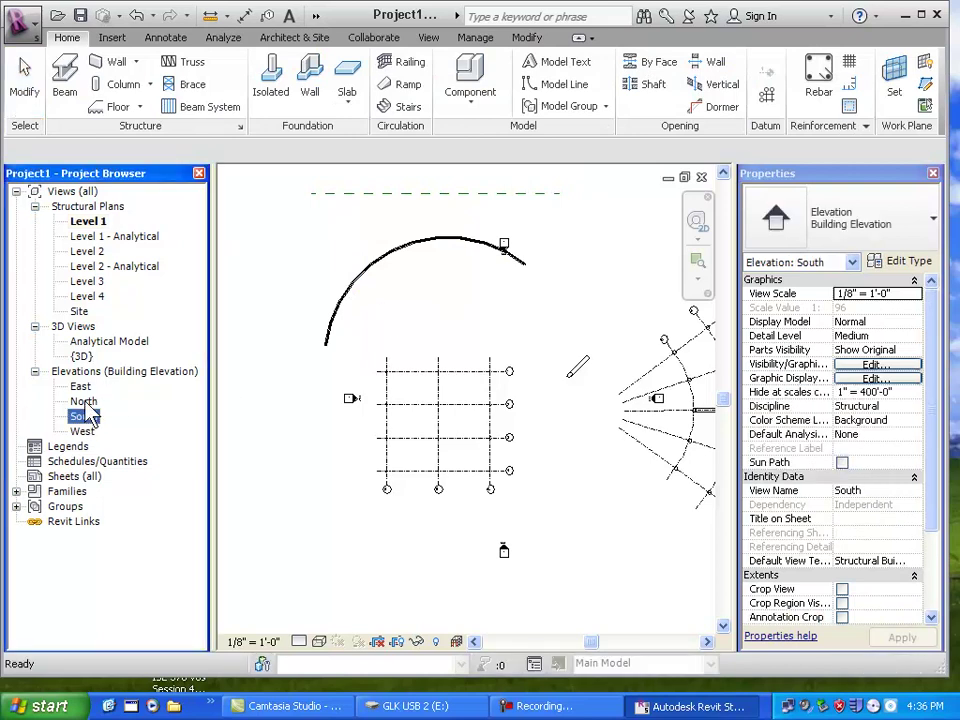
click(86, 403)
double_click(86, 404)
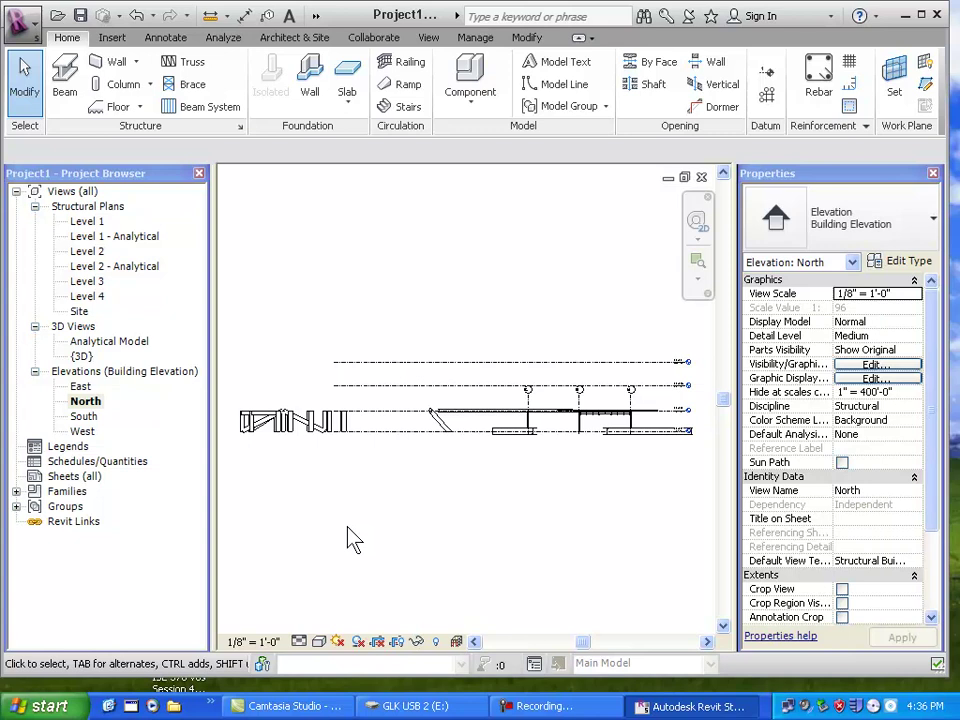
click(905, 88)
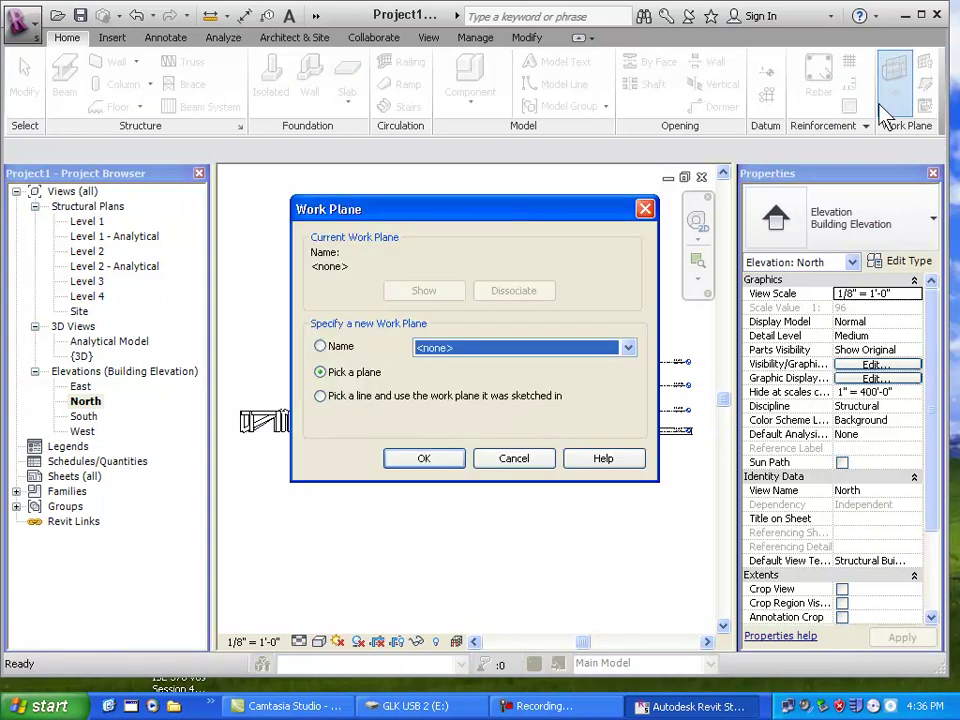
click(627, 348)
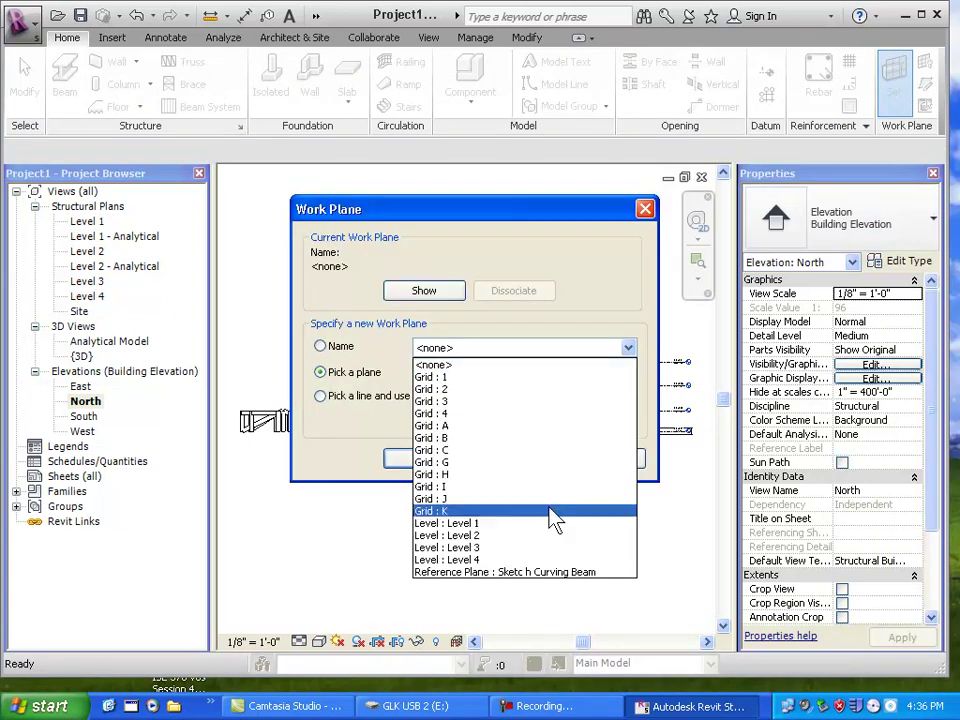
click(555, 572)
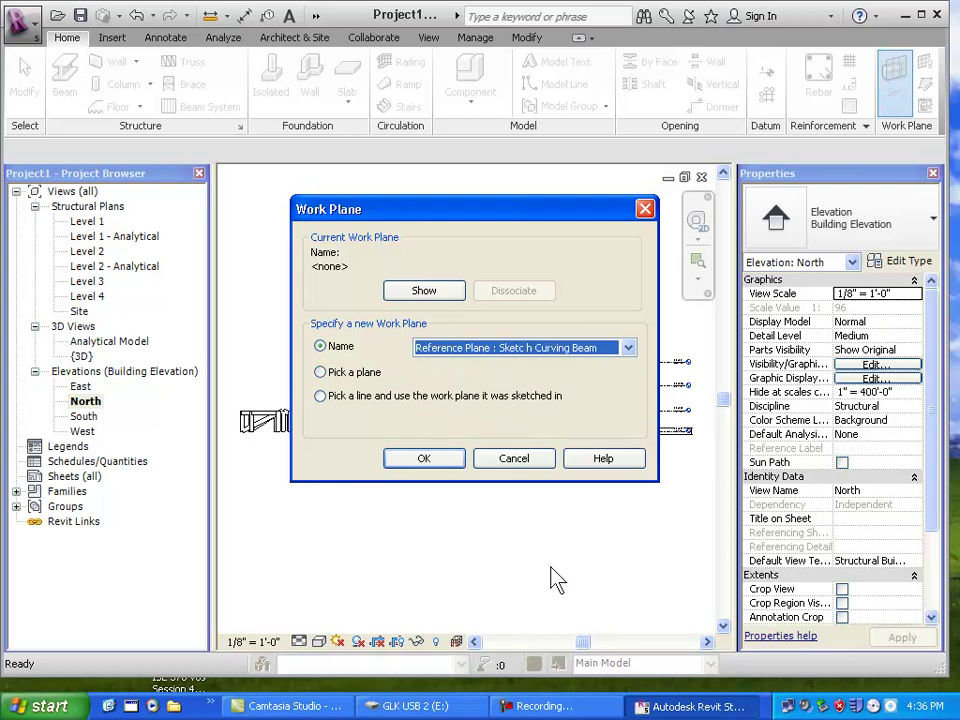
click(427, 460)
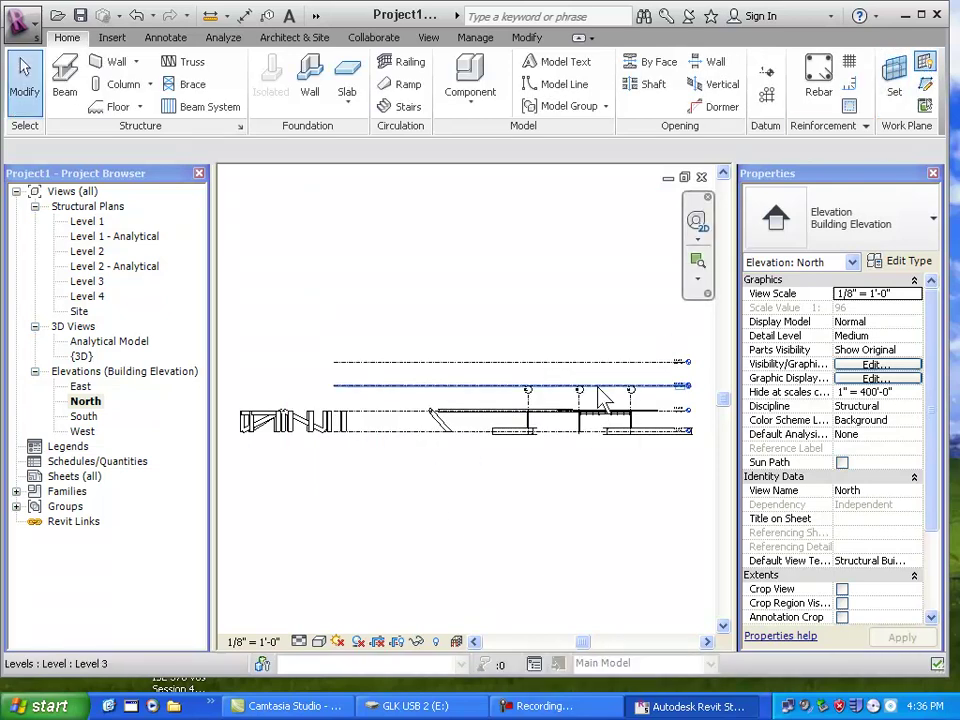
scroll(577, 444, up, 2)
scroll(577, 444, up, 1)
scroll(575, 443, down, 3)
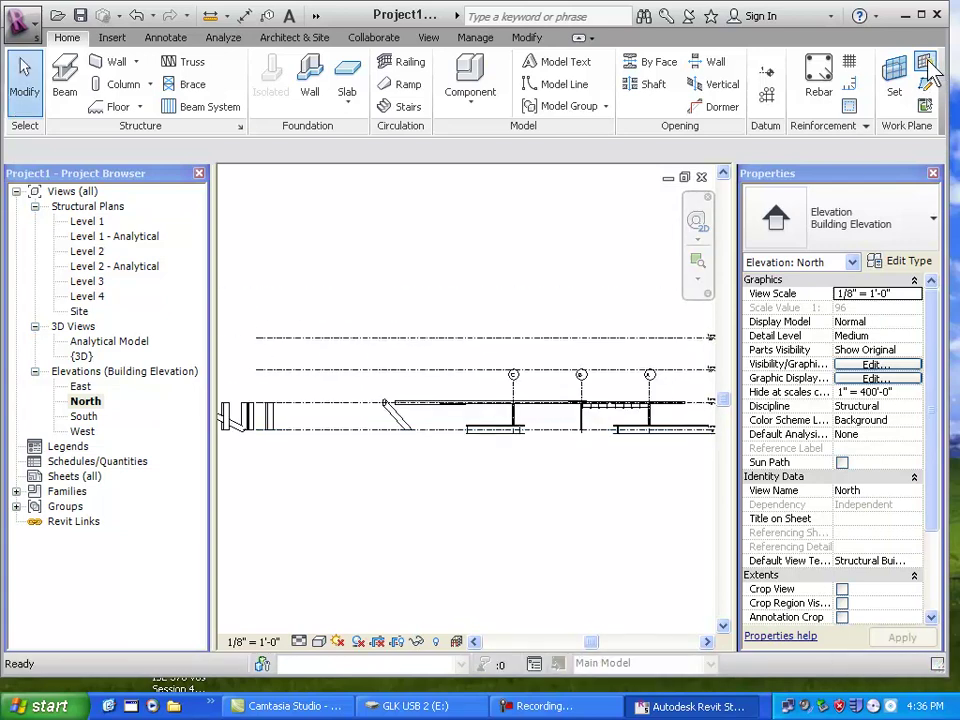
scroll(591, 480, down, 1)
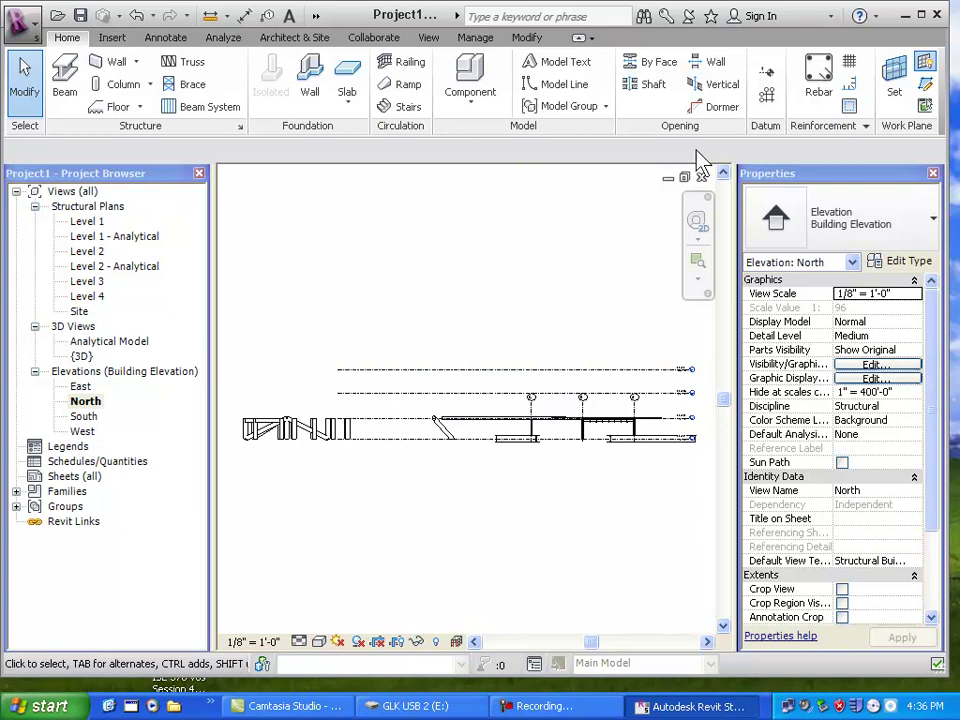
Start an in-place model in the Structural Framing category and name it "Vertical Curve".
click(473, 100)
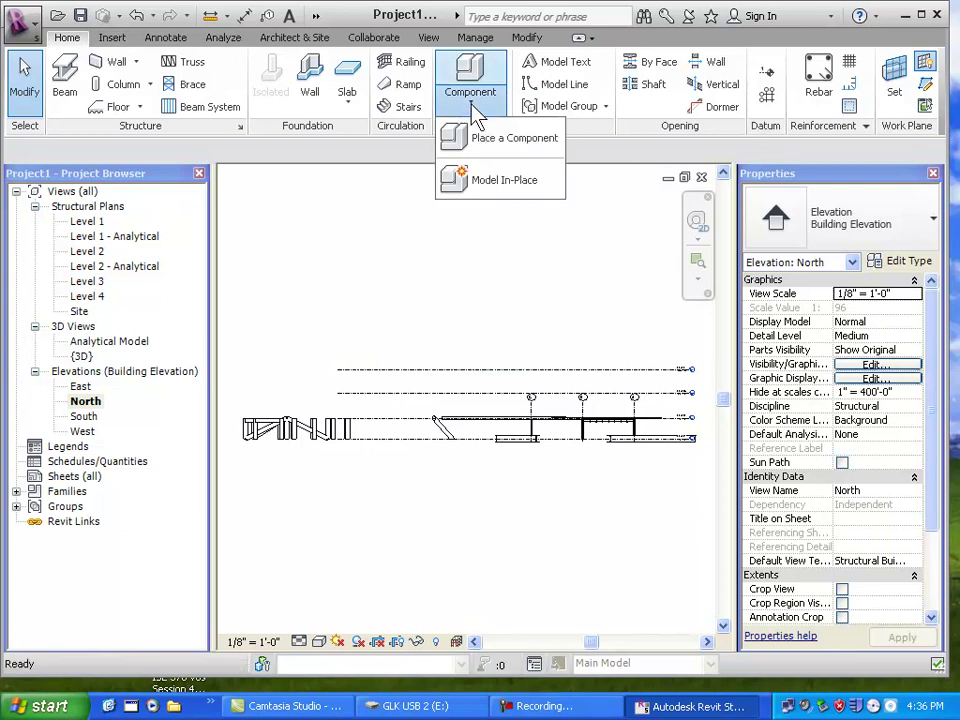
click(475, 183)
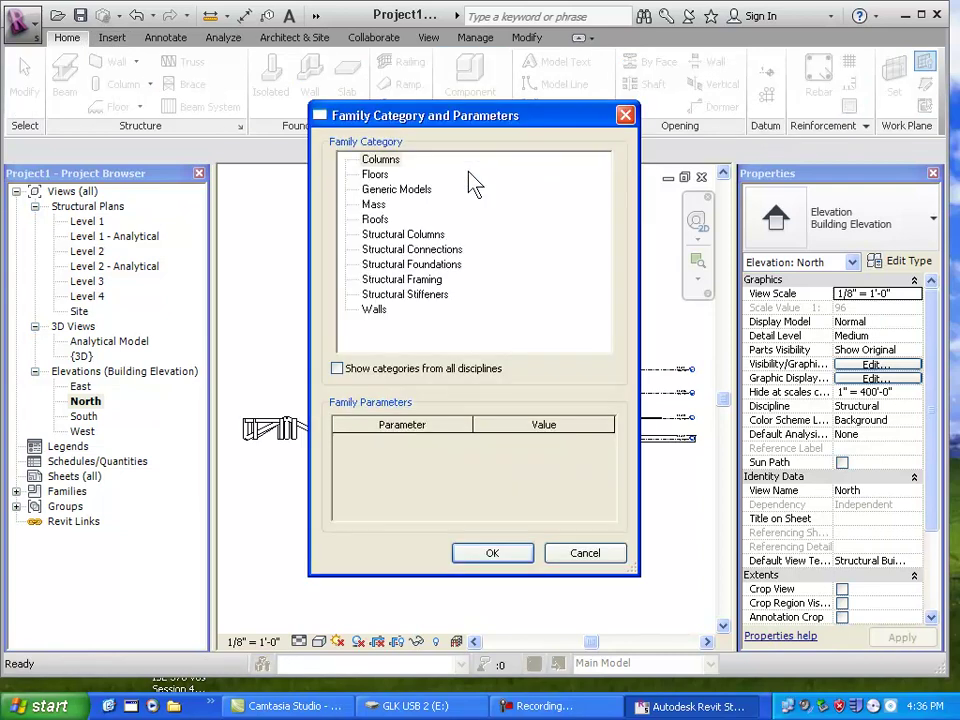
double_click(429, 280)
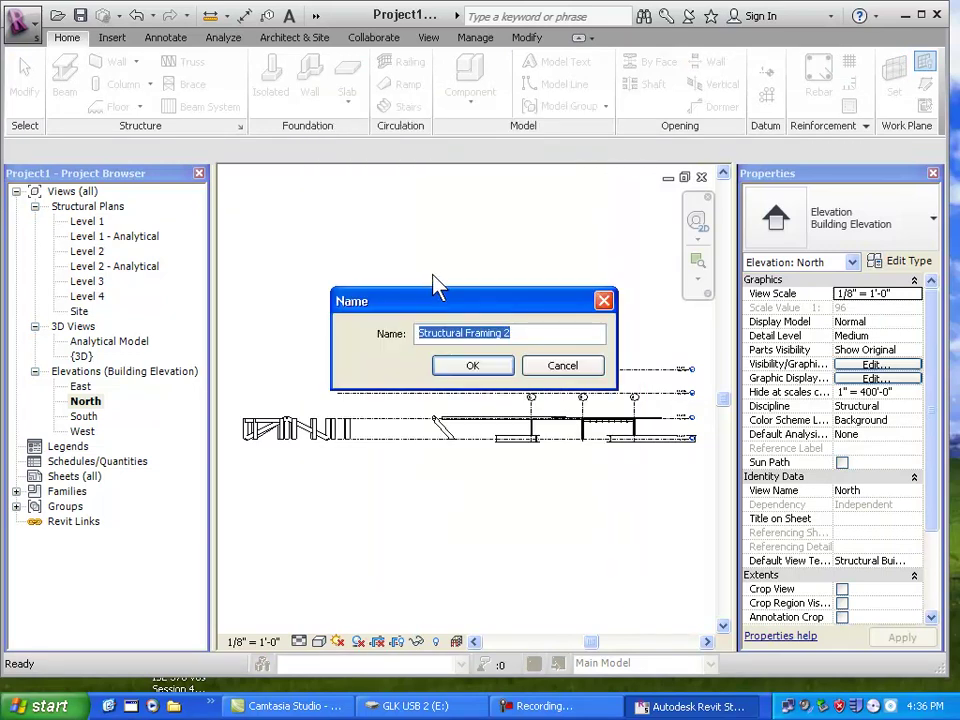
text(Ver)
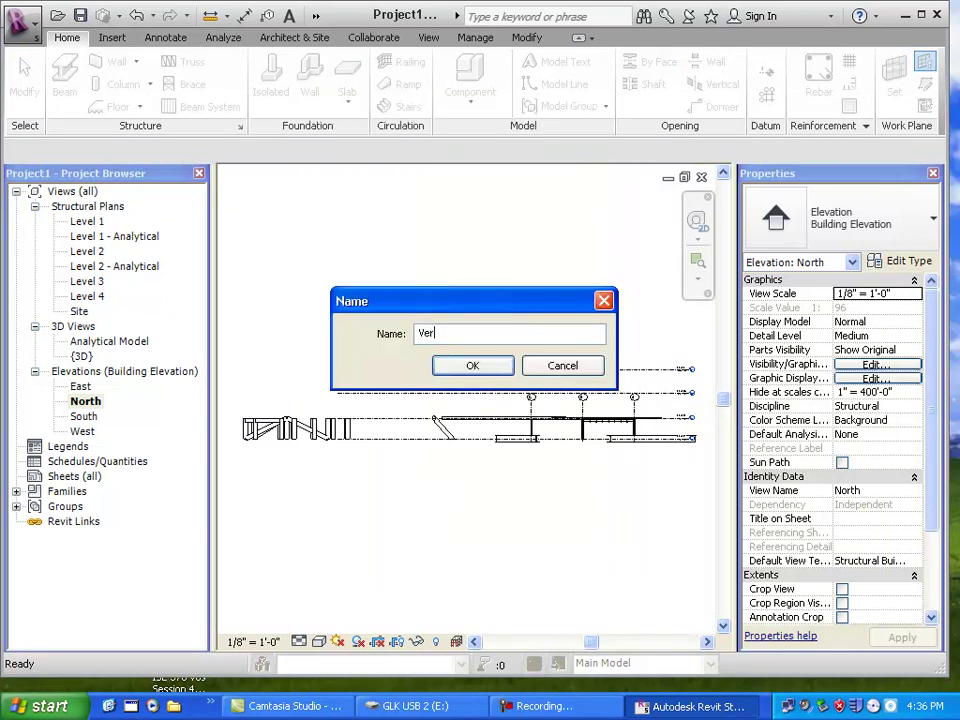
text(tical Curve)
click(497, 365)
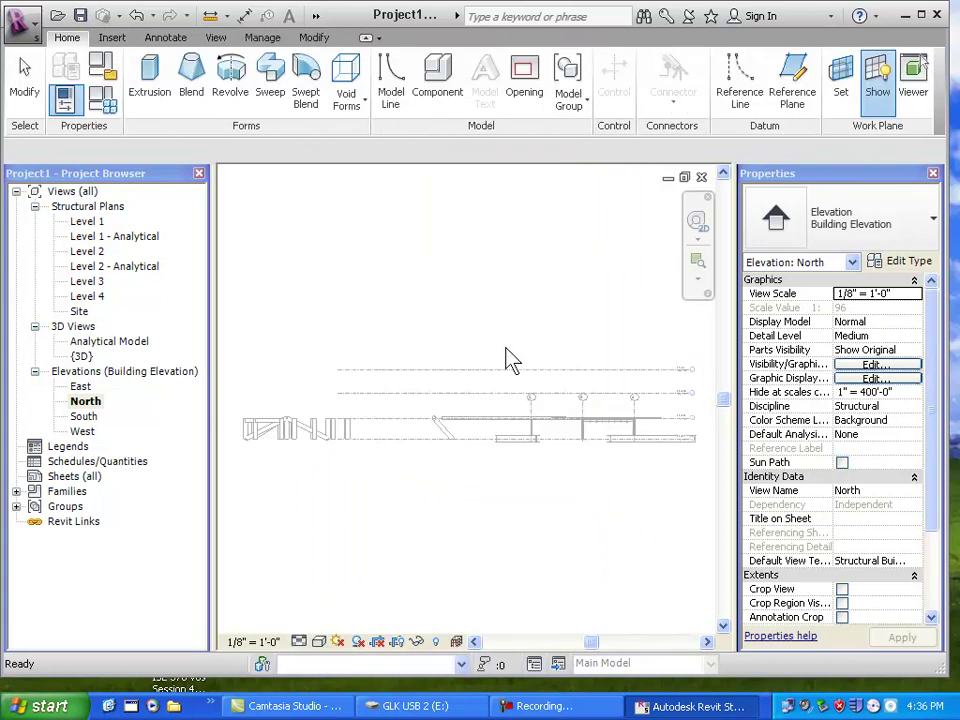
Start a sweep in the in-place model and sketch its path as an upright semicircular arc starting and ending on the Level 1 line.
click(284, 66)
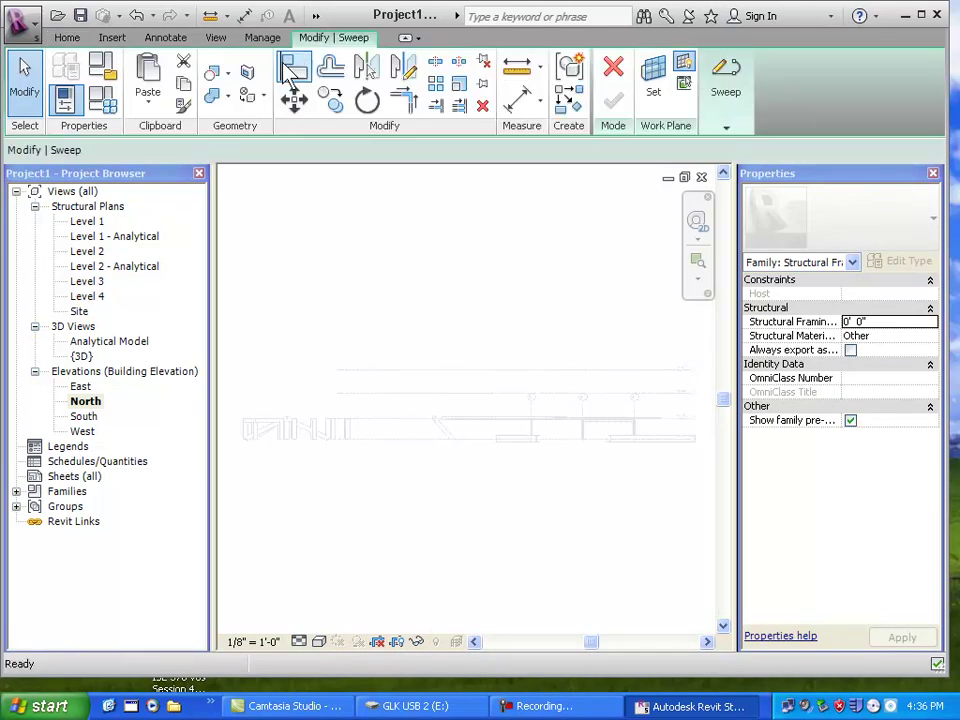
click(719, 105)
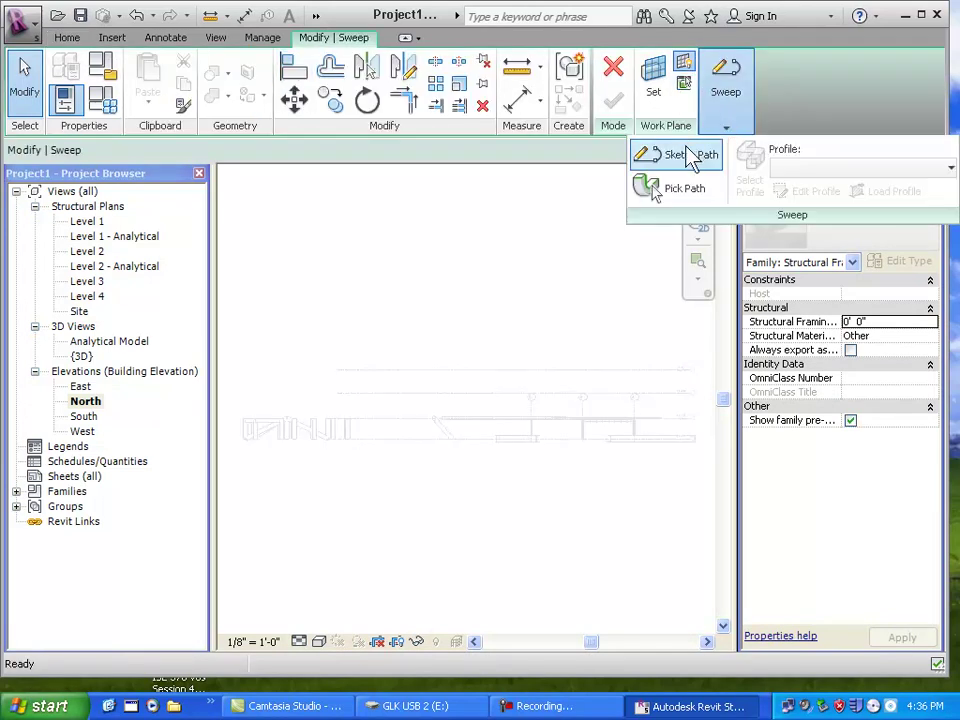
click(686, 155)
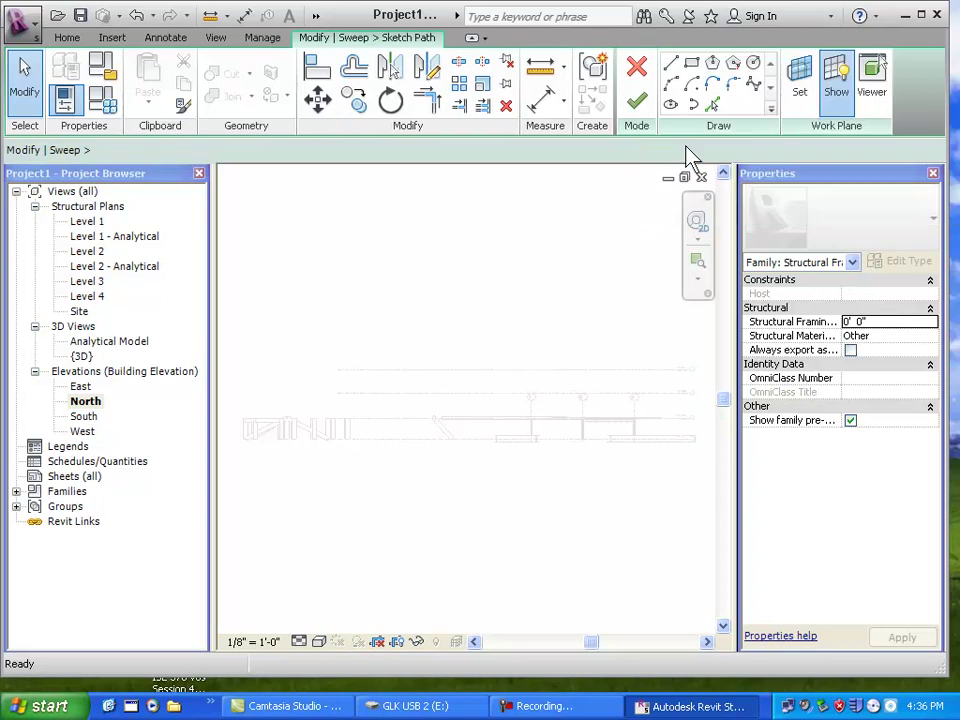
click(670, 84)
click(366, 428)
click(364, 440)
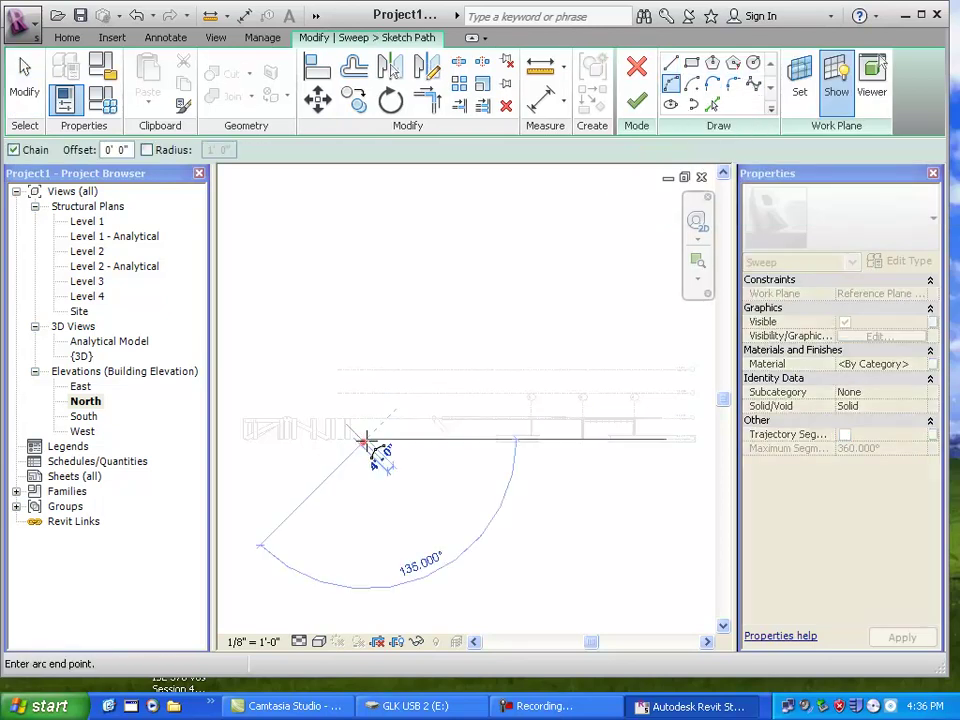
click(462, 374)
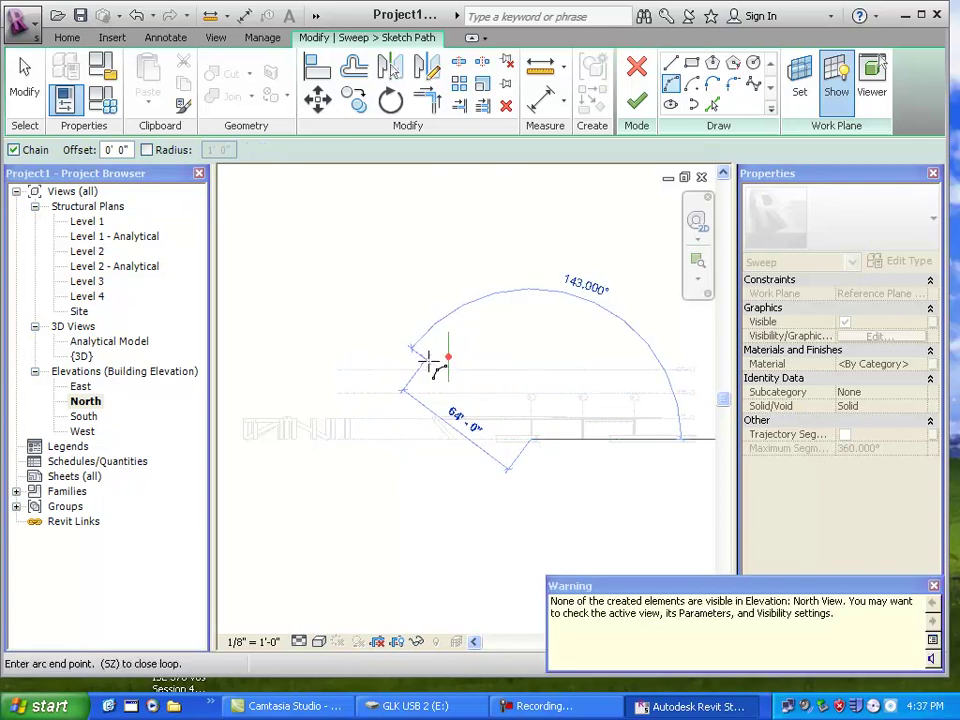
click(28, 86)
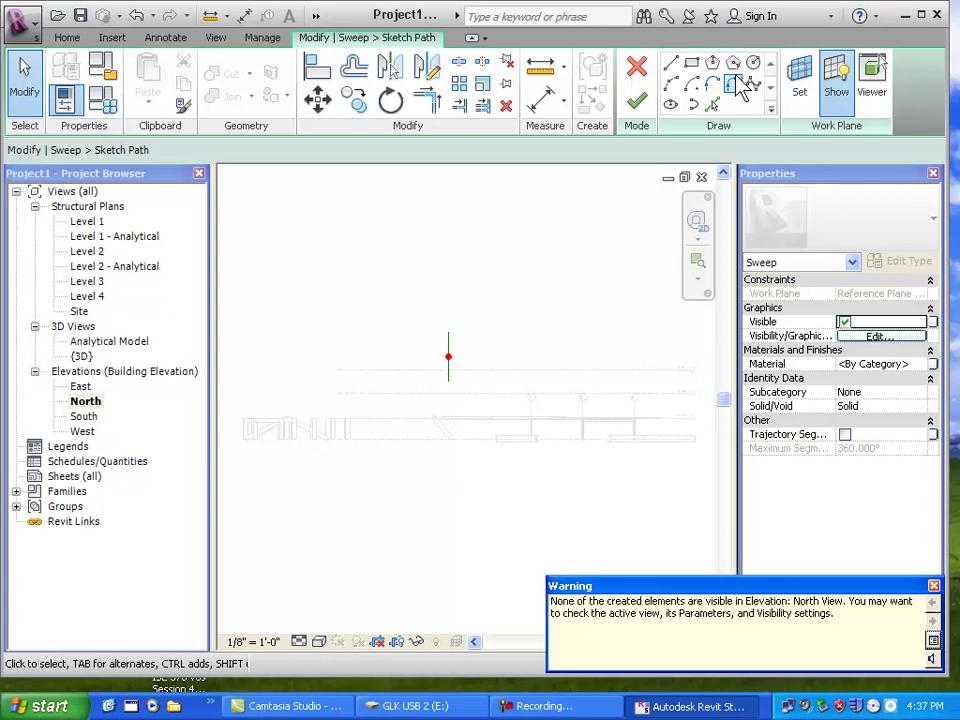
click(636, 100)
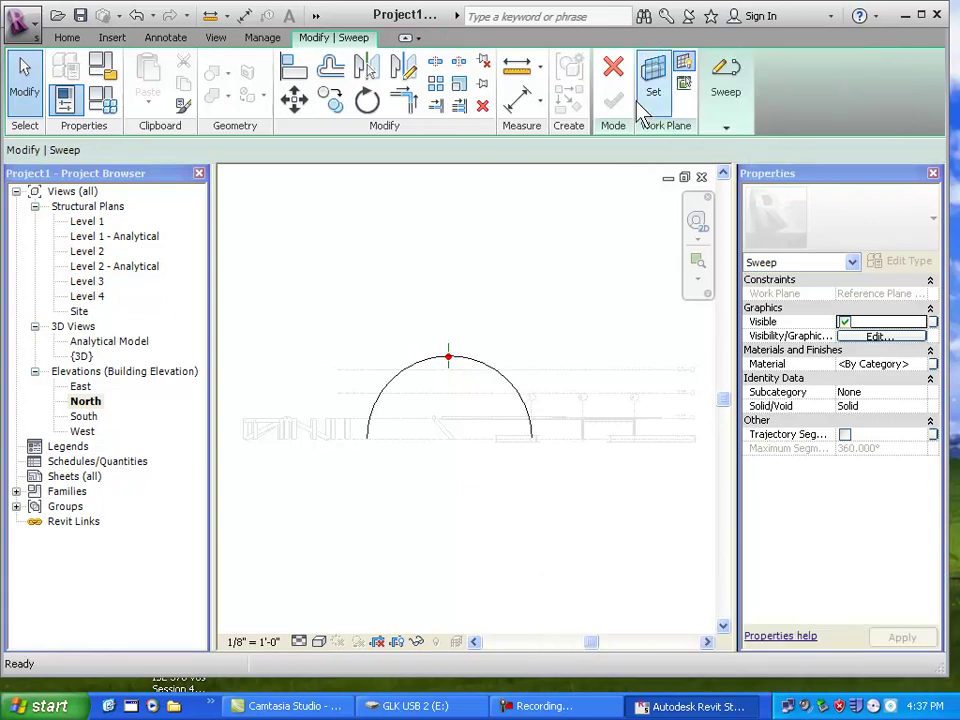
Assign the Wide Flange-Profile:W16X26 profile to the sweep, then finish the sweep and the in-place model.
click(726, 127)
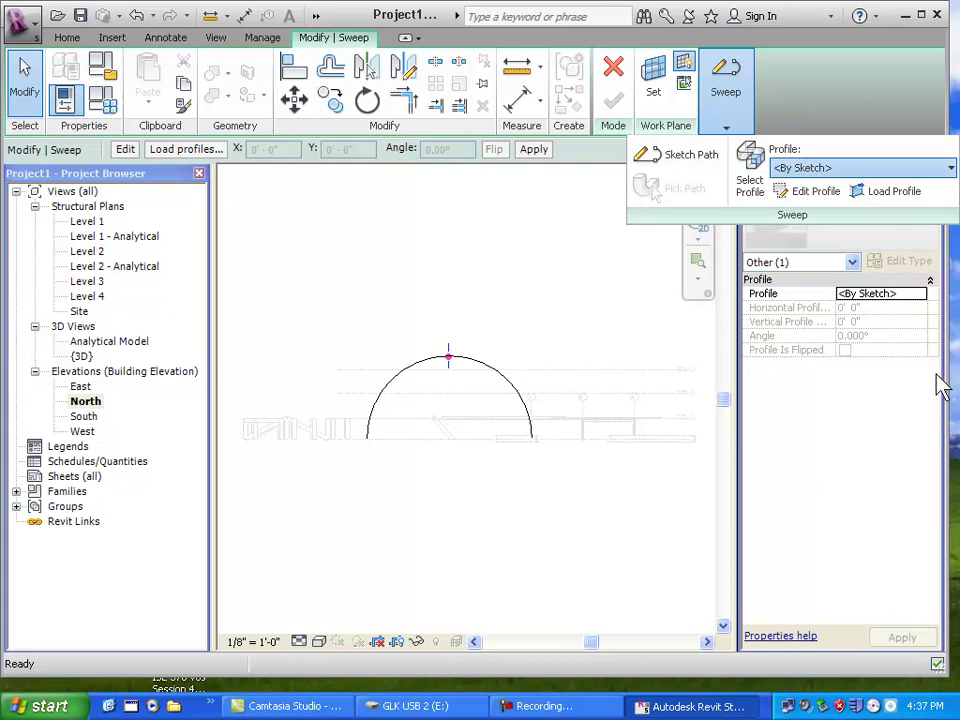
key(Down)
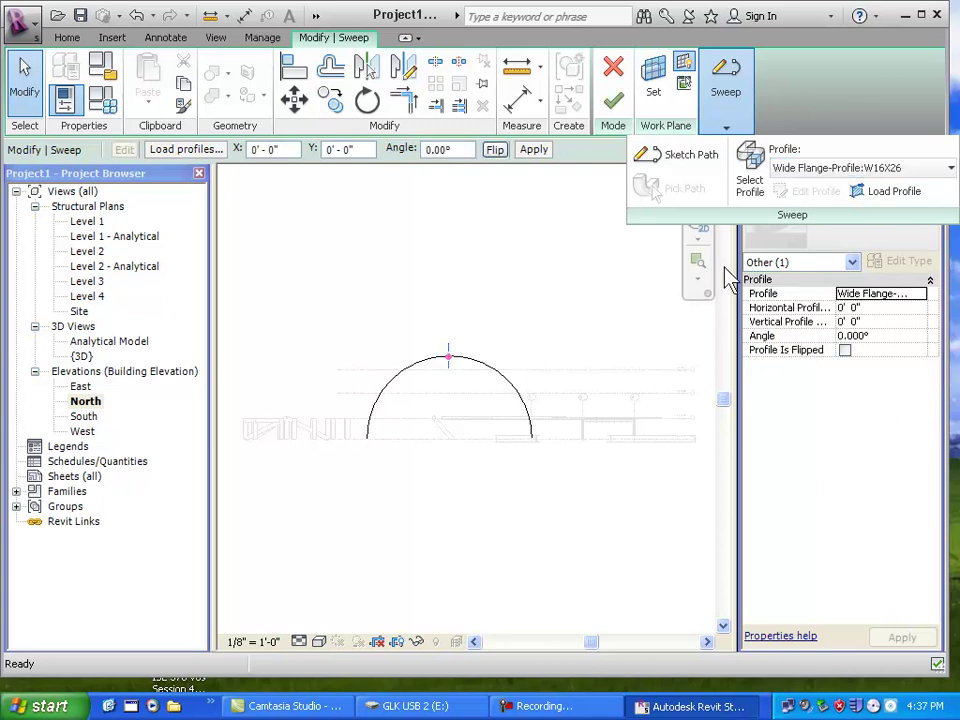
click(617, 108)
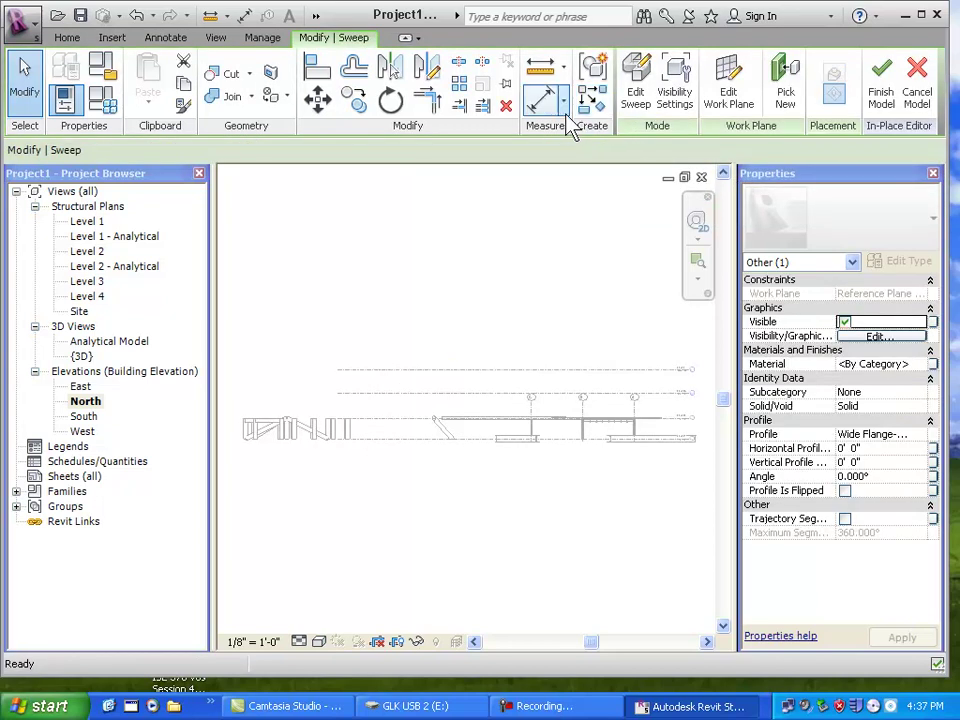
click(881, 92)
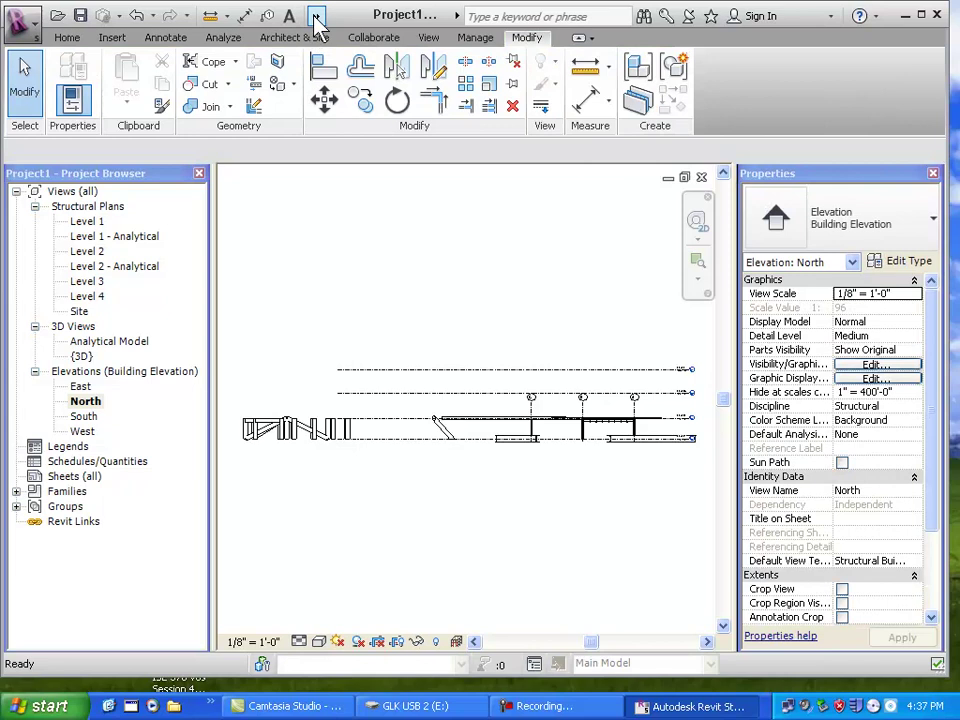
Open the 3D view and examine the vertically curved beam up close and in relation to the rest of the structure.
click(322, 43)
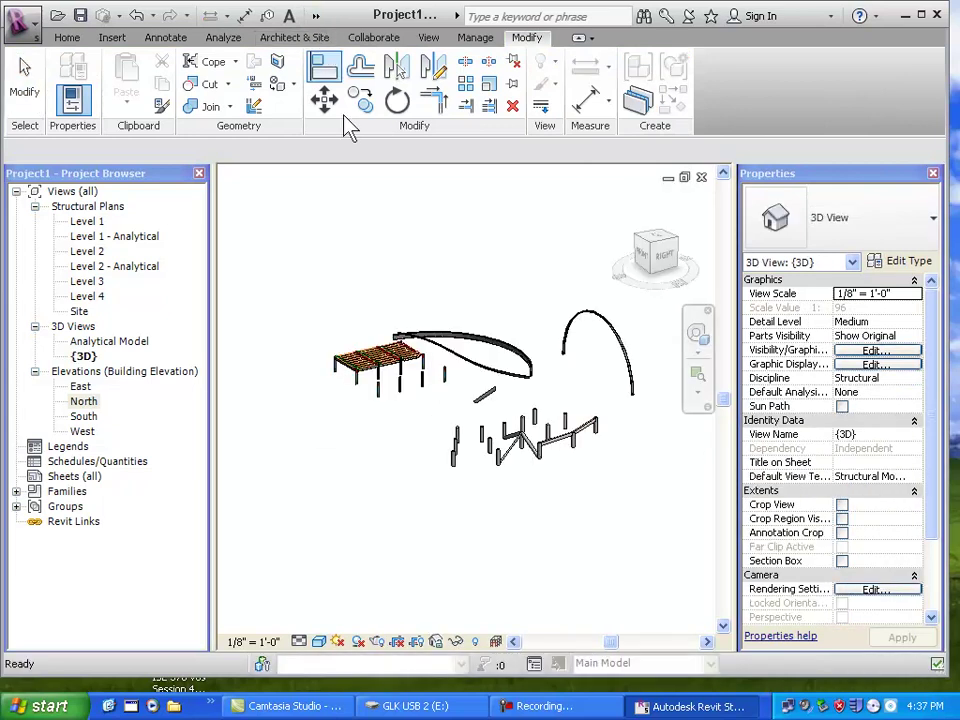
scroll(608, 355, up, 3)
scroll(608, 355, up, 5)
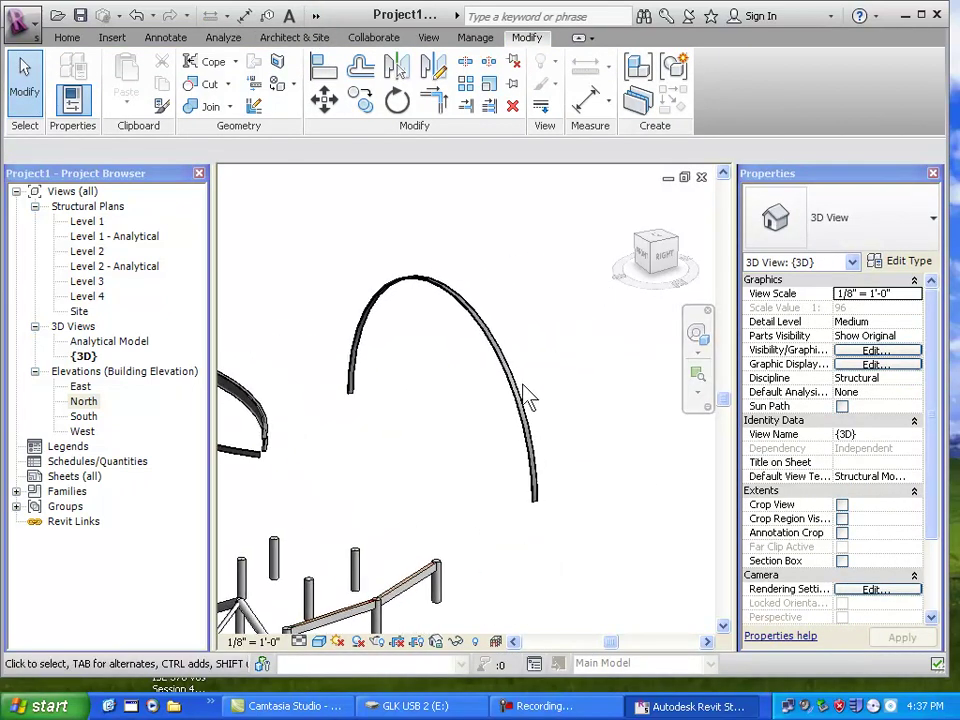
middle_drag(562, 424, 719, 462)
scroll(518, 442, down, 3)
scroll(536, 435, up, 3)
middle_drag(536, 435, 495, 500)
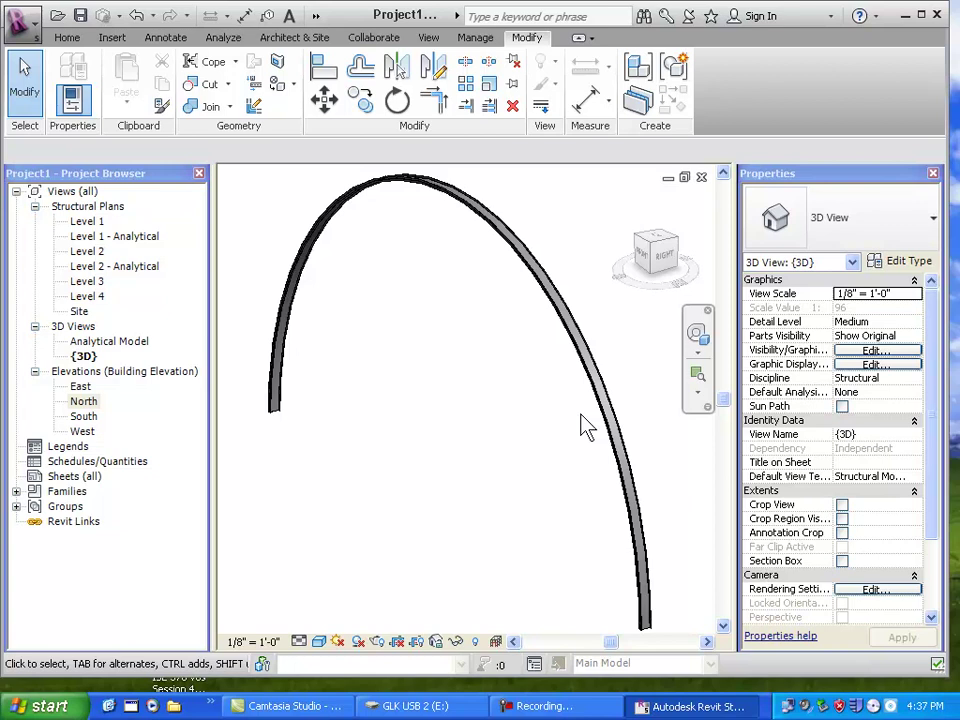
scroll(585, 425, down, 1)
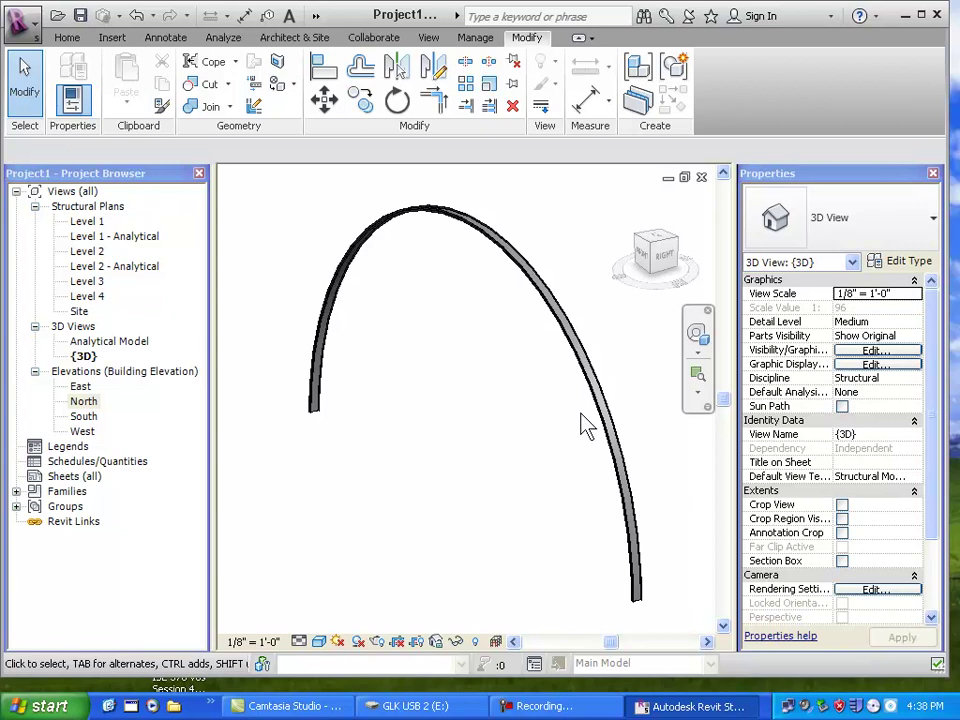
scroll(510, 439, down, 5)
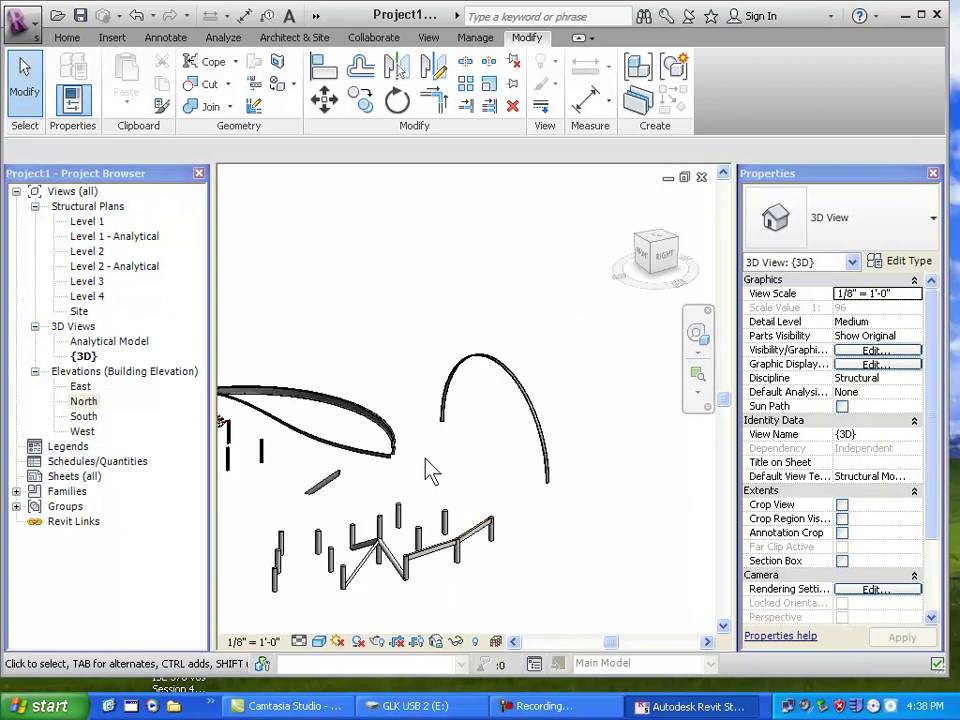
In the Level 1 plan, move the North elevation marker above the horizontal reference plane and reopen the North elevation.
click(86, 402)
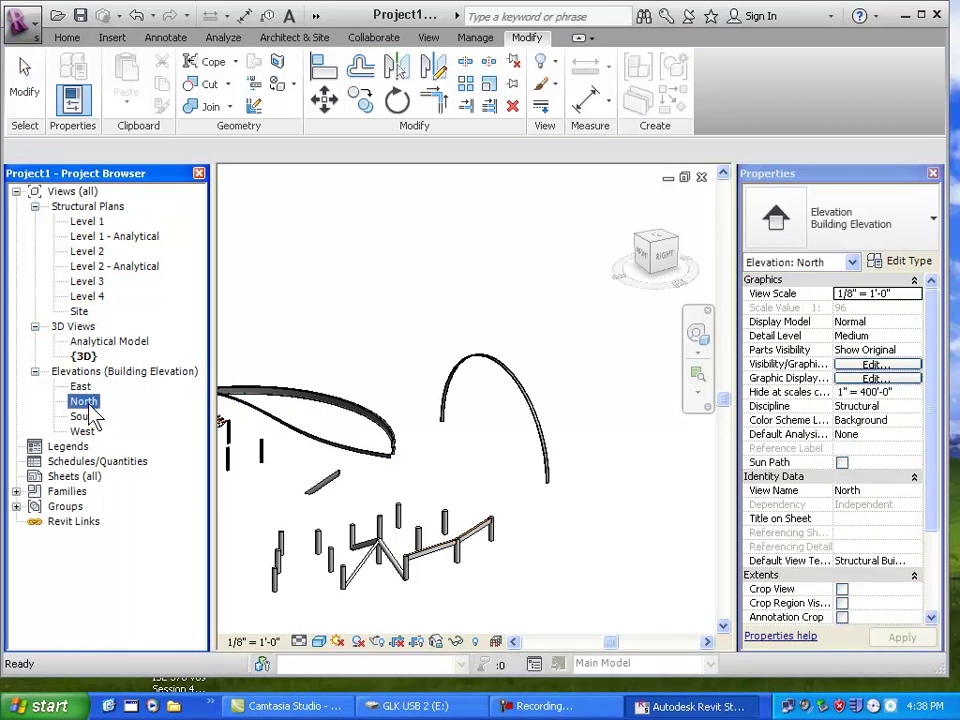
double_click(87, 221)
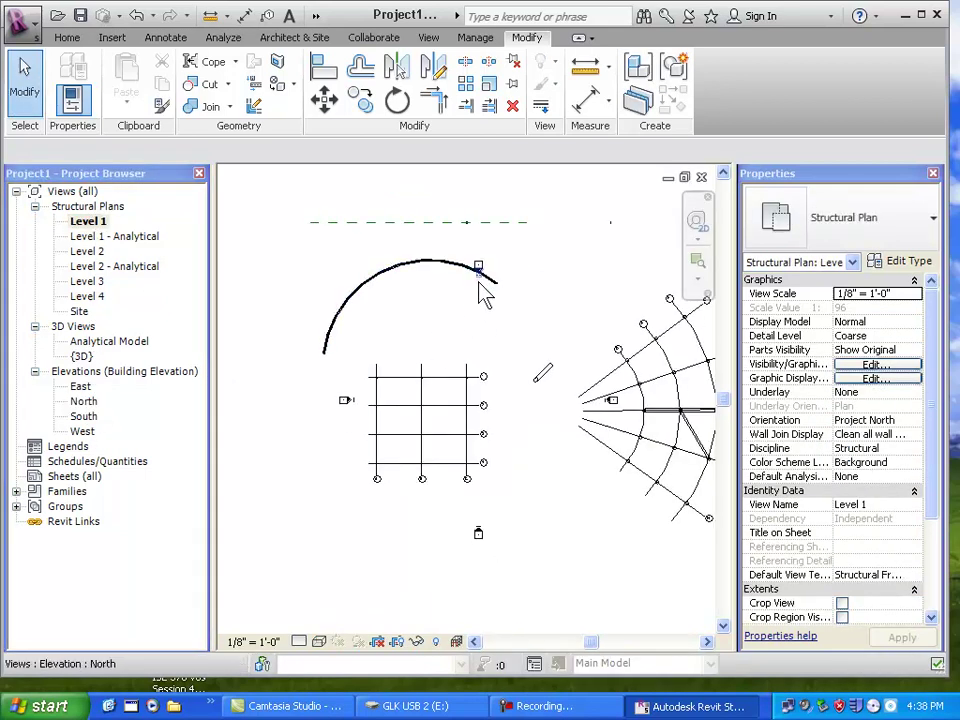
click(479, 268)
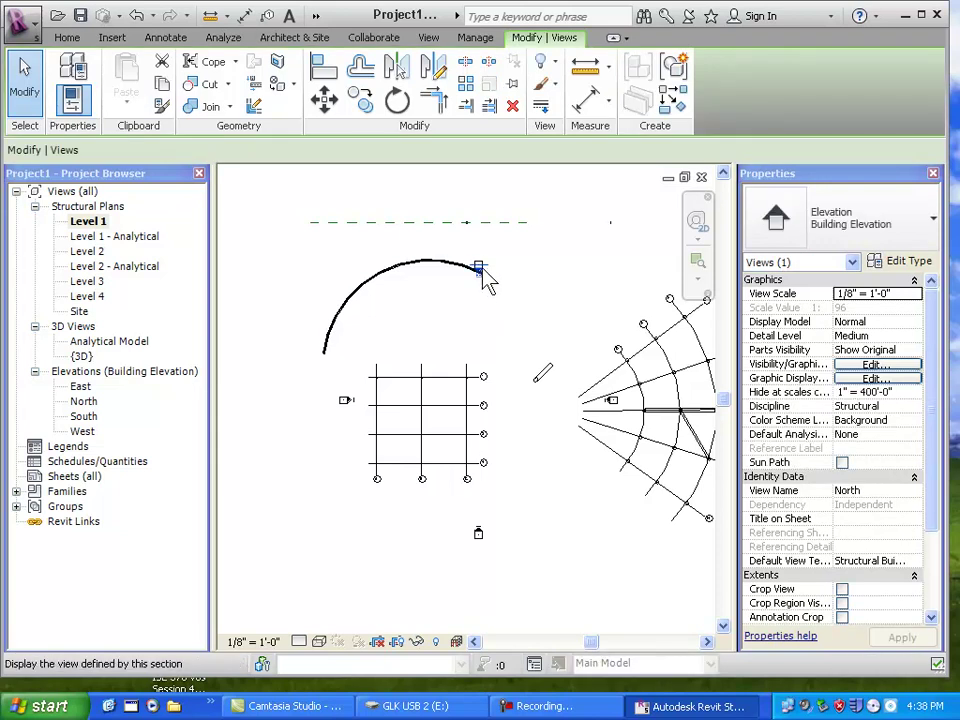
drag(485, 270, 470, 195)
key(Escape)
key(Escape)
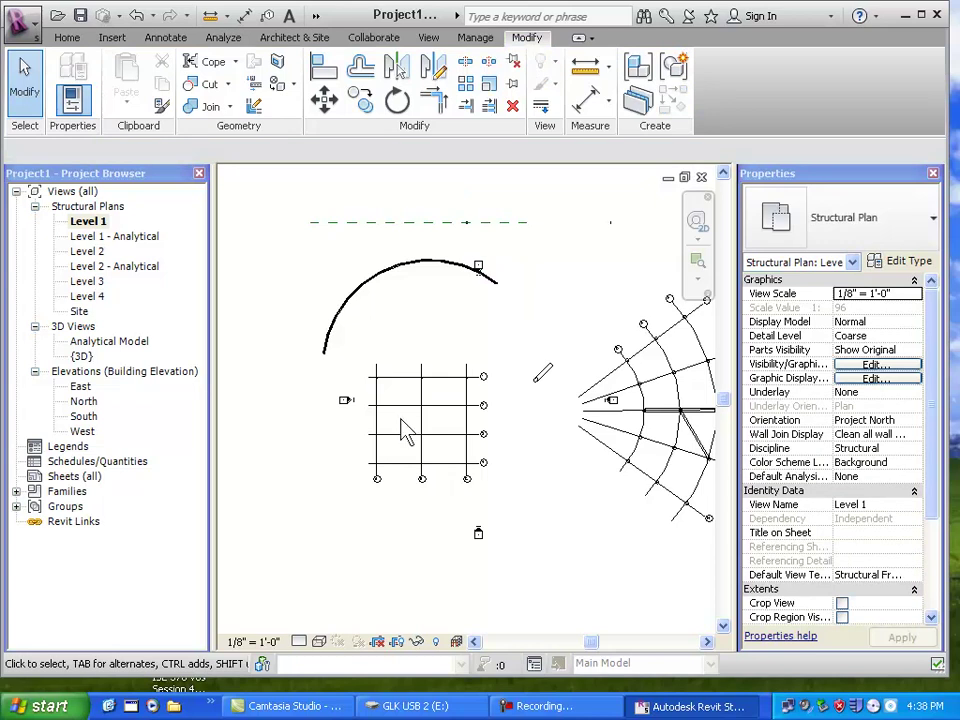
double_click(84, 402)
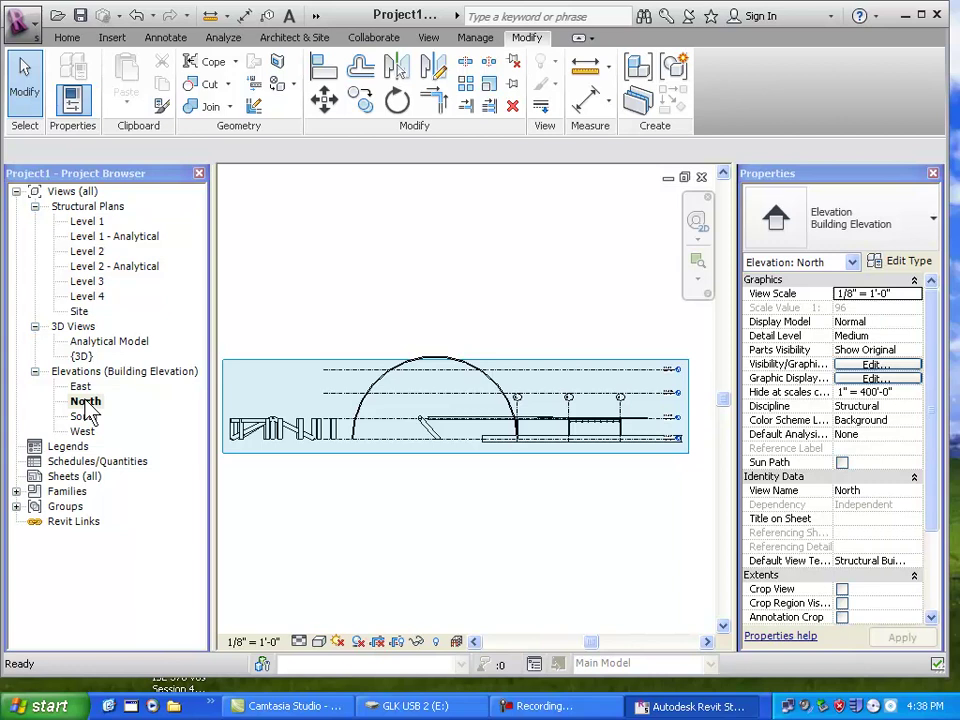
Start a Roof by Extrusion in the North elevation with reference level Level 4 and a 0' 0" offset.
click(62, 36)
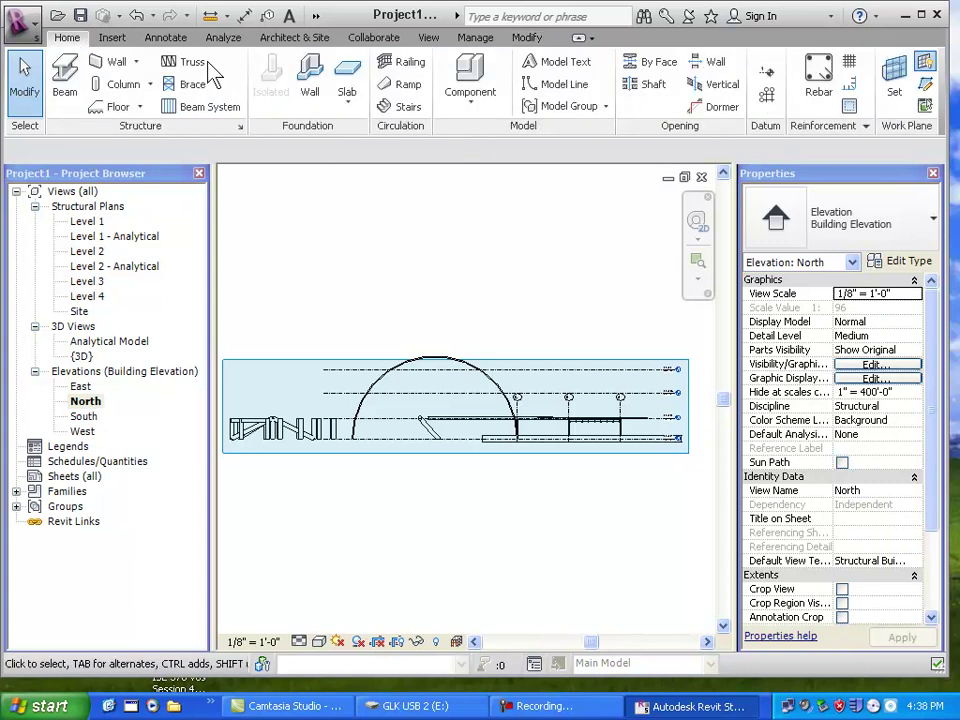
click(303, 42)
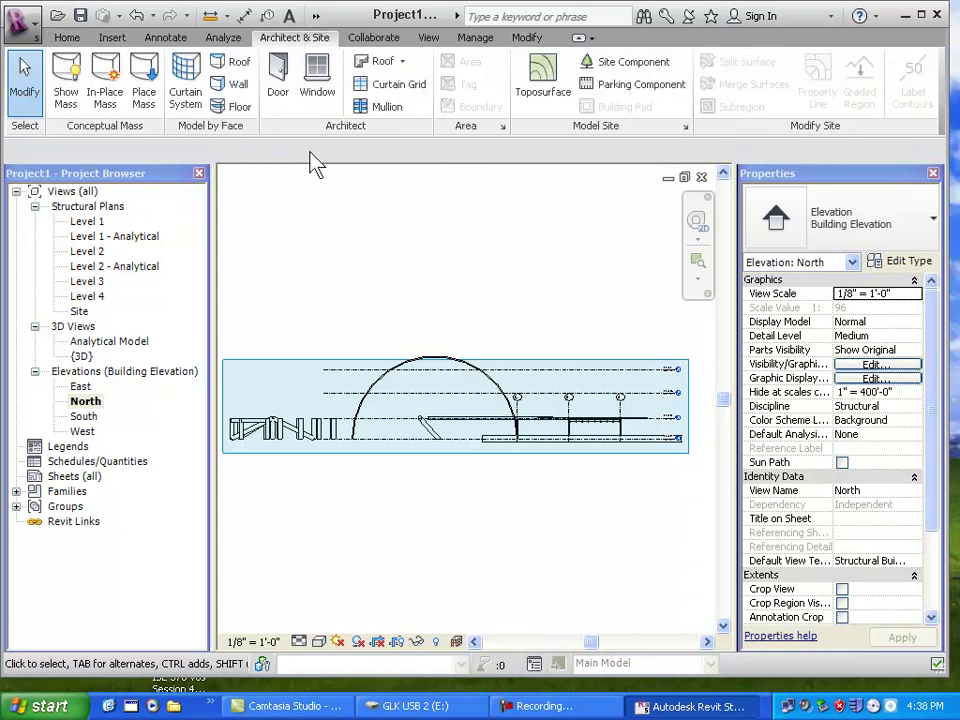
click(405, 64)
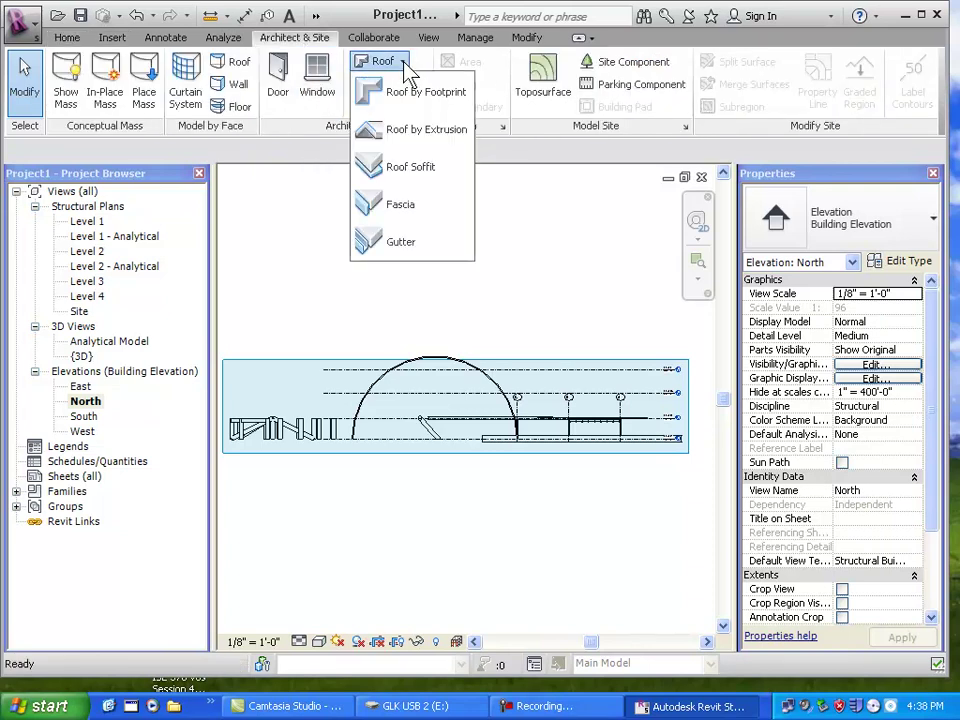
click(405, 135)
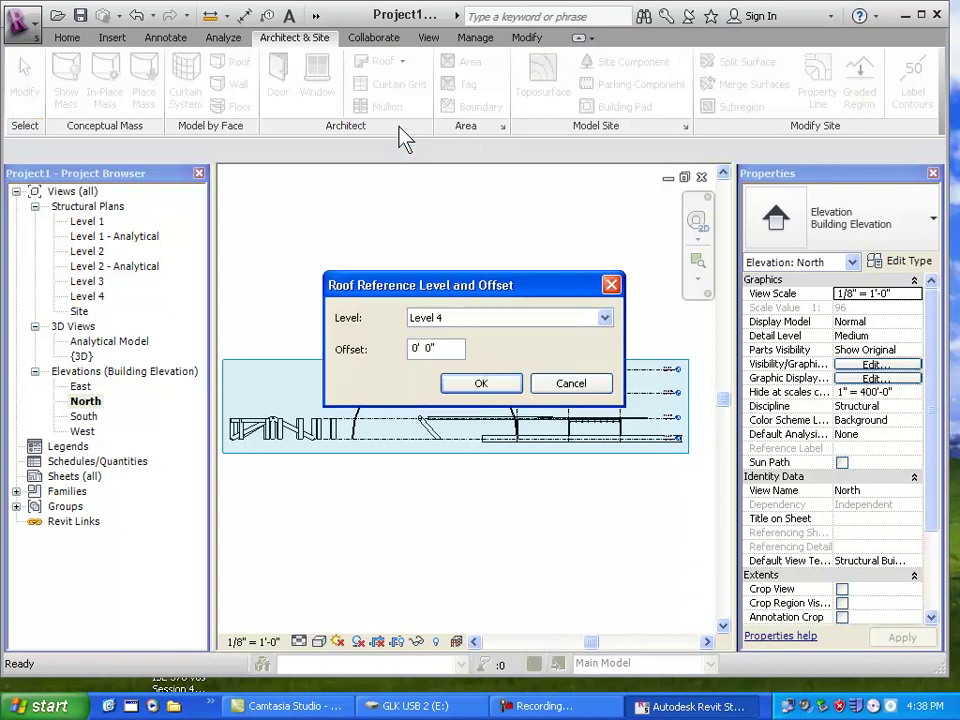
click(486, 387)
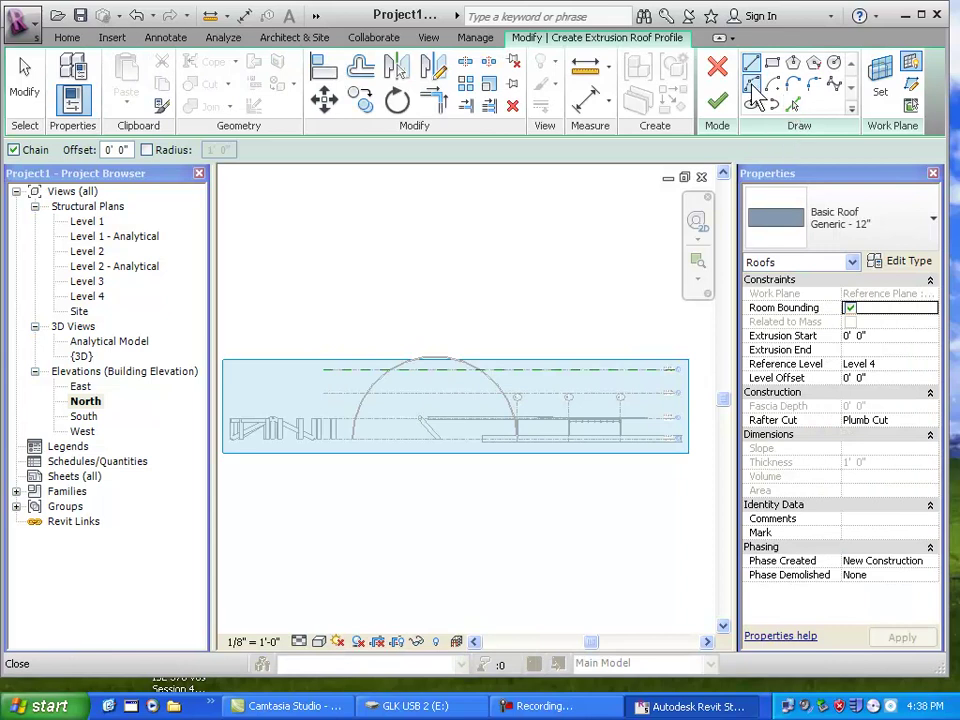
Sketch an arched roof profile spanning about 80 ft from the Level 3 line and finish the Basic Roof Generic - 12" extrusion.
click(262, 392)
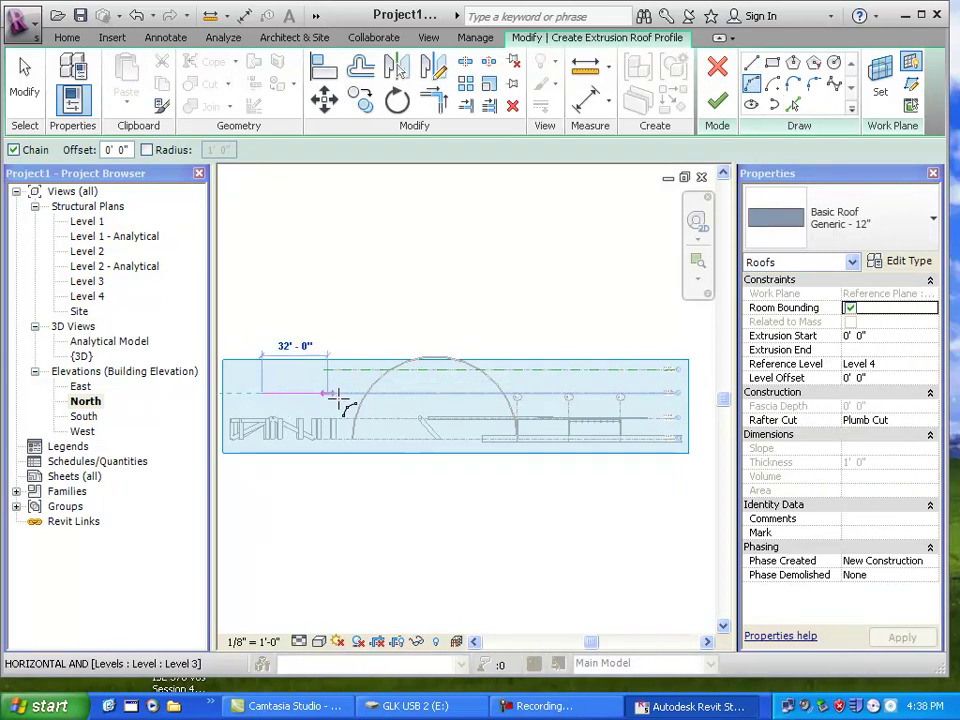
click(433, 392)
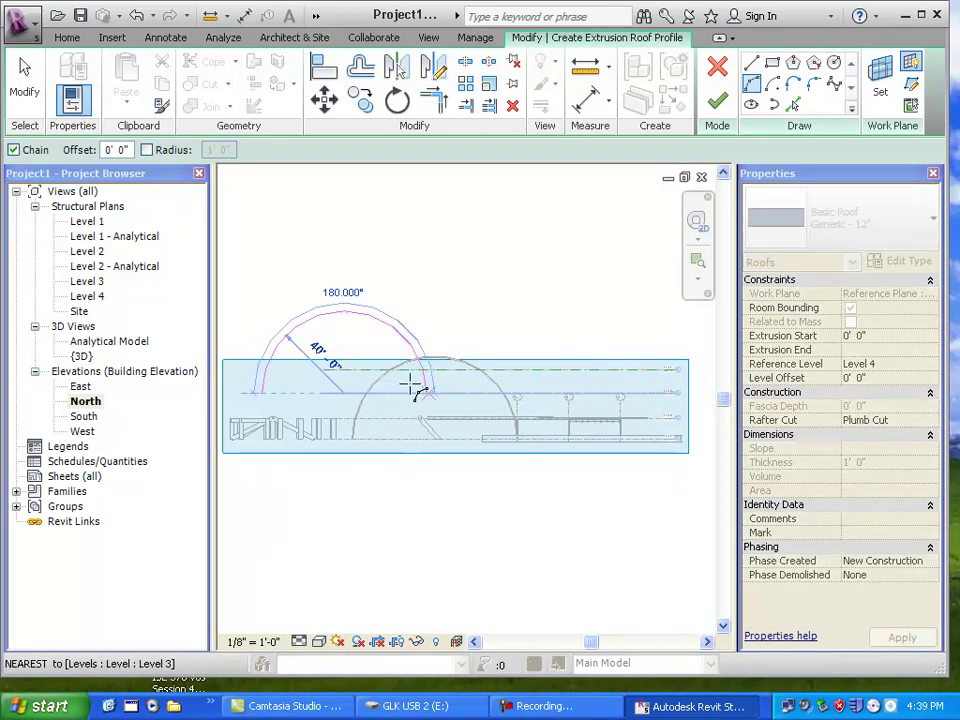
click(352, 333)
click(34, 88)
scroll(372, 290, up, 1)
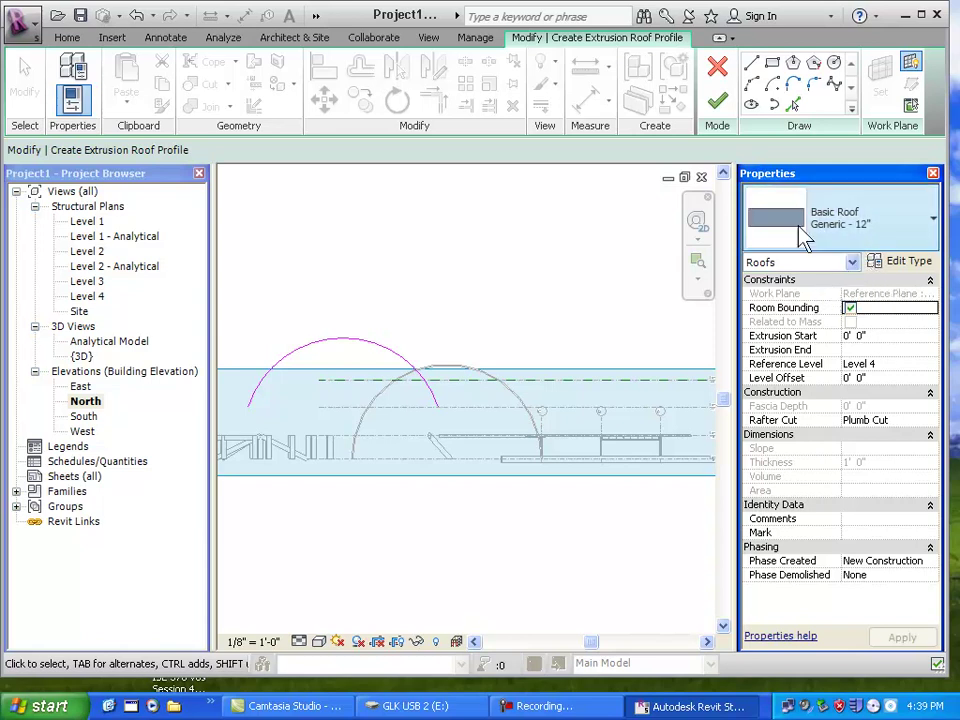
click(718, 101)
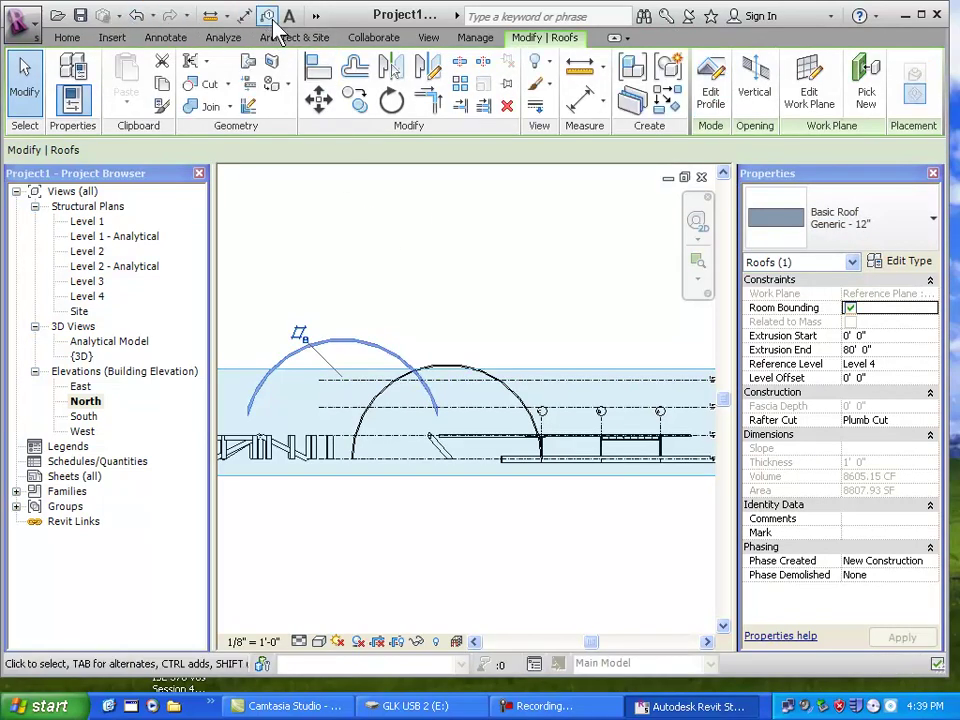
Return to the 3D view, look over the whole model for the new roof and select the Vertical Curve beam.
click(318, 20)
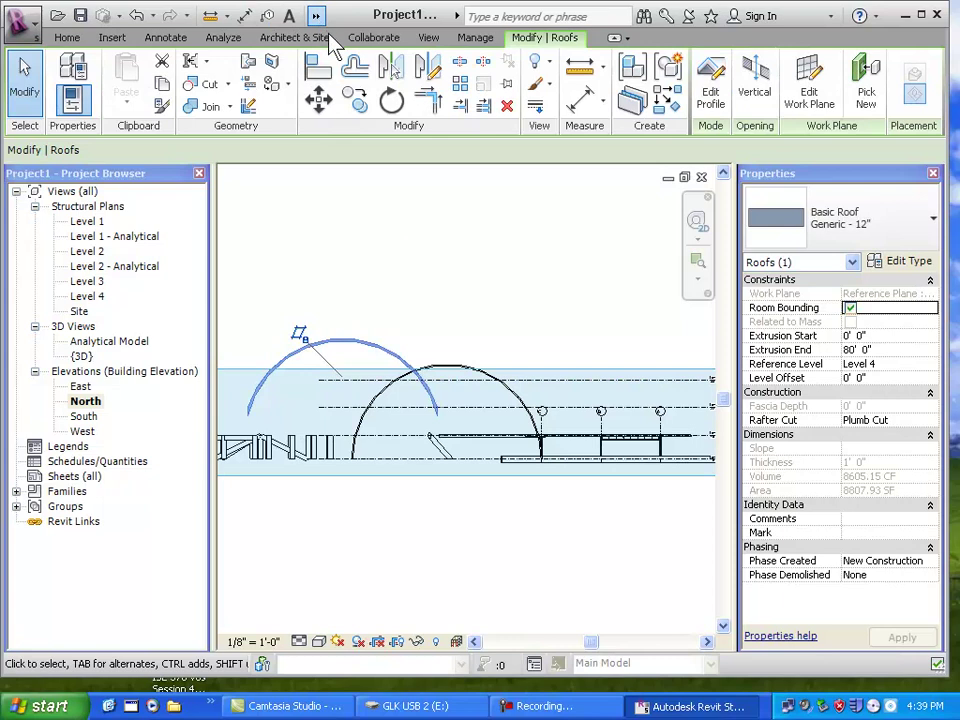
click(330, 38)
shift+middle_drag(456, 450, 478, 428)
scroll(478, 428, down, 5)
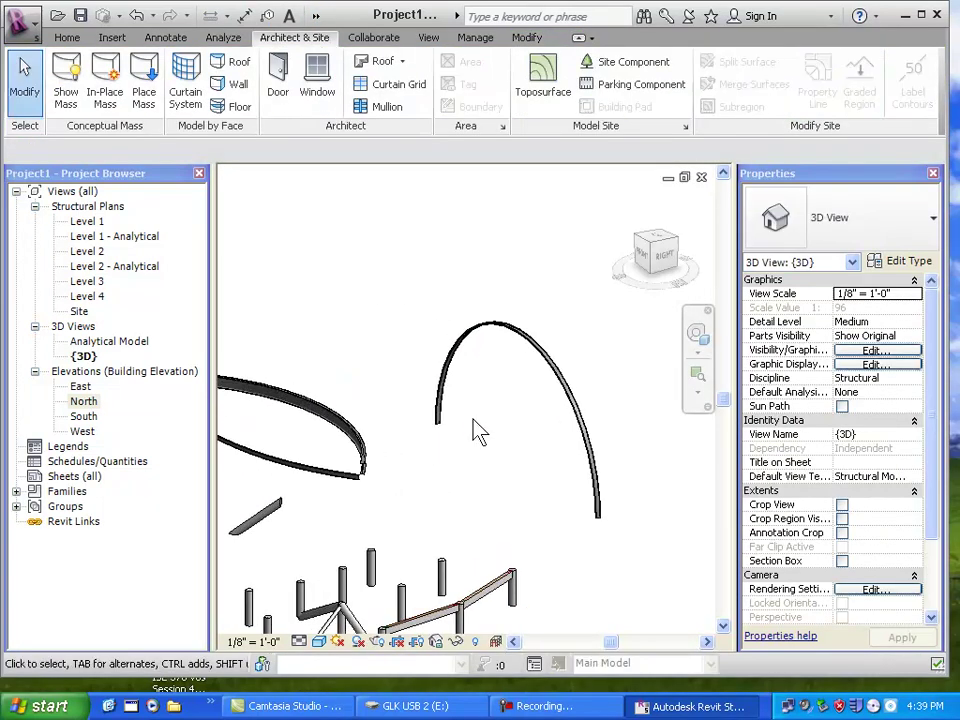
scroll(478, 428, down, 2)
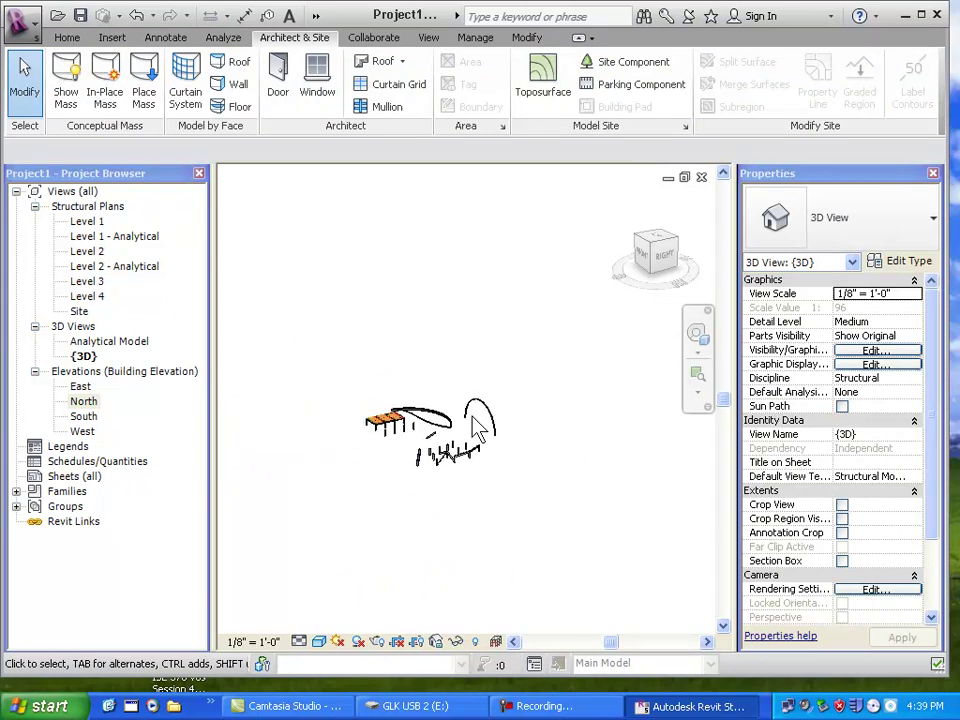
click(490, 428)
scroll(490, 428, up, 5)
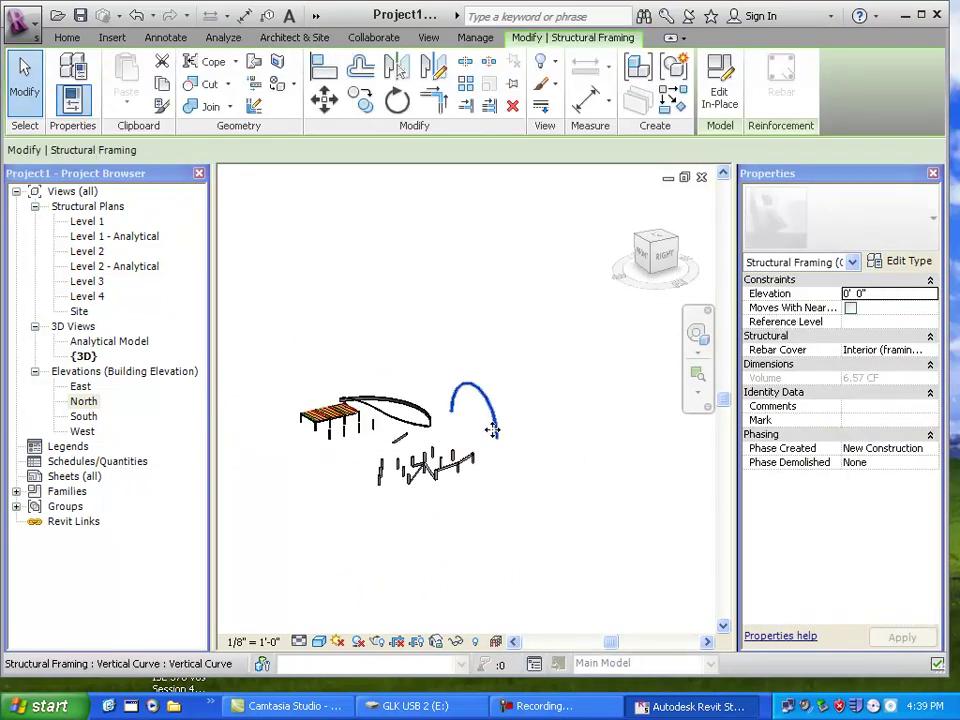
scroll(498, 440, down, 2)
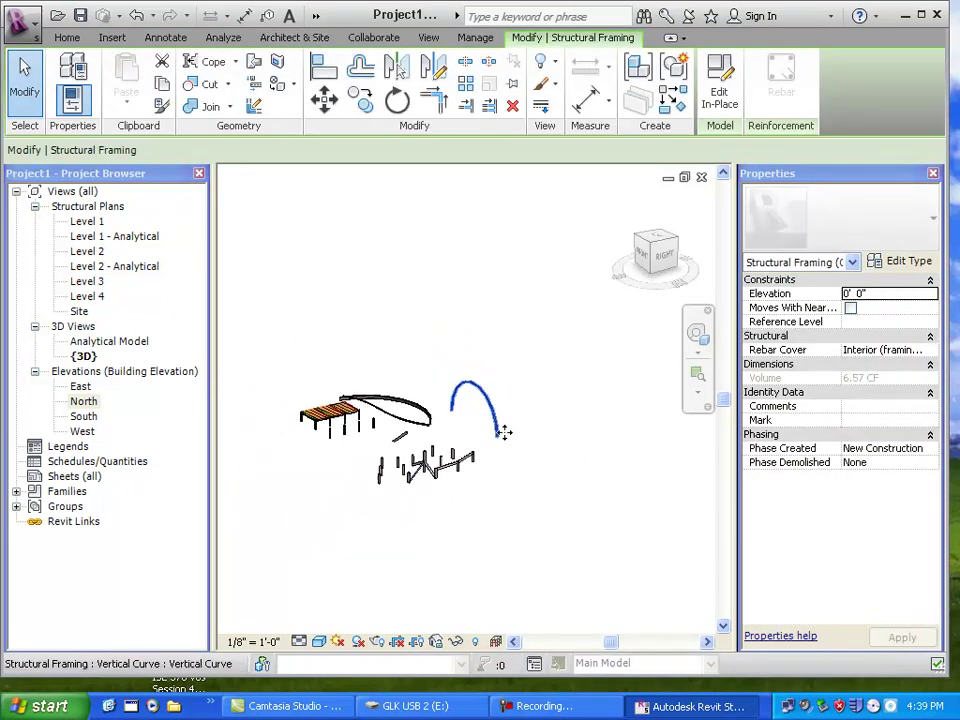
Turn on the Roofs category in the 3D view's Visibility/Graphic Overrides.
click(527, 475)
key(v)
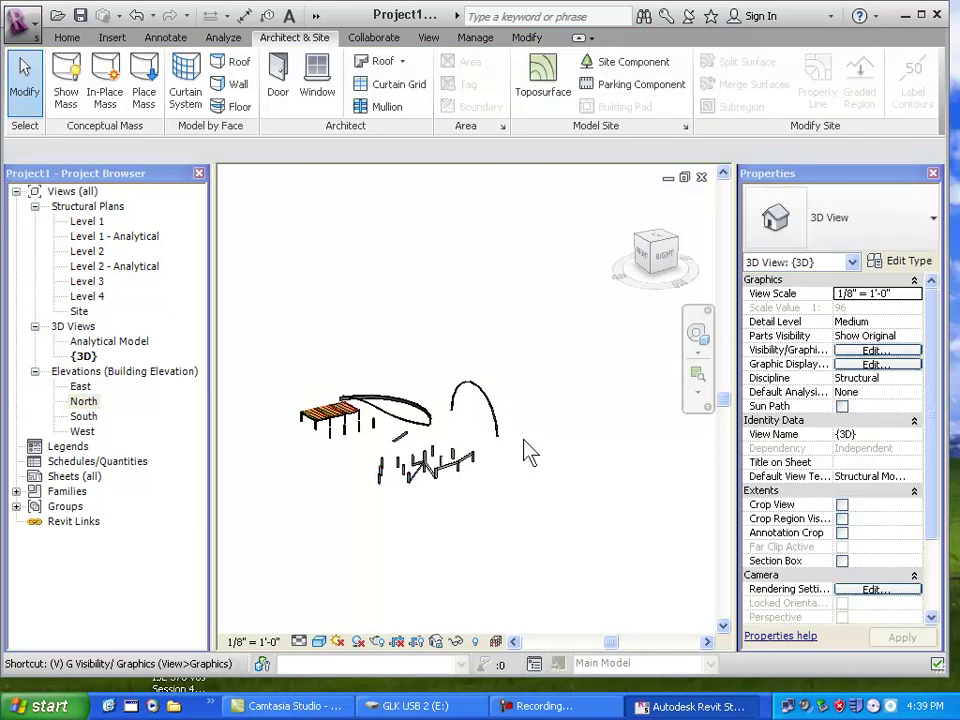
key(g)
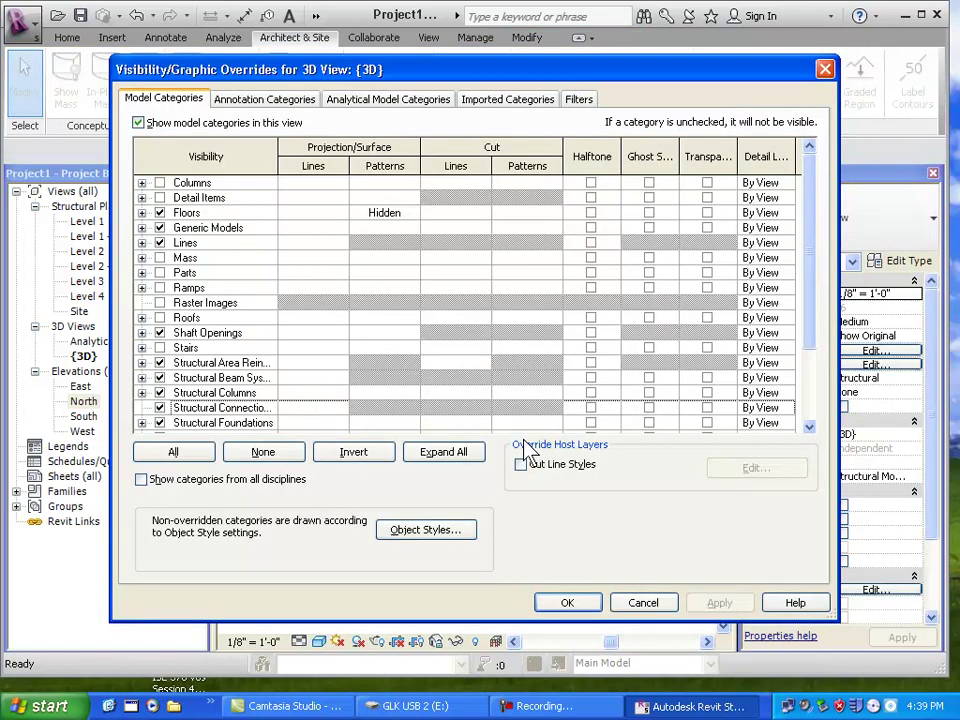
click(159, 317)
click(565, 603)
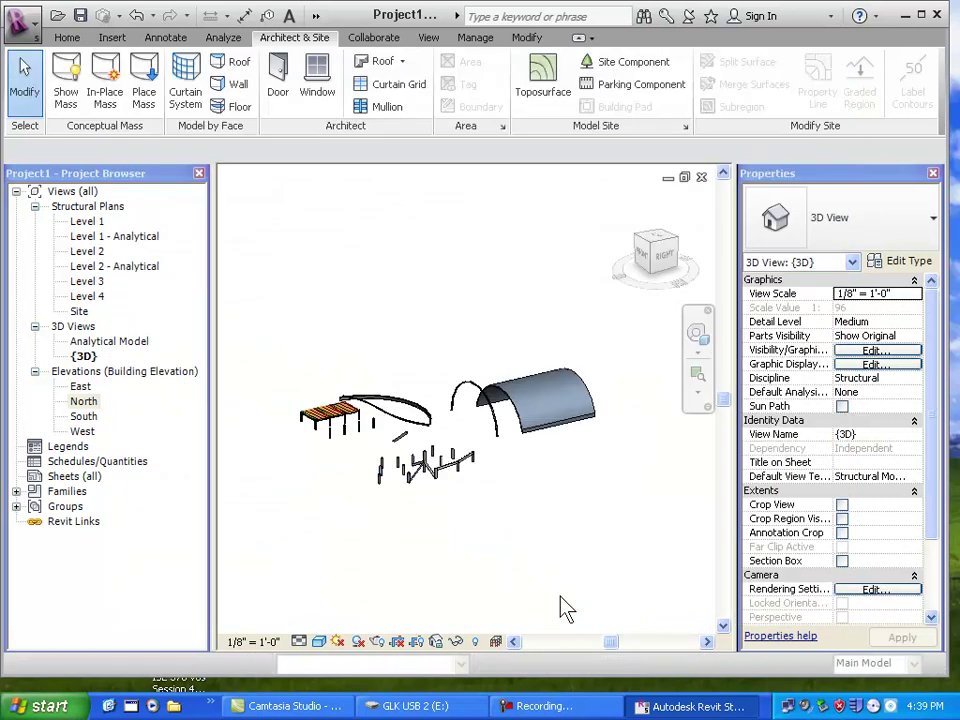
Lengthen the arched roof extrusion by stretching both of its ends outward in the 3D view.
click(590, 398)
drag(590, 398, 614, 388)
drag(495, 412, 395, 383)
click(533, 519)
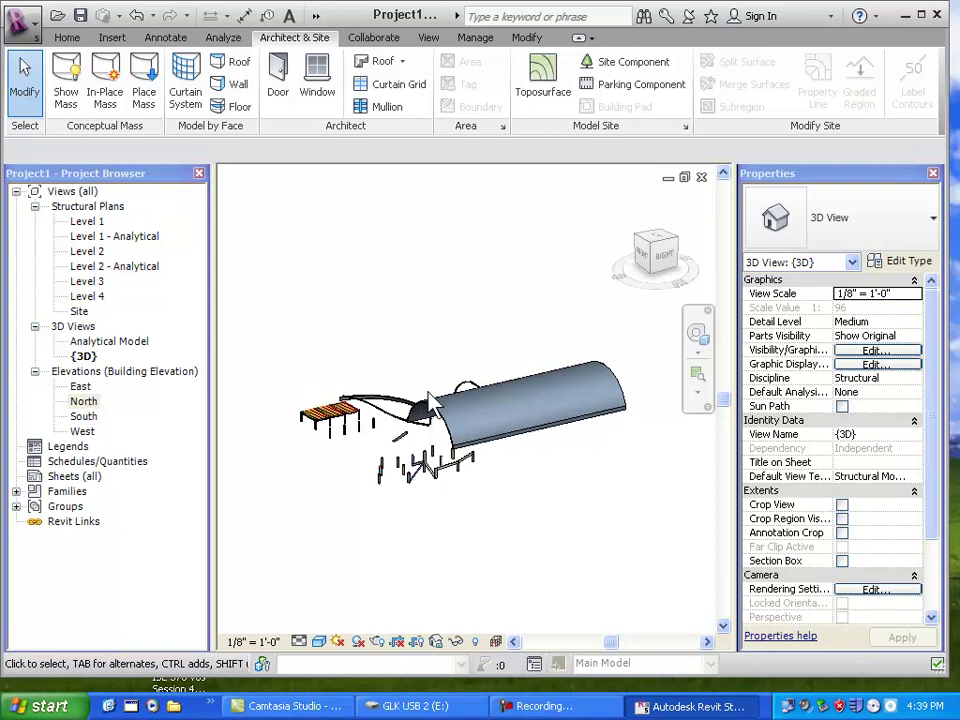
click(687, 258)
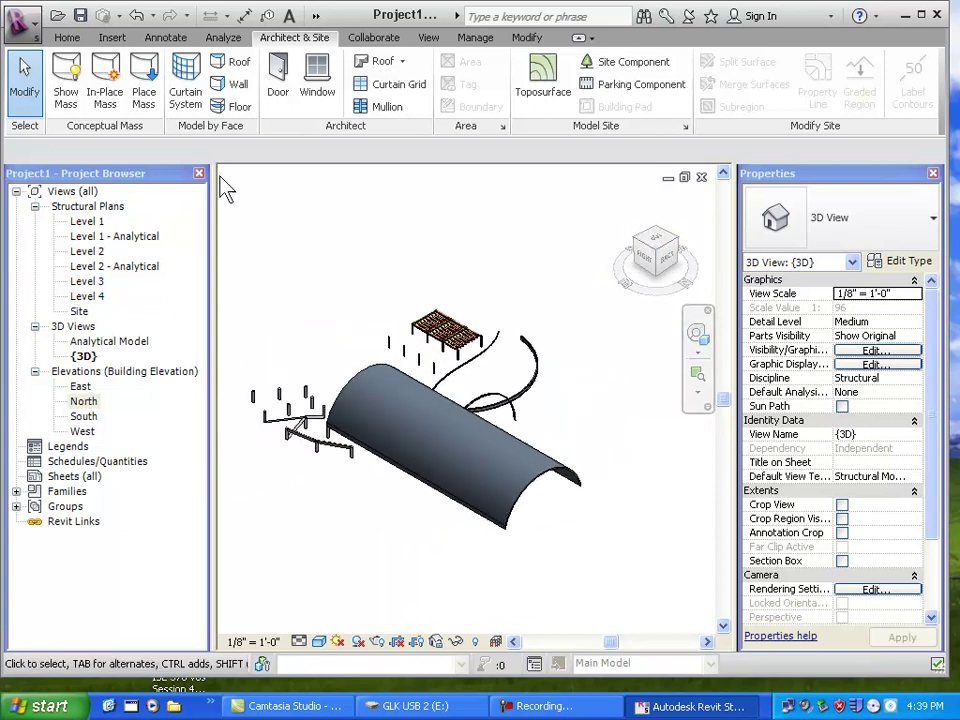
Start the Truss command and load Howe Flat Truss.rfa from the Structural Trusses library, overwriting the existing version and its parameter values.
click(55, 37)
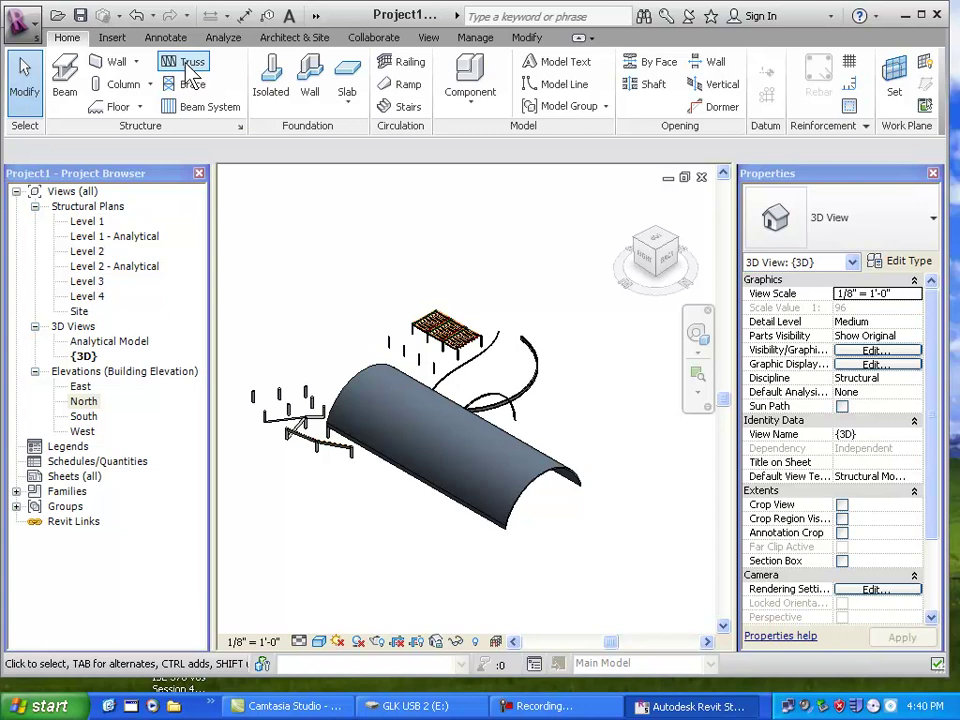
click(189, 66)
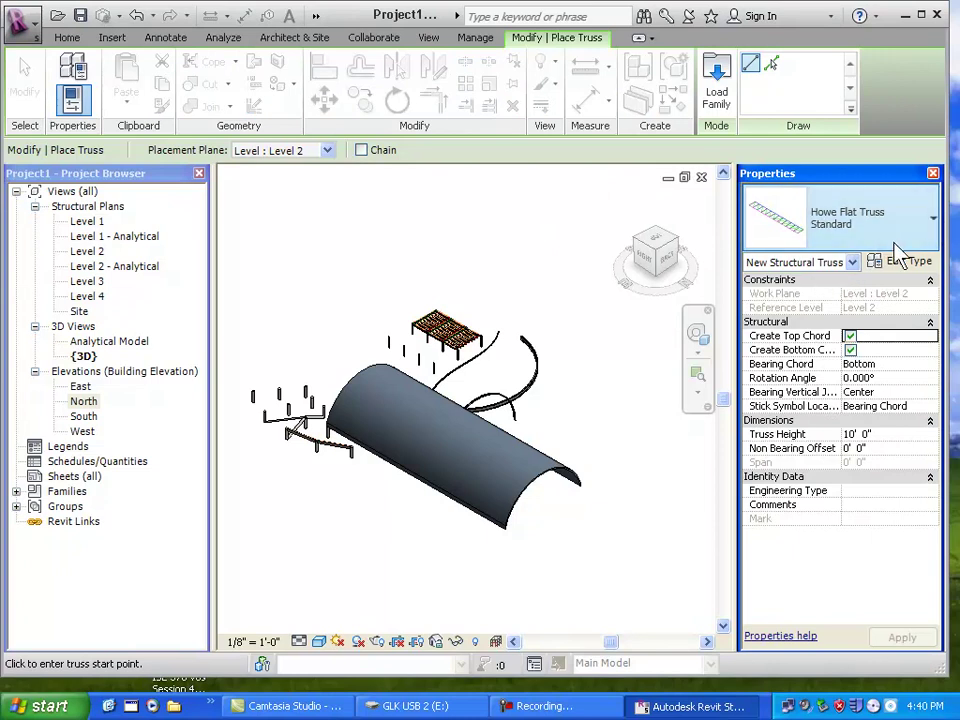
click(716, 98)
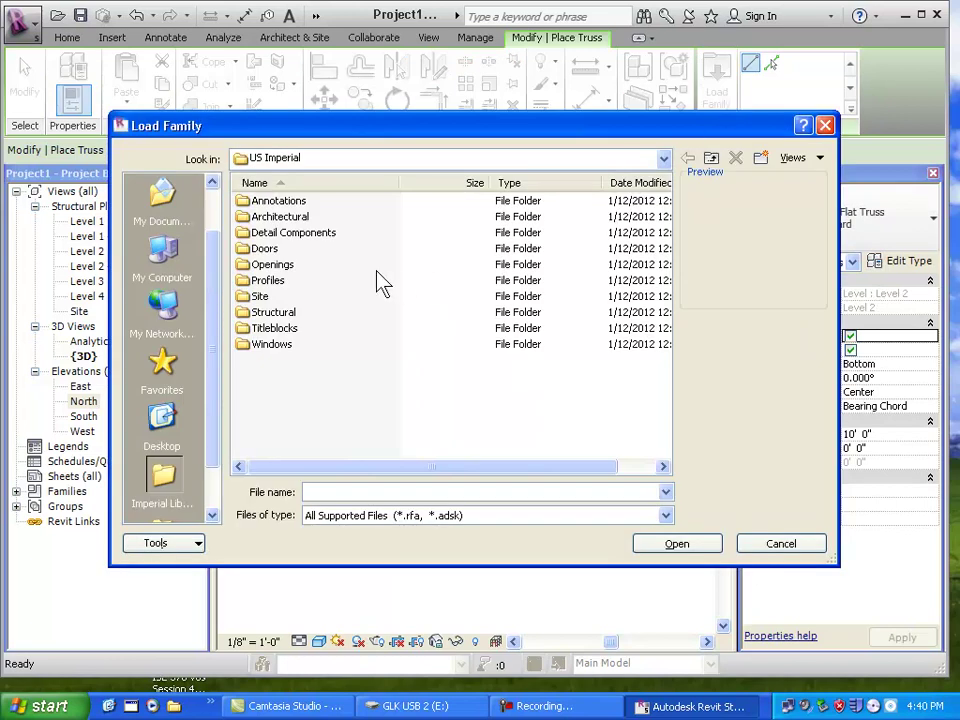
double_click(270, 313)
double_click(270, 329)
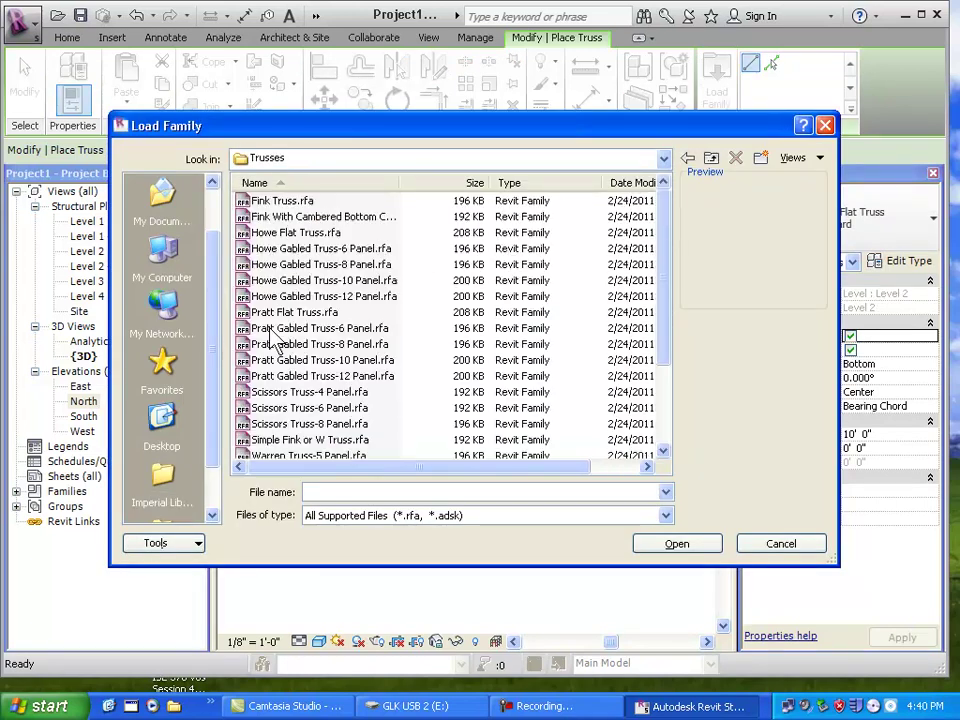
click(315, 296)
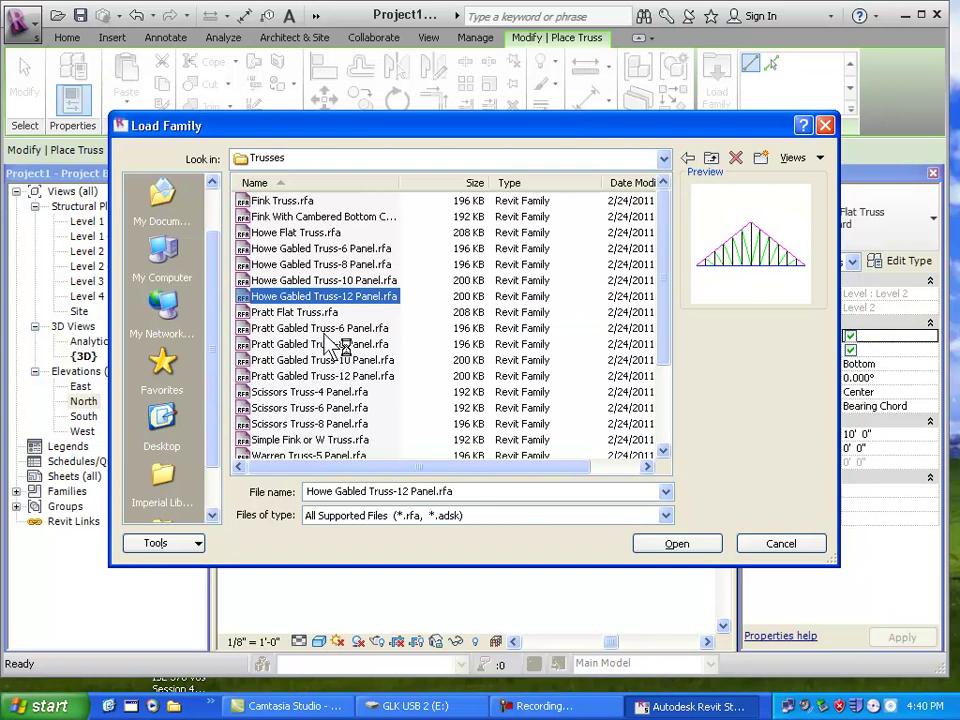
click(318, 394)
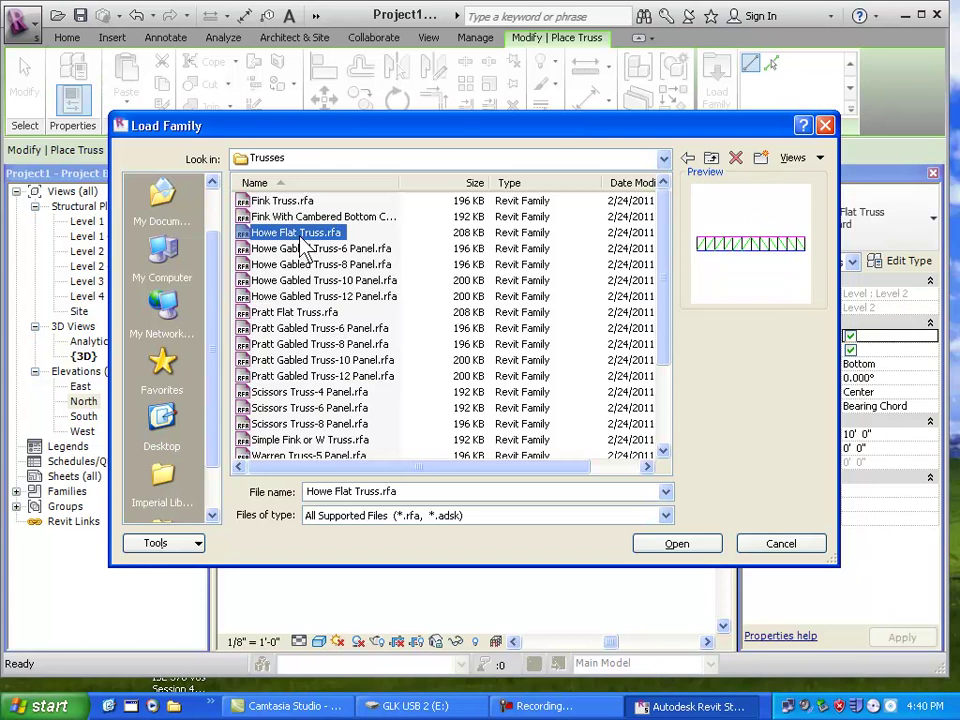
click(676, 545)
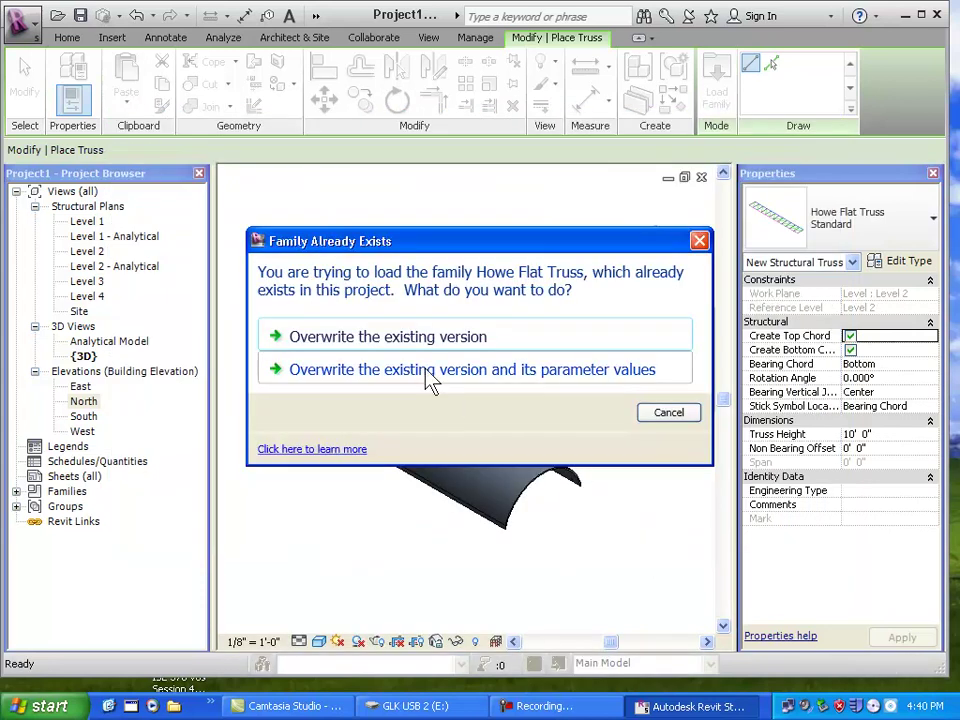
click(430, 380)
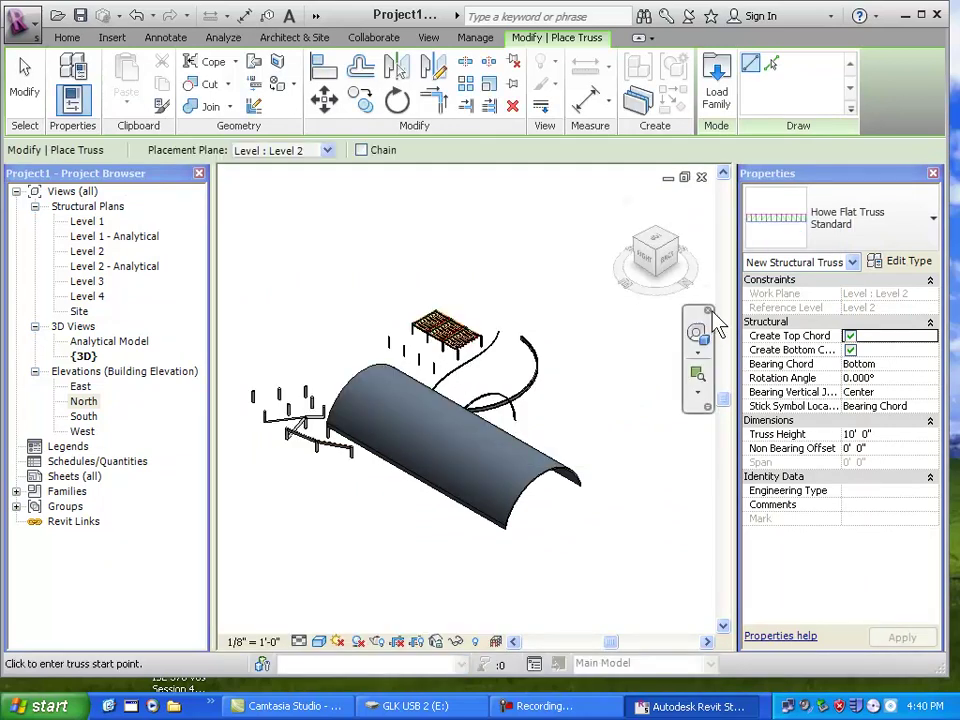
Place a Howe Flat Truss about 80 ft long on Level 3, straight across the arched roof's width near one end.
click(661, 244)
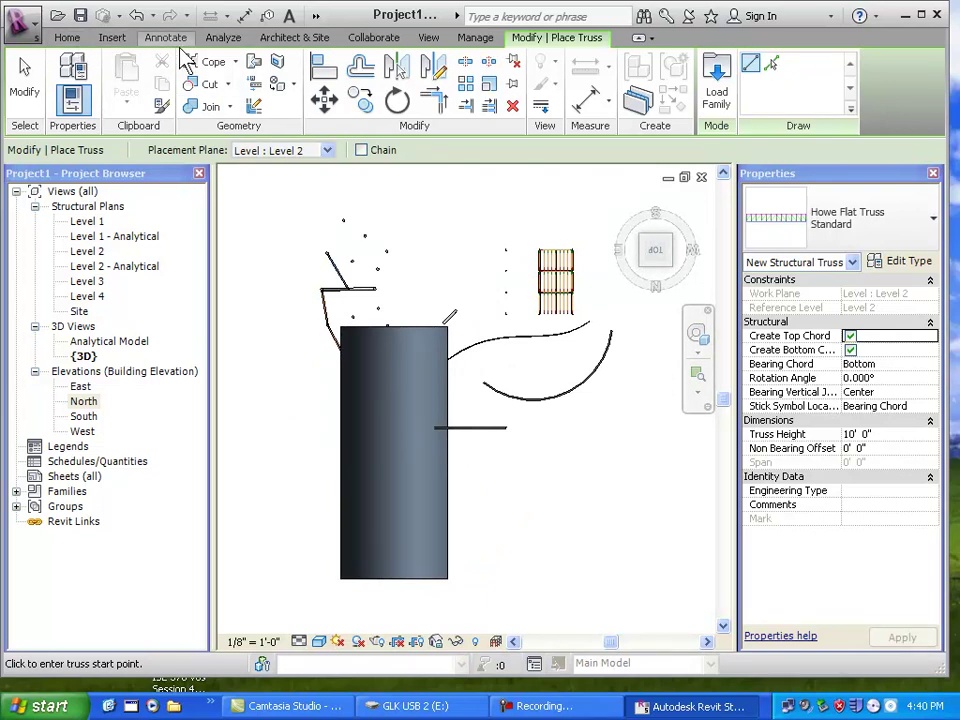
click(64, 35)
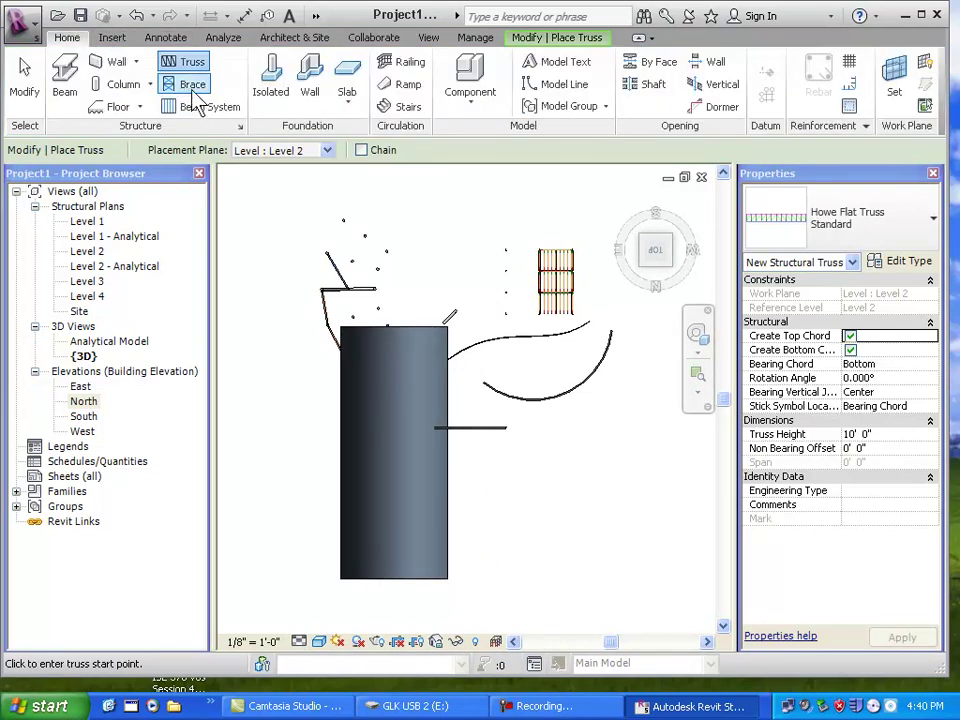
click(327, 151)
click(298, 192)
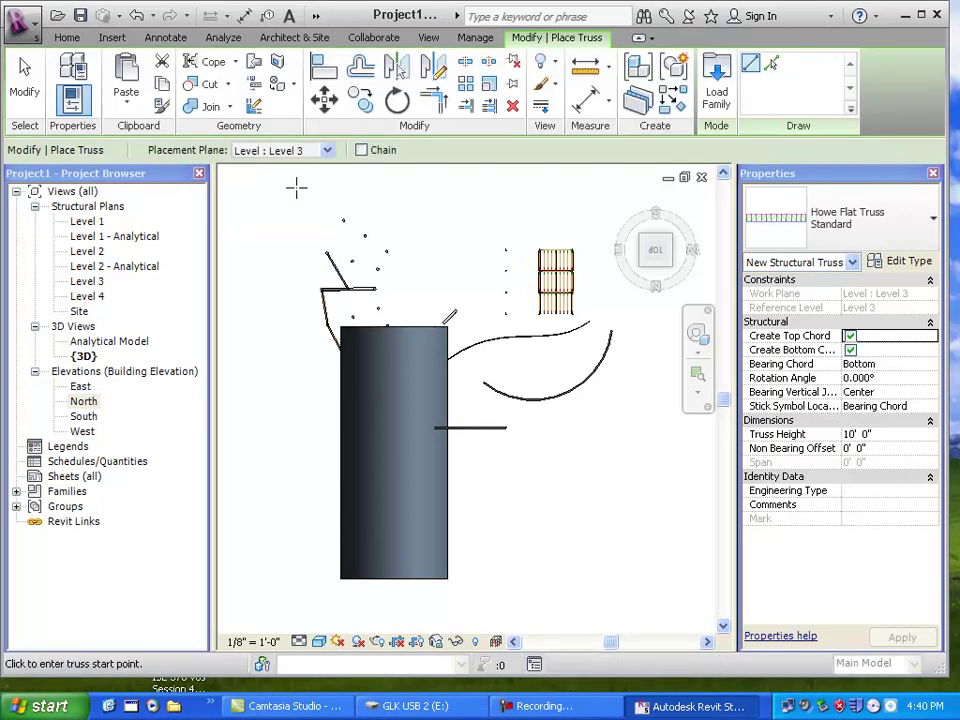
click(341, 553)
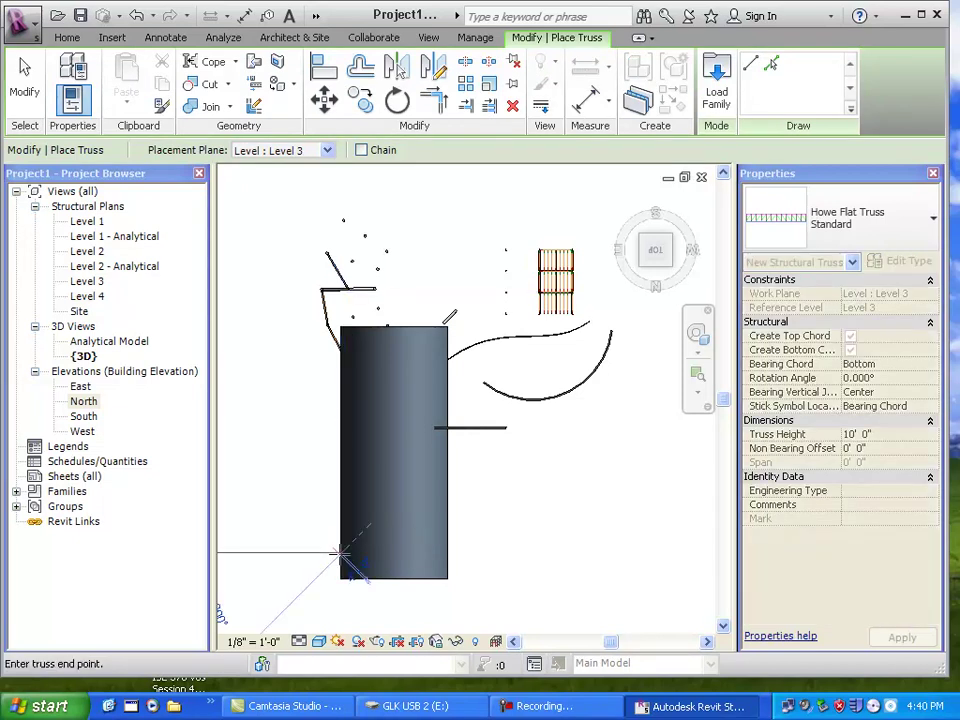
click(449, 552)
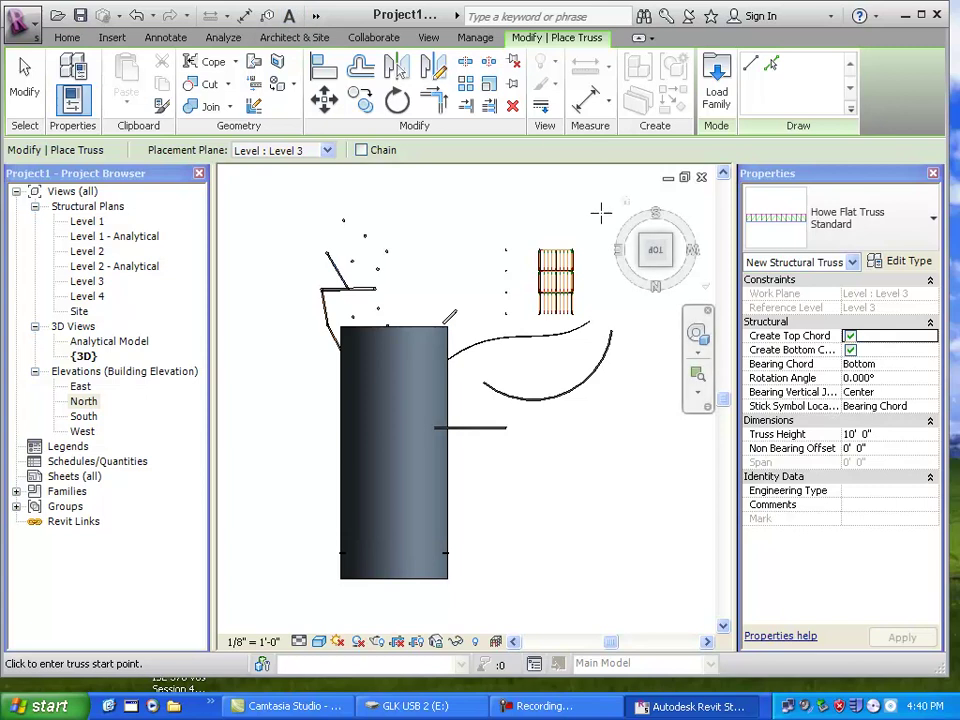
click(656, 280)
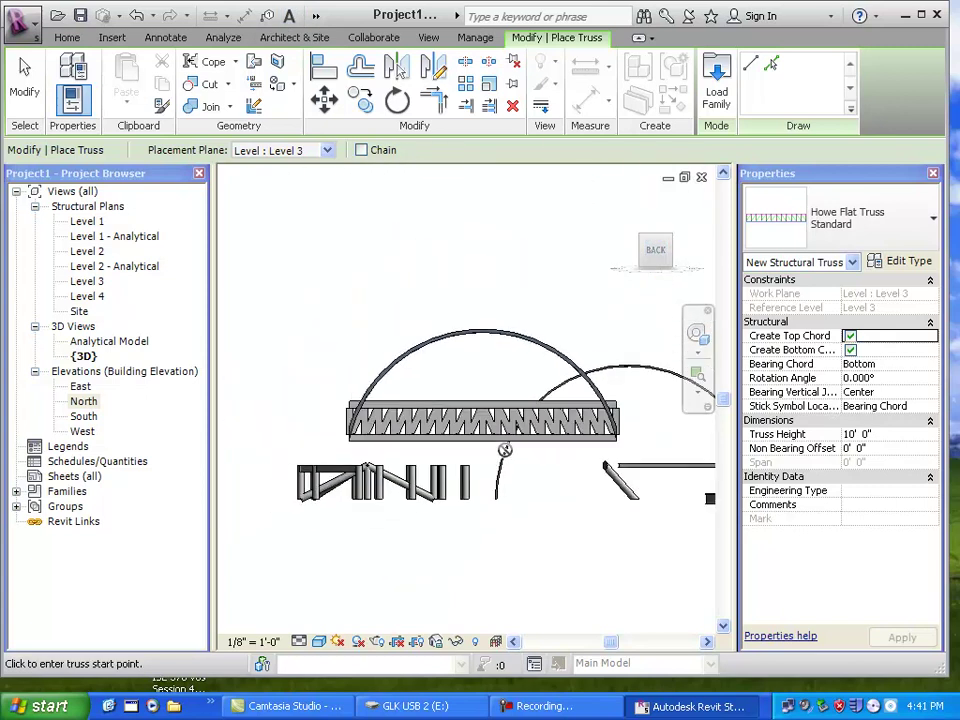
click(36, 95)
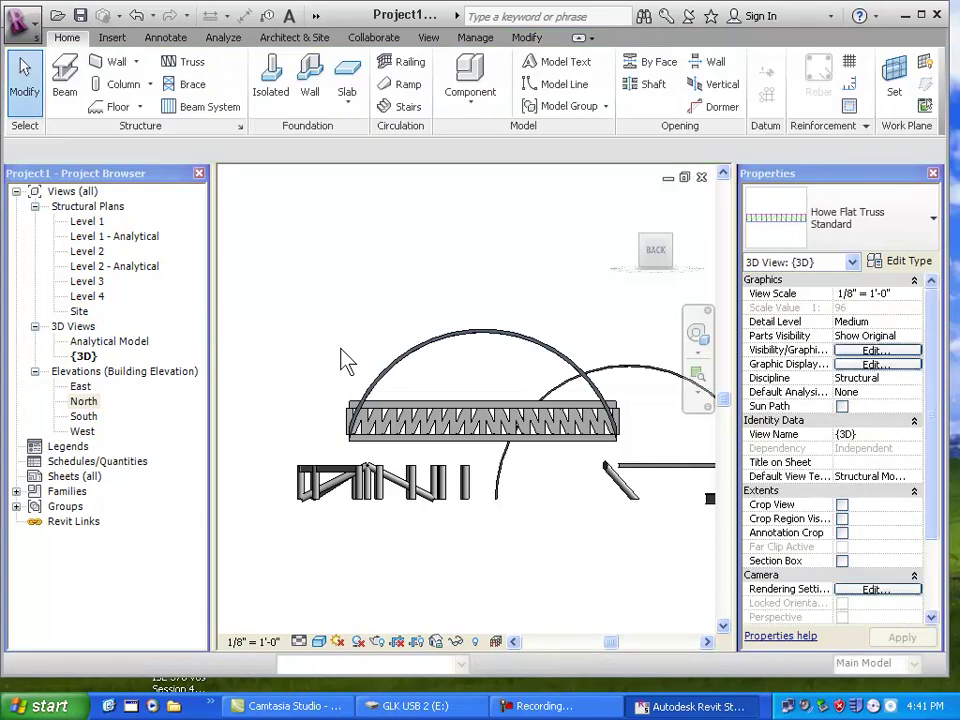
Examine the placed truss's instance properties and its chord and web type parameters.
click(435, 401)
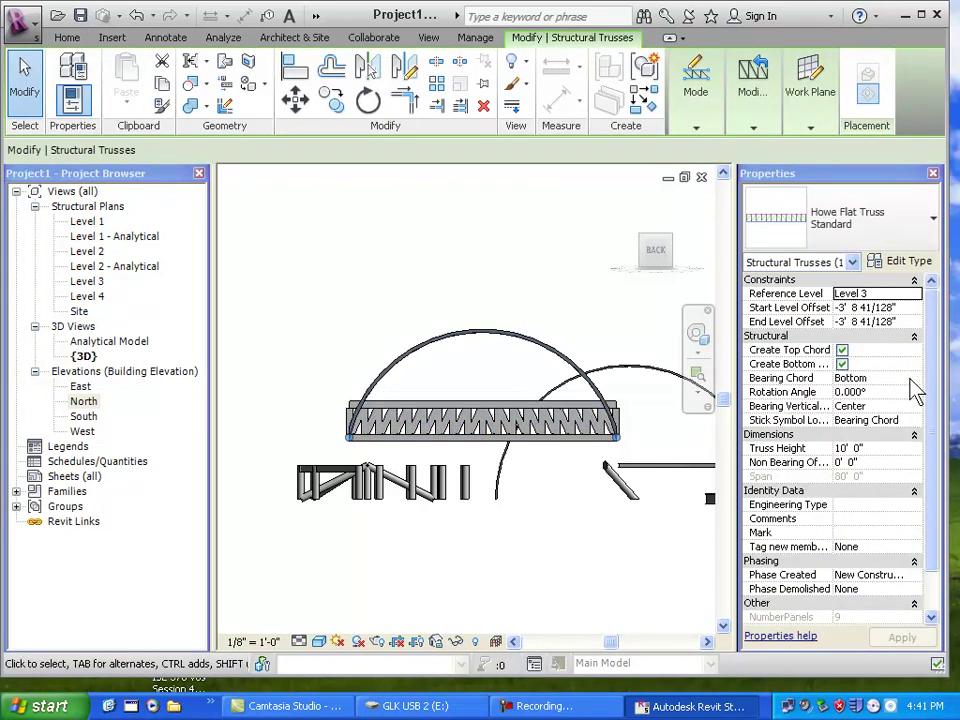
scroll(936, 439, down, 1)
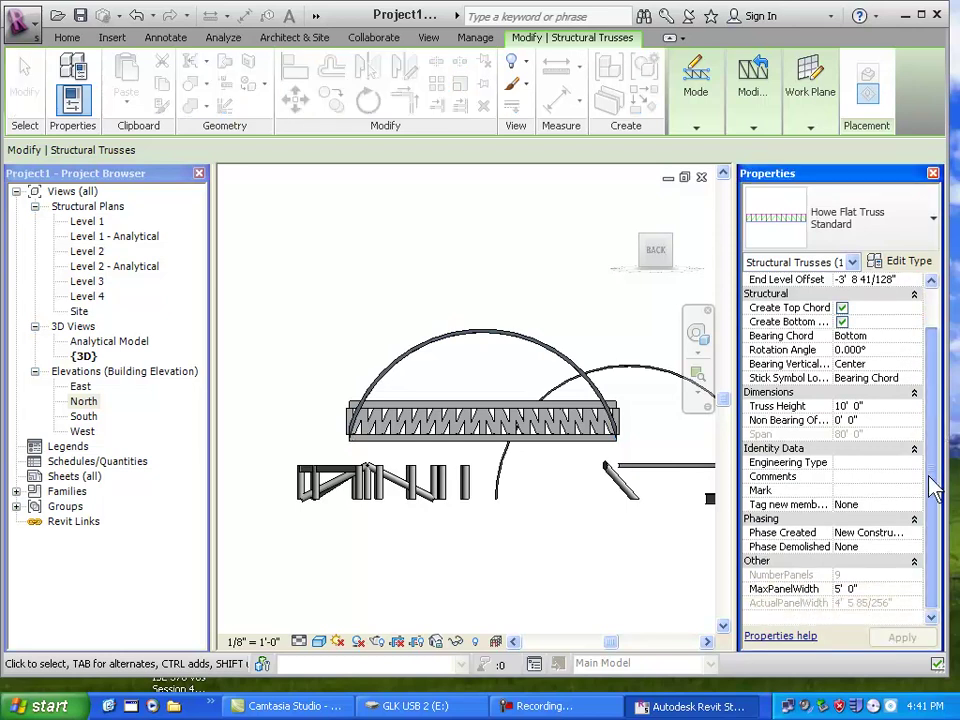
click(904, 262)
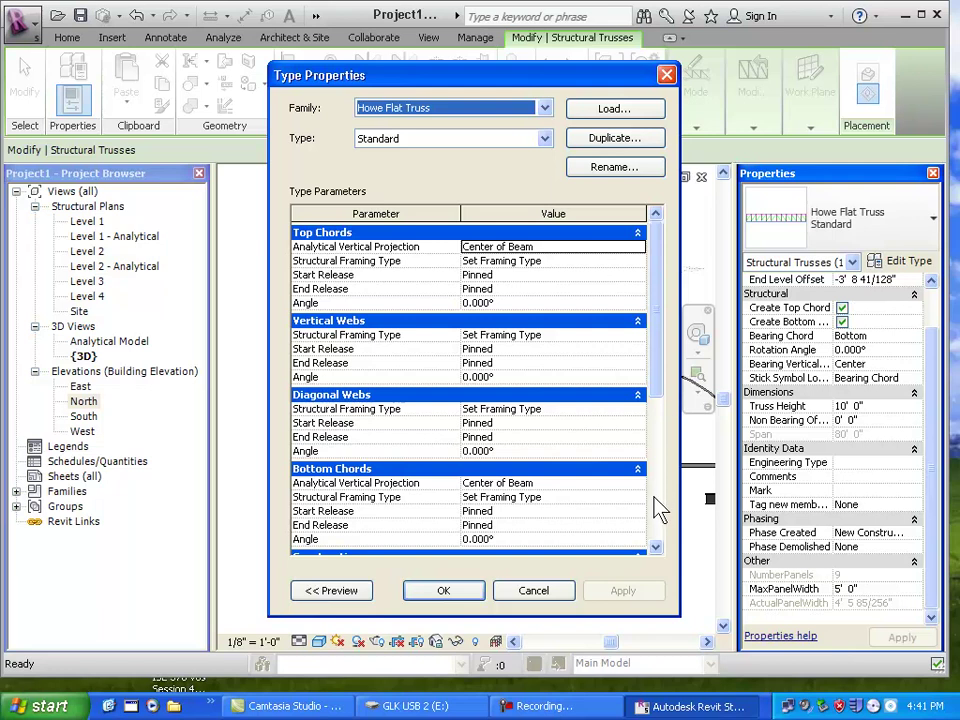
click(553, 594)
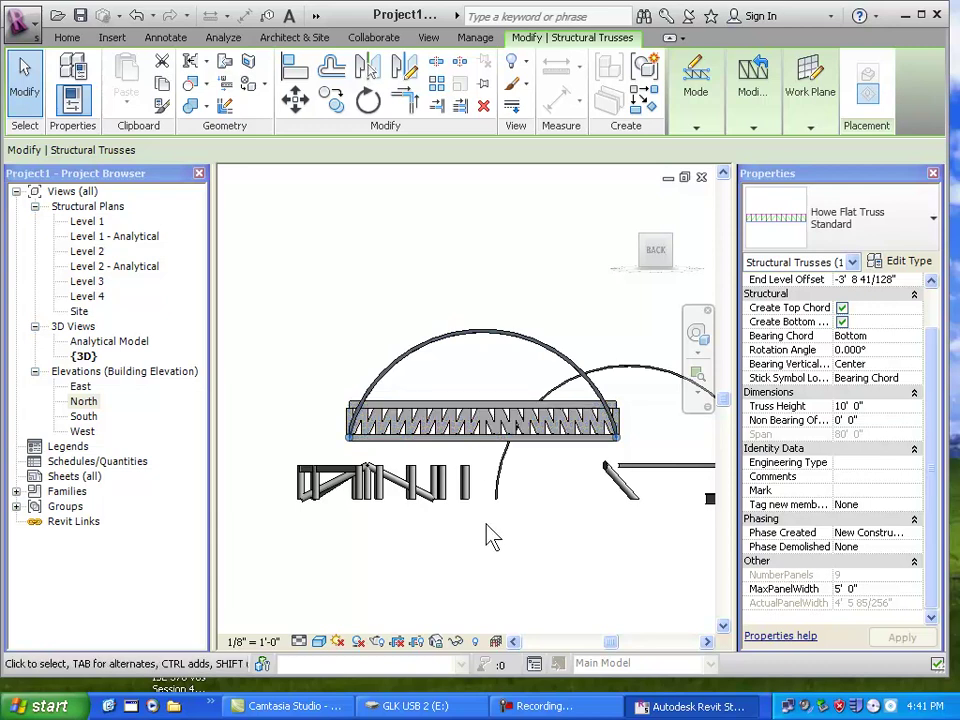
click(522, 568)
Attach the top of the Howe Flat Truss to the arched roof, unjoining the conflicting elements.
click(485, 408)
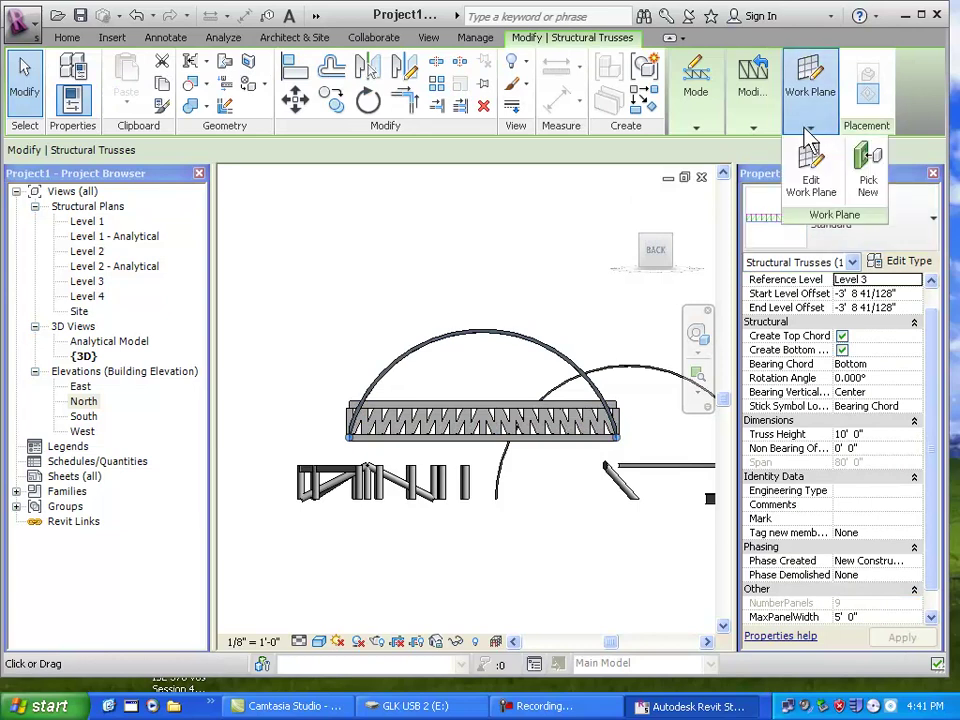
mouse_move(757, 138)
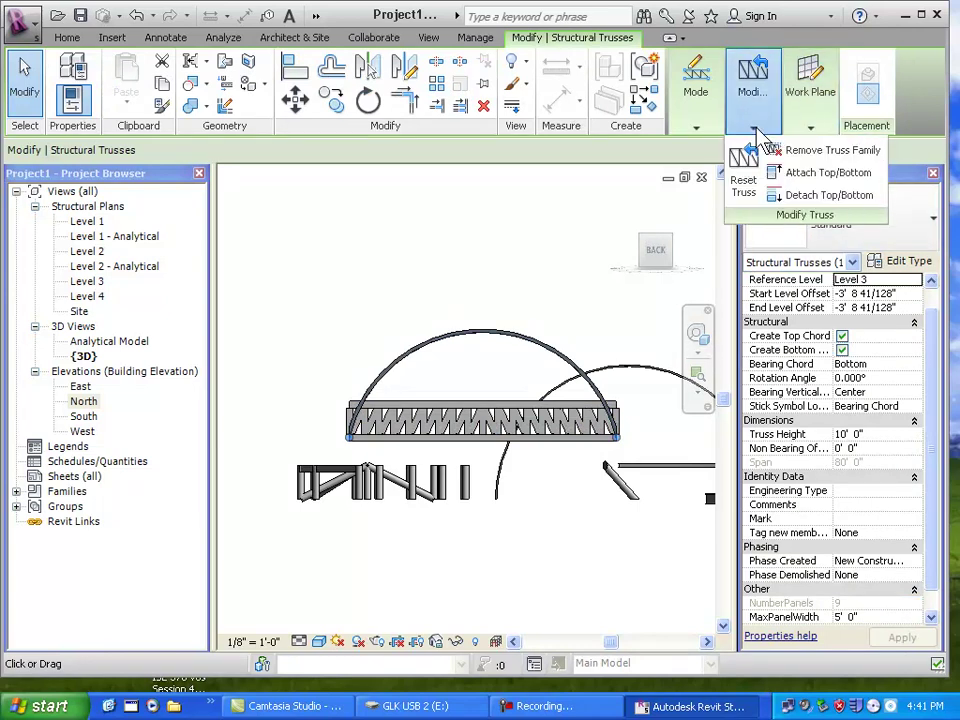
click(797, 176)
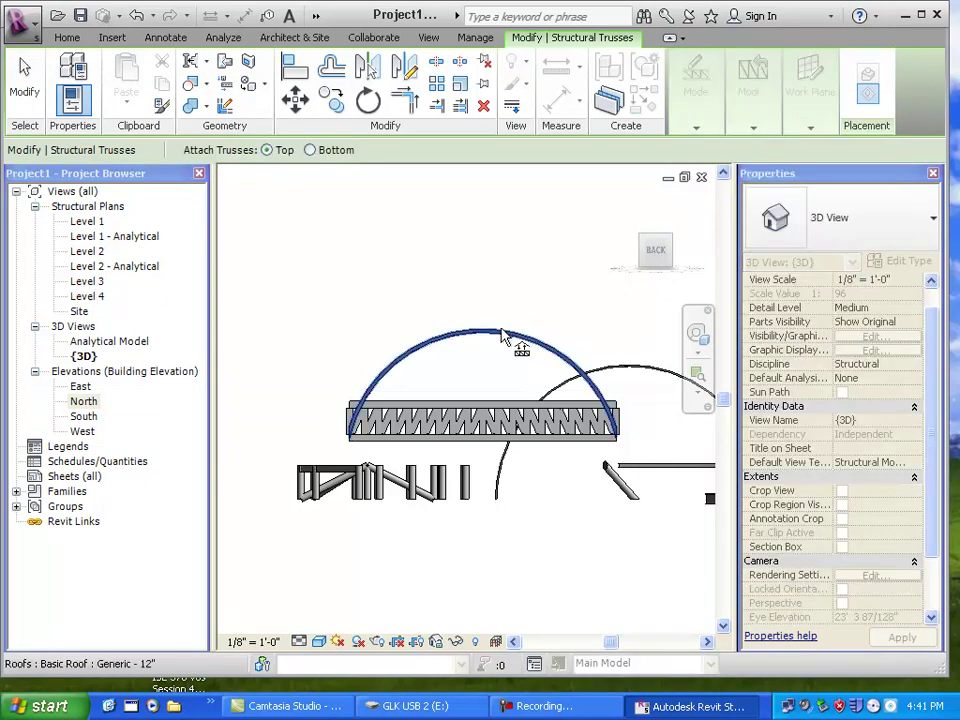
click(505, 338)
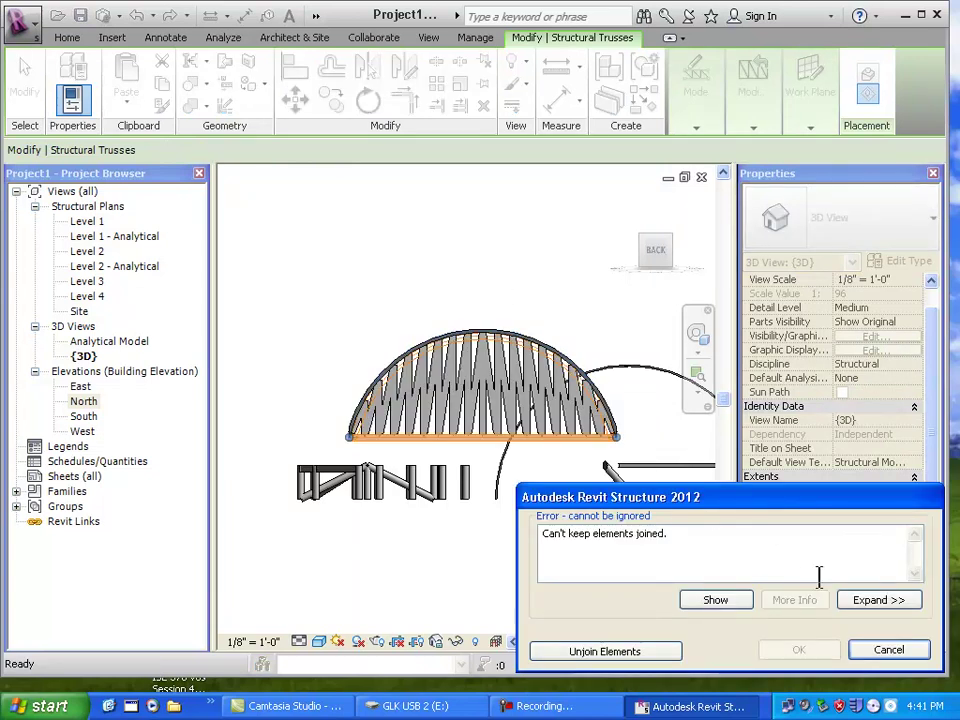
click(670, 652)
click(485, 286)
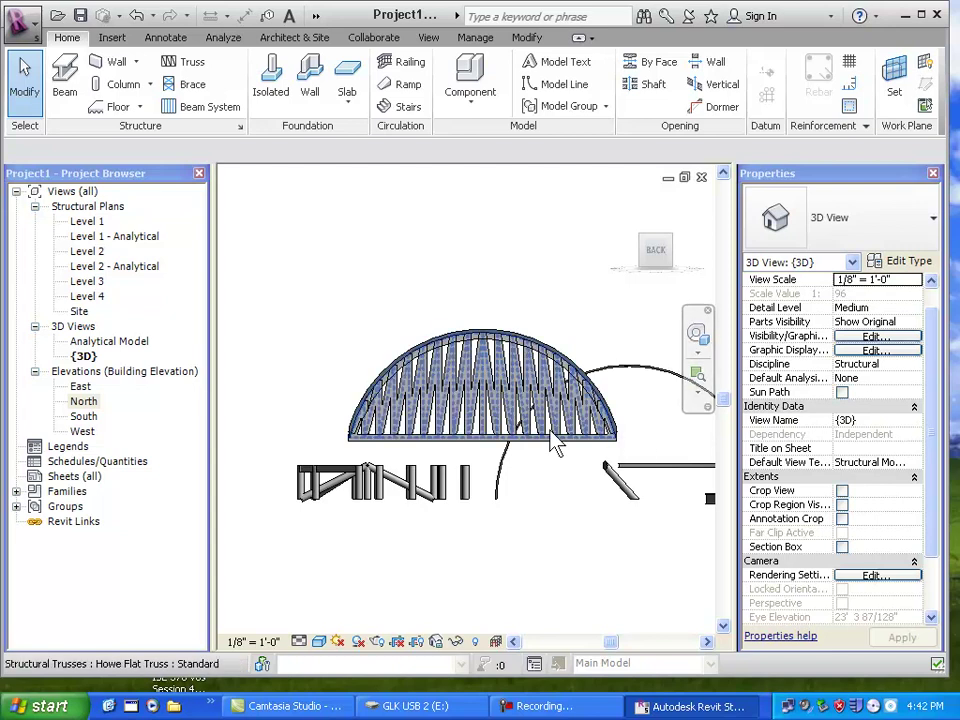
click(493, 439)
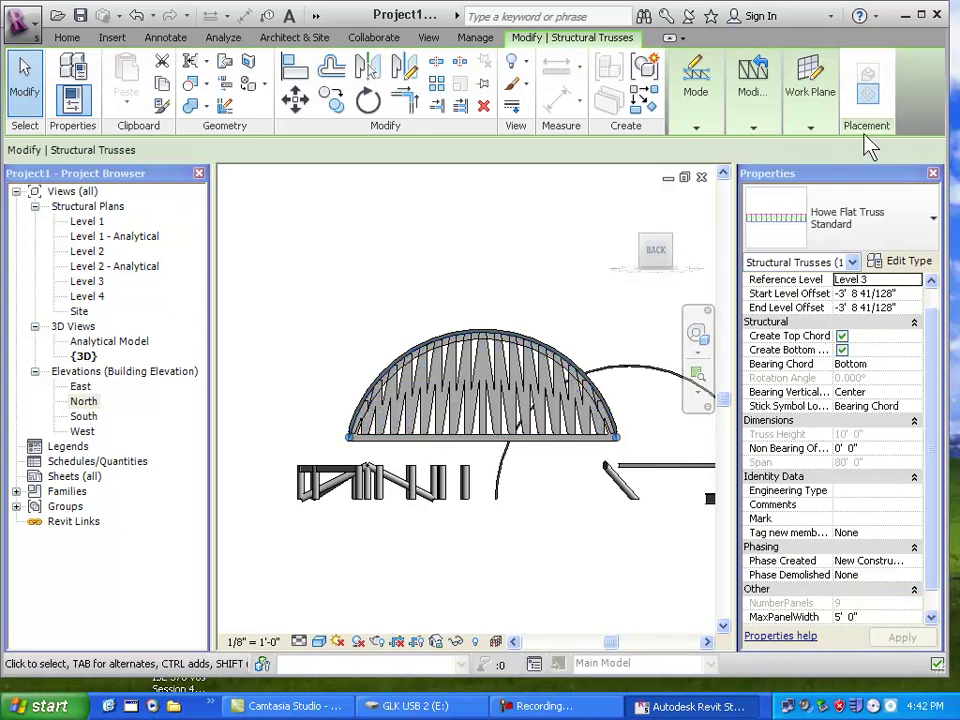
click(810, 127)
click(753, 127)
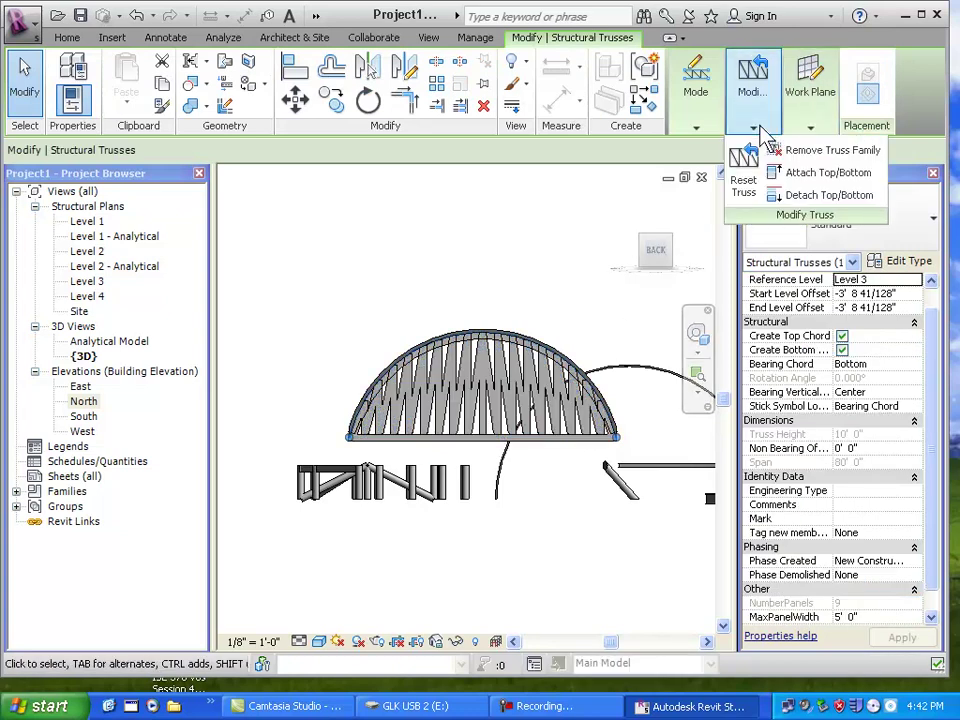
click(790, 176)
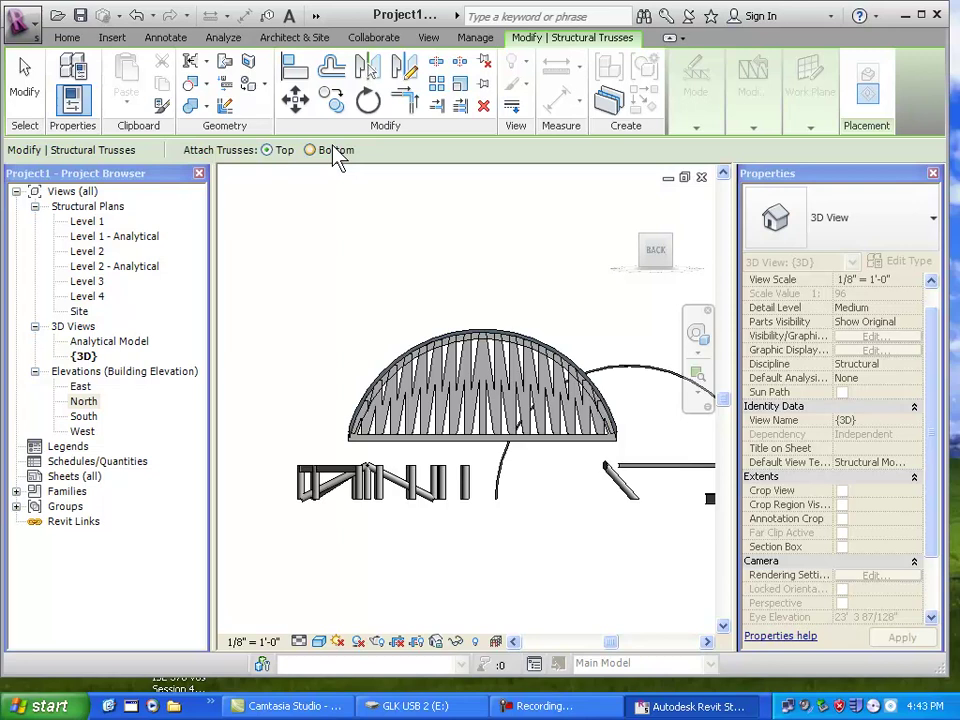
scroll(577, 448, down, 4)
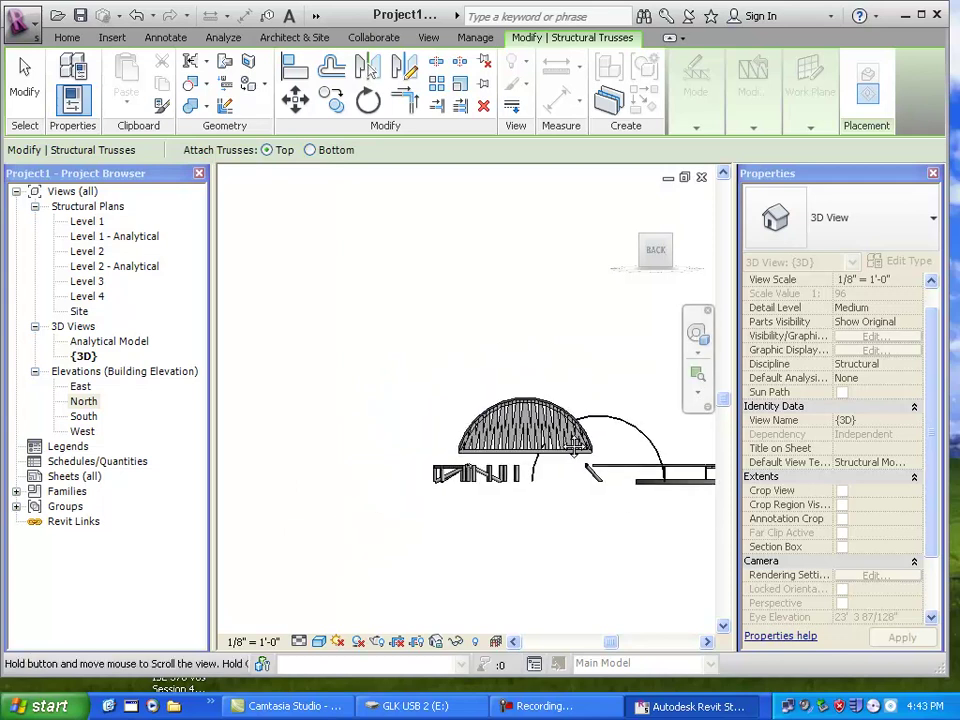
middle_drag(577, 448, 435, 437)
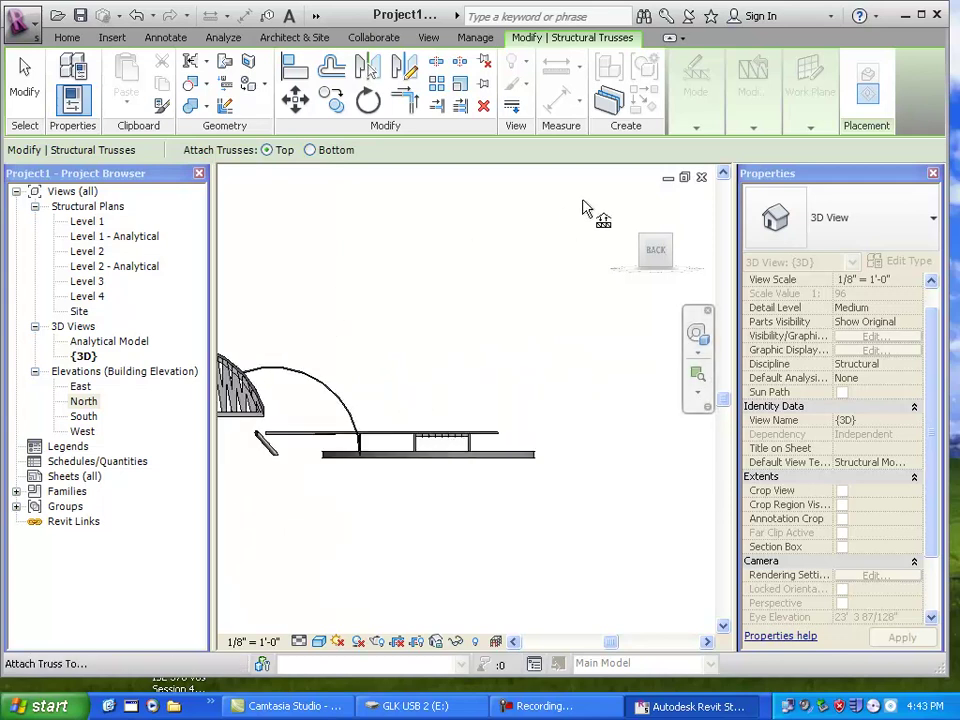
click(672, 248)
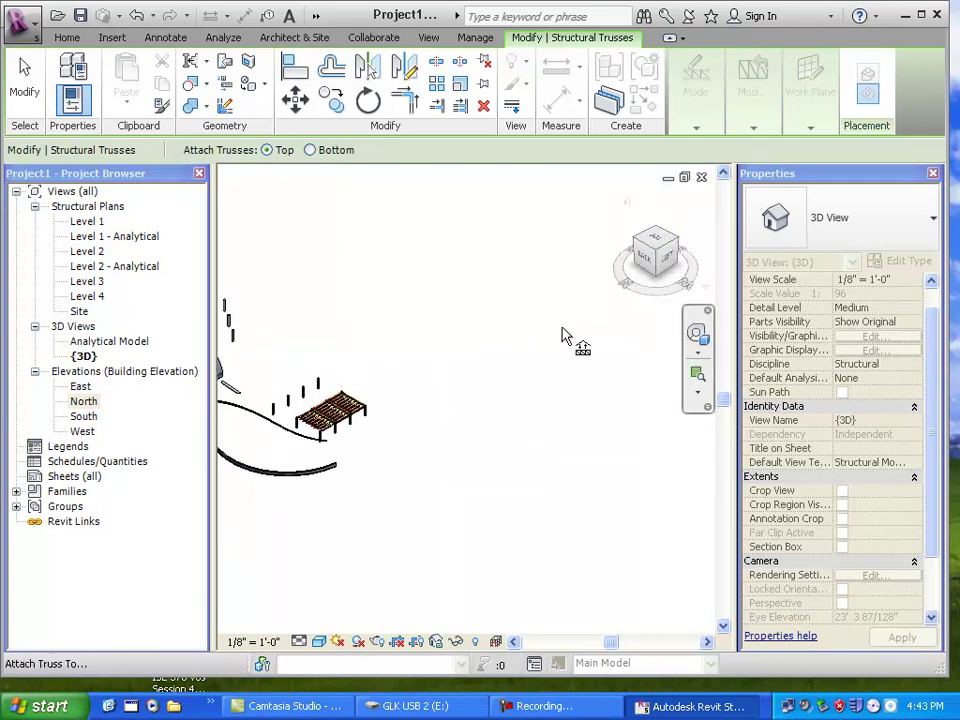
scroll(540, 332, up, 4)
scroll(535, 313, up, 5)
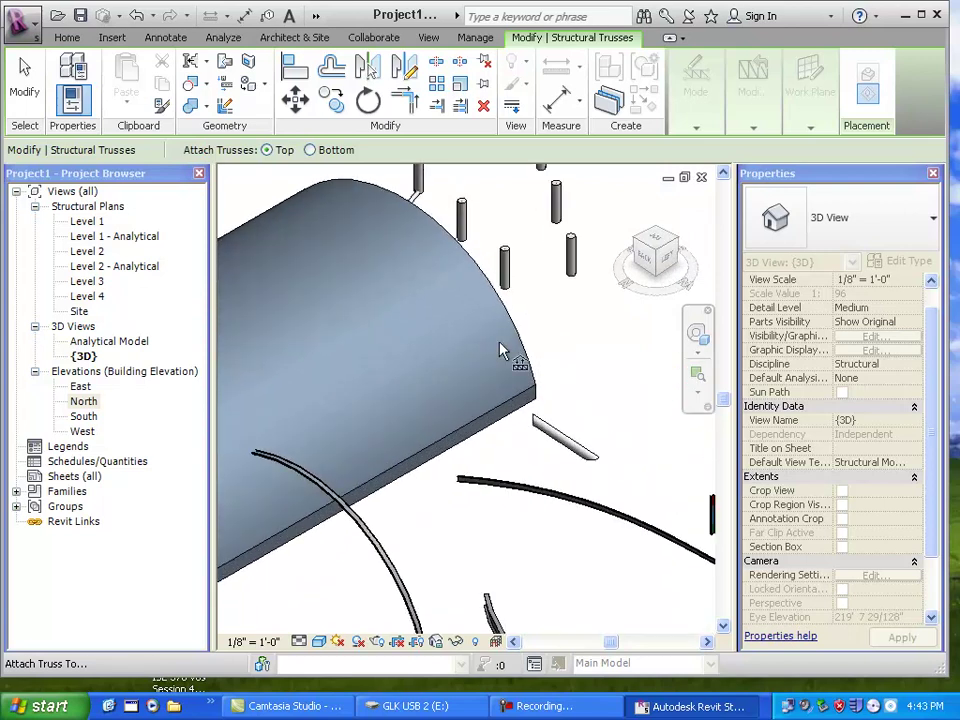
scroll(480, 527, up, 3)
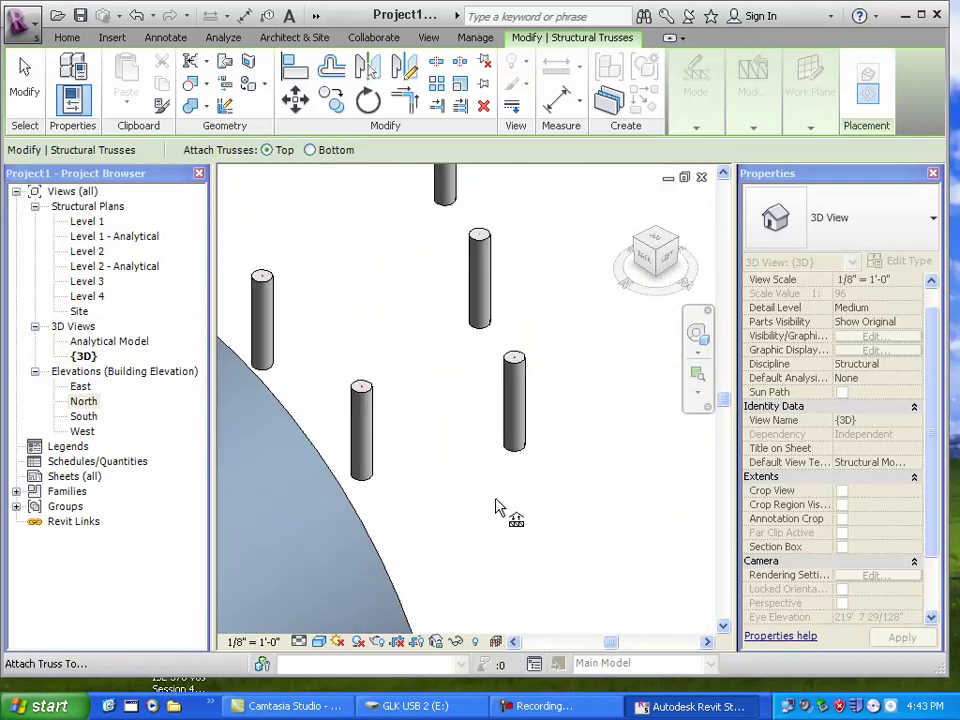
click(24, 82)
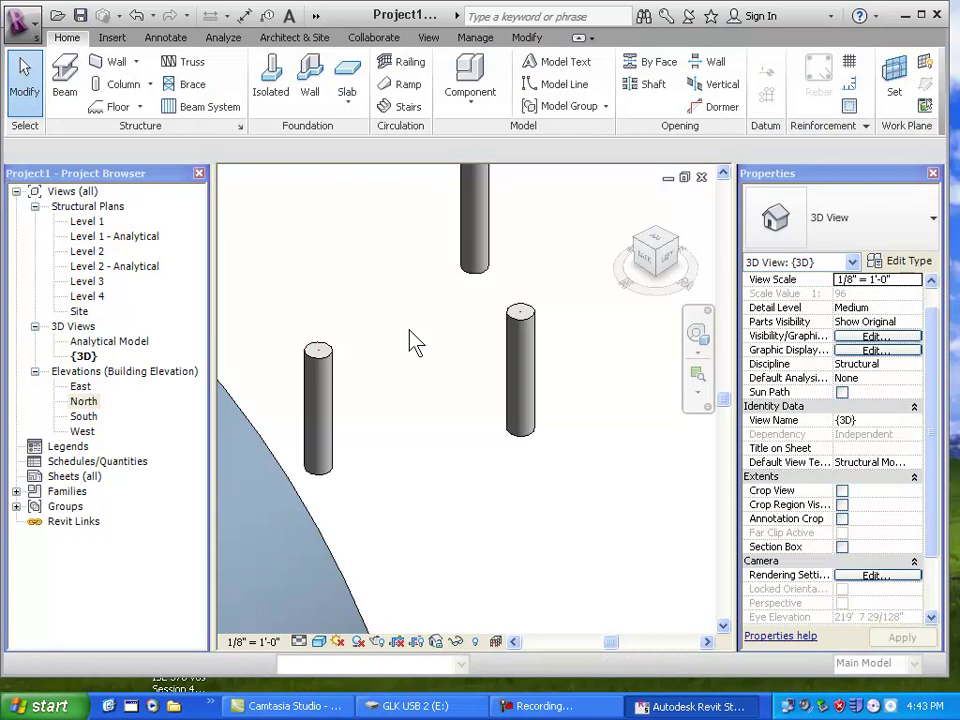
Open the Level 1 structural plan and start the Rebar command on one of the 24" round concrete columns.
click(519, 368)
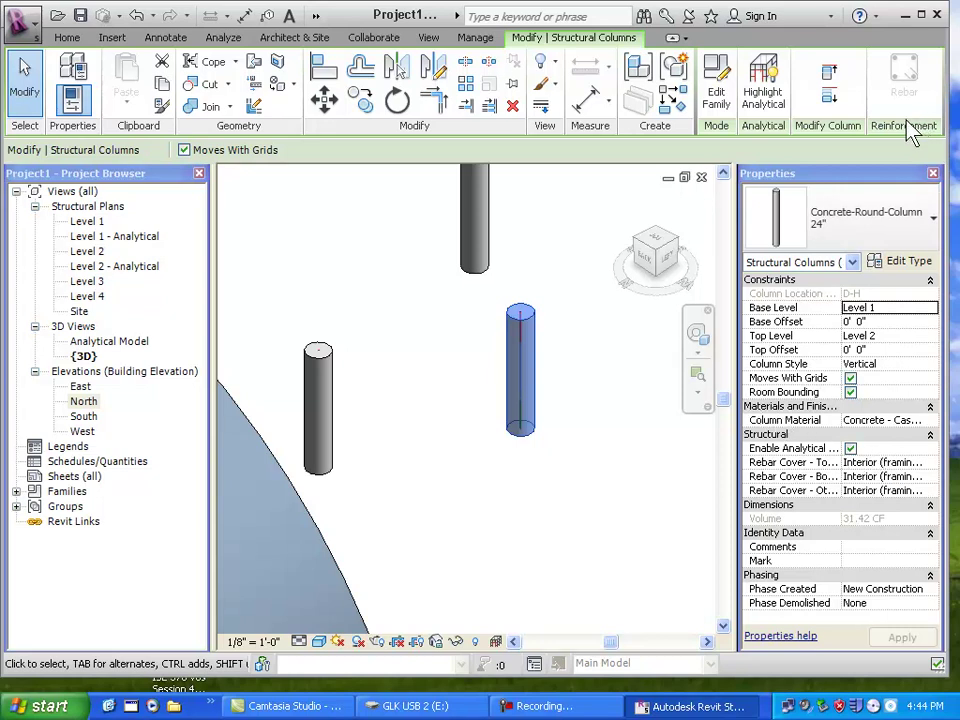
click(553, 343)
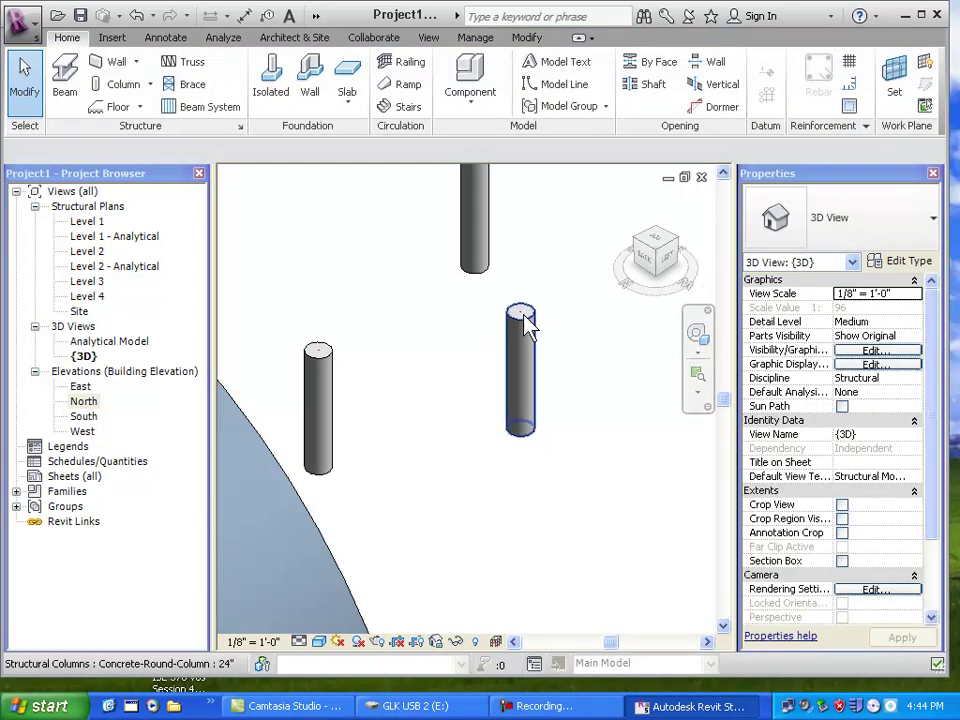
click(523, 327)
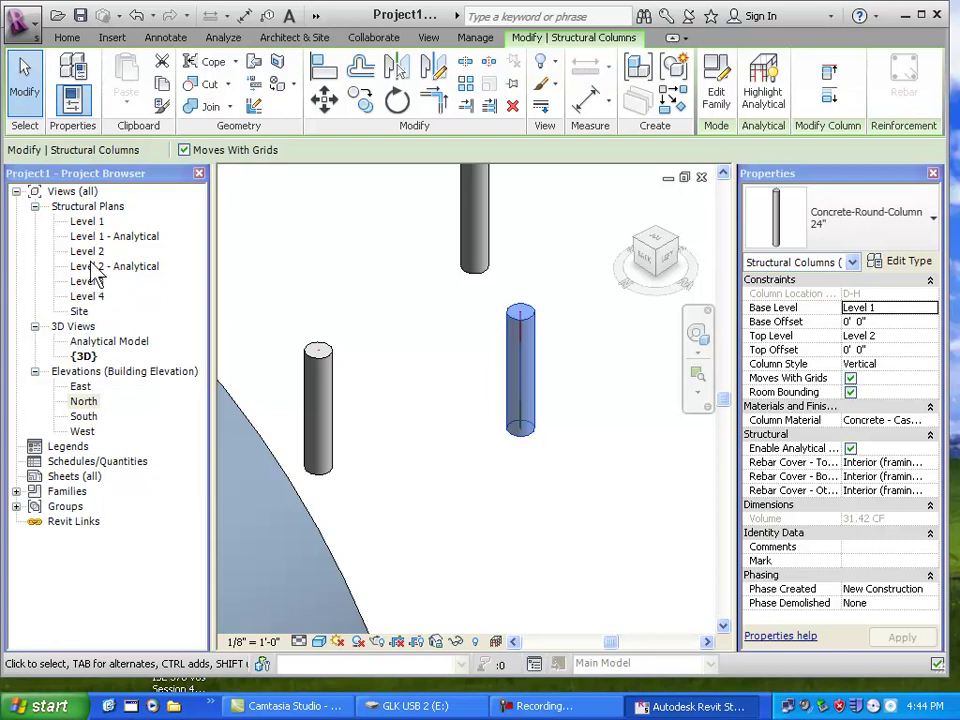
click(90, 224)
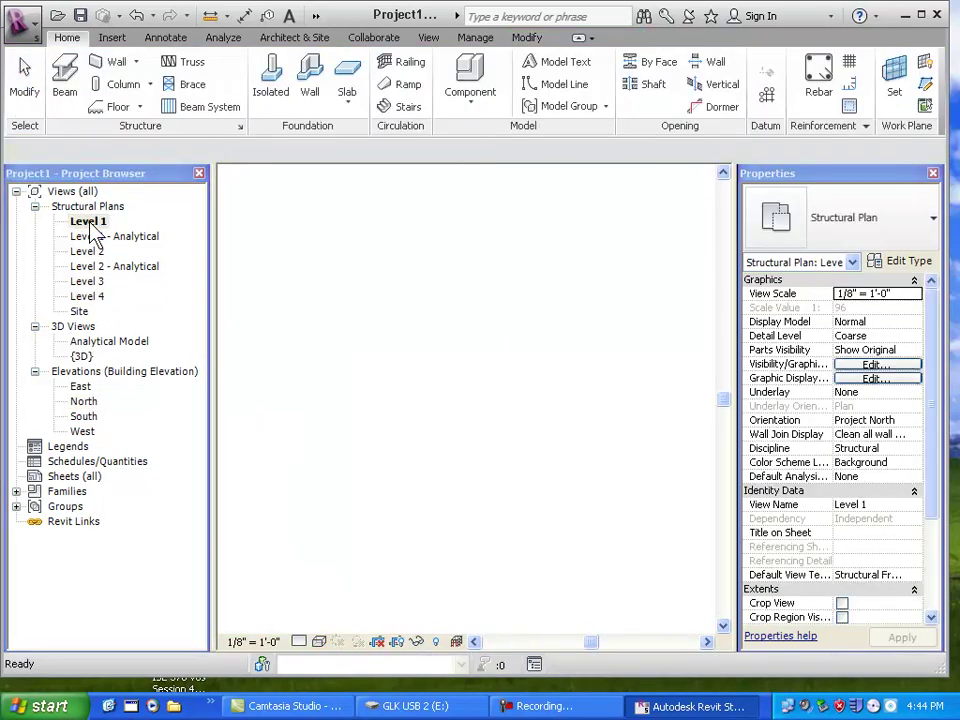
scroll(497, 369, up, 3)
scroll(279, 396, up, 5)
click(551, 297)
click(903, 85)
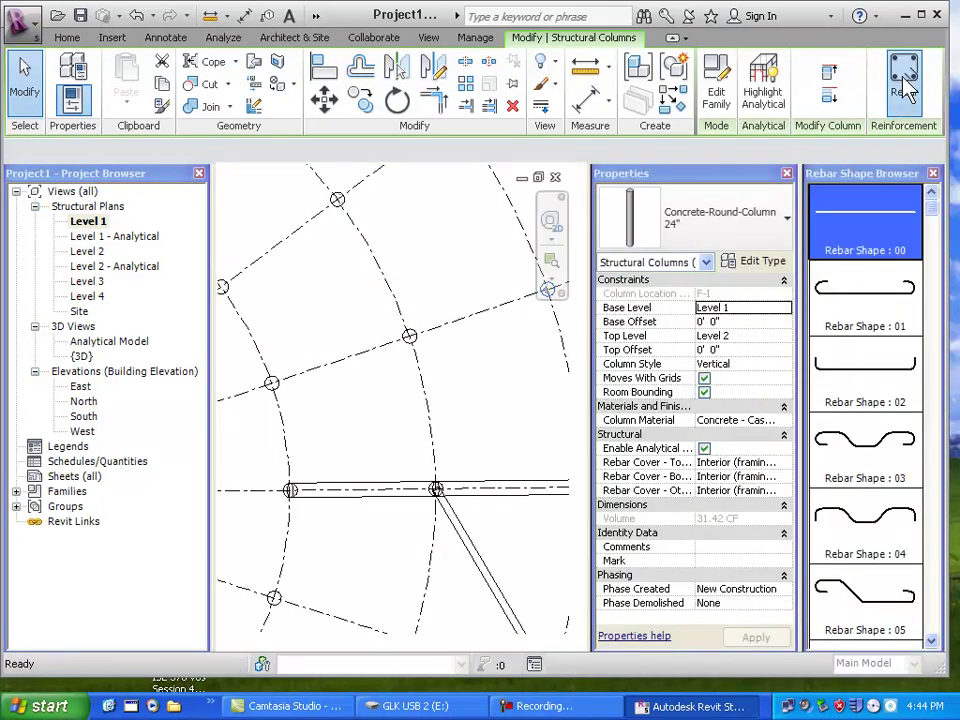
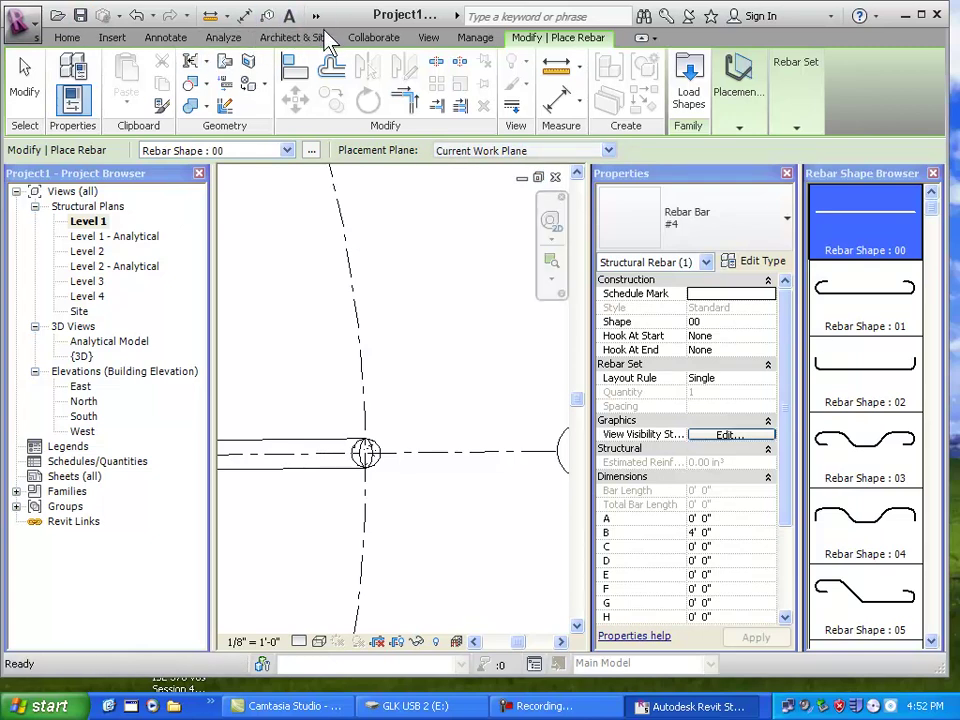
Create a rectangular 6" Foundation Slab about 13'-6" by 16'-0" on Level 3 in the 3D view, beside the round columns.
click(316, 18)
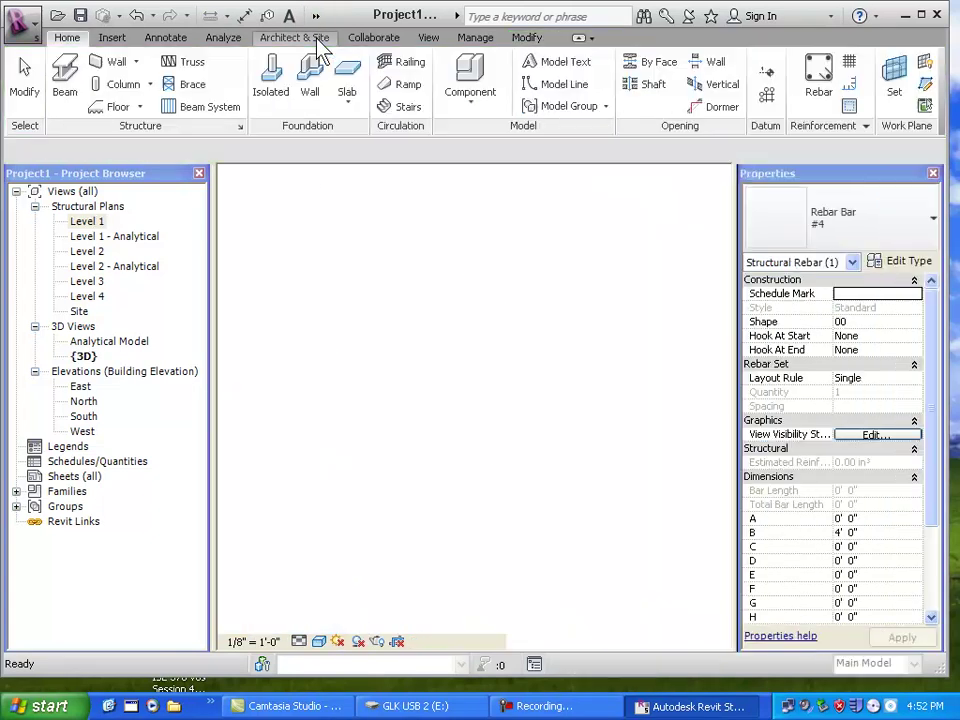
scroll(380, 312, down, 3)
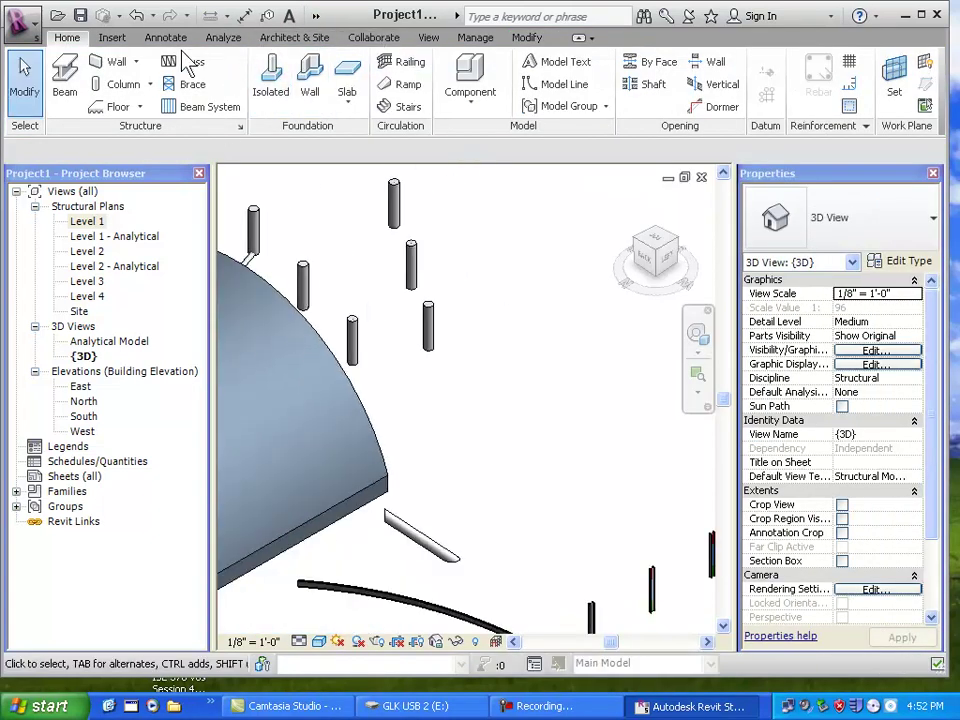
click(350, 104)
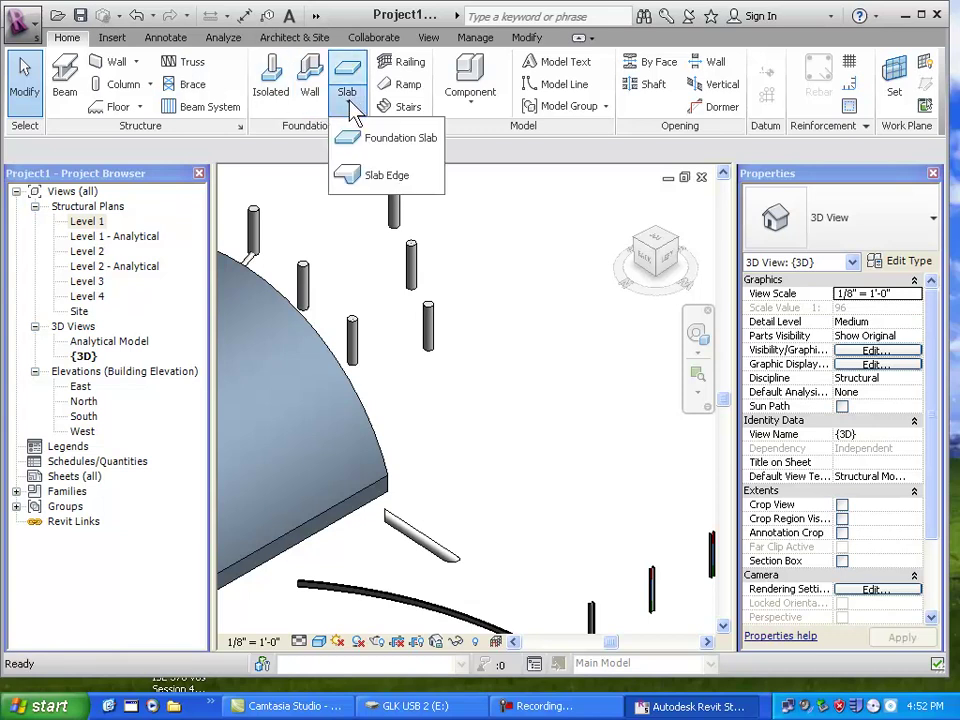
click(372, 138)
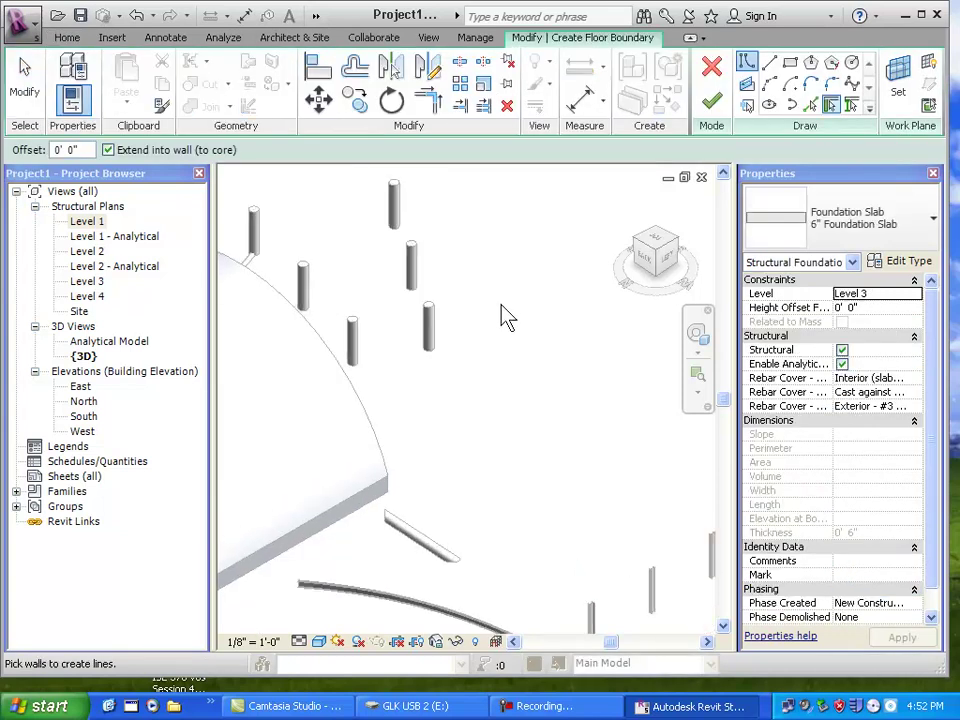
scroll(503, 315, up, 3)
middle_drag(501, 313, 360, 312)
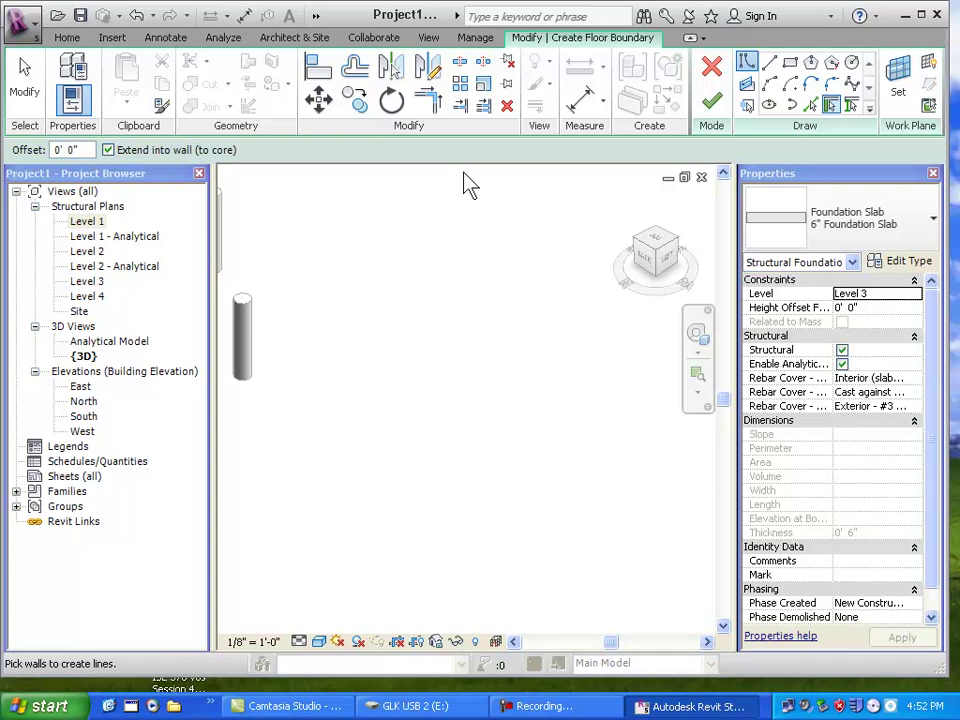
click(790, 62)
click(409, 385)
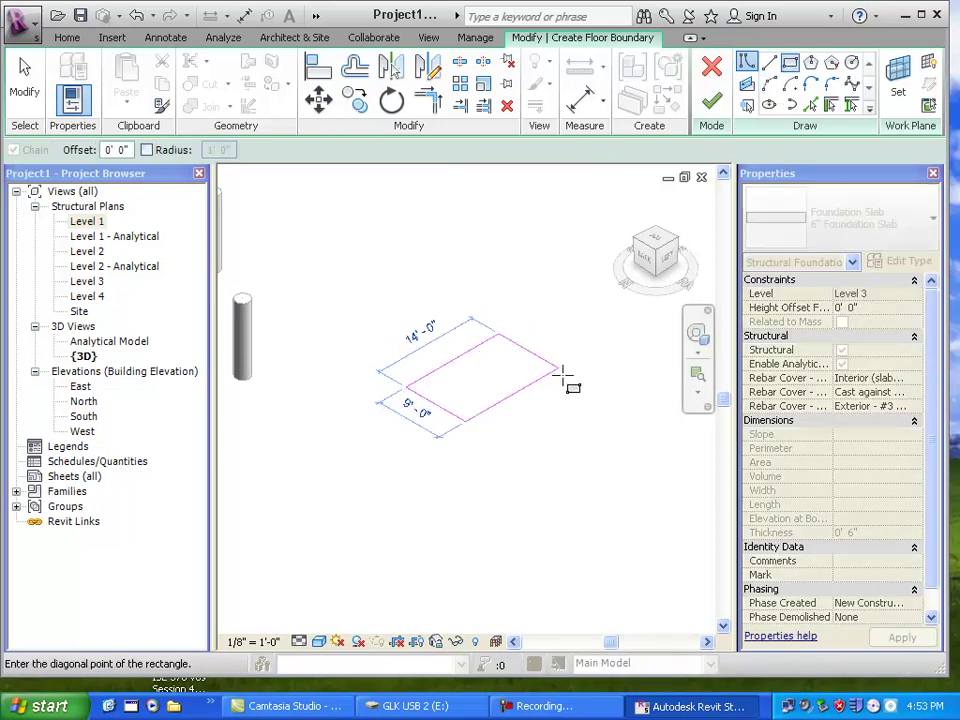
click(599, 396)
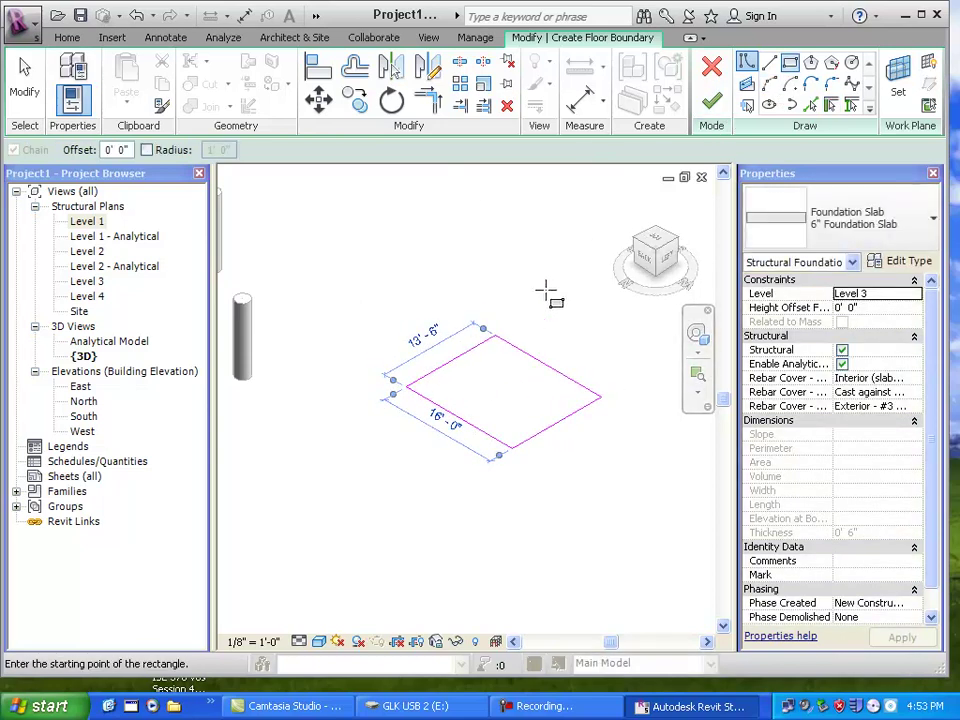
click(711, 102)
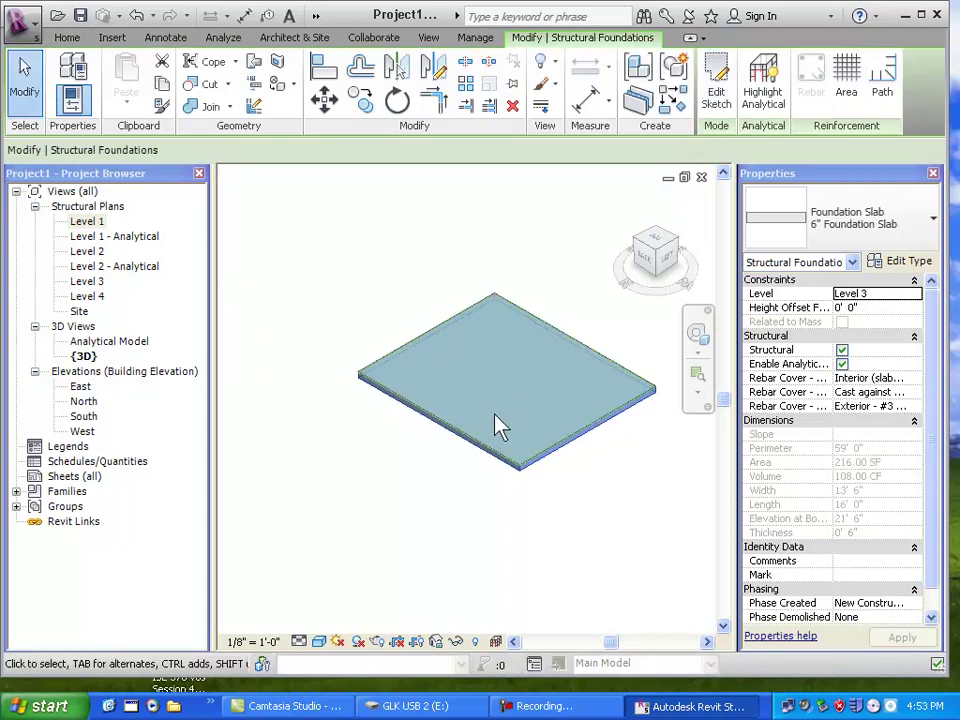
scroll(430, 400, up, 3)
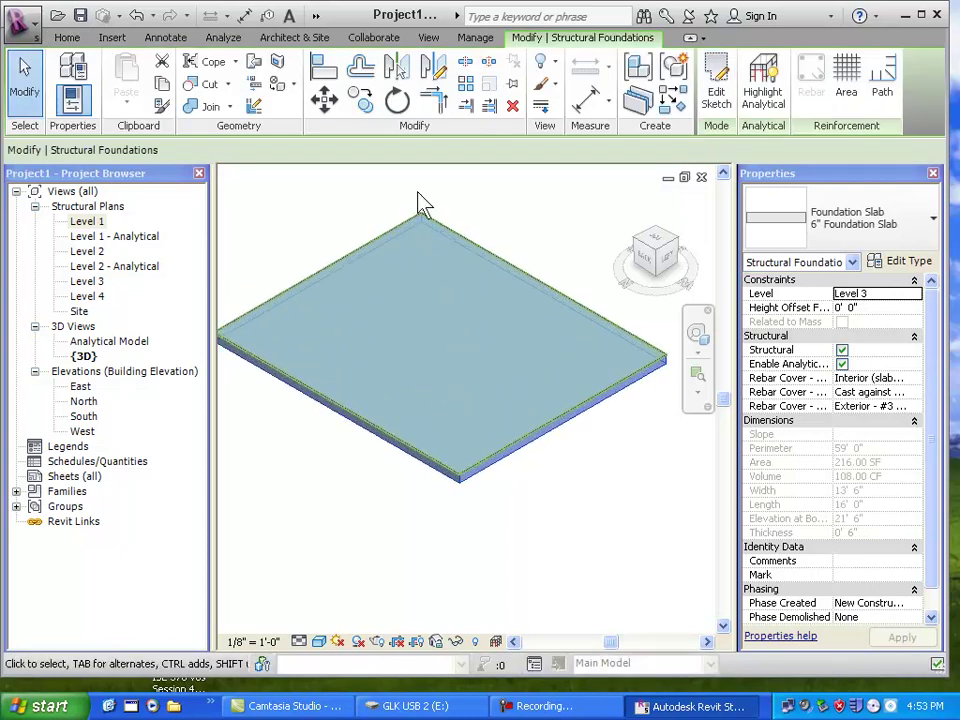
click(349, 204)
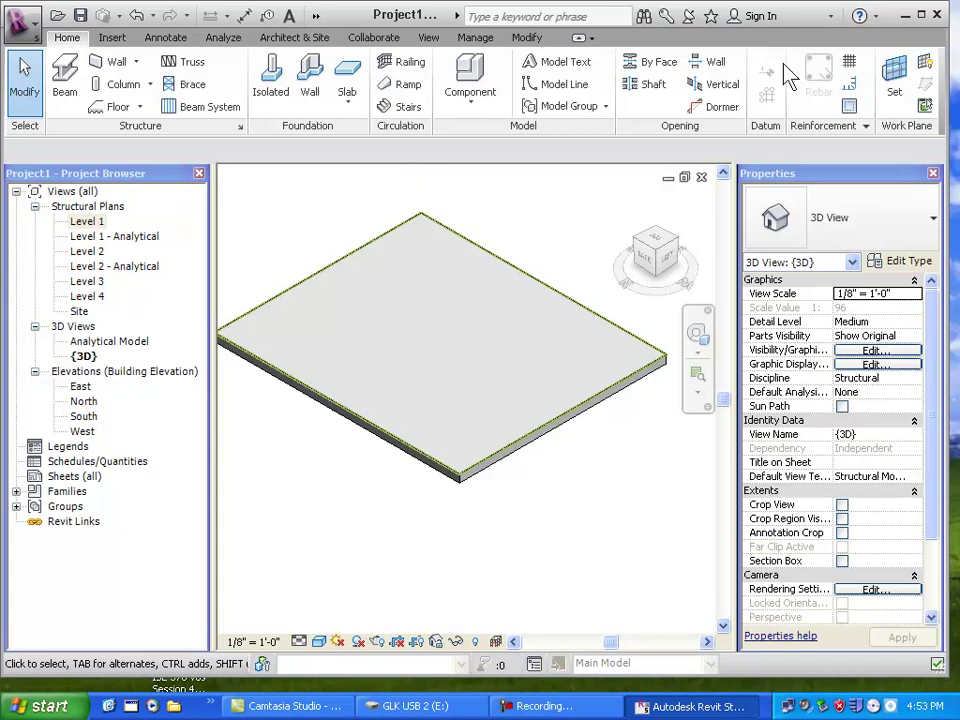
Add a Thickened 24" x 12" slab edge along the two adjacent front bottom edges of the foundation slab.
click(345, 117)
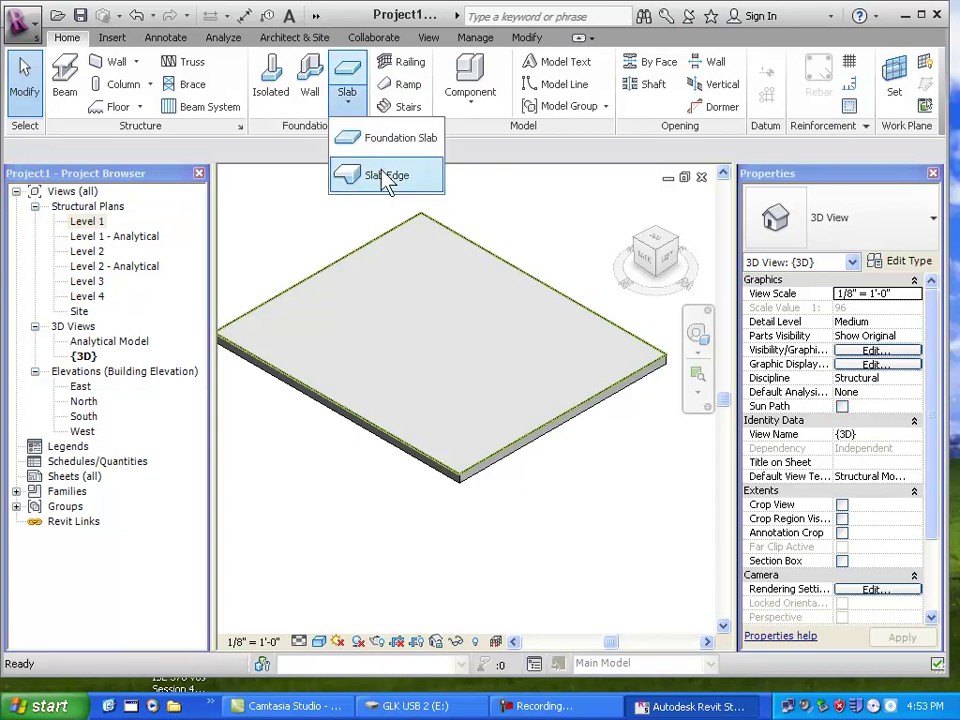
click(387, 177)
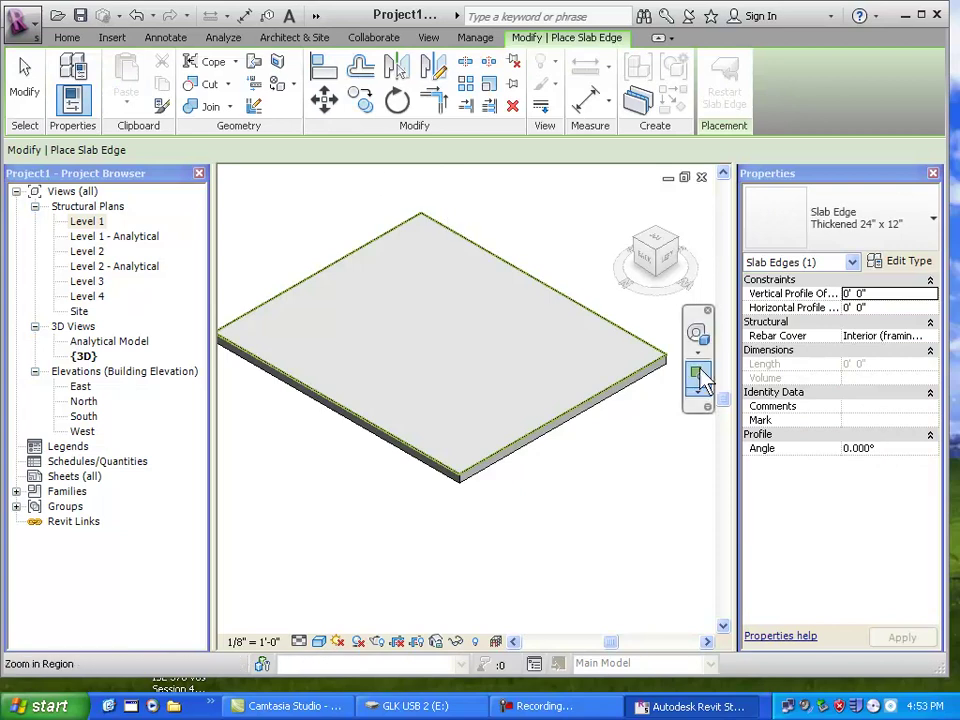
click(622, 405)
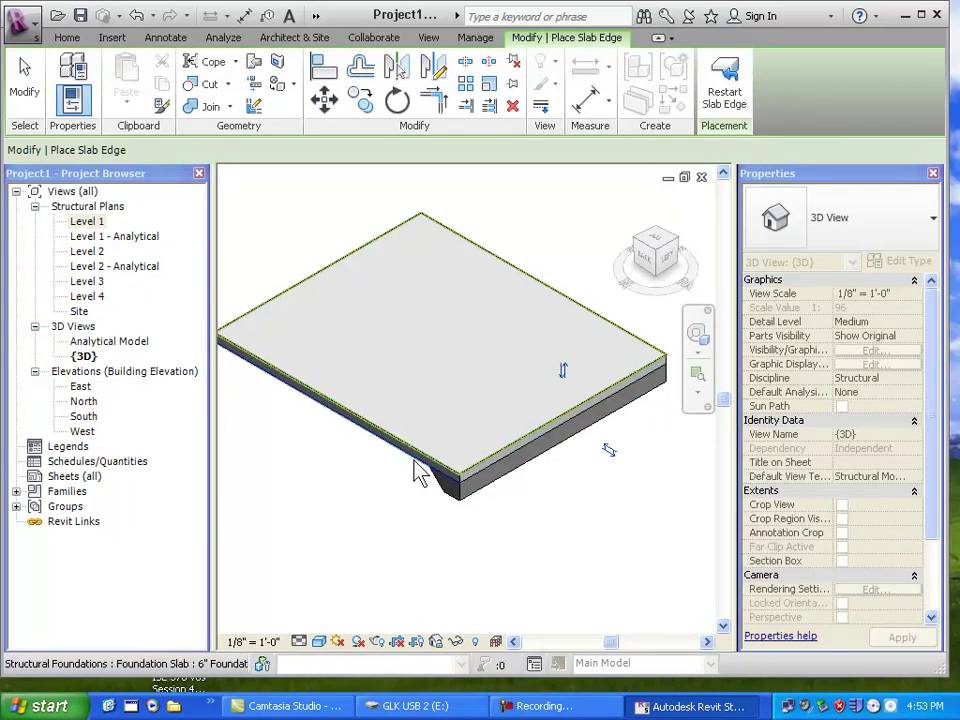
scroll(420, 472, up, 5)
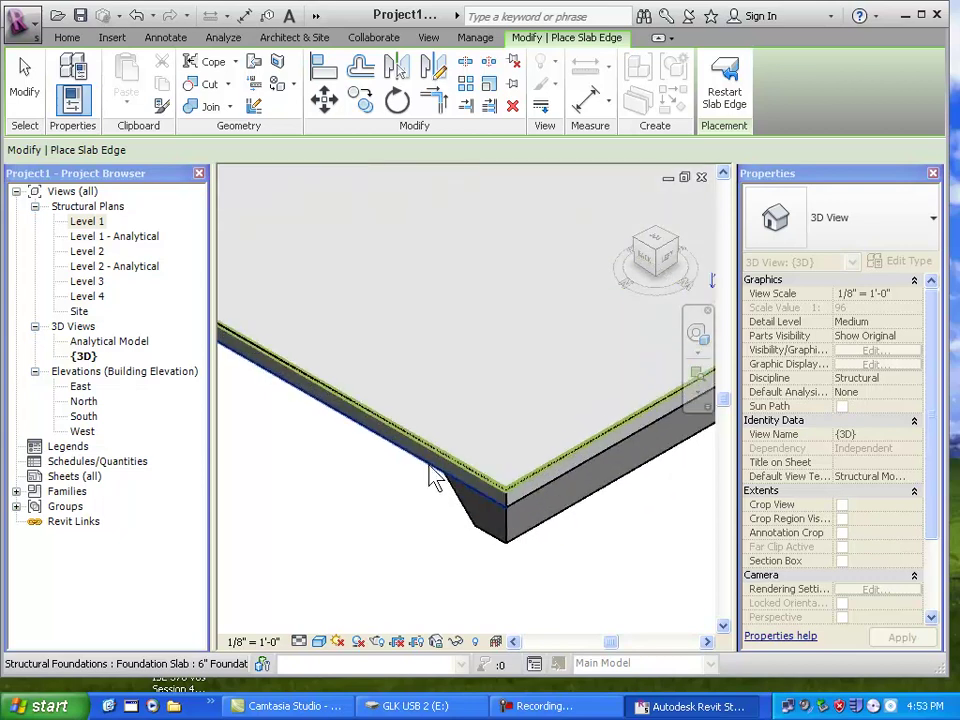
scroll(477, 515, down, 5)
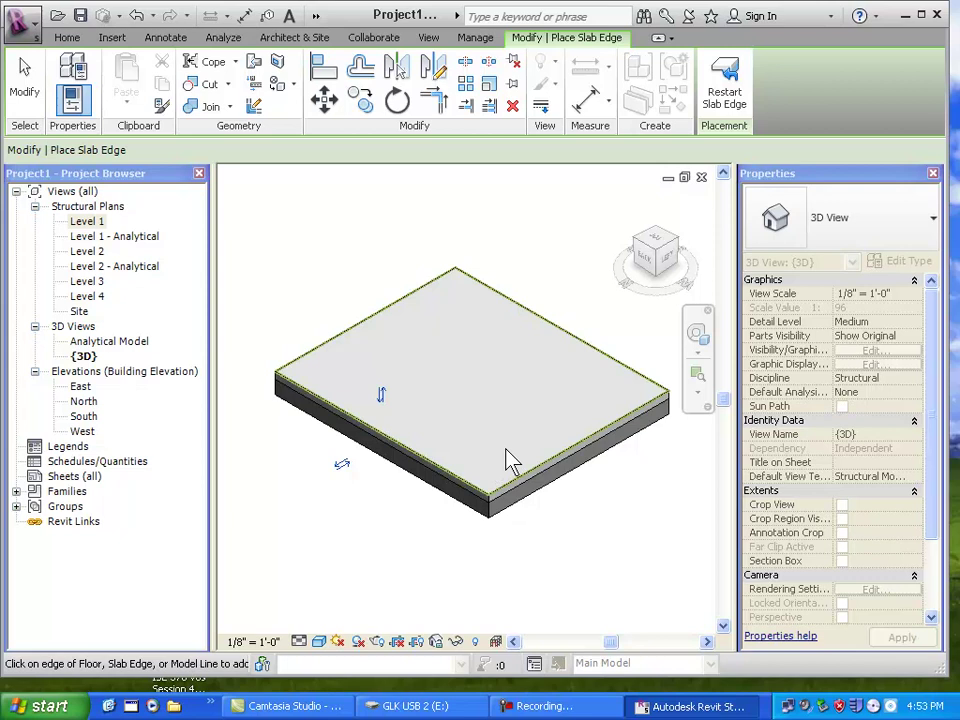
click(25, 78)
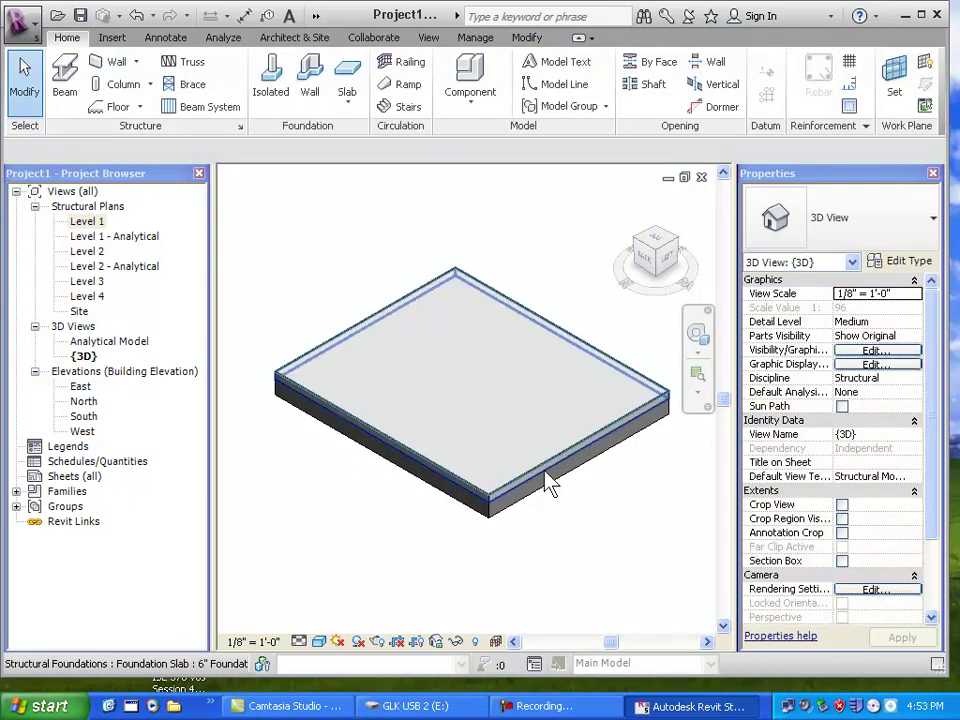
Examine the slab edge's type properties and its available Profile options without changing them.
click(547, 481)
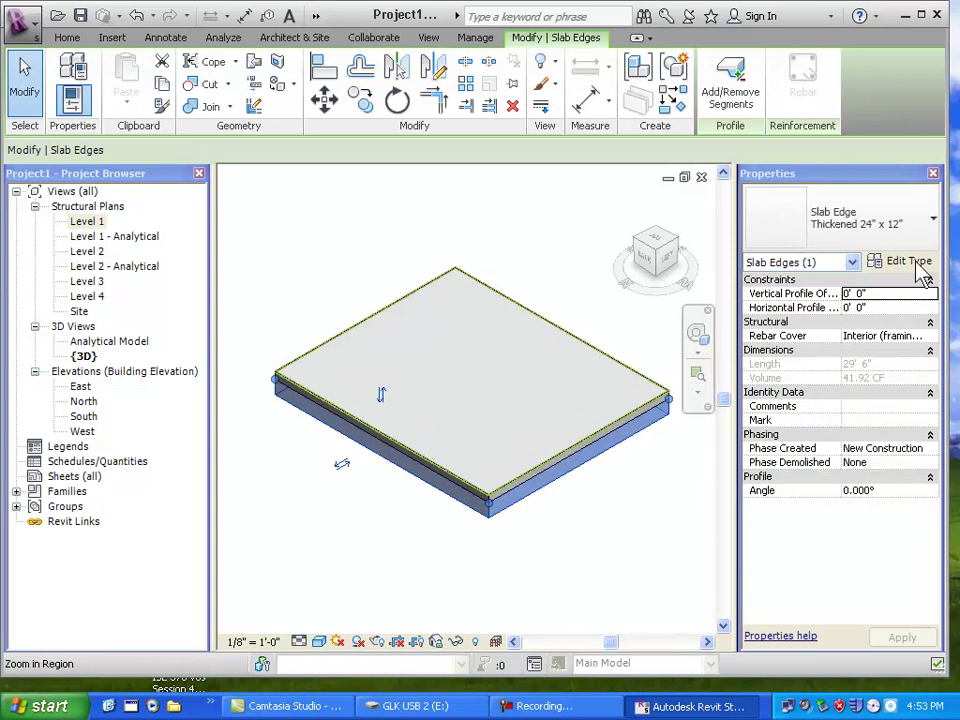
click(916, 266)
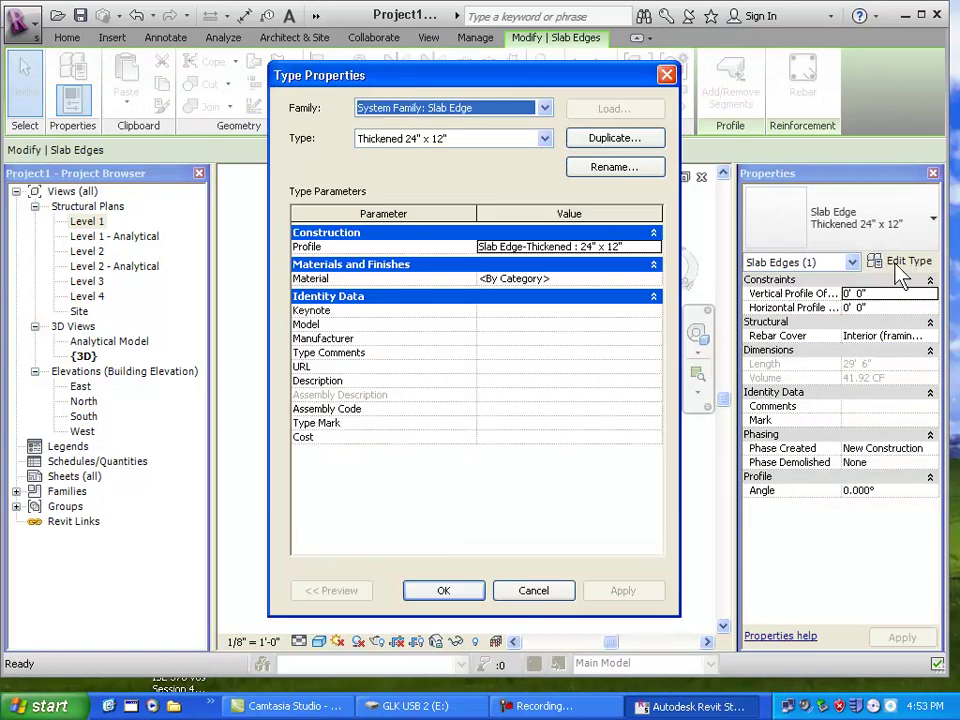
click(653, 248)
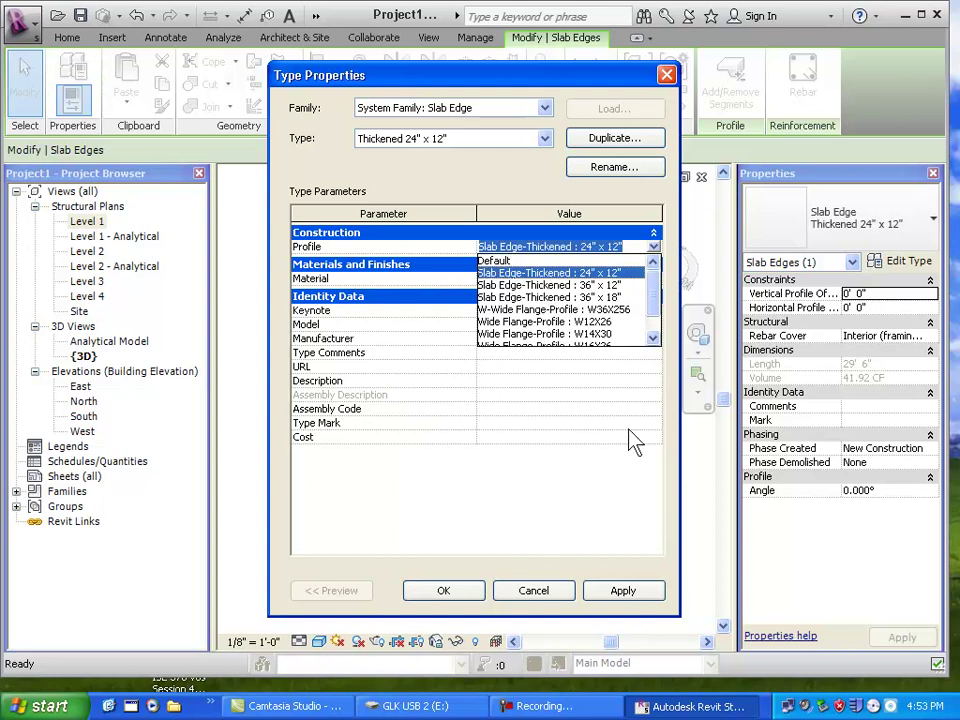
click(563, 596)
click(563, 596)
scroll(516, 576, down, 4)
scroll(525, 573, up, 5)
shift+middle_drag(699, 493, 489, 561)
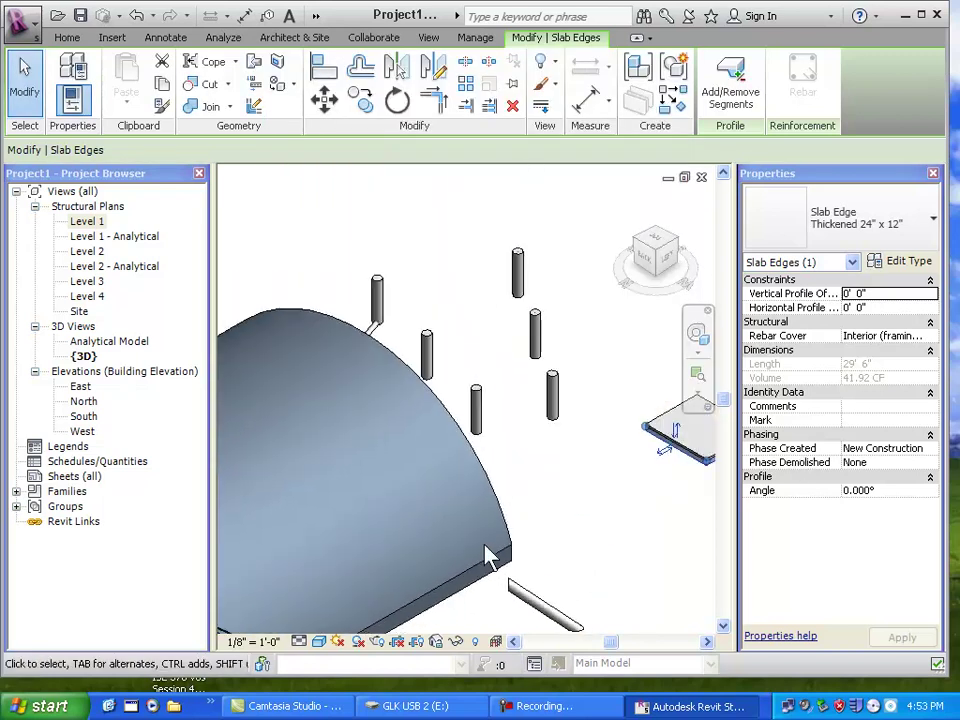
Duplicate the Footing-Rectangular 72" x 48" x 18" isolated foundation type as 72" x 72" x 36".
scroll(489, 561, up, 3)
shift+middle_drag(420, 531, 671, 407)
scroll(596, 411, down, 3)
scroll(580, 410, down, 4)
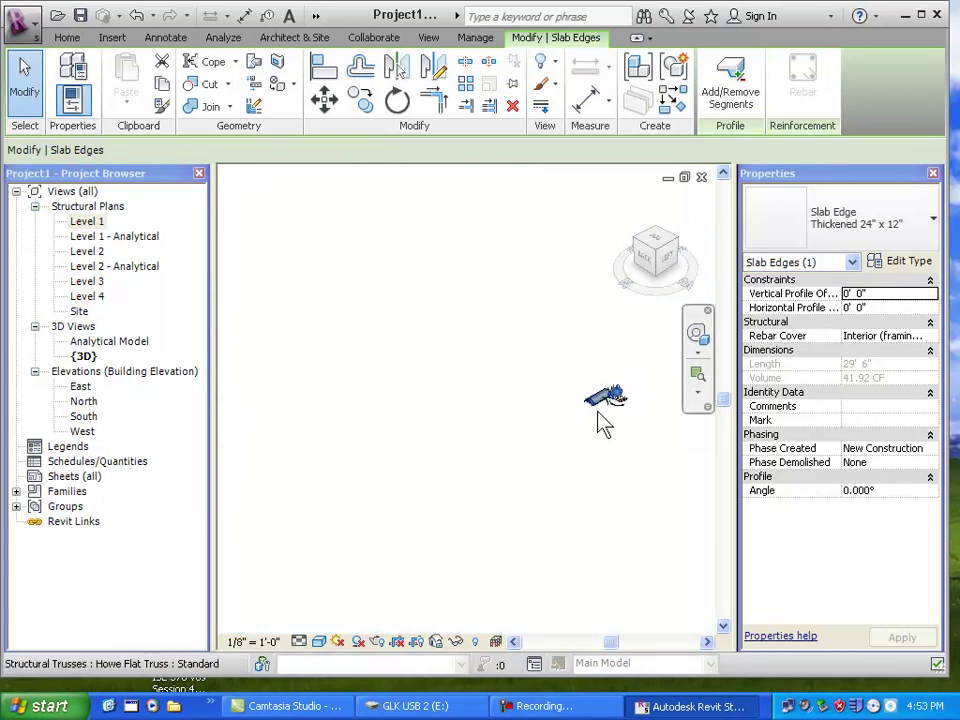
scroll(622, 430, up, 3)
scroll(620, 424, up, 6)
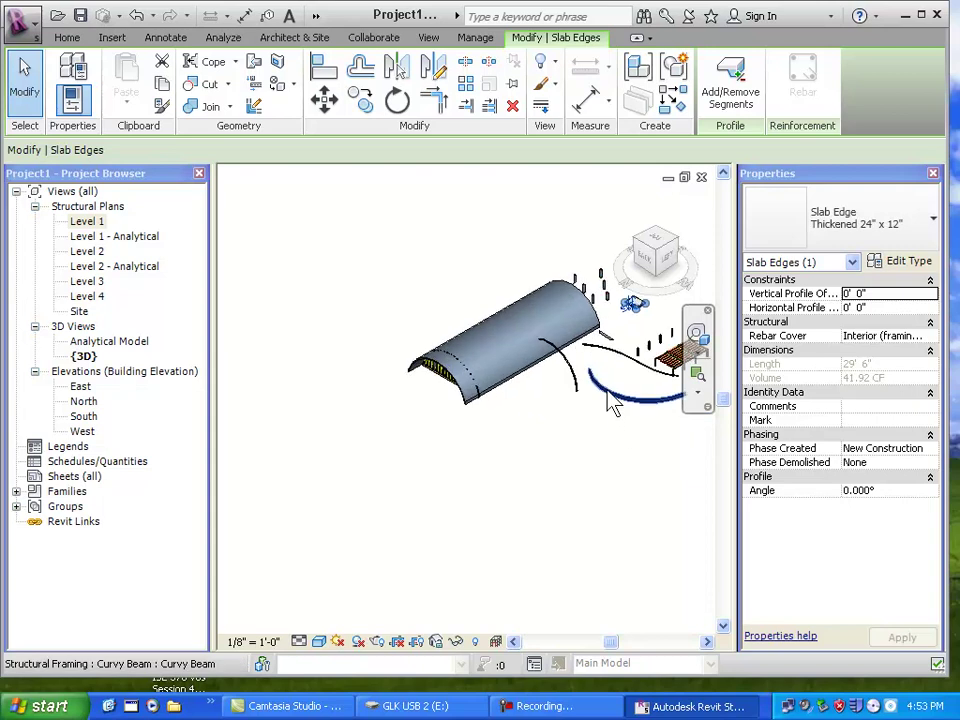
scroll(590, 418, up, 2)
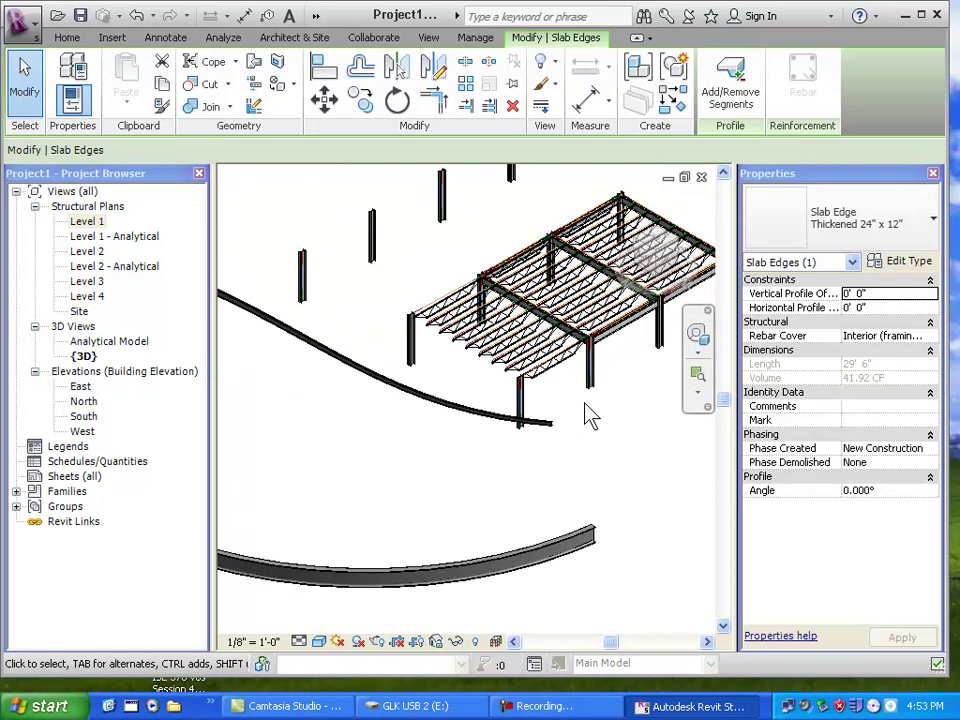
middle_drag(615, 439, 527, 519)
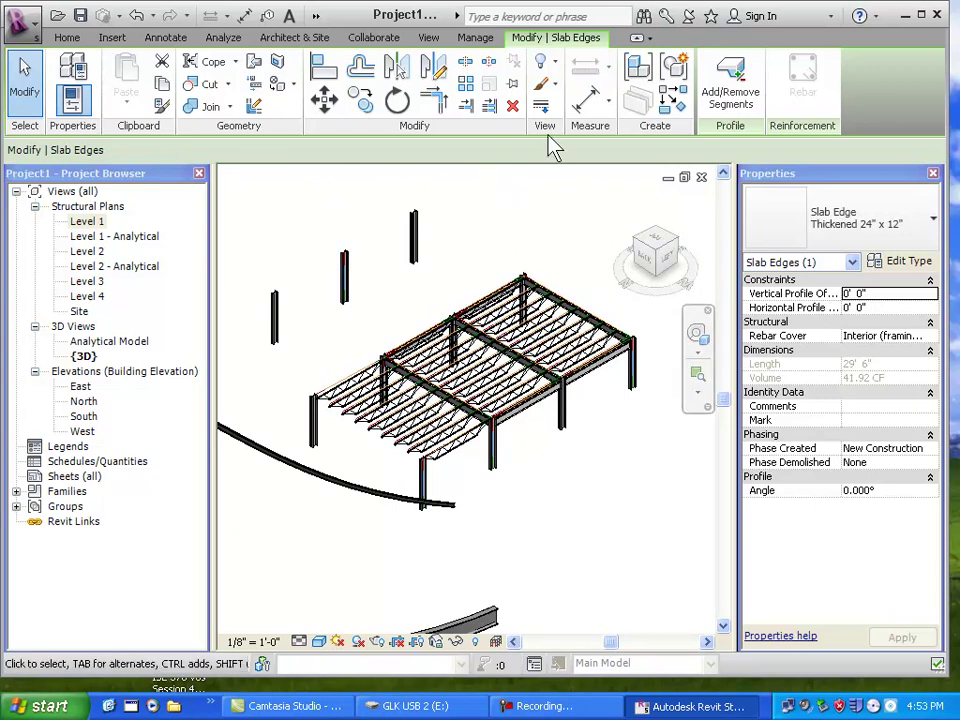
click(73, 42)
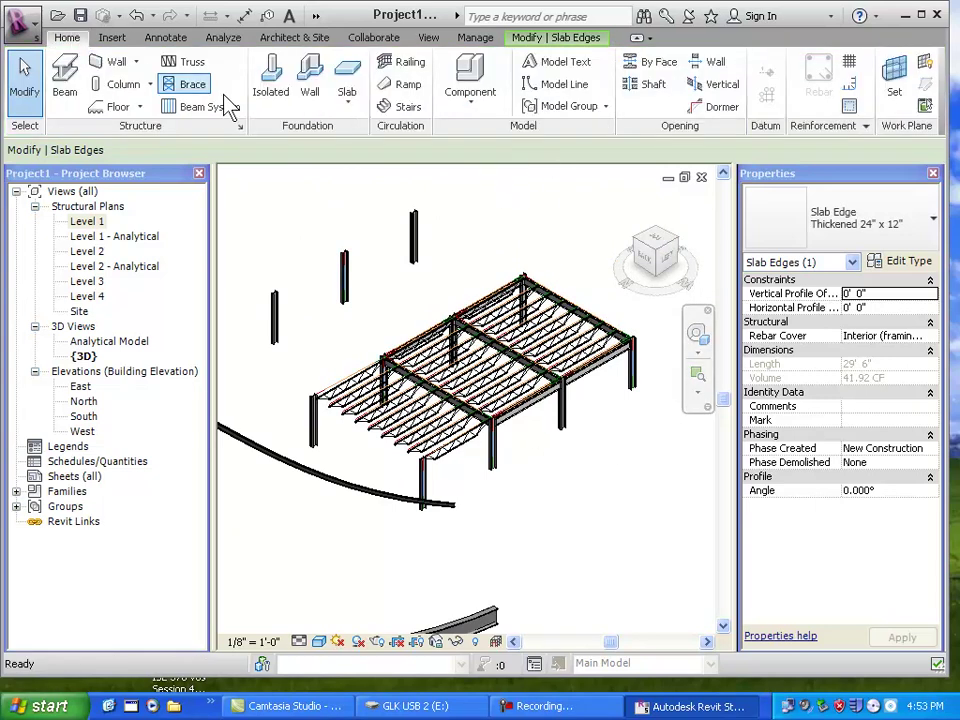
click(284, 101)
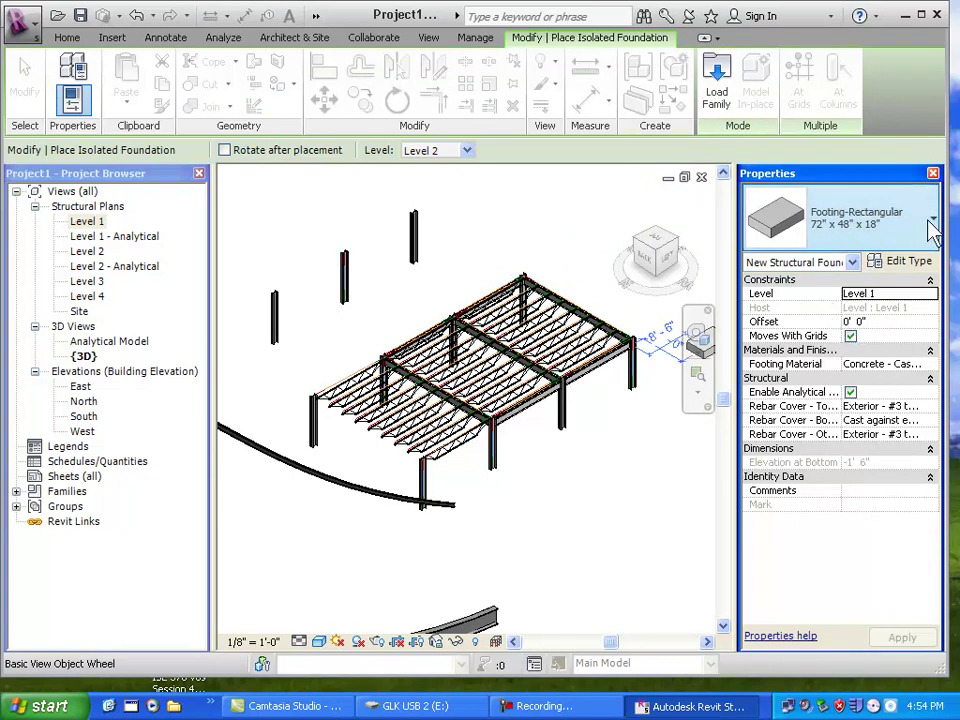
click(912, 262)
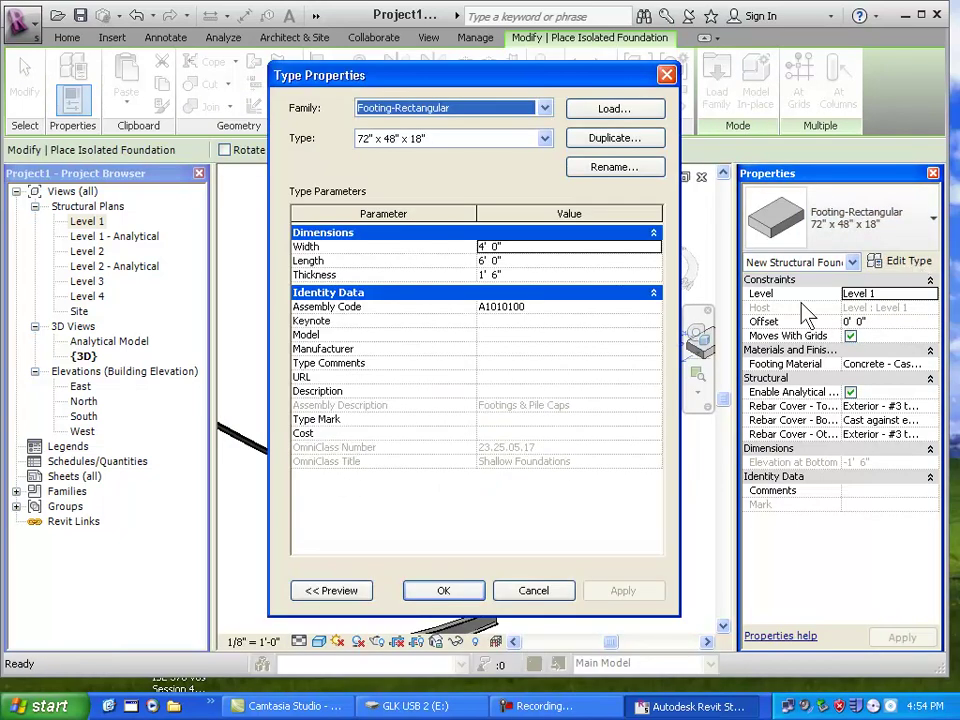
click(612, 140)
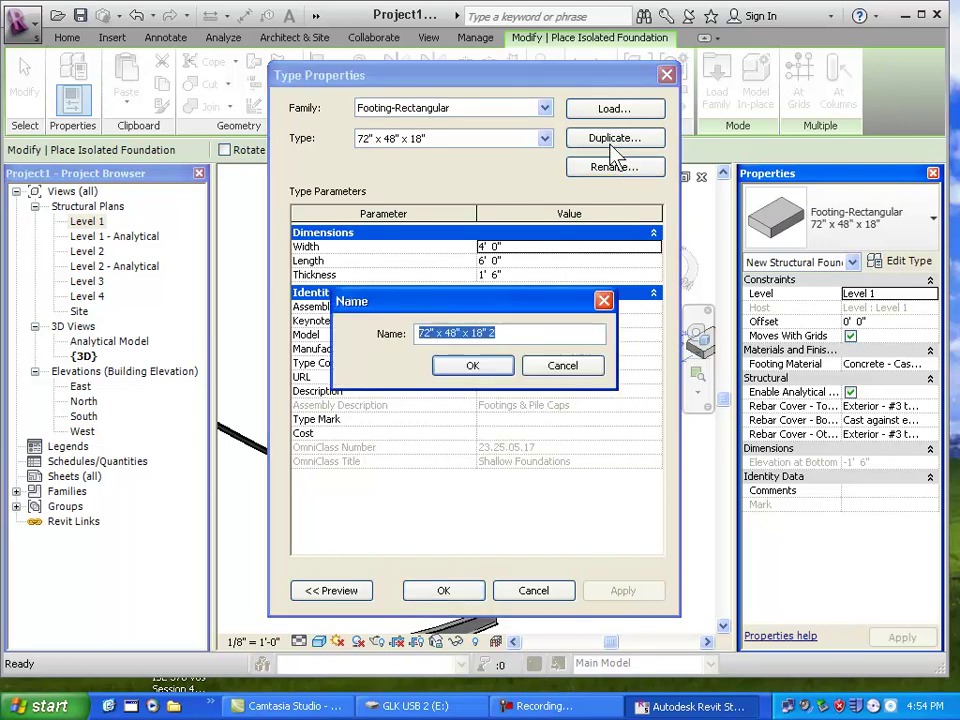
text(72)
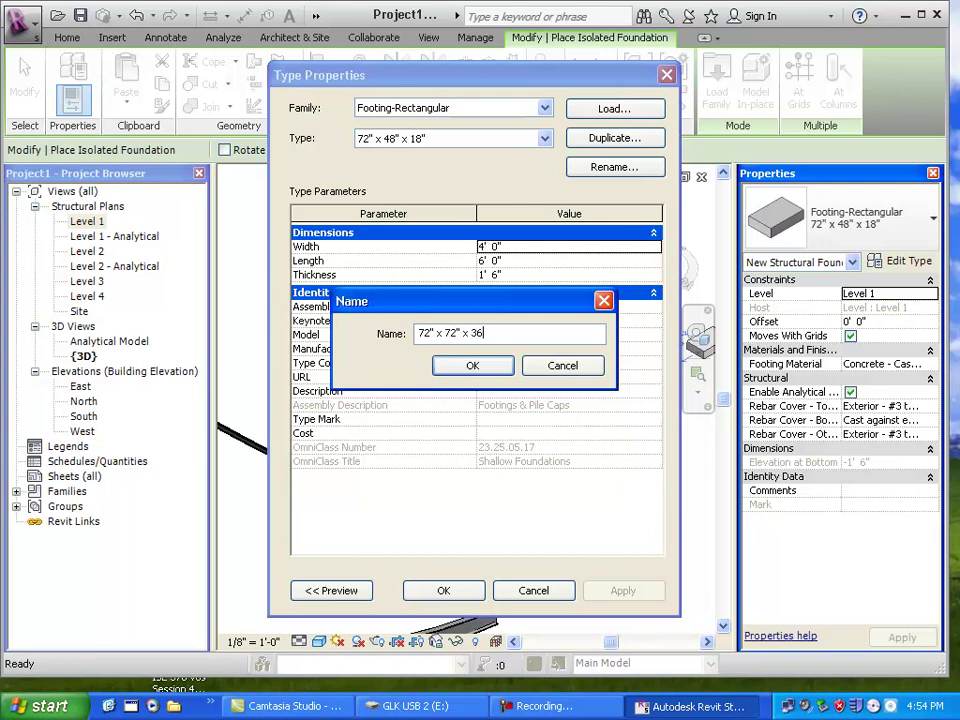
click(492, 364)
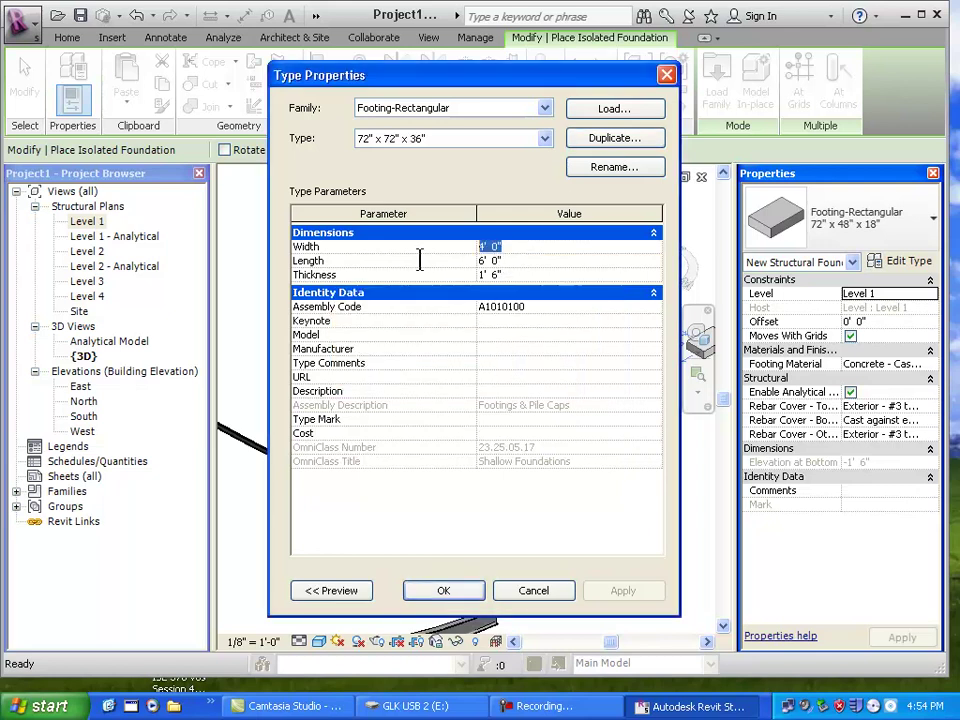
Set the 72" x 72" x 36" footing type's width to 6' 0" and its thickness to 3' 0".
text(6)
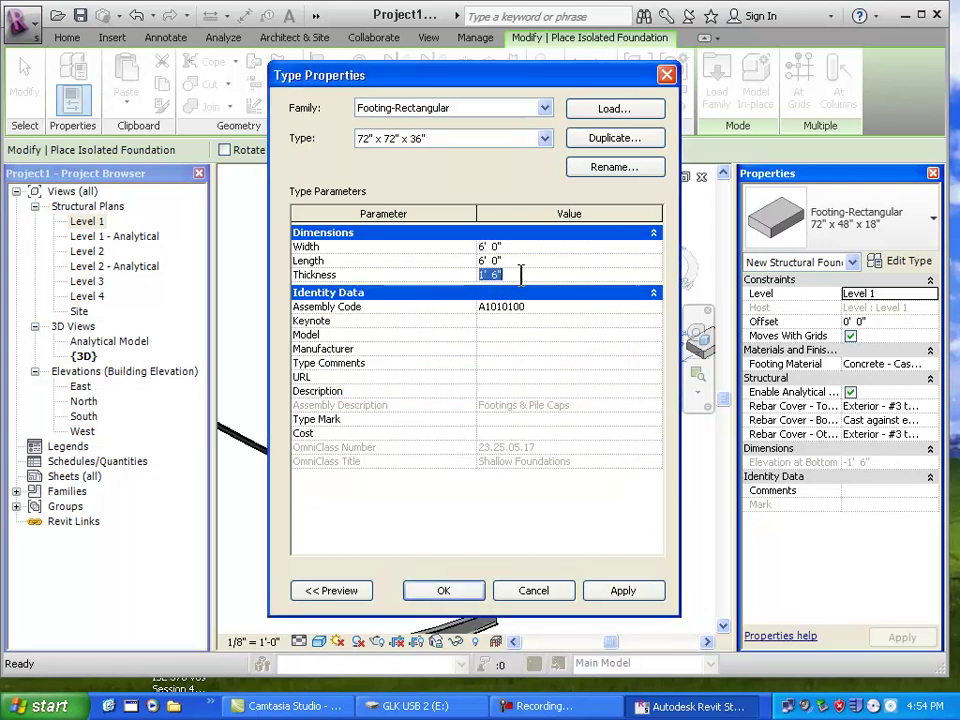
text(3)
key(Tab)
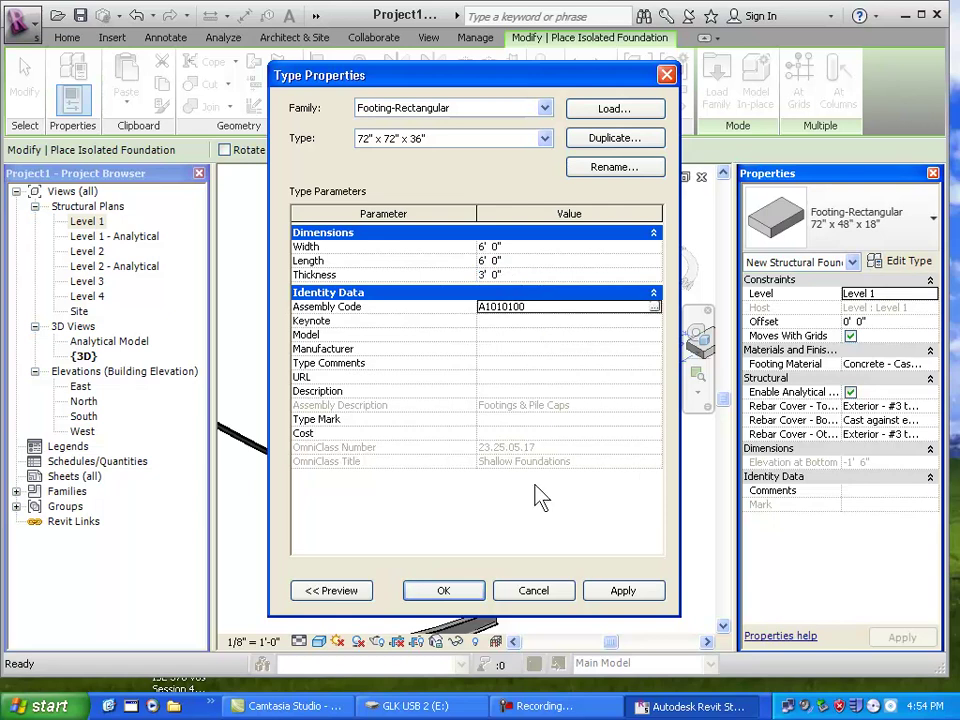
click(466, 590)
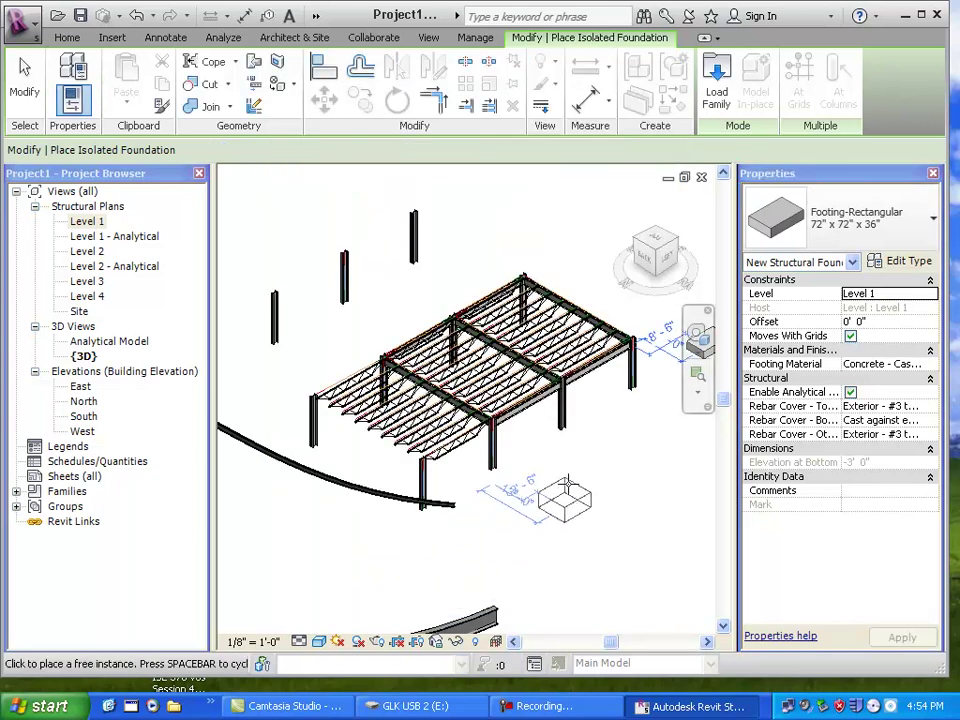
Place 72" x 72" x 36" footings on Level 1 at three neighbouring front columns of the joist frame using At Columns.
scroll(575, 470, up, 5)
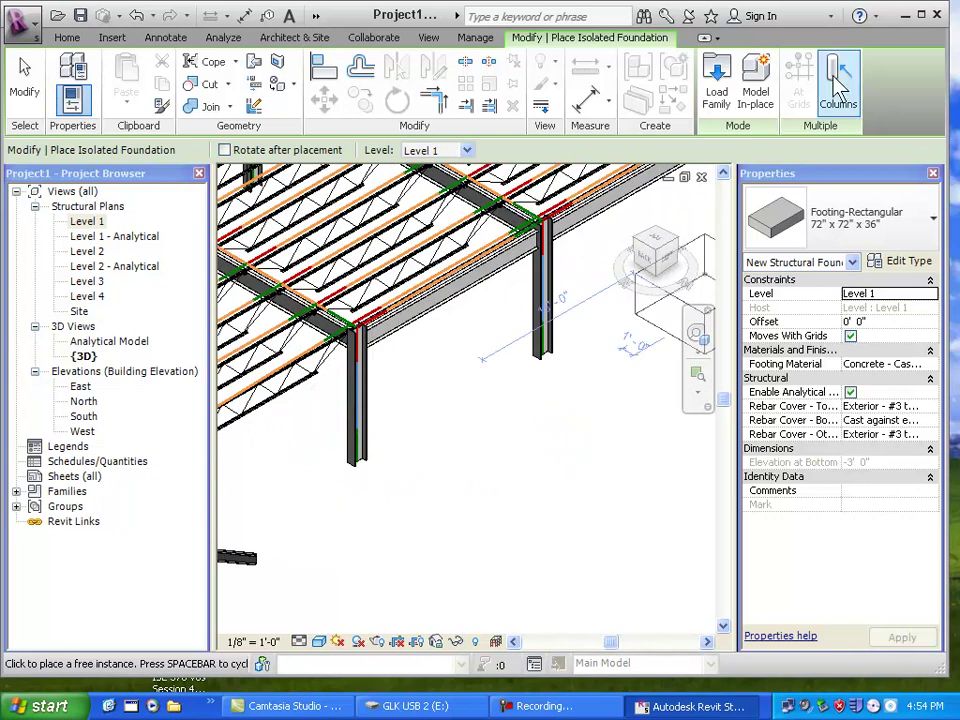
click(836, 80)
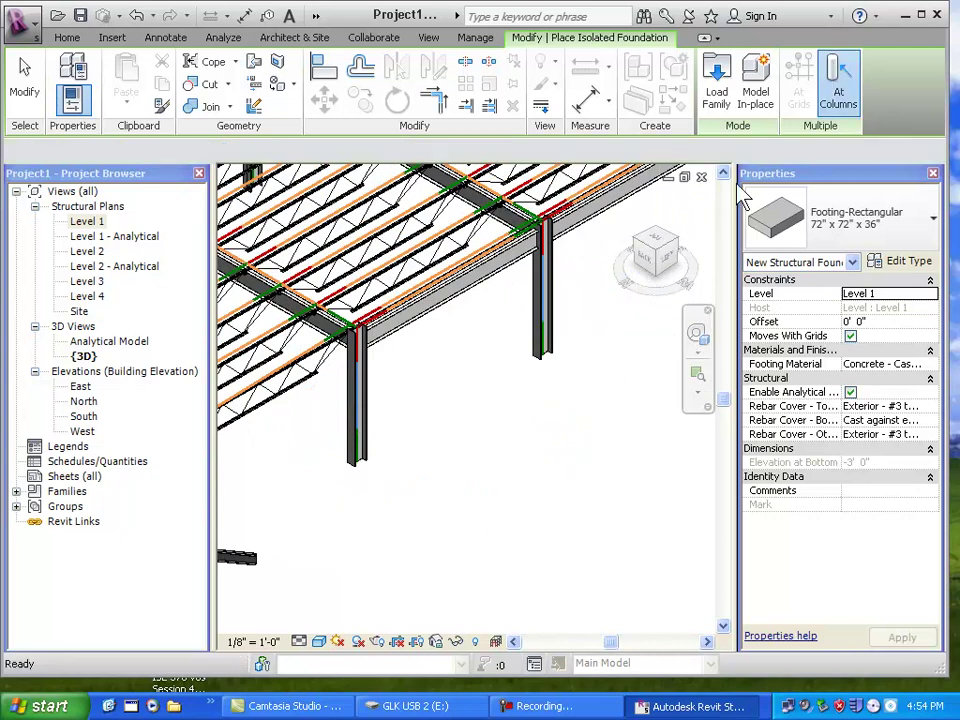
click(542, 352)
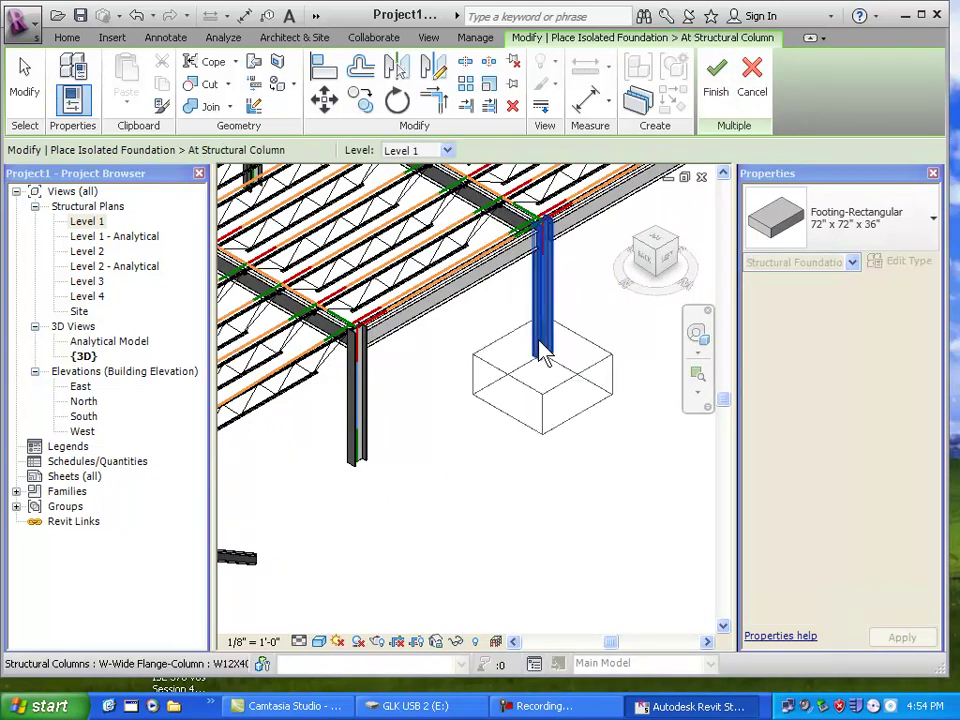
click(363, 450)
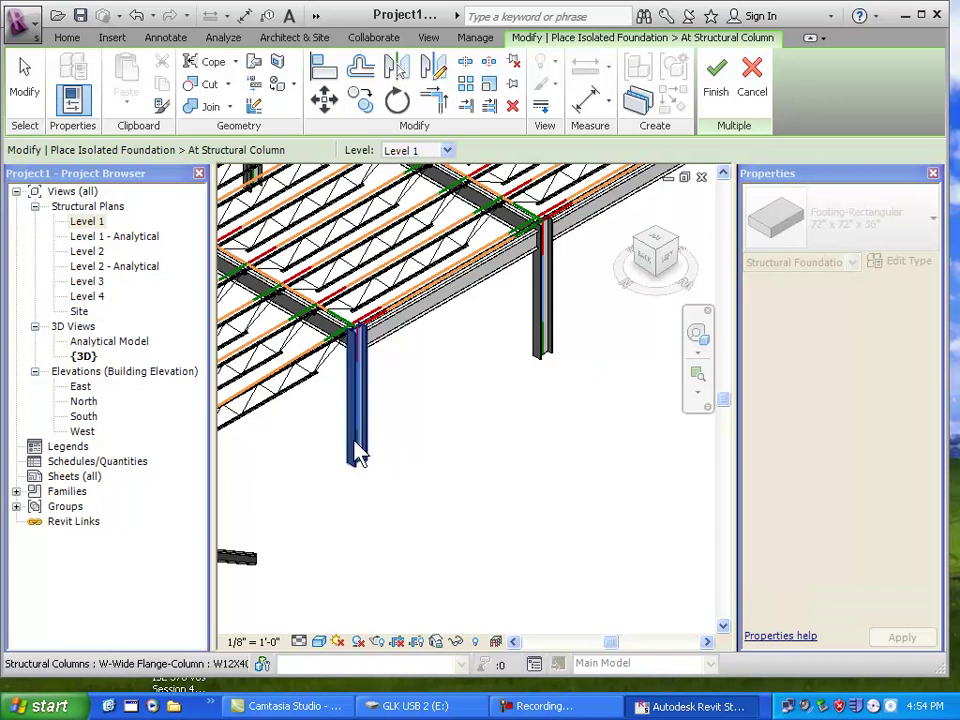
ctrl+click(548, 358)
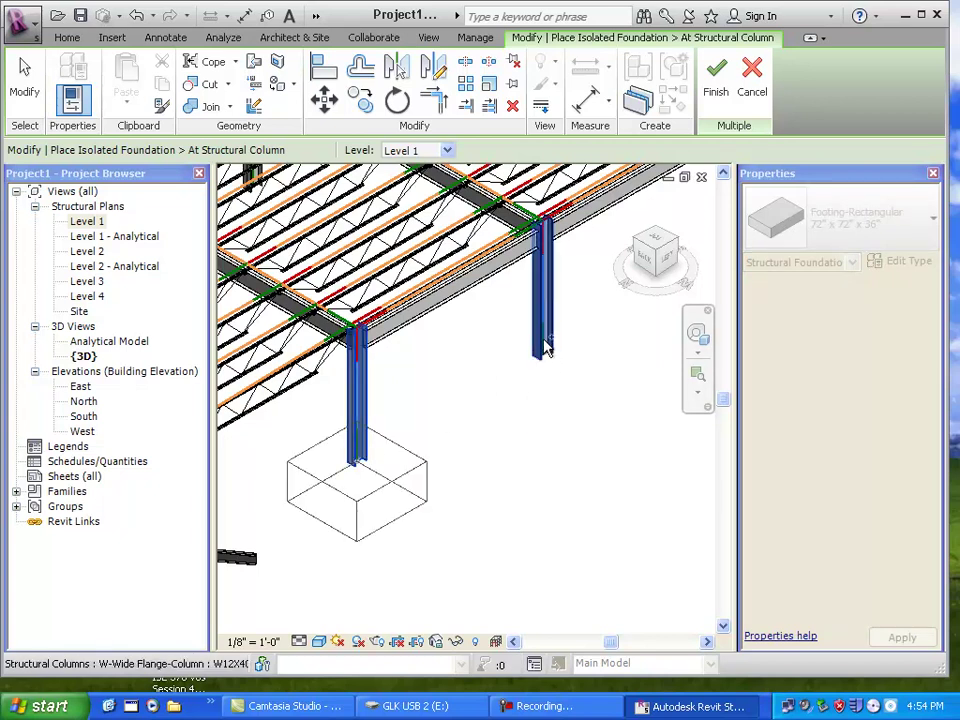
scroll(542, 464, down, 4)
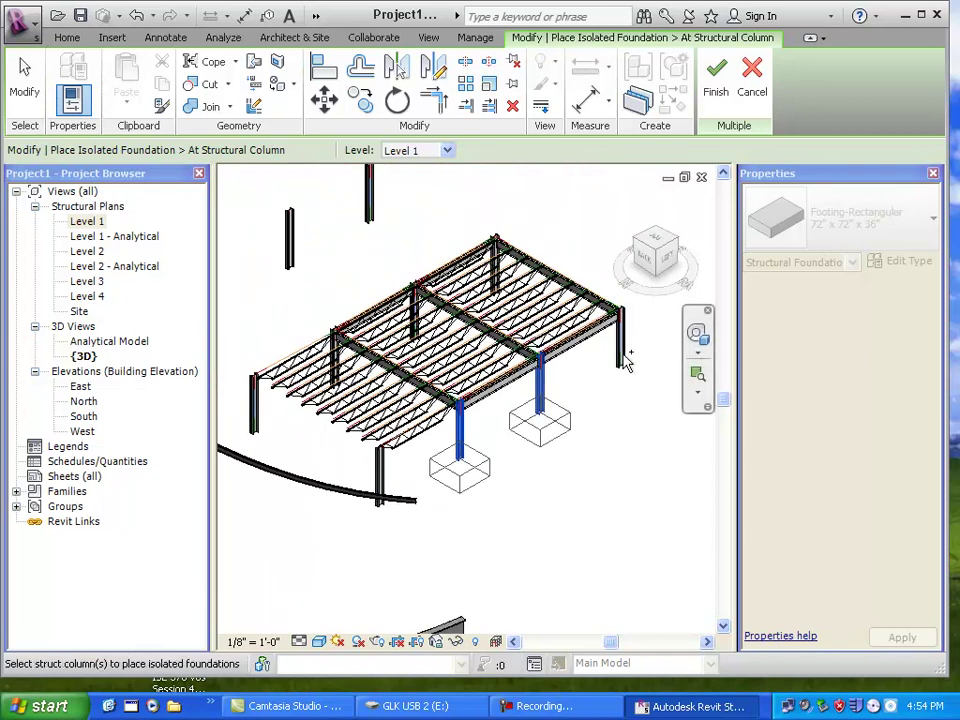
ctrl+click(619, 362)
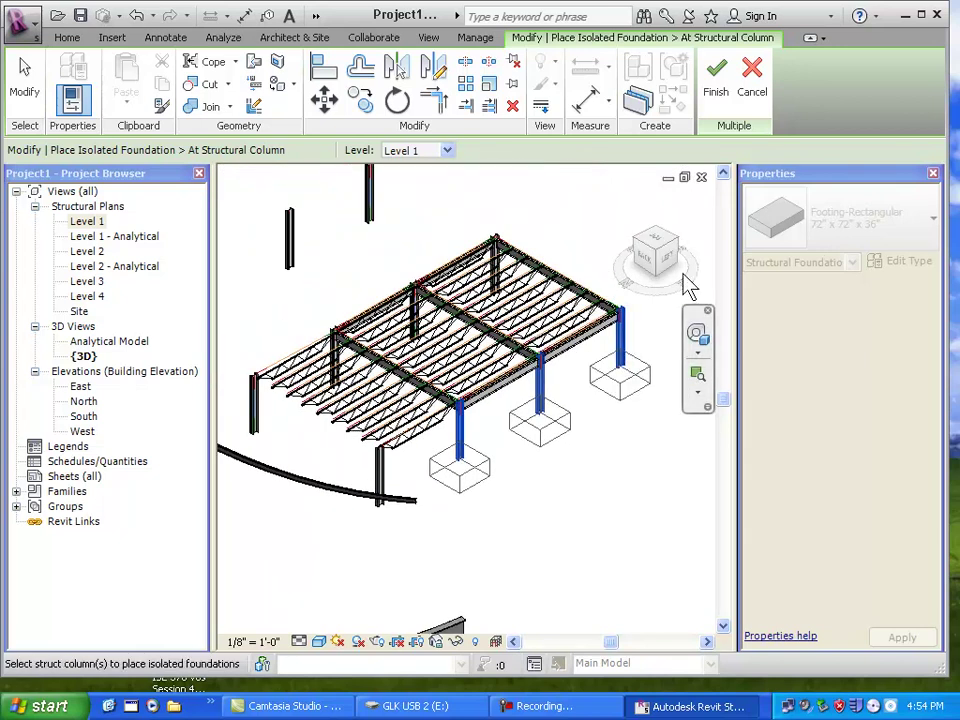
click(720, 92)
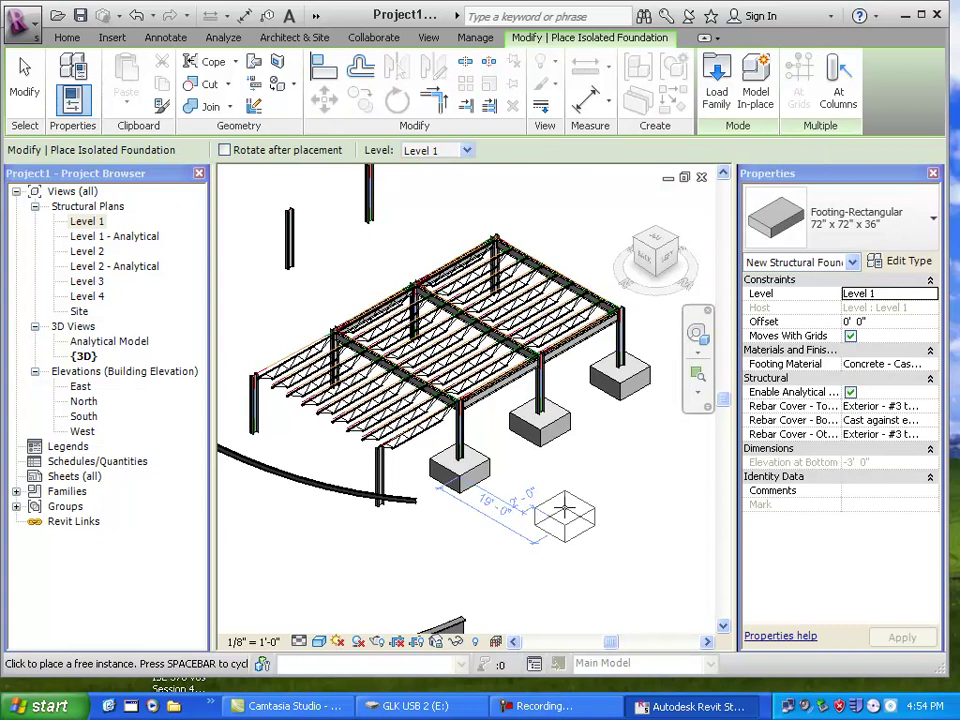
In the Level 1 plan, place 72" x 48" x 18" footings at grid intersections B-1 and A-1, long side parallel to the lettered gridlines.
double_click(97, 222)
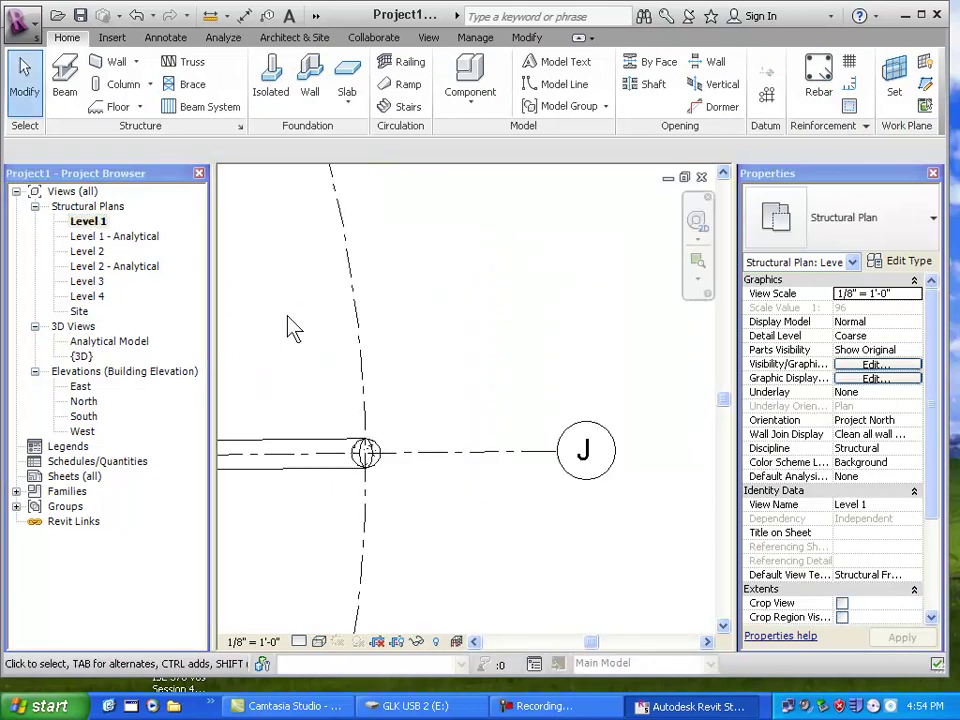
scroll(372, 362, down, 6)
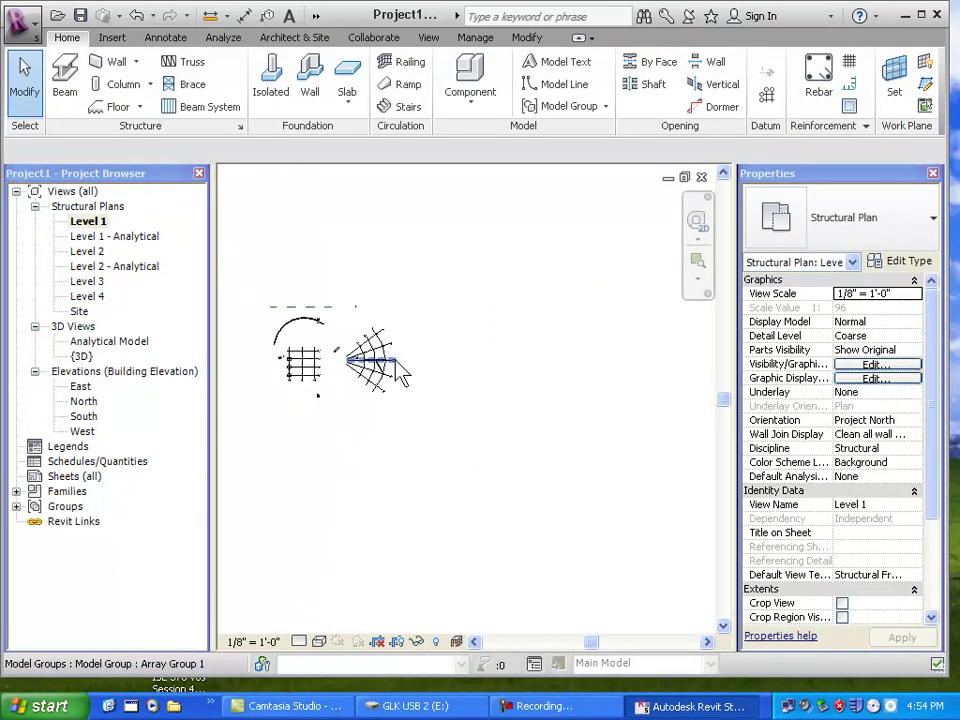
scroll(329, 382, up, 7)
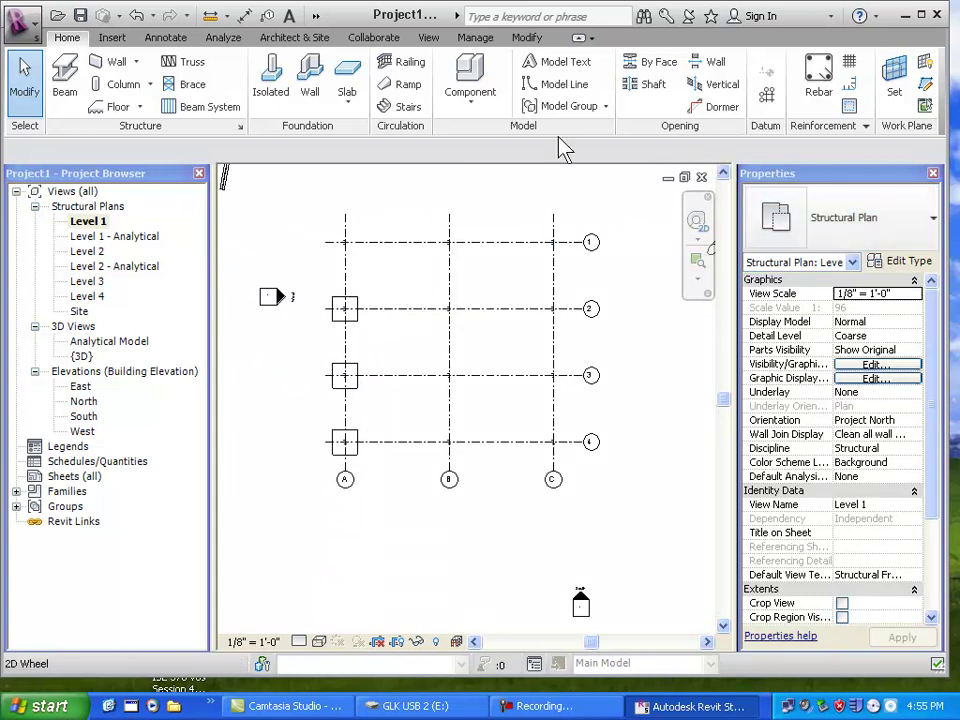
click(270, 90)
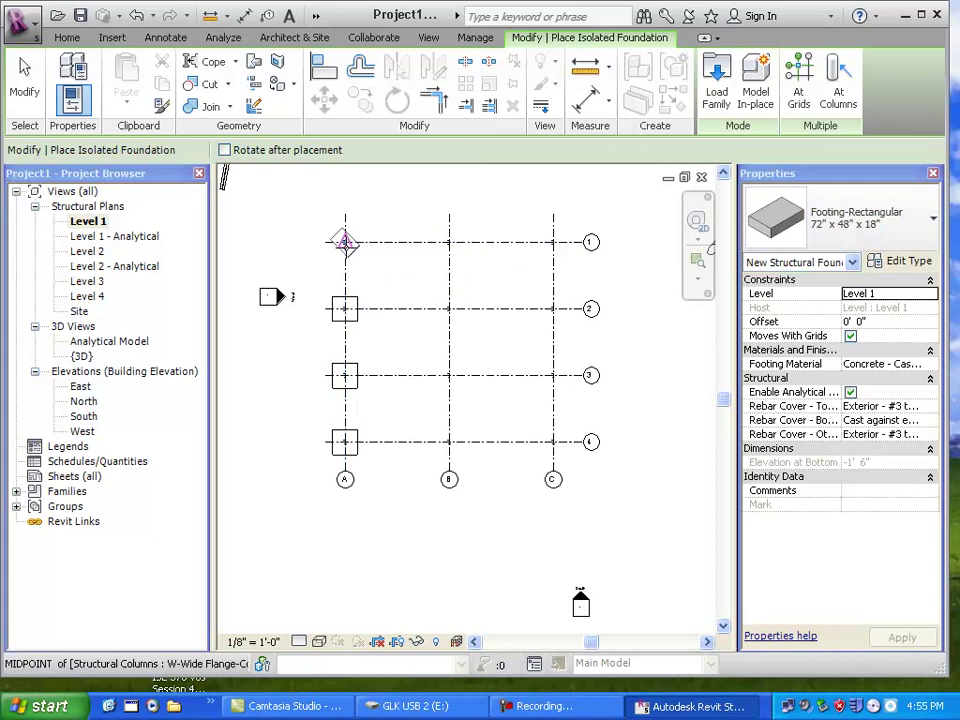
scroll(344, 243, up, 4)
key(space)
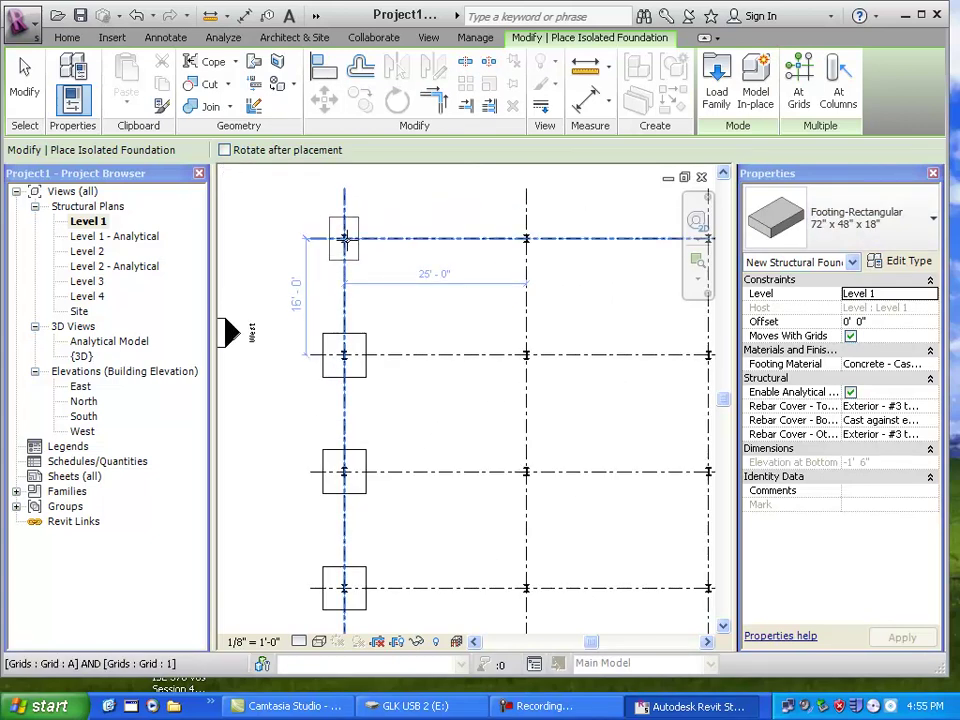
click(527, 238)
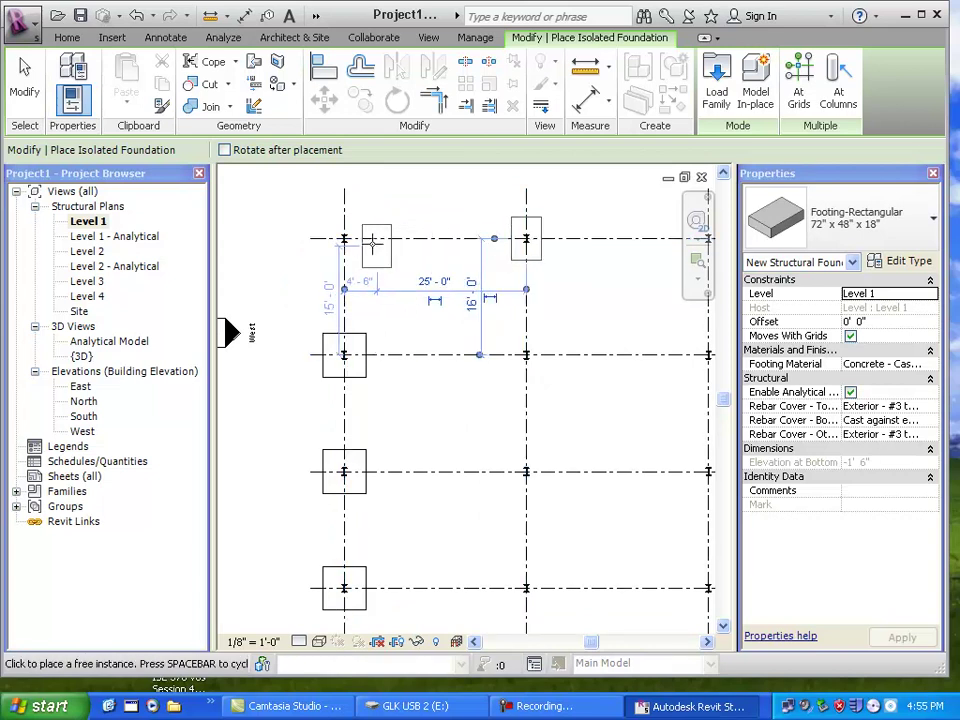
scroll(344, 238, down, 5)
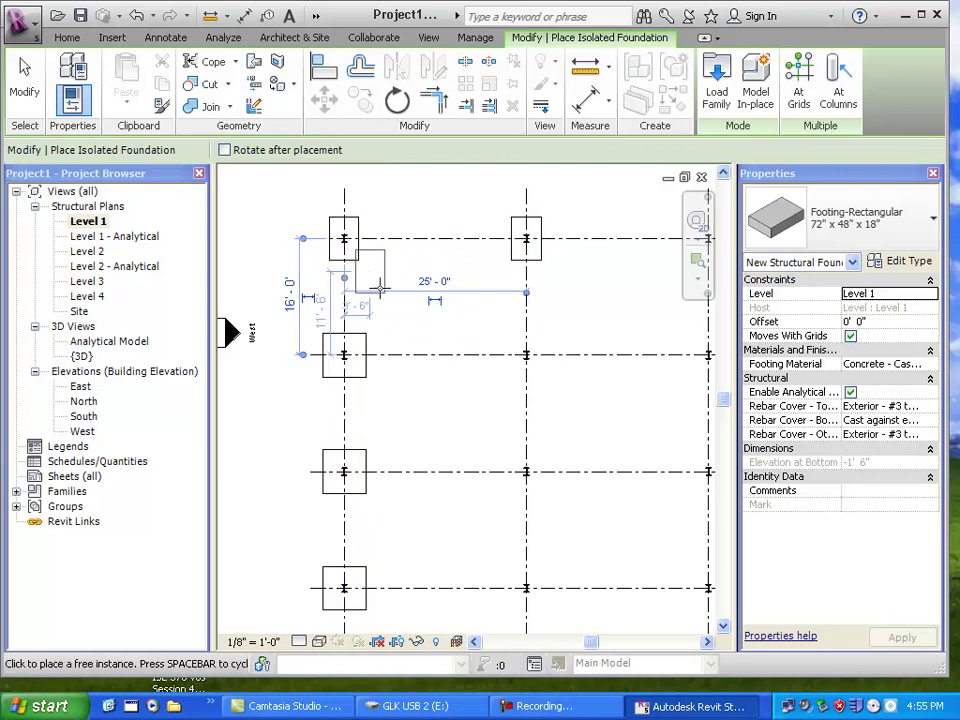
Place 72" x 48" x 18" footings, rotated to follow the radial gridlines, under the round columns at F-I, F-G and E-G.
scroll(344, 386, up, 5)
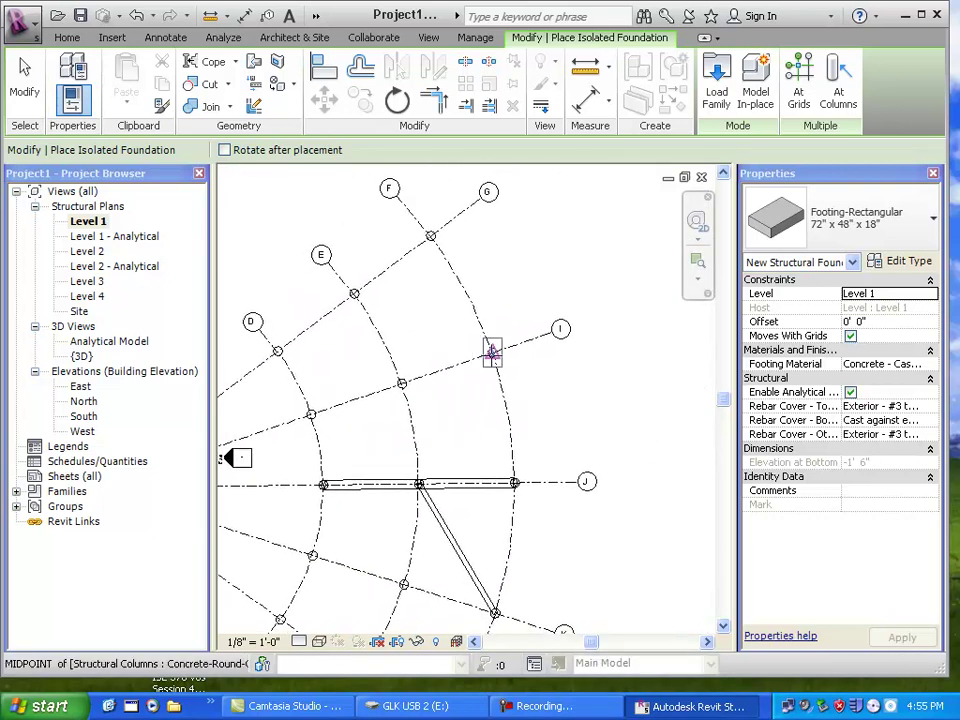
click(492, 352)
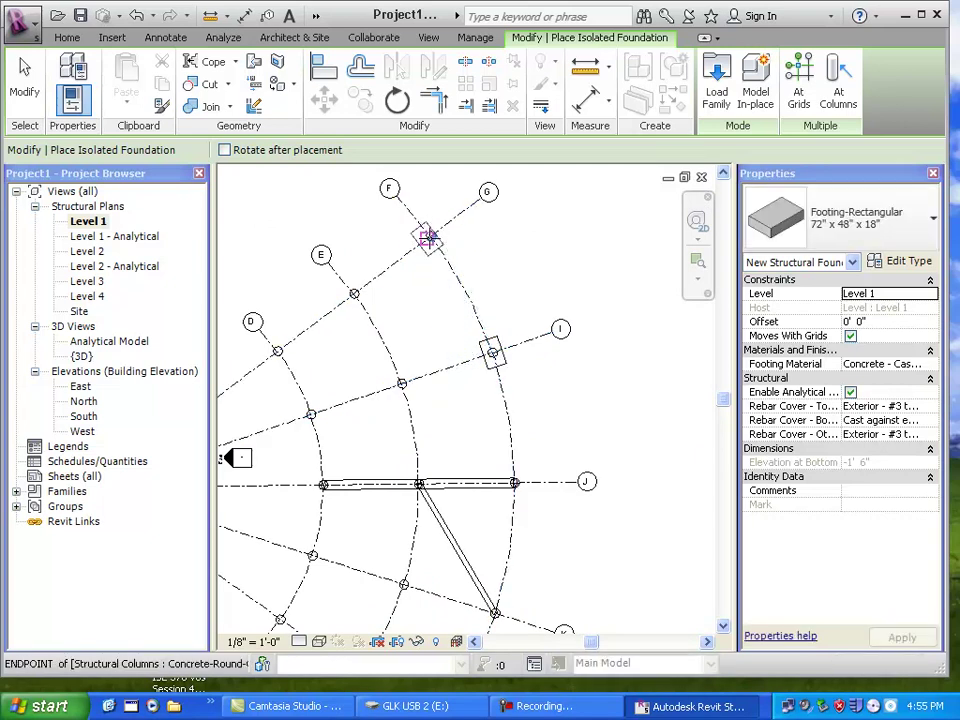
click(430, 234)
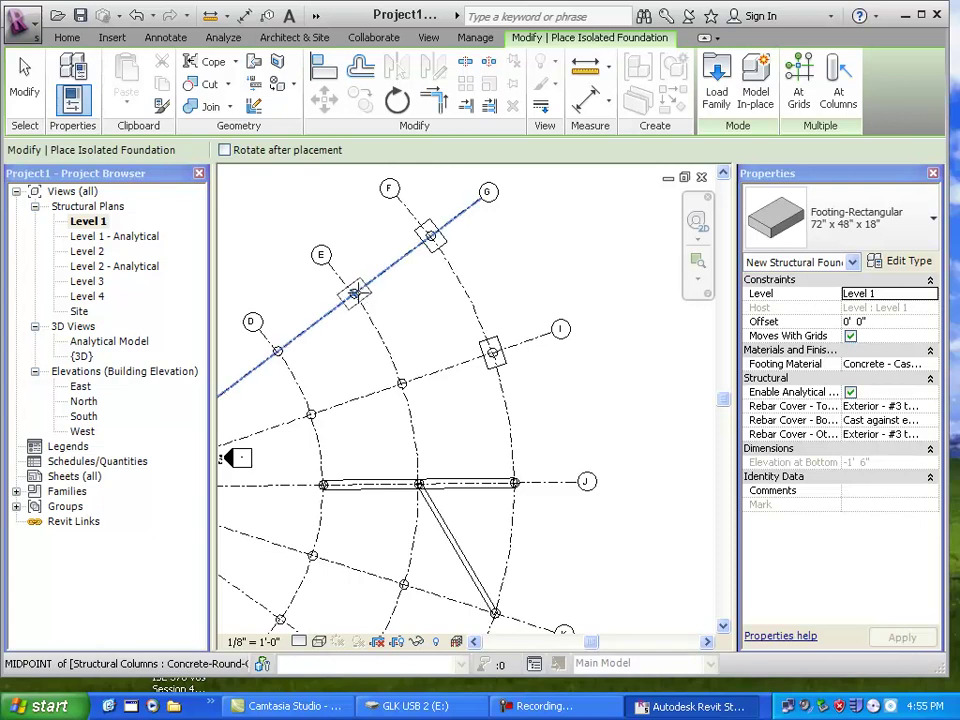
scroll(370, 435, down, 6)
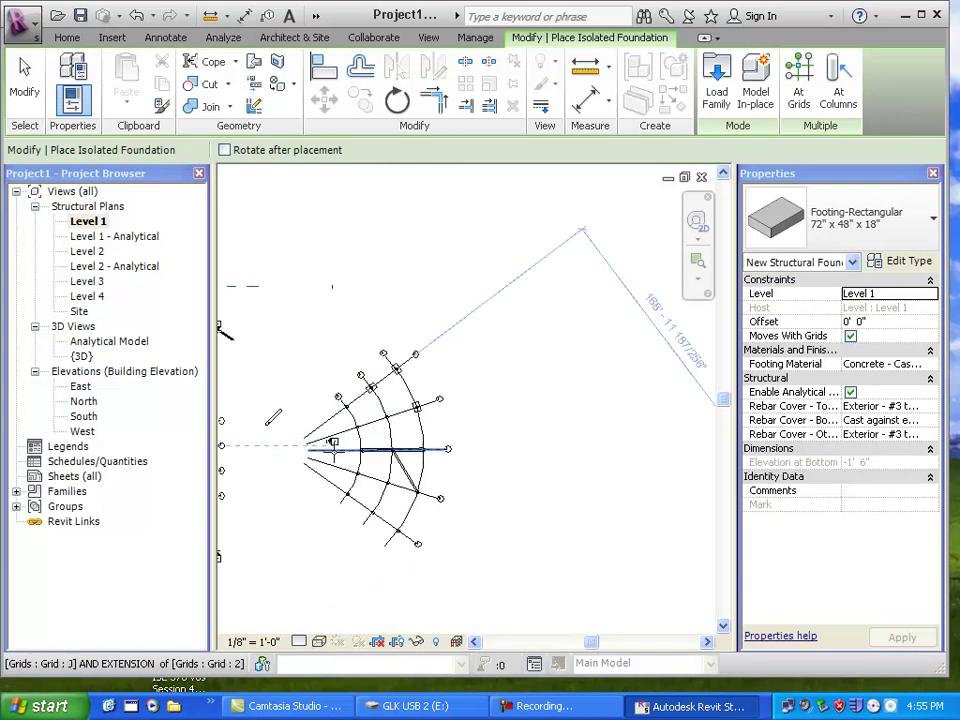
Create a rectangular 6" Foundation Slab about 50' 6" by 54' 0" on Level 1, from the outer corner of footing A-1 to near grid intersection C-4.
scroll(333, 445, up, 3)
middle_drag(563, 456, 381, 456)
scroll(431, 454, up, 4)
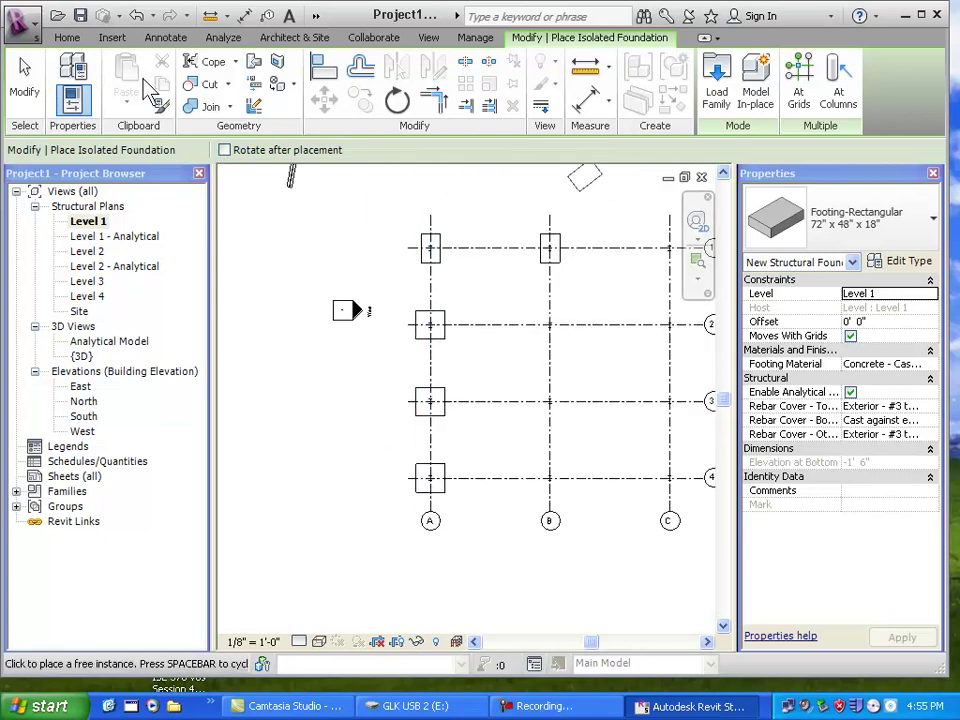
click(67, 37)
click(347, 95)
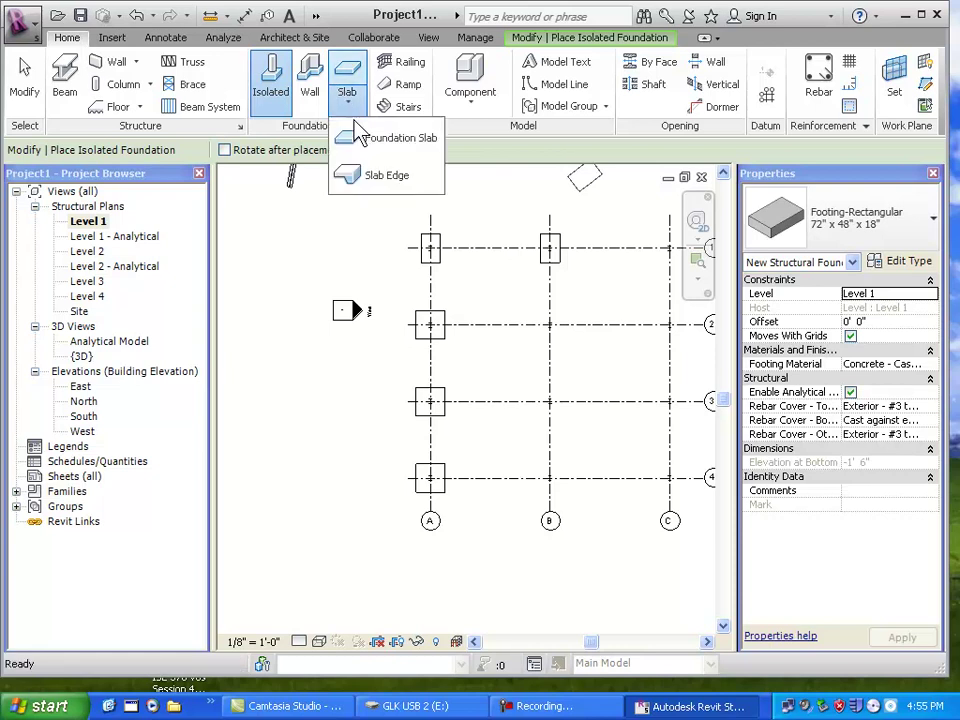
click(360, 139)
middle_drag(456, 309, 371, 315)
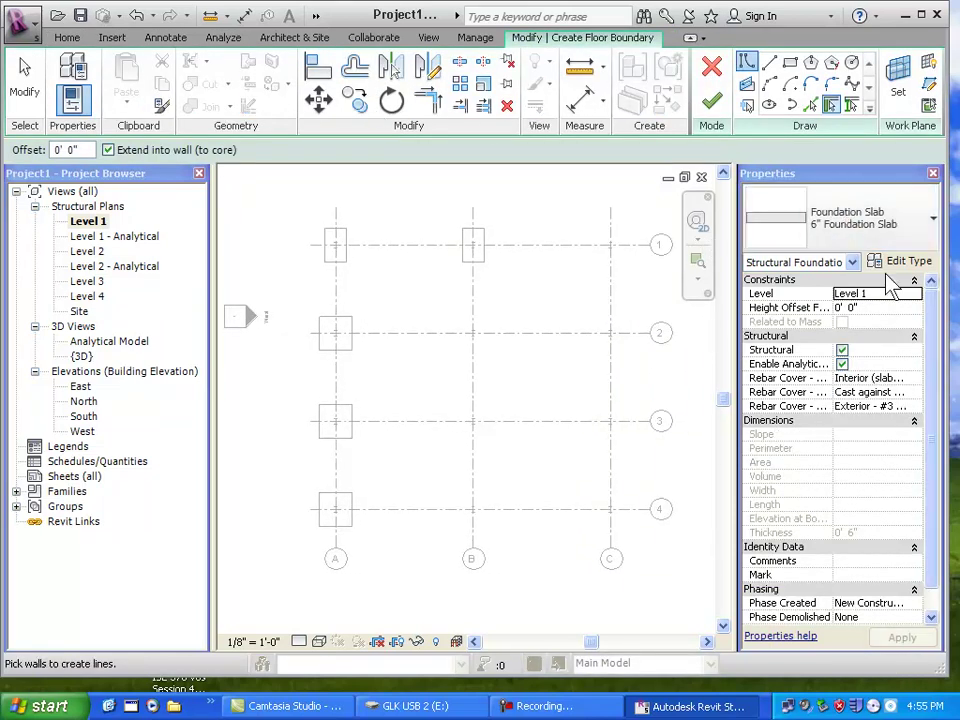
click(857, 214)
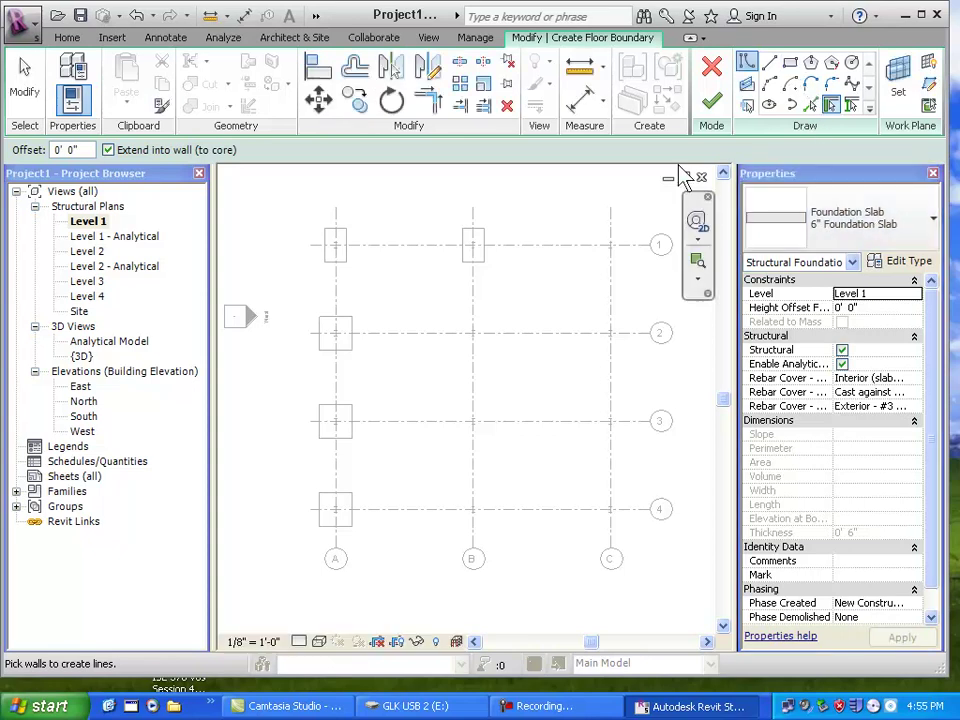
click(790, 62)
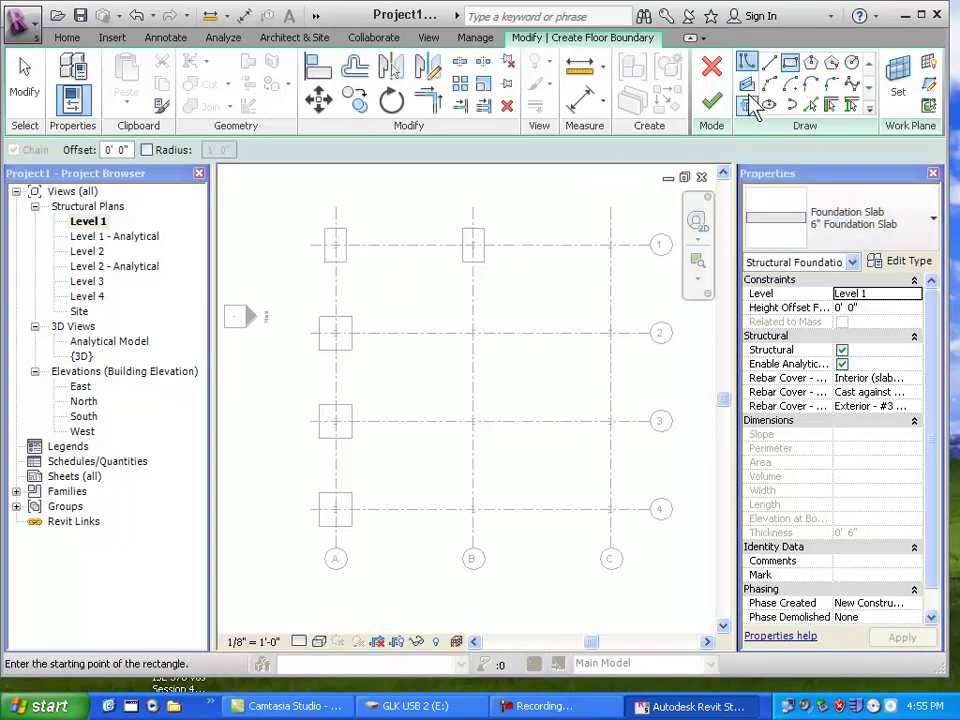
click(326, 229)
scroll(578, 503, down, 1)
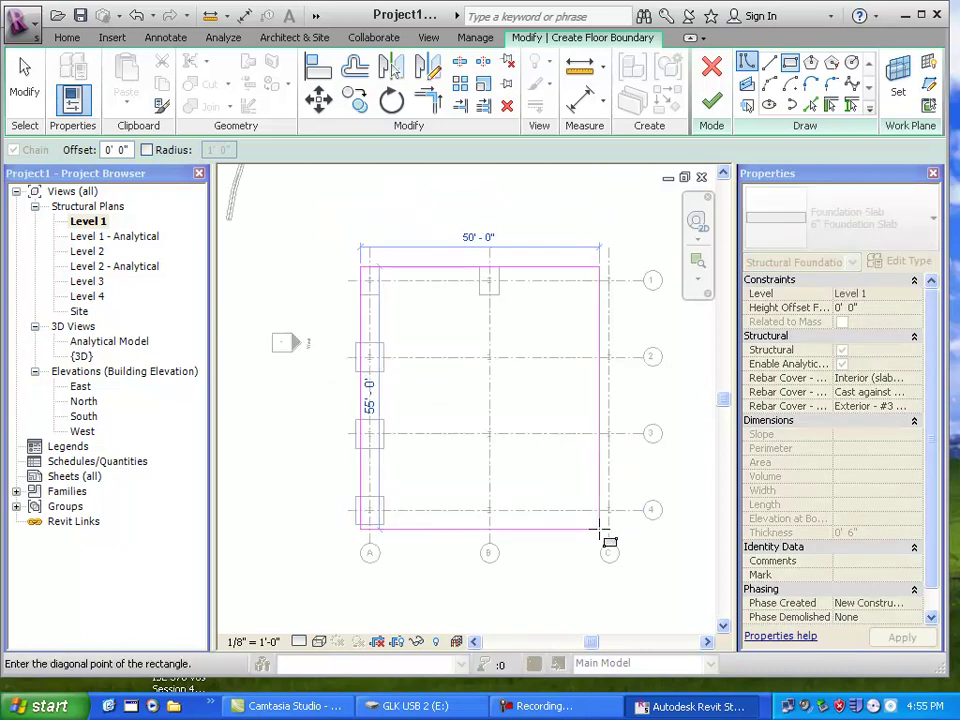
click(605, 533)
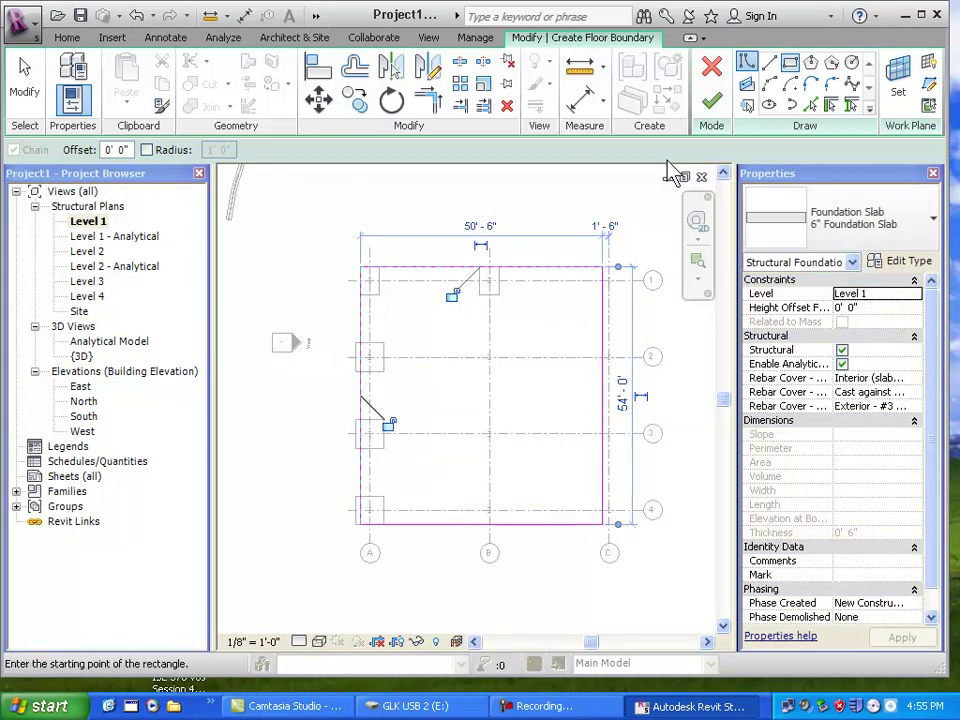
click(711, 101)
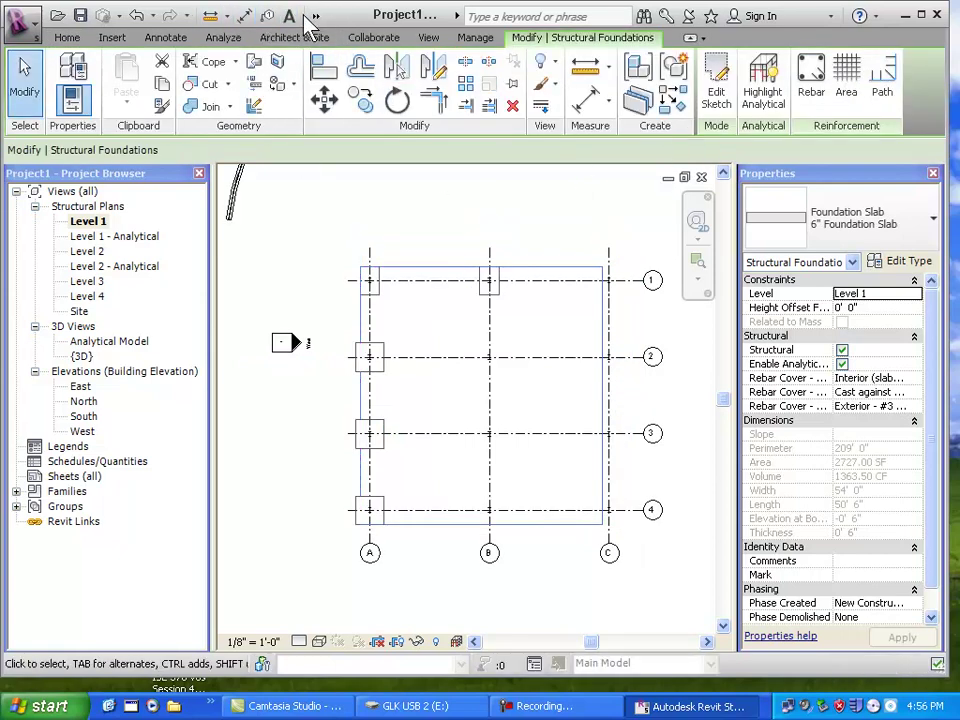
Examine in the 3D view how the foundation slab meets a column footing, and review the slab's type properties and layer structure.
click(244, 24)
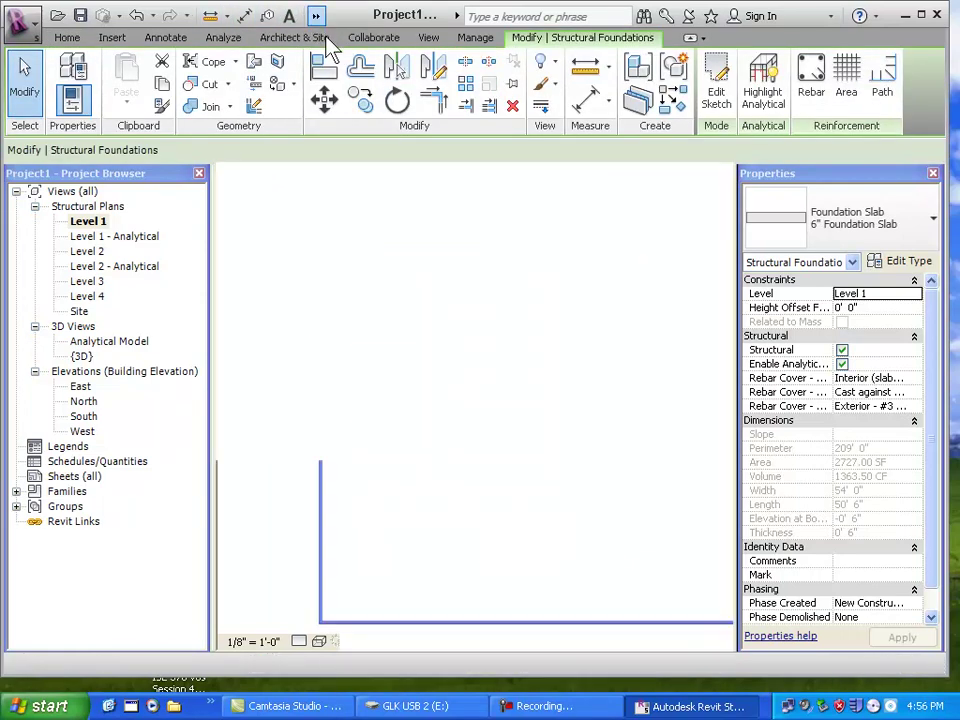
scroll(600, 466, up, 3)
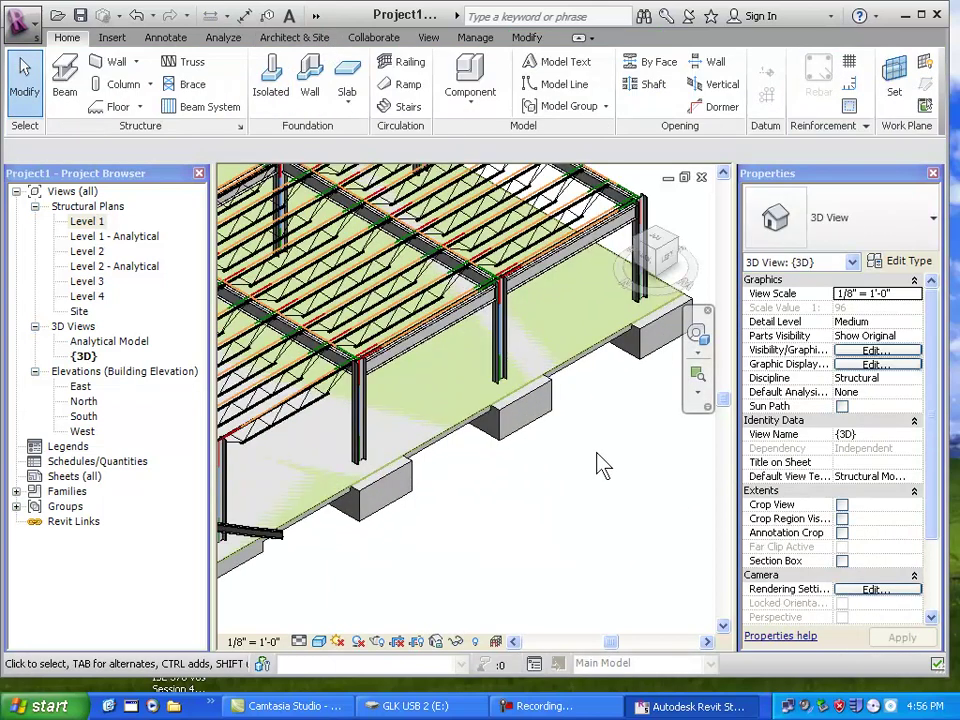
scroll(600, 464, up, 2)
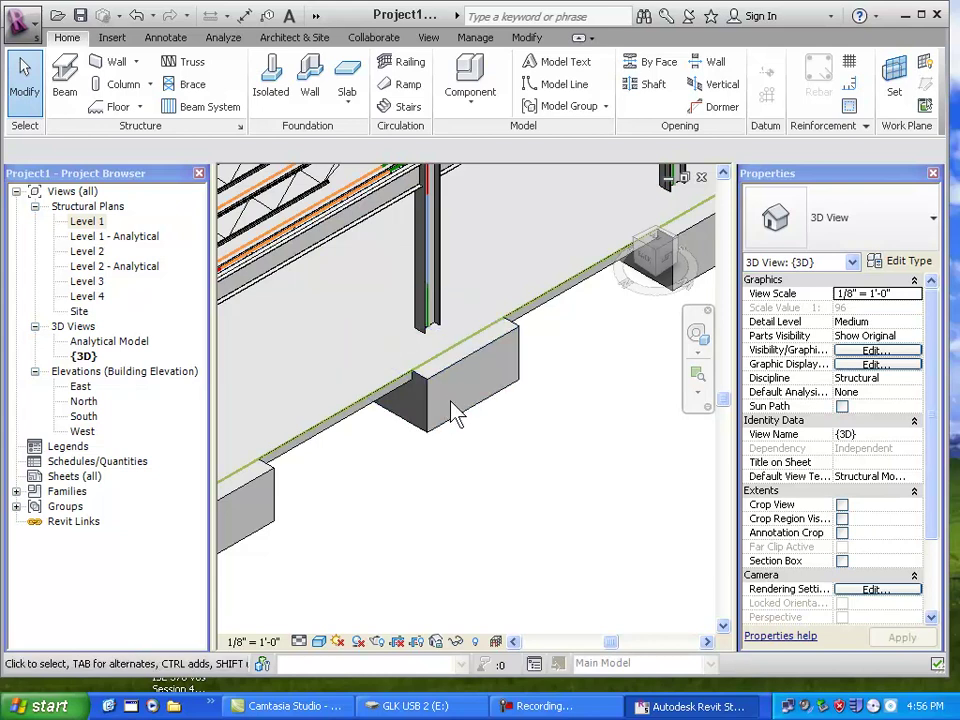
scroll(455, 415, up, 4)
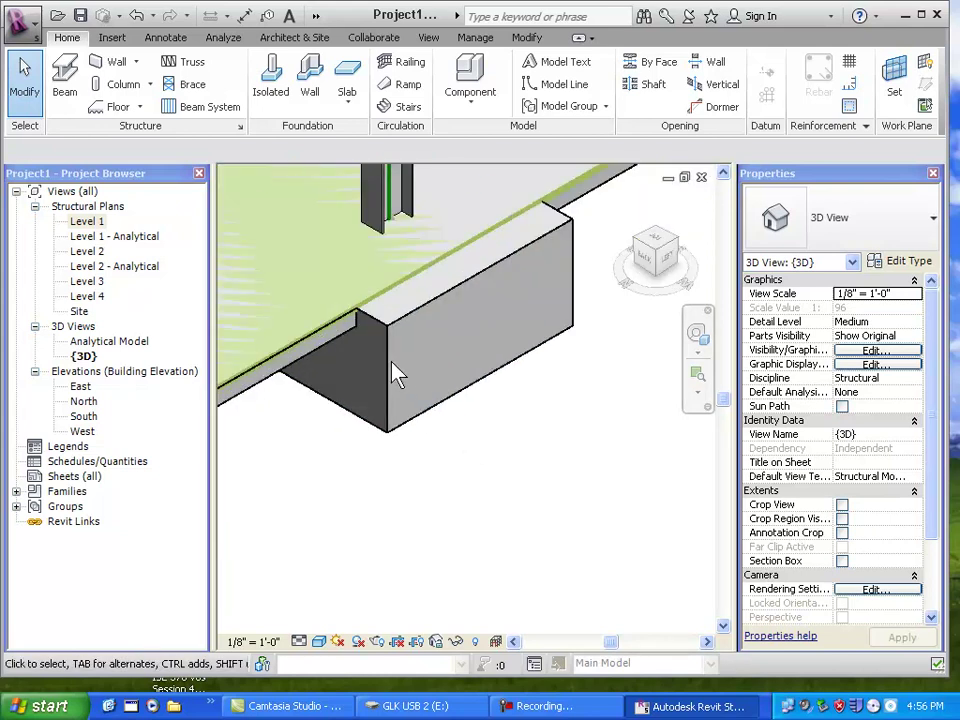
click(348, 350)
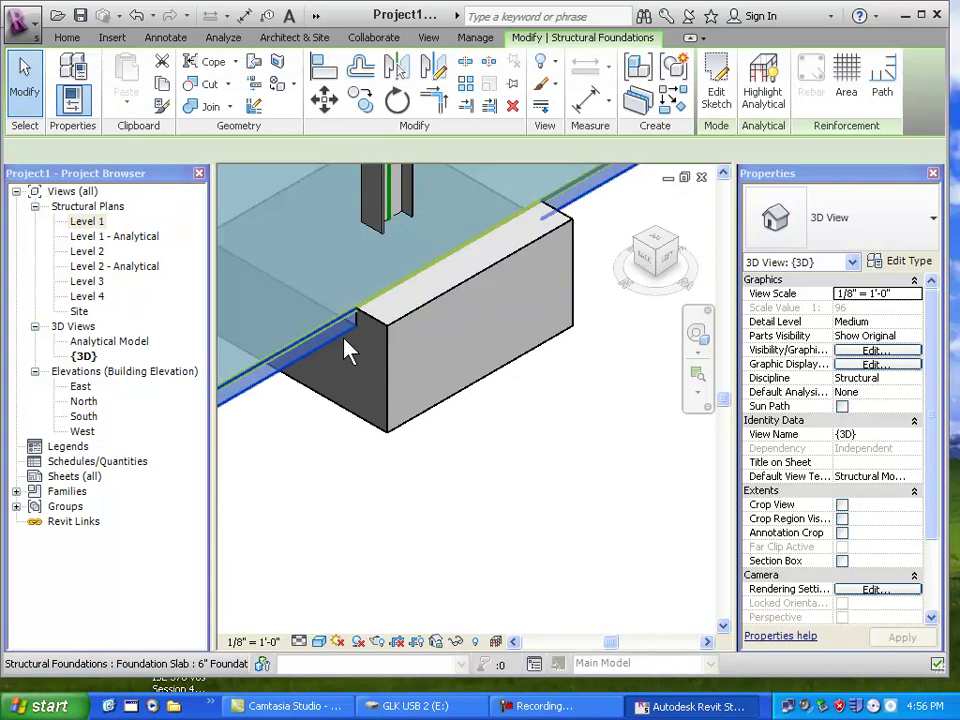
click(903, 264)
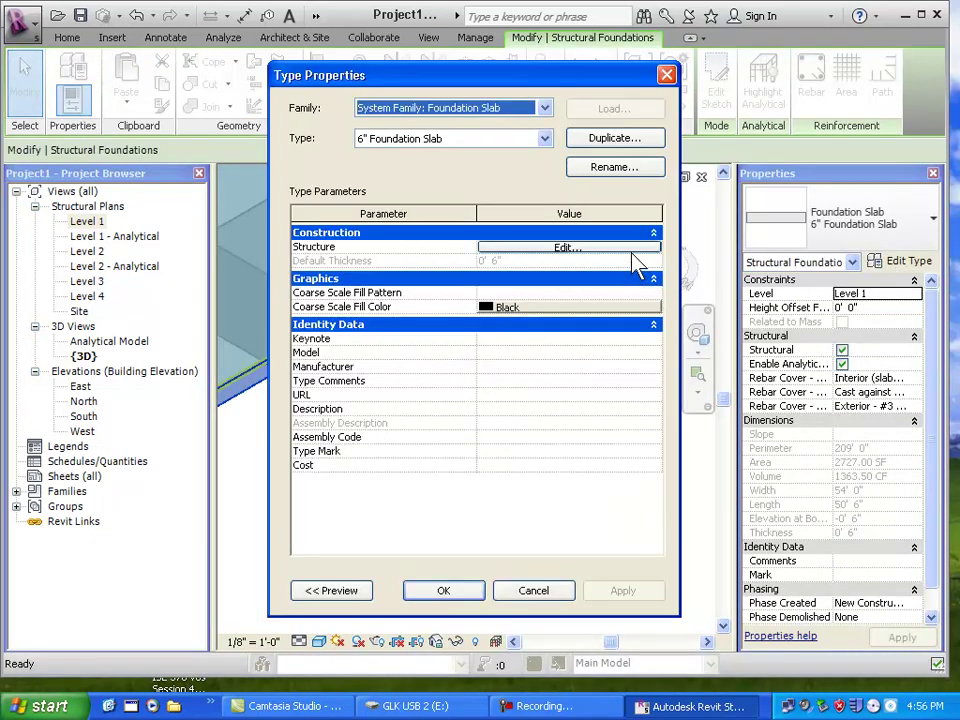
click(632, 249)
click(530, 591)
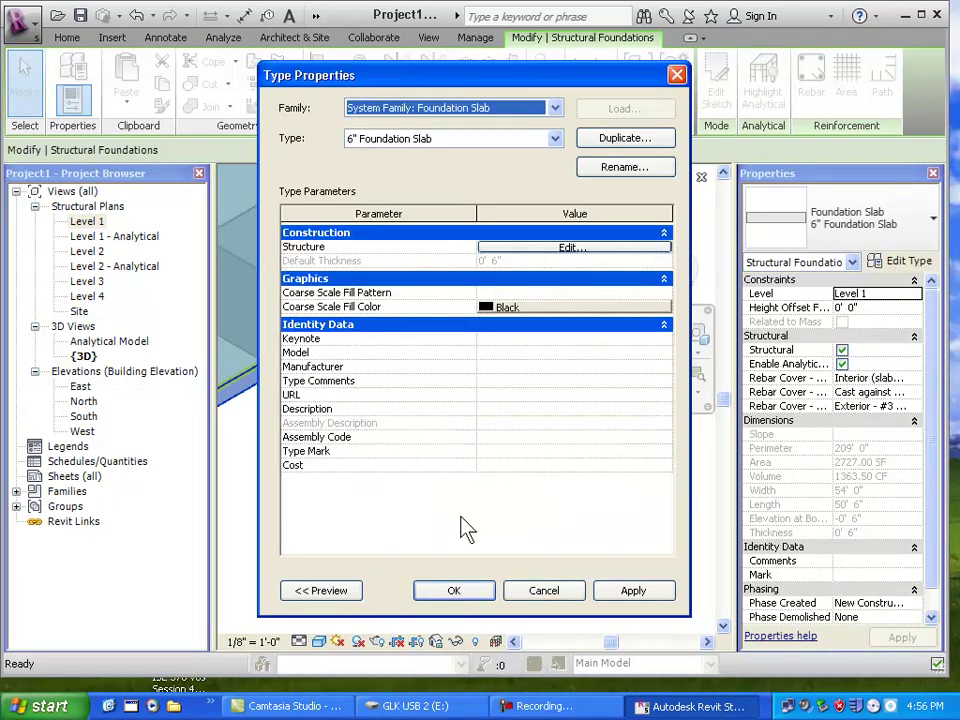
click(545, 591)
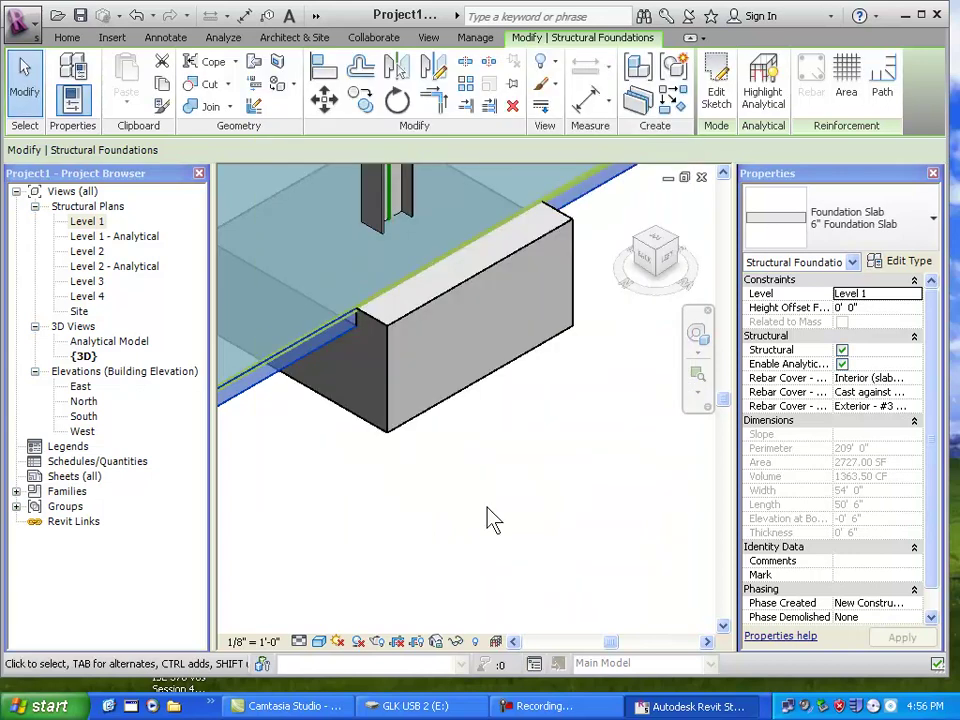
Review the type properties of the 72" x 72" x 36" footing at the slab's edge.
click(448, 411)
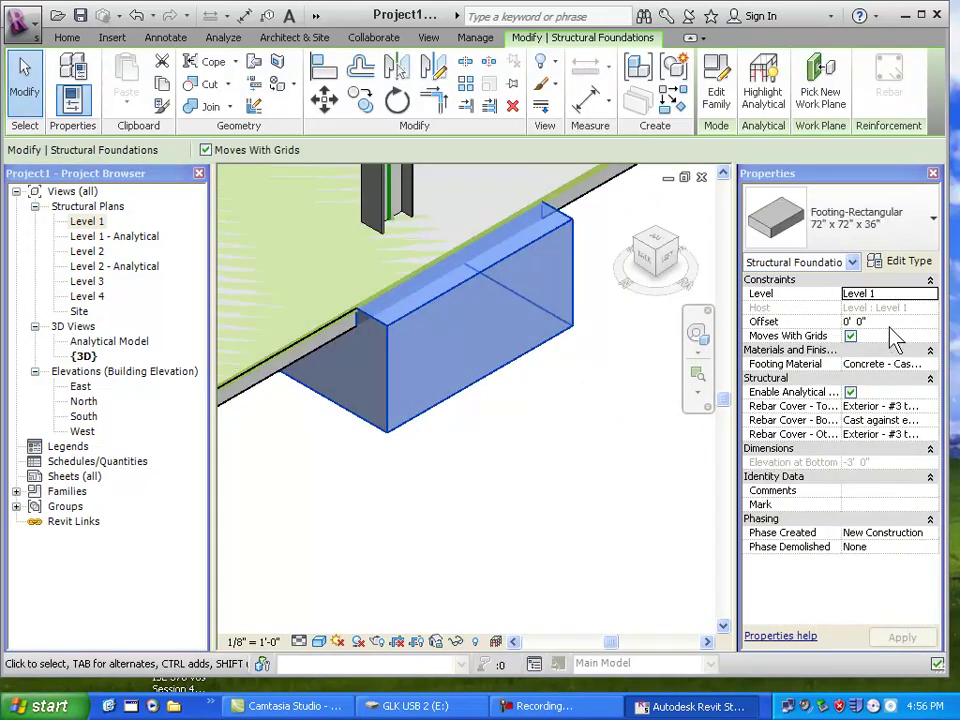
click(906, 262)
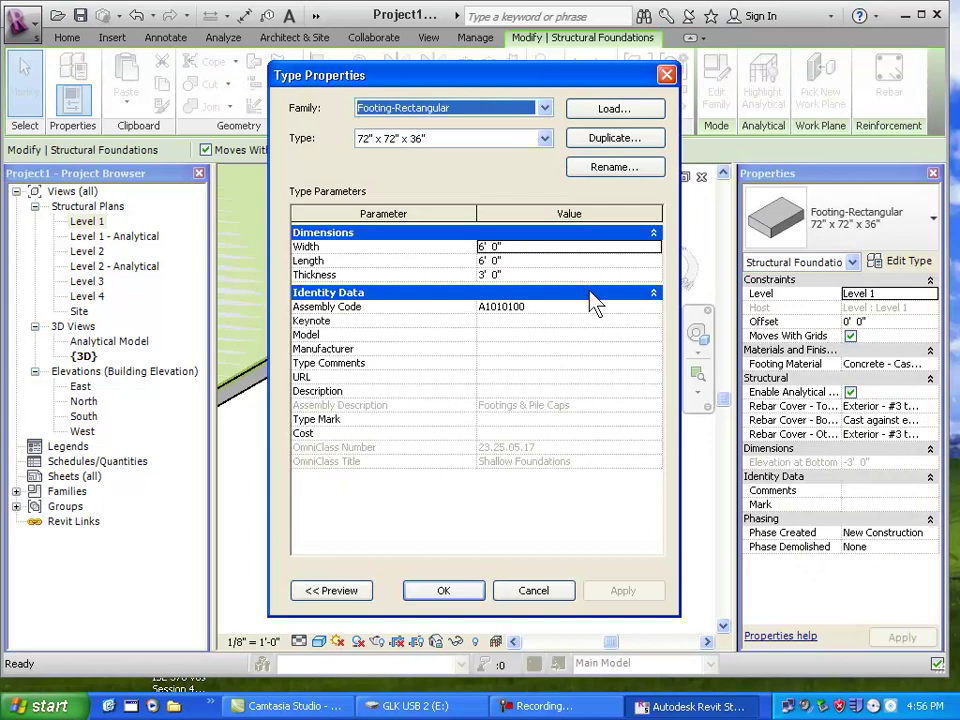
click(563, 592)
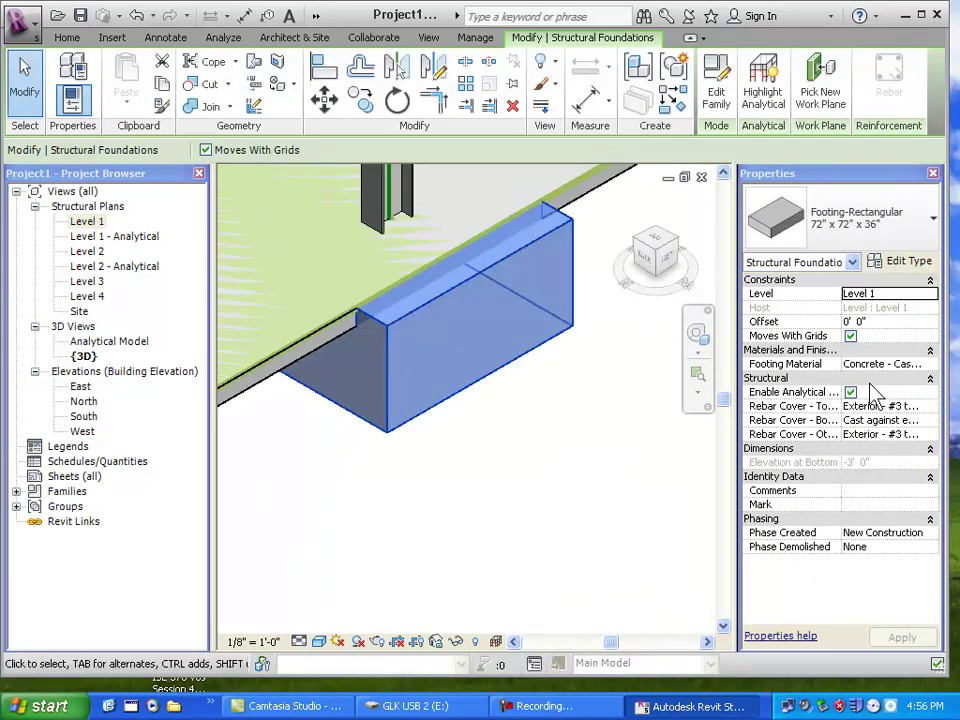
click(435, 510)
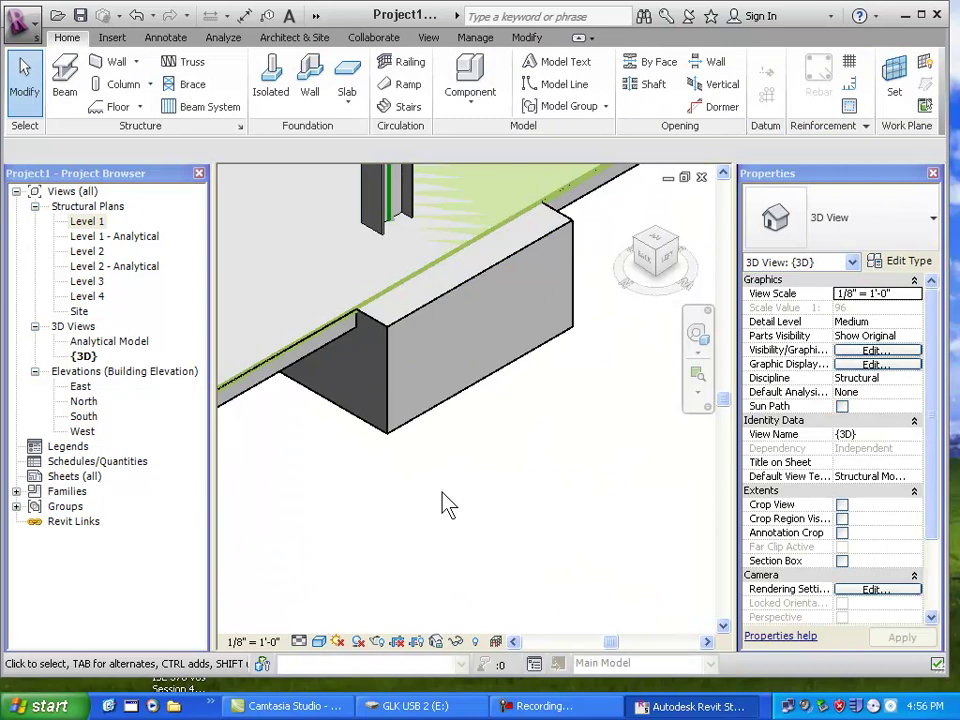
Draw a straight Generic - 8" structural wall about 58' 6" long and 10' 0" deep from Level 1, beside the joist-framed building in the 3D view.
scroll(447, 503, down, 5)
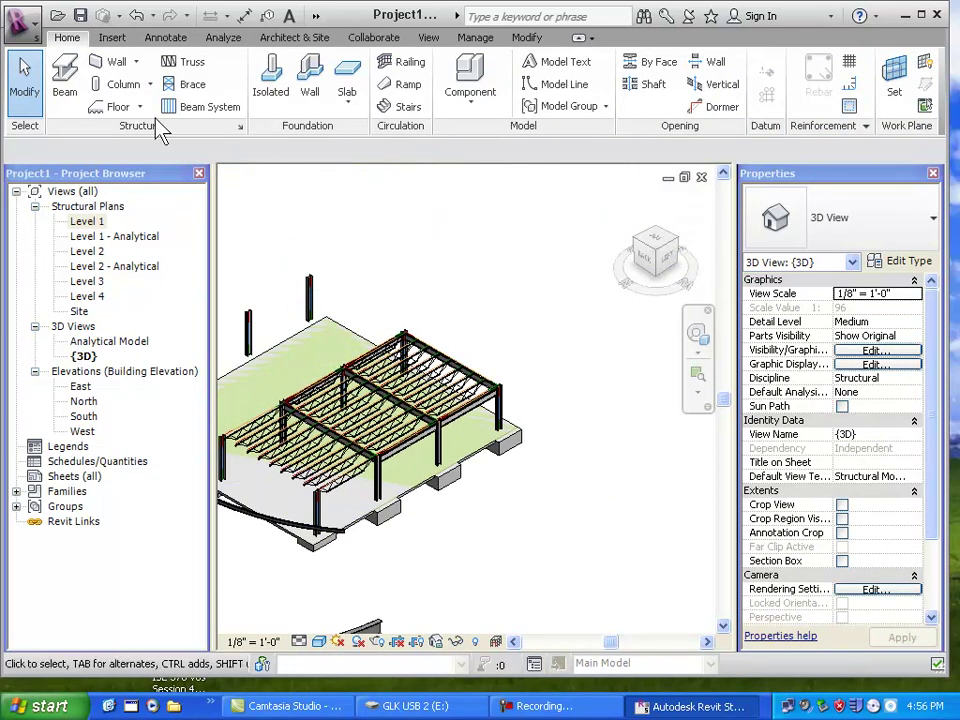
click(117, 62)
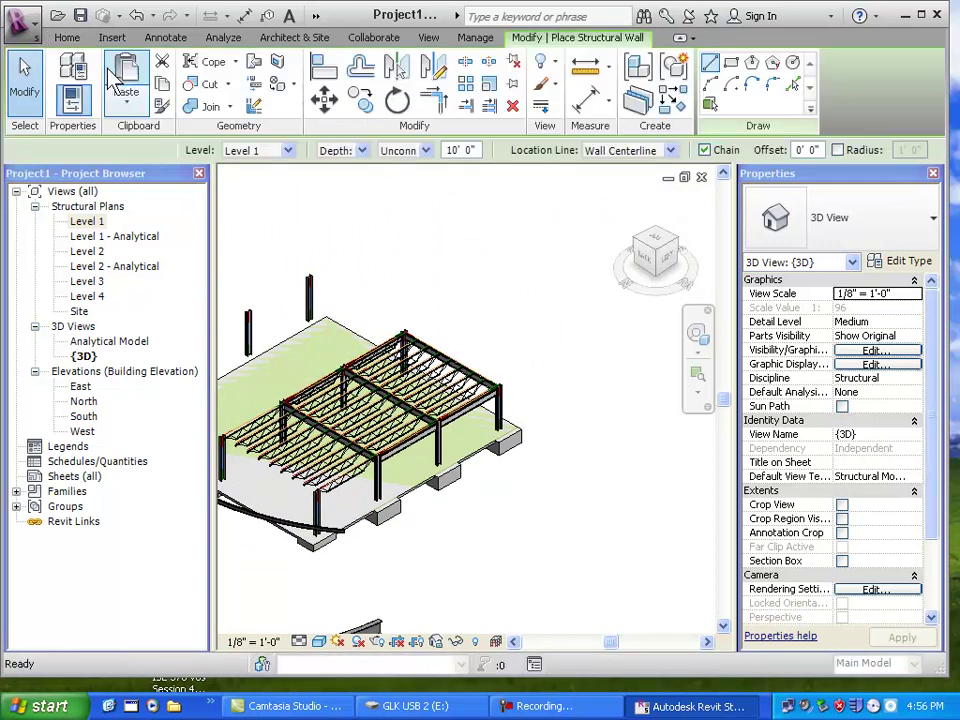
click(712, 68)
click(463, 598)
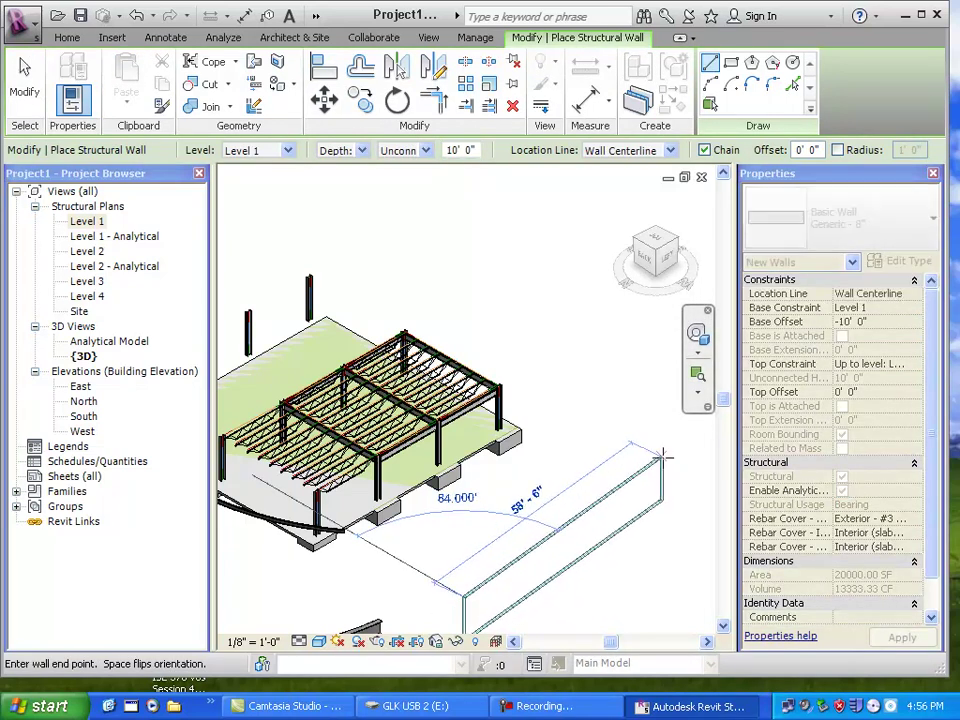
click(660, 457)
click(25, 85)
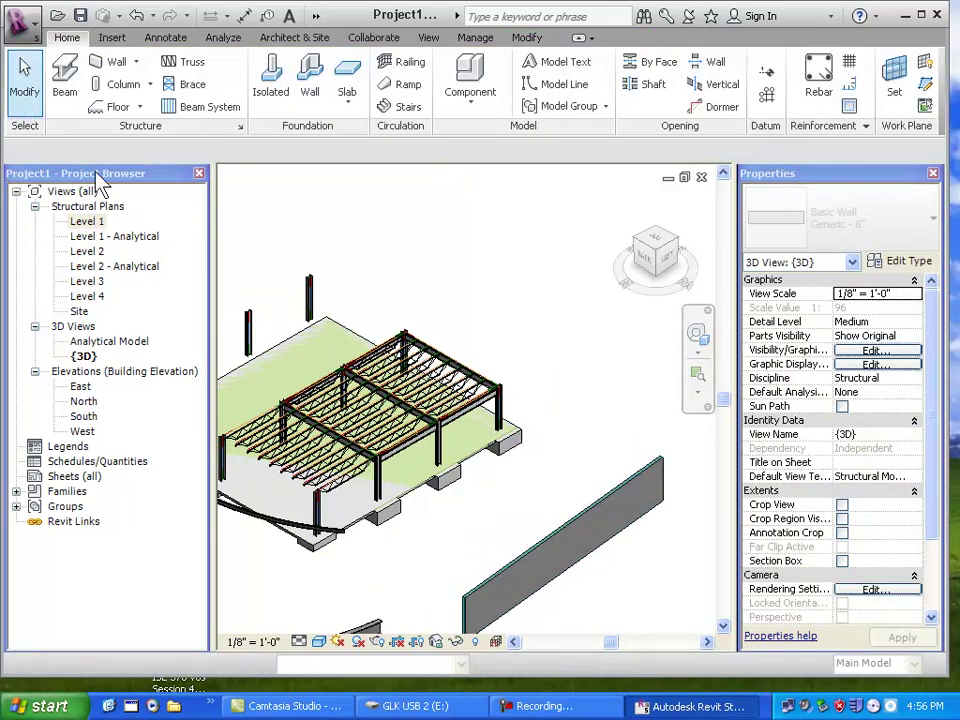
Place a Bearing Footing - 36" x 12" wall foundation under the new structural wall.
scroll(553, 504, up, 4)
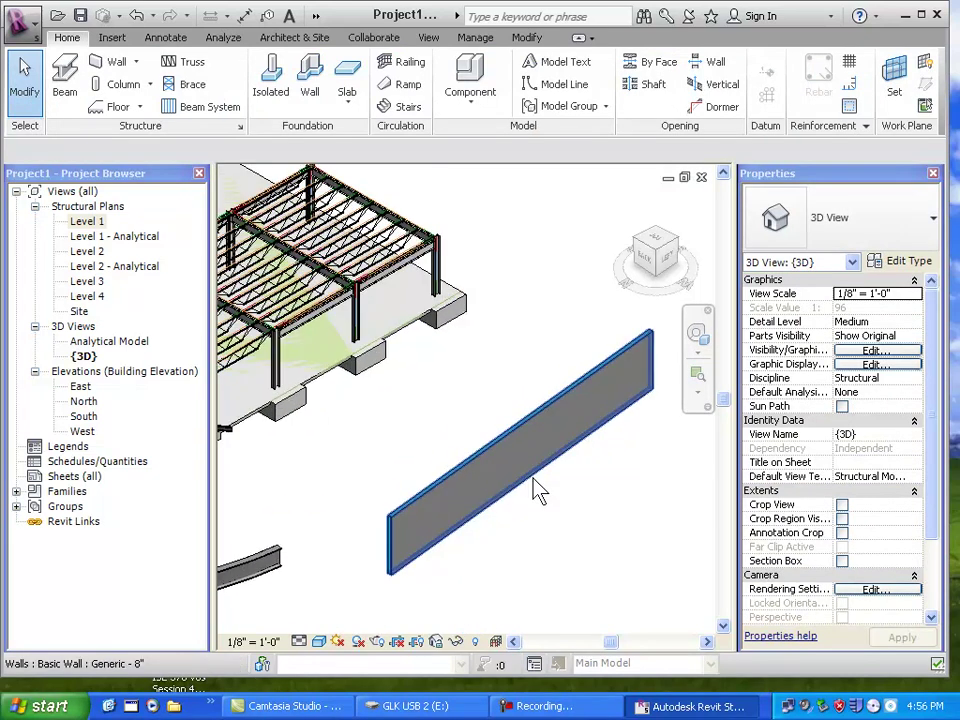
click(311, 100)
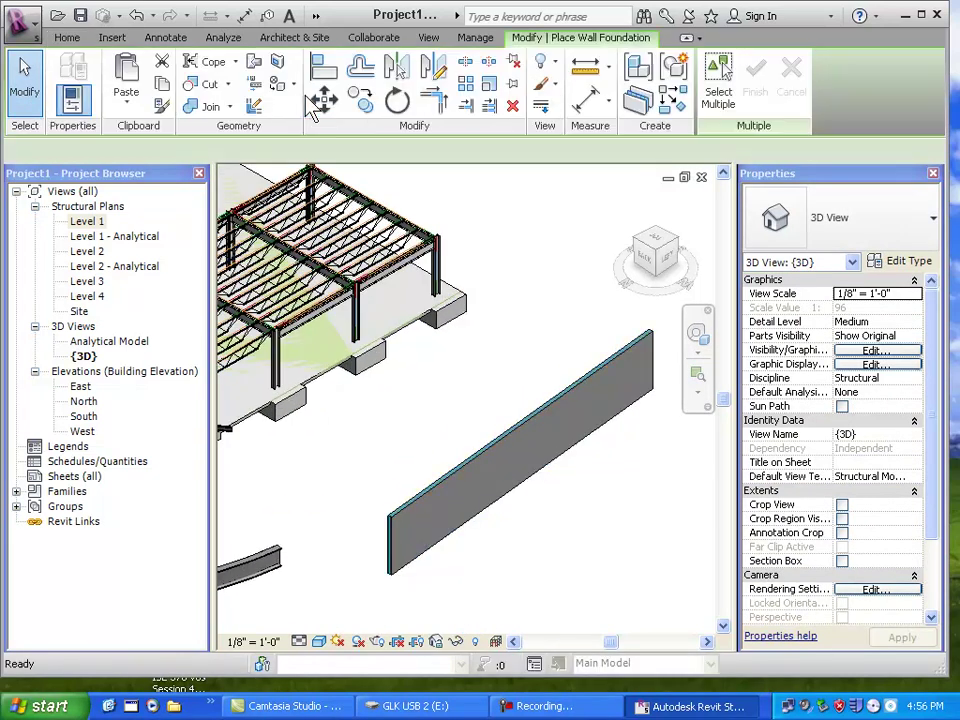
click(934, 226)
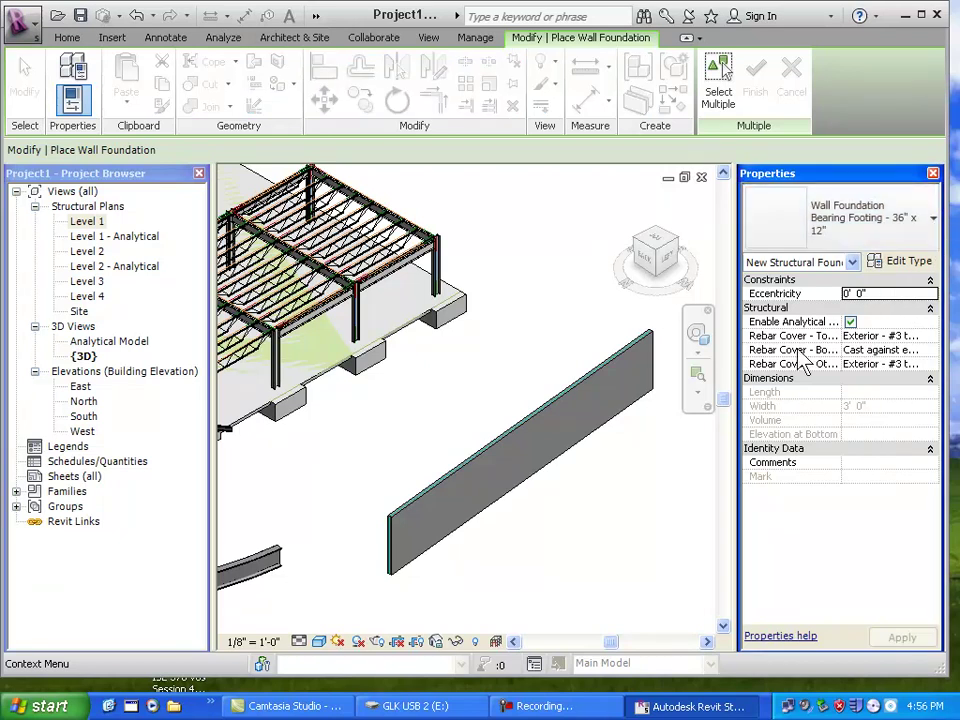
click(557, 480)
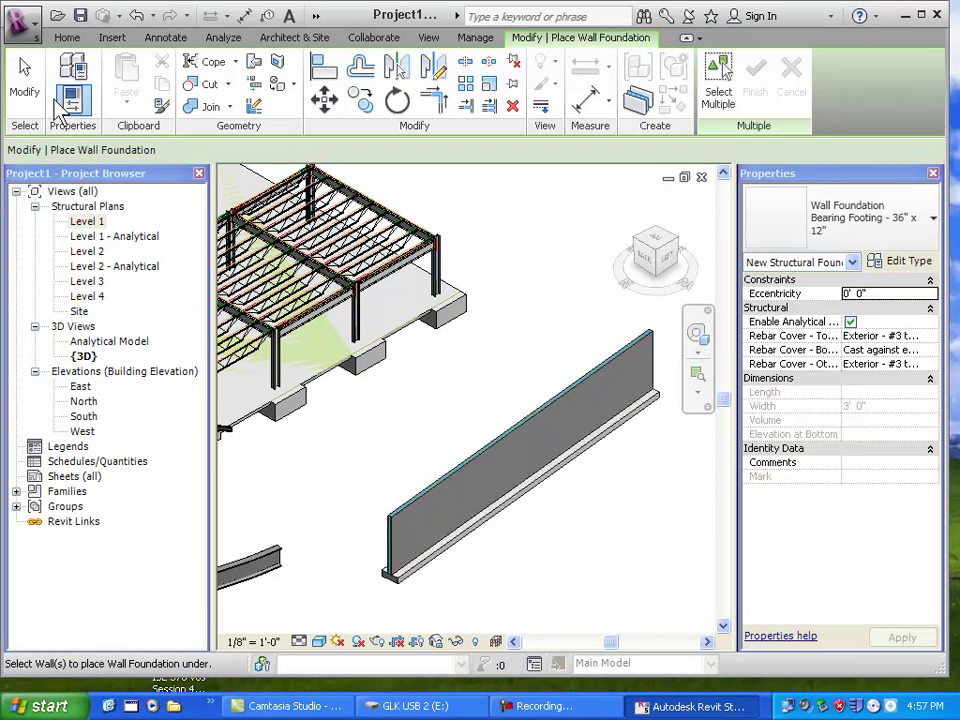
click(22, 72)
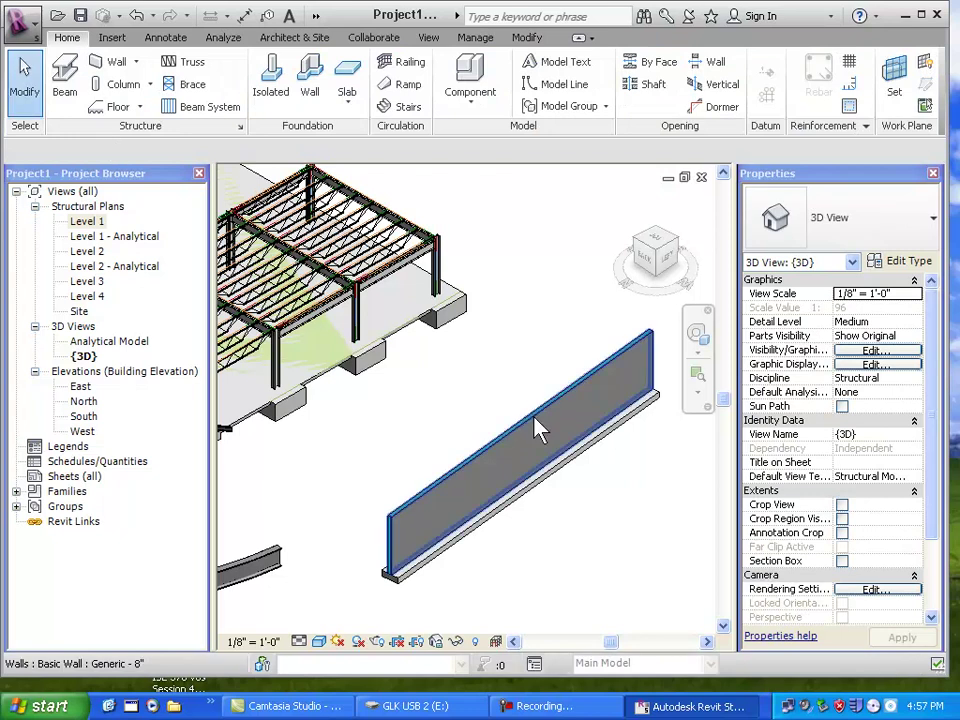
Split the structural wall into two segments about 36' 0" and 22' 6" long.
click(540, 428)
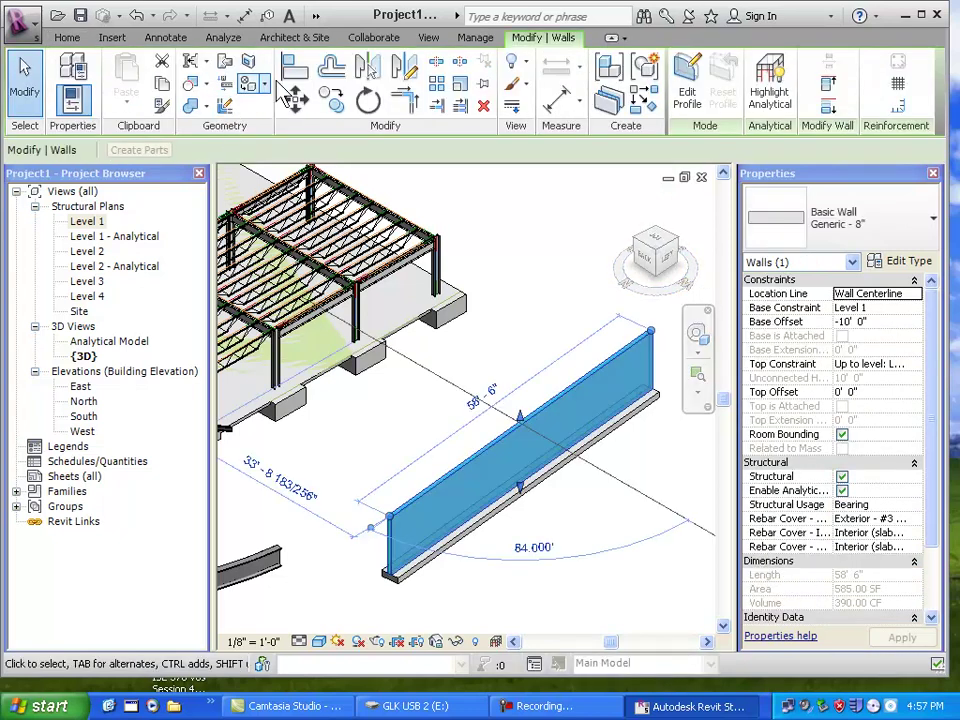
click(441, 72)
click(438, 66)
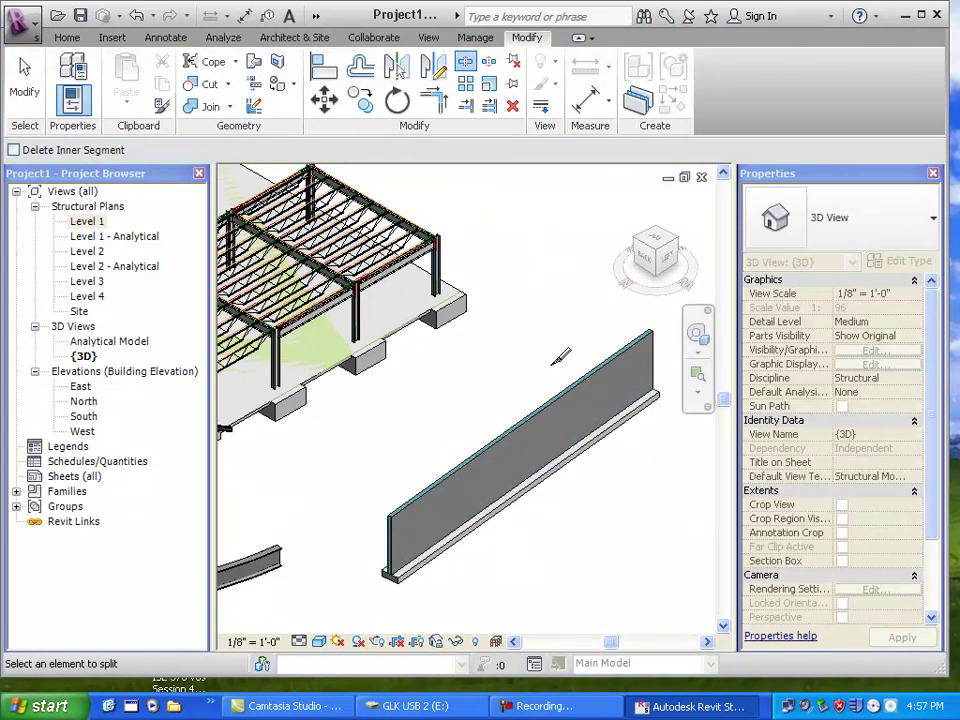
click(519, 364)
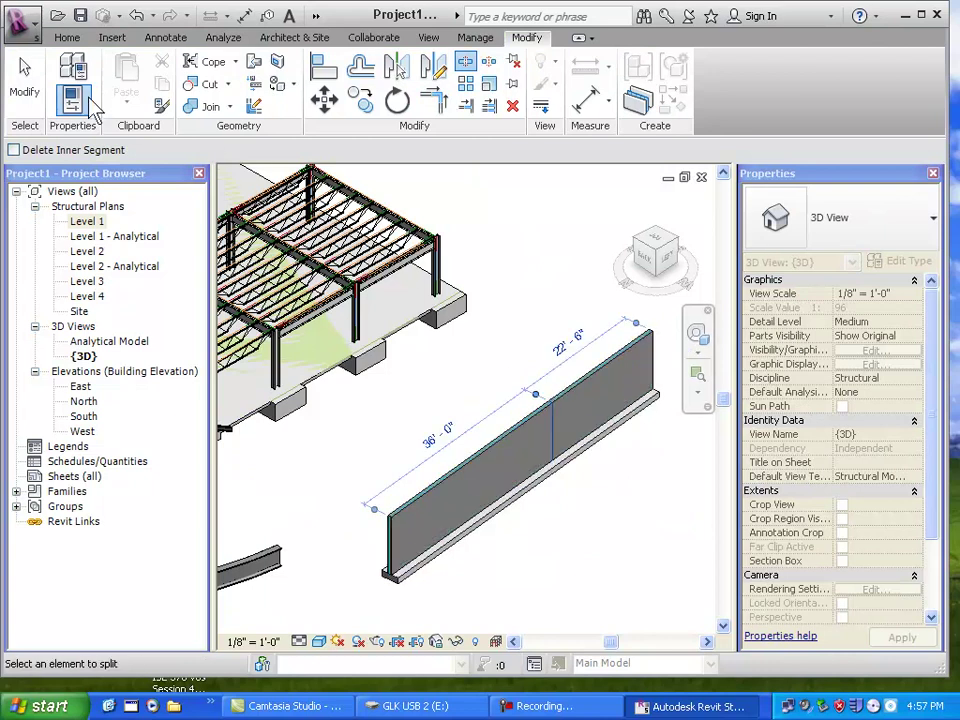
click(23, 82)
Set the base offset of the 22' 6" wall segment to -5' 0" to step the wall and its foundation.
click(597, 393)
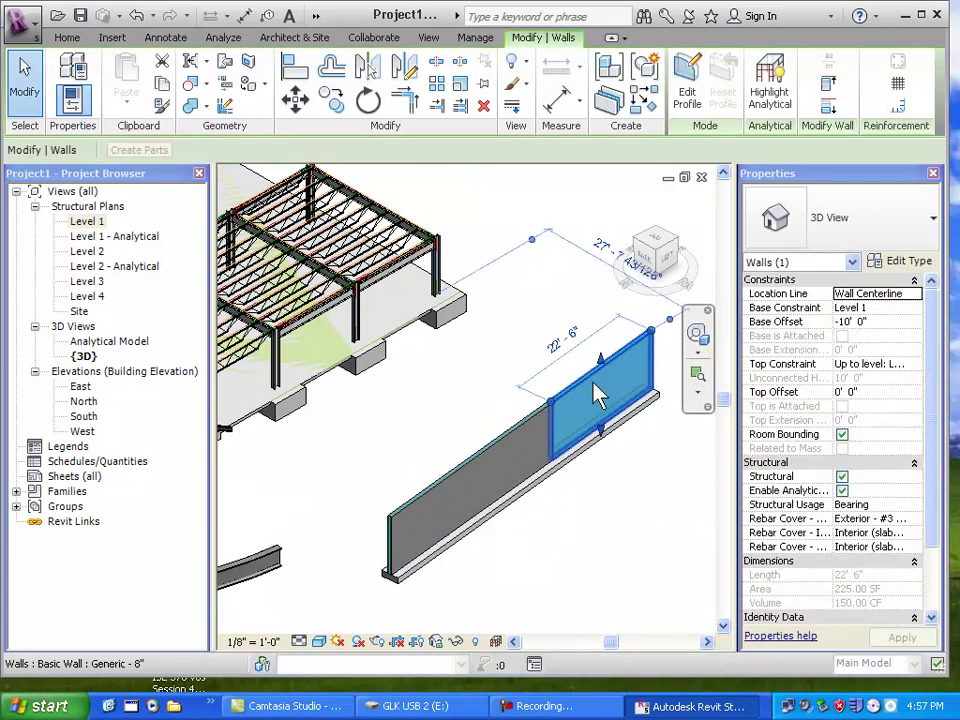
click(886, 322)
click(886, 322)
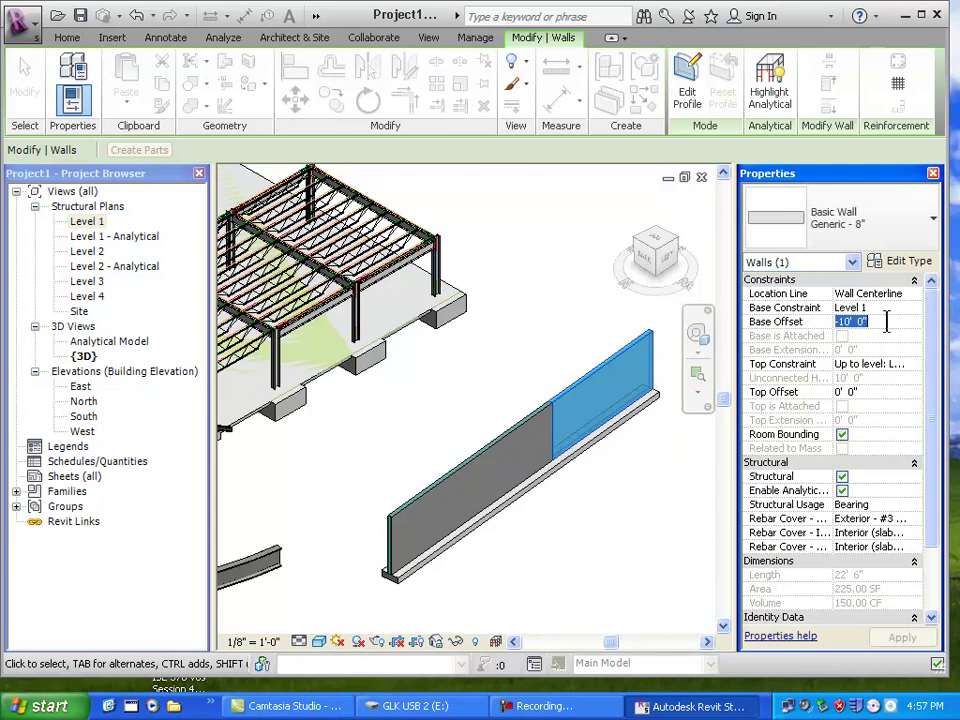
text(-5)
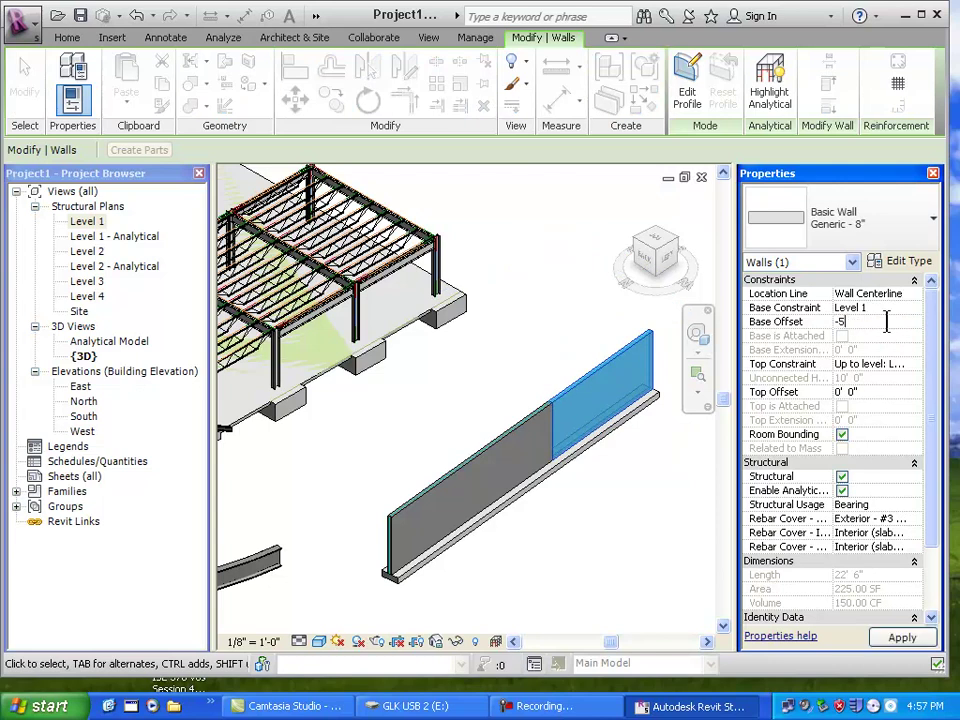
key(Return)
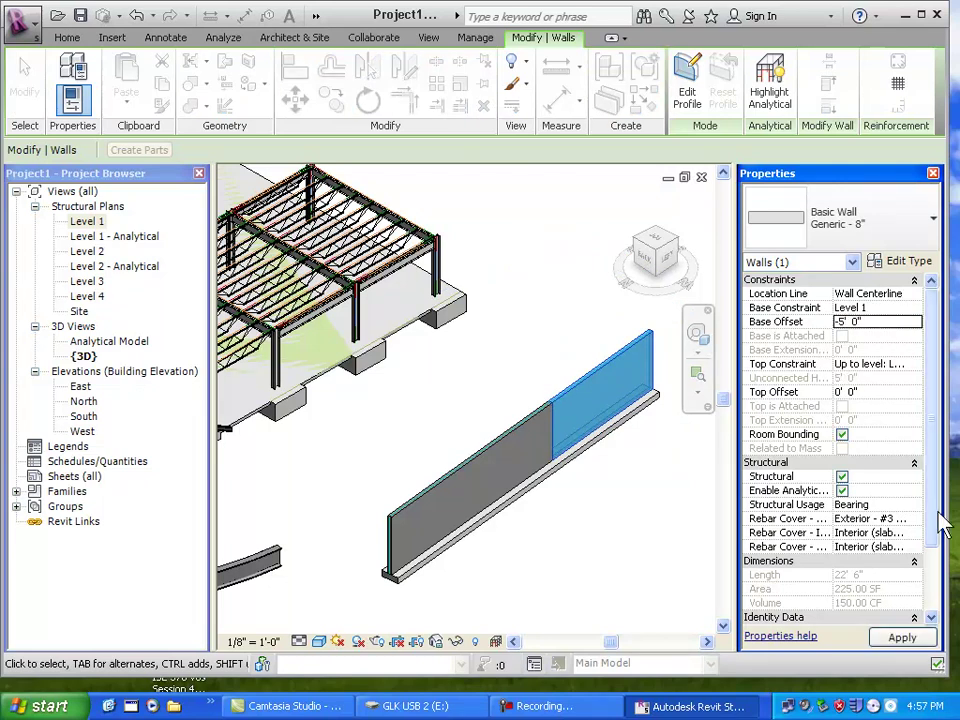
click(903, 637)
click(705, 585)
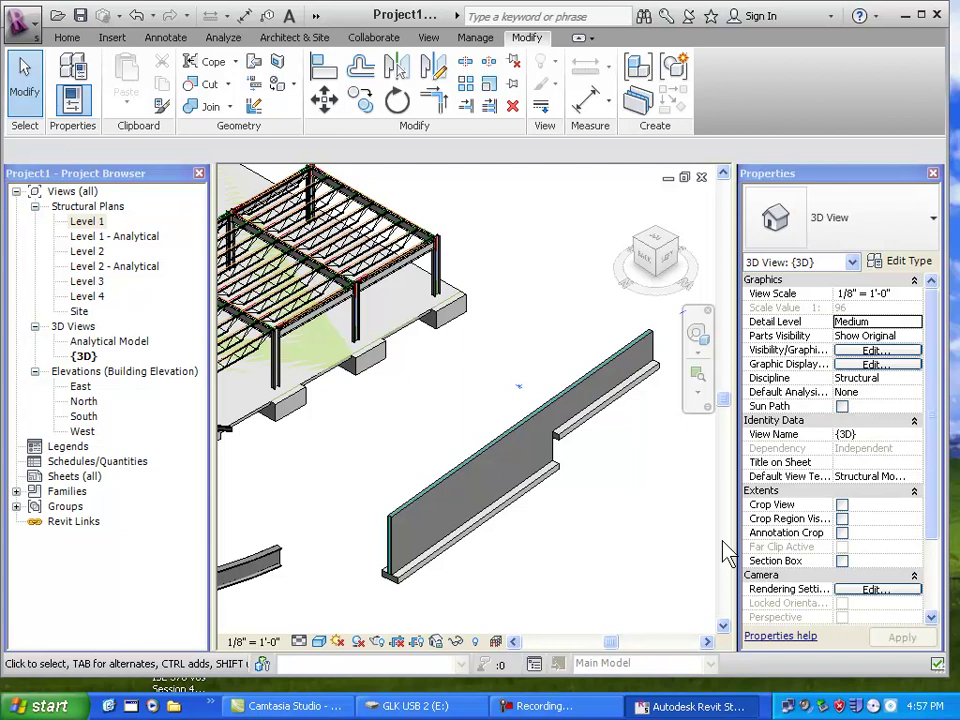
Start loading a family and browse to the Structural Foundations folder of the US Imperial library.
click(445, 318)
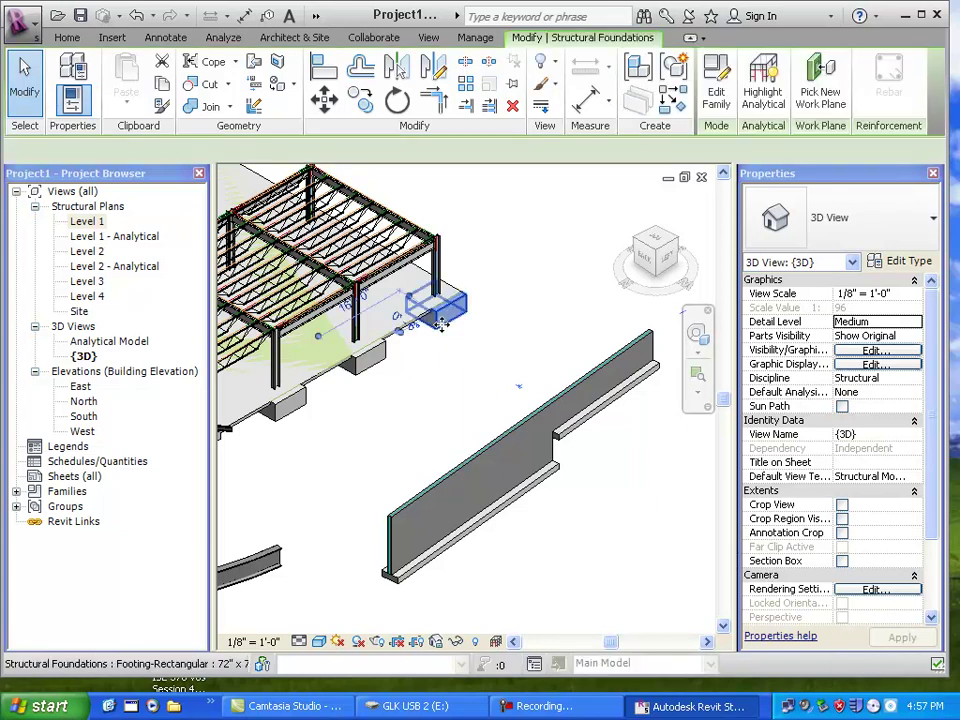
click(596, 221)
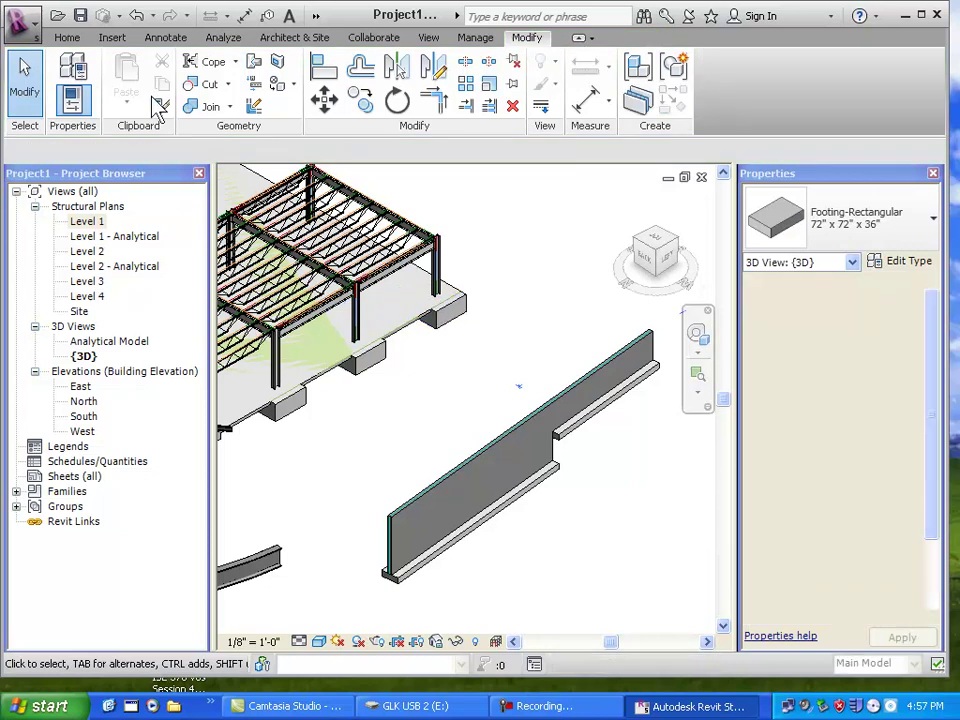
click(70, 40)
click(110, 39)
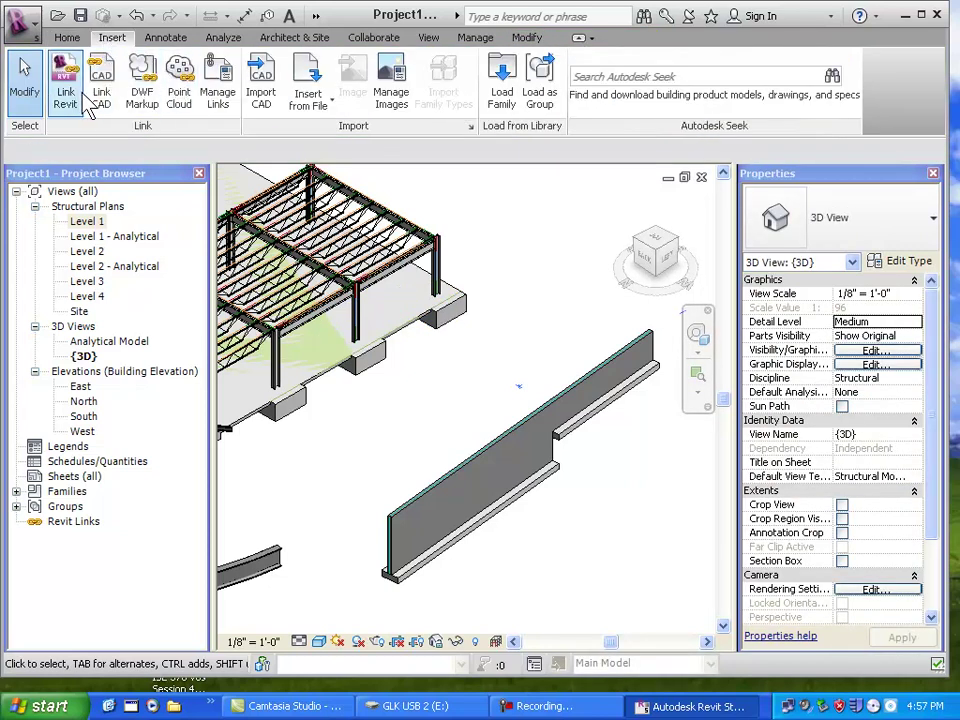
click(501, 82)
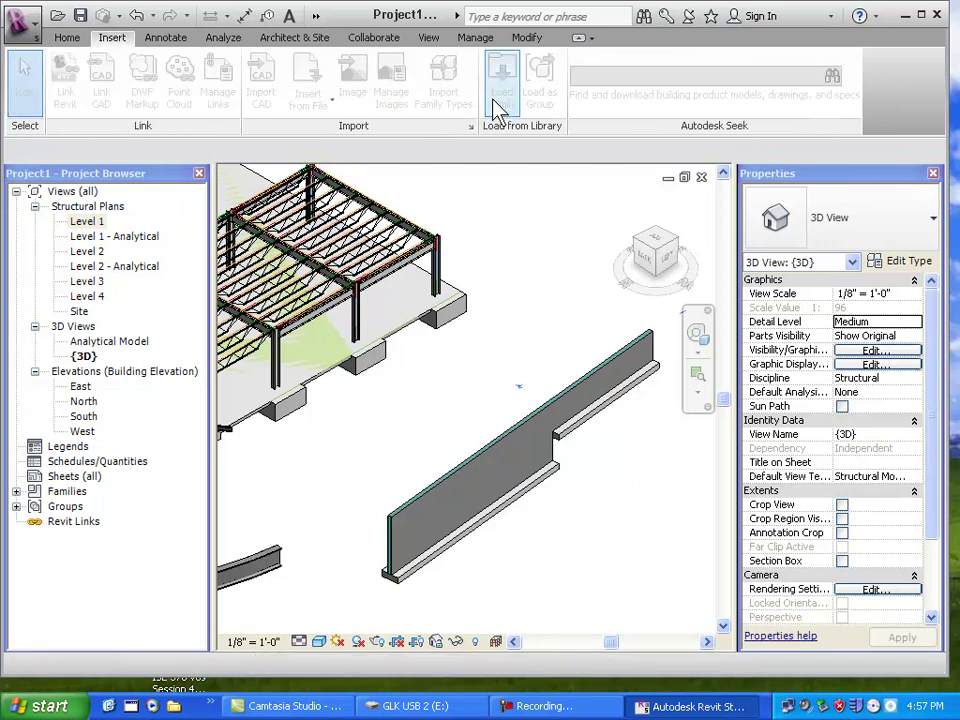
double_click(280, 312)
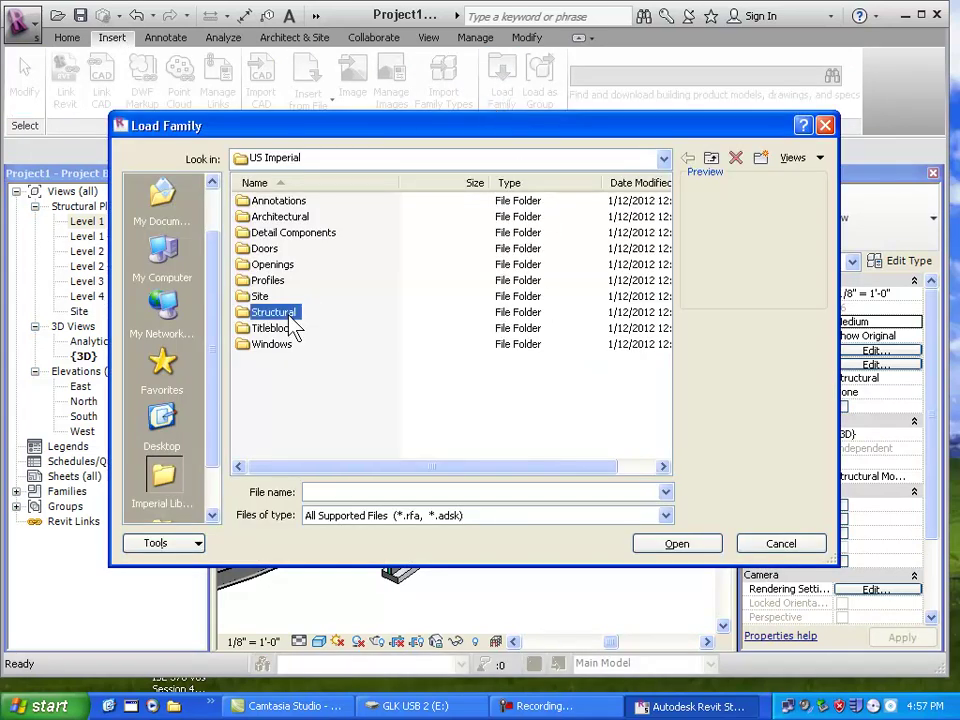
double_click(298, 249)
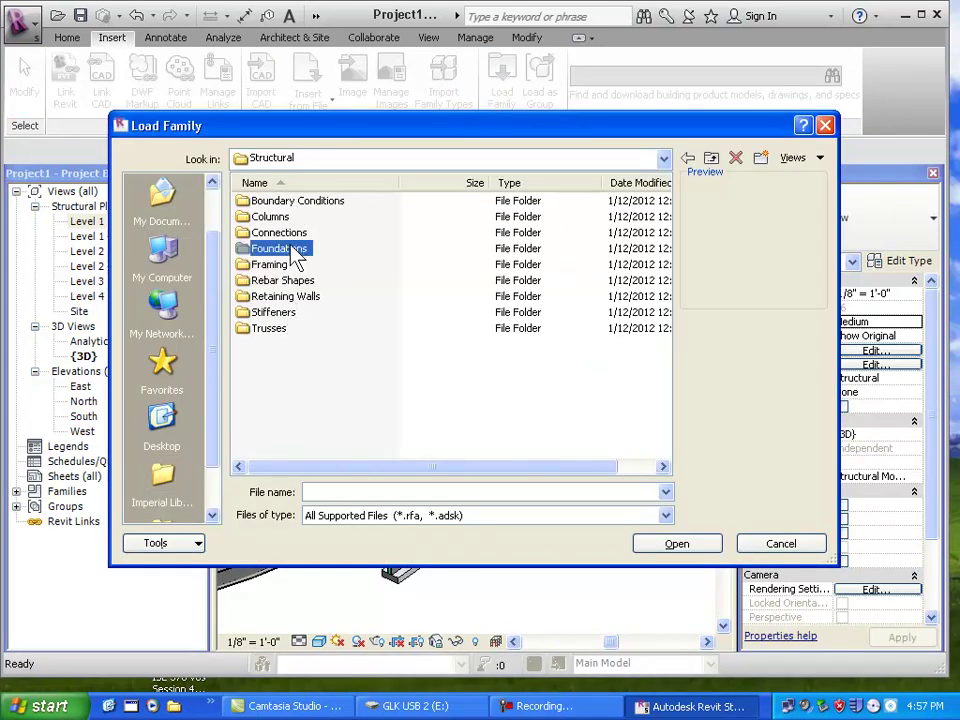
Compare the pile cap family previews and load Pile Cap-9 Pile.rfa into the project.
click(285, 248)
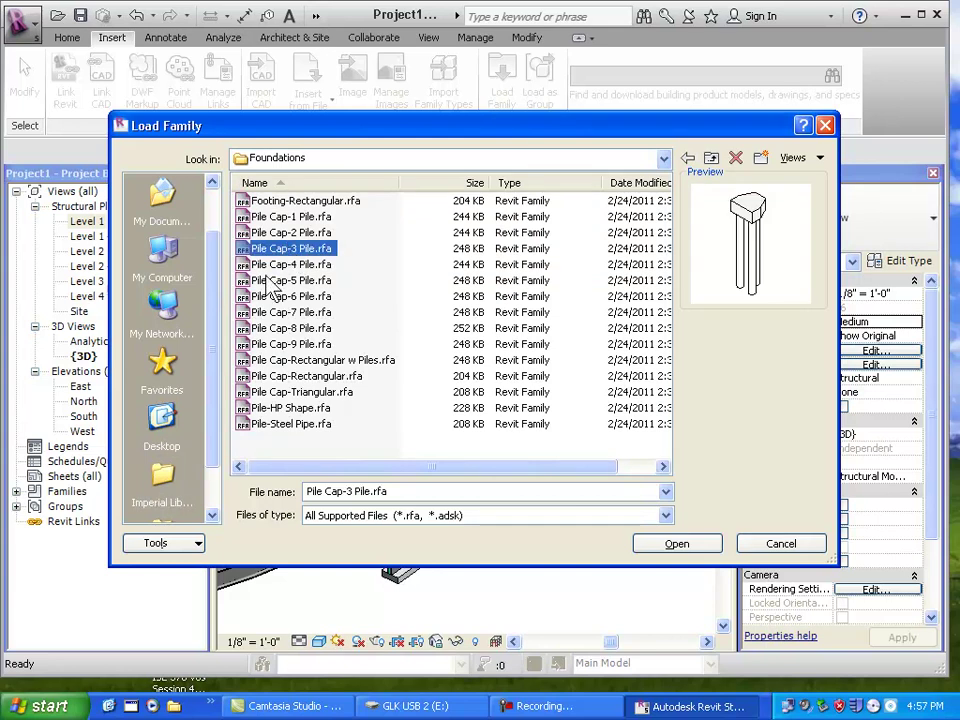
click(262, 280)
click(262, 297)
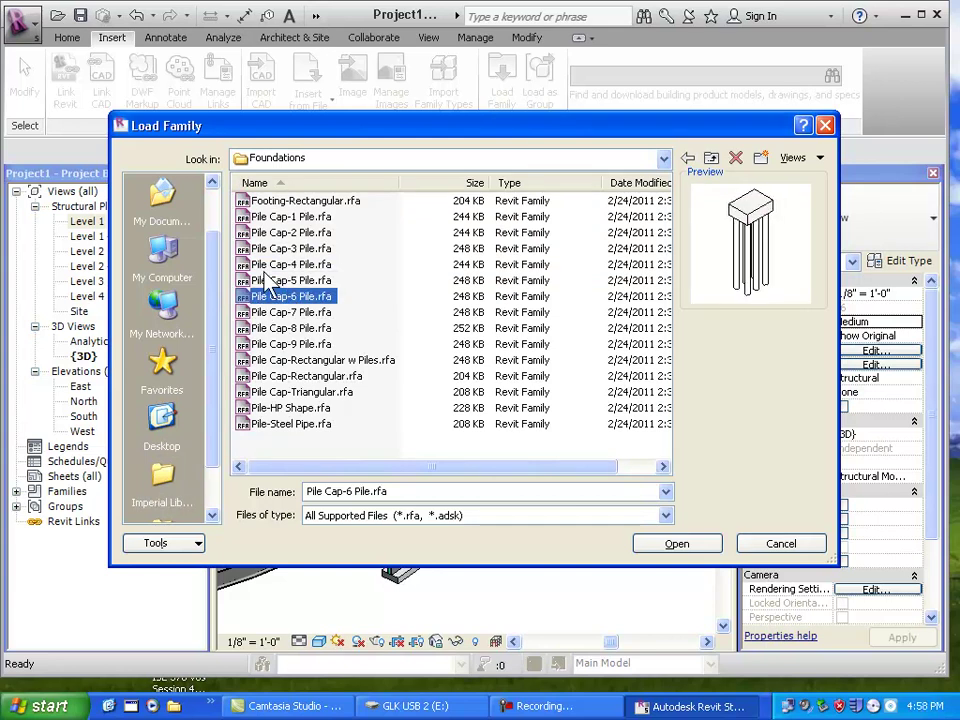
click(279, 203)
click(279, 248)
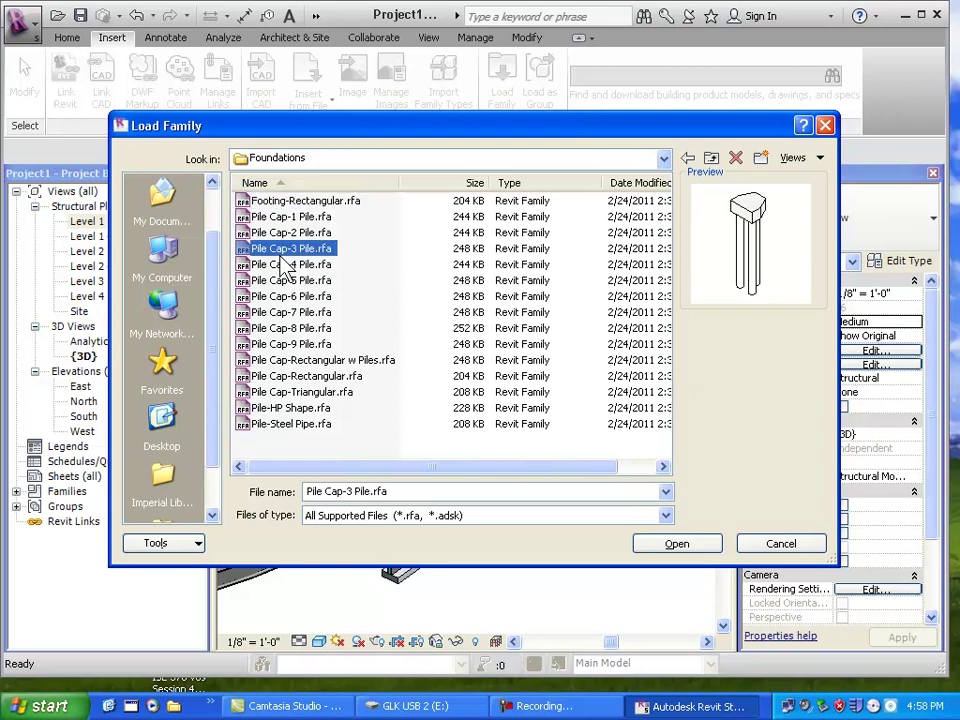
click(279, 297)
click(282, 345)
click(270, 376)
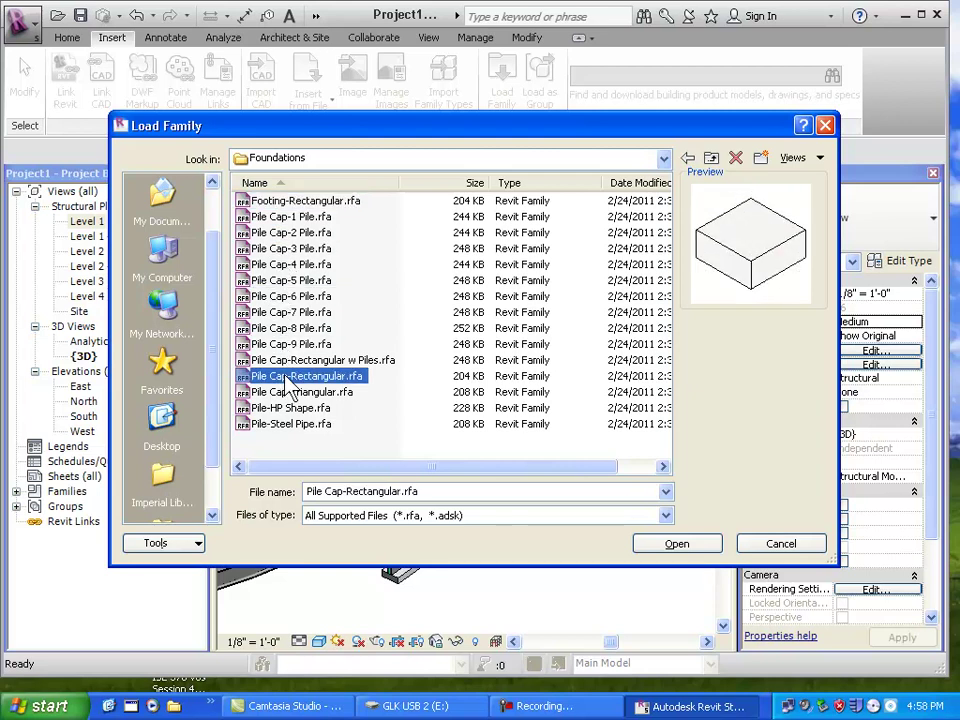
click(288, 346)
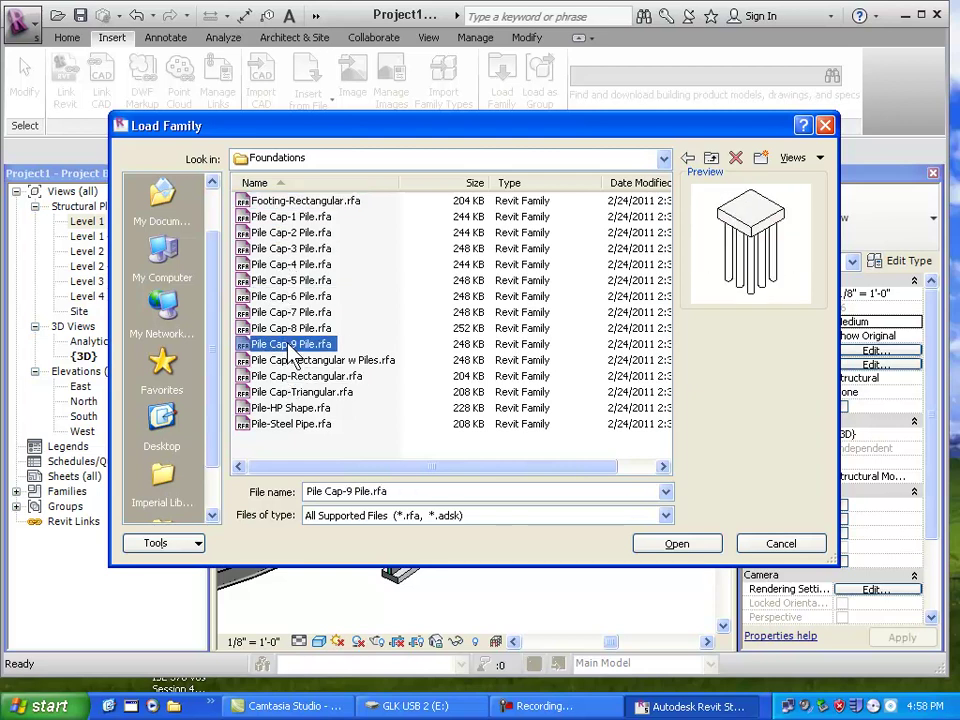
click(680, 546)
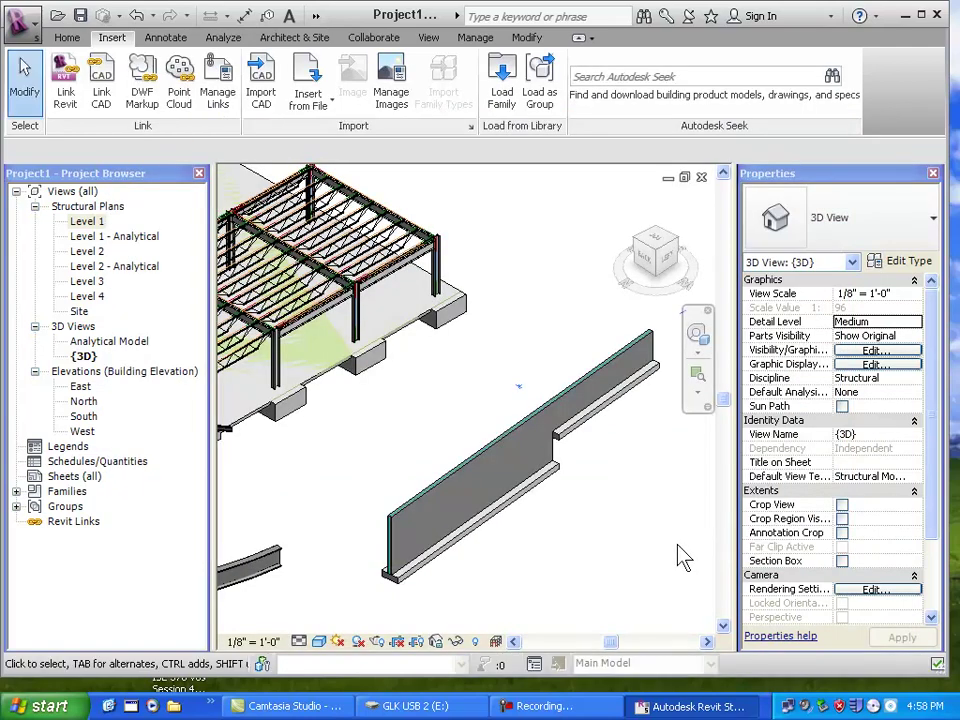
Change the footing under the slab's corner column to Pile Cap-9 Pile 150"x150"x40" and review its type properties.
click(470, 330)
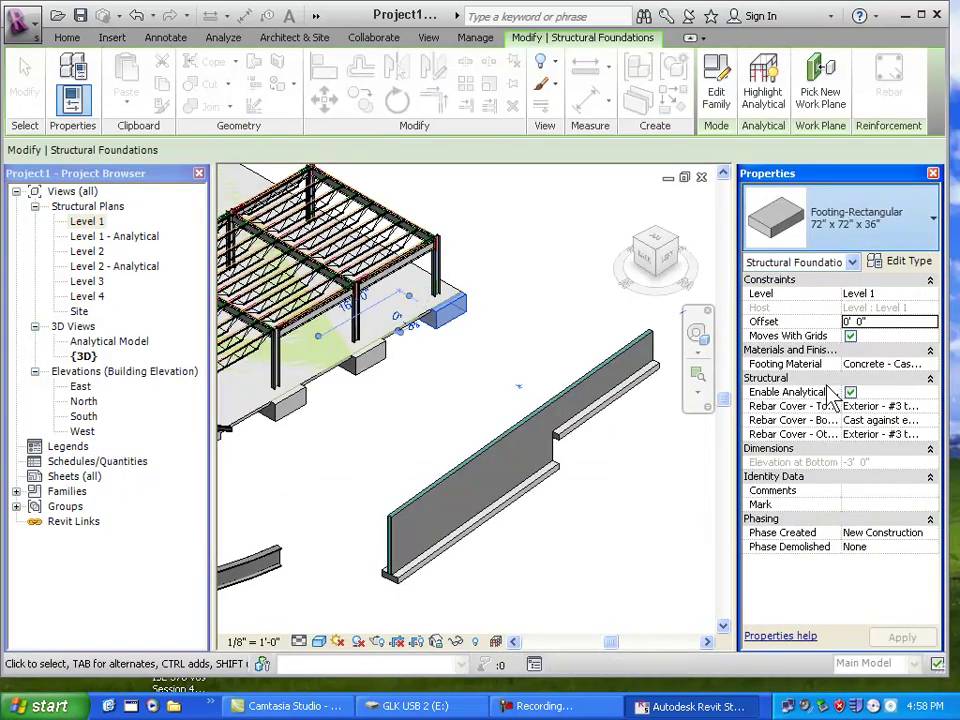
click(560, 330)
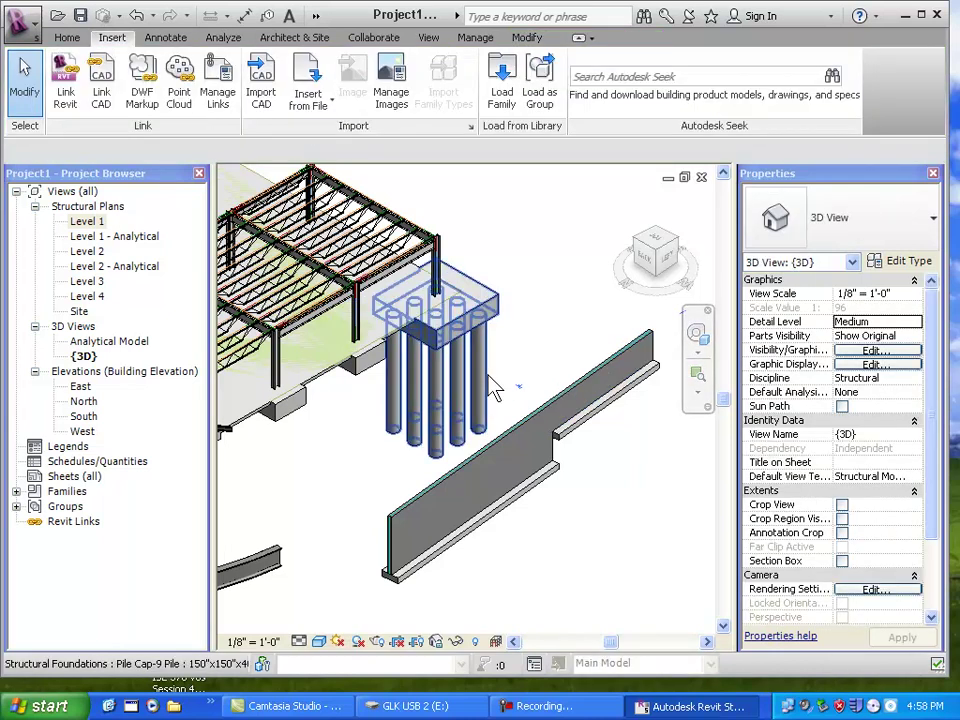
click(488, 385)
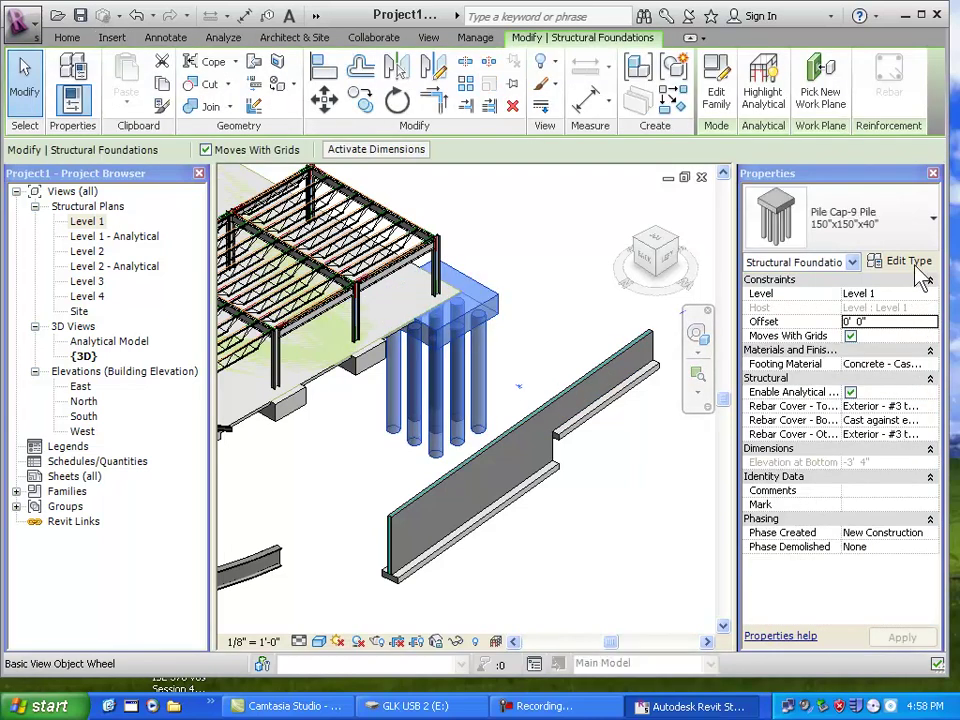
click(912, 263)
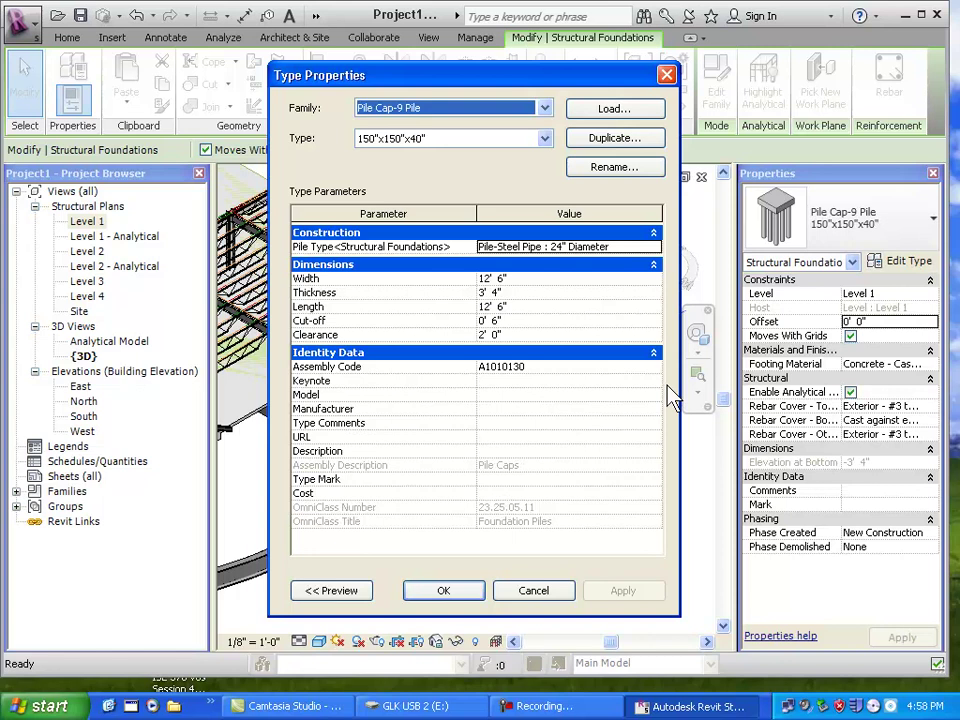
click(450, 593)
click(375, 487)
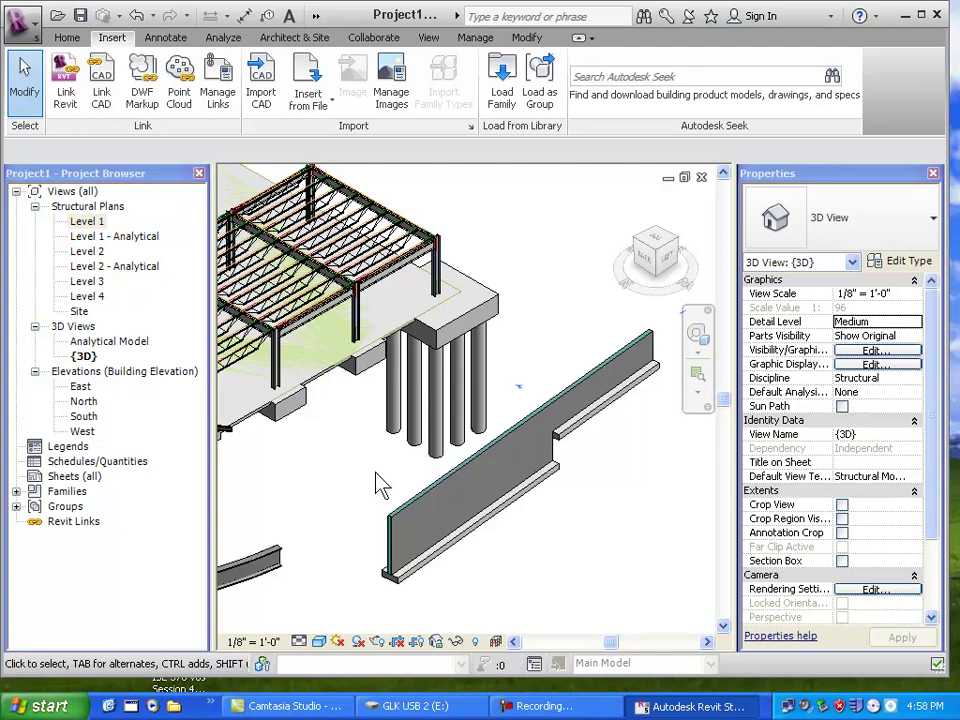
Look over the analytical model tools and examine the top connection options of the W12X40 edge column.
click(223, 38)
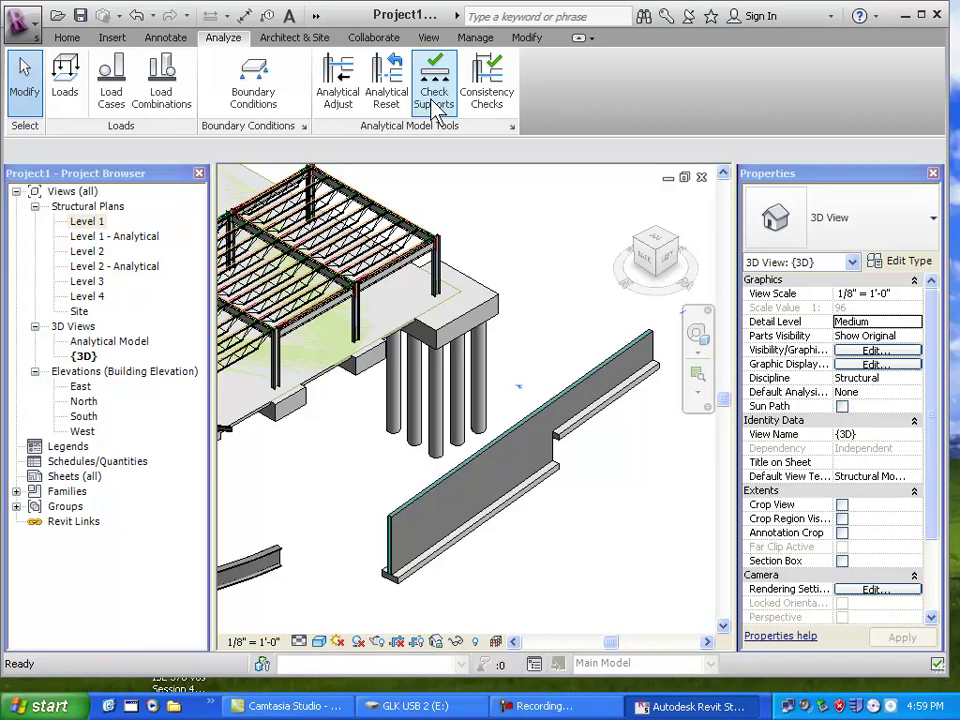
click(28, 75)
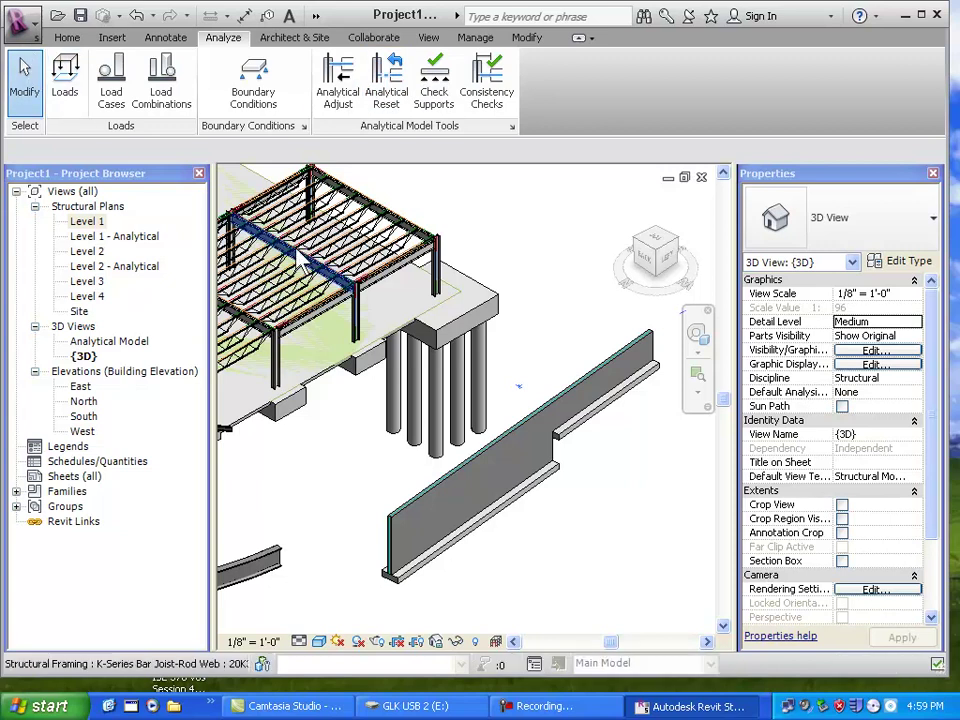
click(355, 312)
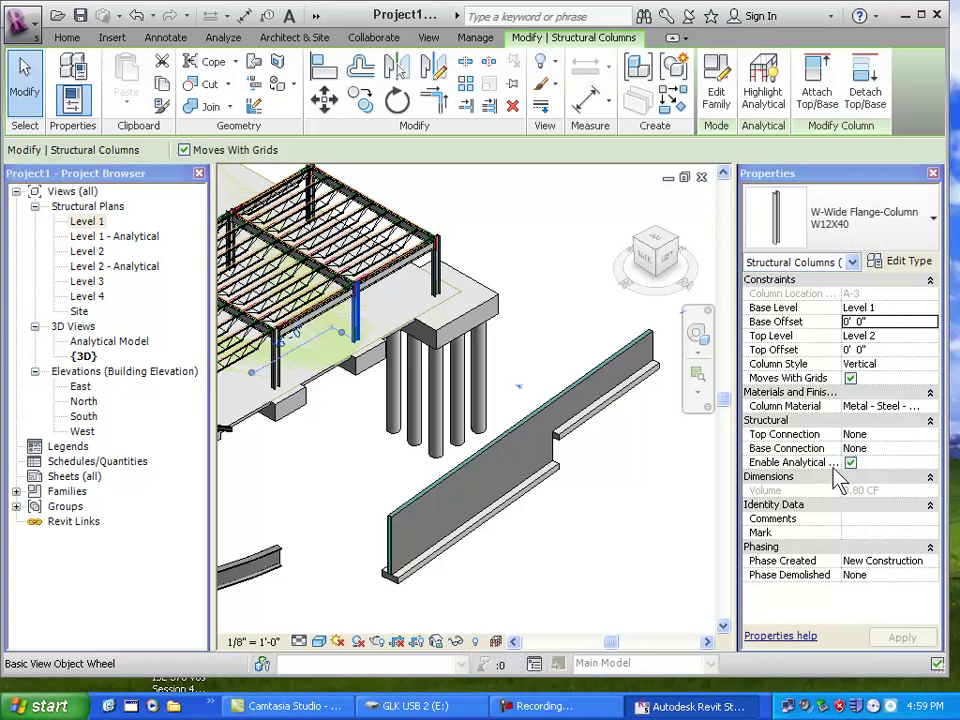
click(930, 434)
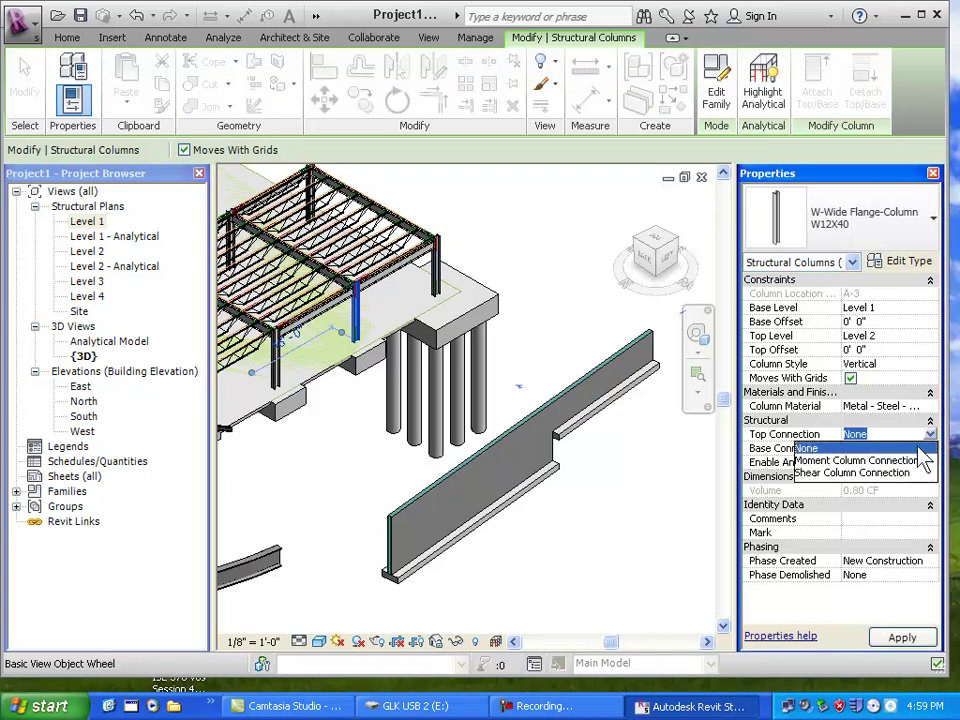
click(711, 512)
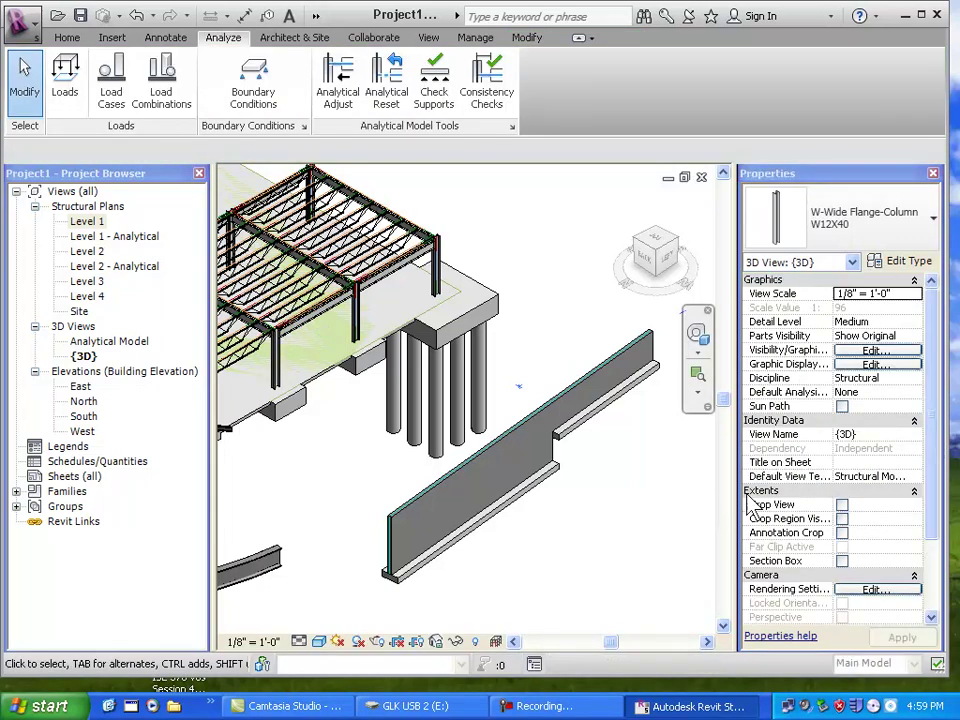
click(432, 276)
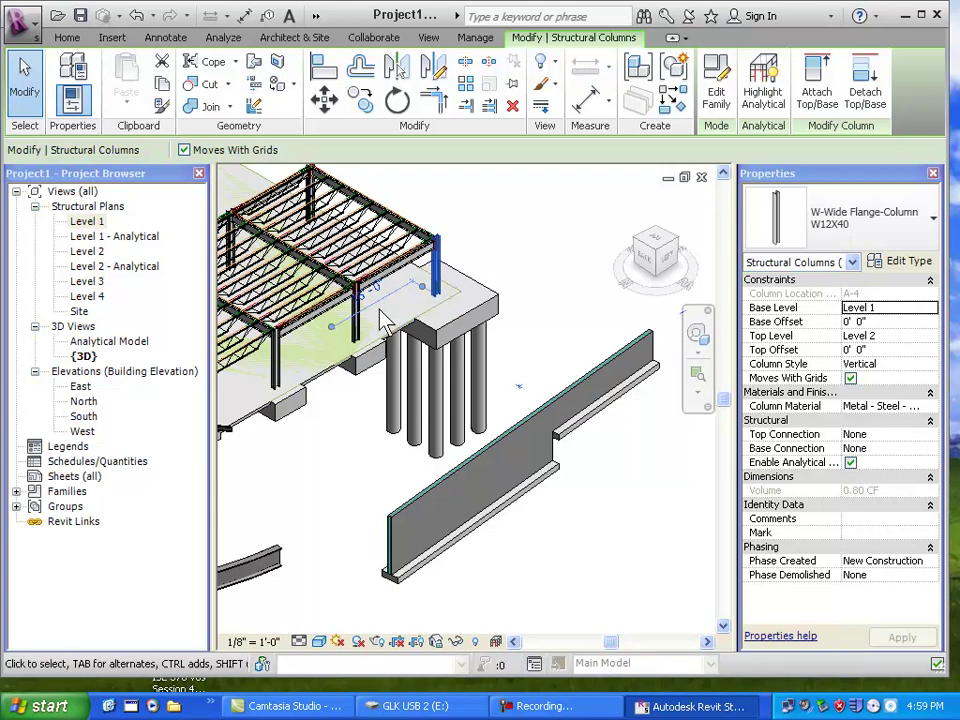
Examine the start connection options and type properties of the W16X26 girder framing into the corner column.
click(410, 242)
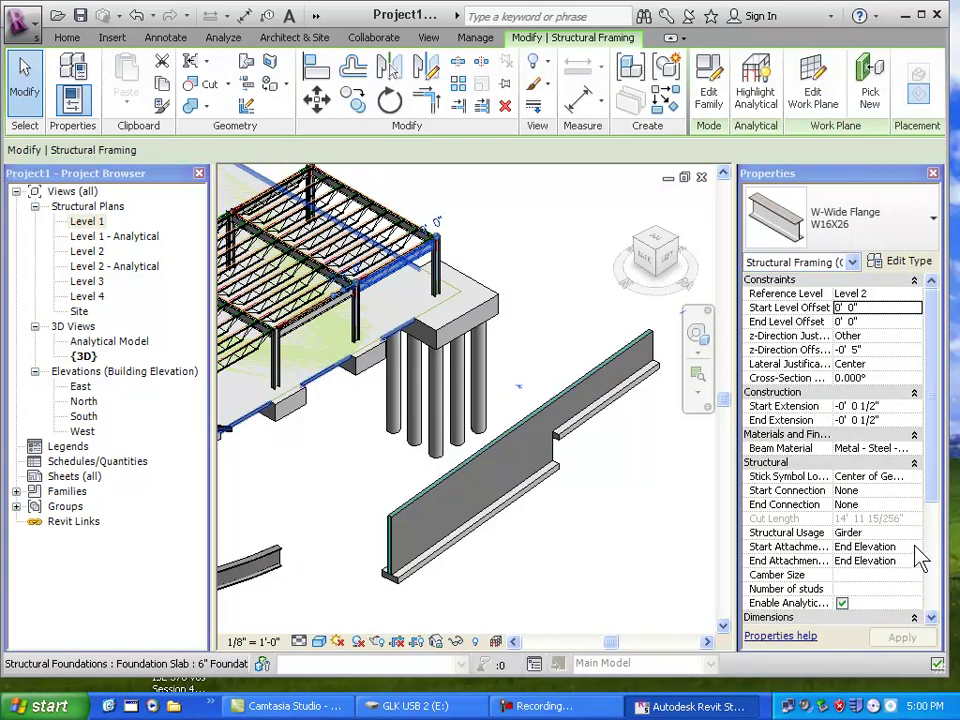
drag(936, 493, 926, 553)
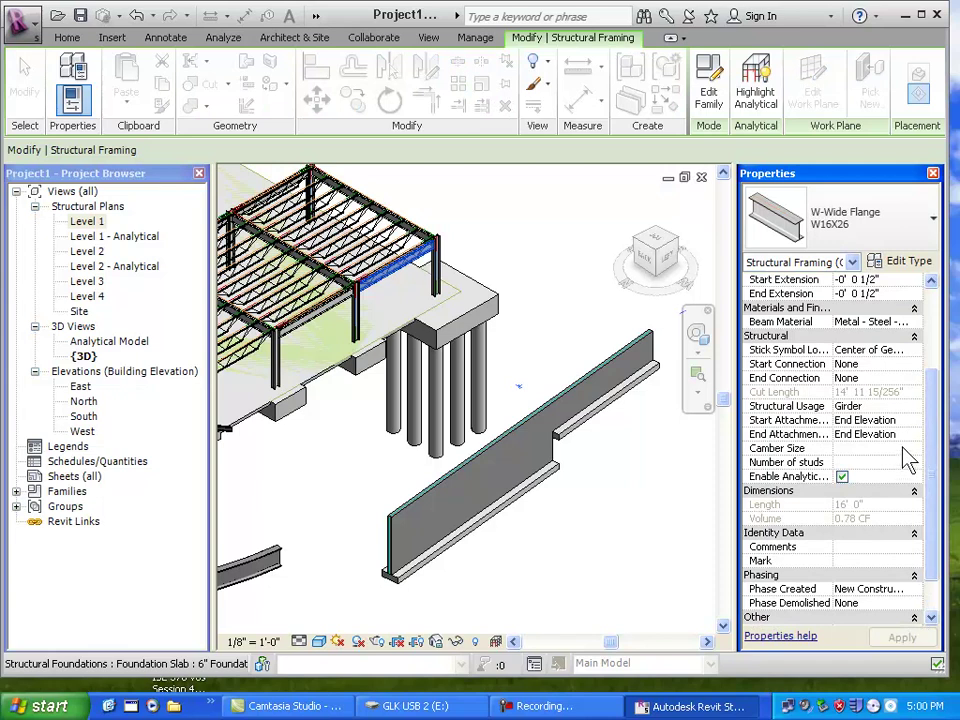
click(912, 364)
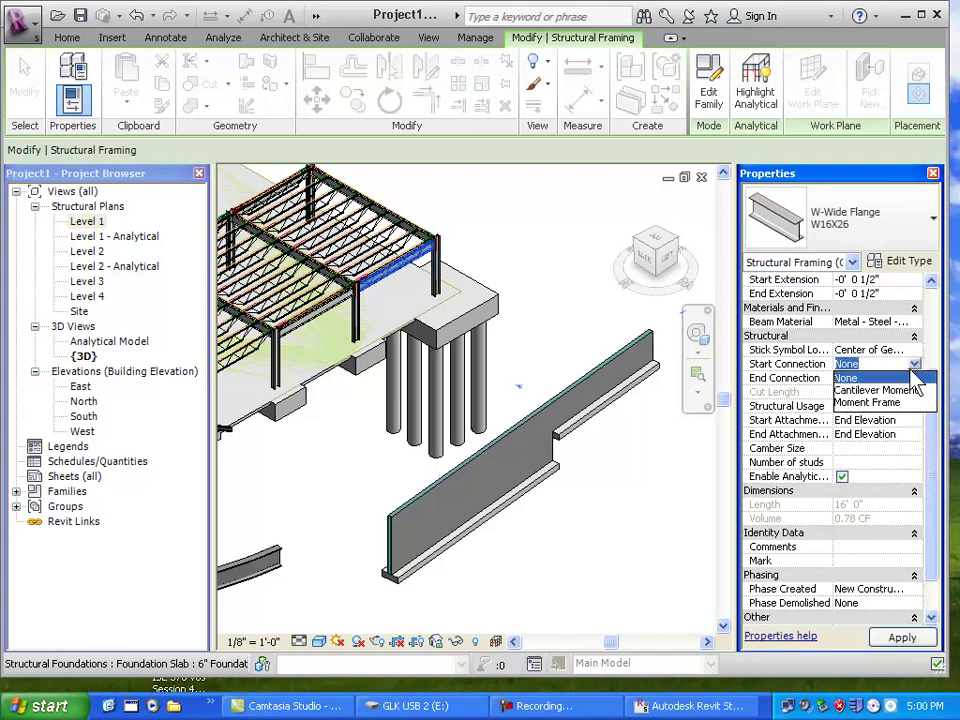
click(785, 390)
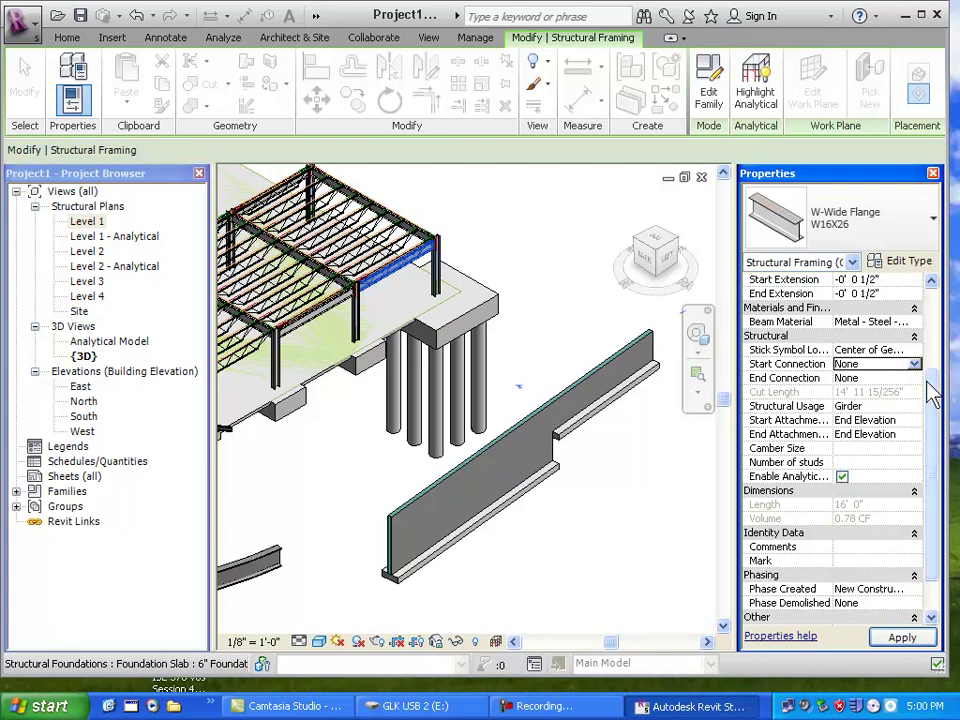
scroll(918, 300, up, 1)
click(912, 262)
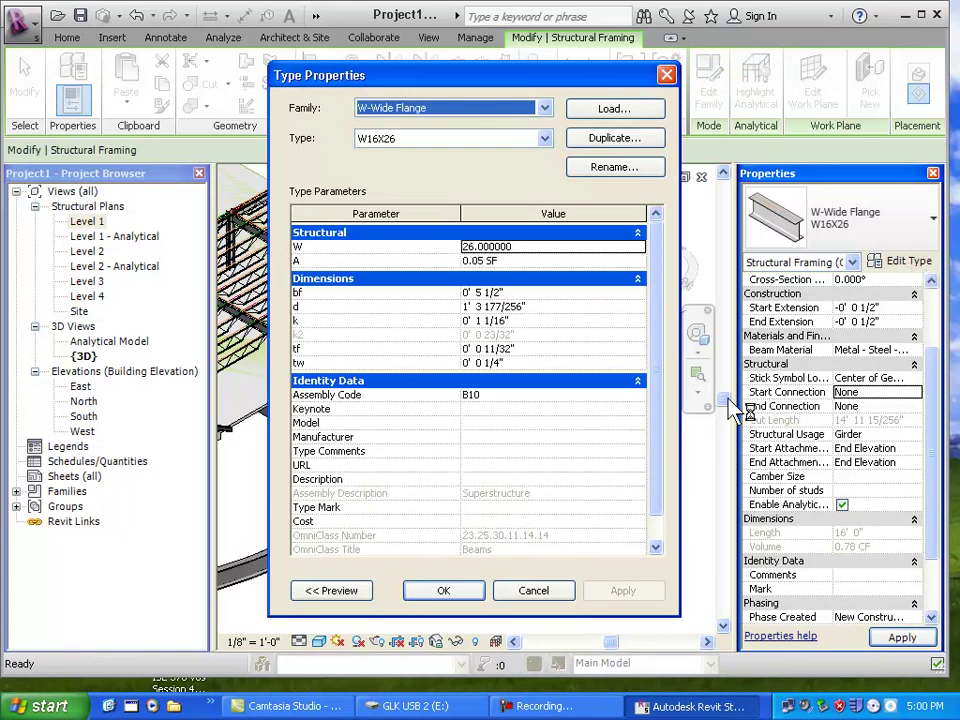
click(548, 594)
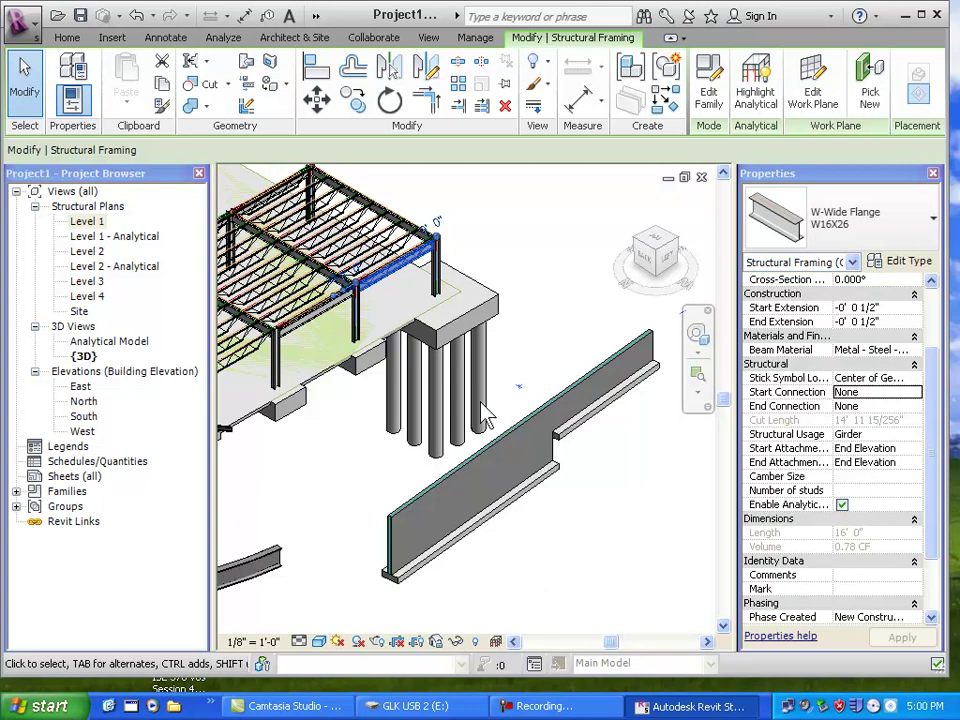
middle_drag(372, 385, 484, 440)
scroll(484, 440, up, 4)
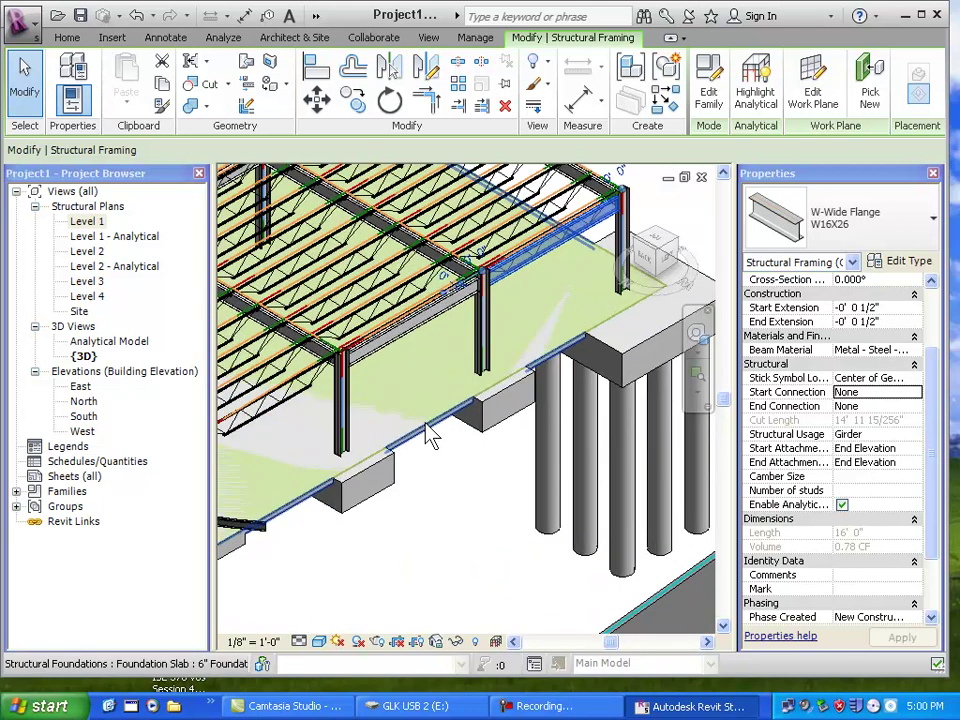
Examine the release settings of the edge columns' analytical lines and the properties of the adjoining bar joist, W12X40 middle column and W16X26 girder.
click(352, 422)
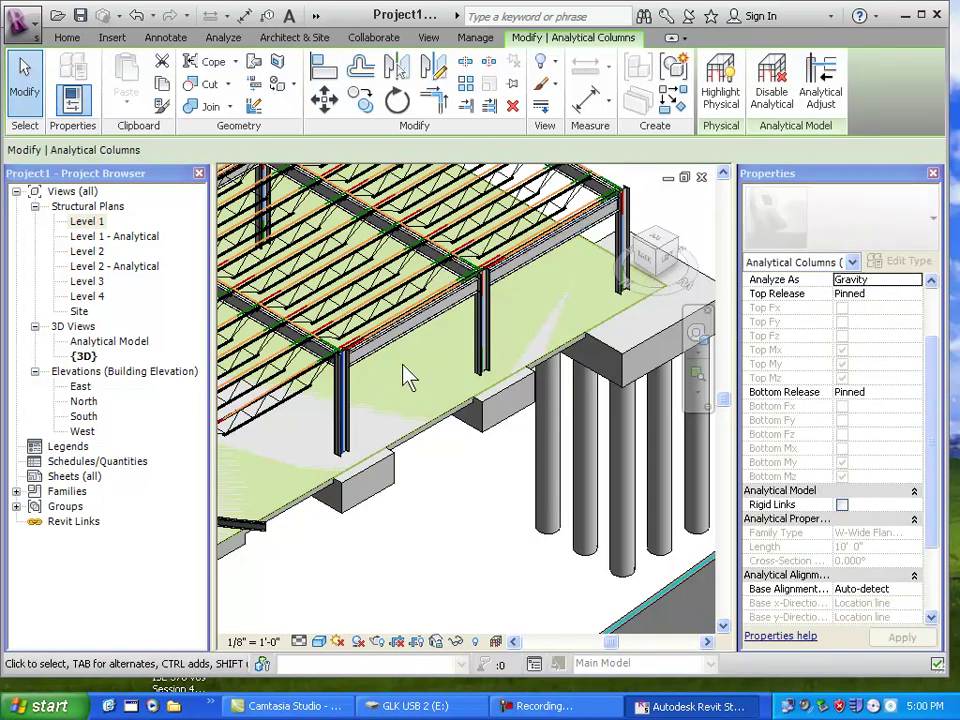
ctrl+click(484, 352)
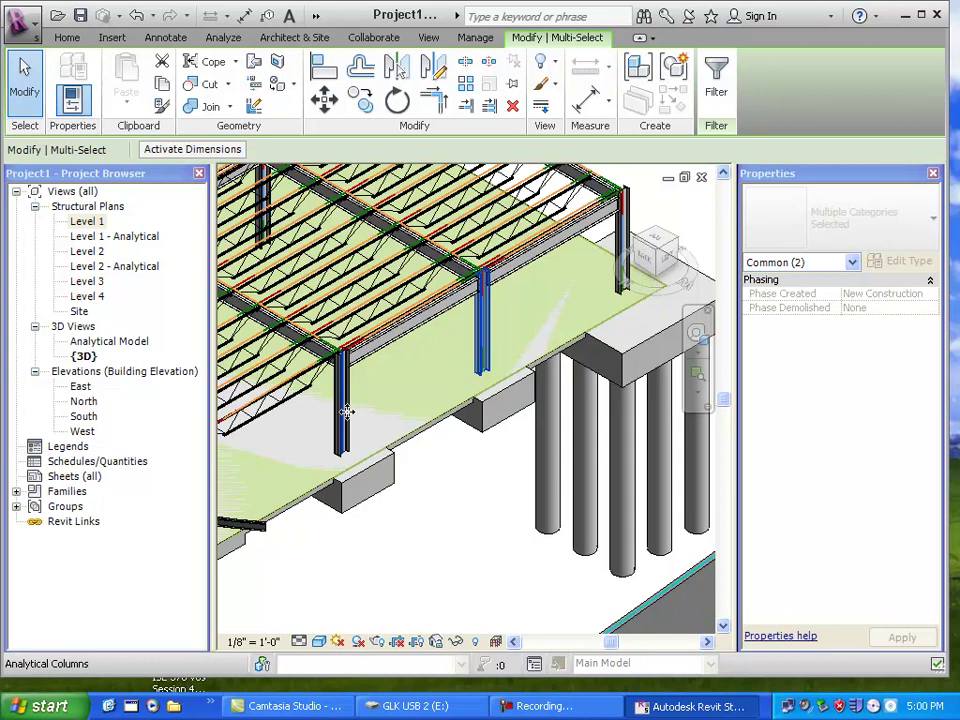
click(489, 482)
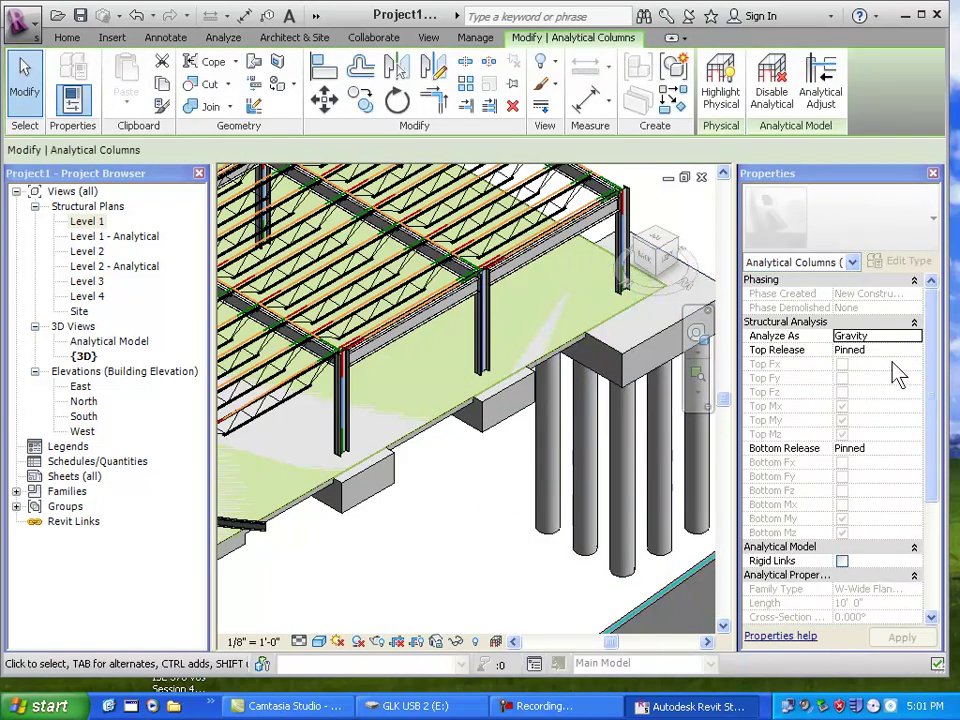
click(457, 322)
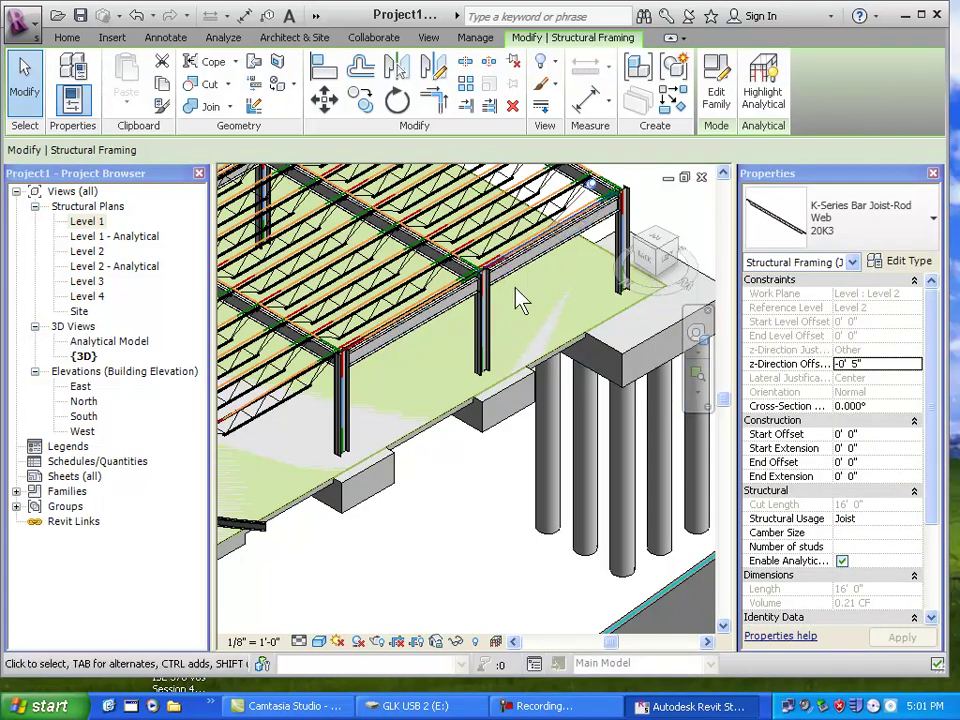
click(481, 352)
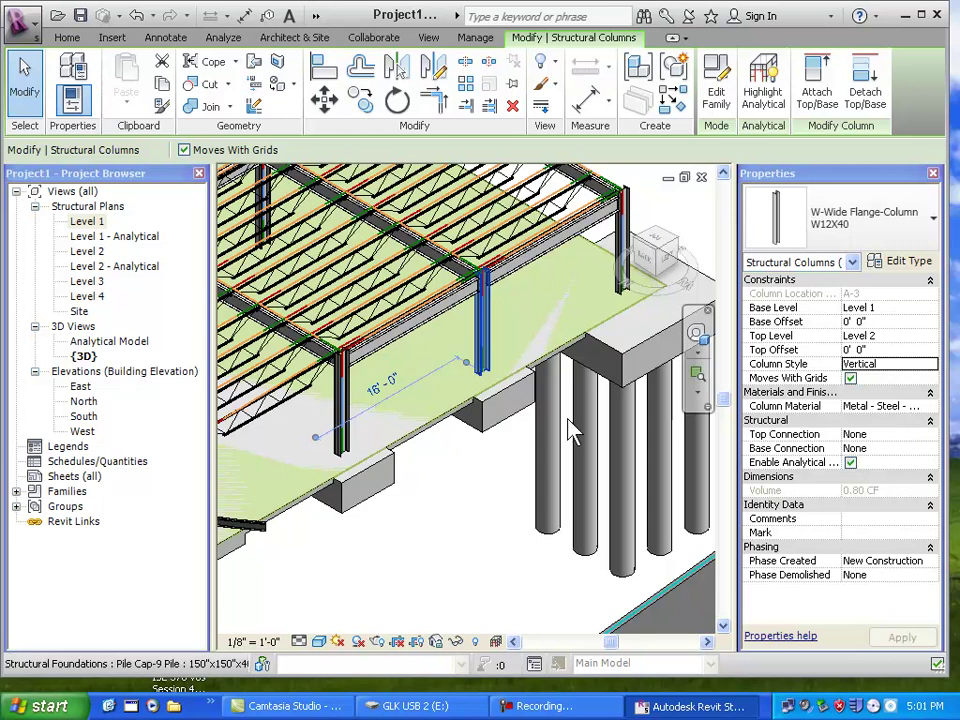
click(445, 323)
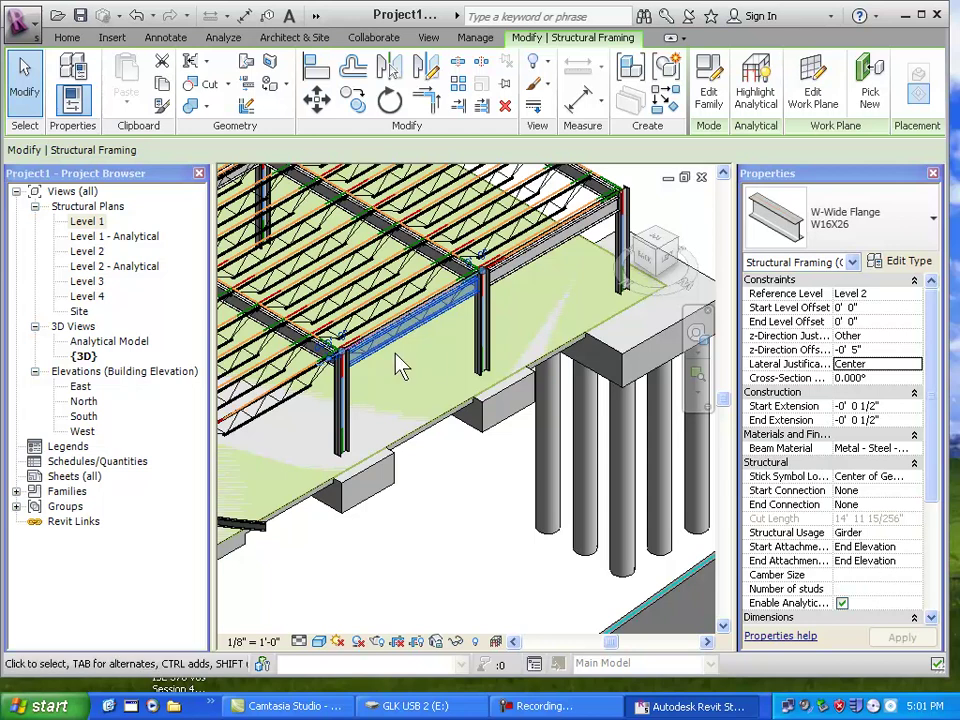
Place two HSS6X6X.500 braces along the slab edge, running from the outer columns' bases up to the top of the middle column.
click(73, 48)
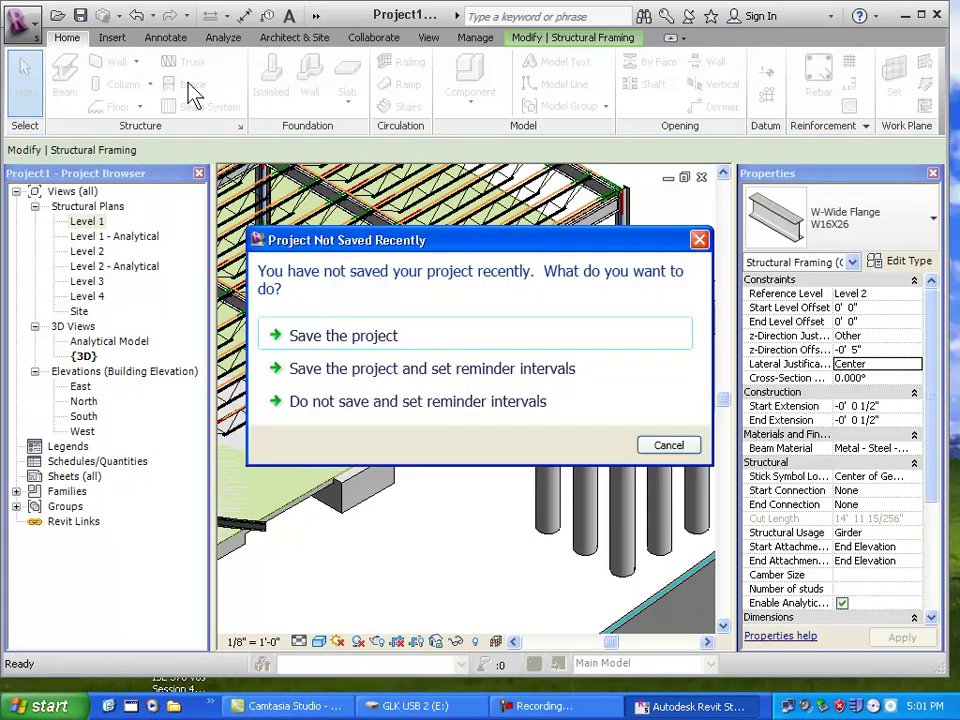
click(666, 445)
key(b)
key(r)
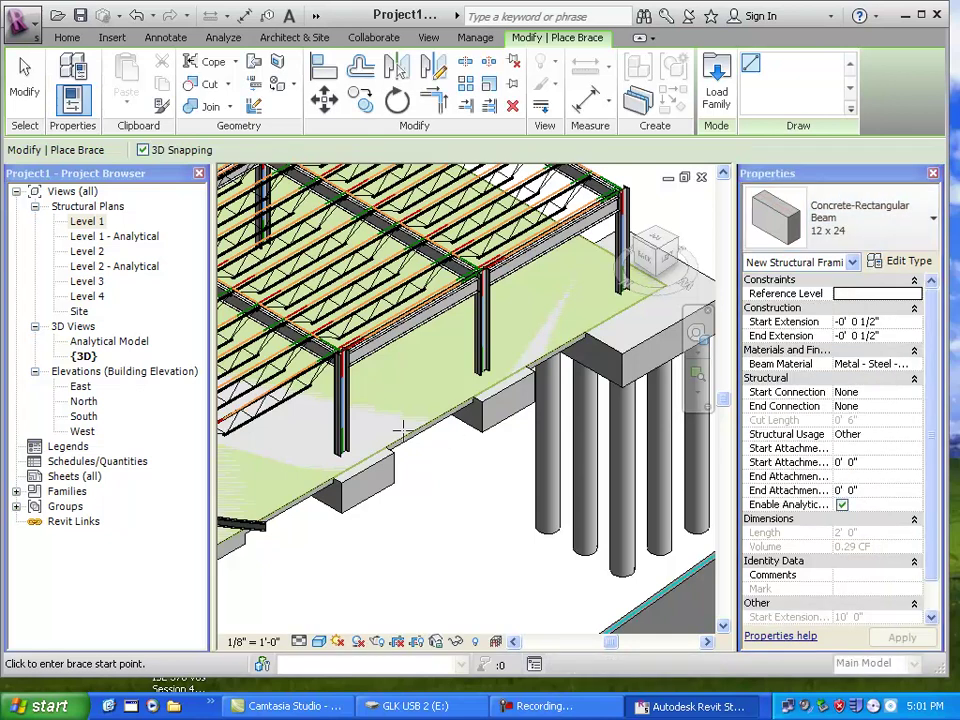
click(341, 452)
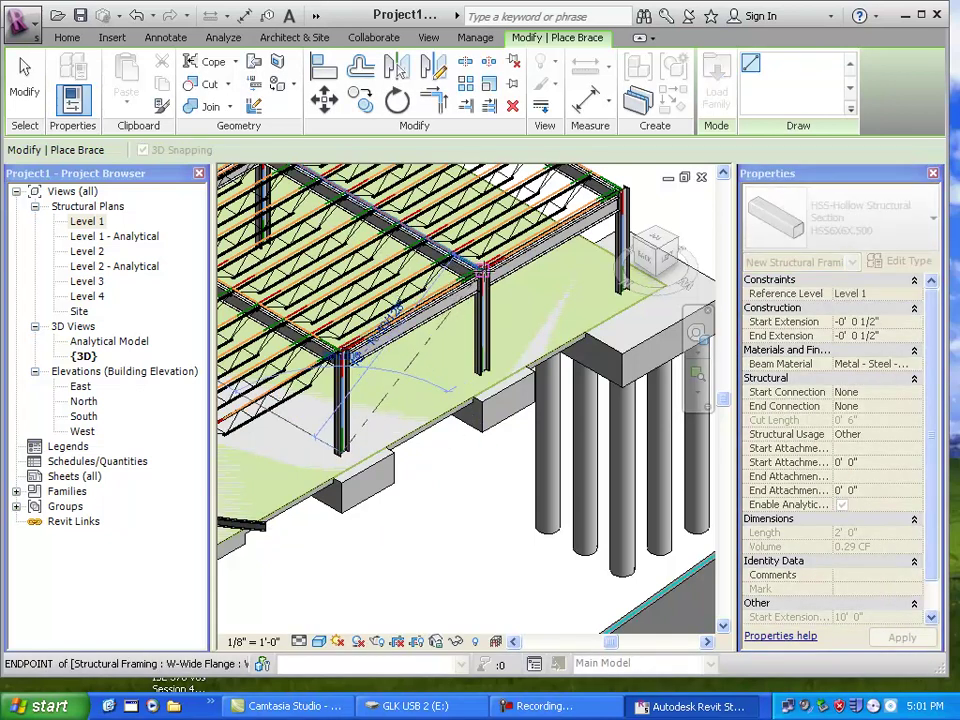
click(483, 268)
click(505, 273)
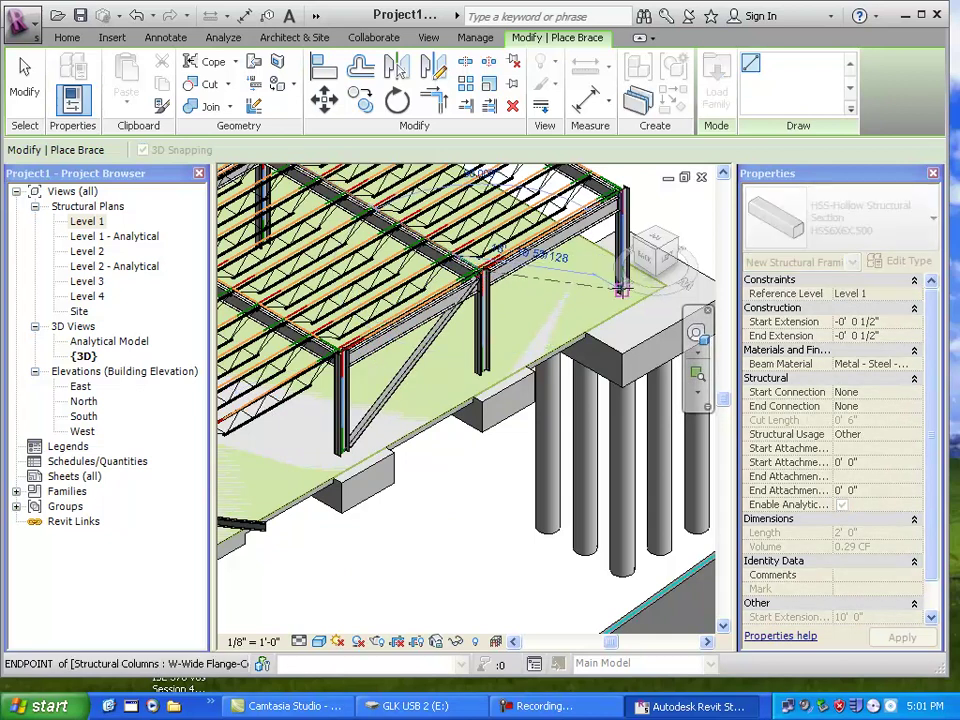
click(622, 290)
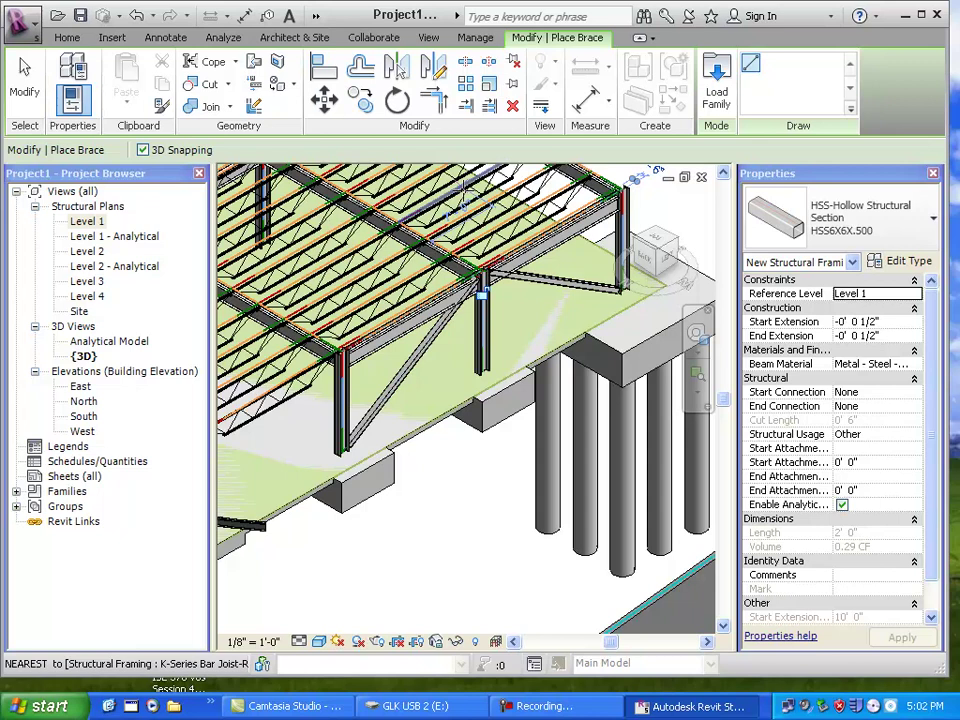
scroll(490, 385, up, 2)
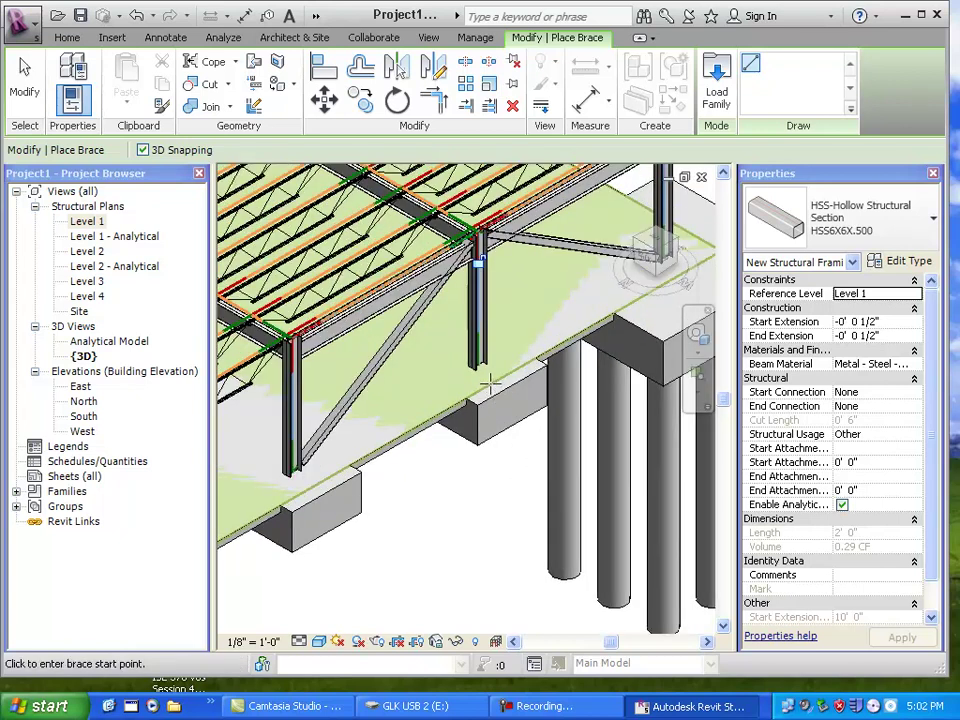
scroll(490, 385, up, 2)
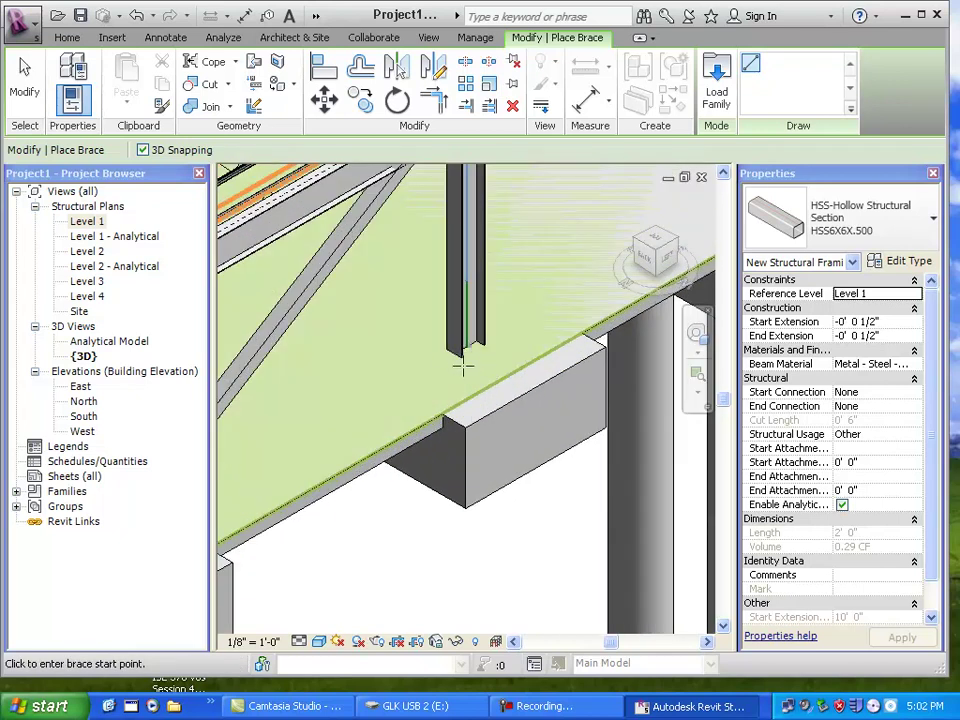